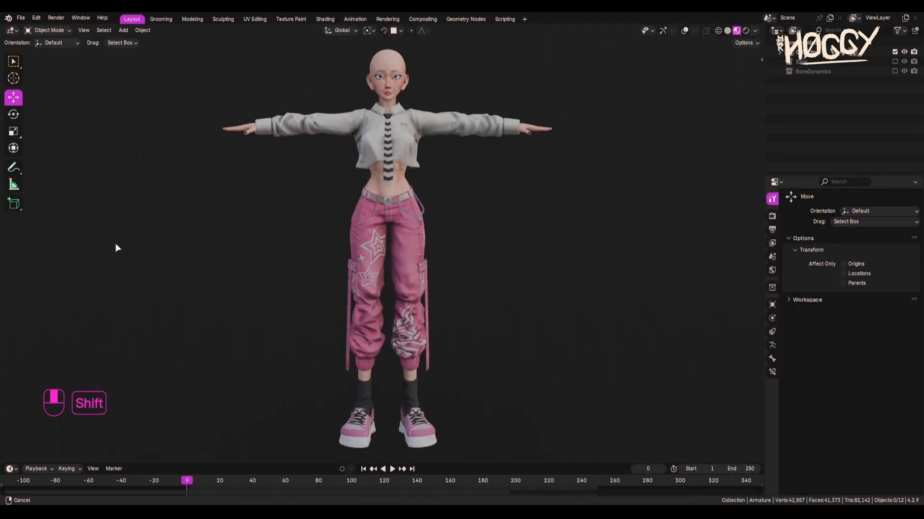
Examine the bald character model from the front and sides, looking closely at the head and upper body.
middle_click_drag(243, 230, 268, 237)
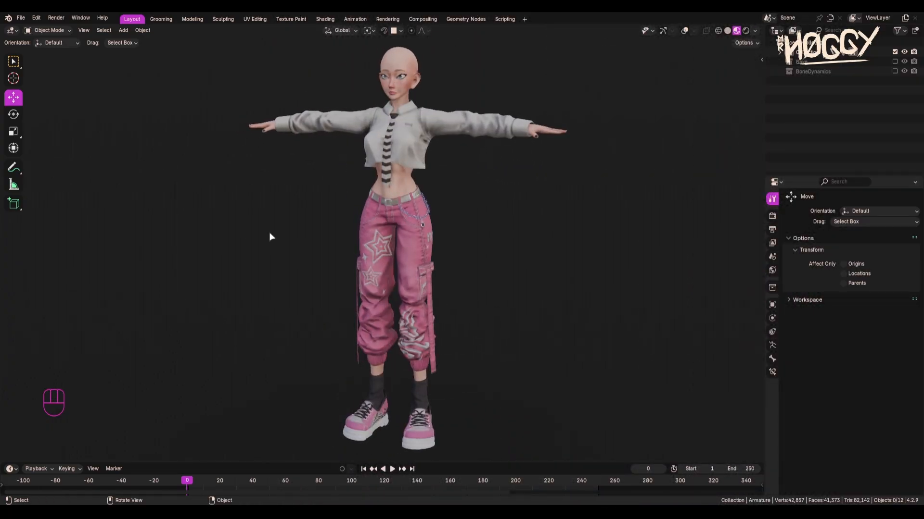
middle_click_drag(433, 273, 449, 270)
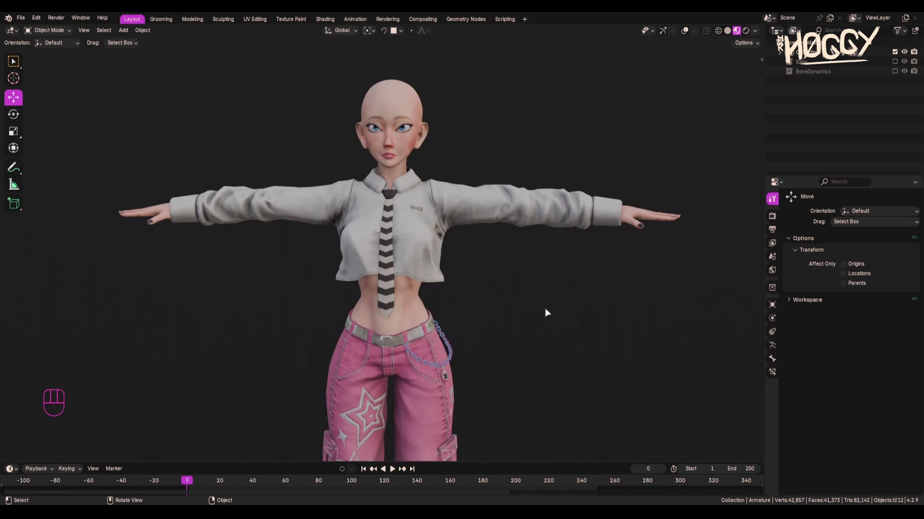
middle_click_drag(546, 313, 520, 312)
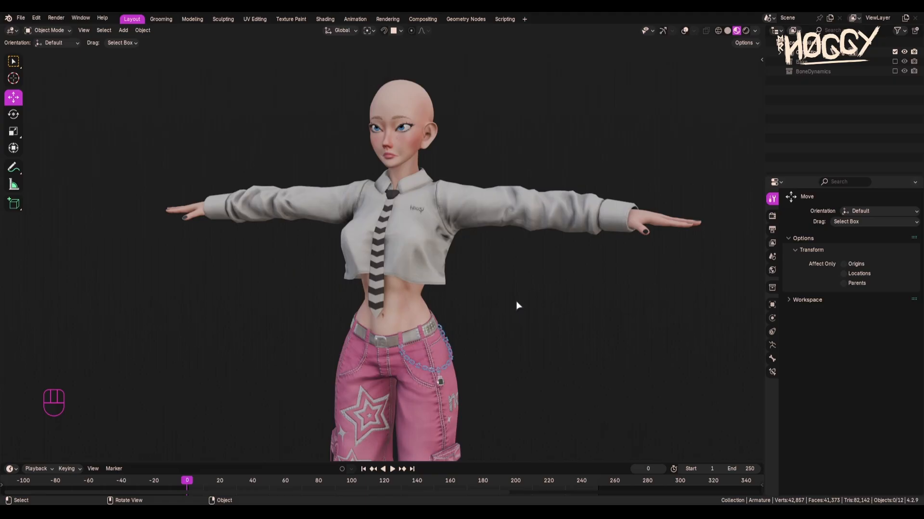
middle_click_drag(508, 303, 527, 304)
scroll(473, 213, "up", 2)
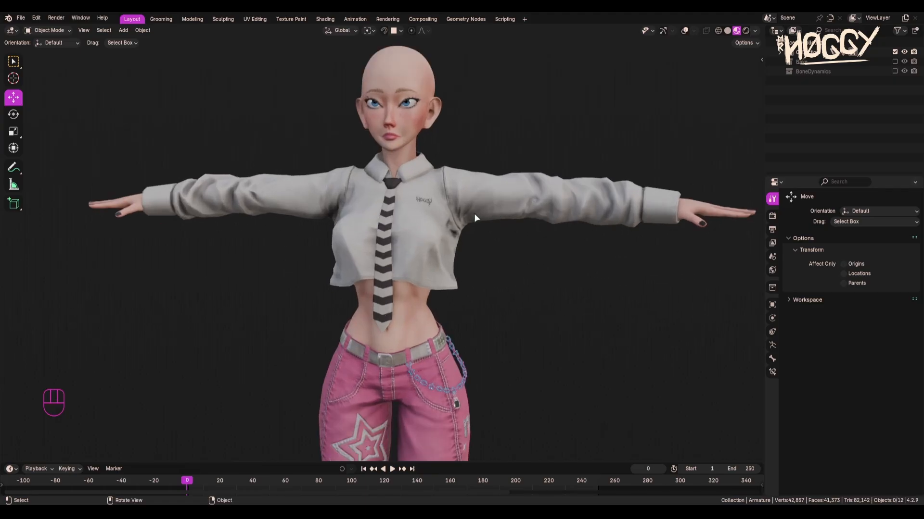
middle_click_drag(353, 91, 365, 171, "shift")
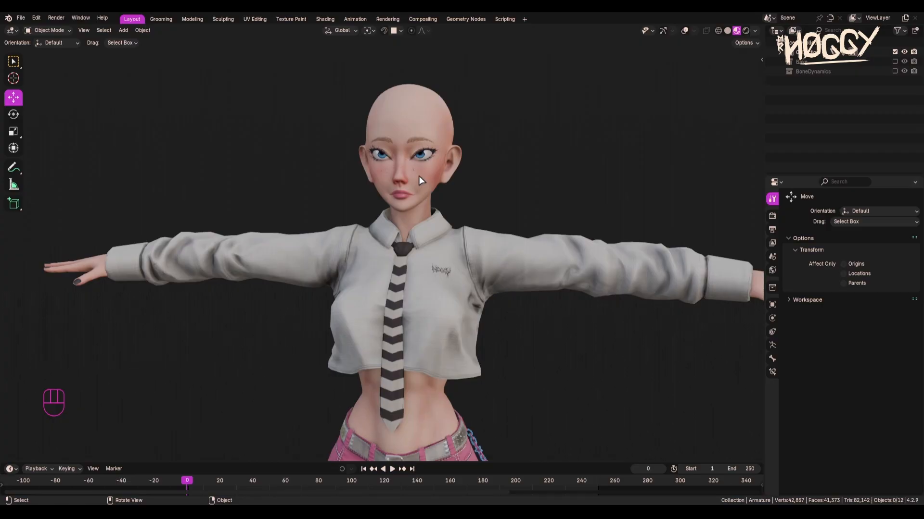
middle_click_drag(404, 215, 556, 283)
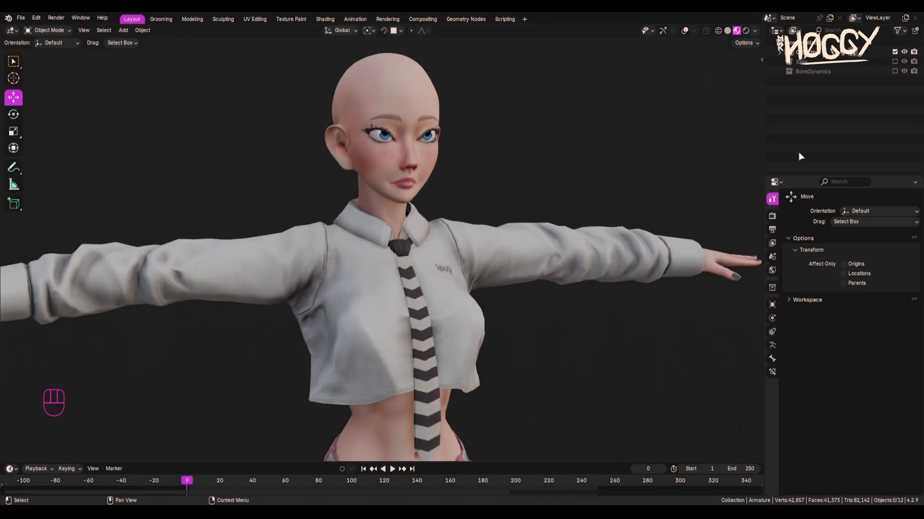
middle_click_drag(559, 186, 523, 182)
Exclude the character collection from the view layer and create a new collection named HairOBJ.
left_click(895, 52)
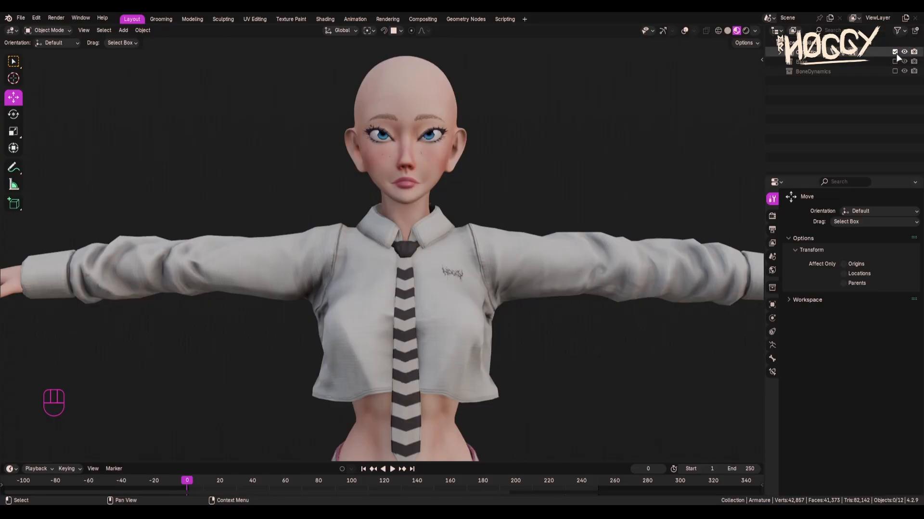
left_click(915, 31)
left_click(818, 82)
double_click(817, 82)
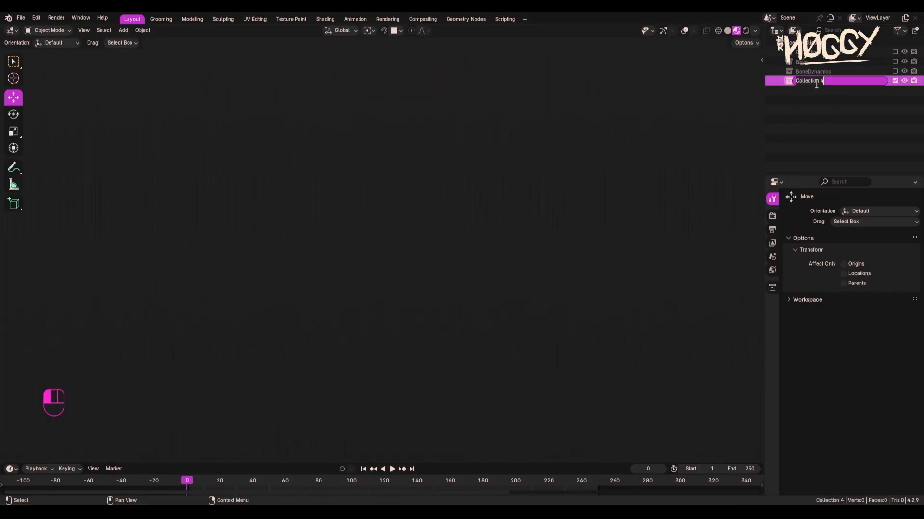
type("HairOBJ")
key("Return")
Enable viewport overlays and gizmos so the grid, axes and 3D cursor are shown.
left_click(685, 31)
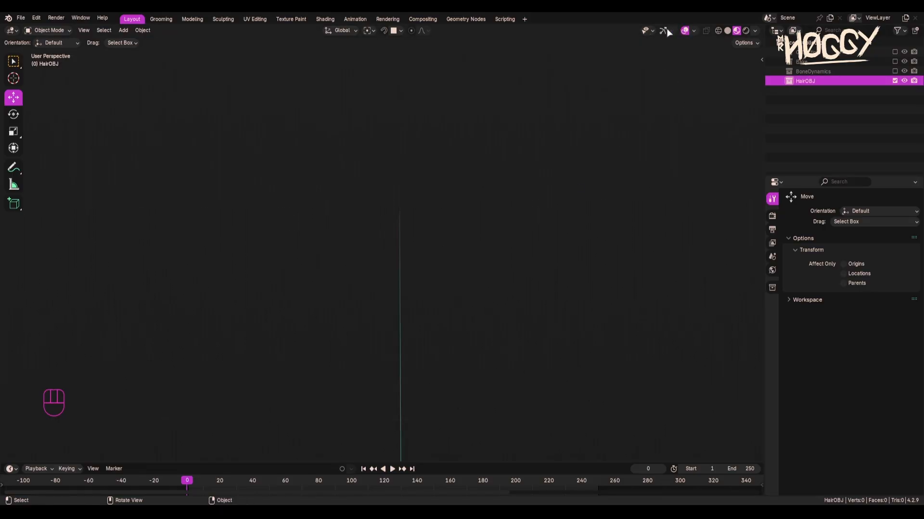
left_click(664, 30)
middle_click_drag(659, 165, 692, 138)
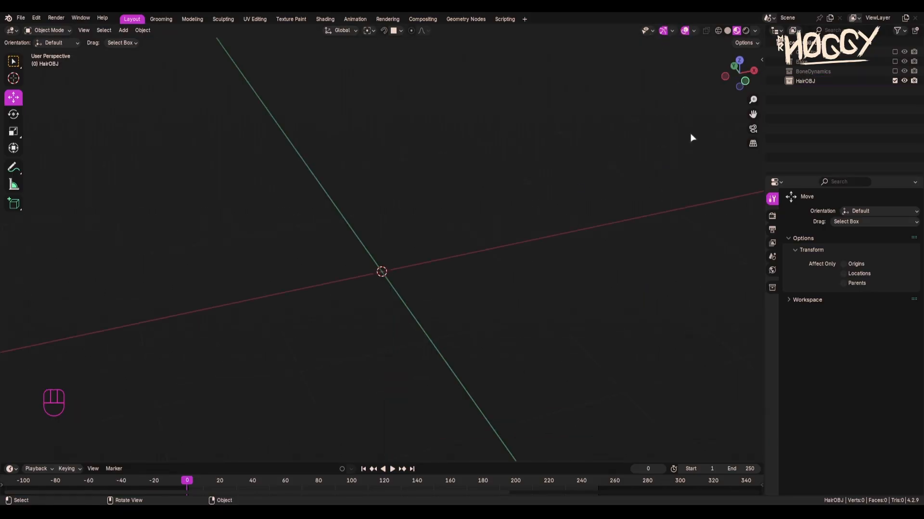
Add a cube to the HairOBJ collection and enter Edit Mode with vertex selection.
left_click(808, 80)
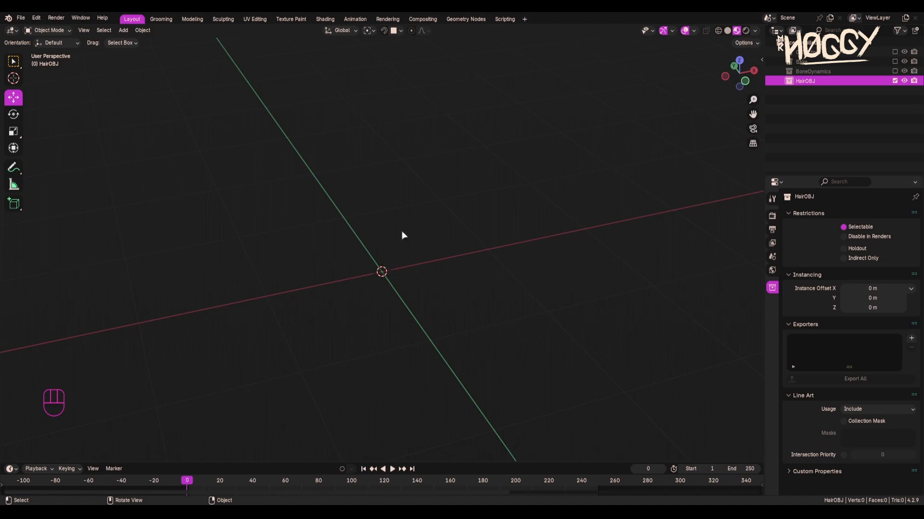
key("shift+a")
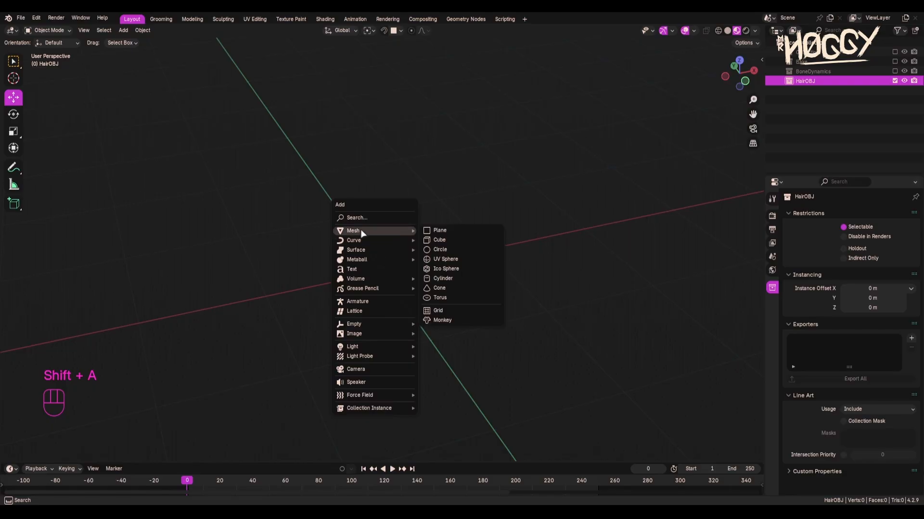
left_click(456, 240)
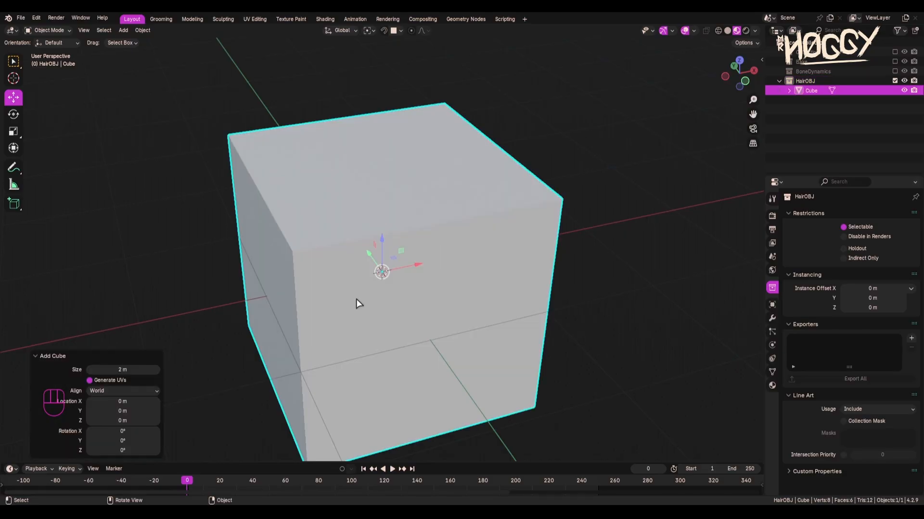
key("Tab")
middle_click_drag(414, 246, 404, 250)
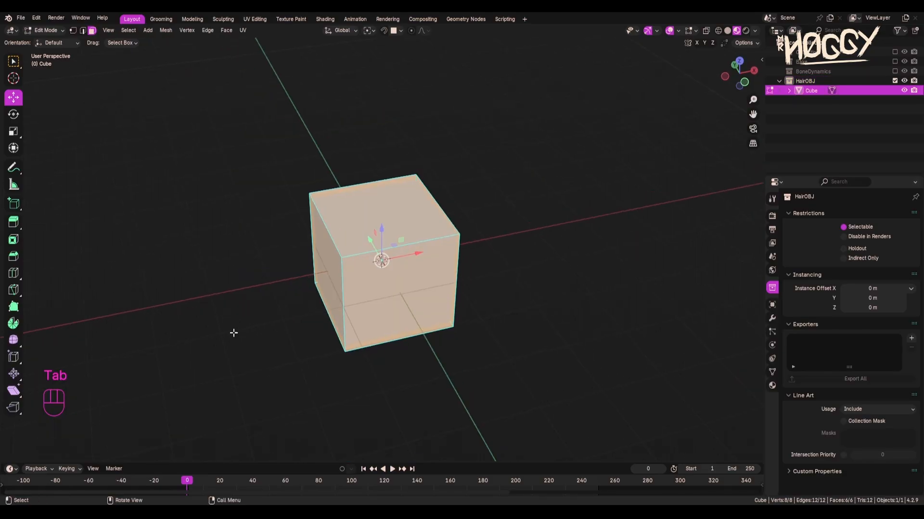
left_click(73, 30)
mouse_move(512, 311)
middle_mouse_down()
mouse_move(538, 296)
mouse_move(506, 314)
mouse_move(518, 315)
middle_mouse_up()
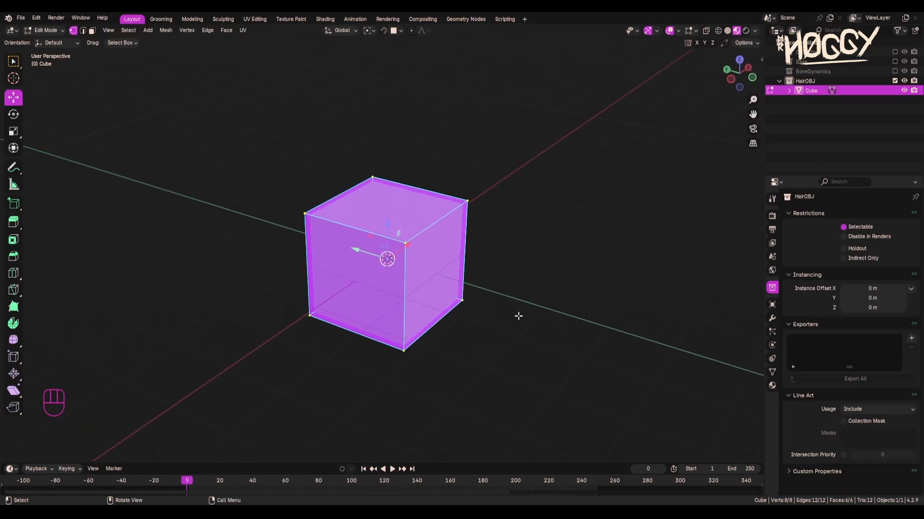
key("s")
key("y")
right_click(535, 321)
Scale the whole cube by about 1.757 along Y and about 0.508 along Z to form a flat, elongated box.
key("s")
key("y")
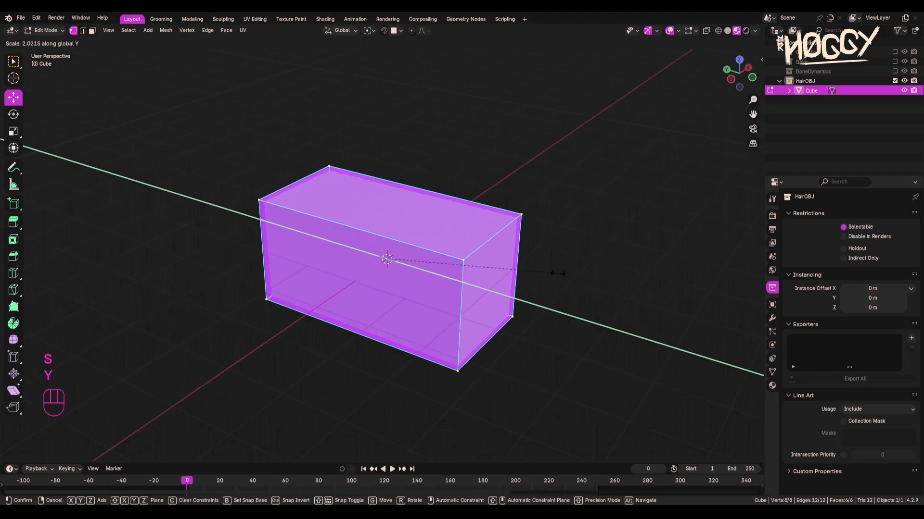
left_click(534, 275)
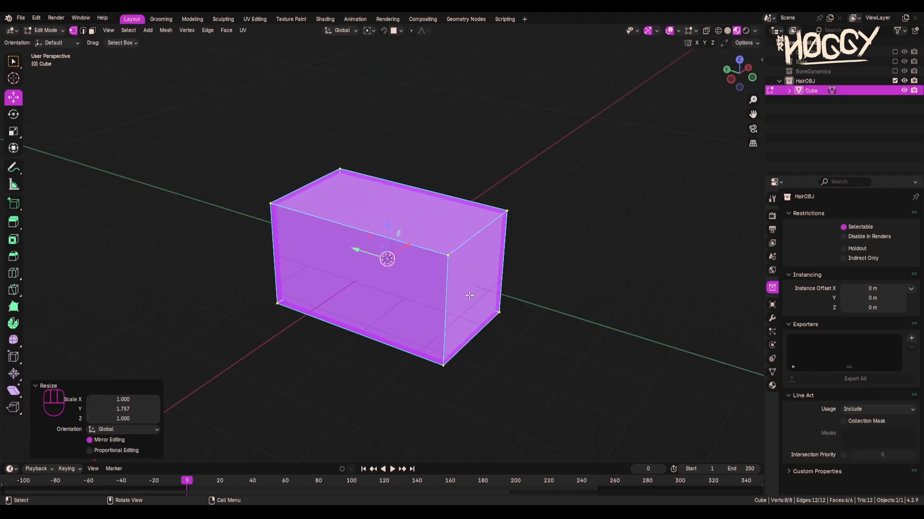
middle_click_drag(534, 275, 560, 229)
key("s")
key("z")
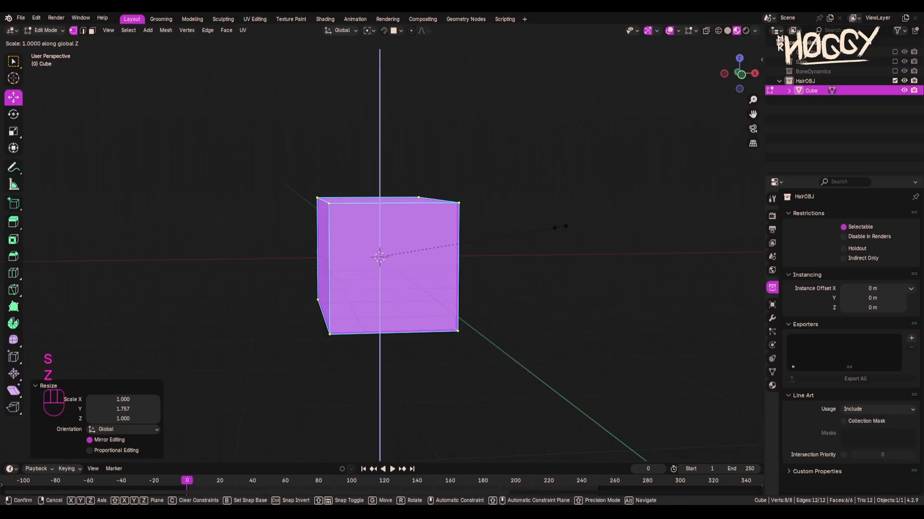
left_click(470, 241)
Try to sketch a guide annotation beside the box's side edge in front view.
middle_click_drag(169, 209, 380, 242)
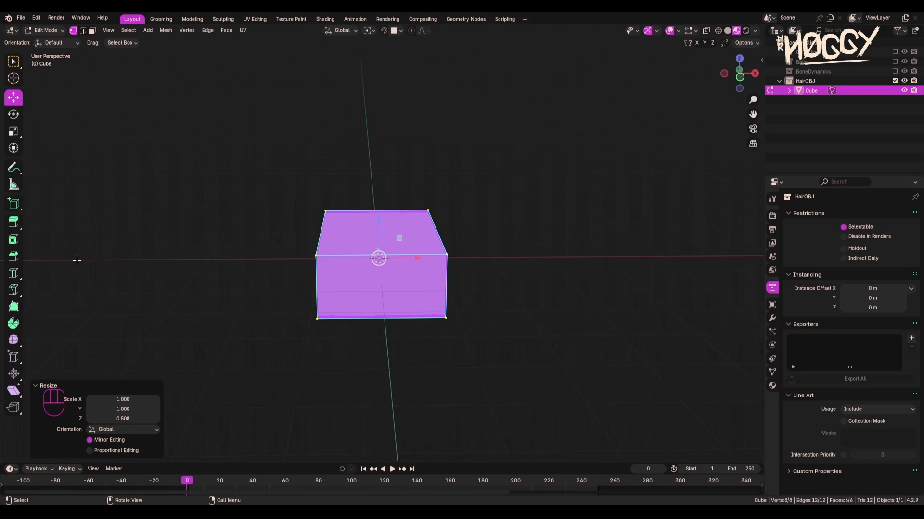
middle_click_drag(263, 236, 364, 248)
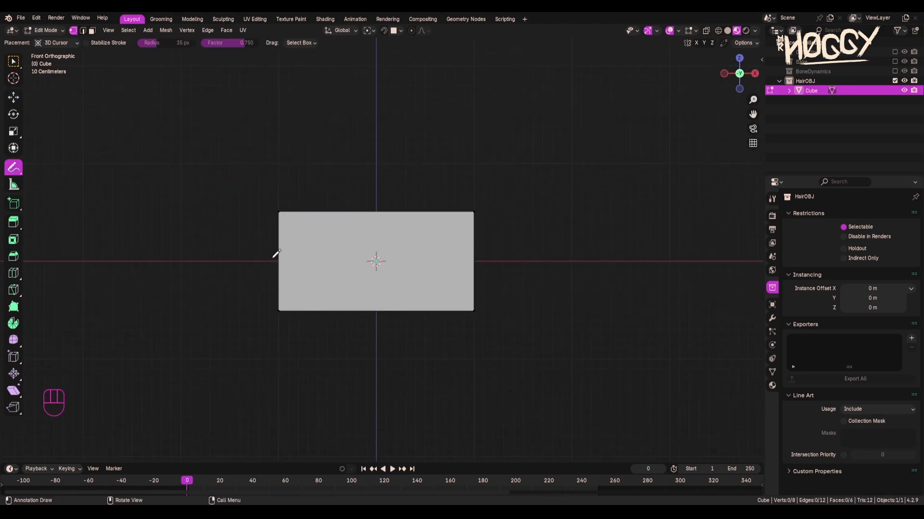
key("ctrl+z")
mouse_move(275, 262)
left_mouse_down()
mouse_move(284, 242)
mouse_move(381, 201)
mouse_move(473, 230)
mouse_move(482, 257)
mouse_move(342, 292)
mouse_move(281, 254)
mouse_move(275, 259)
left_mouse_up()
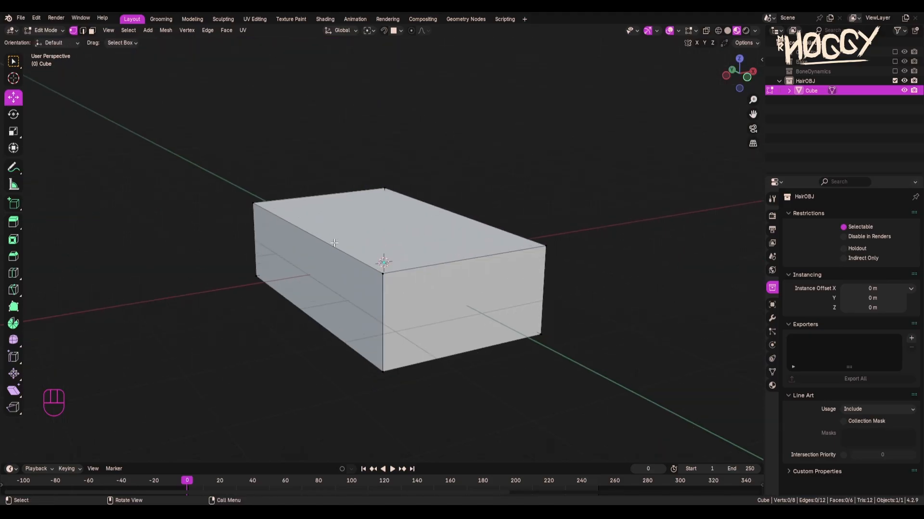
Add one centred loop cut running lengthwise through the box, without sliding it.
key("ctrl+r")
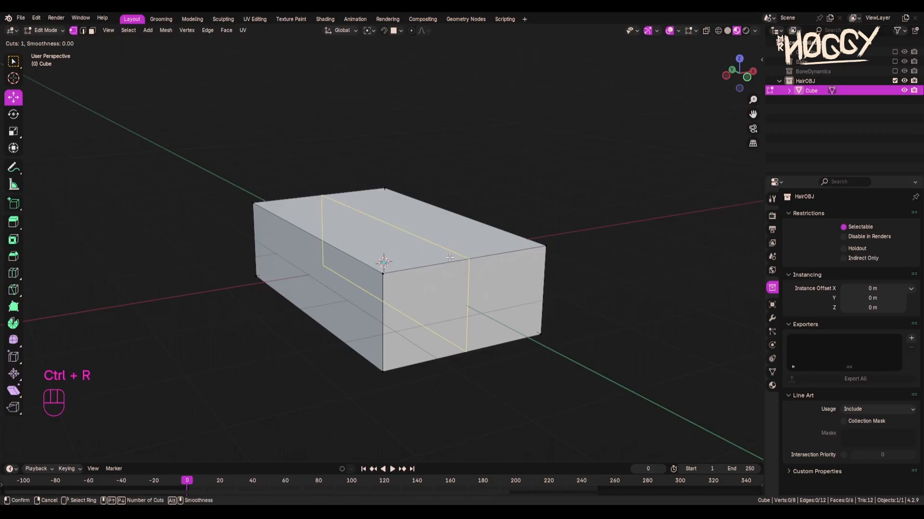
left_click(448, 258)
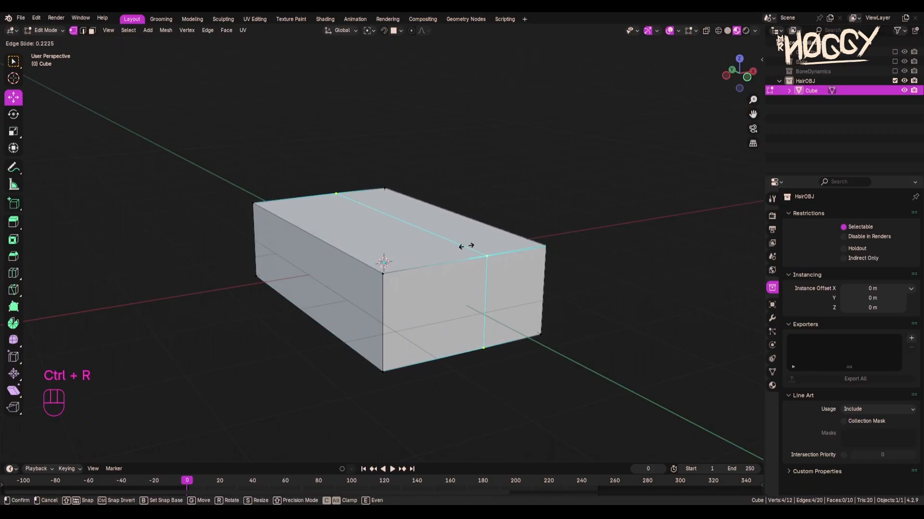
right_click(471, 240)
scroll(515, 222, "up", 1)
middle_click_drag(515, 223, 458, 238)
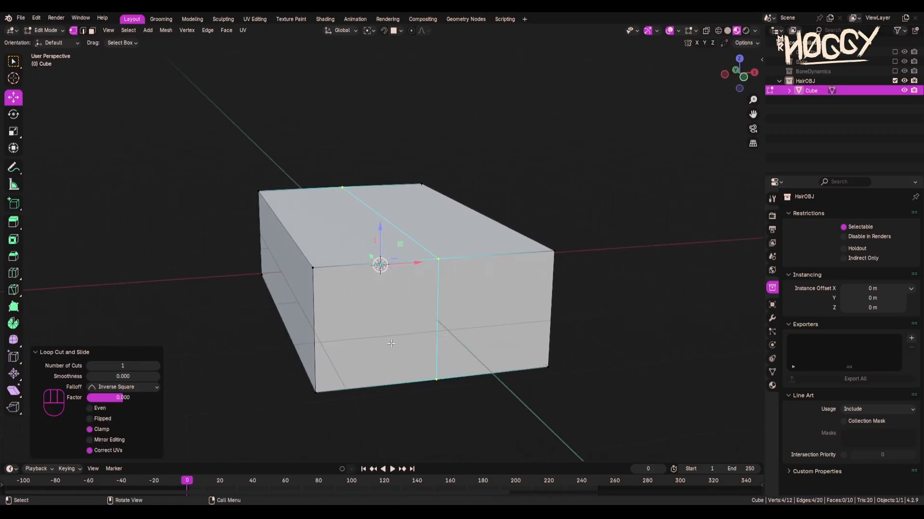
Raise the box's top centre edge along Z in front view to form a shallow ridge.
left_click(343, 171)
key("KP_1")
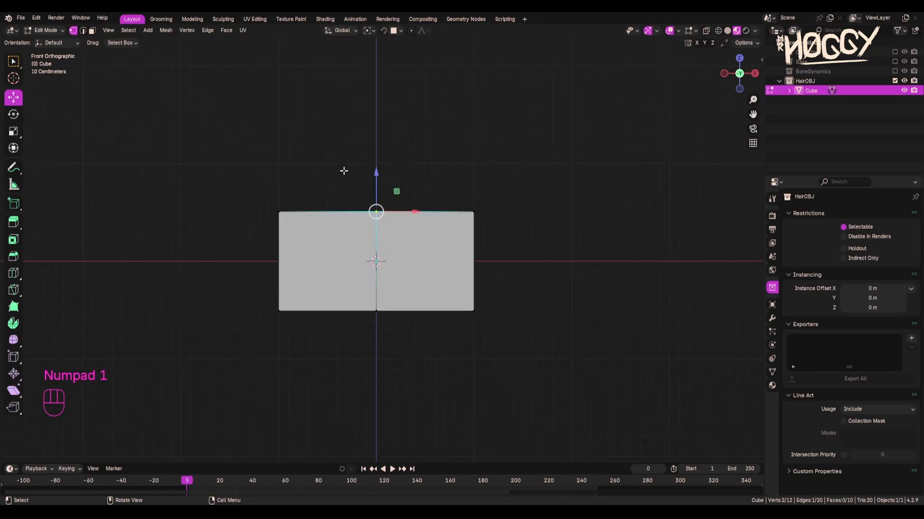
key("g")
key("z")
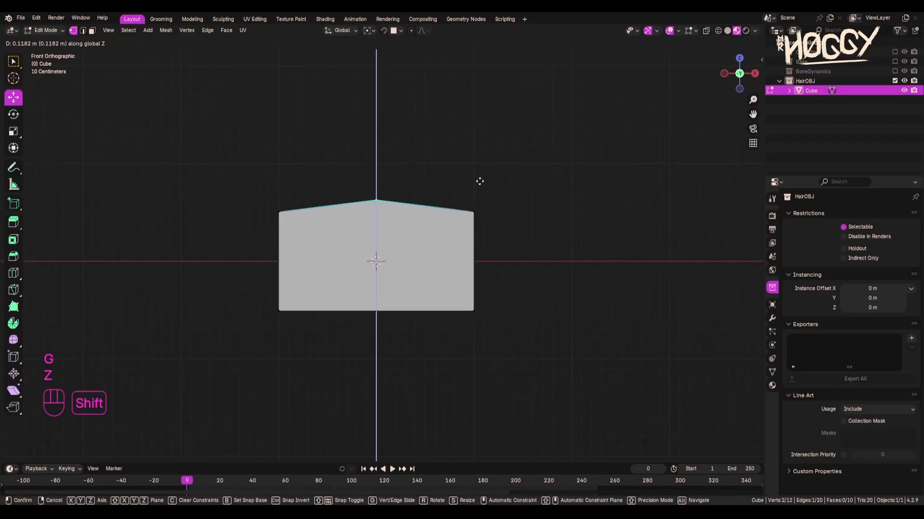
left_click(488, 216)
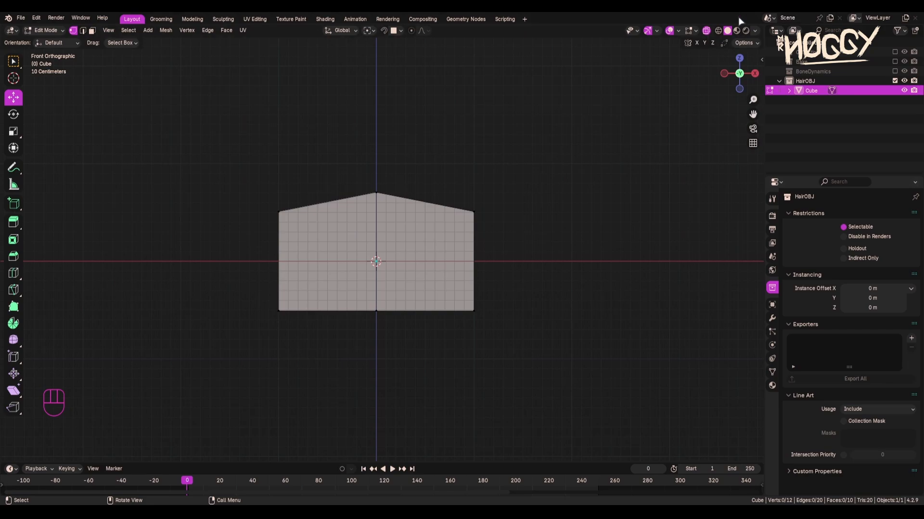
With X-ray on, scale the two upper outer edges to about 0.69 along X and raise them about 0.037 m.
key("alt+z")
key("alt+z")
left_click_drag(202, 102, 298, 237)
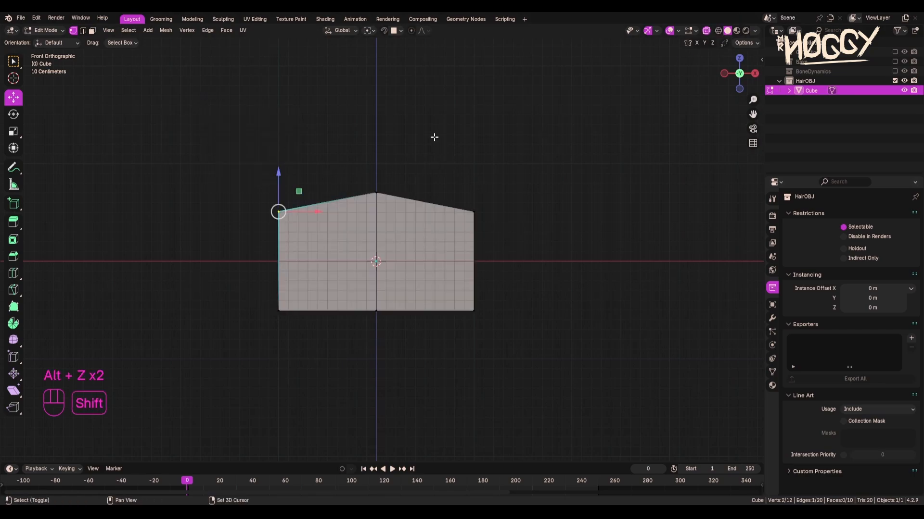
left_click_drag(443, 145, 521, 225, "shift")
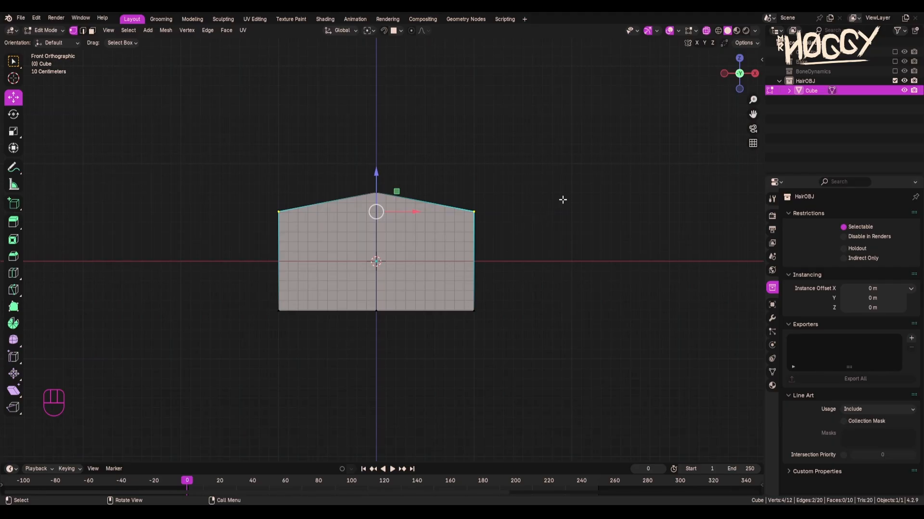
key("s")
key("x")
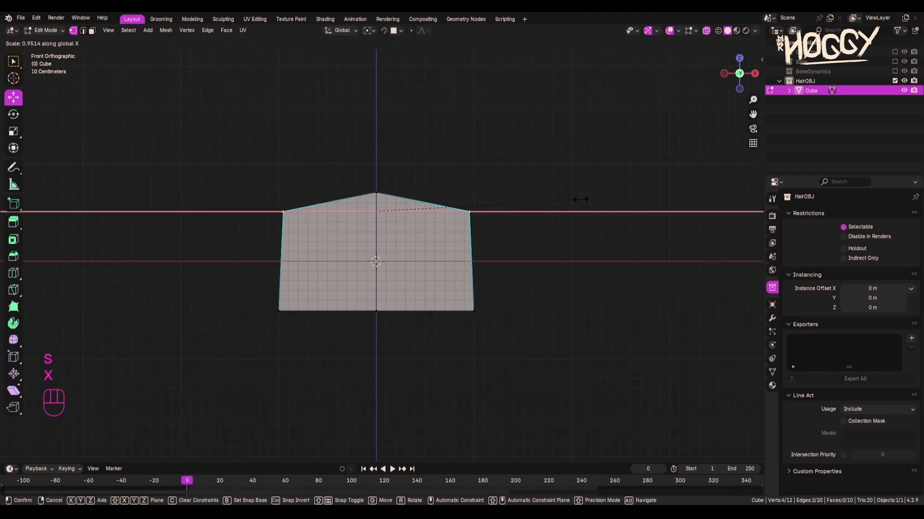
left_click(542, 192)
key("g")
key("z")
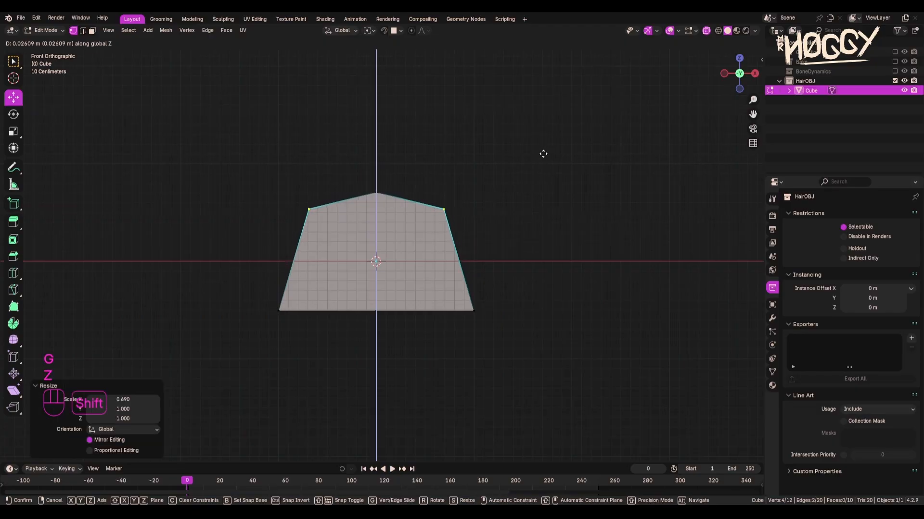
left_click(545, 144)
Add one horizontal loop cut around the shape and slide it toward the ridge by a factor of about -0.523.
key("ctrl+r")
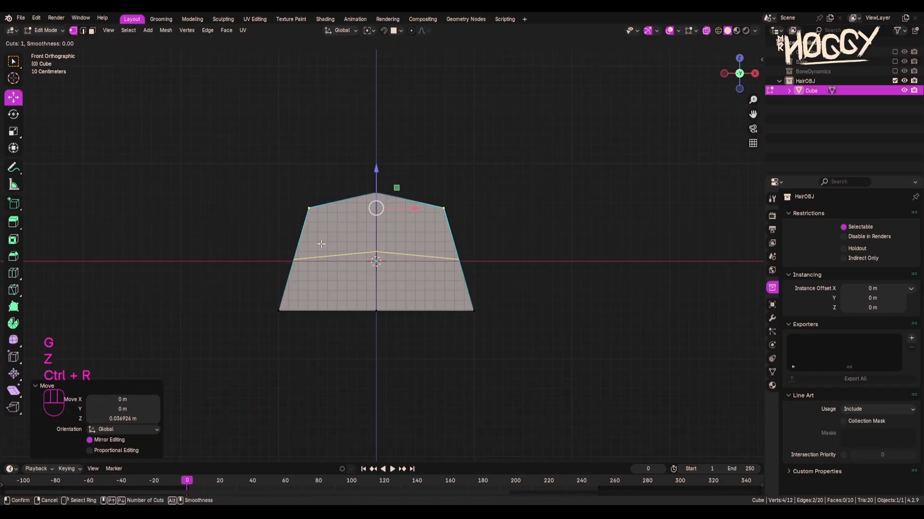
left_click(322, 244)
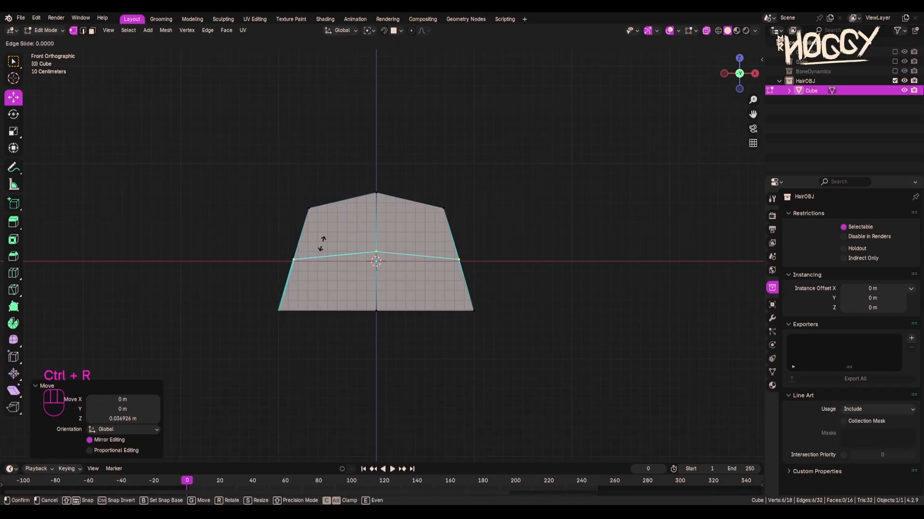
left_click(336, 218)
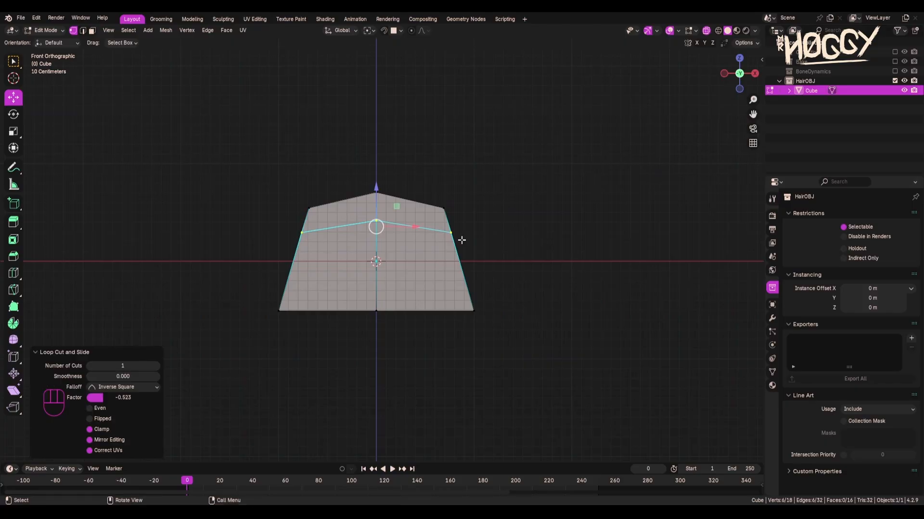
Widen the new horizontal loop to about 1.16 along X so the side walls bulge outward.
key("s")
key("x")
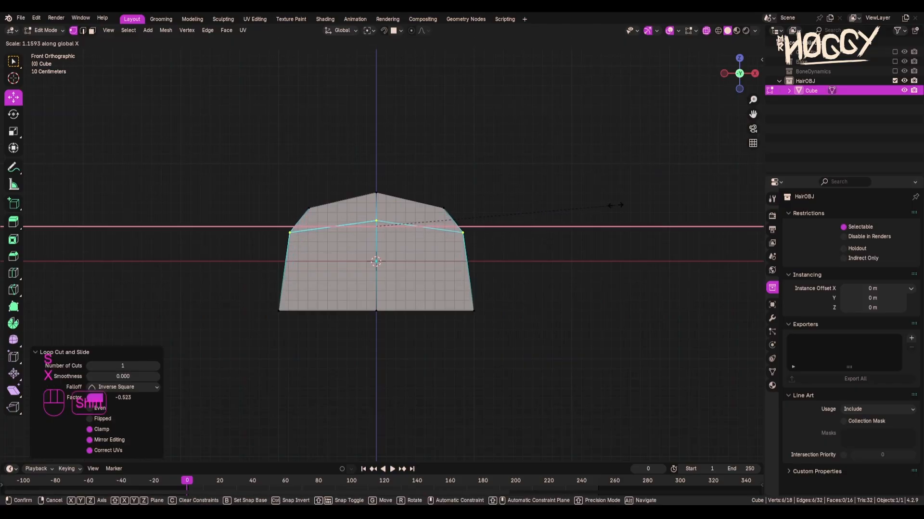
left_click(632, 201)
key("alt+z")
key("alt+z")
Scale the two upper outer edges to about 0.81 along X and raise them about 0.022 m along Z.
left_click_drag(336, 222, 281, 166)
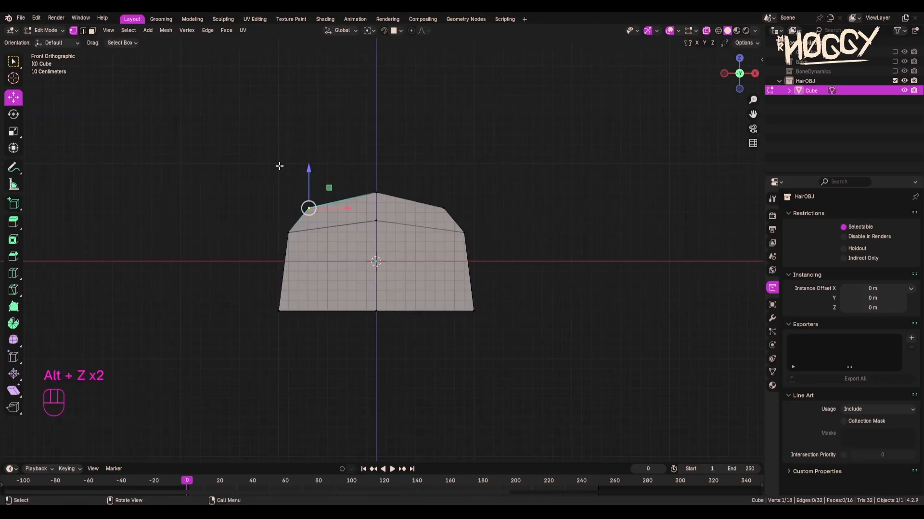
left_click_drag(419, 175, 473, 224, "shift")
key("s")
key("x")
left_click(520, 179)
key("g")
key("z")
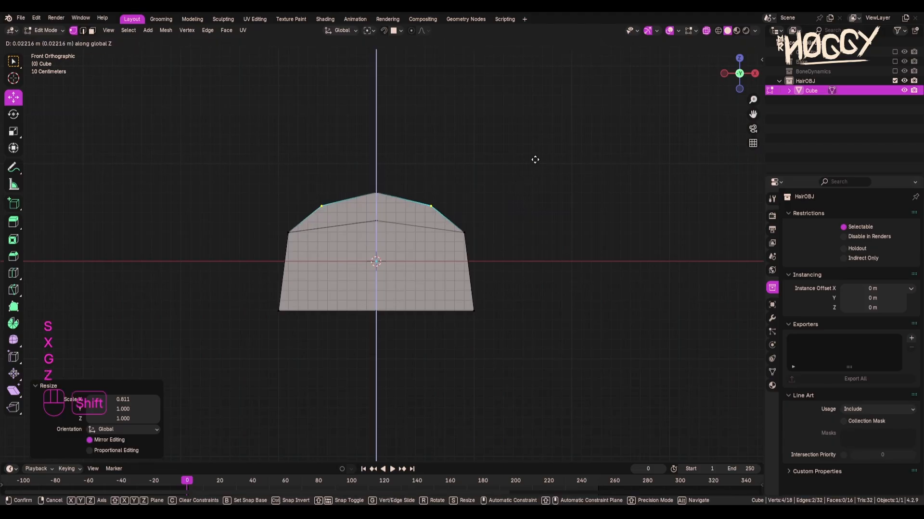
left_click(535, 160, "shift")
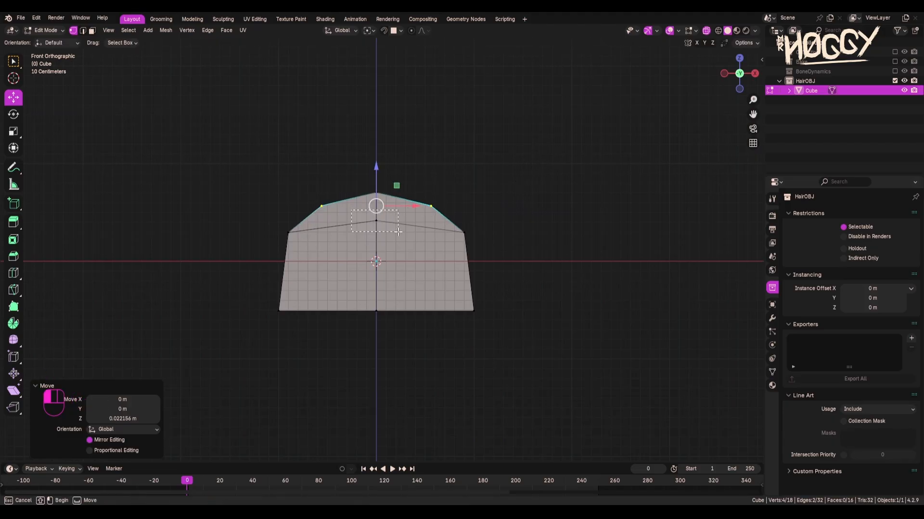
Lower the centre vertices of the horizontal loop along Z until nearly level with its outer vertices.
left_click(376, 220)
key("g")
key("z")
left_click(390, 328)
left_click(218, 243)
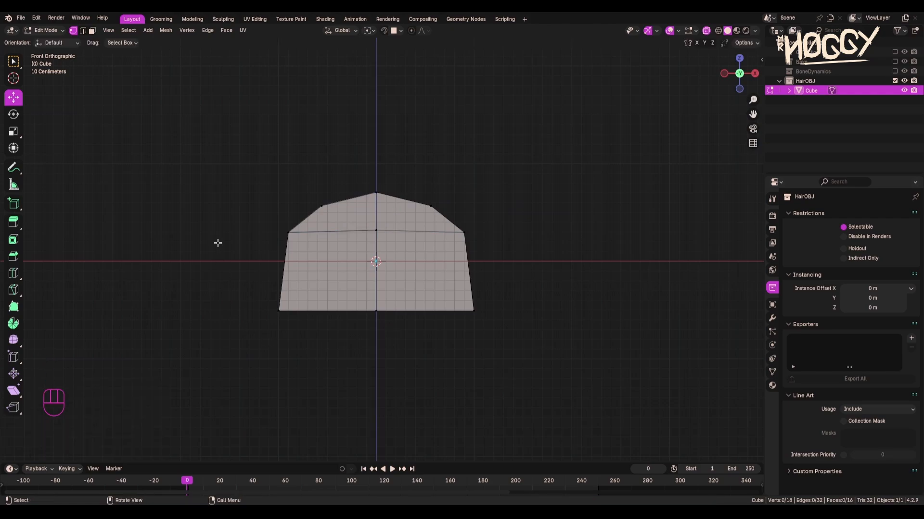
Raise the two bottom outer edges about 0.426 m along Z, leaving the bottom centre edge as a downward point.
left_click_drag(187, 261, 313, 342)
left_click_drag(449, 276, 517, 363, "shift")
key("g")
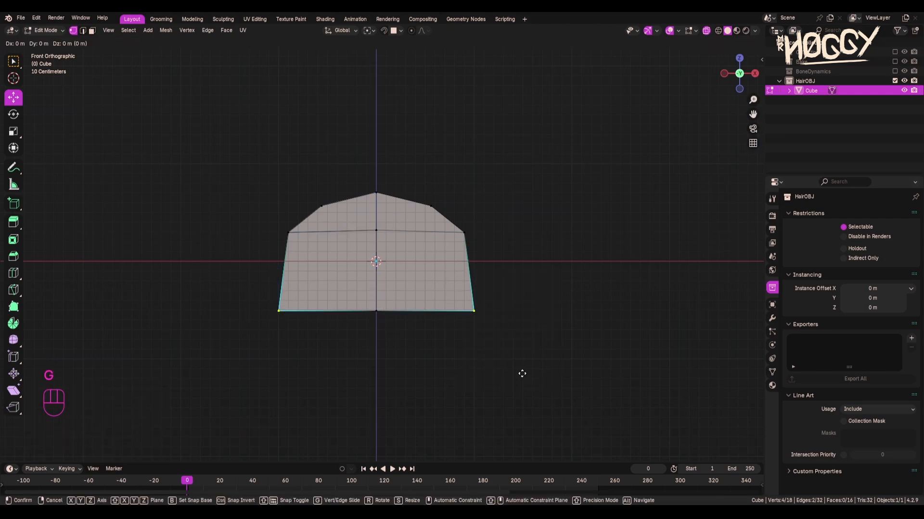
key("z")
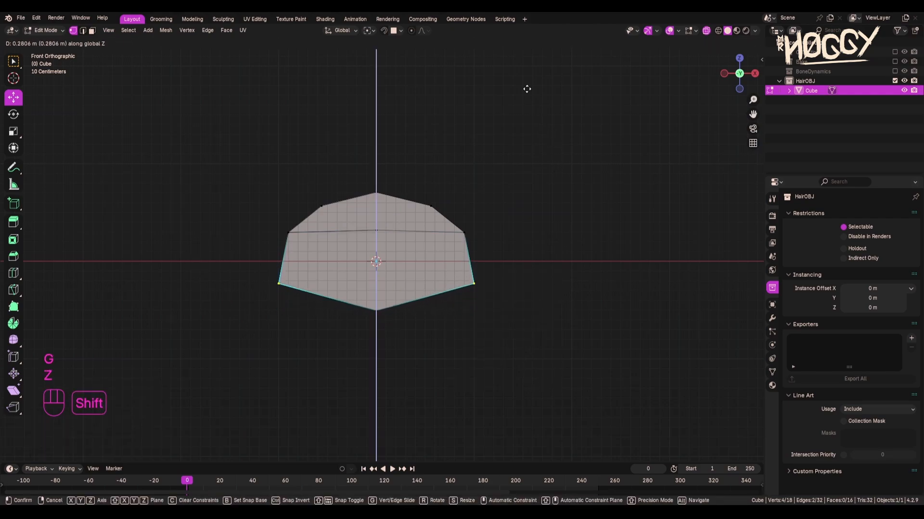
left_click(456, 375)
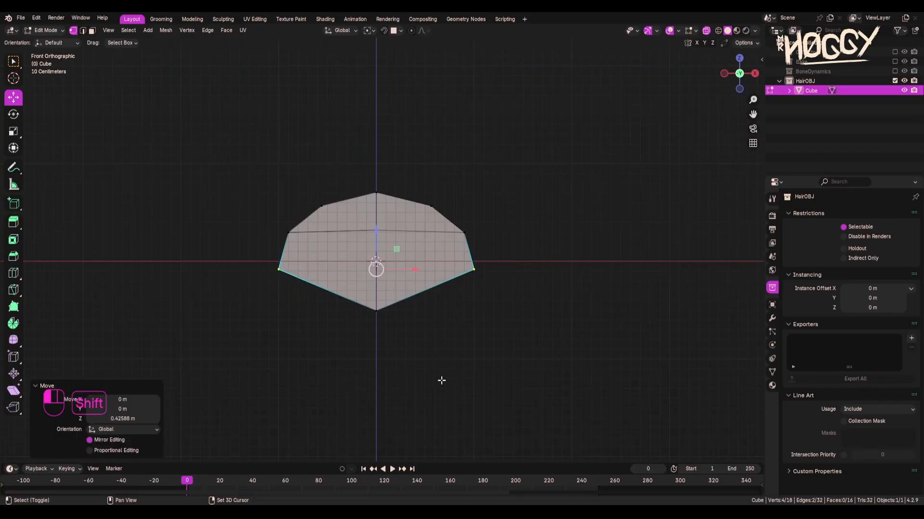
Scale the two lower outer edges to about 1.095 along X and raise them slightly along Z.
key("s")
key("x")
left_click(693, 121)
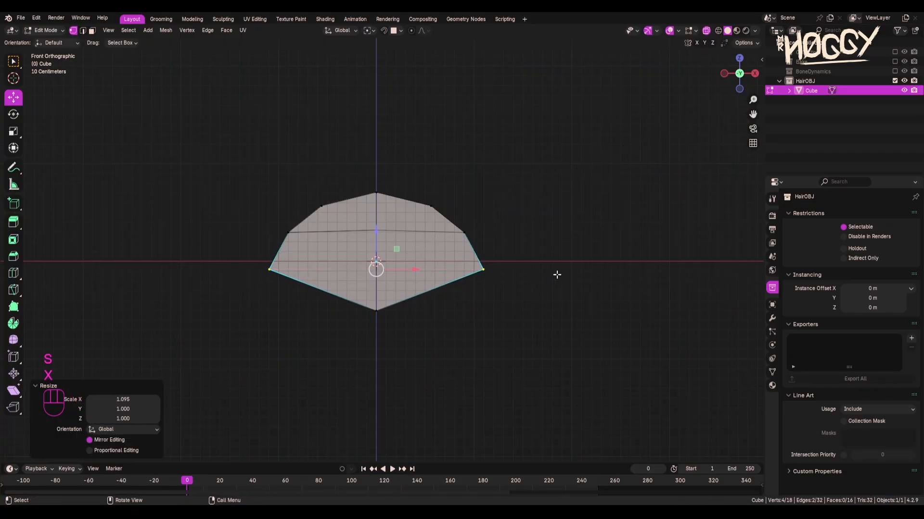
key("g")
key("z")
left_click(583, 197)
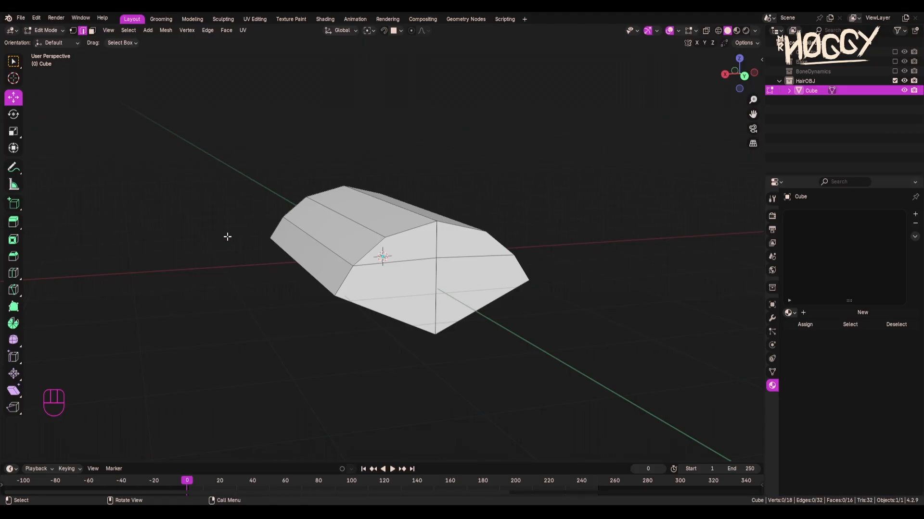
Mark the bottom centre edge and the lower slanted edges of both end caps as UV seams.
middle_click_drag(228, 299, 302, 218)
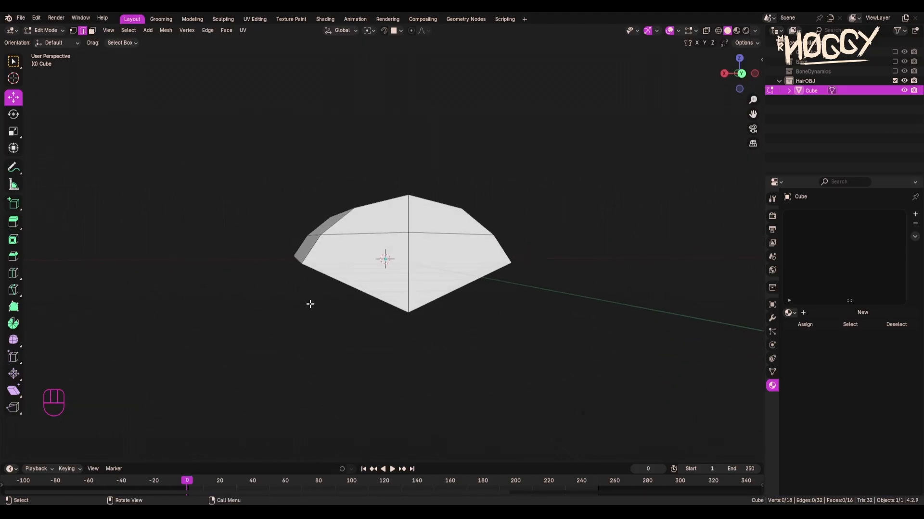
middle_click_drag(310, 304, 374, 247)
left_click(409, 247)
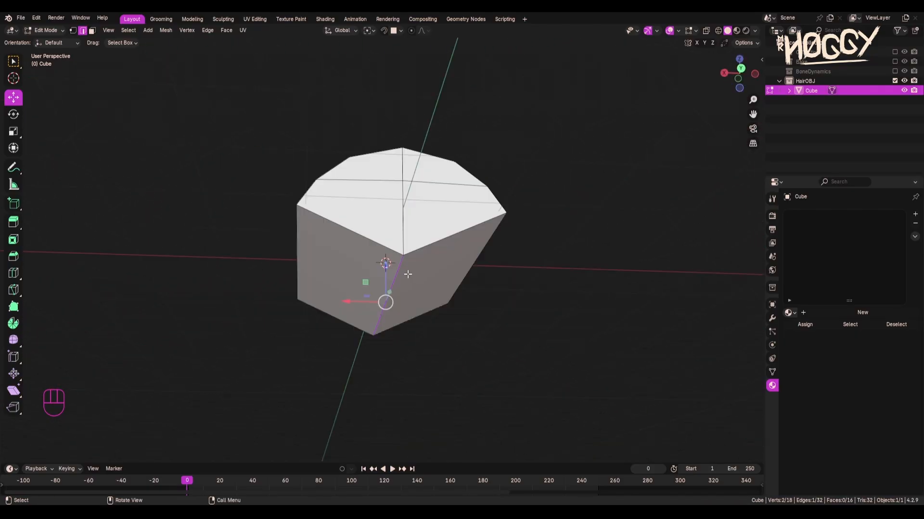
left_click(383, 243, "shift")
left_click(453, 234, "shift")
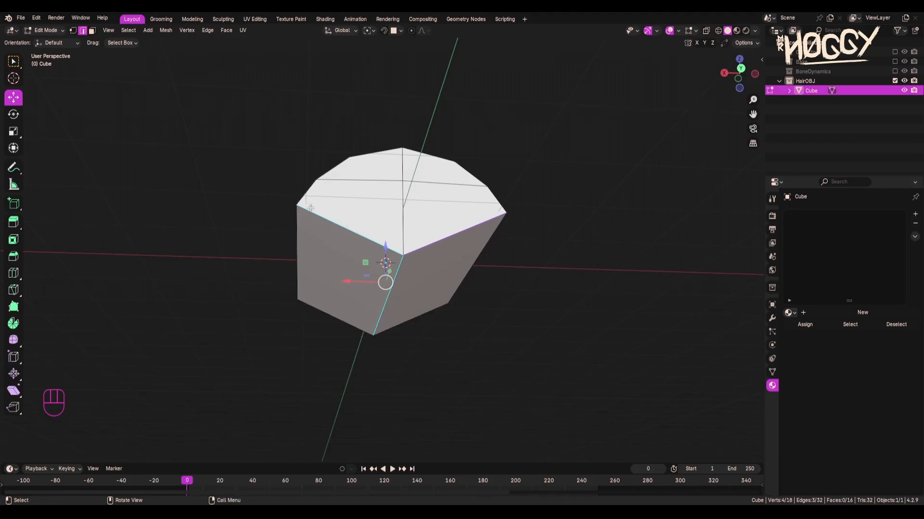
middle_click_drag(310, 207, 470, 251)
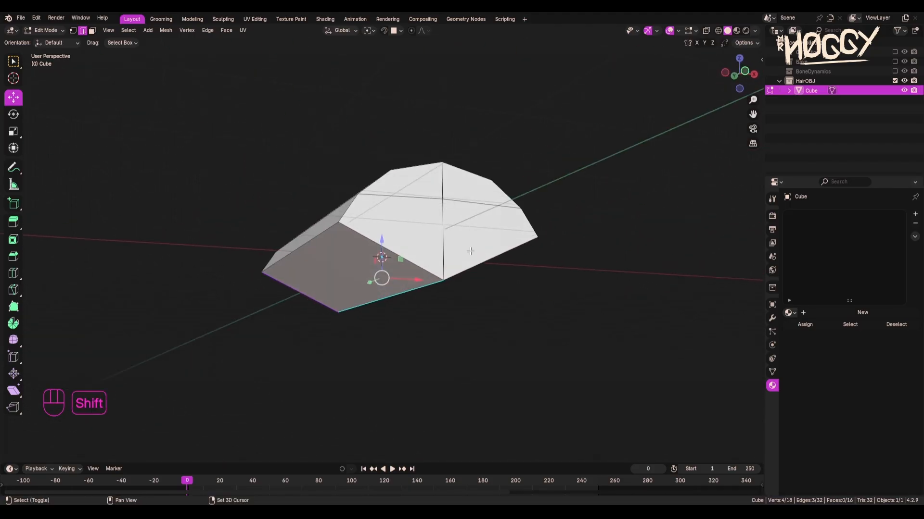
left_click(470, 261, "shift")
left_click(411, 259, "shift")
middle_click_drag(339, 268, 290, 277)
middle_click_drag(517, 297, 549, 198)
middle_click_drag(354, 230, 420, 235)
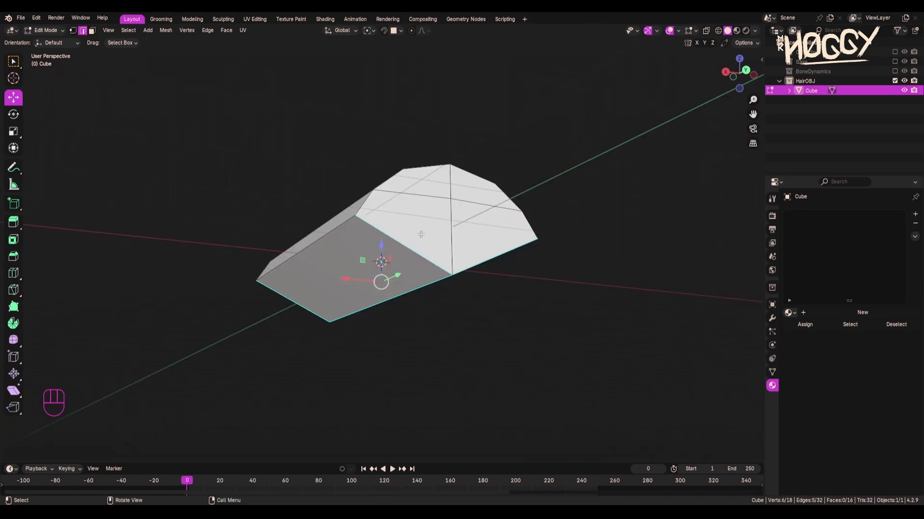
key("ctrl+e")
left_click(372, 223)
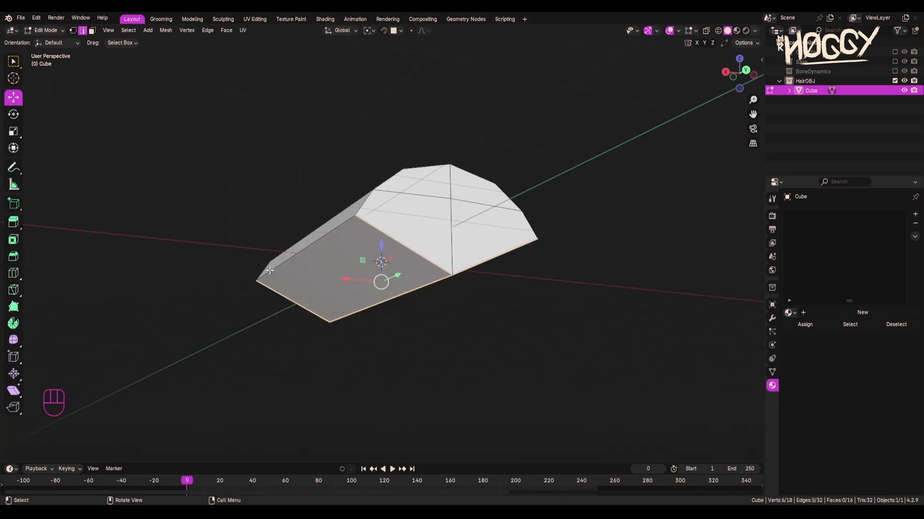
Unwrap all faces of the mesh and open the UV Editing workspace to show the layout.
middle_click_drag(274, 264, 339, 273)
key("a")
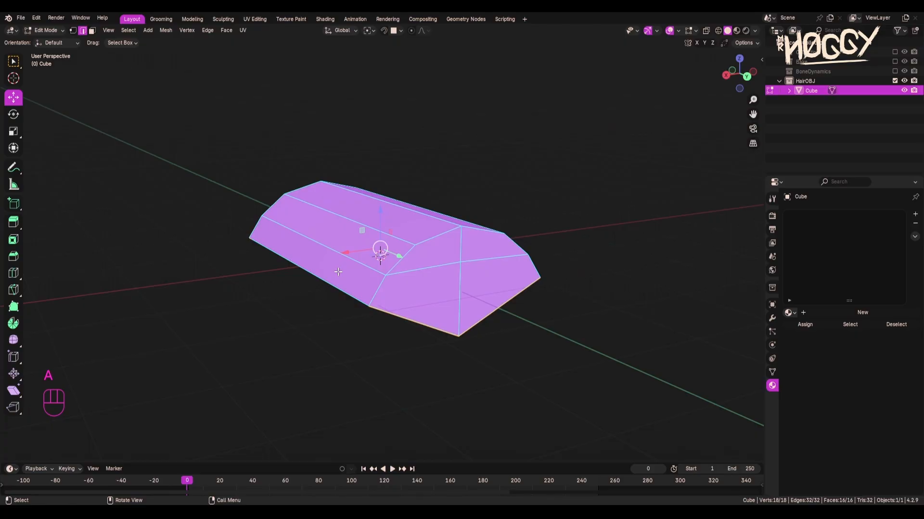
key("u")
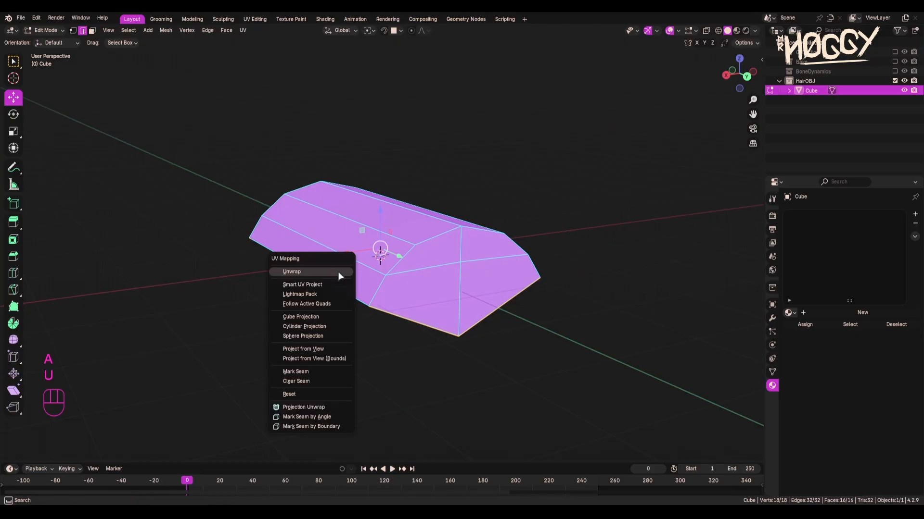
left_click(299, 273)
key("Tab")
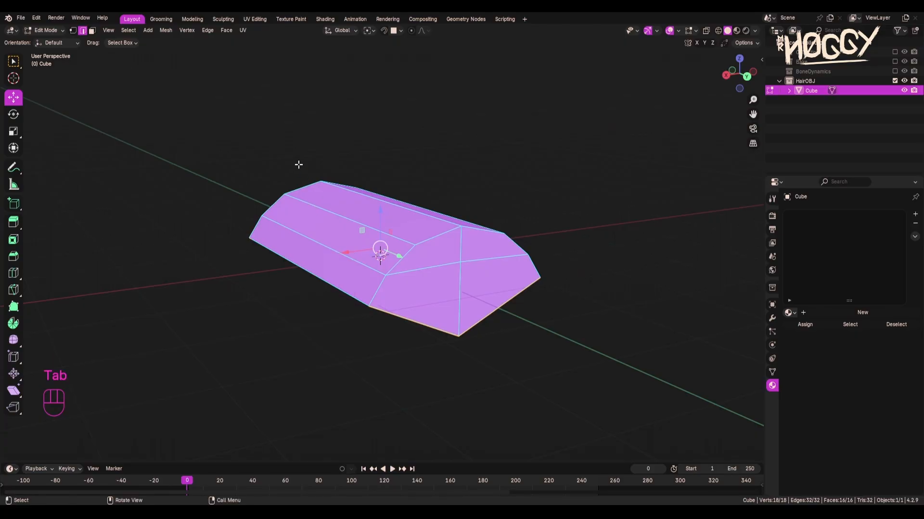
left_click(255, 19)
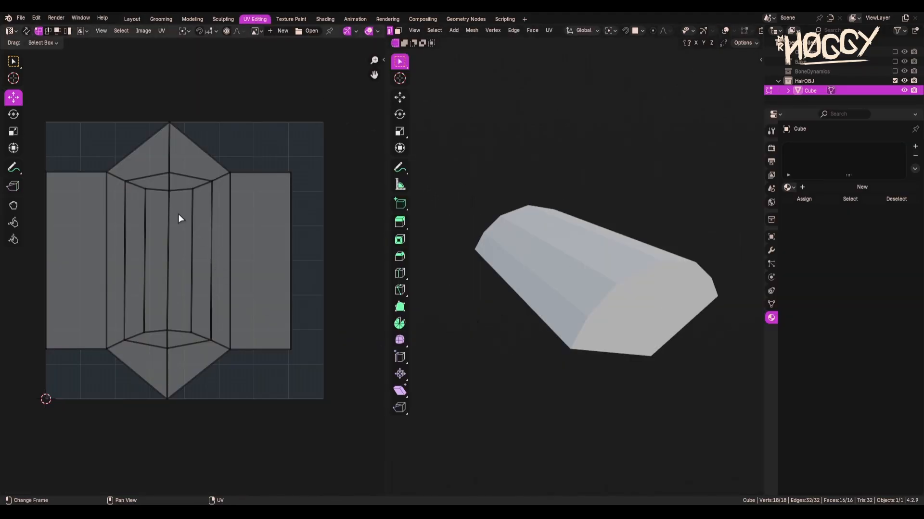
middle_click_drag(152, 179, 175, 179)
middle_click_drag(178, 273, 155, 267)
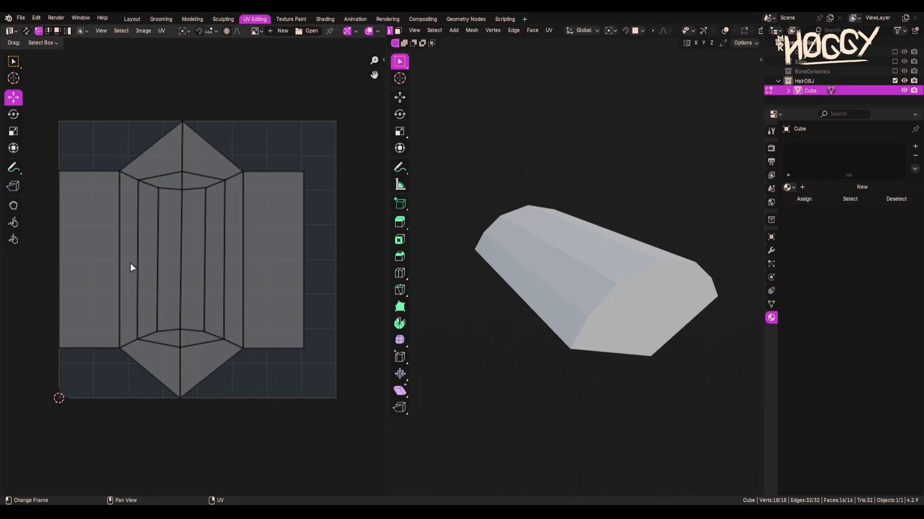
left_click(224, 202)
key("a")
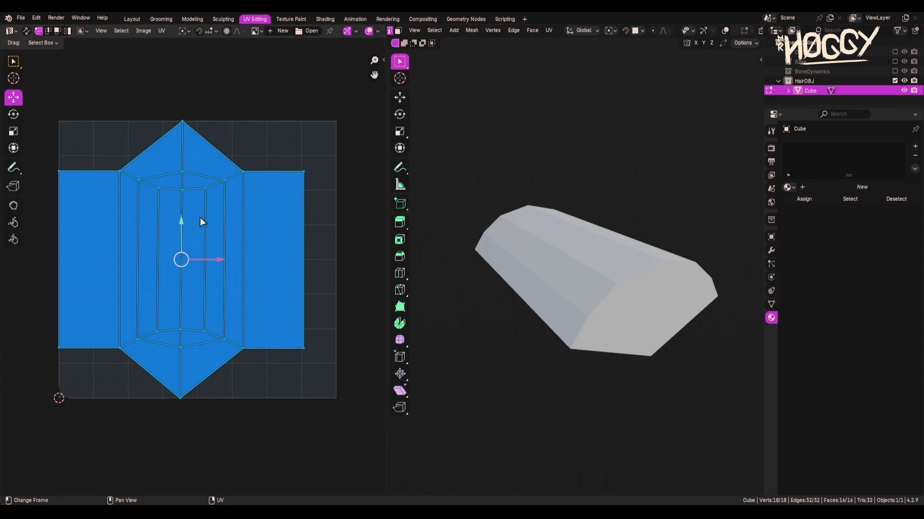
key("g")
left_click(136, 117)
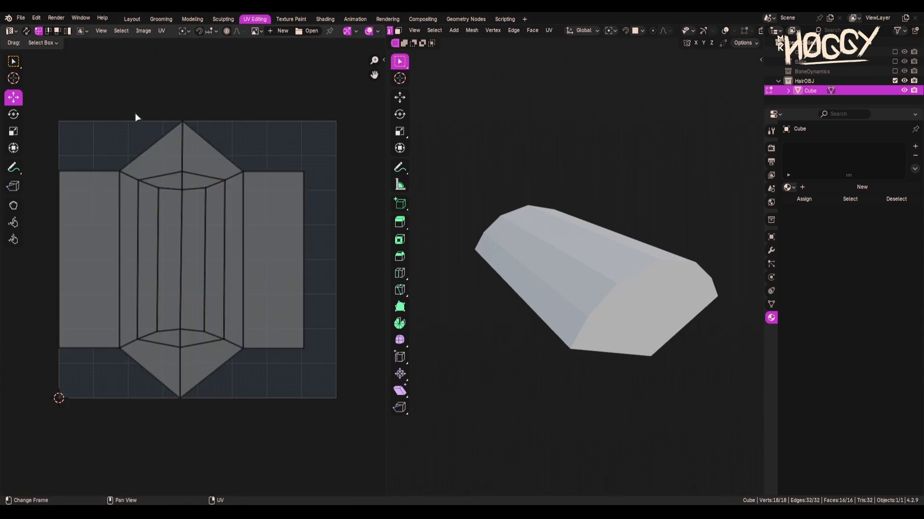
left_click(119, 225, "alt")
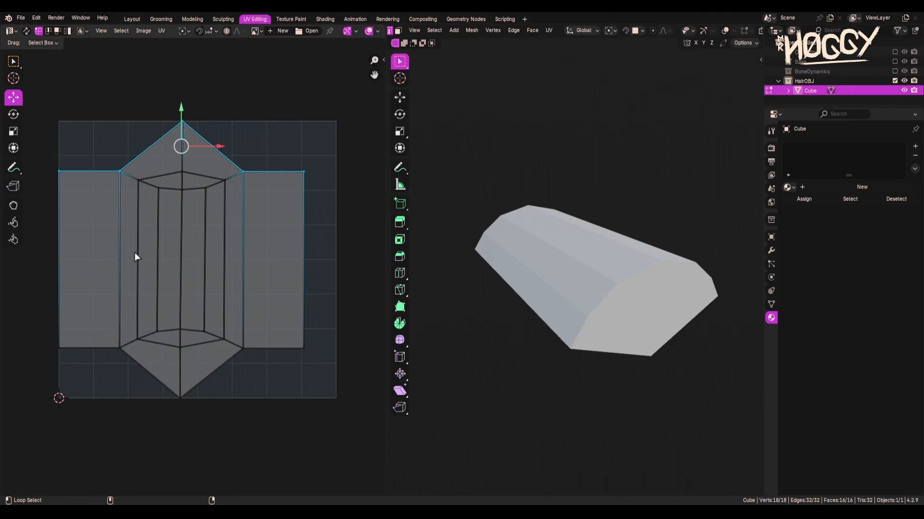
left_click(182, 354, "alt")
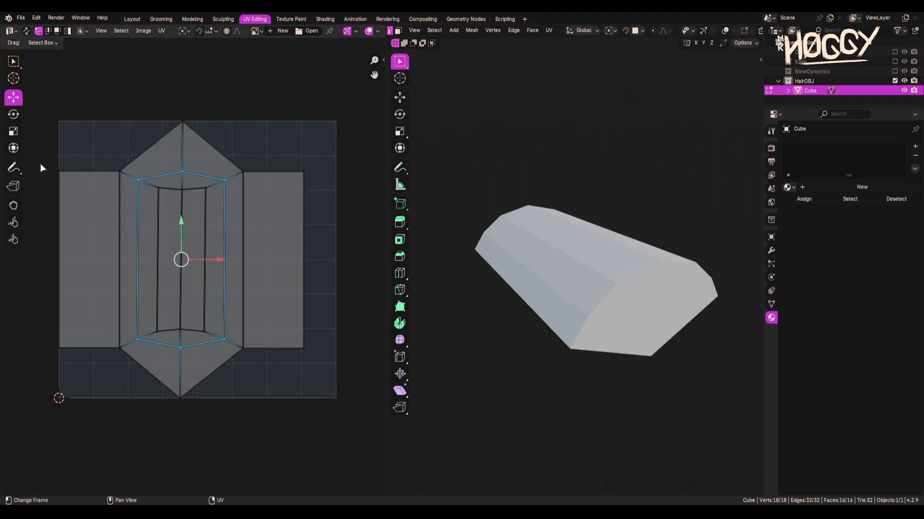
left_click_drag(49, 155, 64, 176)
left_click(88, 164, "alt")
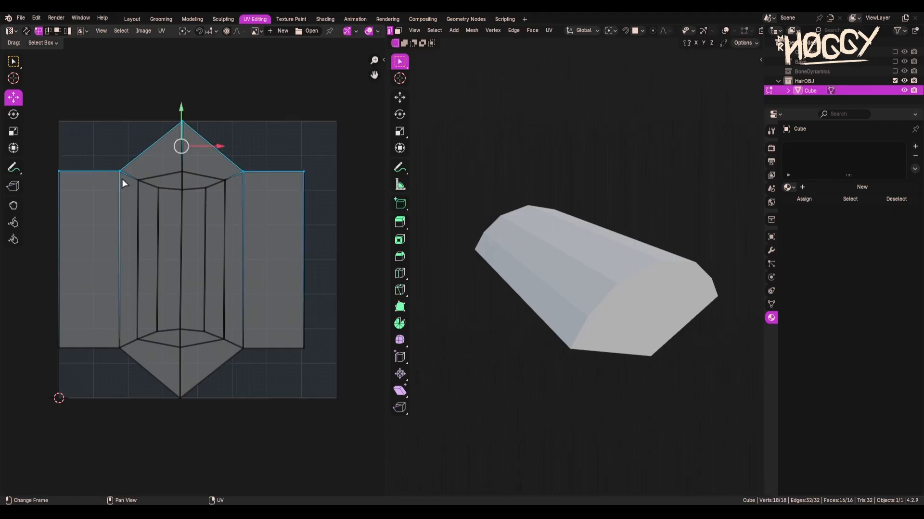
Flatten the upper row of UV vertices, excluding the end cap's inner points, by scaling it to 0 along Y.
left_click(59, 170)
left_click(119, 171, "shift")
left_click(206, 188, "ctrl")
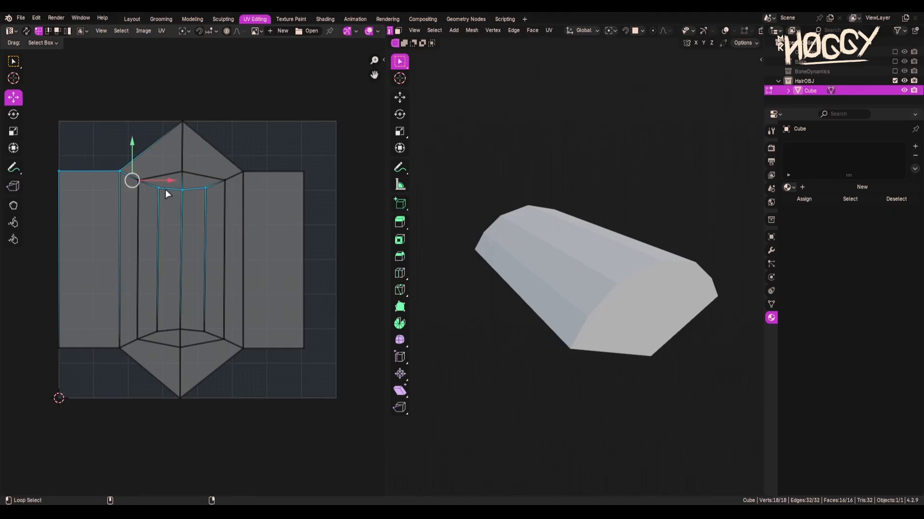
left_click(243, 171, "ctrl")
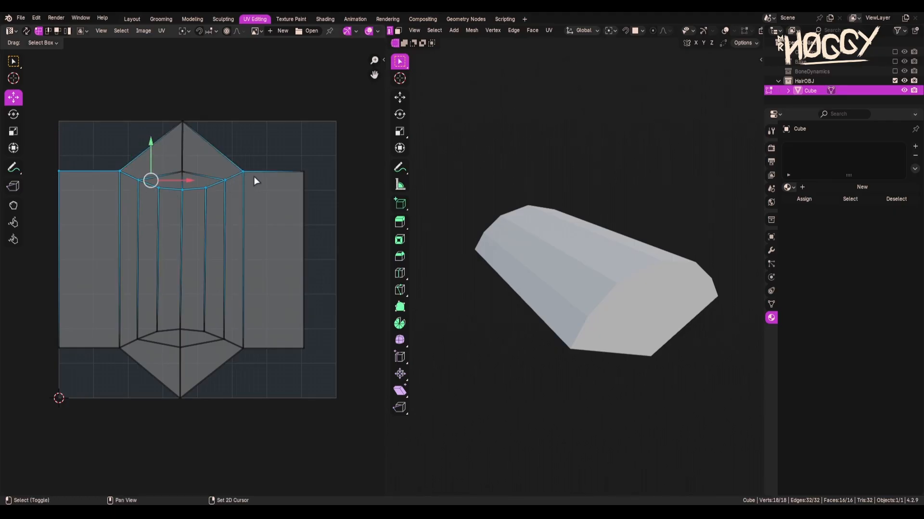
left_click(303, 172, "ctrl")
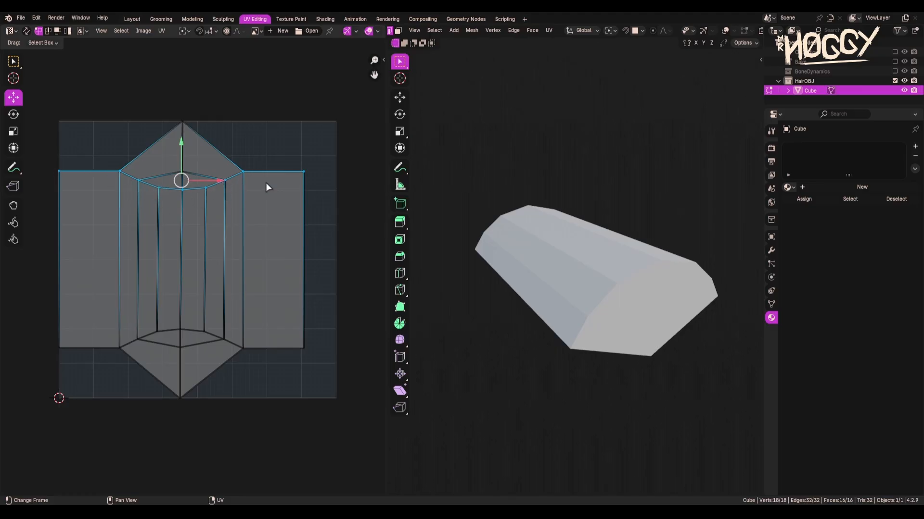
key("s")
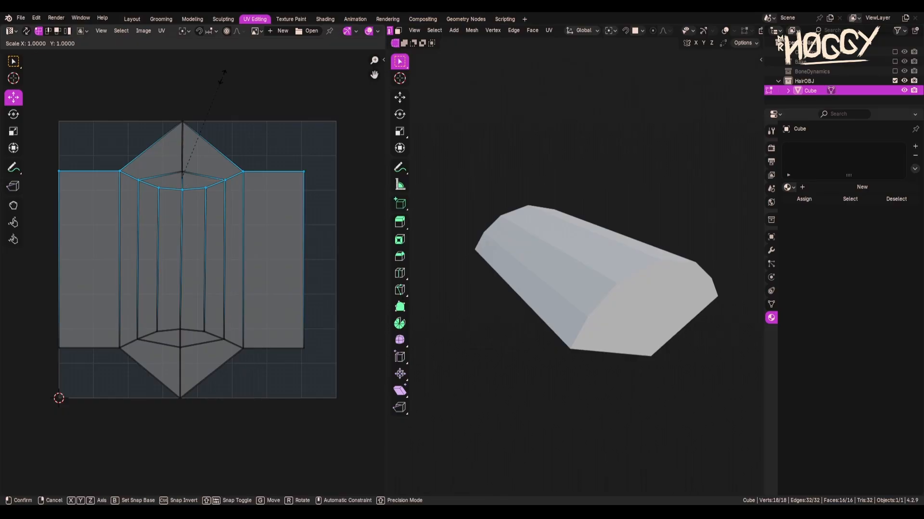
key("y")
key("0")
key("Return")
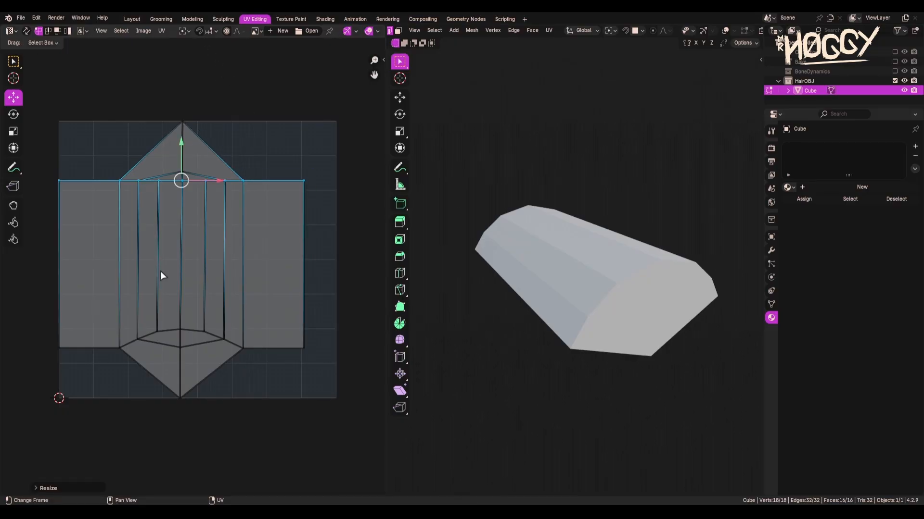
Flatten the lower row of UV vertices across the strip into a straight line by scaling it to 0 along Y.
left_click(55, 352)
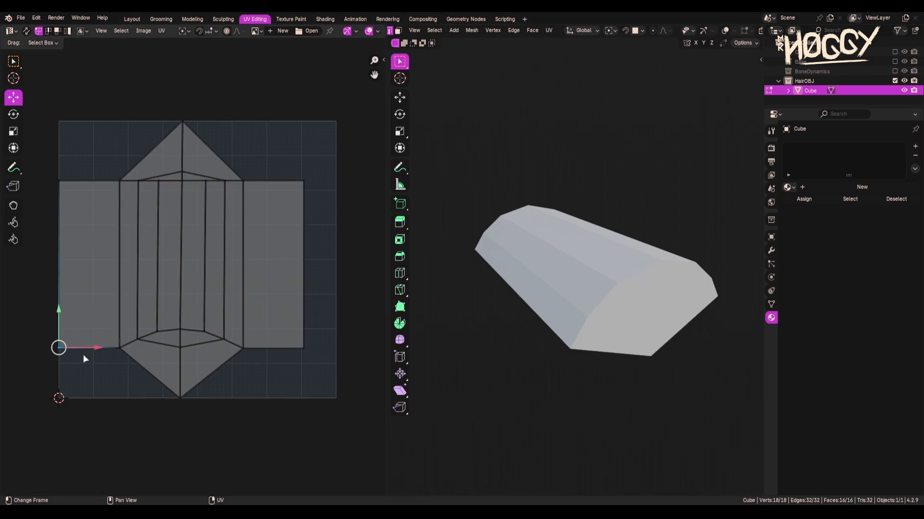
left_click(115, 355, "shift")
left_click(138, 332, "shift")
left_click(157, 331, "shift")
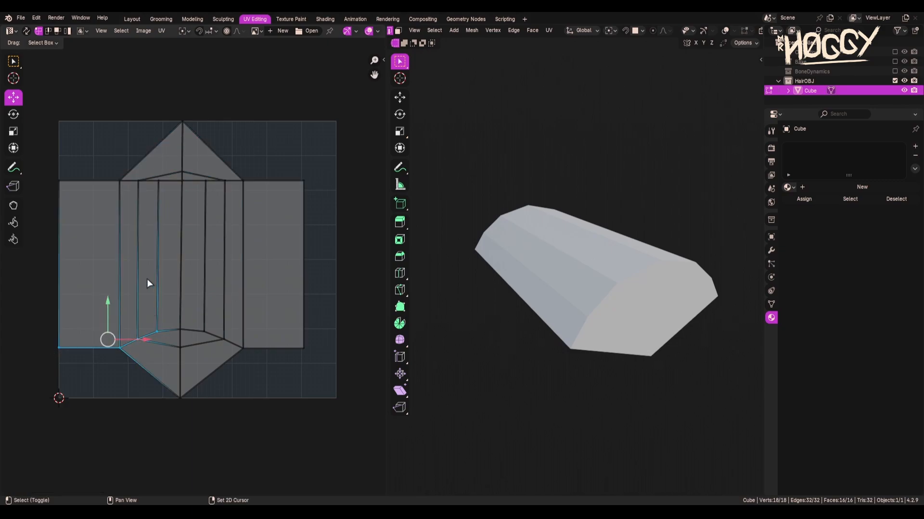
left_click_drag(146, 279, 330, 371, "shift")
left_click(223, 333, "shift")
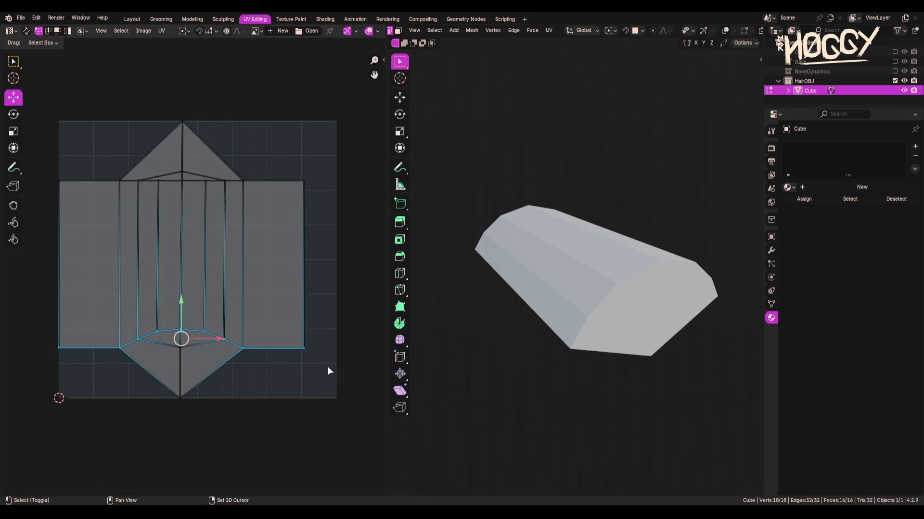
key("s")
key("y")
key("0")
key("Return")
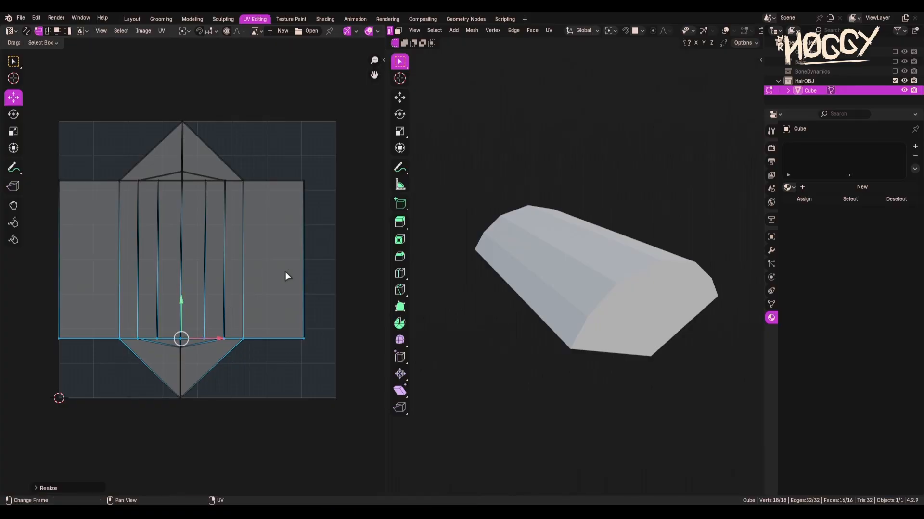
key("alt+a")
left_click_drag(111, 105, 227, 176)
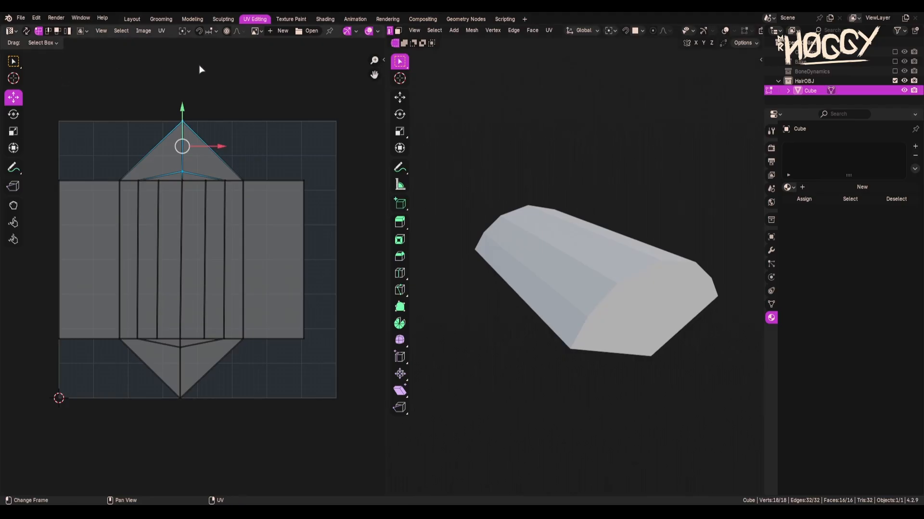
Return to the Layout workspace and mark the arched upper rim edges of both end caps as UV seams.
left_click(130, 20)
key("Tab")
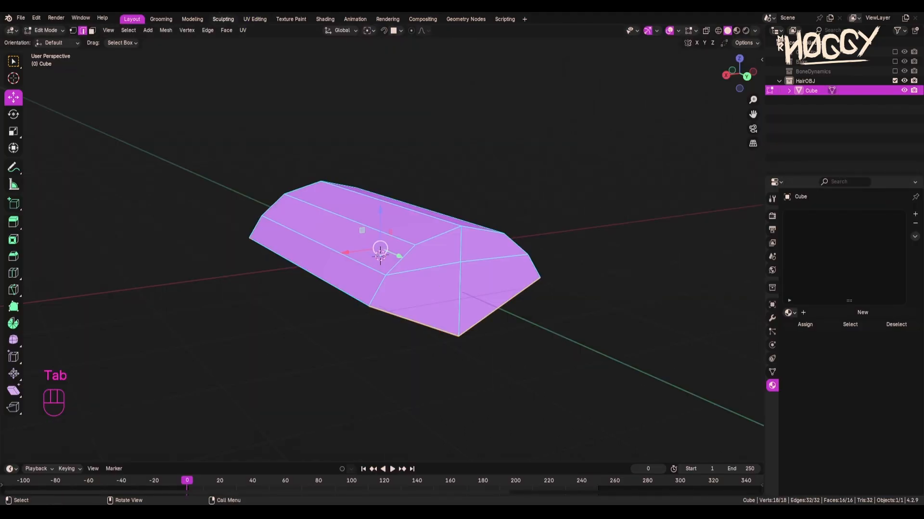
left_click(372, 290, "alt")
left_click(373, 290, "alt")
left_click(434, 237, "alt+shift")
middle_click_drag(459, 240, 430, 242)
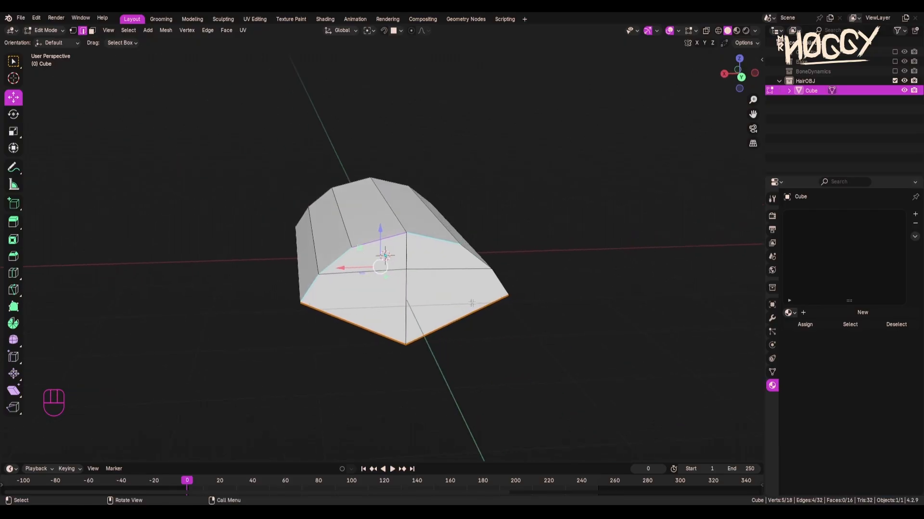
left_click(481, 264, "alt+shift")
middle_click_drag(409, 301, 356, 328)
middle_click_drag(603, 307, 435, 286)
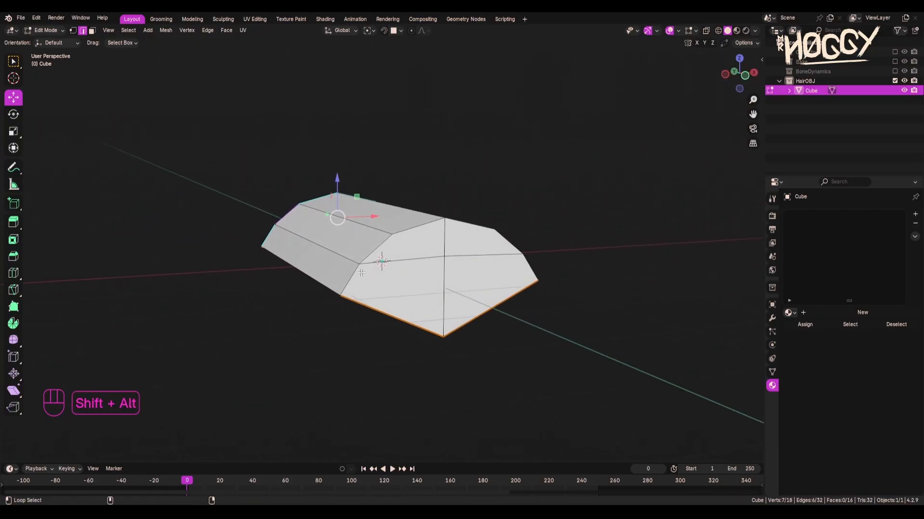
left_click(380, 245, "alt+shift")
left_click(452, 223, "alt+shift")
middle_click_drag(452, 224, 404, 277)
left_click(402, 277, "alt+shift")
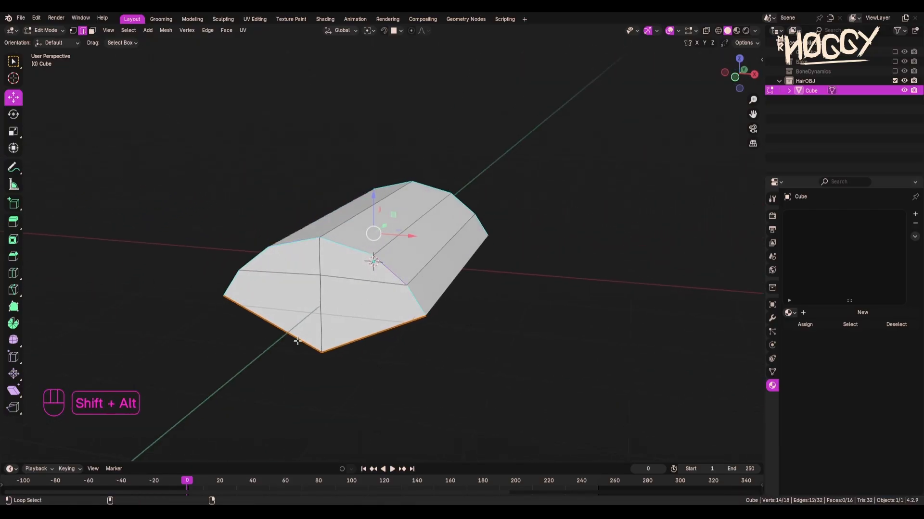
right_click(424, 252)
left_click(424, 252)
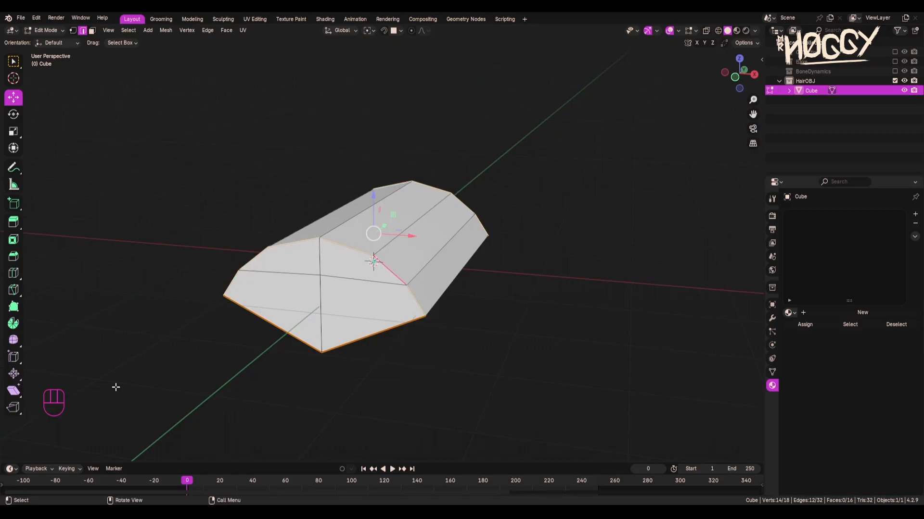
Select all linked faces of both end caps in face mode and unwrap them as separate UV islands.
middle_click_drag(116, 385, 336, 275)
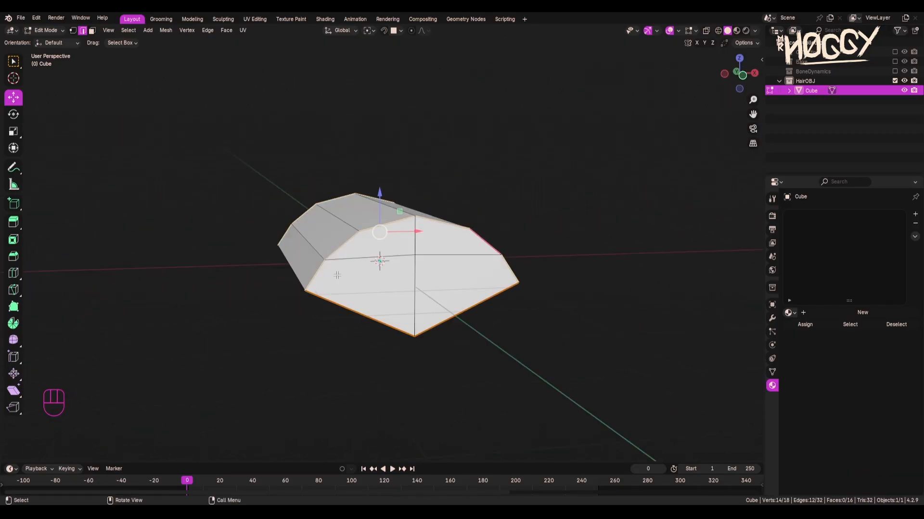
left_click(92, 31)
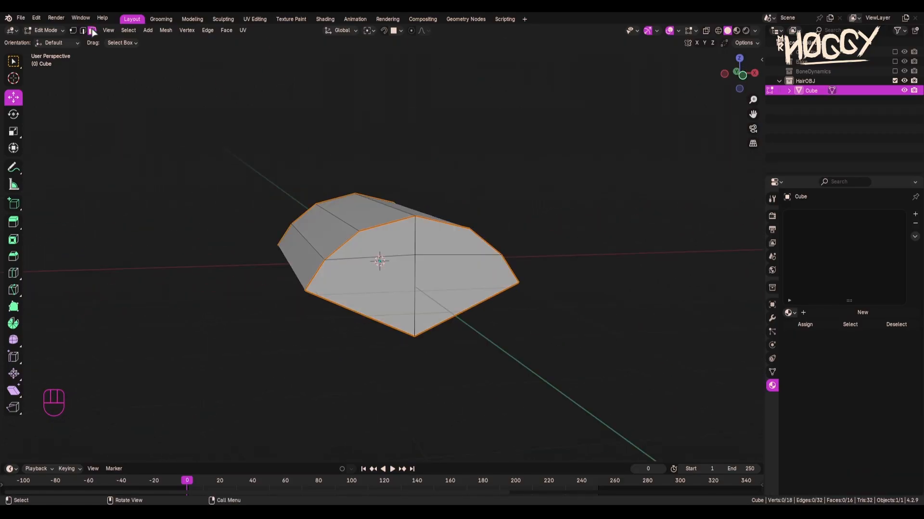
left_click(406, 234, "shift")
key("l")
middle_click_drag(178, 255, 360, 255)
left_click(359, 256, "shift")
key("l")
middle_click_drag(291, 163, 336, 155)
key("u")
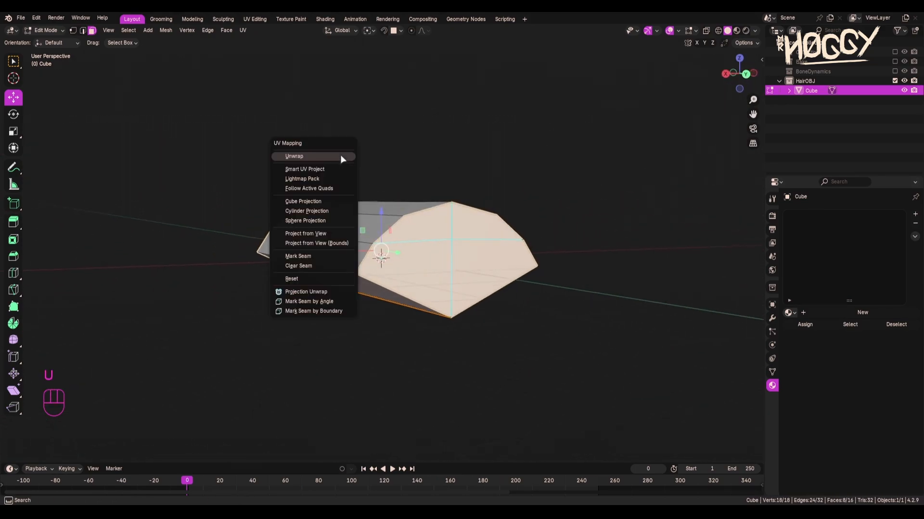
left_click(294, 156)
In the UV Editing workspace, rotate the two cap islands upright, about -64° for the first and about 118° for the second.
left_click(254, 19)
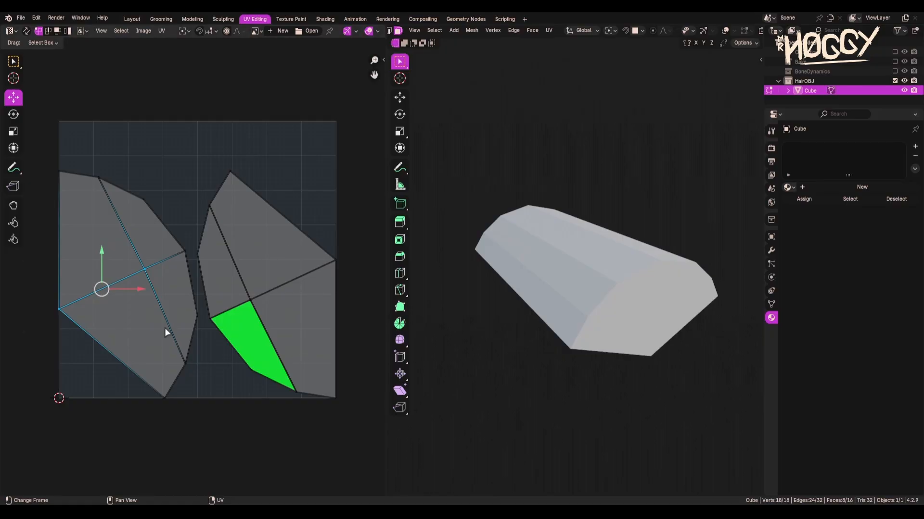
left_click(66, 30)
left_click(148, 267)
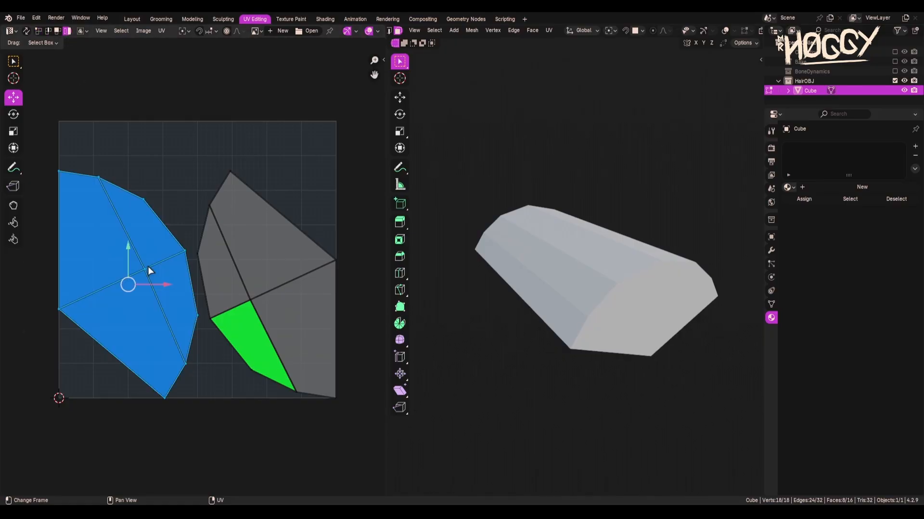
key("r")
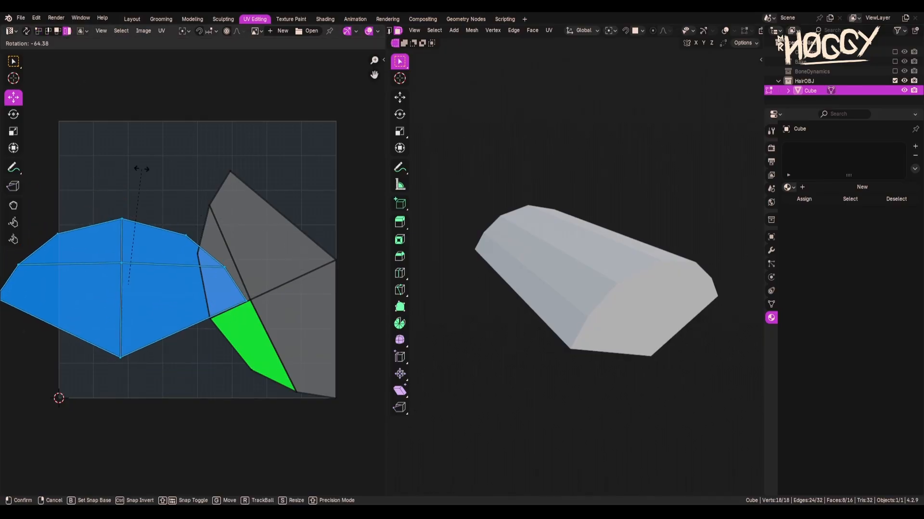
left_click(140, 169)
left_click(223, 235)
key("r")
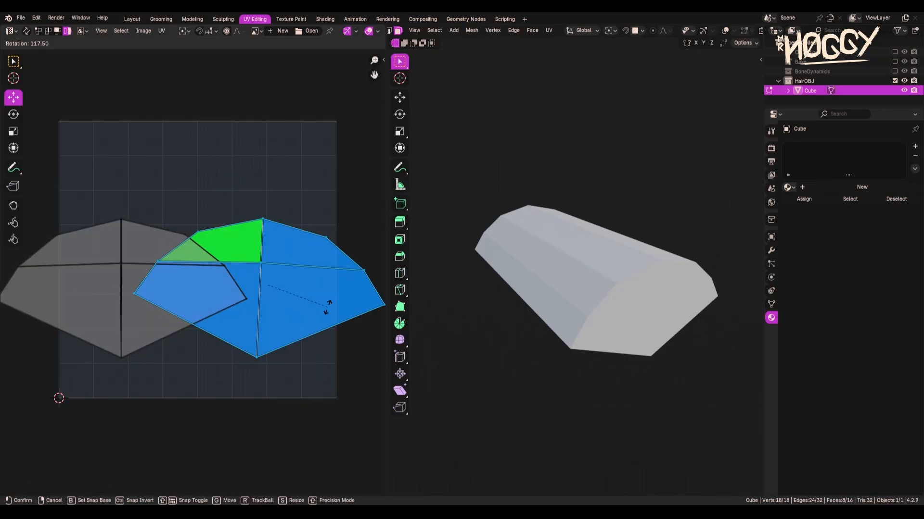
left_click(333, 303)
Shrink the cap island containing the active face to about half size and place it in the UV square's upper right corner.
key("g")
left_click(258, 284)
key("s")
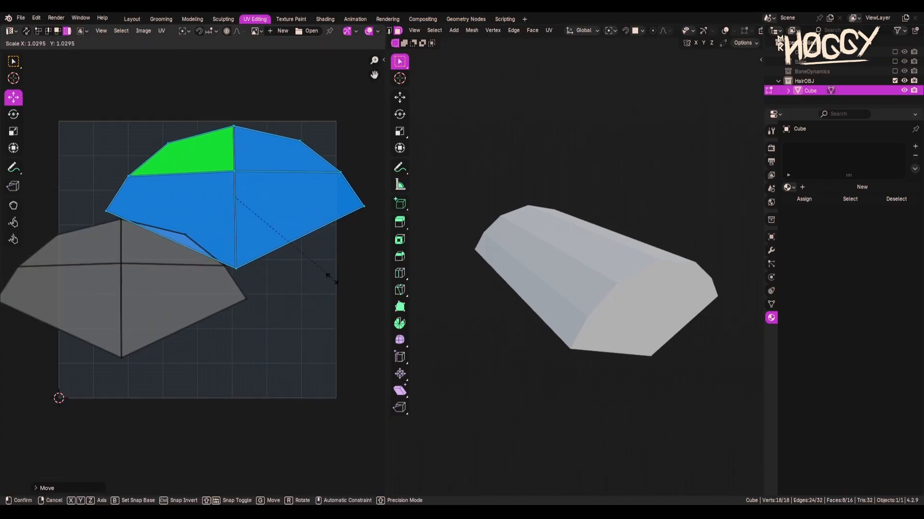
left_click(275, 258)
key("g")
left_click(307, 224)
Scale the other cap island to about 0.55 and move it on top of the first cap island.
left_click(180, 307)
key("g")
left_click(282, 181)
key("s")
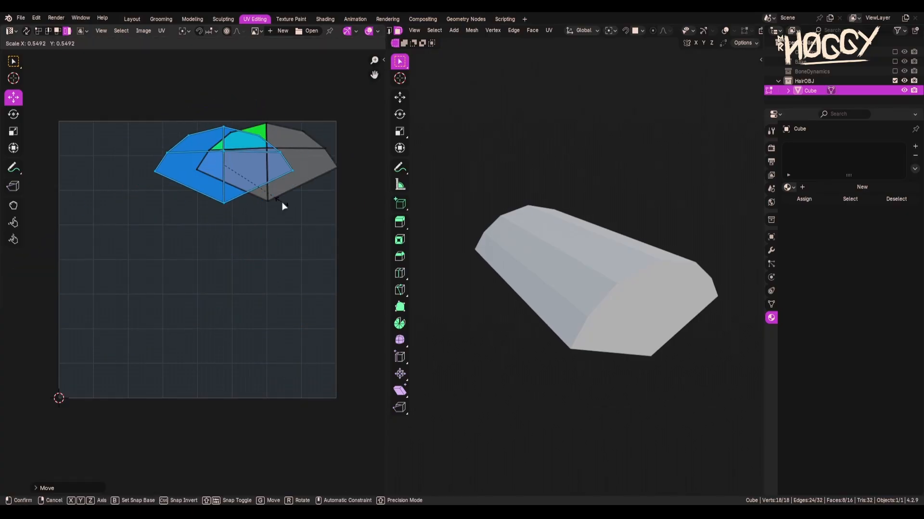
left_click(282, 203)
key("g")
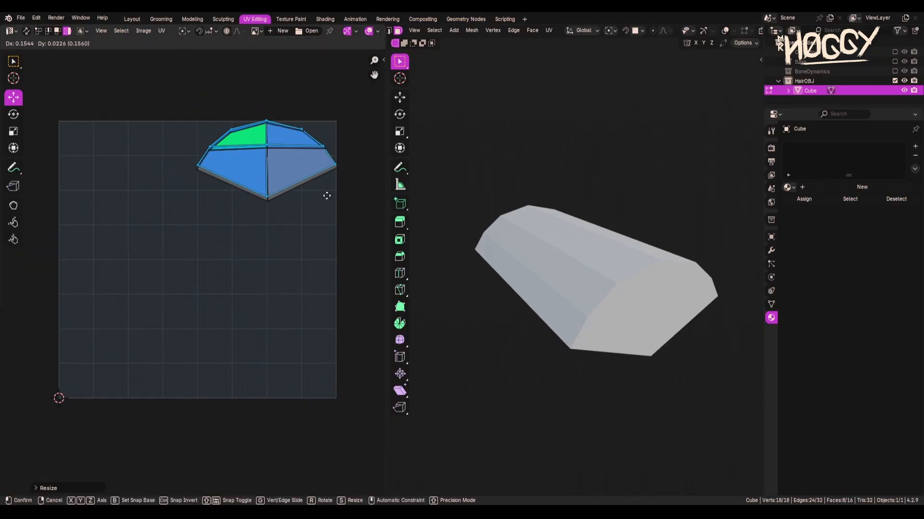
left_click(260, 219, "shift")
Show the UVs of all faces and arrange the two caps side by side above the centred side strip.
key("a")
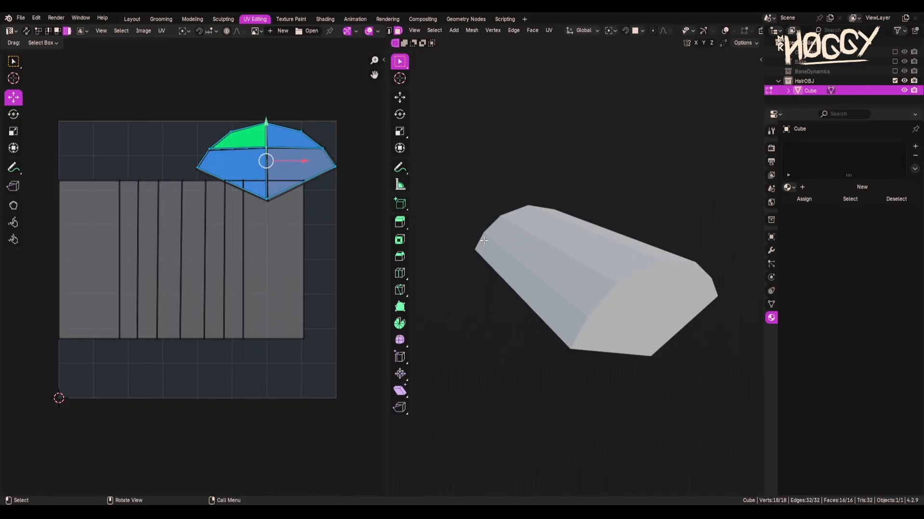
left_click(124, 322)
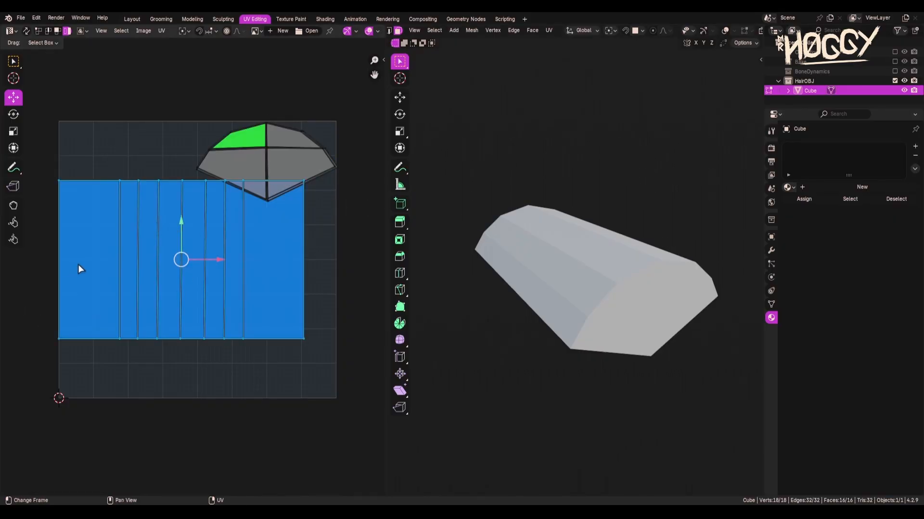
key("g")
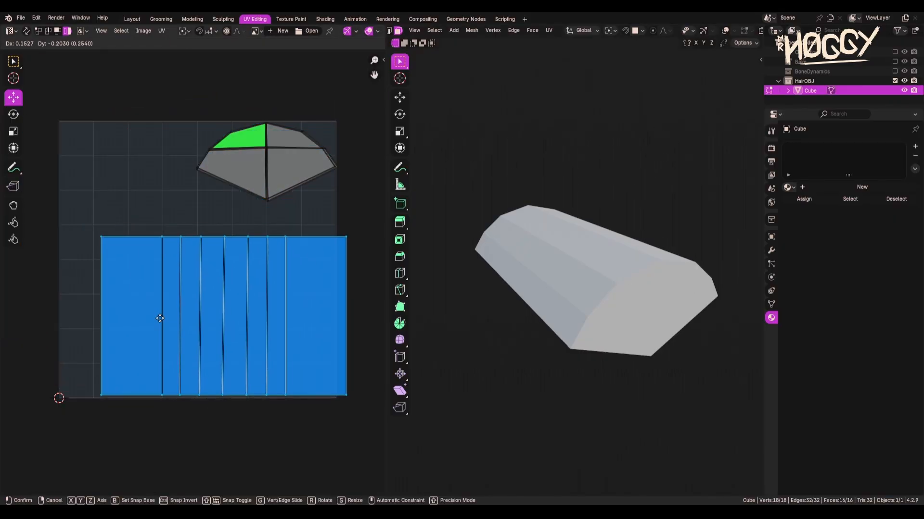
right_click(160, 319)
middle_click_drag(525, 344, 520, 369)
left_click(281, 161)
key("g")
right_click(199, 86)
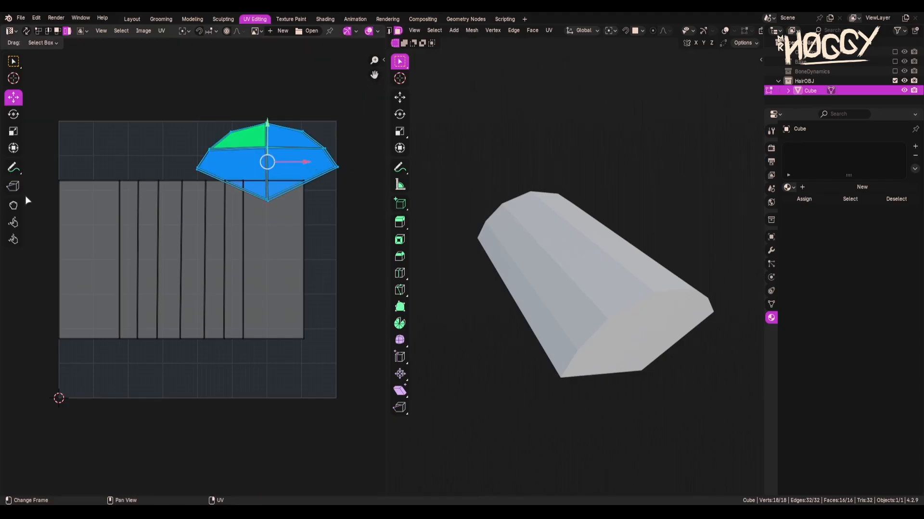
key("g")
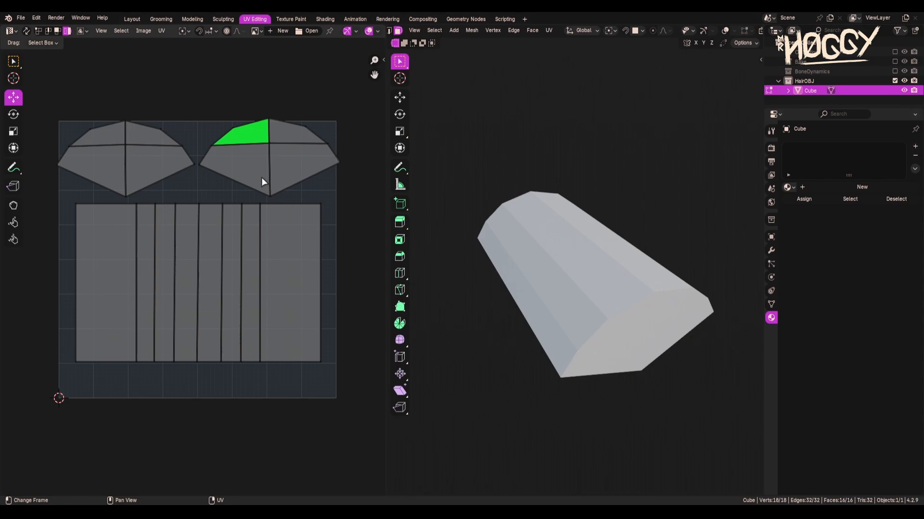
Create a new material named Gradient for the hair mesh in the Shading workspace.
left_click(325, 19)
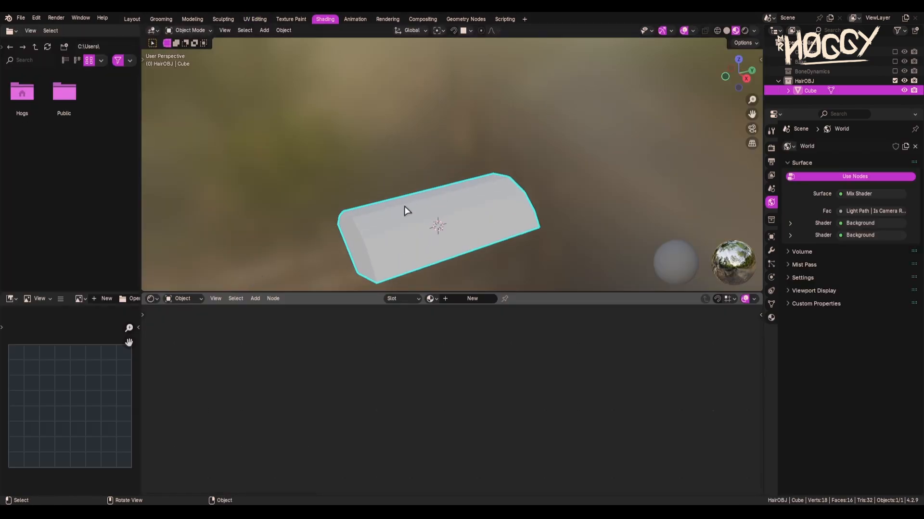
middle_click_drag(404, 211, 460, 313)
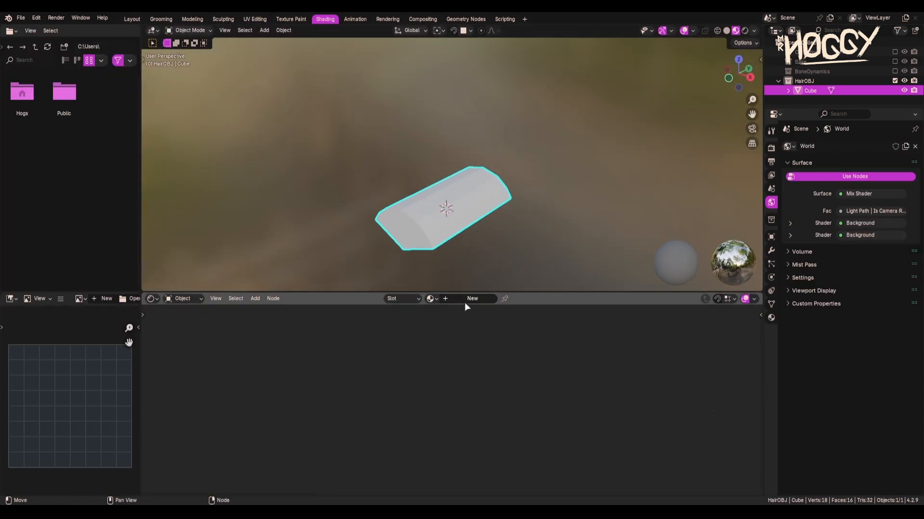
left_click(465, 302)
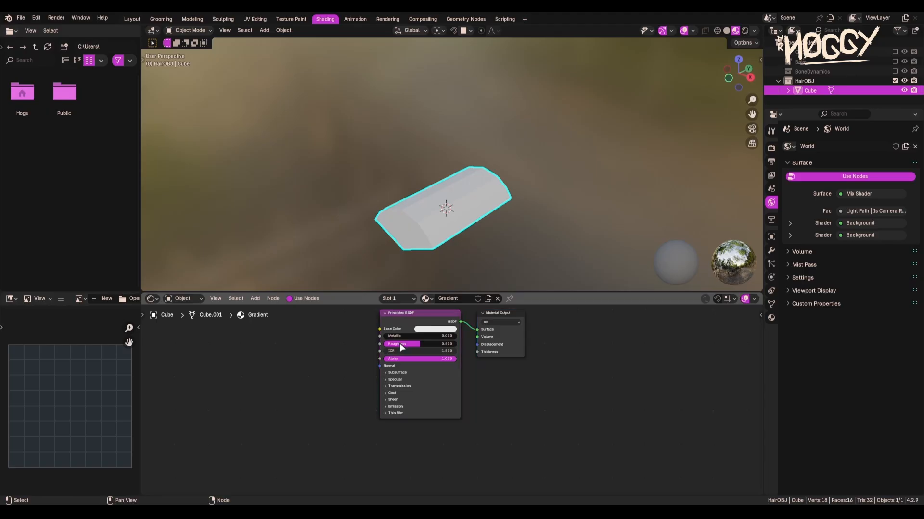
Add a Gradient Texture node and connect its Color output to the Principled BSDF's Base Color.
middle_click_drag(399, 343, 429, 354)
middle_click_drag(383, 196, 414, 212)
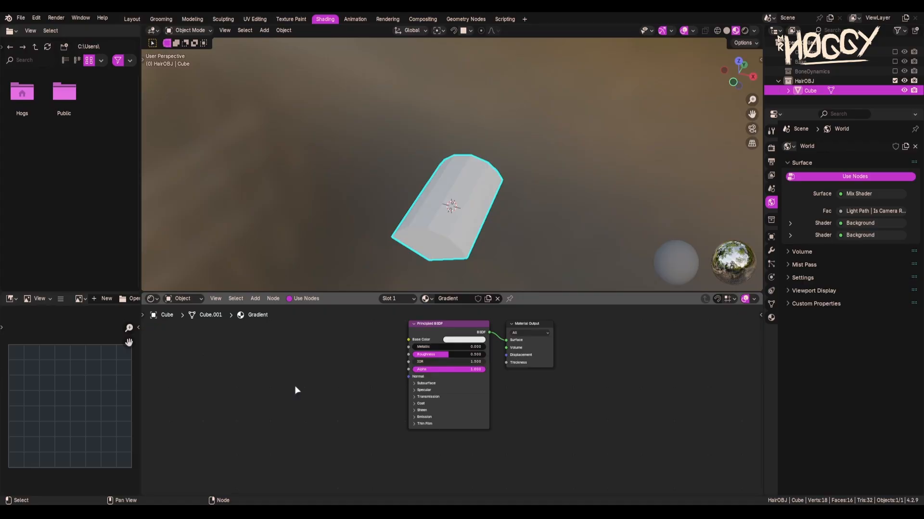
middle_click_drag(322, 397, 330, 398)
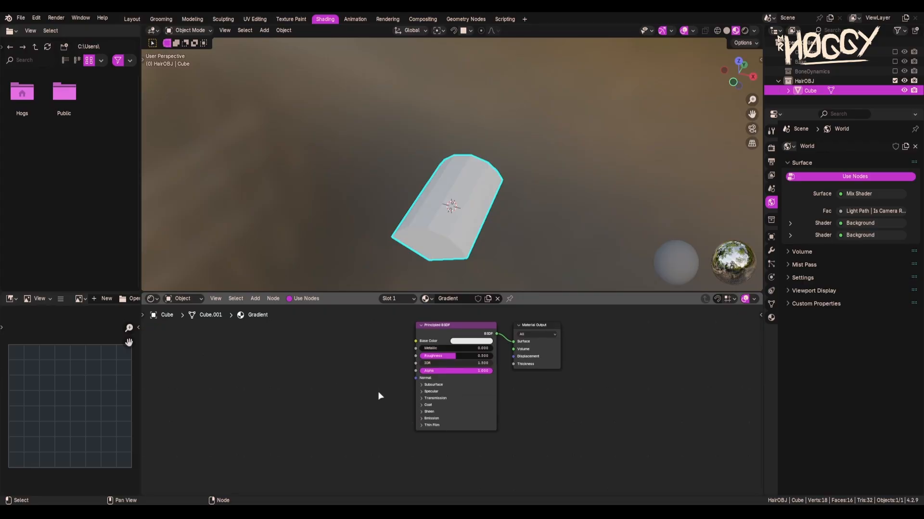
key("shift+a")
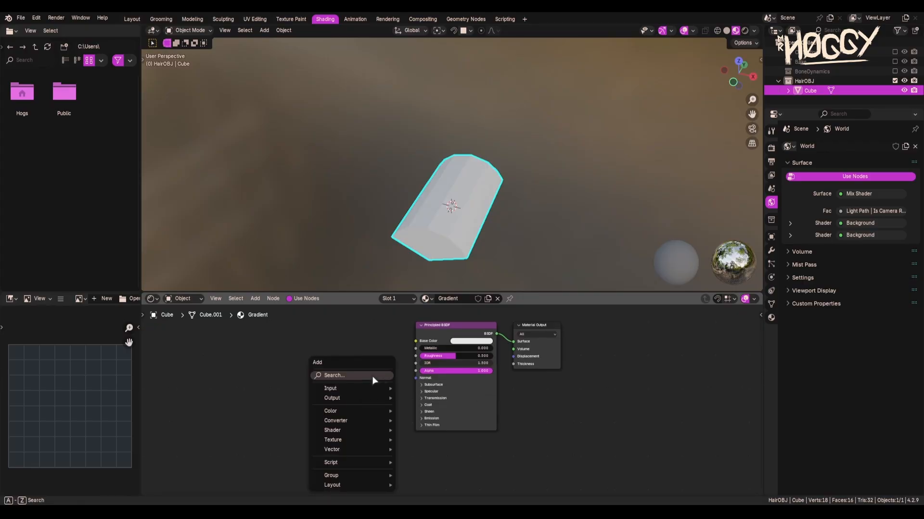
left_click(372, 378)
type("grad")
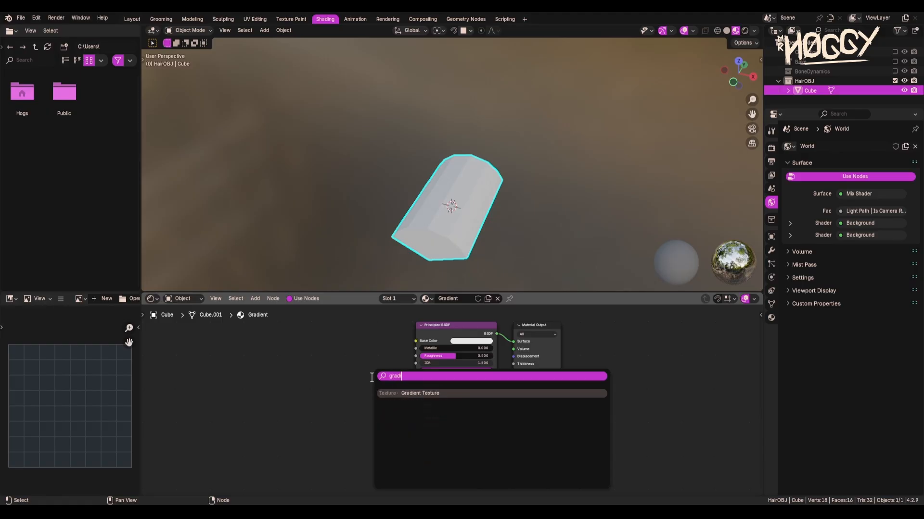
key("Return")
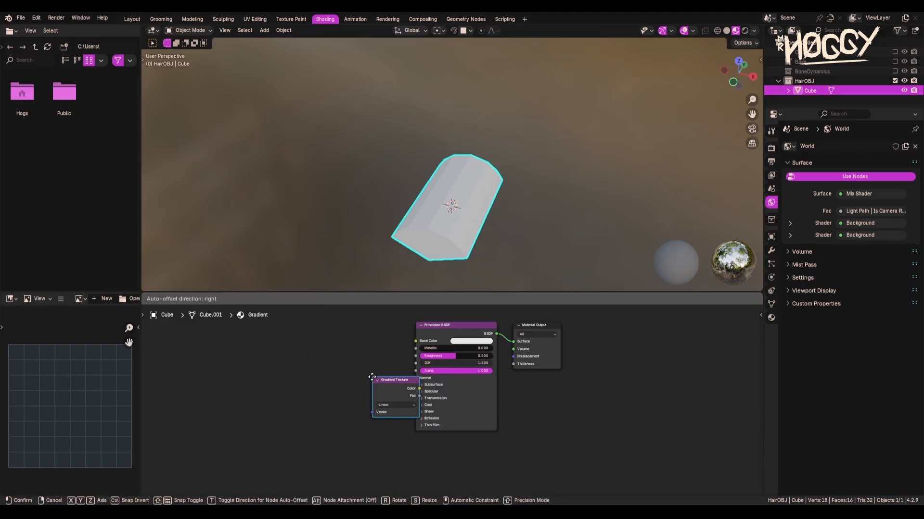
left_click(322, 330)
left_click_drag(370, 342, 416, 340)
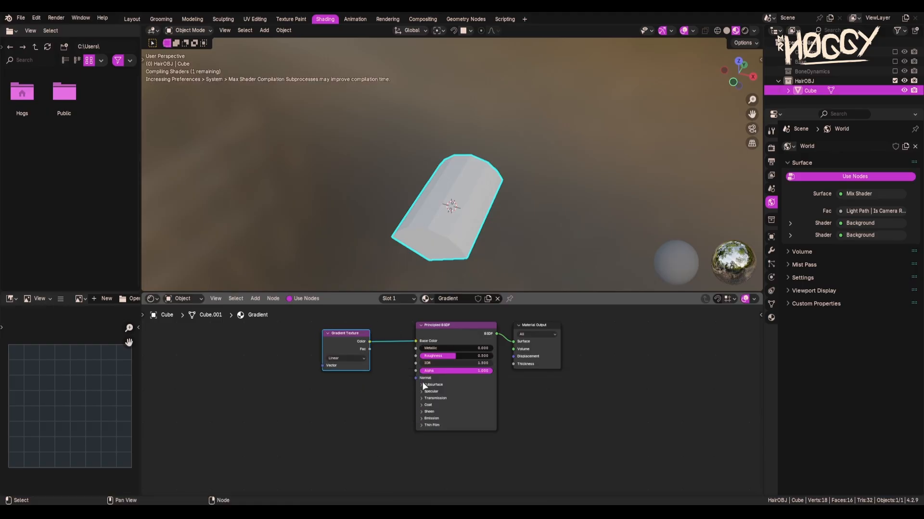
middle_click_drag(361, 136, 471, 207)
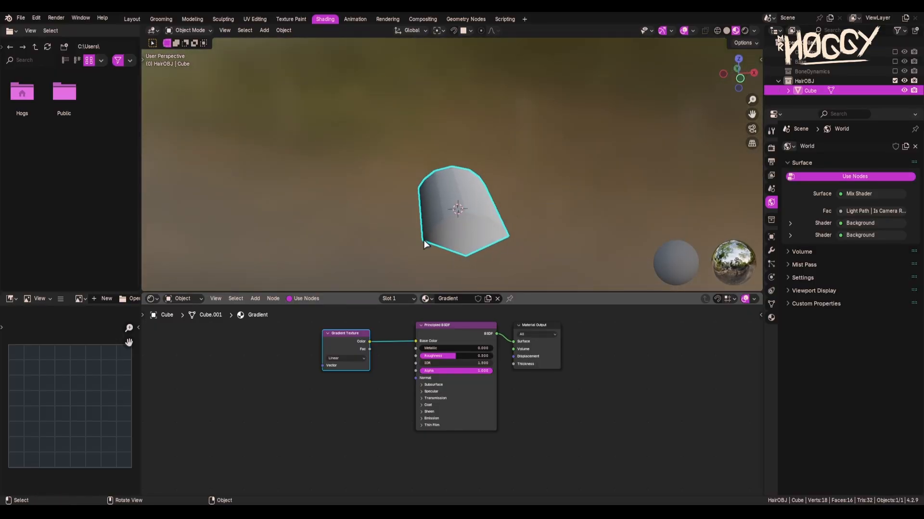
Insert a Color Ramp between the Gradient Texture and the Principled BSDF, and place the Gradient Texture node lower beside it.
key("shift+a")
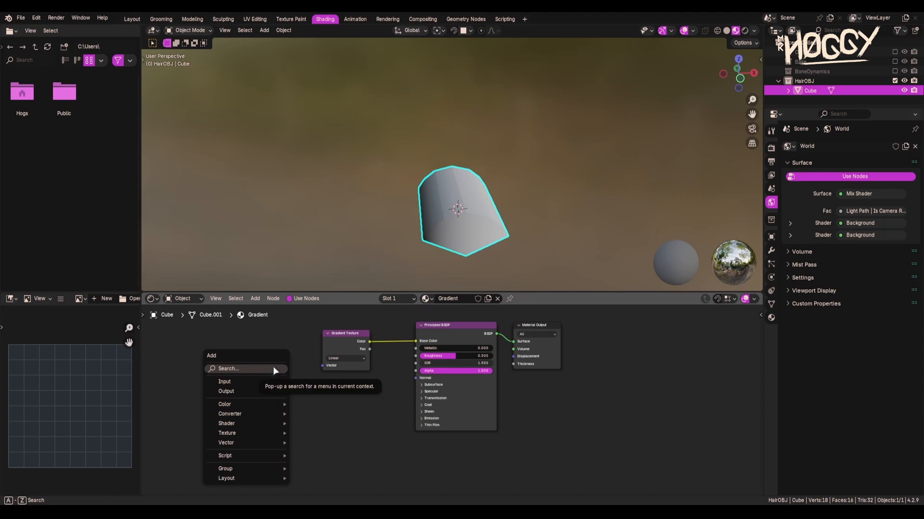
type("ramp")
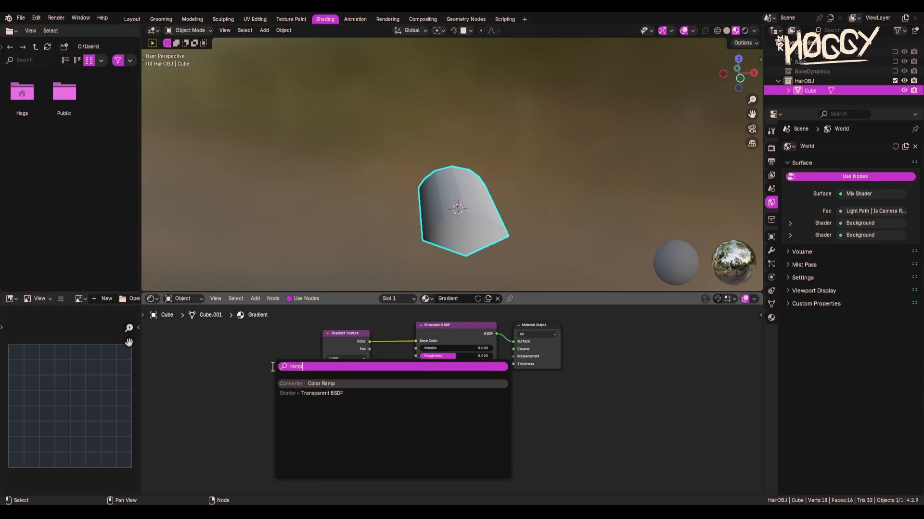
key("Return")
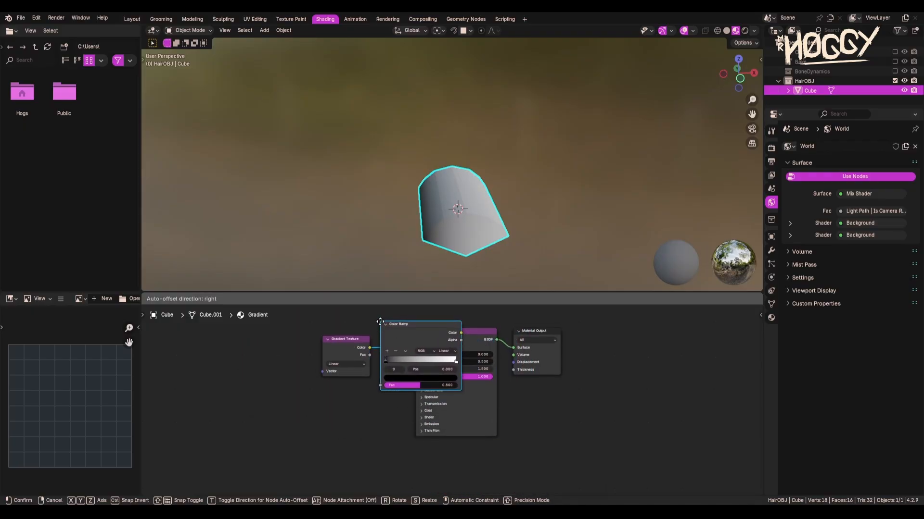
left_click(381, 335)
left_click_drag(349, 345, 348, 382)
left_click(466, 447)
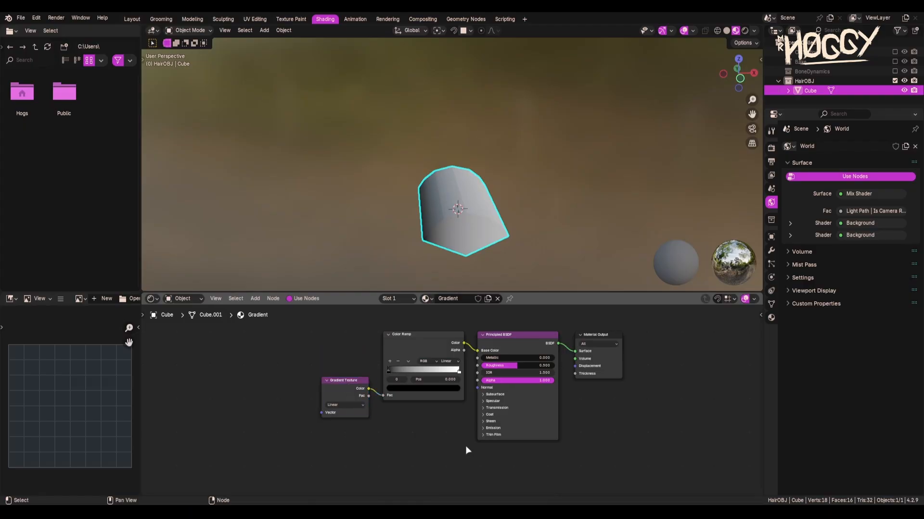
Add Texture Coordinate and Mapping nodes ahead of the Gradient Texture and place them a little farther from it.
middle_click_drag(466, 447, 505, 451)
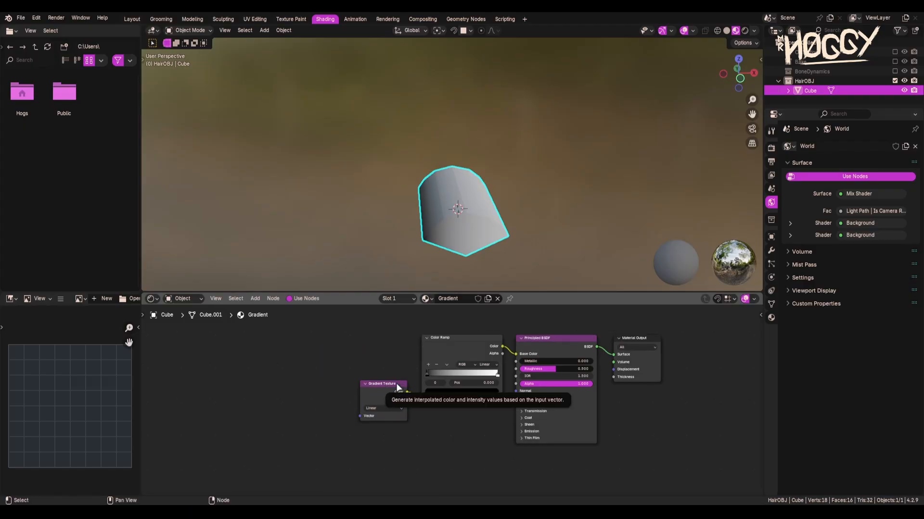
left_click(382, 389)
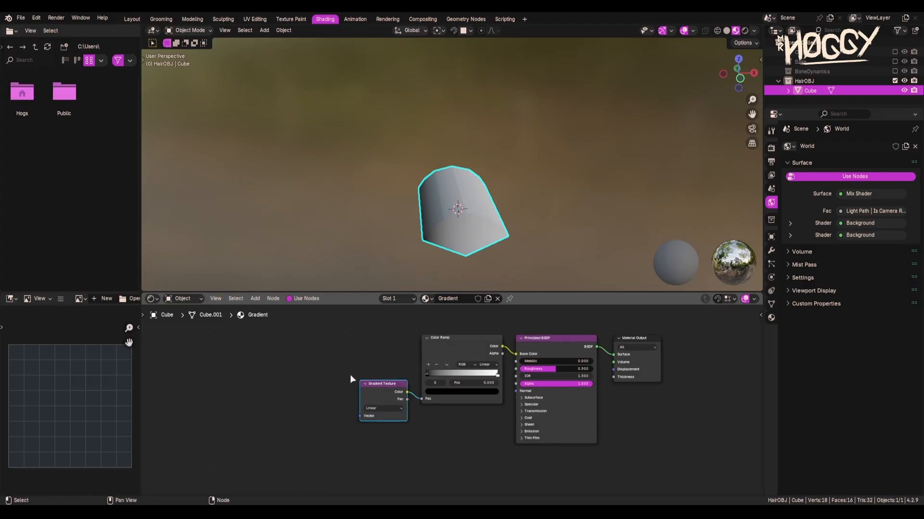
key("ctrl+t")
key("Home")
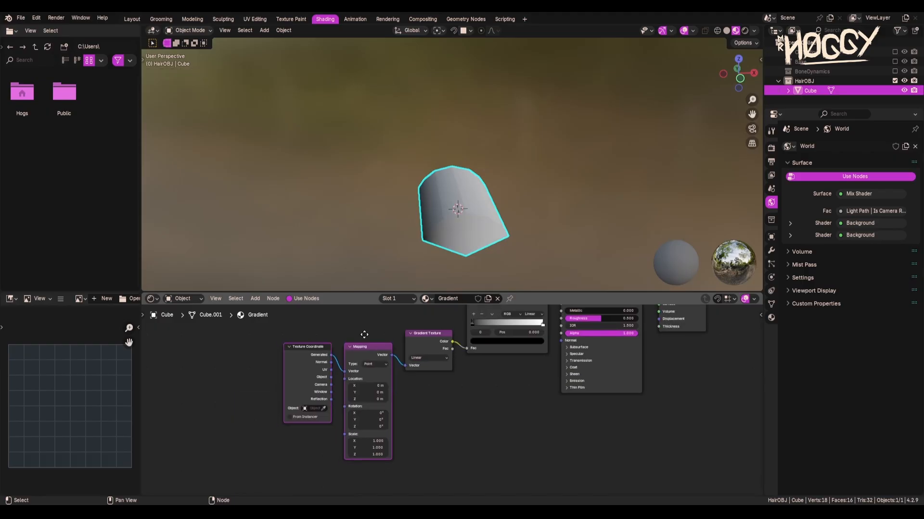
mouse_move(352, 380)
left_mouse_down()
mouse_move(336, 361)
mouse_move(343, 369)
left_mouse_up()
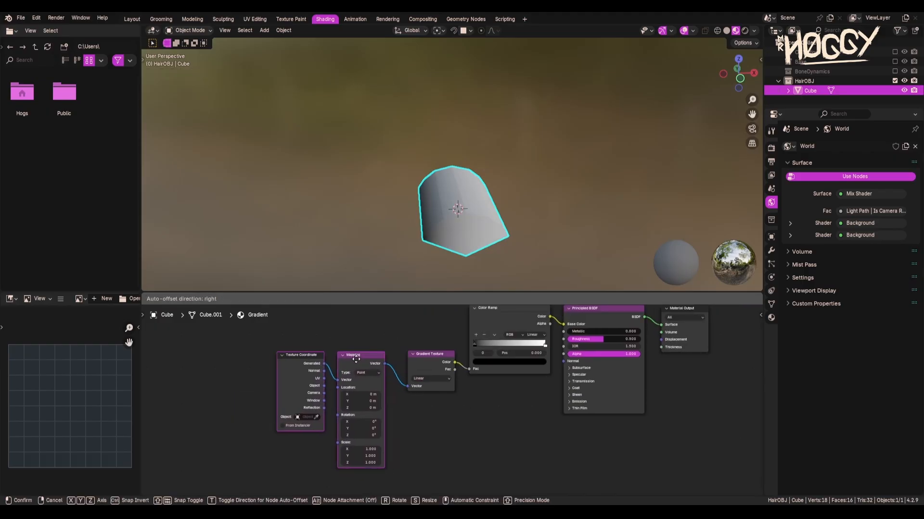
left_click(425, 446)
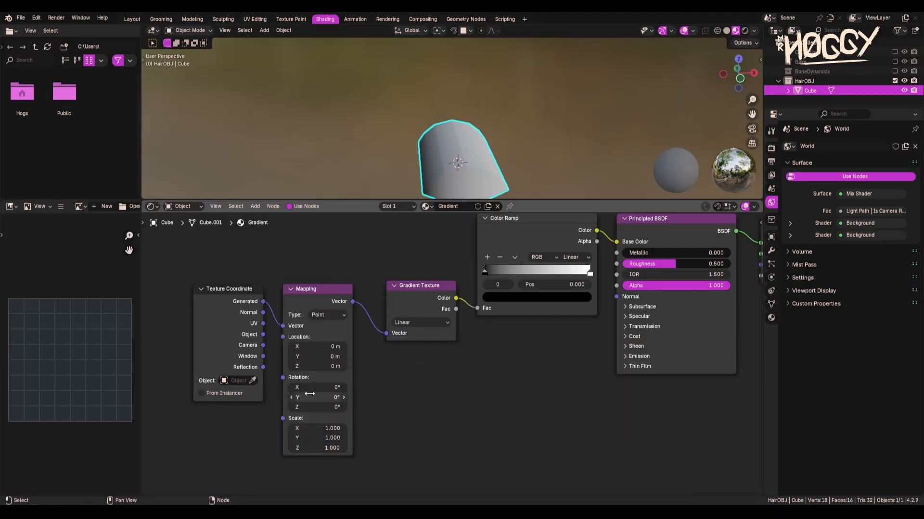
Space out the texture nodes and connect the Texture Coordinate's UV output to the Mapping node's Vector input.
scroll(312, 392, "up", 3)
middle_click_drag(318, 384, 485, 378)
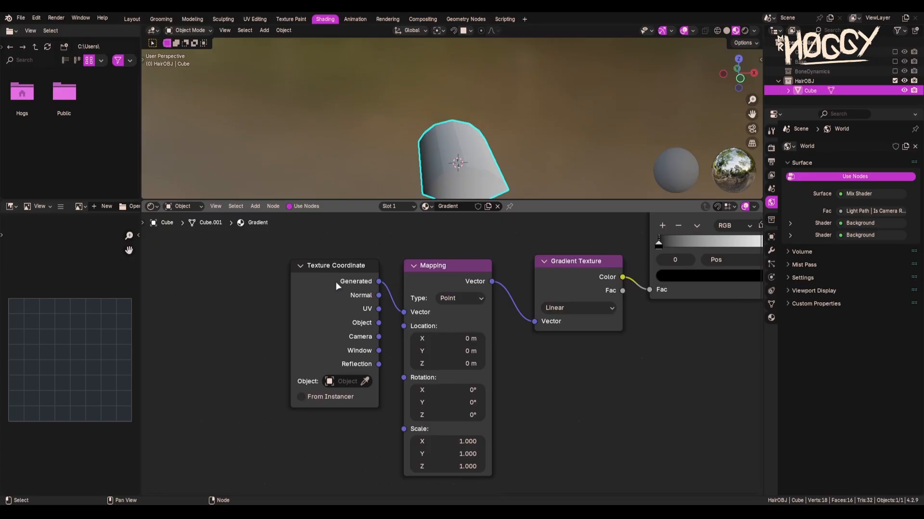
left_click_drag(337, 286, 304, 288)
mouse_move(437, 274)
left_mouse_down()
mouse_move(434, 264)
mouse_move(428, 272)
left_mouse_up()
left_click_drag(571, 274, 565, 276)
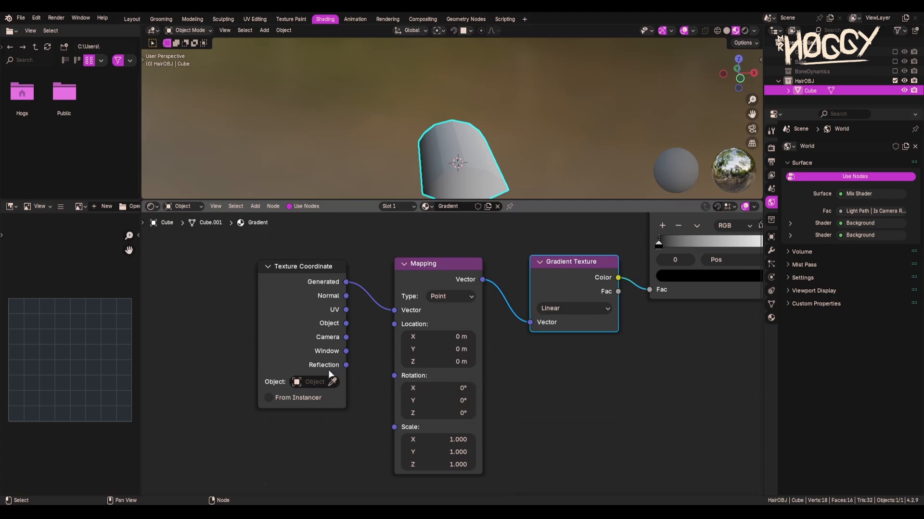
middle_click_drag(520, 156, 488, 120)
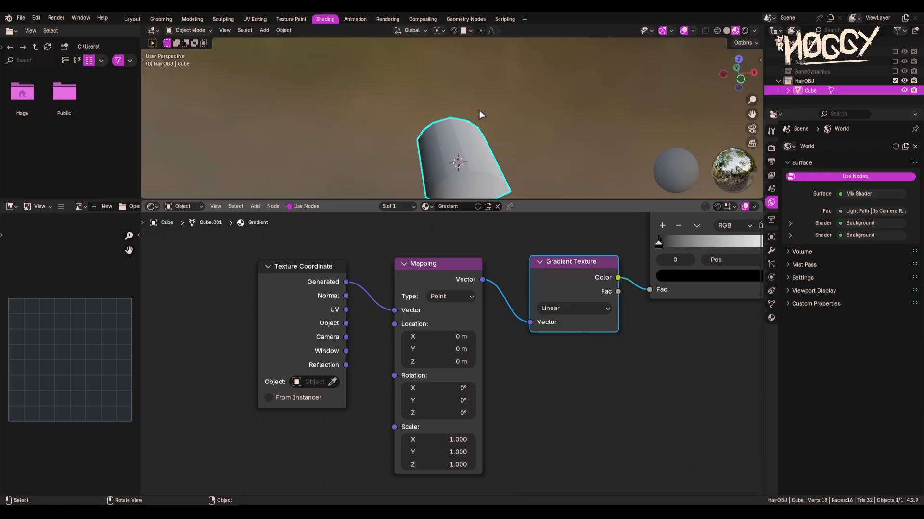
left_click_drag(346, 311, 405, 311)
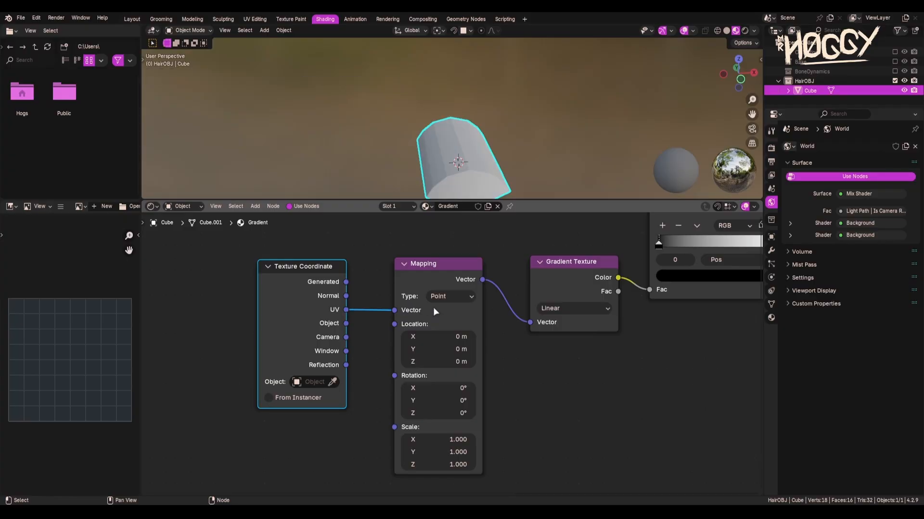
Try the Color Ramp's black stop at position 0.427 on the hair mesh, and return it to 0.
scroll(490, 284, "down", 3)
middle_click_drag(537, 256, 315, 319)
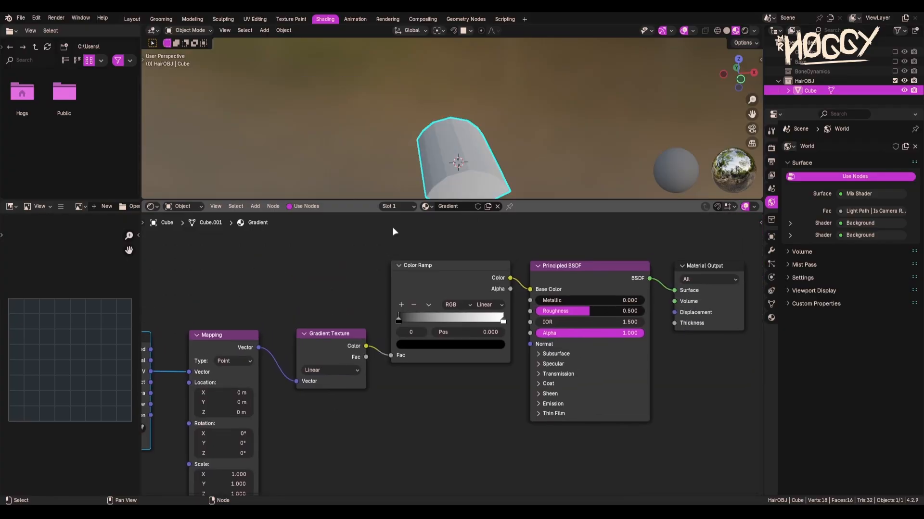
middle_click_drag(409, 174, 433, 195)
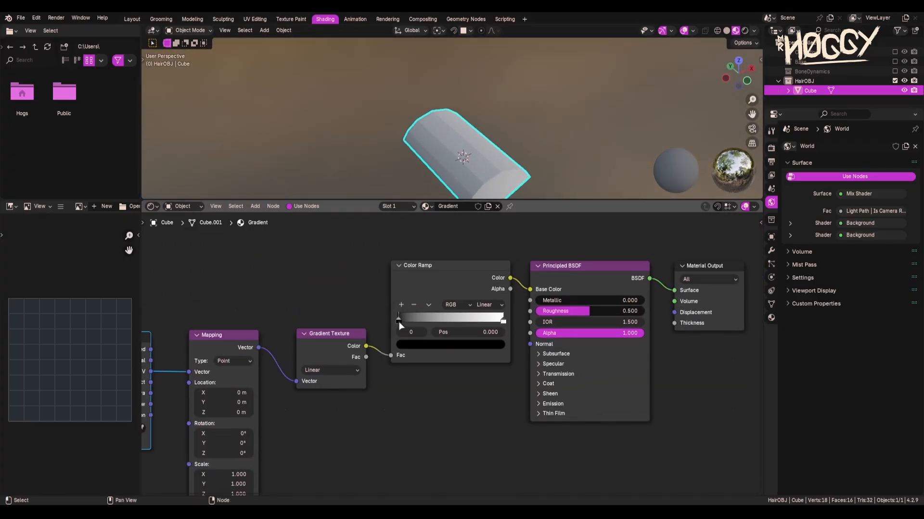
left_click_drag(399, 321, 443, 321)
middle_click_drag(517, 133, 480, 160)
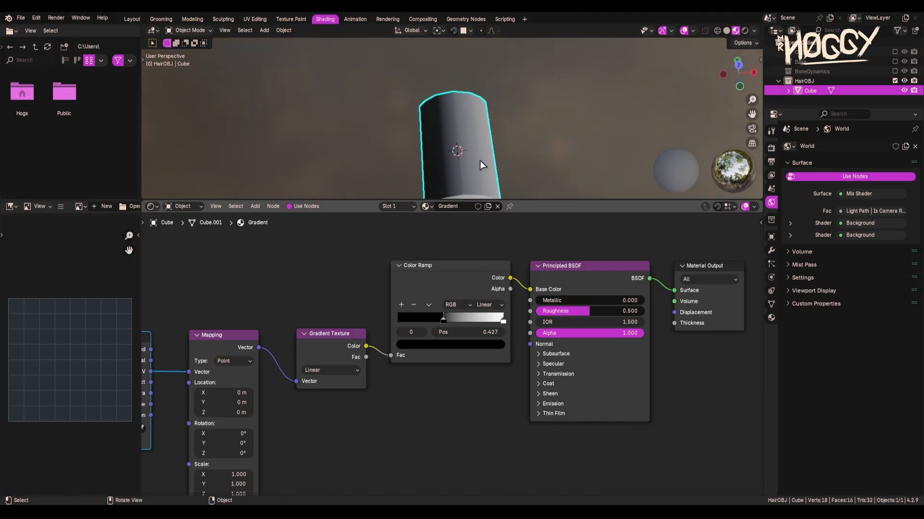
mouse_move(443, 319)
left_mouse_down()
mouse_move(400, 318)
mouse_move(467, 313)
mouse_move(372, 316)
left_mouse_up()
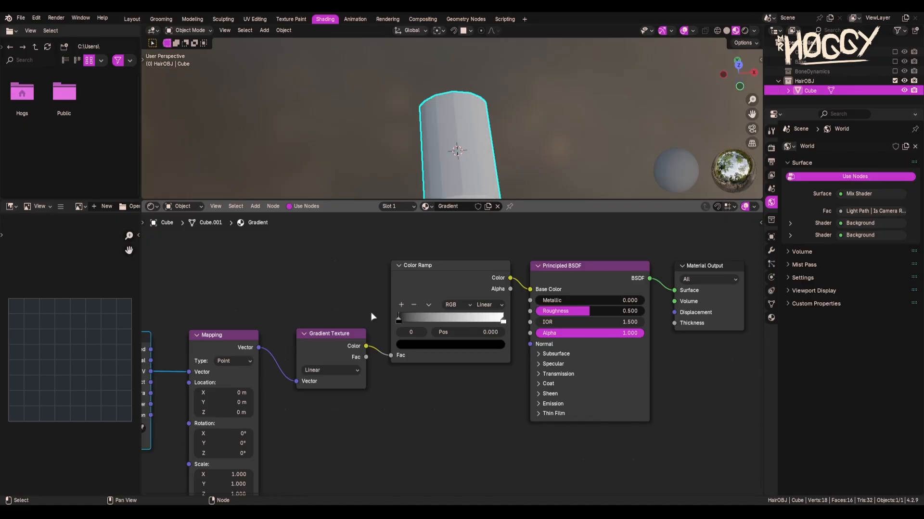
Set the Color Ramp to Ease interpolation with a blue first stop and a red last stop.
left_click(489, 305)
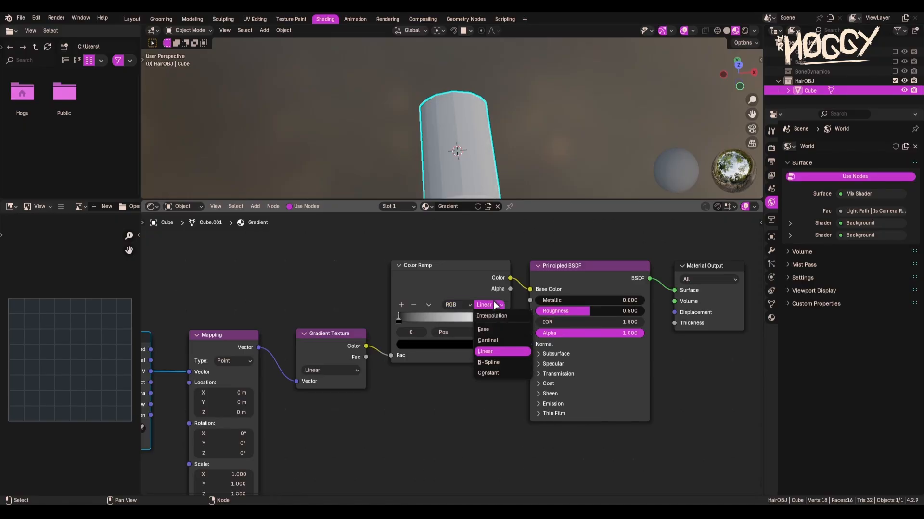
left_click(488, 330)
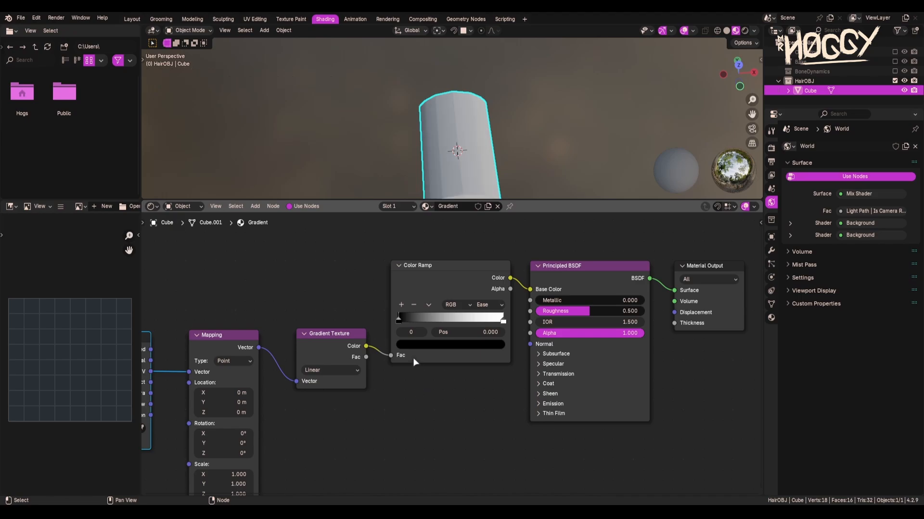
left_click(453, 345)
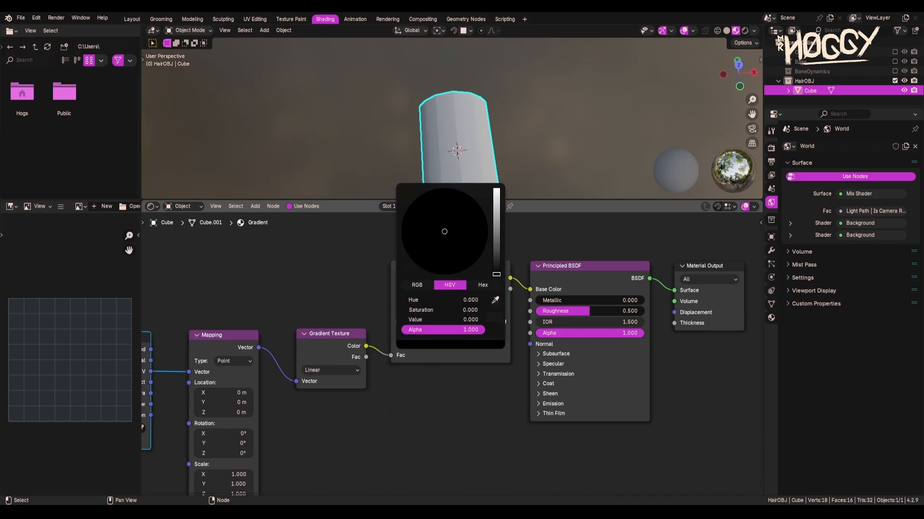
left_click_drag(496, 274, 496, 189)
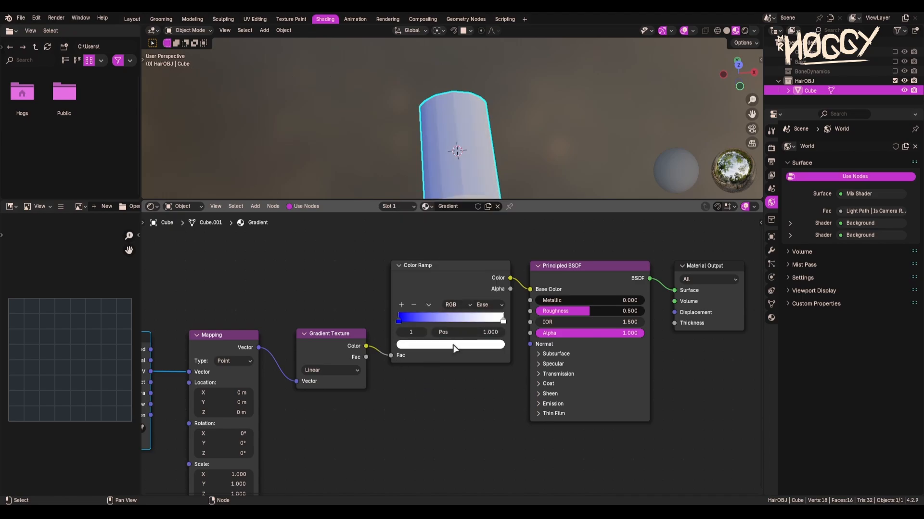
left_click(453, 347)
left_click_drag(457, 251, 441, 275)
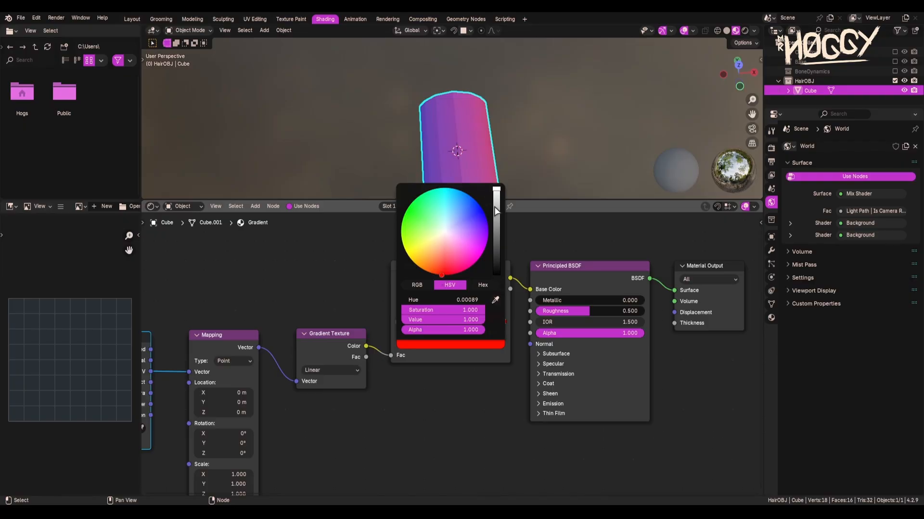
middle_click_drag(497, 133, 477, 112)
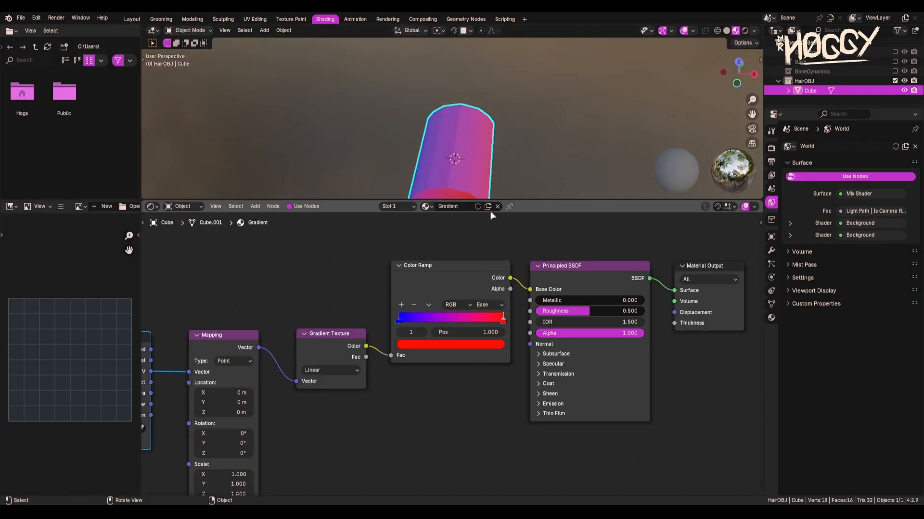
Return to the UV Editing workspace and move both cap islands up out of the UV tile.
left_click(255, 19)
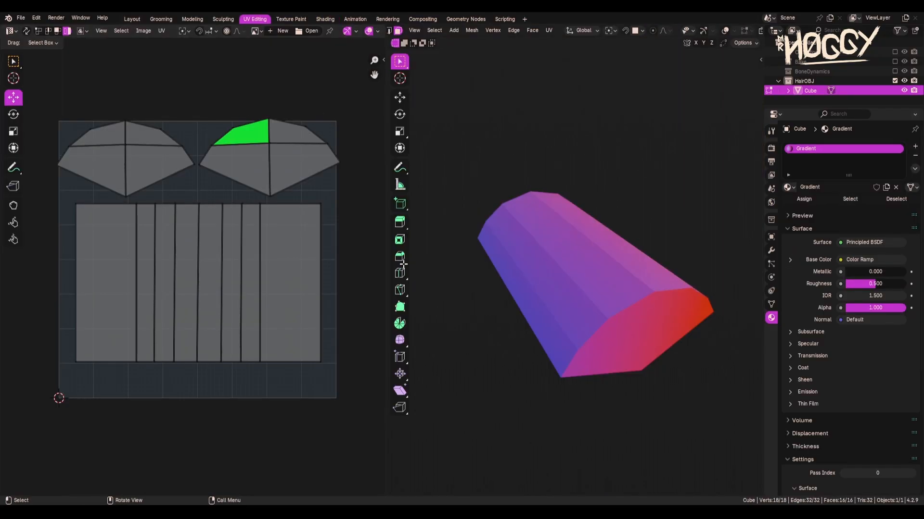
middle_click_drag(577, 217, 566, 241)
left_click(314, 272)
left_click_drag(142, 100, 267, 184)
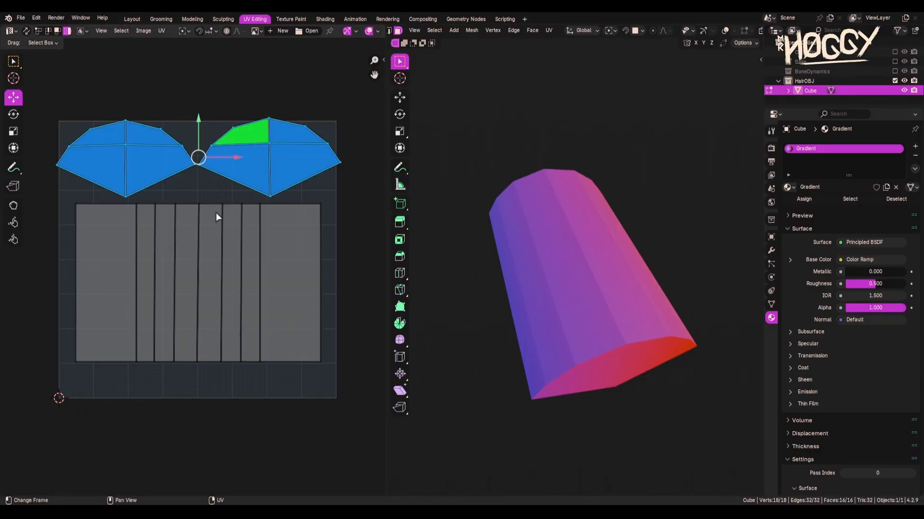
key("g")
left_click(190, 134)
Rotate the side strip's UV island by 90 degrees and move it up to fit within the UV tile.
left_click(203, 216)
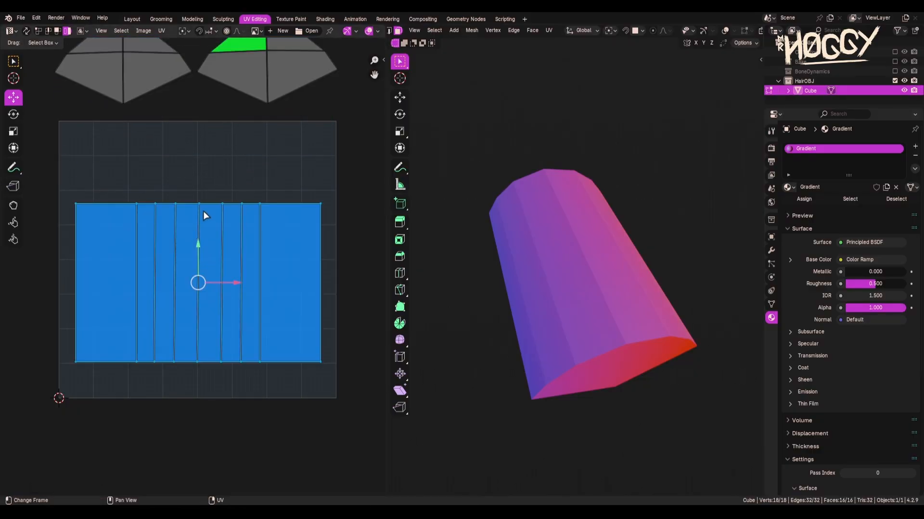
type("r")
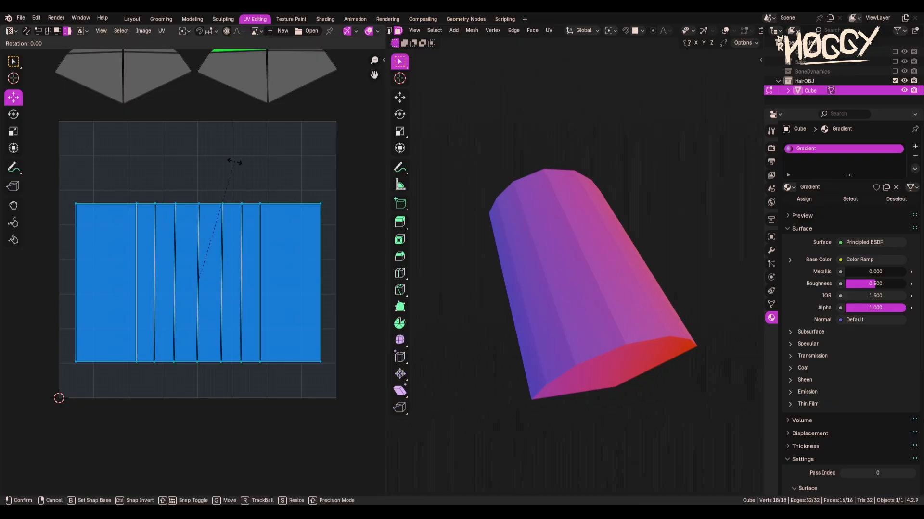
type("90")
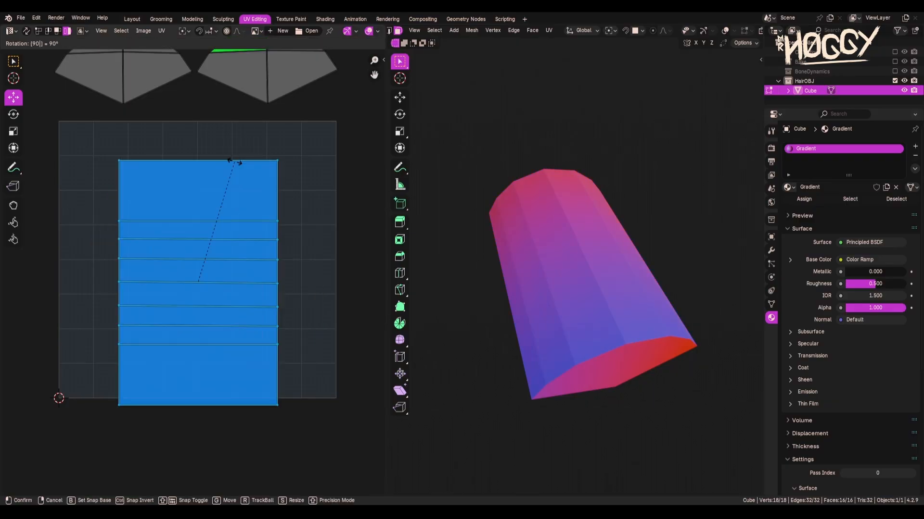
key("Return")
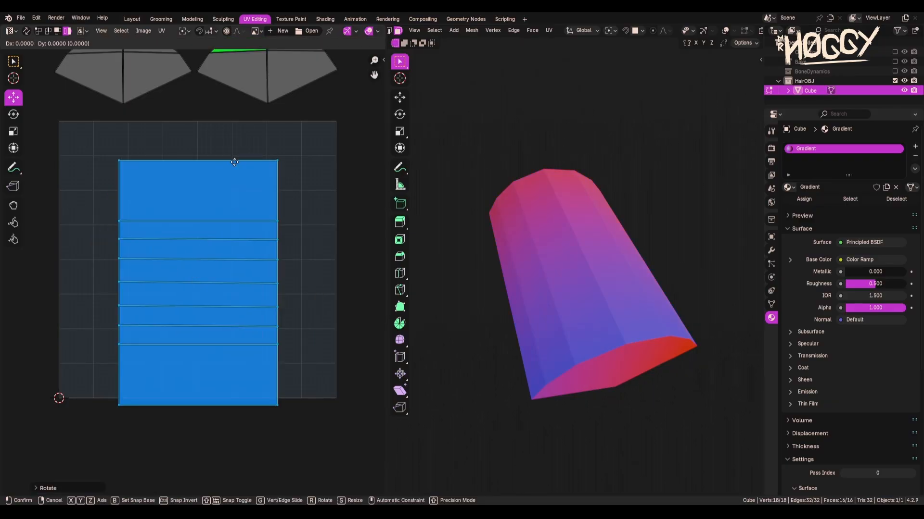
left_click(231, 135)
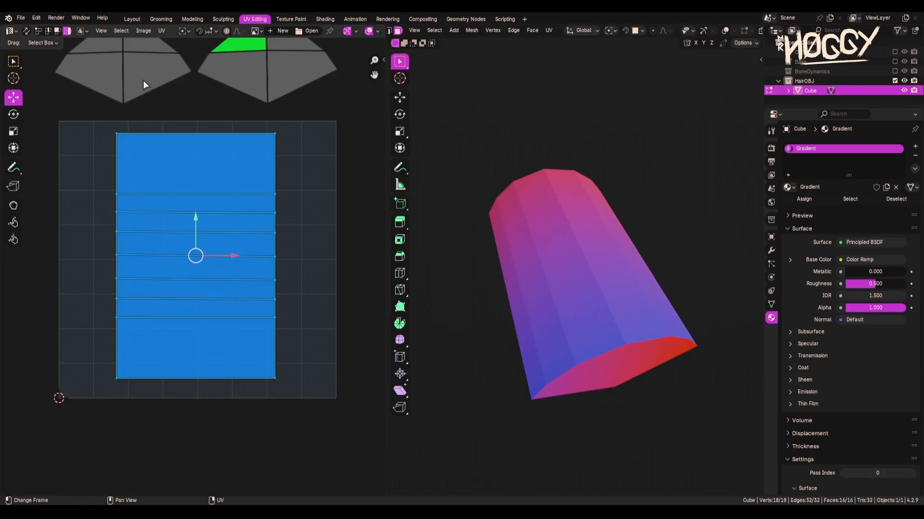
Pack the side strip's island into the UV tile and stretch its right edge to the tile's right border.
left_click(162, 31)
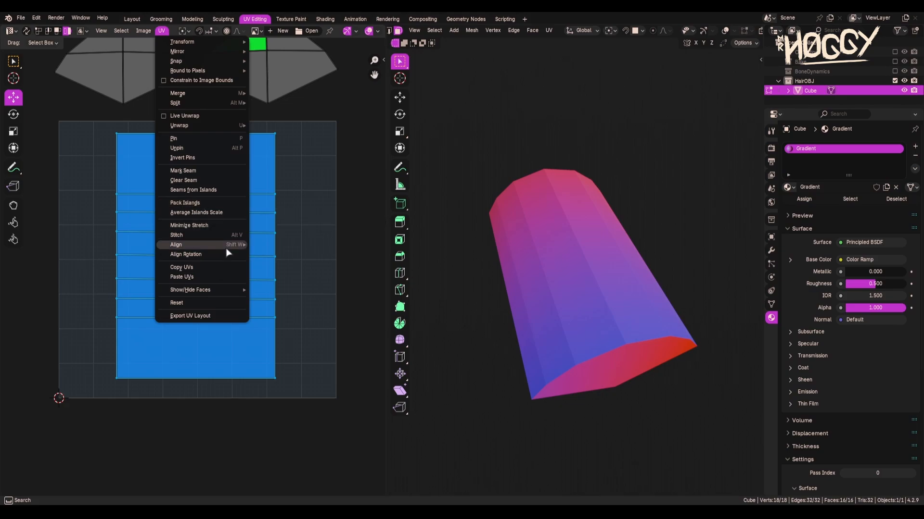
left_click(194, 204)
left_click(189, 347)
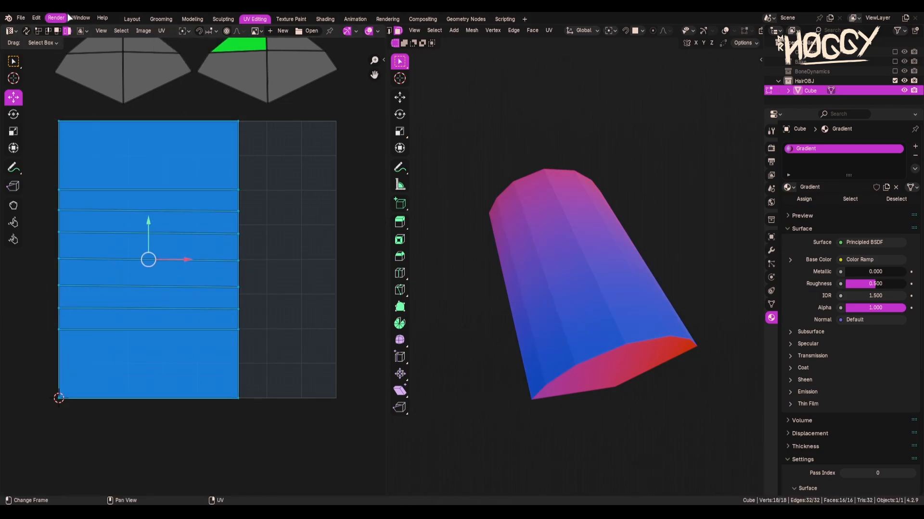
left_click_drag(283, 460, 190, 125)
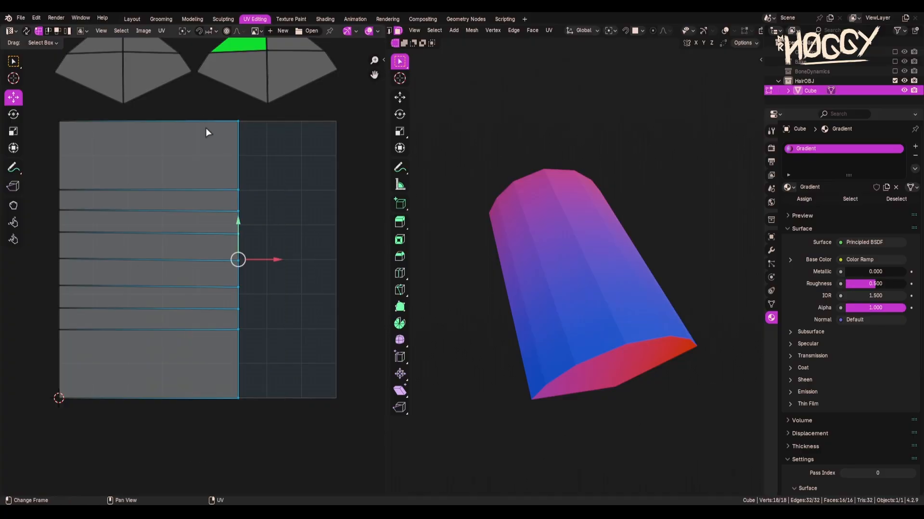
left_click_drag(278, 264, 39, 252)
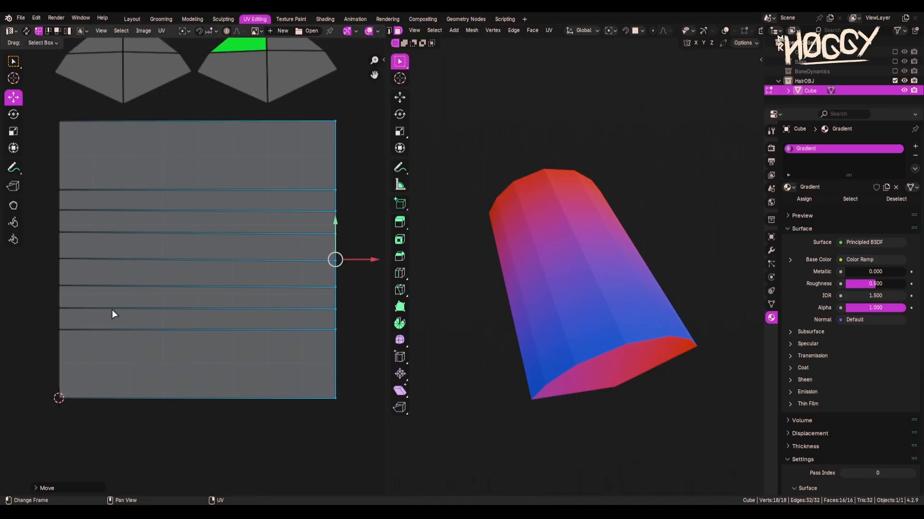
Repack the stretched side strip into the UV tile with zero margin and switch to UV island selection.
key("a")
left_click(162, 30)
left_click(215, 202)
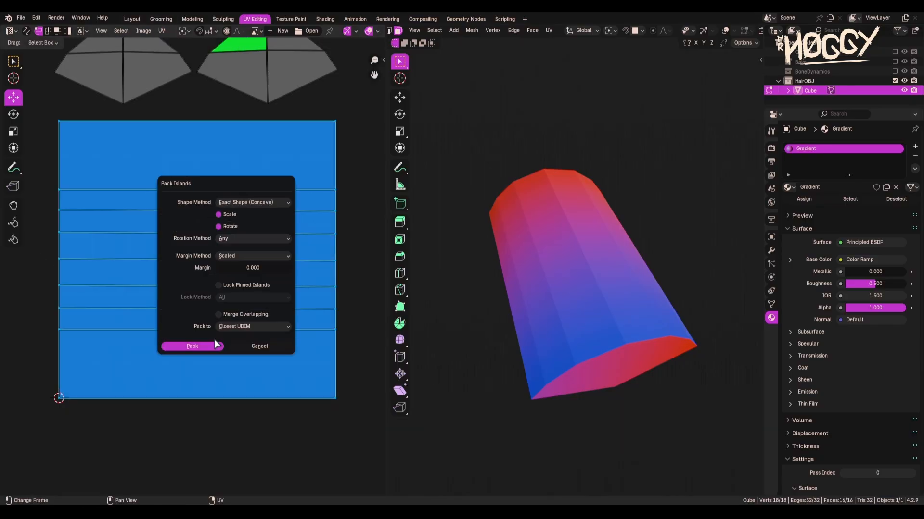
left_click(193, 346)
left_click(290, 469)
middle_click_drag(591, 296, 577, 348)
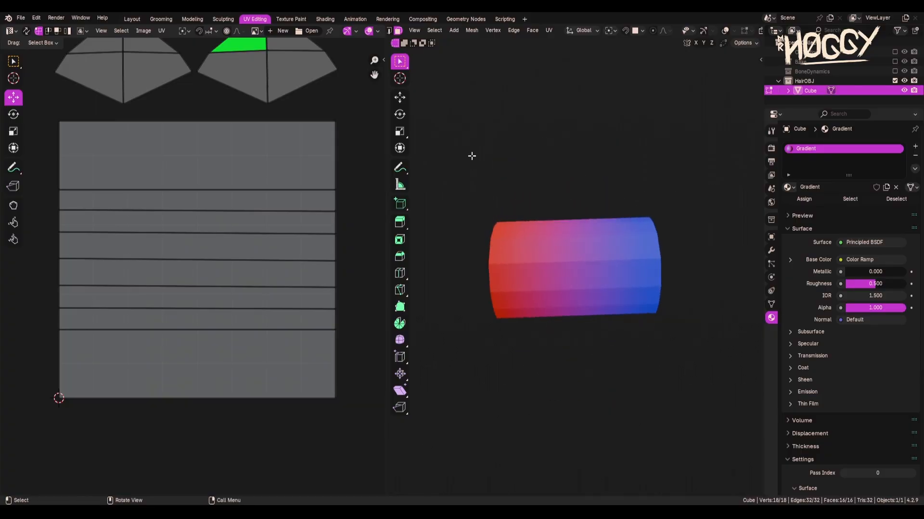
middle_click_drag(577, 381, 493, 308)
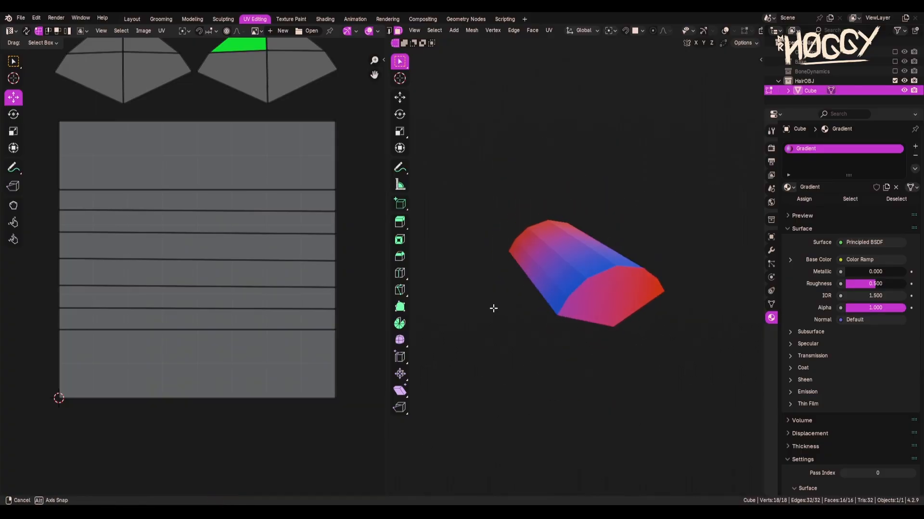
key("4")
left_click(159, 73)
key("g")
key("Escape")
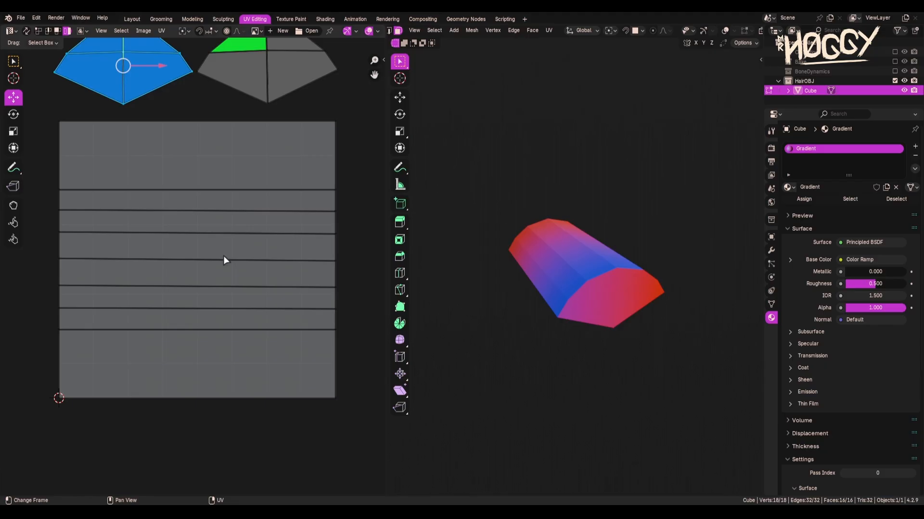
Move one cap island down into the UV tile, turn it upright, and place it at the tile's right border.
left_click(282, 62)
key("g")
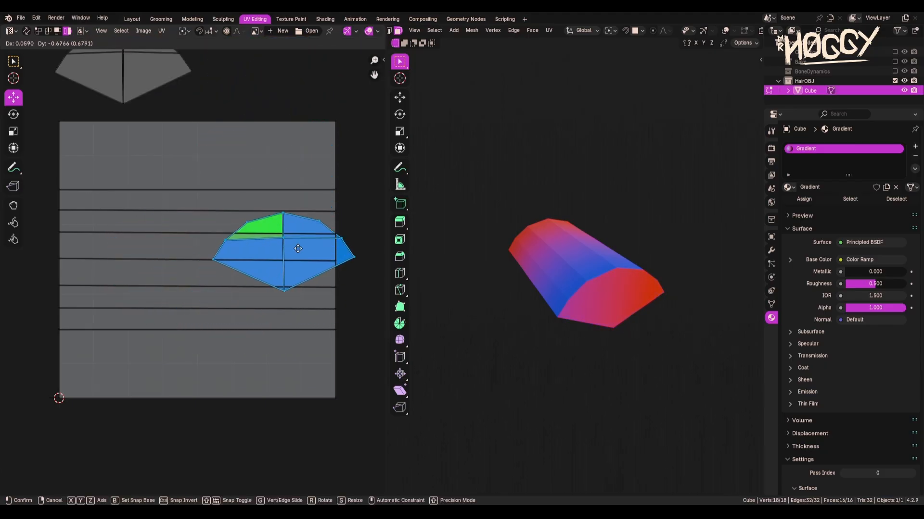
left_click(298, 249)
key("r")
left_click(291, 240)
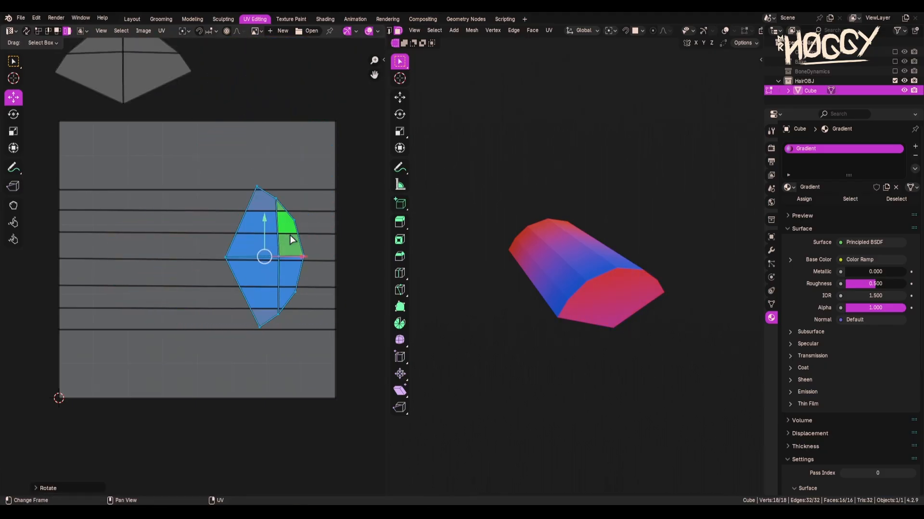
key("g")
left_click(293, 243)
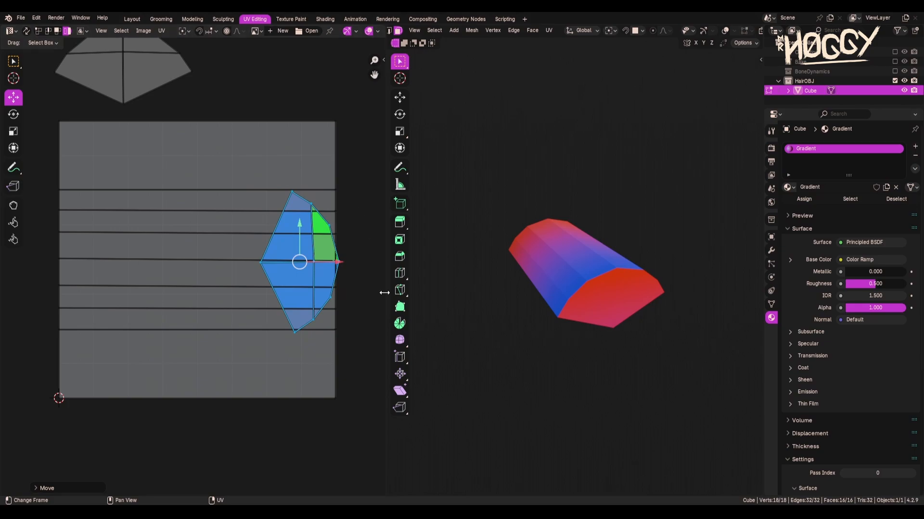
Narrow the cap island to about half its width along X, align it inside the right border, and stretch it along Y to the tile's height.
key("s")
key("x")
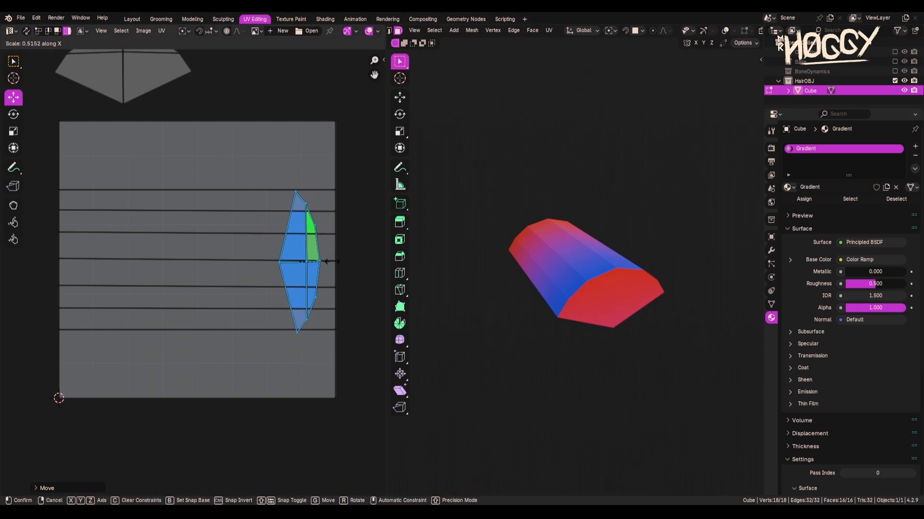
left_click(332, 262)
key("g")
left_click(346, 261)
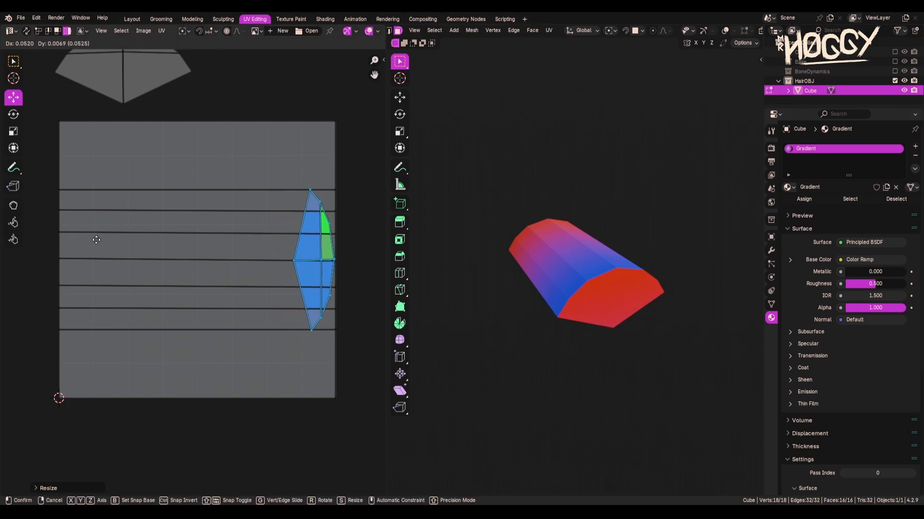
key("s")
key("y")
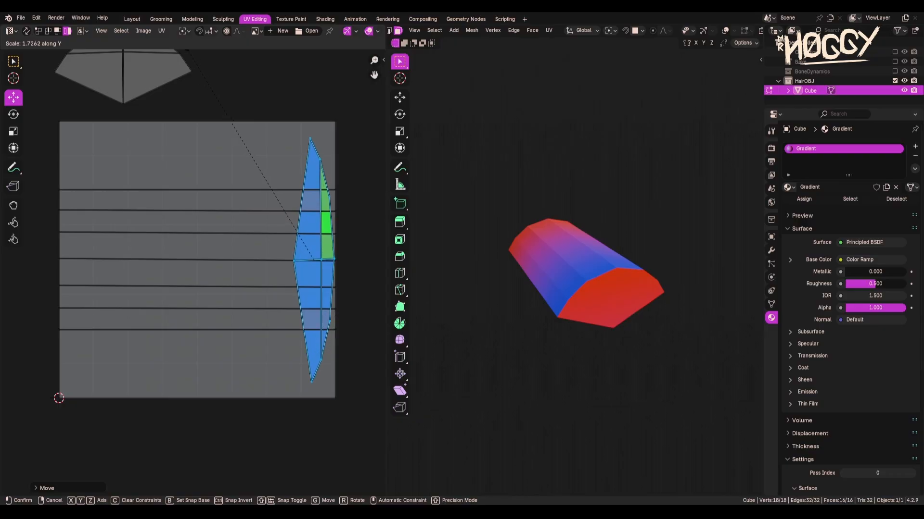
left_click(157, 479)
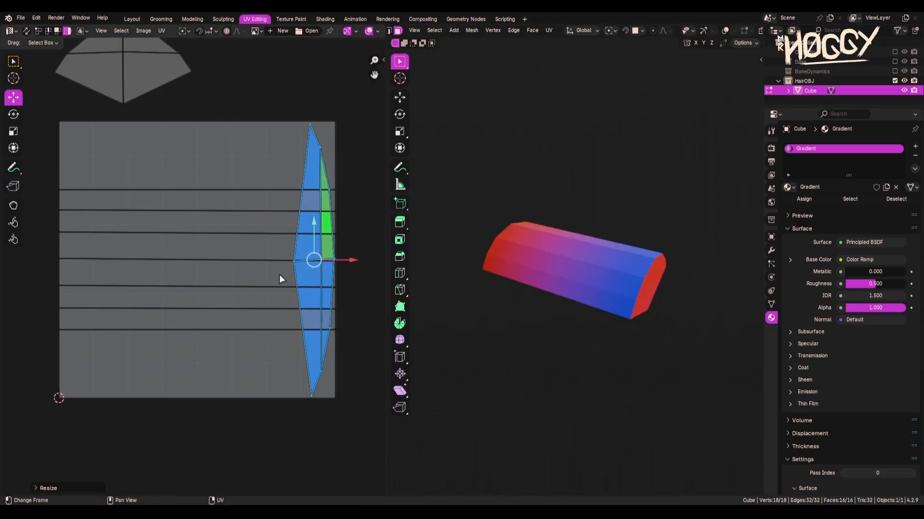
Rotate the stretched cap island by 180 degrees and move it along X to the tile's left border.
type("r180")
key("Return")
key("g")
key("x")
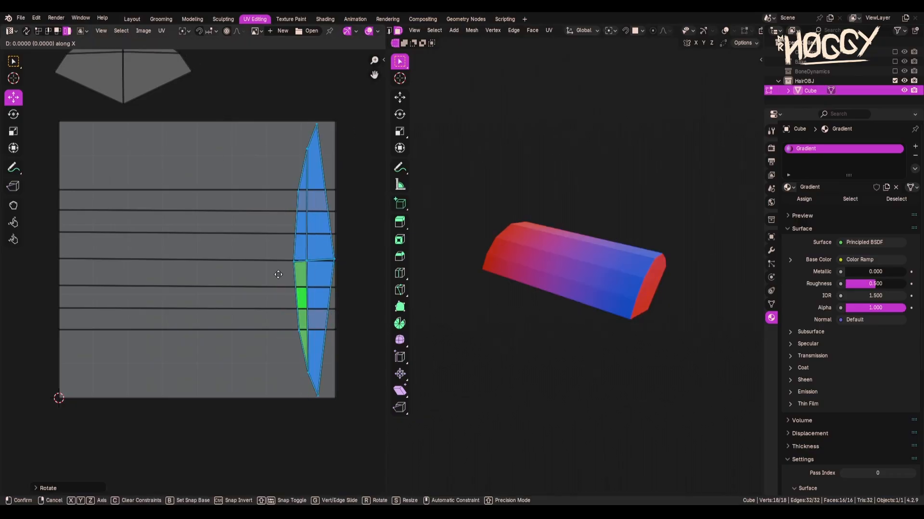
left_click(46, 268)
middle_click_drag(542, 319, 514, 298)
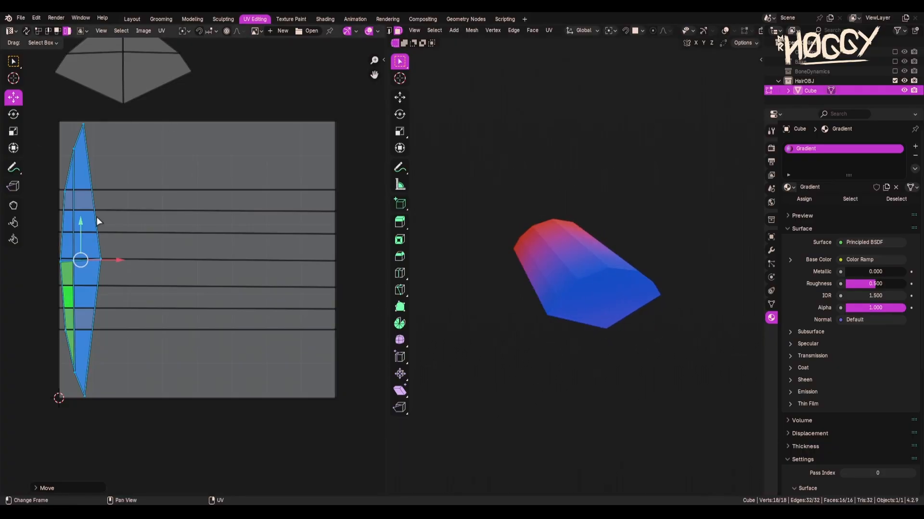
mouse_move(568, 288)
middle_mouse_down()
mouse_move(581, 266)
mouse_move(651, 373)
mouse_move(651, 311)
mouse_move(574, 287)
mouse_move(559, 293)
middle_mouse_up()
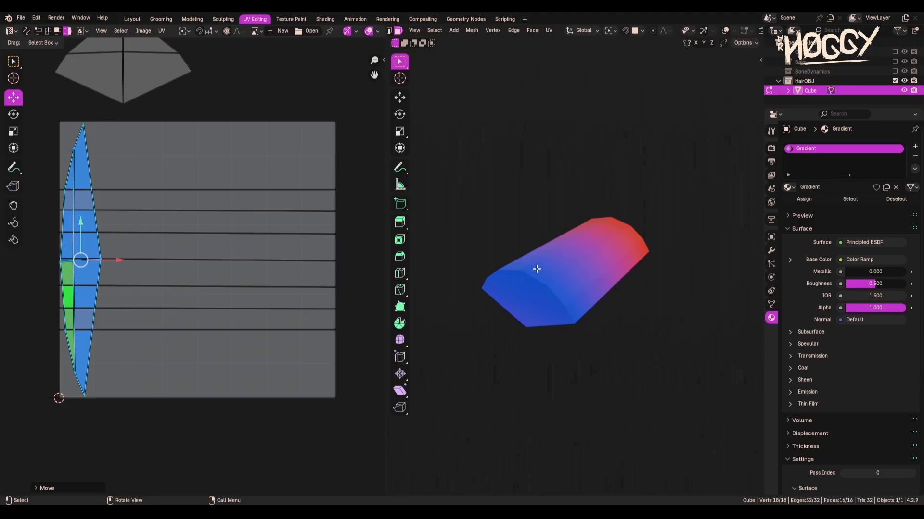
Rotate the remaining cap island by 90 degrees and move it into the UV tile against the right border.
left_click(161, 90)
type("r")
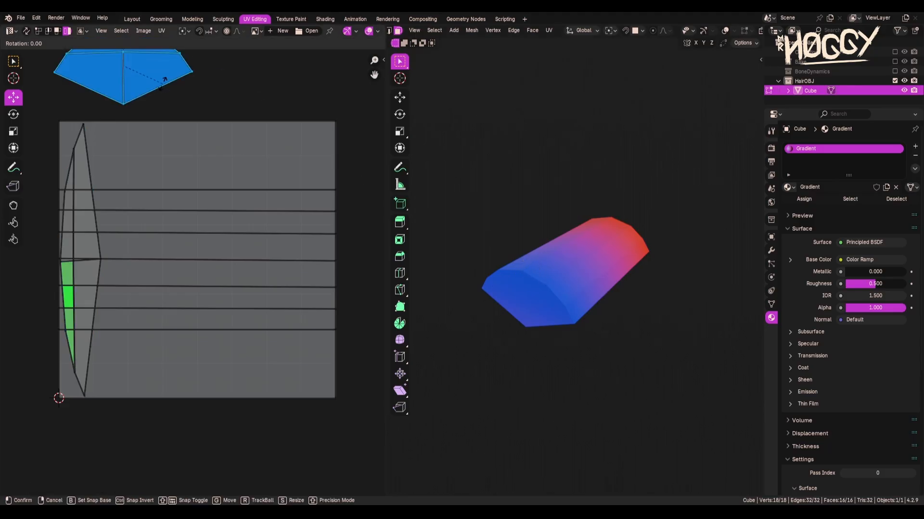
type("90")
key("Return")
middle_click_drag(683, 353, 597, 336)
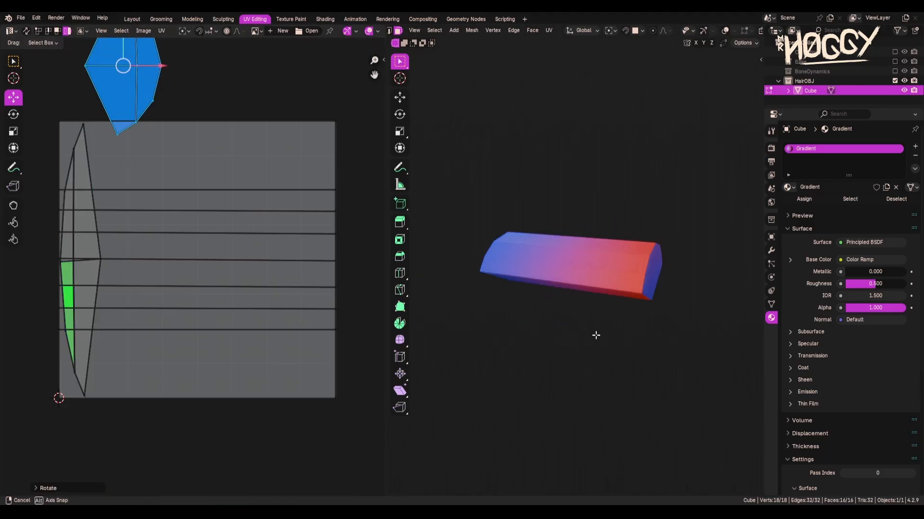
key("g")
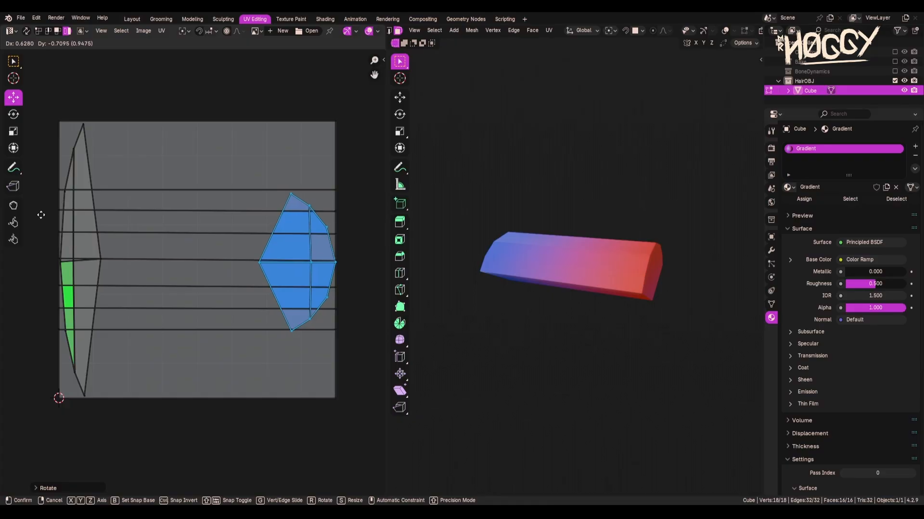
left_click(40, 215)
Stretch the right cap island along Y to about twice its height so it spans the UV tile vertically.
key("s")
key("y")
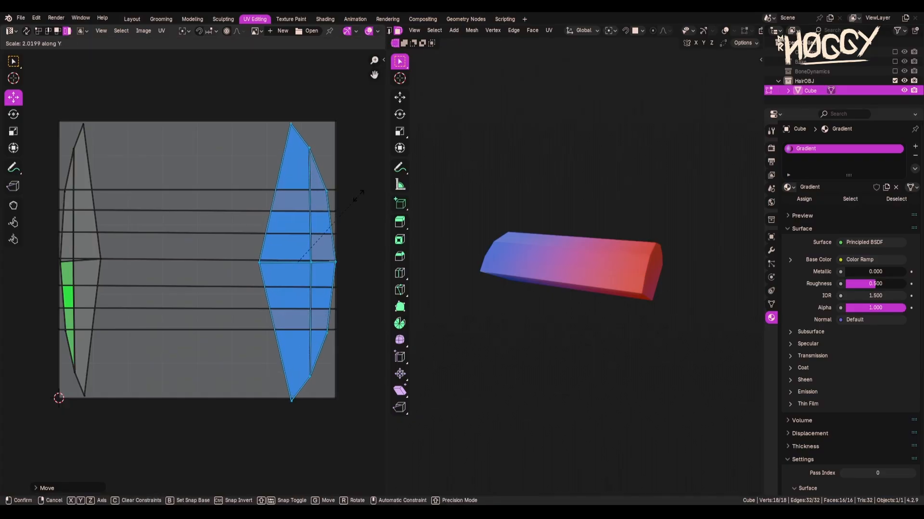
left_click(341, 206)
key("g")
key("y")
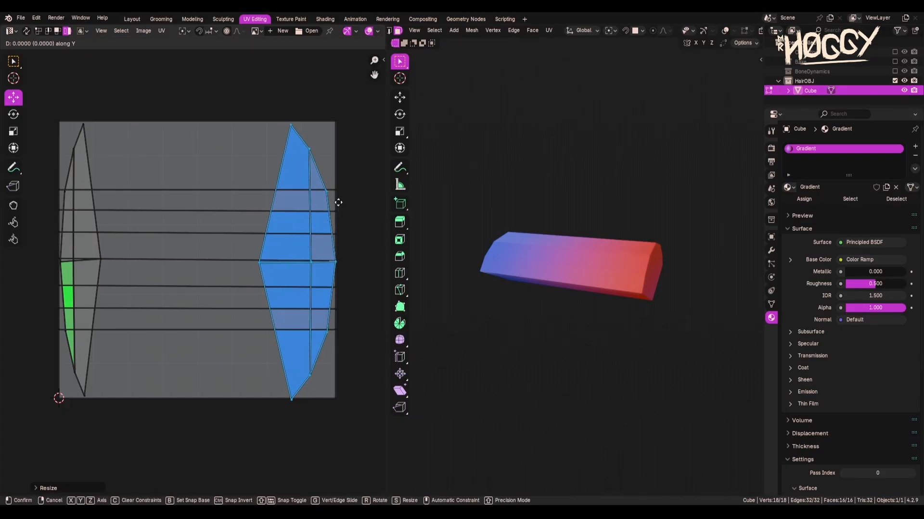
left_click(338, 202)
Narrow the right cap island along X in two passes, shifting it back toward the tile's right border each time.
key("s")
key("x")
left_click(322, 247)
key("g")
key("x")
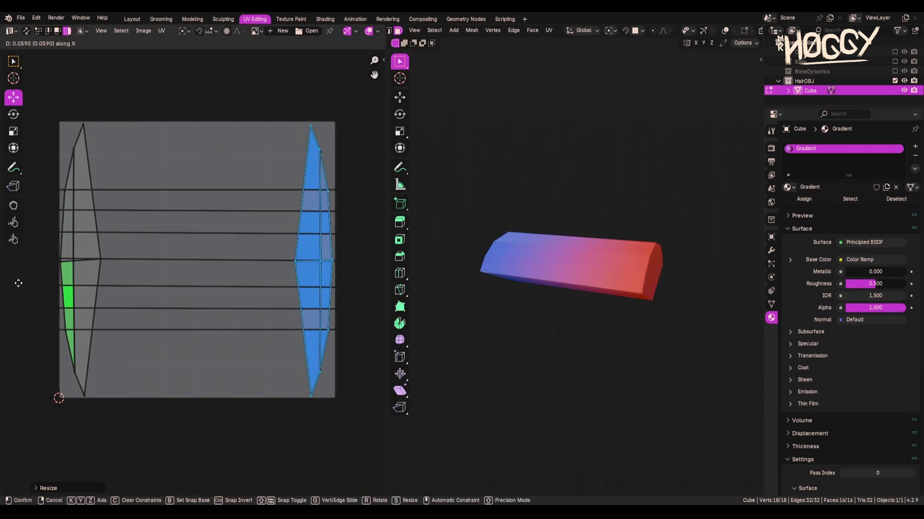
left_click(21, 283)
key("s")
key("x")
left_click(337, 287)
key("g")
key("x")
left_click(253, 291)
Flatten the right cap island along X into a thin sliver and place it just inside the right border.
middle_click_drag(625, 353, 548, 380)
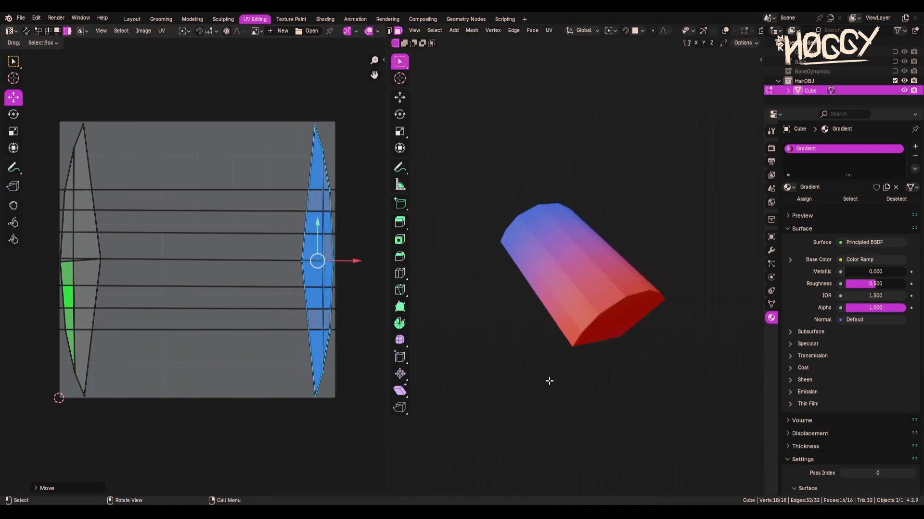
key("s")
key("x")
left_click(317, 260)
key("g")
key("x")
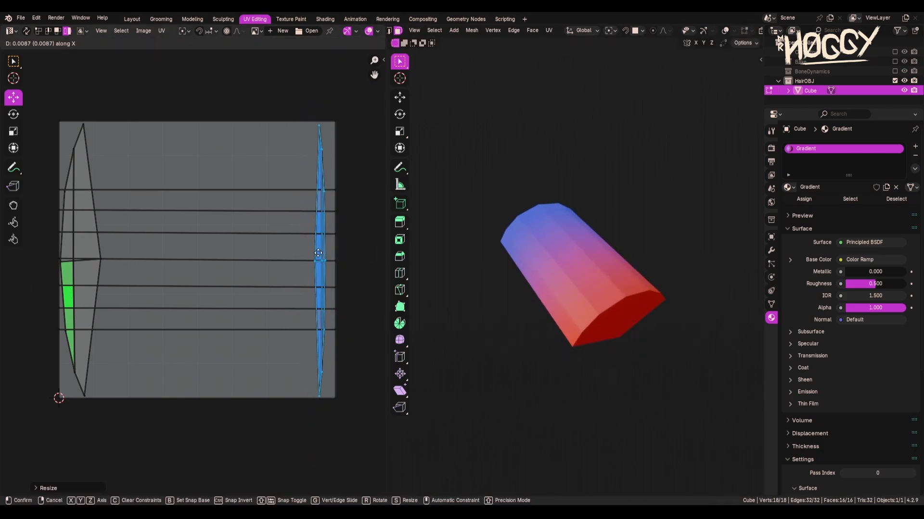
left_click(90, 283)
Flatten the left cap island along X into a thin sliver against the left border and clear the mesh selection.
left_click(92, 252)
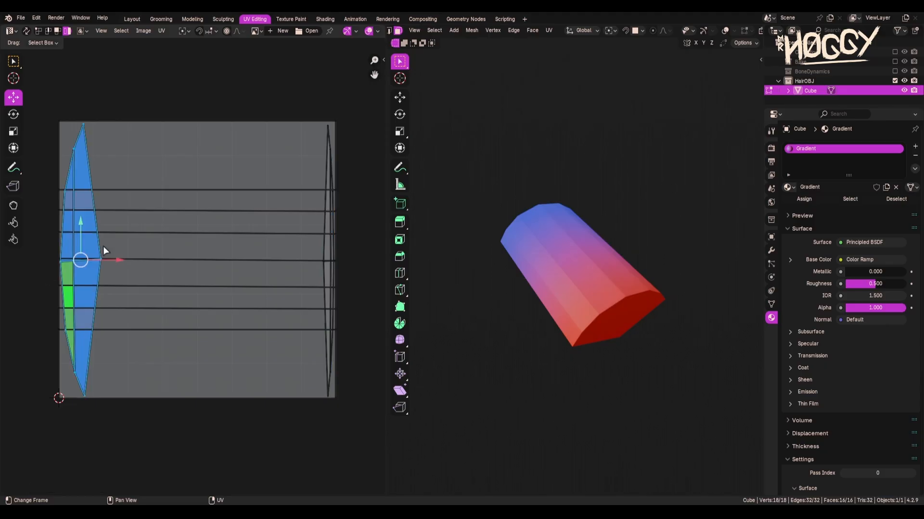
key("s")
key("x")
left_click(128, 280)
key("g")
key("x")
left_click(361, 280)
left_click(223, 216)
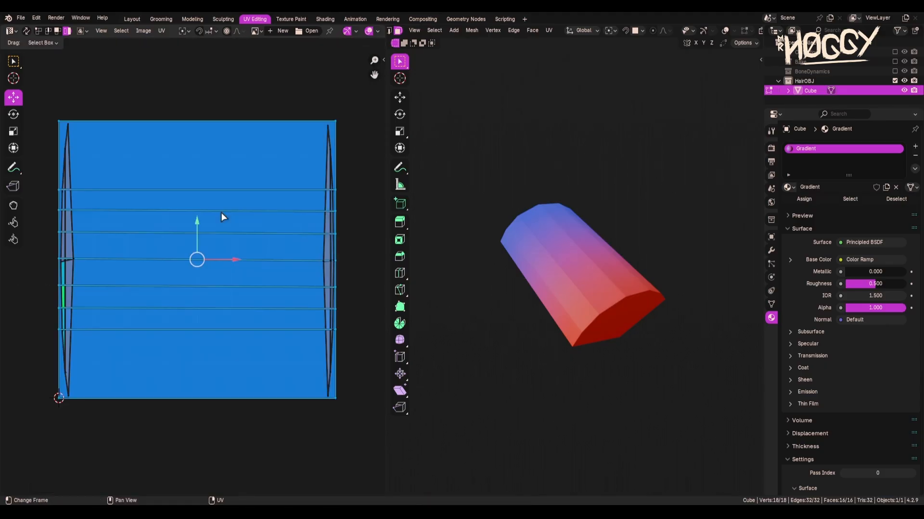
left_click(618, 318)
middle_click_drag(625, 327, 625, 349)
left_click(633, 354)
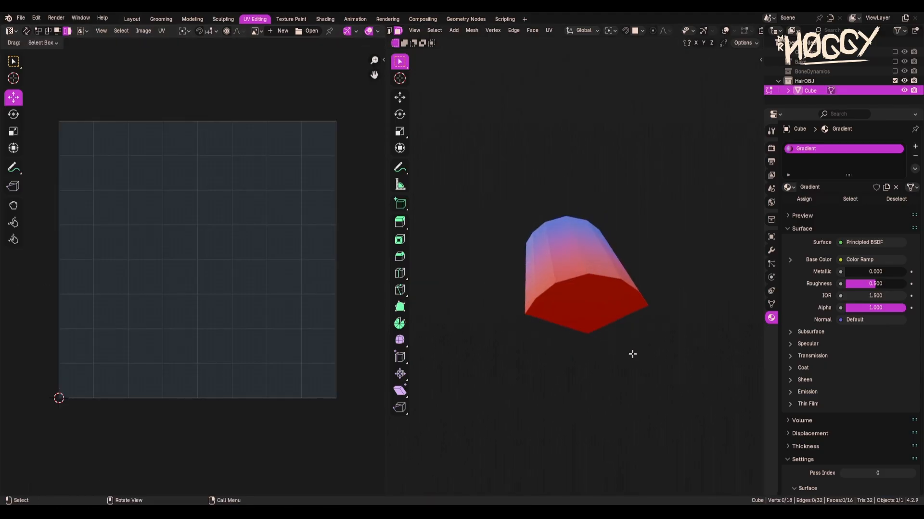
Return to the Layout workspace and shade the hair mesh smooth.
left_click(132, 19)
middle_click_drag(255, 227, 371, 239)
right_click(372, 239)
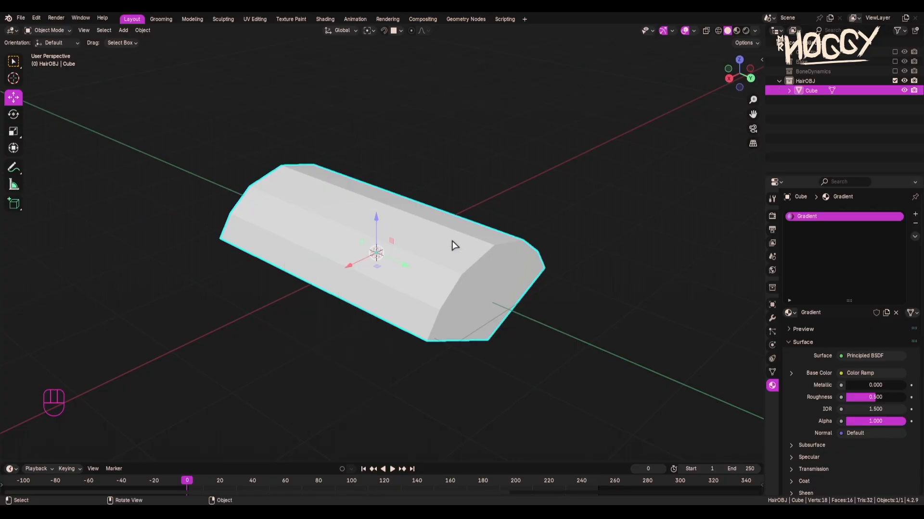
middle_click_drag(454, 243, 367, 275)
right_click(428, 218)
left_click(428, 218)
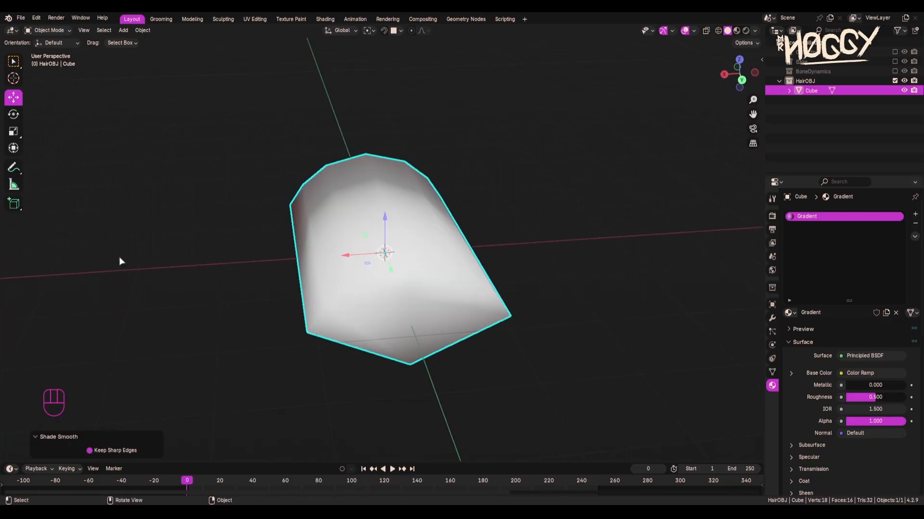
middle_click_drag(392, 325, 418, 330)
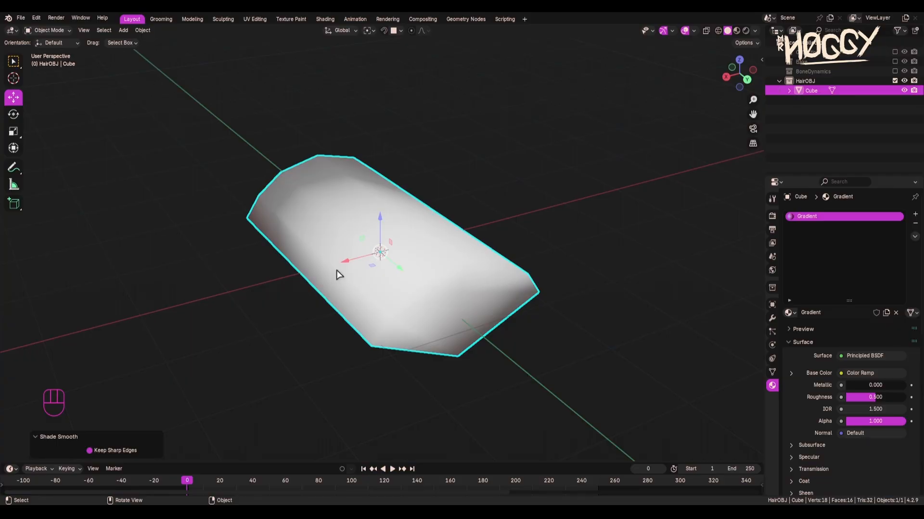
Enter Edit Mode and add one centred loop cut across the middle of the hair mesh's length.
key("Tab")
middle_click_drag(280, 268, 274, 235)
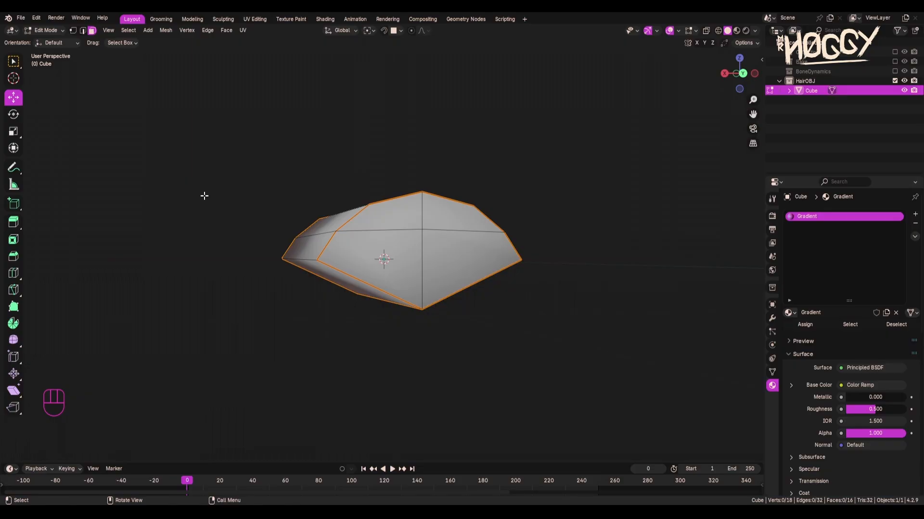
middle_click_drag(210, 199, 258, 254)
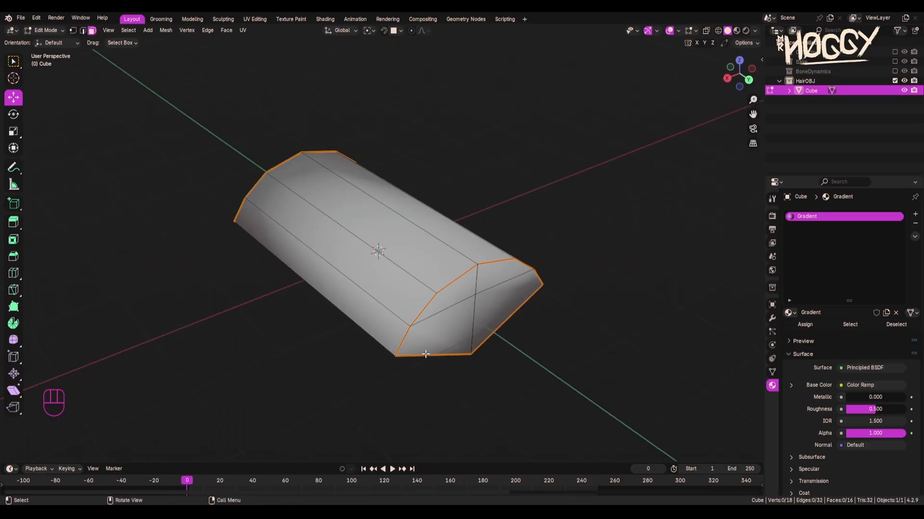
middle_click_drag(424, 336, 534, 327)
key("ctrl+r")
left_click(364, 195)
right_click(363, 196)
scroll(362, 196, "up", 1)
scroll(325, 246, "down", 3)
Select the four faces of the front end cap in front view and scale them to 0.726 along X.
key("3")
middle_click_drag(534, 327, 402, 279)
left_click_drag(398, 270, 404, 270)
middle_click_drag(404, 270, 332, 313)
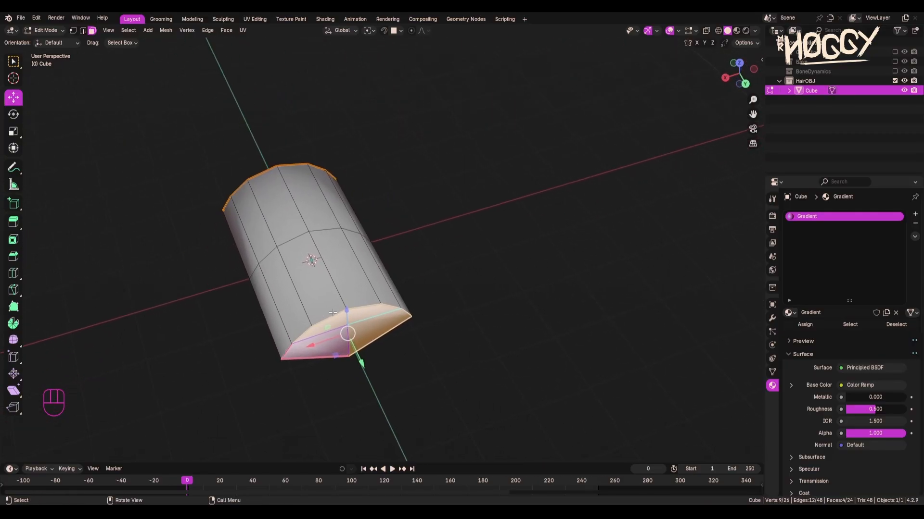
key("KP_1")
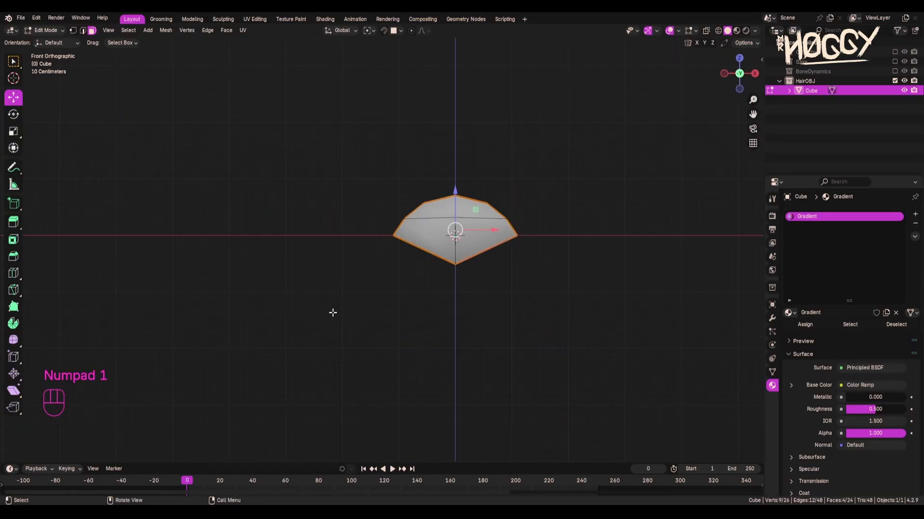
left_click_drag(424, 209, 491, 256)
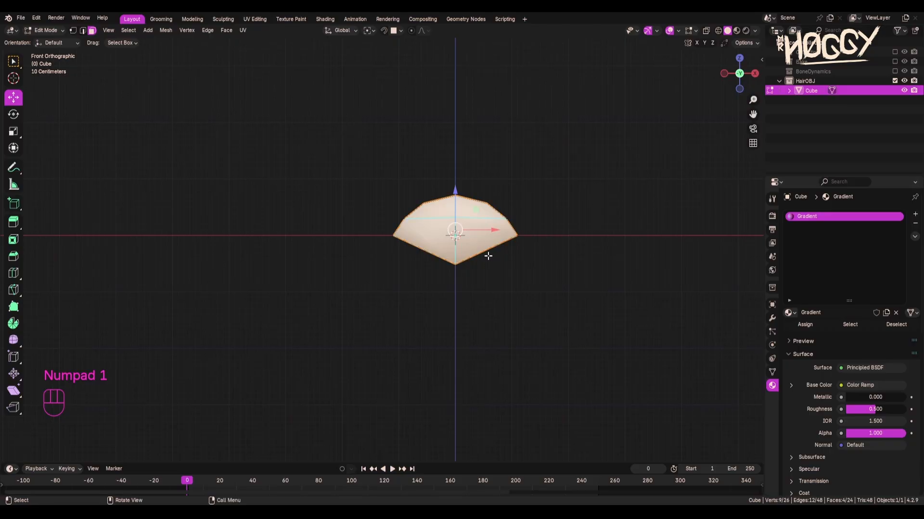
left_click(489, 256)
key("s")
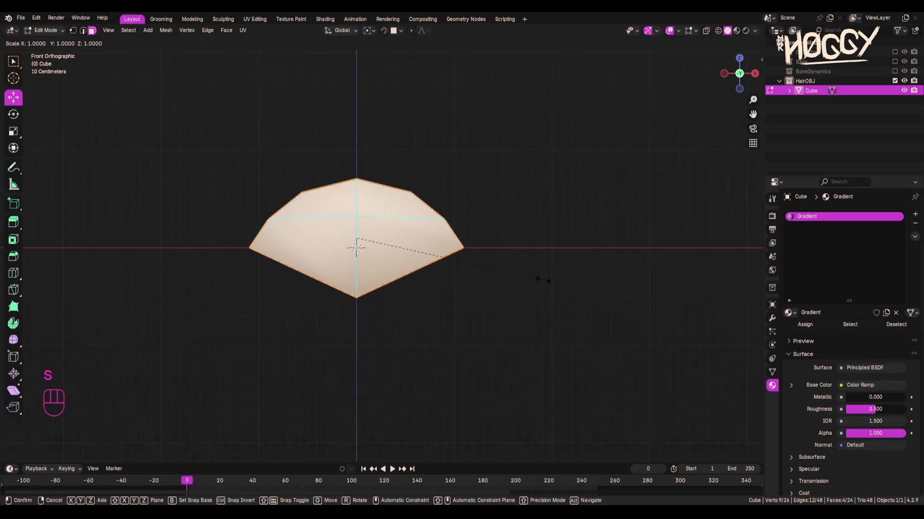
key("x")
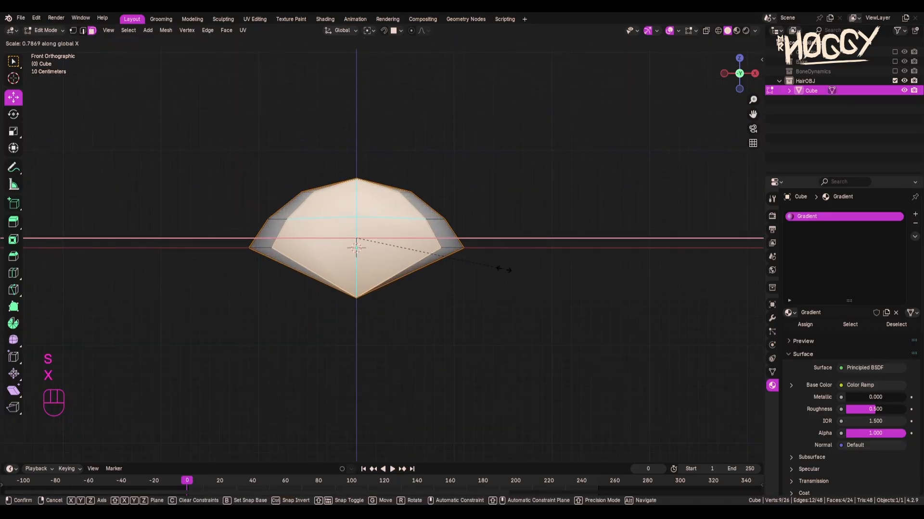
left_click(492, 265)
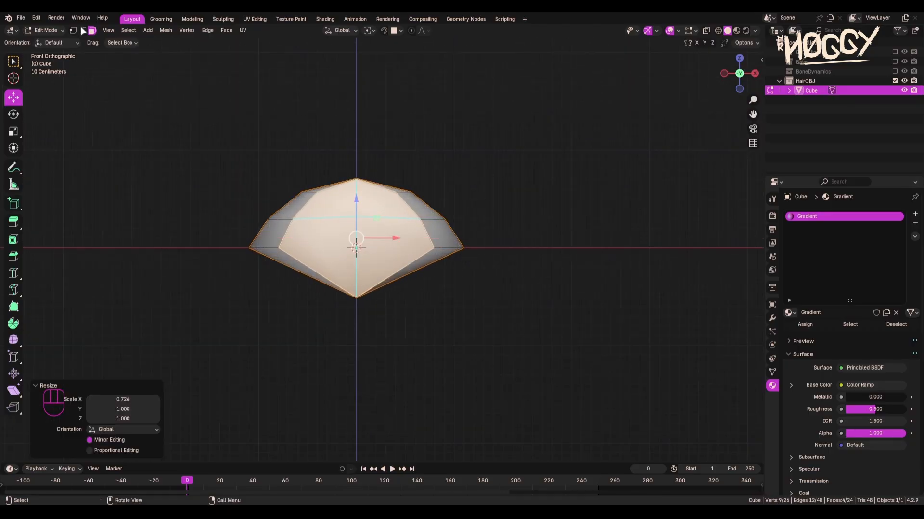
Select the six upper vertices of the front end cap in vertex mode and lower them about 0.154 m along Z.
left_click(73, 31)
left_click(308, 204, "alt")
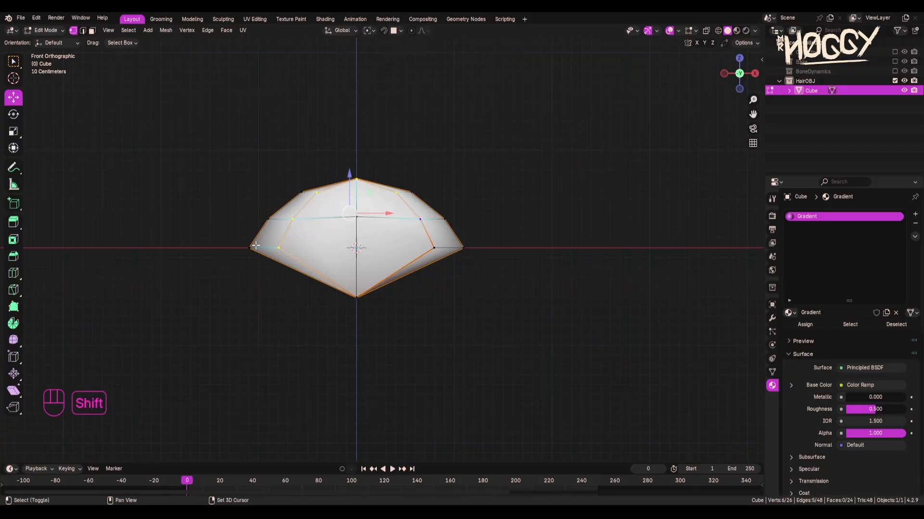
key("g")
key("z")
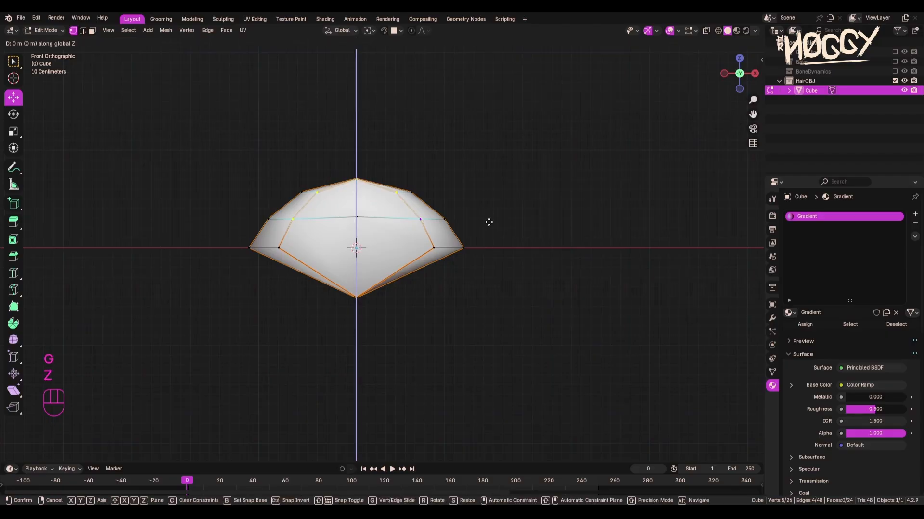
key("shift")
right_click(438, 279)
left_click(356, 217, "shift")
key("g")
key("z")
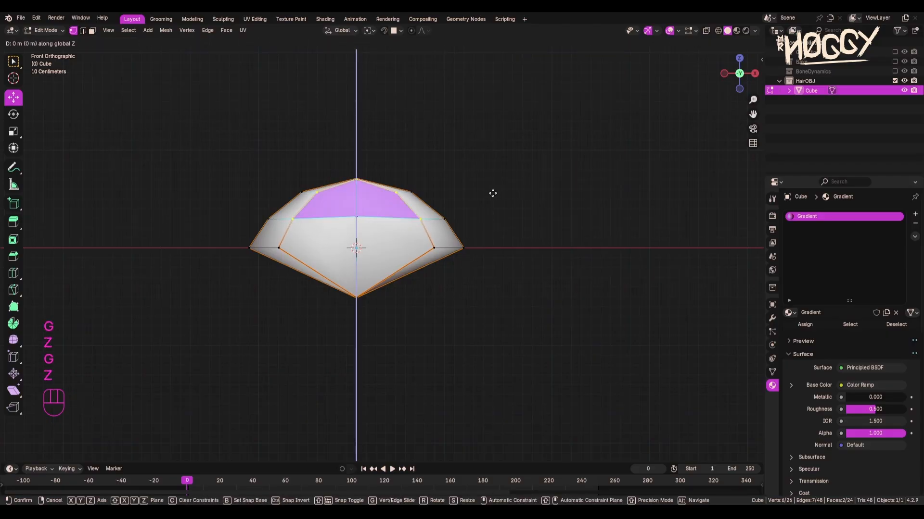
key("shift")
left_click(473, 347)
Scale the selected cap vertices to 0.752 along Z and lower them about 0.044 m more.
key("s")
key("z")
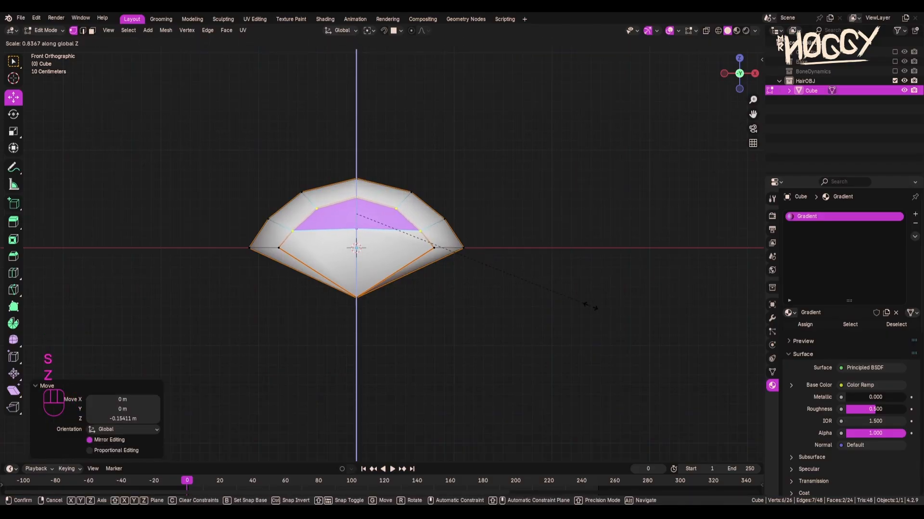
left_click(565, 302)
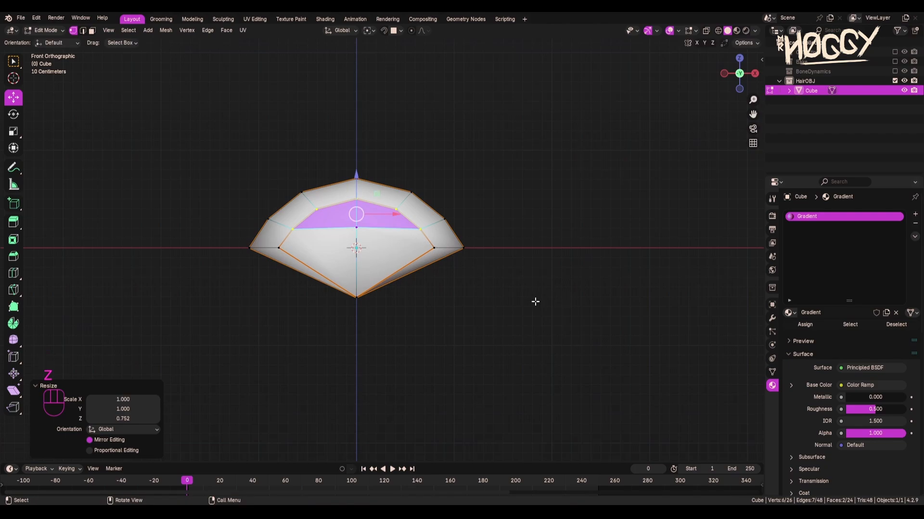
key("g")
key("z")
left_click(310, 321)
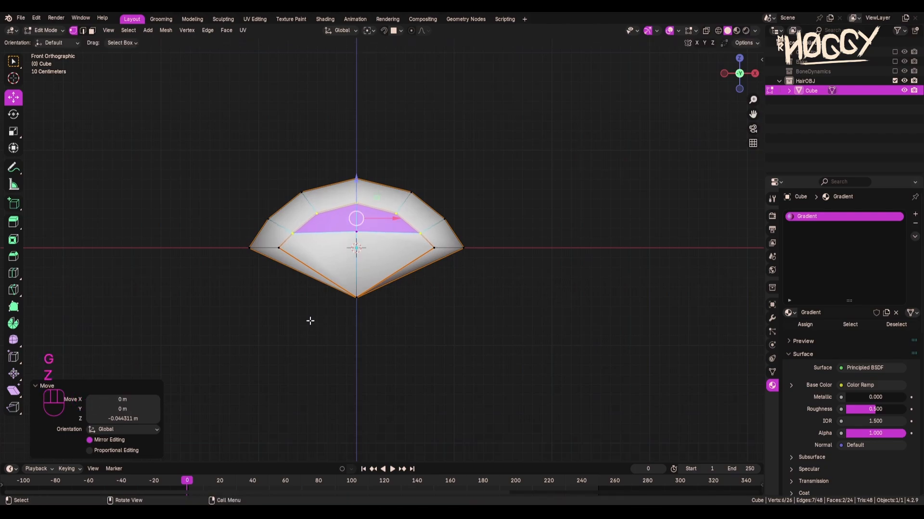
left_click(356, 297)
key("g")
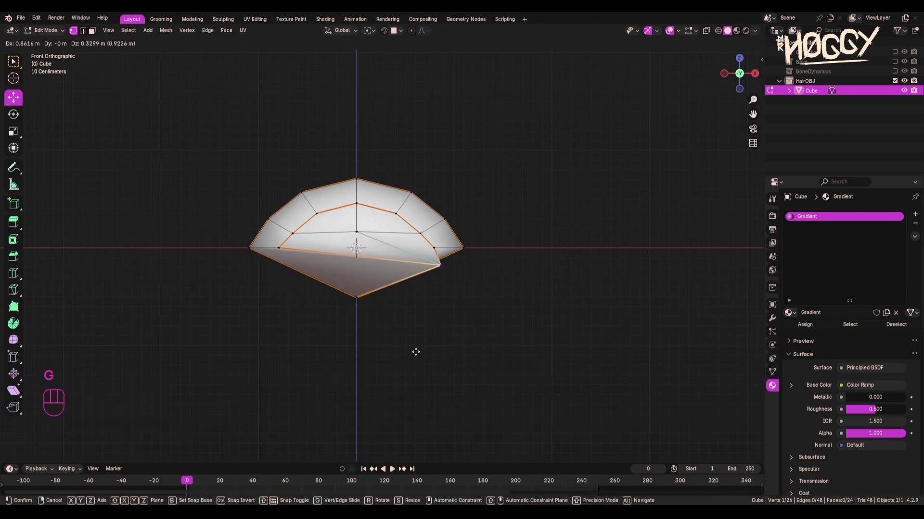
right_click(310, 226)
Reselect the six upper vertices of the front end cap and move them about -0.053 m along Z.
middle_click_drag(308, 224, 310, 242)
left_click(332, 249, "alt")
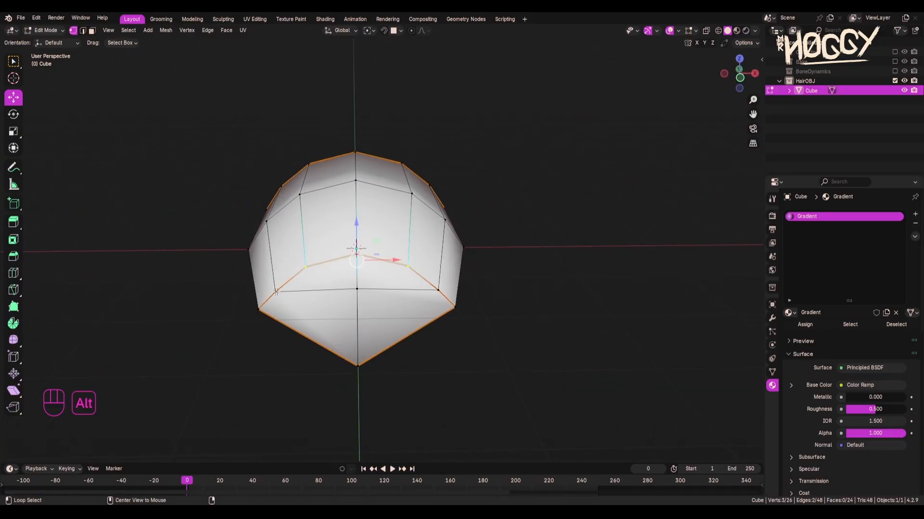
left_click(272, 294, "shift")
left_click(426, 288, "shift")
middle_click_drag(388, 284, 454, 302)
key("g")
key("z")
right_click(476, 285)
left_click(483, 258, "shift")
key("g")
key("z")
left_click(512, 327)
key("s")
key("z")
left_click(507, 317)
key("g")
key("z")
left_click(435, 356, "shift")
middle_click_drag(464, 271, 452, 289)
Select the whole front end cap and narrow it along X by 0.914 and again by 0.901 in top view.
key("alt+z")
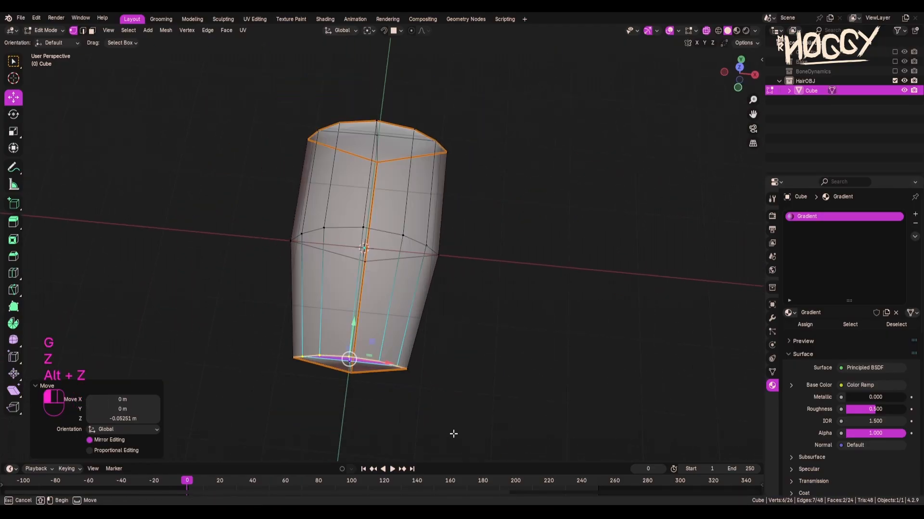
key("alt+z")
key("s")
key("x")
left_click(442, 282, "shift")
key("KP_7")
key("s")
key("x")
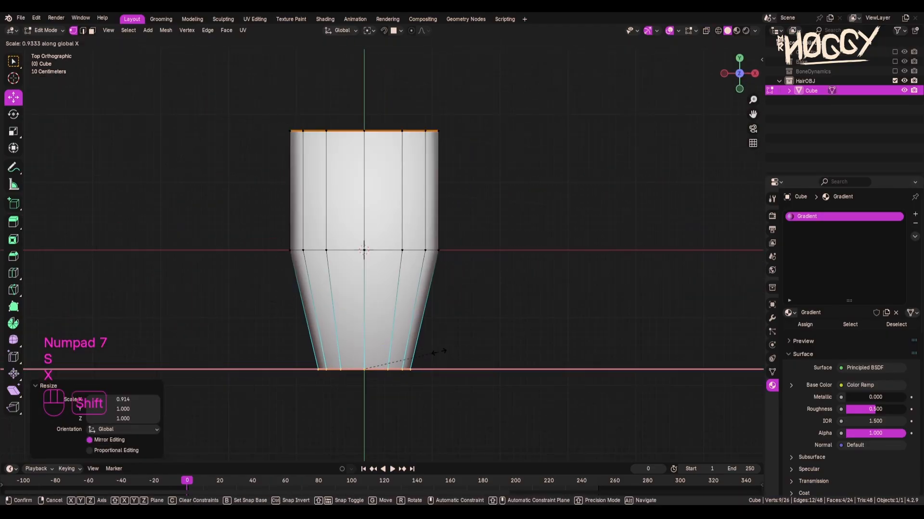
left_click(454, 351)
Clear the selection and select the edge loop around the middle of the mesh in edge mode.
middle_click_drag(453, 350, 134, 264)
middle_click_drag(251, 227, 395, 233)
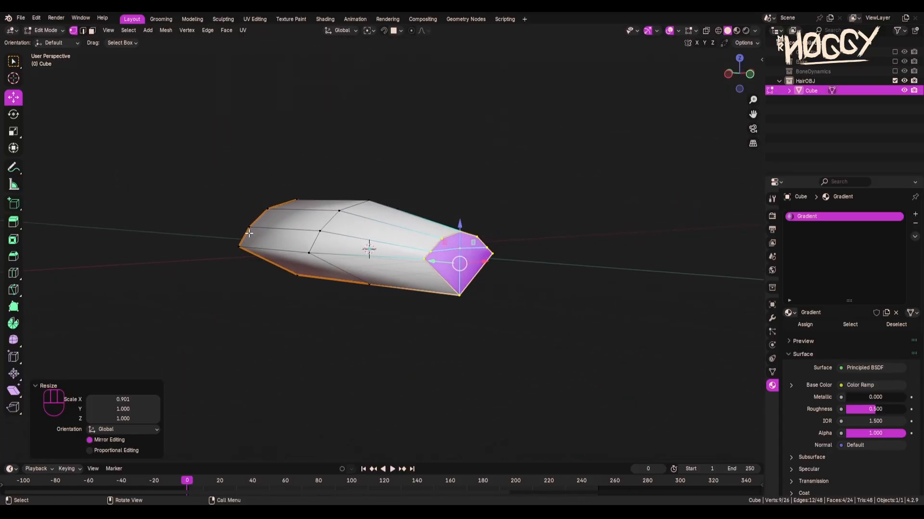
left_click(235, 99)
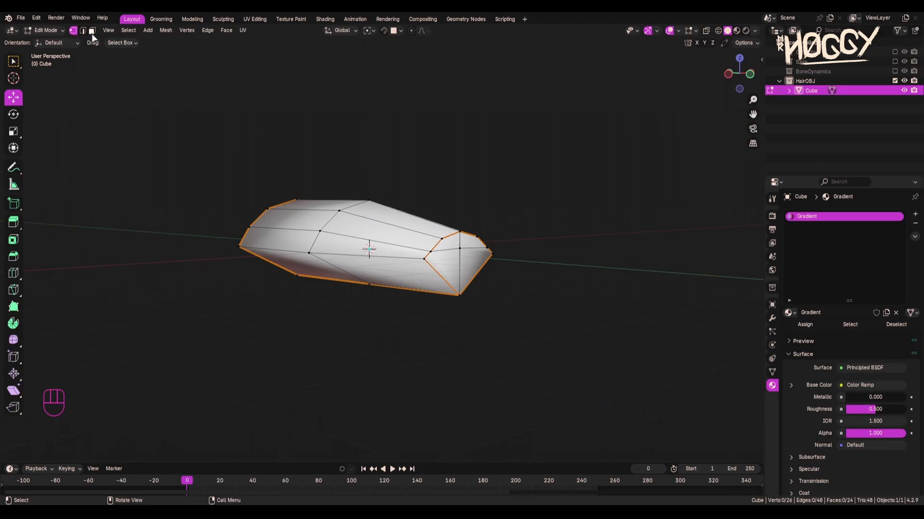
middle_click_drag(208, 74, 289, 140)
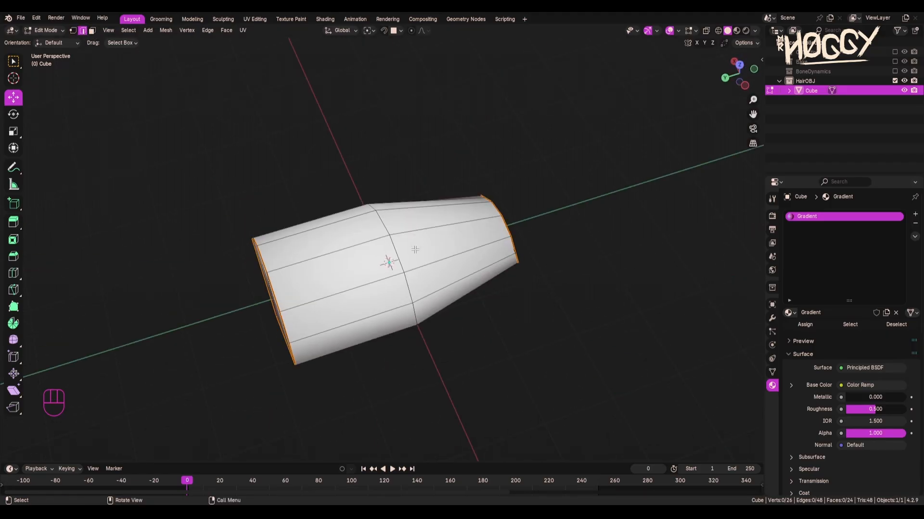
left_click(398, 245, "alt")
middle_click_drag(398, 244, 251, 243)
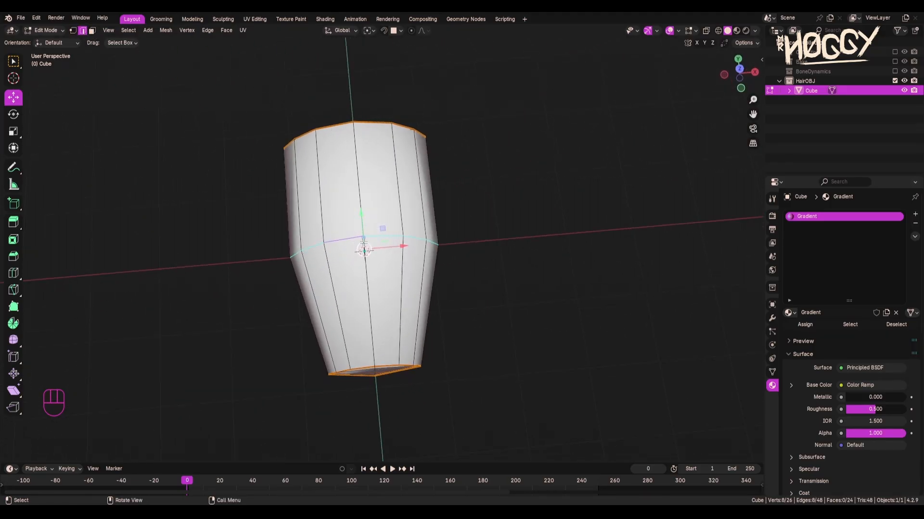
Bevel the middle edge loop with four segments across most of the mesh's length and clear the selection.
left_click(13, 258)
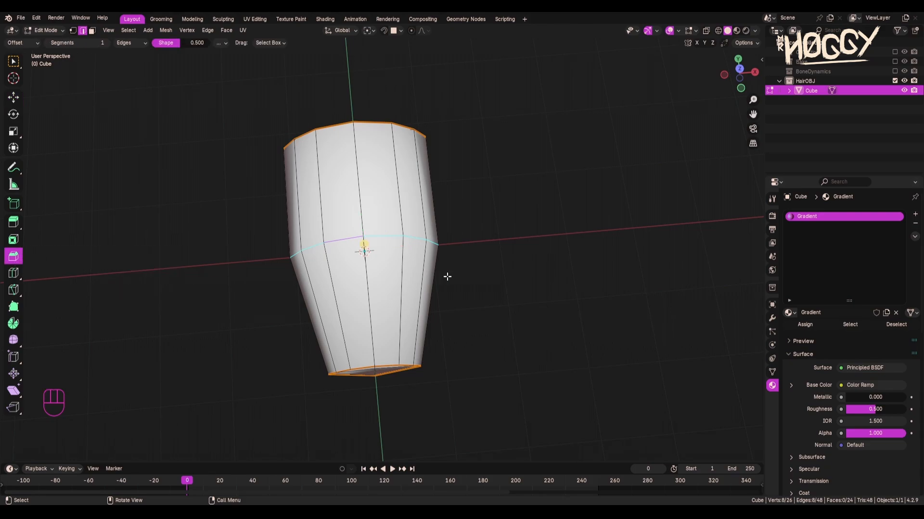
middle_click_drag(342, 280, 361, 273)
left_click_drag(361, 272, 433, 239)
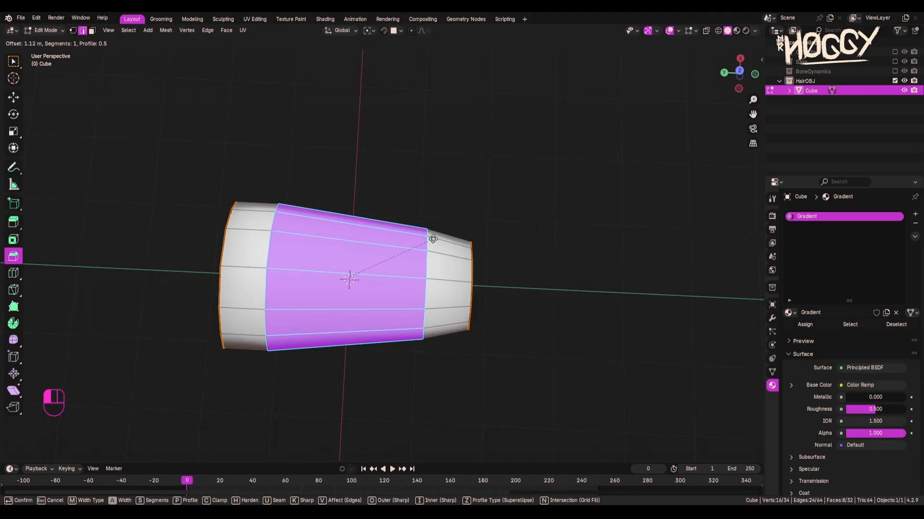
scroll(433, 239, "up", 1)
scroll(433, 239, "up", 1)
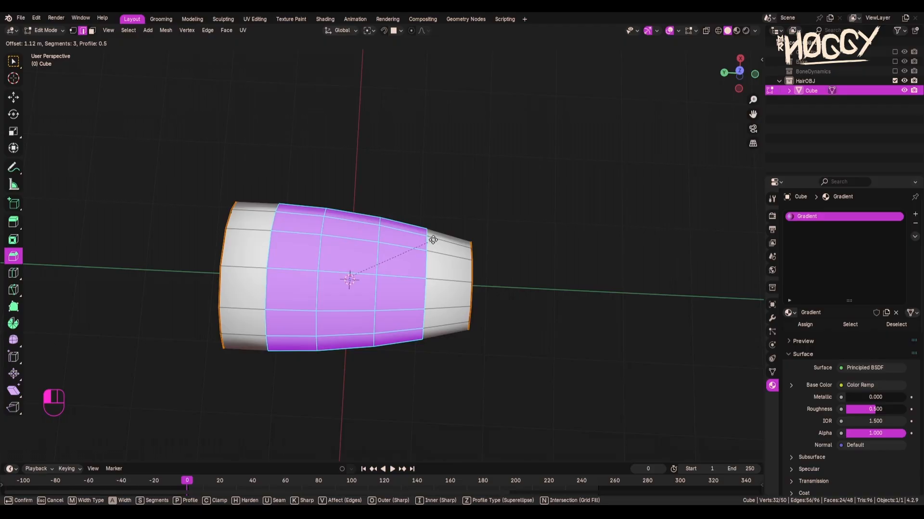
scroll(439, 240, "up", 1)
left_click_drag(433, 239, 439, 240)
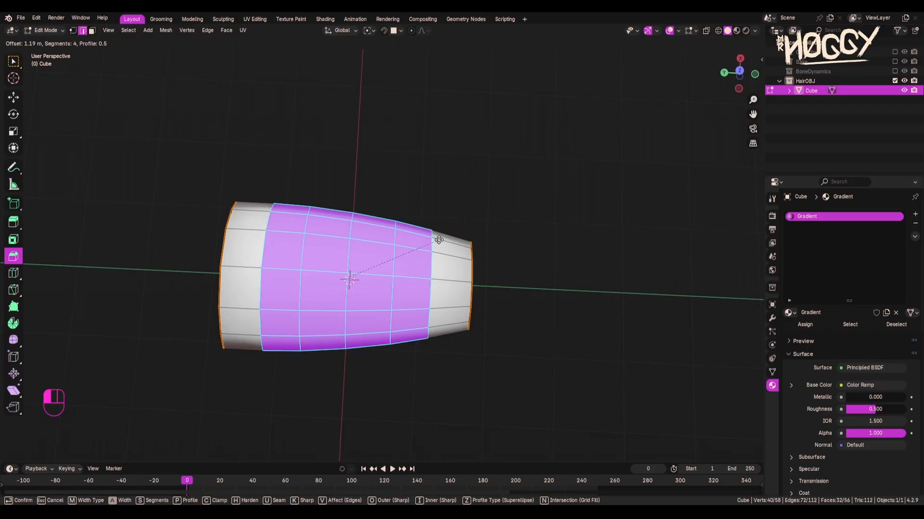
scroll(439, 240, "up", 1)
scroll(438, 240, "down", 1)
left_click_drag(439, 240, 468, 236, "shift")
left_click(468, 236)
left_click(506, 235)
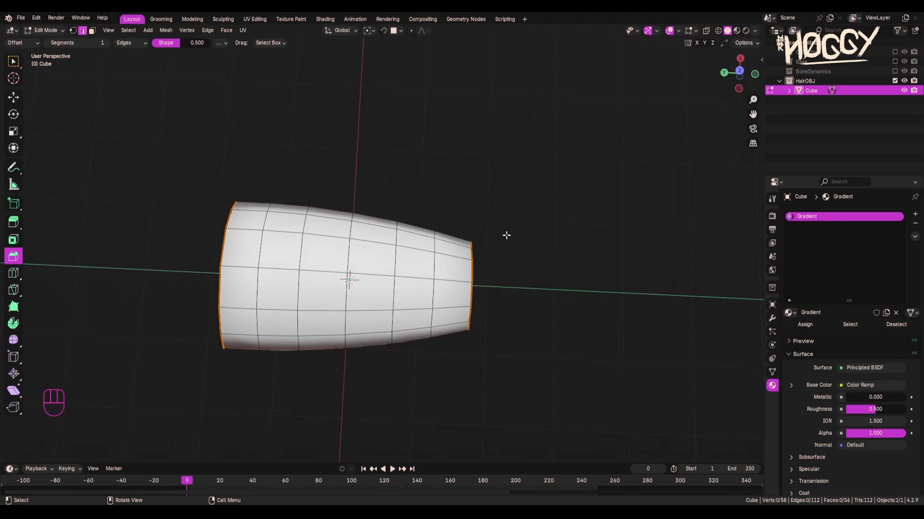
Select the shortest vertex path along the mesh's top centre line from end to end and clear the selection.
middle_click_drag(416, 294, 453, 298)
key("1")
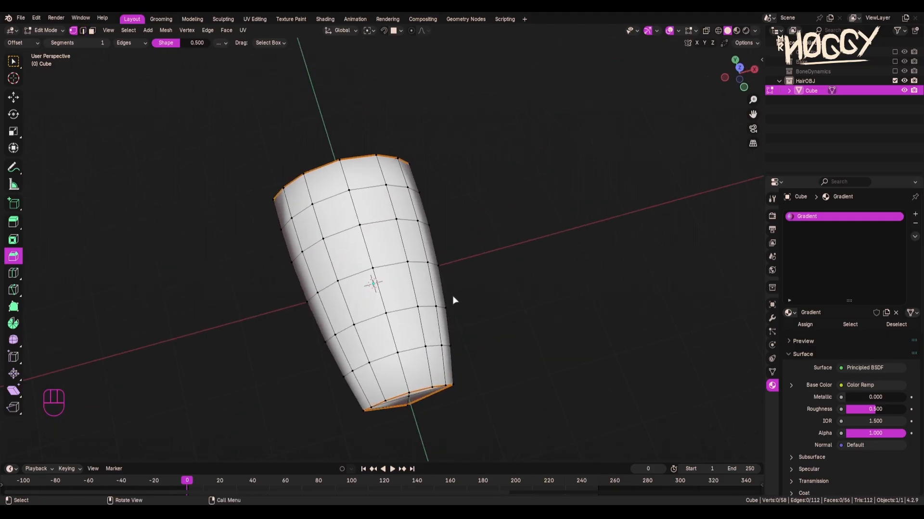
left_click(343, 163)
left_click(415, 389, "ctrl+shift")
middle_click_drag(421, 383, 372, 339)
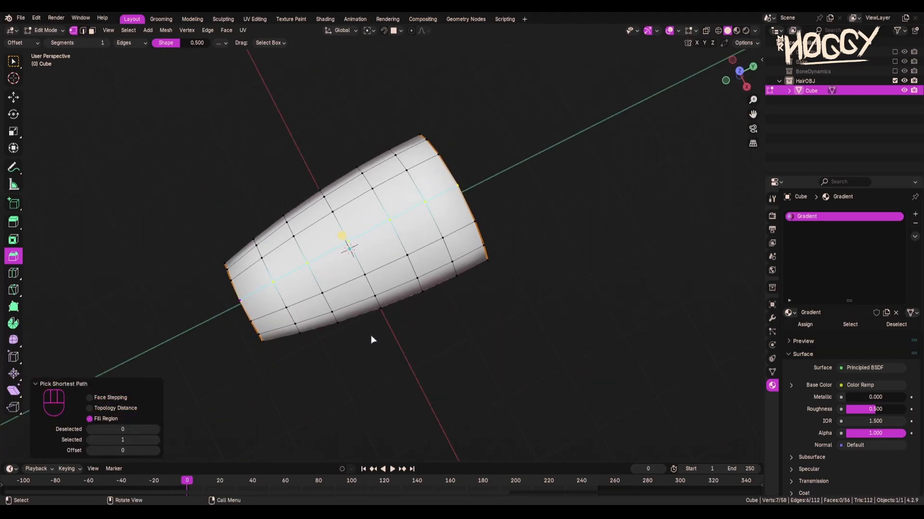
left_click(527, 333)
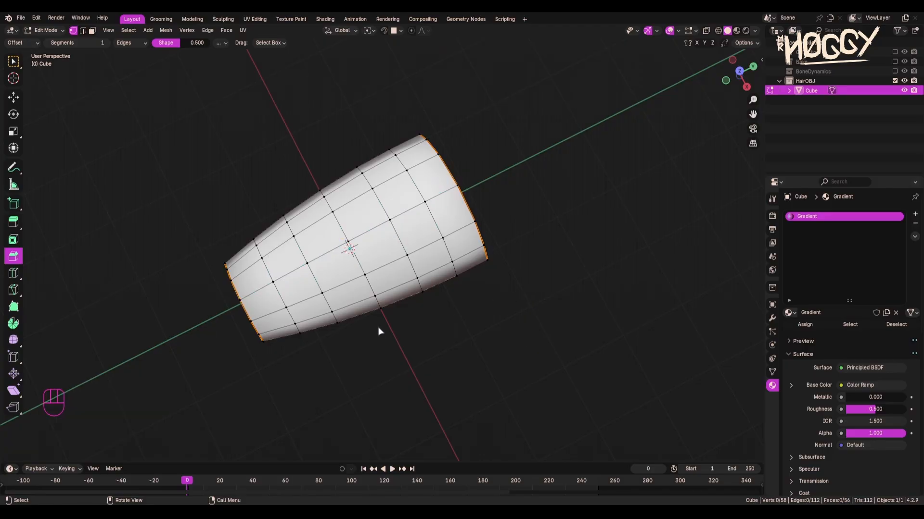
Select the middle cross loop and slide it along the surface toward the narrow end by a factor of 0.287.
mouse_move(421, 357)
middle_mouse_down()
mouse_move(368, 365)
mouse_move(370, 355)
mouse_move(407, 352)
middle_mouse_up()
scroll(407, 352, "up", 1)
left_click(392, 233, "alt")
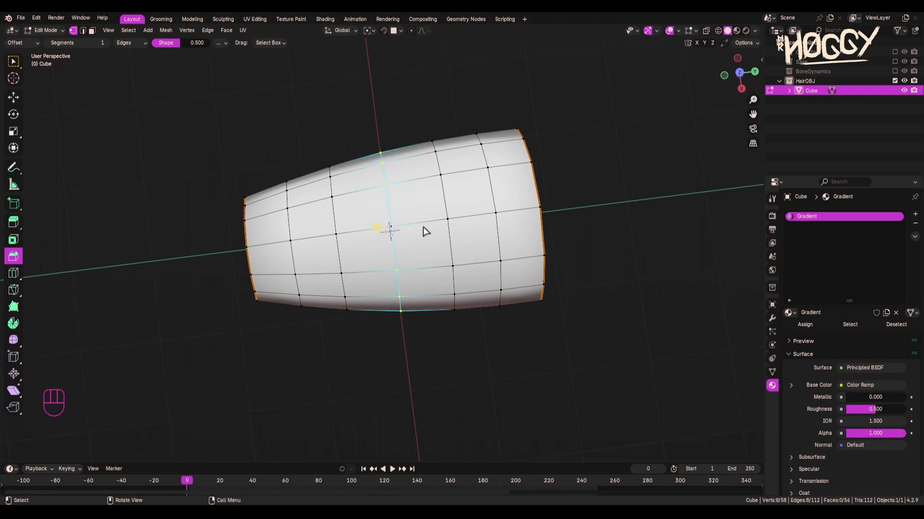
key("g")
key("g")
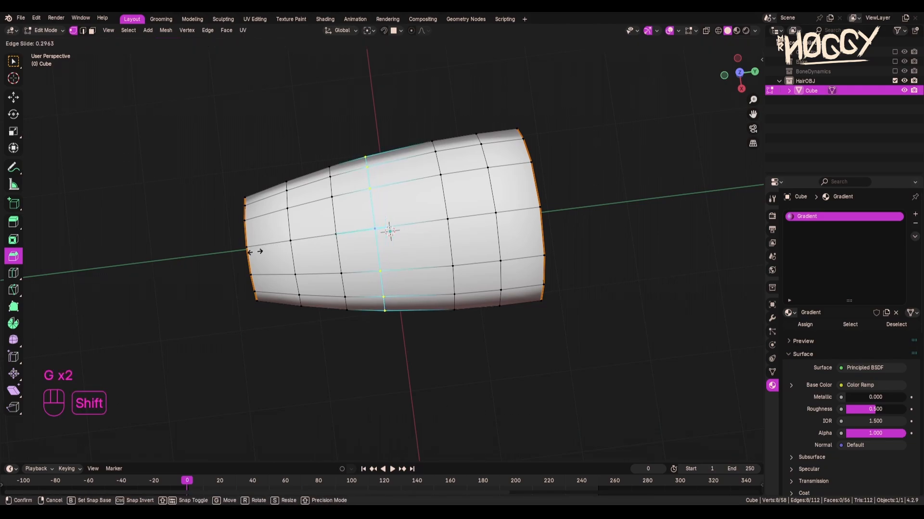
left_click(250, 254)
Add one loop cut in the widened gap on the wide-end side of the shifted loop and clear the selection.
key("ctrl+r")
left_click(406, 176)
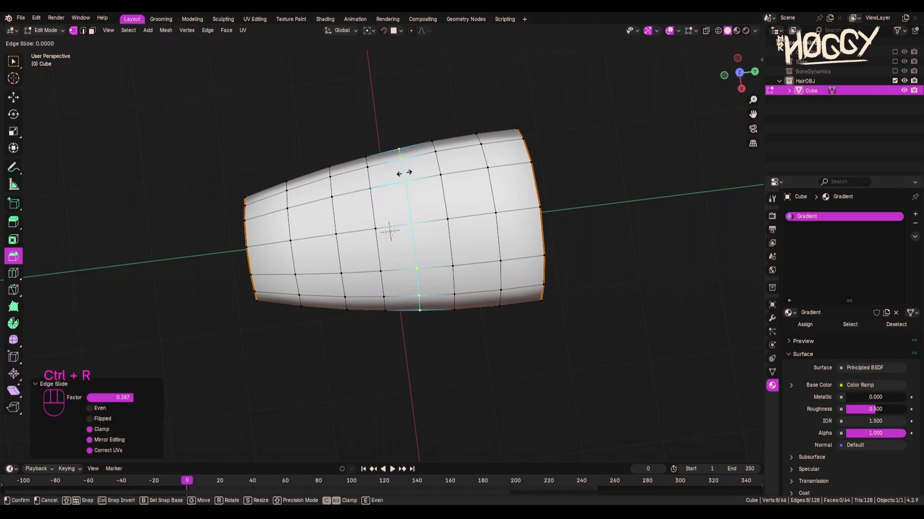
left_click(426, 161)
left_click(313, 159)
middle_click_drag(311, 216, 525, 214)
middle_click_drag(214, 272, 328, 326)
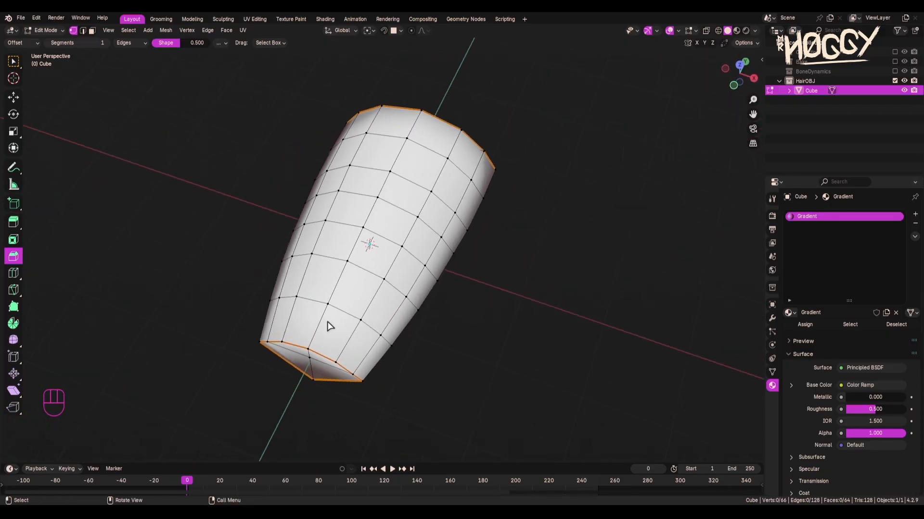
Return to Object Mode and rename the mesh object to Hair_8.
key("Tab")
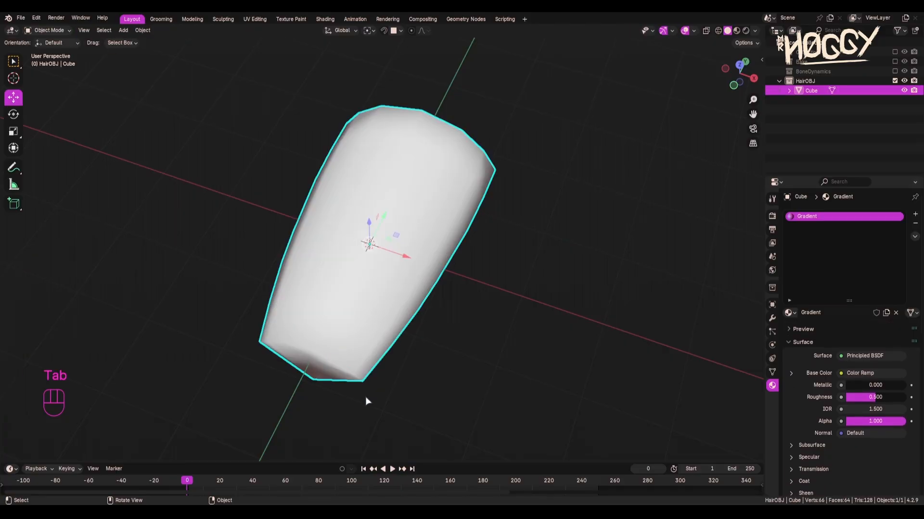
double_click(811, 90)
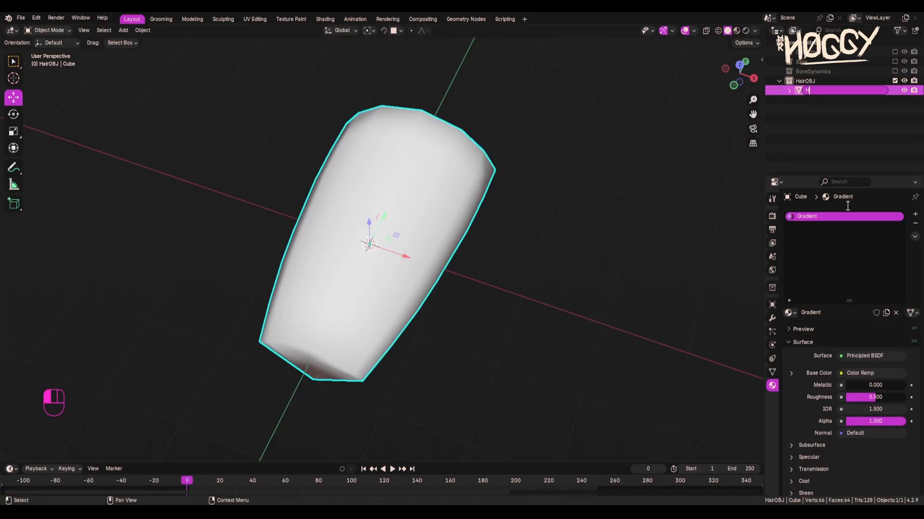
type("Hair_8")
left_click(848, 205)
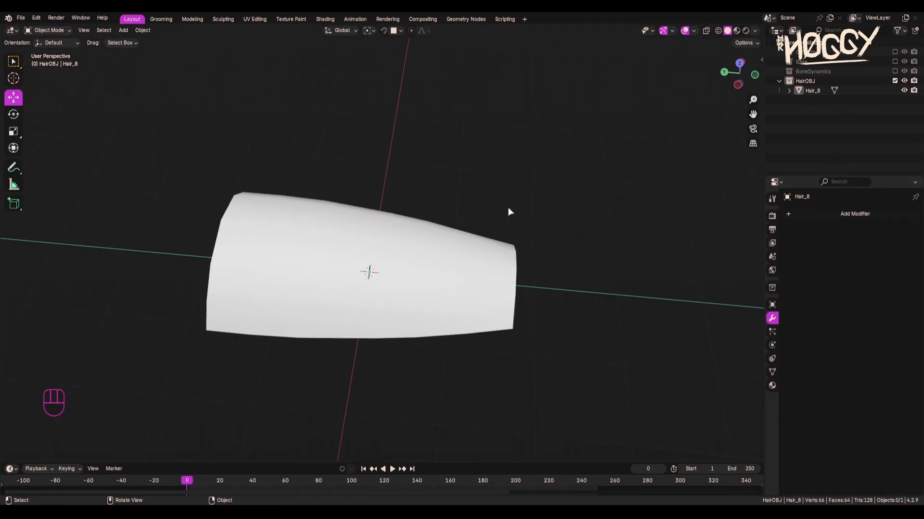
Select the Hair_8 object and duplicate it in place.
middle_click_drag(510, 209, 403, 286)
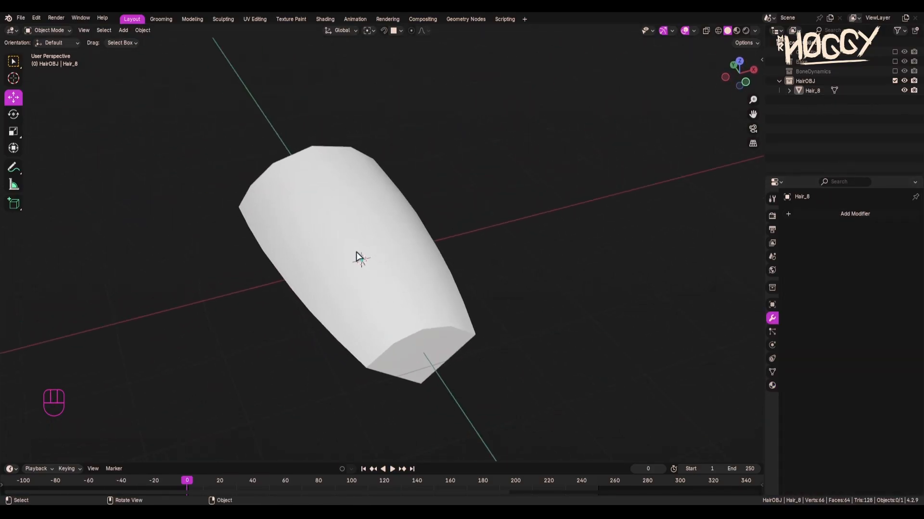
middle_click_drag(360, 262, 452, 314)
left_click(452, 314)
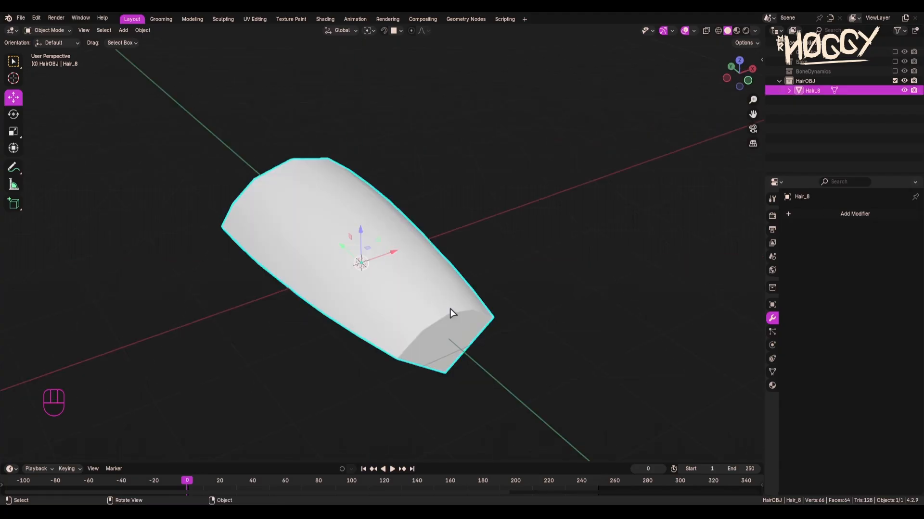
key("shift+d")
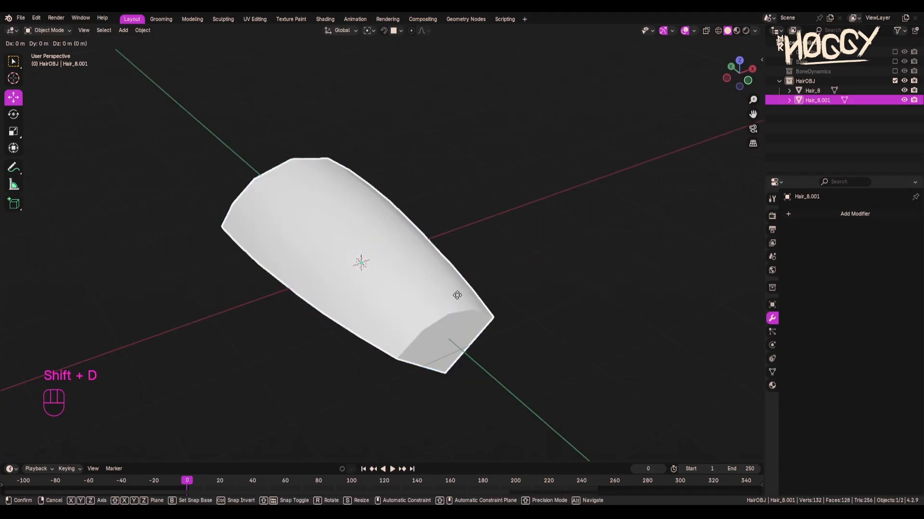
right_click(457, 300)
Enter Edit Mode on the duplicated segment and add one centred loop cut in the end gap at both the narrow and the wide end.
key("Tab")
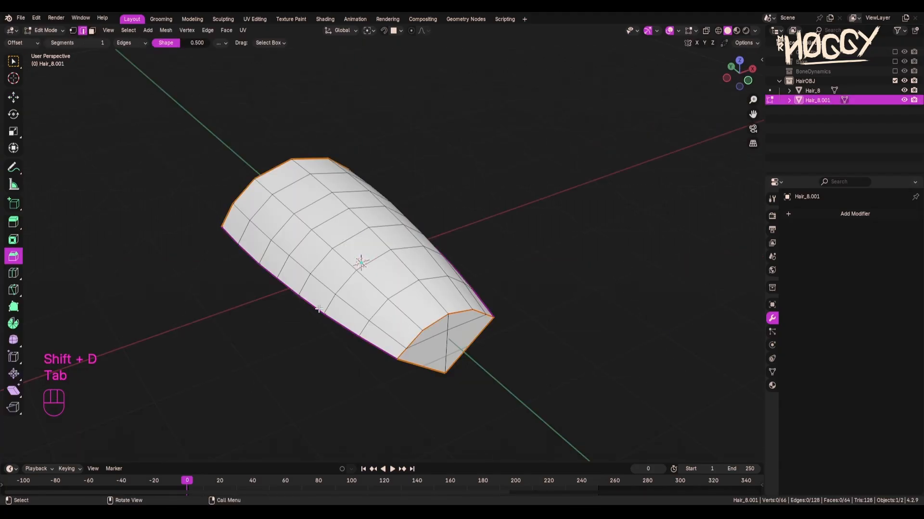
middle_click_drag(318, 308, 401, 346)
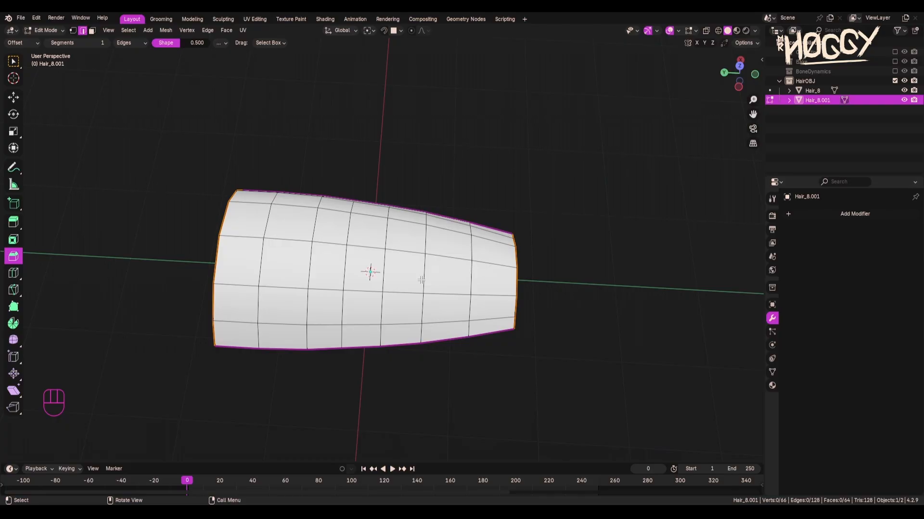
key("ctrl+r")
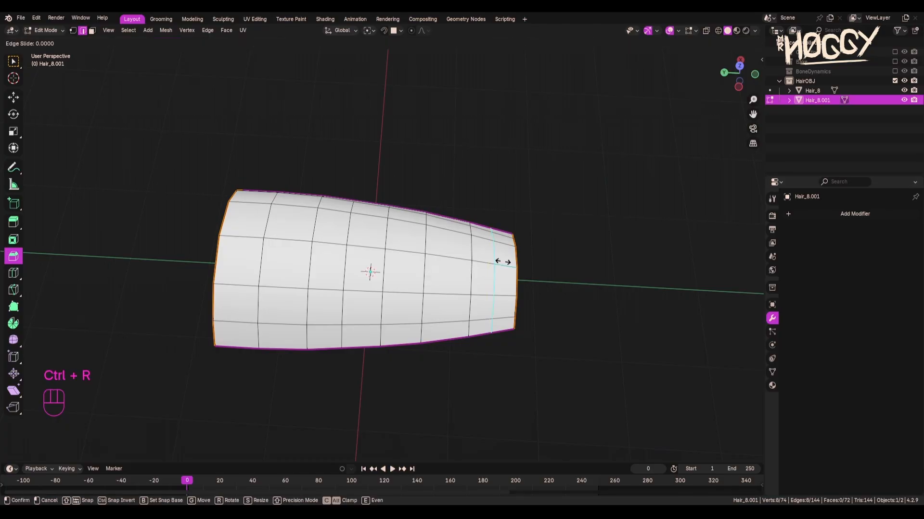
left_click(501, 261)
left_click(248, 249)
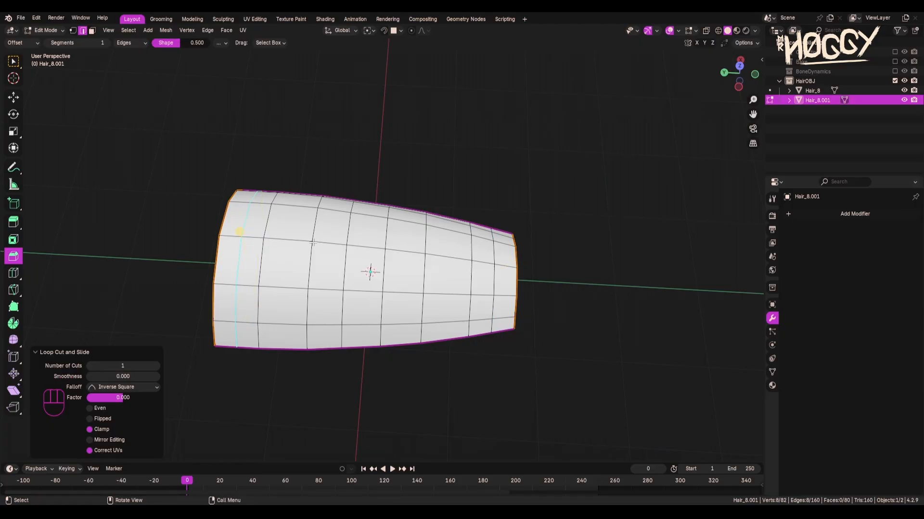
Add four more centred loop cuts across the duplicate's remaining wide inner gaps.
left_click(292, 236)
key("ctrl+r")
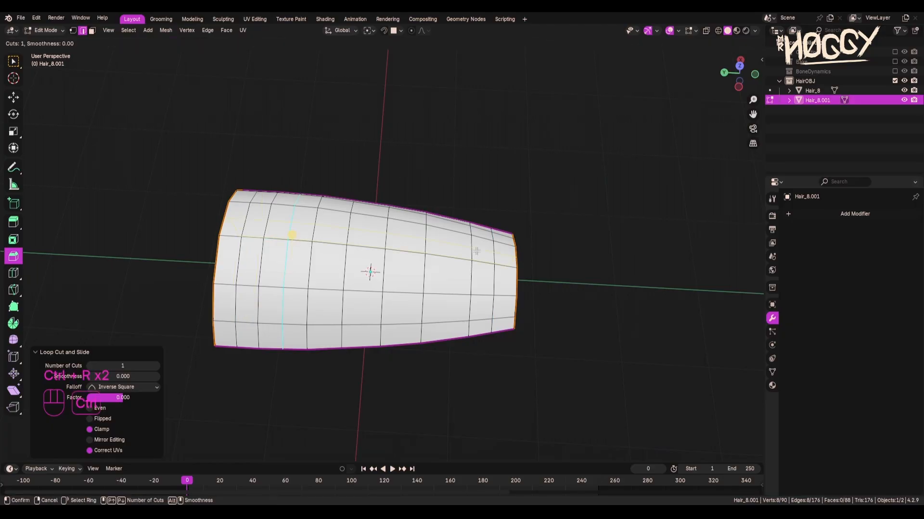
left_click(447, 259)
key("ctrl+r")
left_click(371, 248)
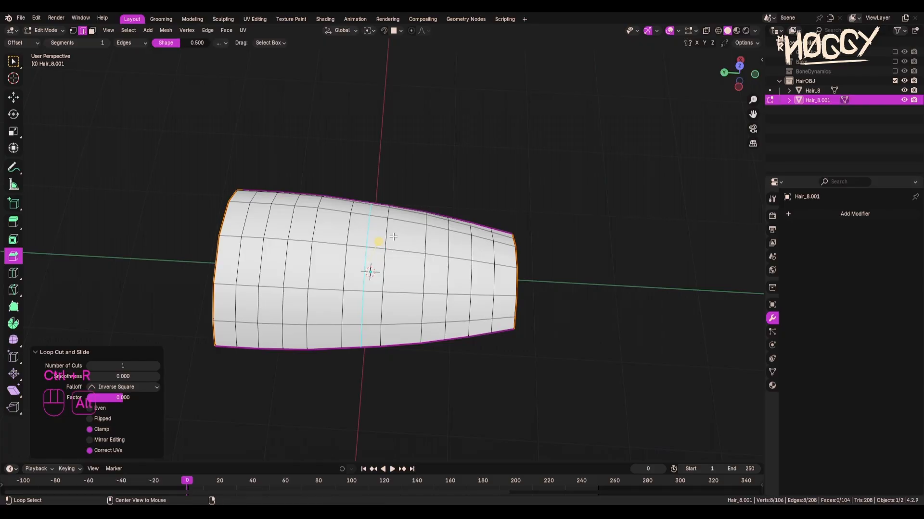
key("ctrl+r")
left_click(400, 240)
Slide the two cross loops on the wide-end side of the origin slightly toward the wide end to even out the spacing.
left_click(345, 229, "alt")
key("g")
key("g")
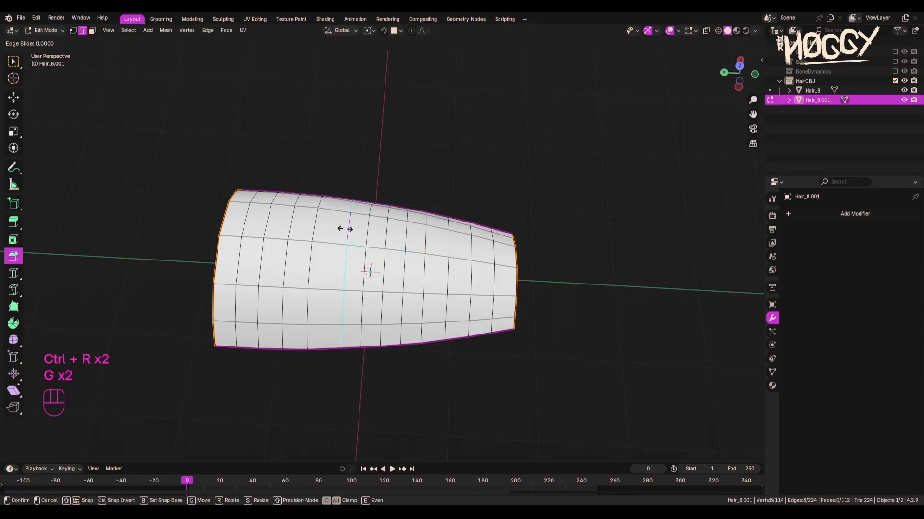
left_click(271, 227, "shift")
left_click(365, 238, "alt")
key("g")
key("g")
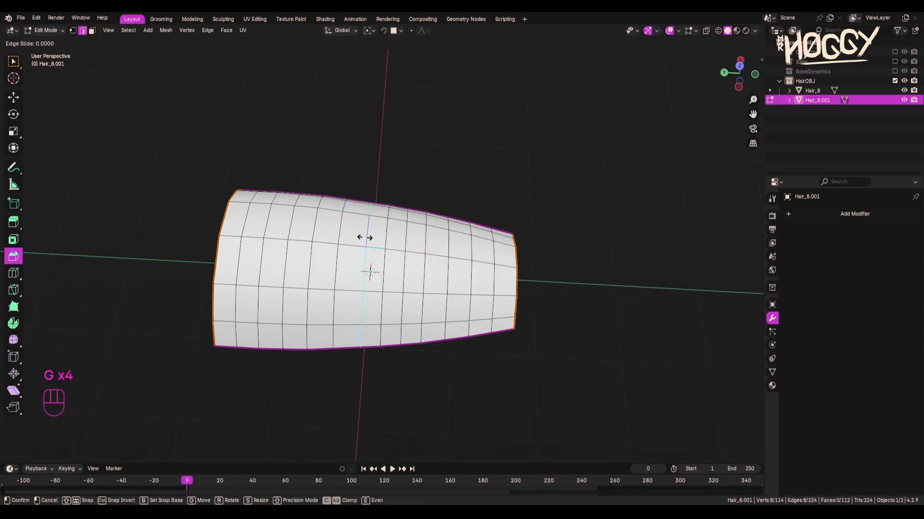
left_click(330, 237, "shift")
Slide the cross loop just past the origin on the narrow-end side slightly toward the wide end and clear the selection.
left_click(371, 241, "alt")
key("g")
key("g")
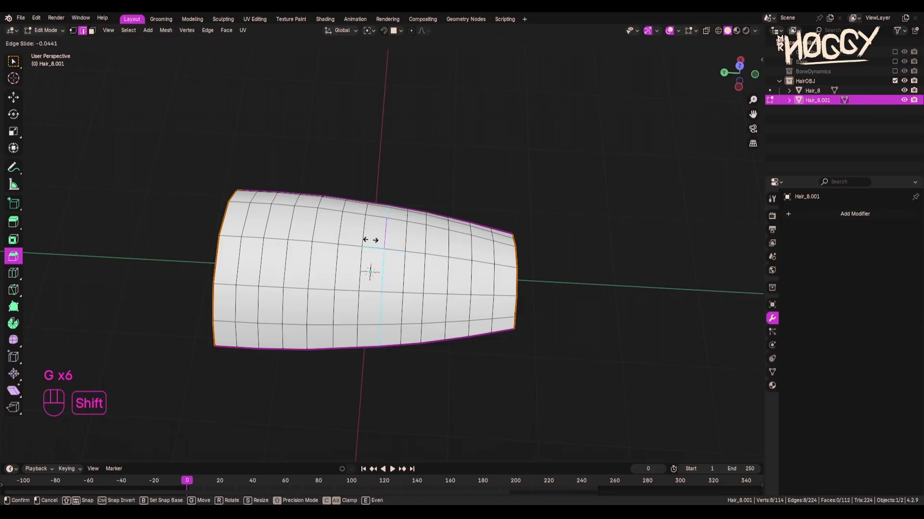
left_click(371, 239, "shift")
left_click(445, 156)
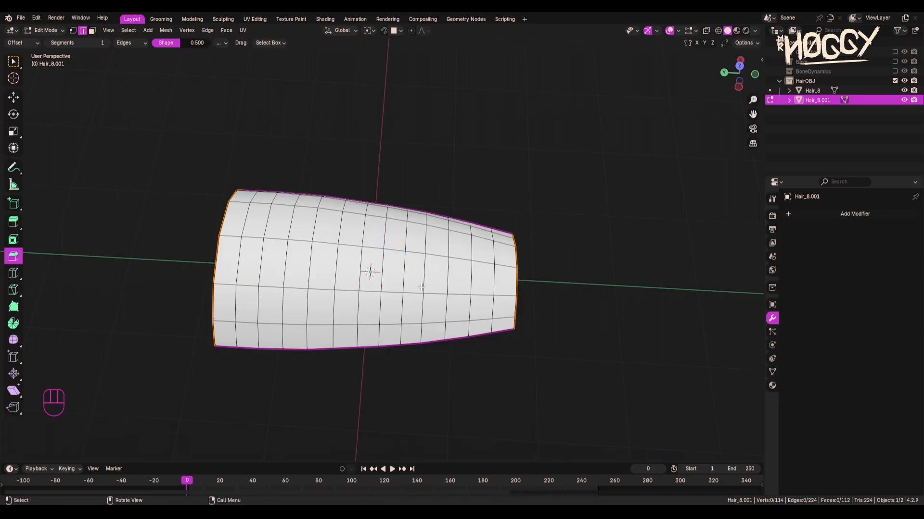
Try adding one centred loop cut directly beside each end rim of the segment.
key("ctrl+r")
double_click(229, 235)
key("ctrl+r")
left_click(505, 273)
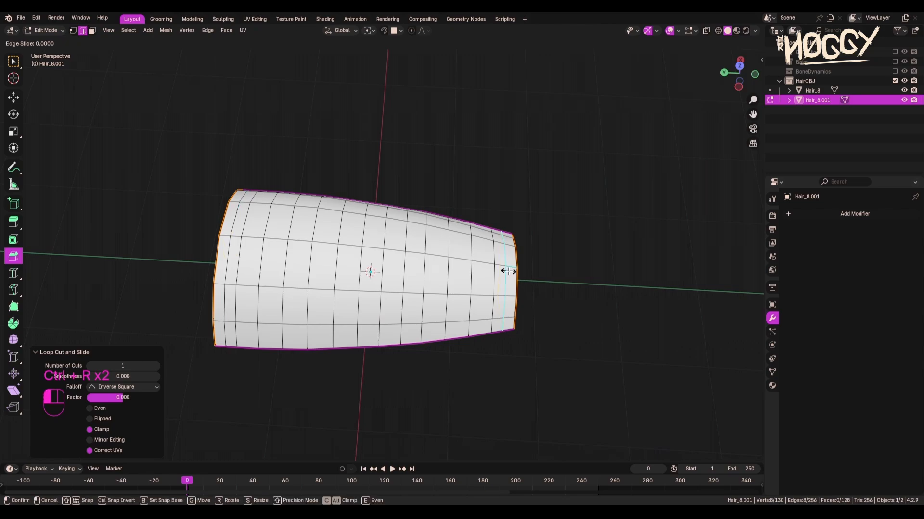
left_click(507, 268)
Return to Object Mode and rename the duplicated mesh object to Hair_16.
middle_click_drag(507, 268, 583, 313)
key("Tab")
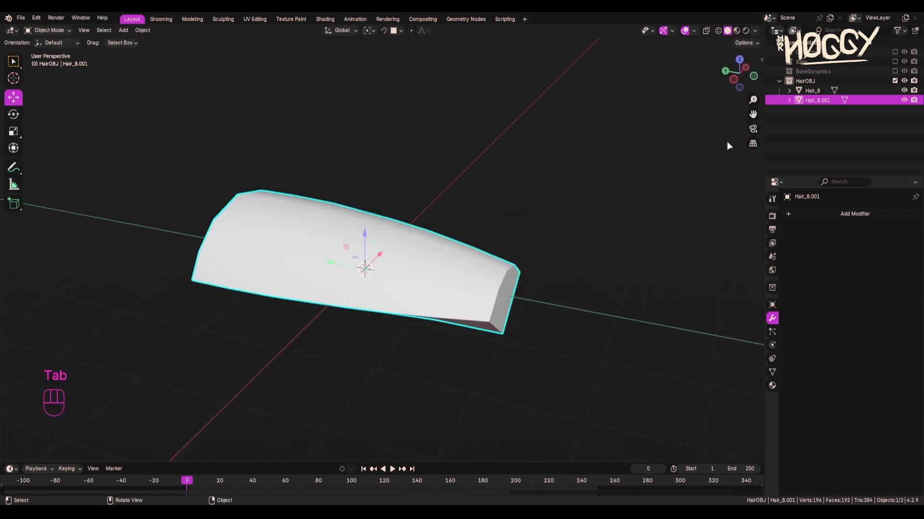
double_click(819, 100)
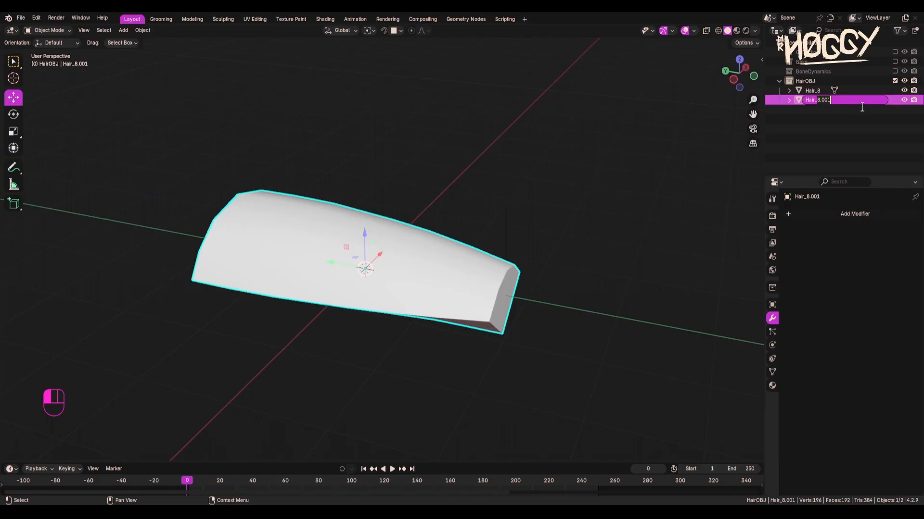
type("Hair_16")
key("Return")
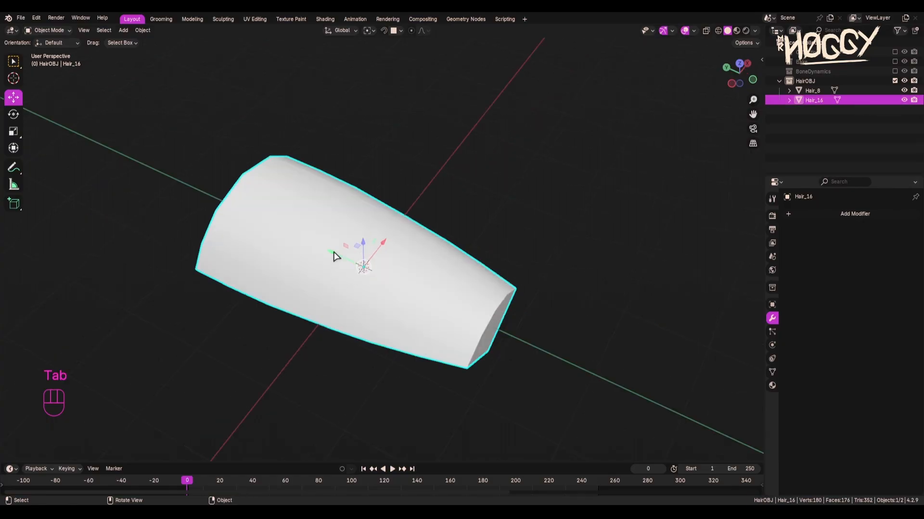
Duplicate Hair_16 in place and rename the copy to Hair_24.
key("shift+d")
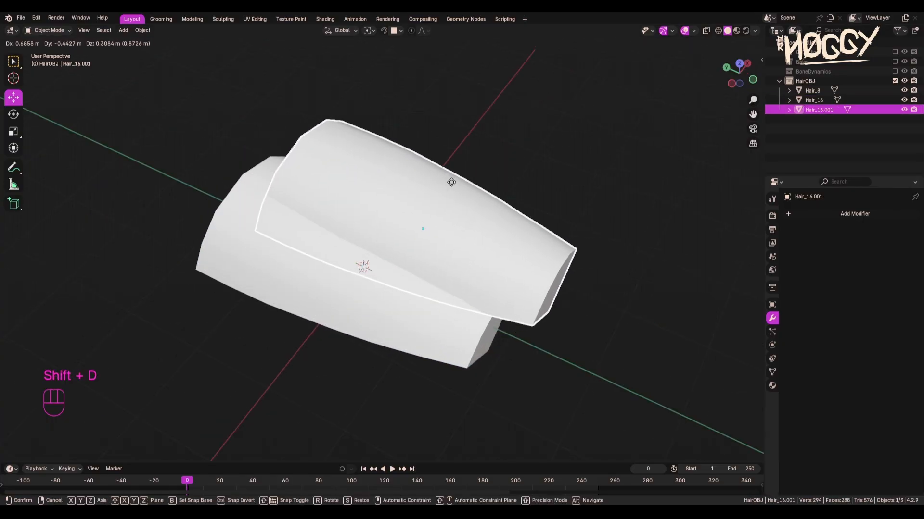
right_click(453, 185)
double_click(819, 110)
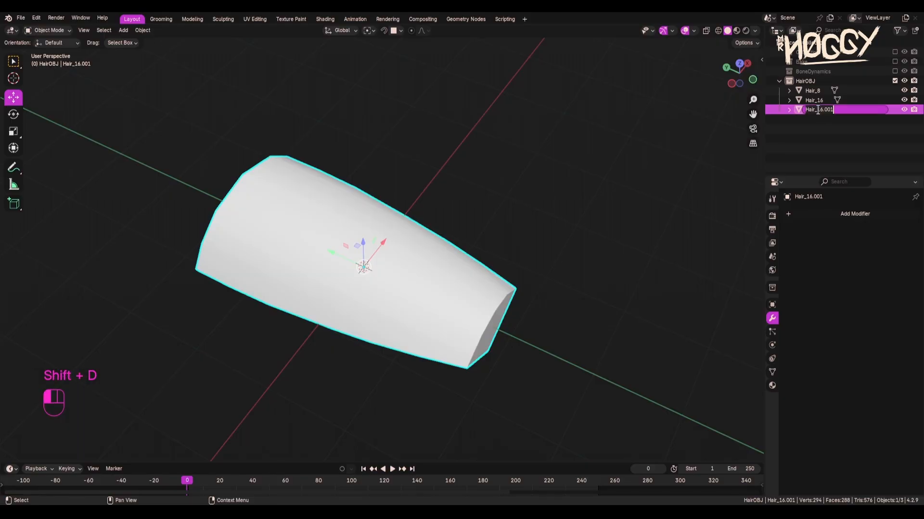
type("Hair_24")
key("Return")
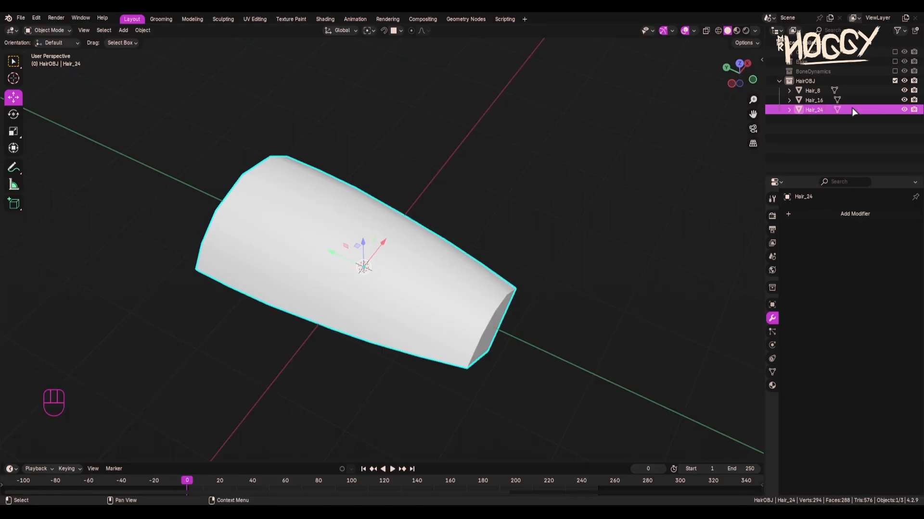
Enter Edit Mode on Hair_24 and add one centred loop cut in the outermost gap at each end.
key("Tab")
middle_click_drag(291, 232, 315, 237)
key("ctrl+r")
left_click(230, 212)
right_click(231, 212)
key("ctrl+r")
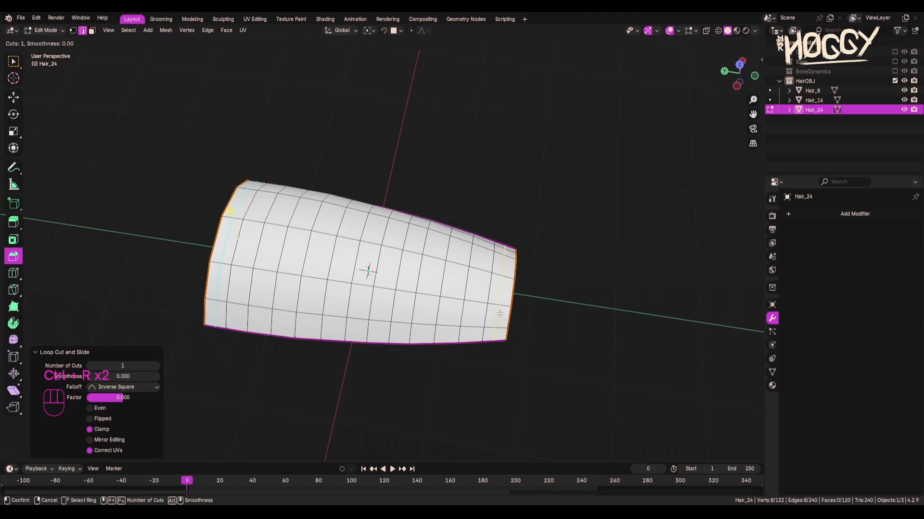
left_click(499, 310)
right_click(498, 311)
Add one centred loop cut in the second original gap from each end of Hair_24.
mouse_move(297, 272)
middle_mouse_down()
mouse_move(320, 266)
mouse_move(306, 264)
middle_mouse_up()
key("ctrl+r")
left_click(271, 258)
right_click(271, 257)
key("ctrl+r")
left_click(497, 254)
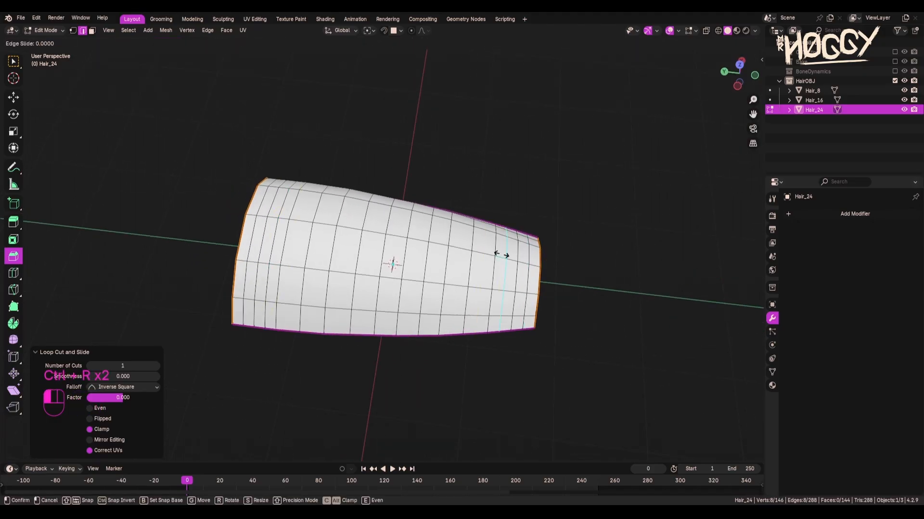
right_click(497, 254)
Add centred loop cuts in the third and fourth original gaps from each end of Hair_24.
key("ctrl+r")
left_click(300, 246)
right_click(299, 245)
left_click(469, 247)
right_click(469, 248)
Slide the cross loops at the inner edge of Hair_24's dense wide-end band to smooth the transition in spacing.
left_click(332, 255, "alt")
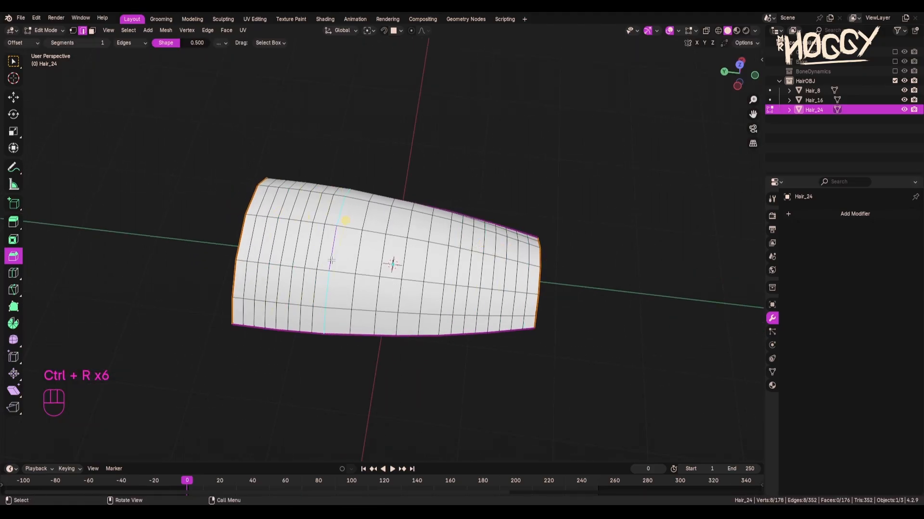
key("g")
key("g")
left_click(347, 249)
left_click(321, 246, "alt")
key("g")
key("g")
left_click(364, 245)
left_click(327, 246)
Slide the loop beside the dense narrow-end band and the two loops around the origin toward the wide end.
left_click(444, 268, "alt")
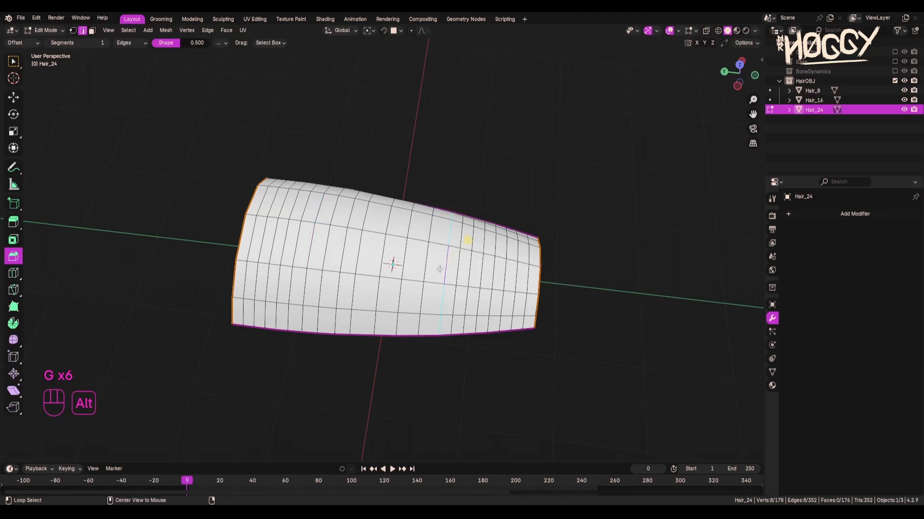
key("g")
key("g")
left_click(419, 265)
left_click(380, 254, "alt")
key("g")
key("g")
left_click(359, 252)
left_click(403, 257, "alt")
left_click(370, 257)
Slide the two cross loops between the origin and the dense narrow-end band toward the wide end to even their gaps.
left_click(427, 261, "alt")
key("g")
key("g")
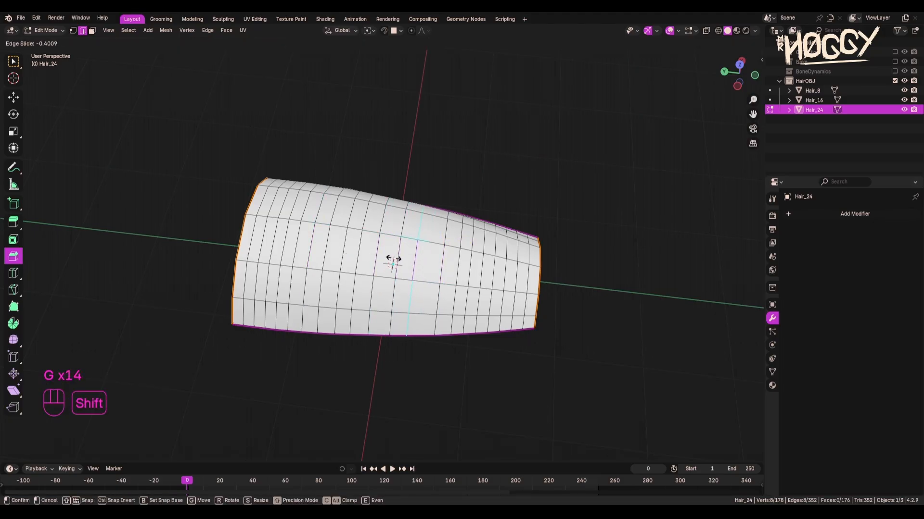
left_click(389, 260)
left_click(439, 274, "alt")
key("g")
key("g")
left_click(416, 273)
left_click(457, 272, "alt")
Slide the two cross loops just on the wide-end side of the origin slightly toward the narrow end.
left_click(378, 259, "alt")
key("g")
key("g")
left_click(390, 260)
left_click(357, 256, "alt")
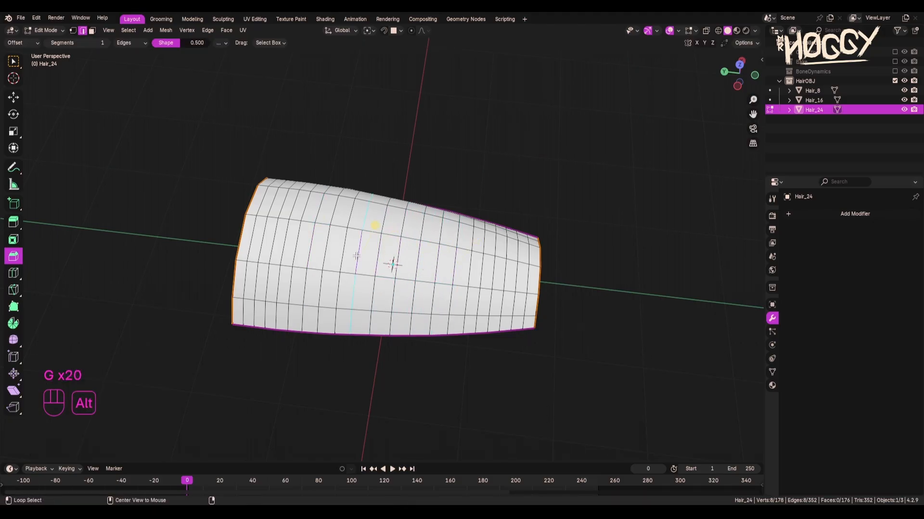
key("g")
key("g")
left_click(373, 256)
Return to Object Mode and duplicate Hair_24 in place.
key("Tab")
middle_click_drag(625, 321, 598, 316)
key("shift+d")
right_click(542, 244)
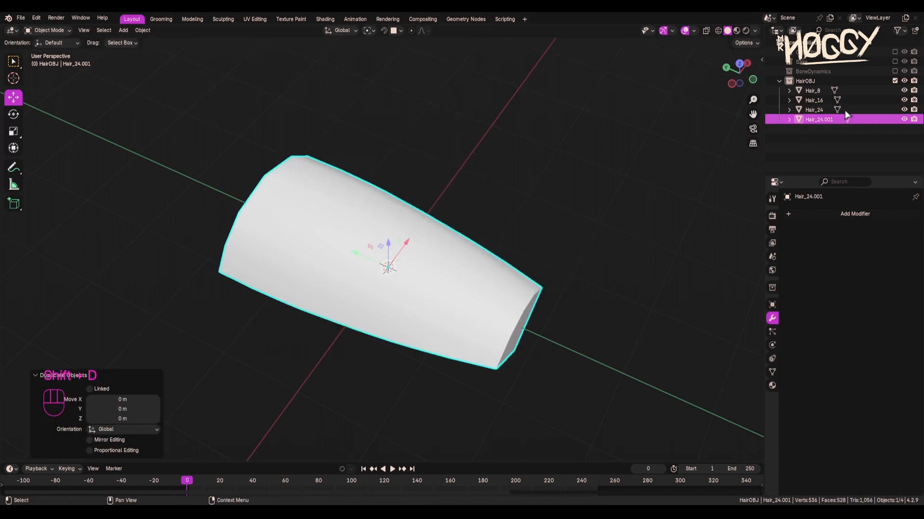
Rename the duplicate of Hair_24 to Hair_32.
double_click(855, 117)
key("BackSpace")
key("BackSpace")
key("BackSpace")
key("BackSpace")
key("BackSpace")
key("BackSpace")
type("32")
key("Return")
Enter Edit Mode on Hair_32 and add eight centred loop cuts across the wider gaps in its middle section.
key("Tab")
middle_click_drag(505, 192, 599, 180)
middle_click_drag(332, 302, 314, 304)
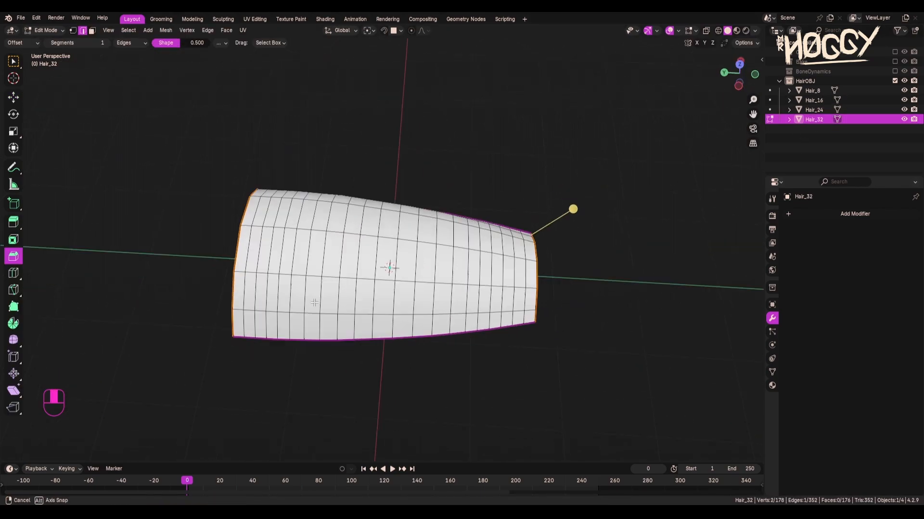
key("ctrl+r")
double_click(368, 236)
key("ctrl+r")
double_click(425, 240)
key("ctrl+r")
double_click(352, 233)
key("ctrl+r")
double_click(317, 231)
Edge-slide one loop in the wide half and two loops in the narrow half of Hair_32 to even out their spacing.
key("g")
key("g")
left_click(319, 217)
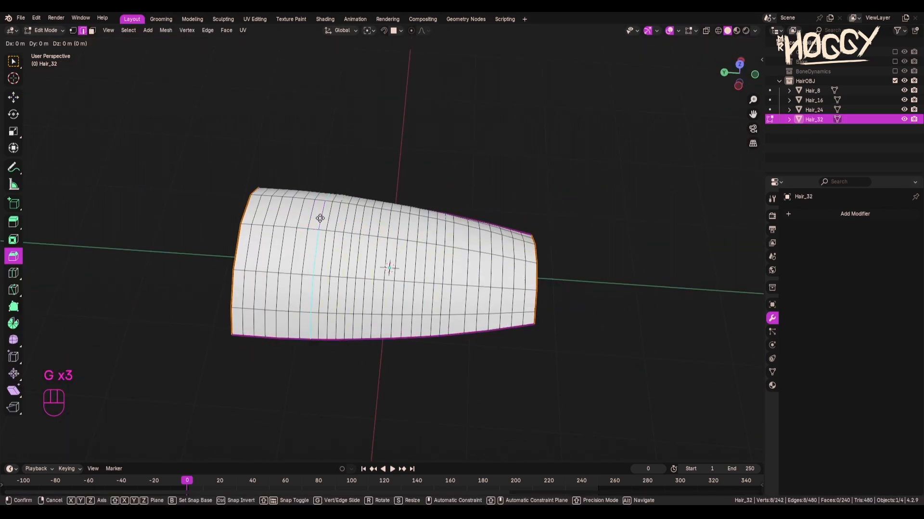
left_click(471, 239, "alt")
key("g")
key("g")
left_click(457, 239, "alt")
key("g")
key("g")
key("g")
key("g")
Edge-slide the cross loops just past the origin on Hair_32's narrow-end side to balance the neighbouring gaps.
left_click(424, 231, "alt")
key("g")
key("g")
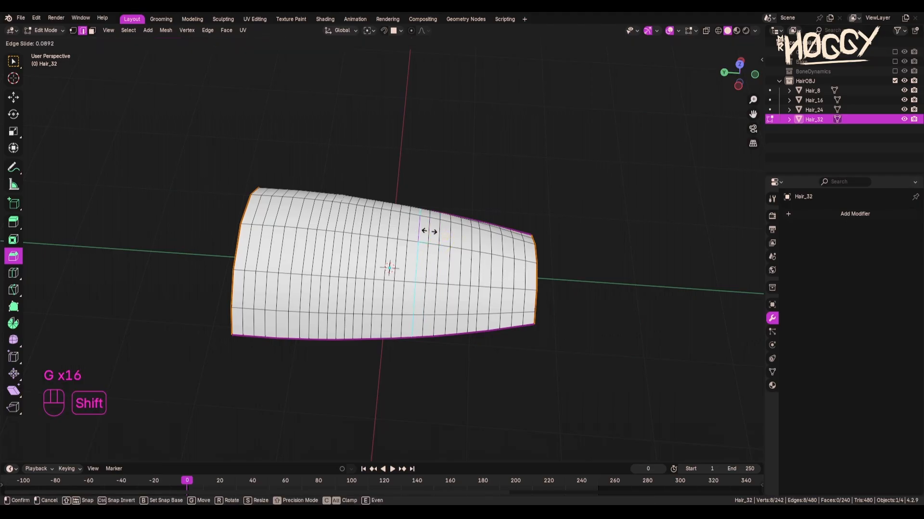
left_click(428, 232)
left_click(423, 235, "alt")
key("g")
key("g")
left_click(544, 250)
Edge-slide two cross loops close to the narrow end of Hair_32 to equalise the gaps there.
left_click(517, 245, "alt")
key("g")
key("g")
left_click(526, 245)
left_click(481, 243, "alt")
key("g")
key("g")
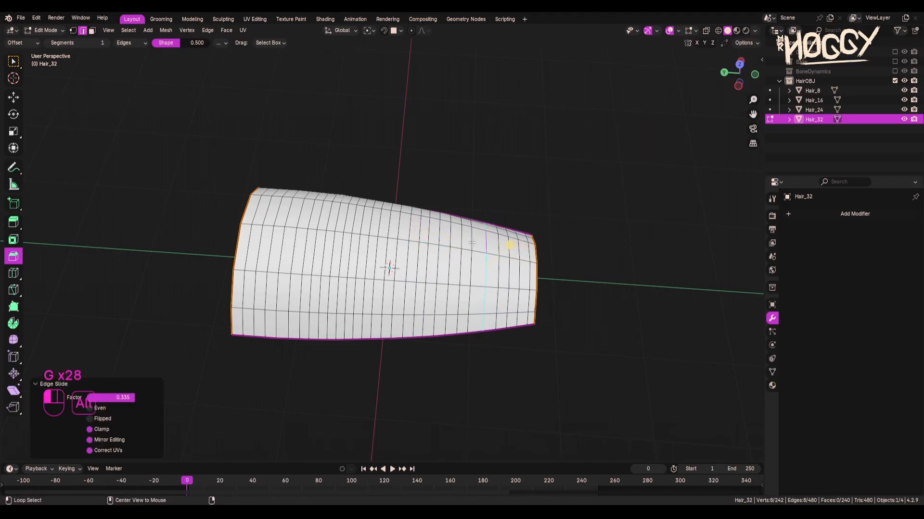
Edge-slide the cross loop midway between the origin and the narrow end of Hair_32, and clear the selection.
left_click(471, 239, "alt")
key("g")
key("g")
key("g")
key("g")
left_click(447, 232)
left_click(413, 181)
Edge-slide several cross loops across the wide half of Hair_32 to even out their spacing.
left_click(288, 260, "alt")
key("g")
key("g")
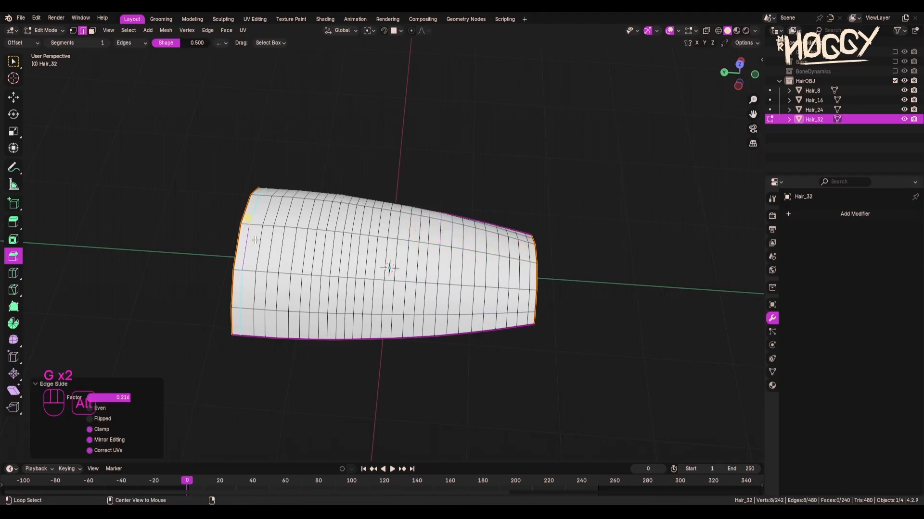
left_click(321, 245, "alt")
key("g")
key("g")
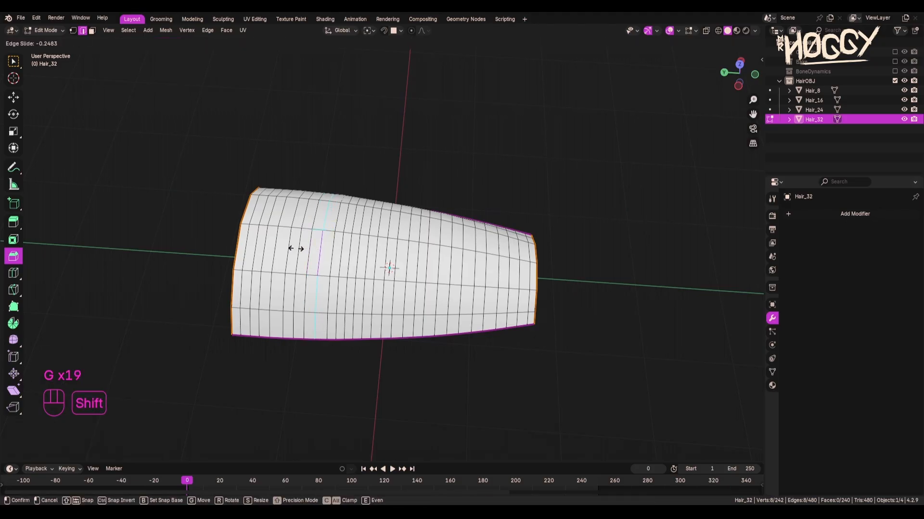
left_click(295, 248)
left_click(332, 246, "alt")
key("g")
key("g")
left_click(327, 246)
Add one centred loop cut beside the wide end and one beside the narrow end of Hair_32.
left_click(531, 262, "alt")
left_click(308, 181)
key("ctrl+r")
double_click(252, 219)
key("ctrl+r")
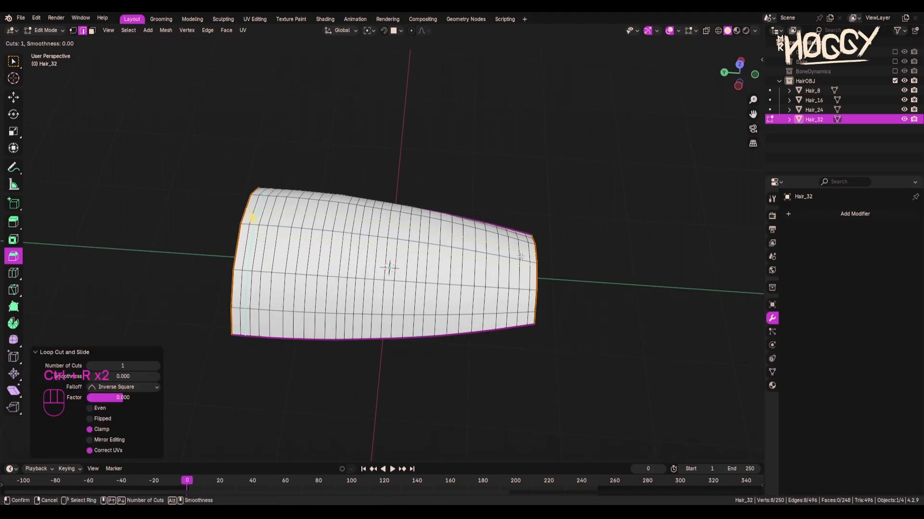
double_click(525, 264)
Edge-slide the cross loops nearest both ends of Hair_32 to equalise the end gaps, and leave Edit Mode.
left_click(253, 219, "alt")
key("g")
key("g")
left_click(246, 217, "alt")
key("g")
key("g")
left_click(523, 260, "alt")
key("g")
key("g")
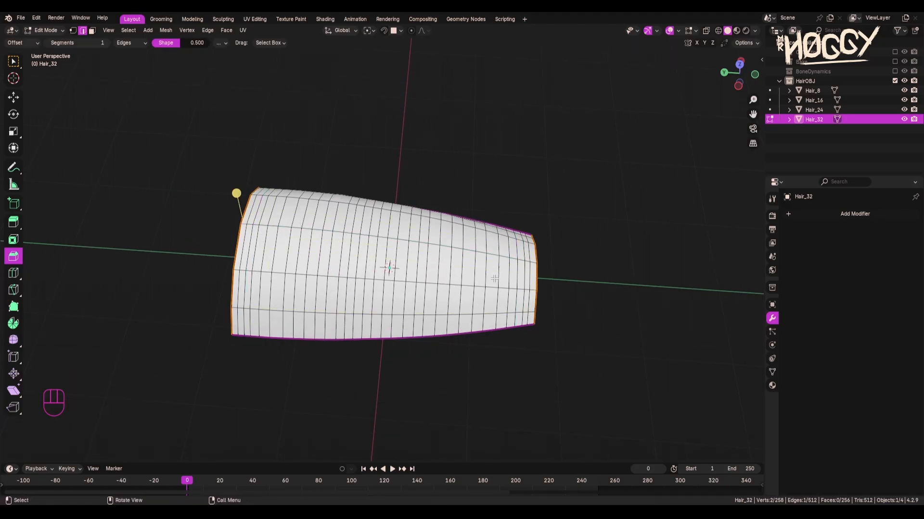
left_click(531, 261, "ctrl")
key("Tab")
Move Hair_8, Hair_24 and Hair_32 away from Hair_16 to view the four segments side by side.
middle_click_drag(580, 215, 201, 318)
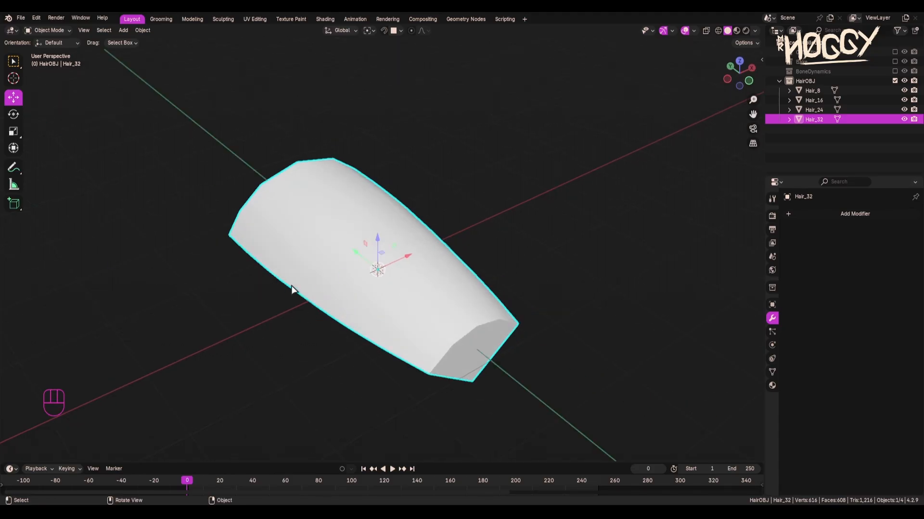
middle_click_drag(309, 234, 433, 251)
left_click(519, 274)
left_click(821, 93)
key("g")
left_click(482, 255)
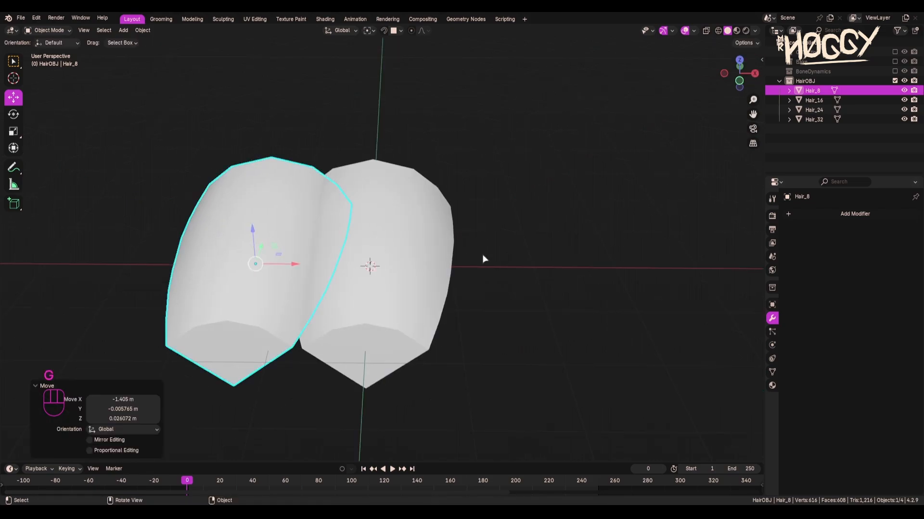
left_click(395, 253)
key("g")
left_click(565, 251)
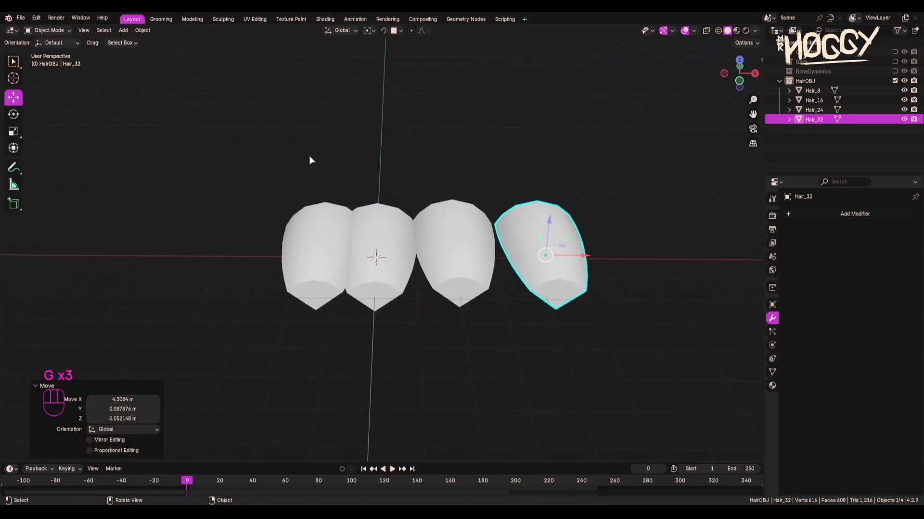
middle_click_drag(309, 160, 540, 231)
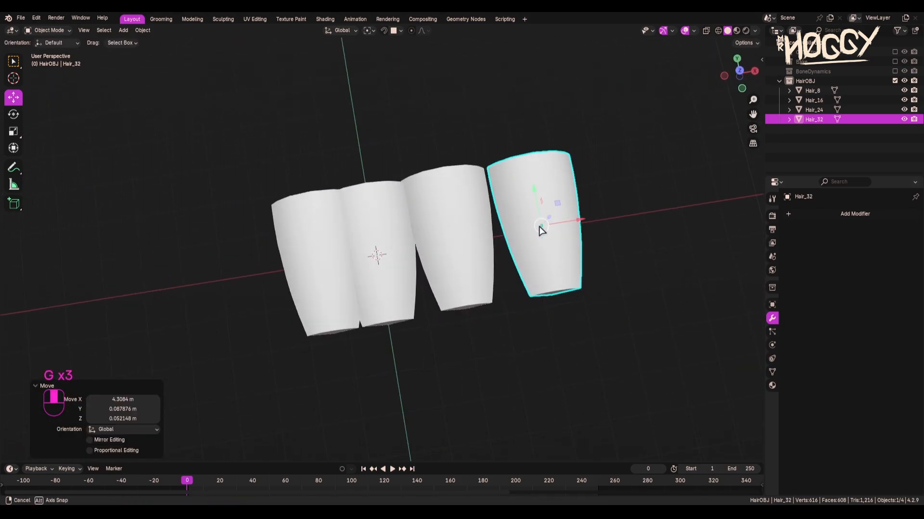
Undo the moves that spread the hair segments apart.
key("ctrl+z")
key("ctrl+z")
key("ctrl+z")
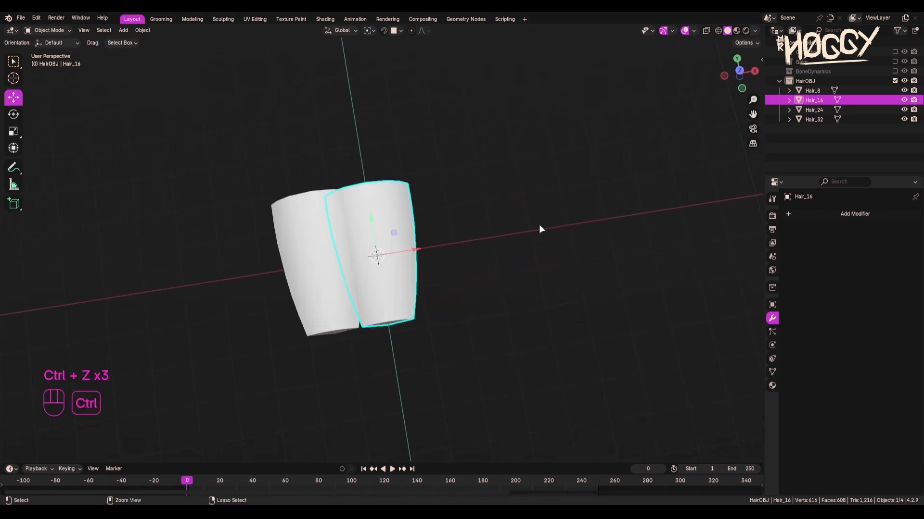
key("ctrl+z")
key("ctrl+z")
Select the full geometry of all four hair segments in Edit Mode and move it about -1.64 m along Y.
middle_click_drag(474, 237, 556, 175)
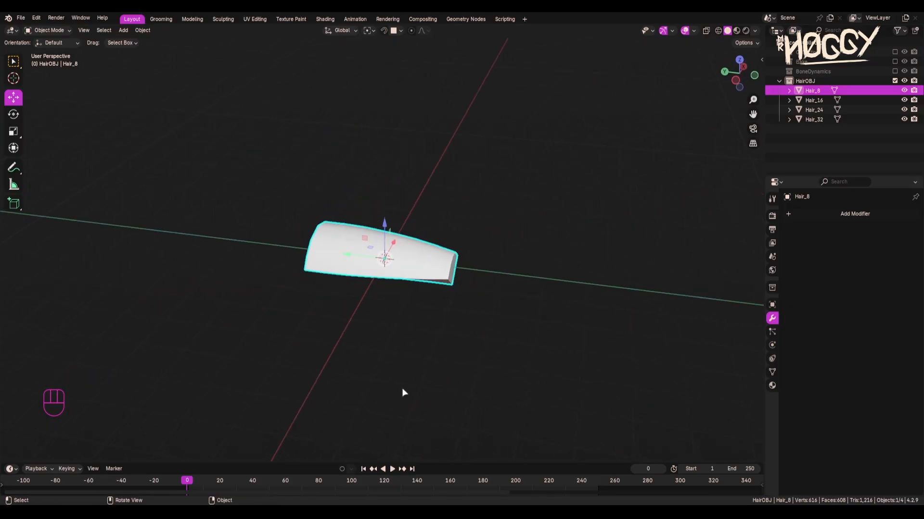
middle_click_drag(403, 393, 416, 400)
scroll(416, 400, "up", 3)
left_click(487, 401)
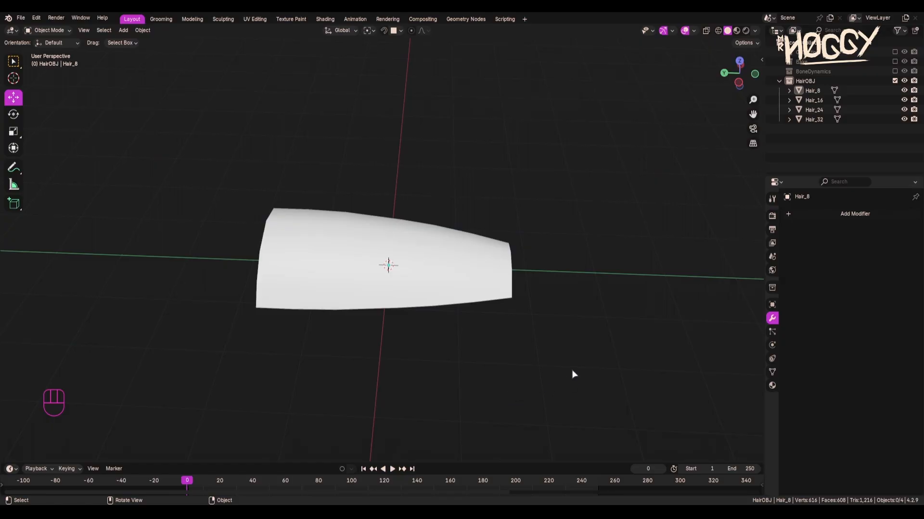
left_click_drag(570, 361, 208, 154)
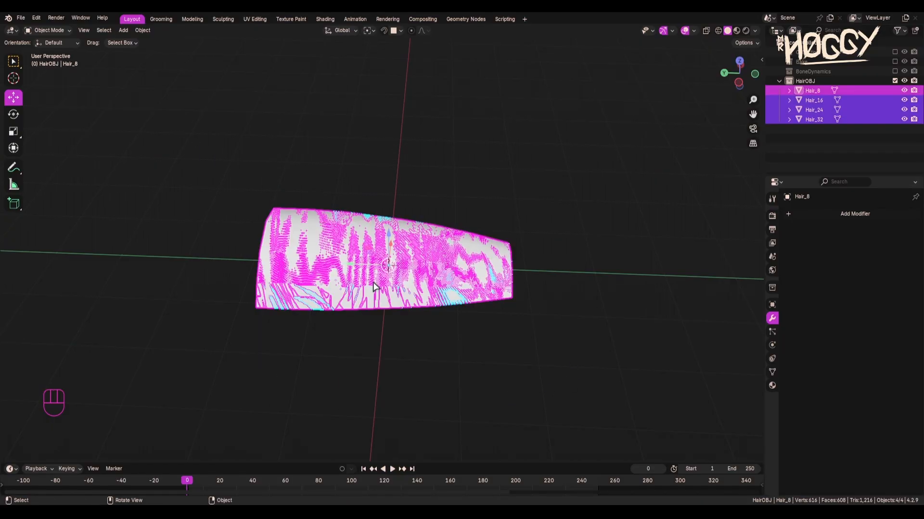
key("Tab")
key("a")
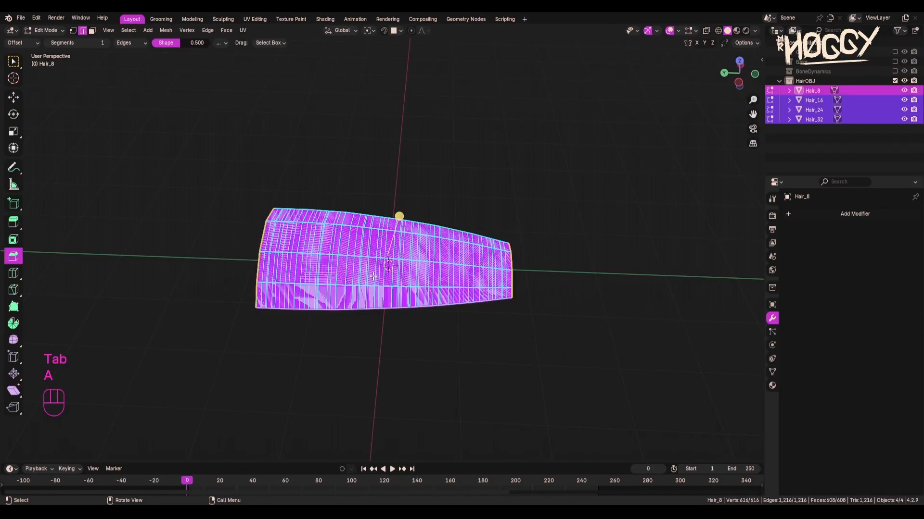
left_click(13, 98)
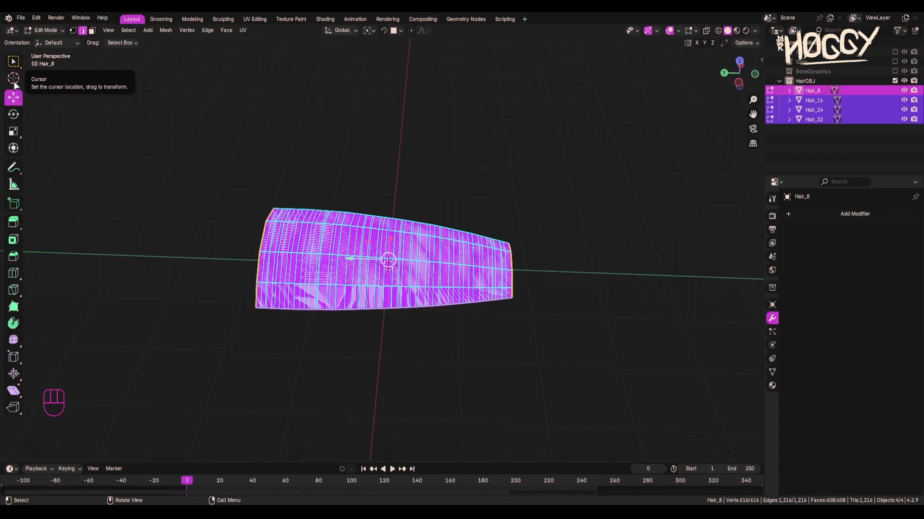
key("g")
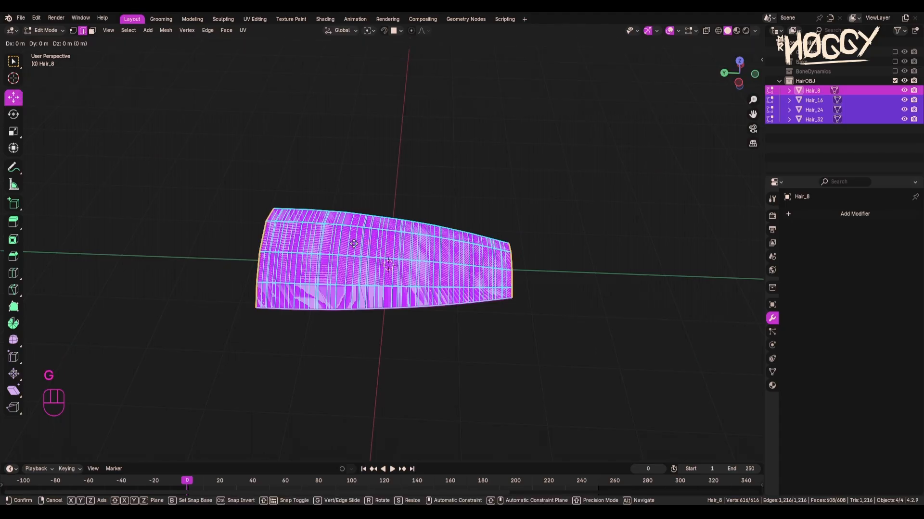
key("y")
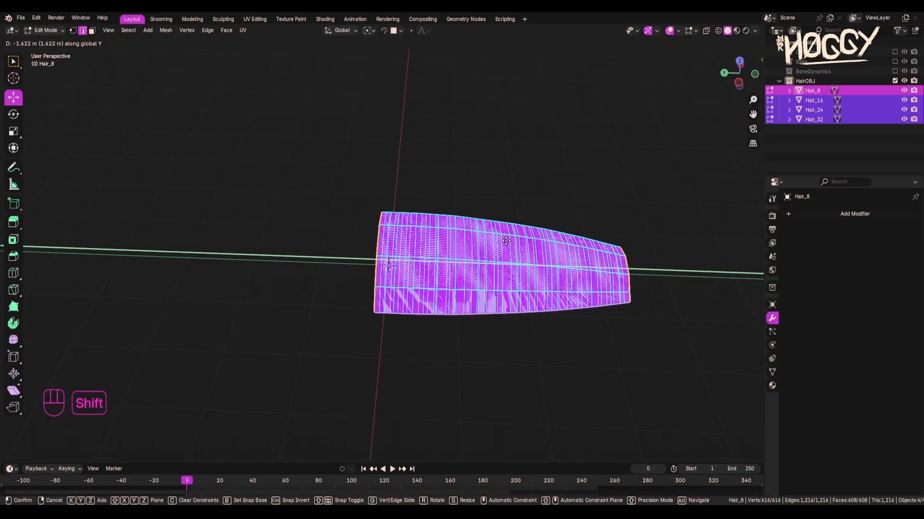
left_click(467, 240)
In top view, nudge all the hair geometry about 0.044 m along Y so the origin sits just inside the wide end.
middle_click_drag(467, 241, 501, 233)
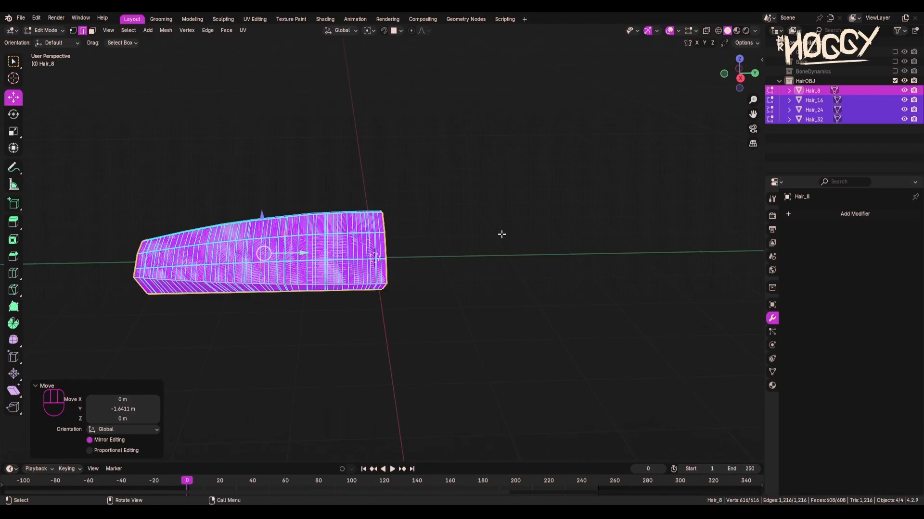
key("KP_7")
key("g")
key("y")
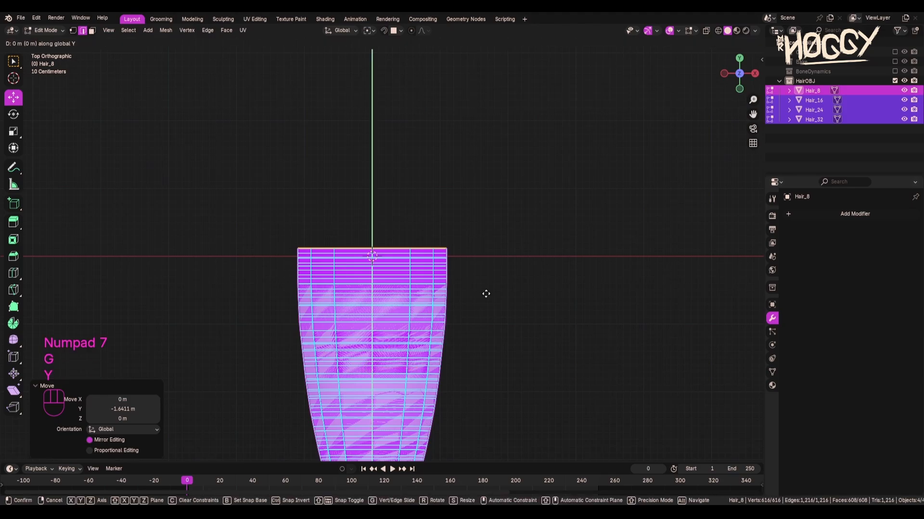
left_click(532, 266)
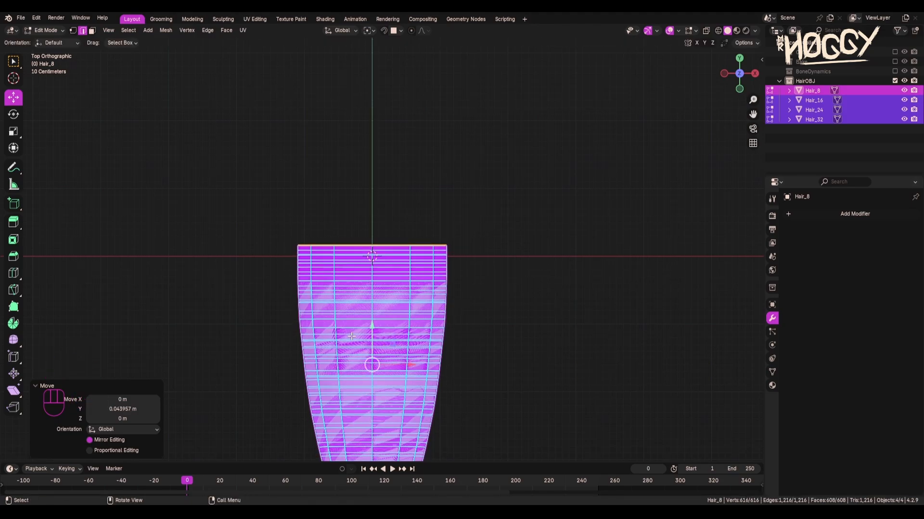
In right side view, raise all the hair geometry about 0.228 m along Z.
middle_click_drag(352, 336, 540, 233)
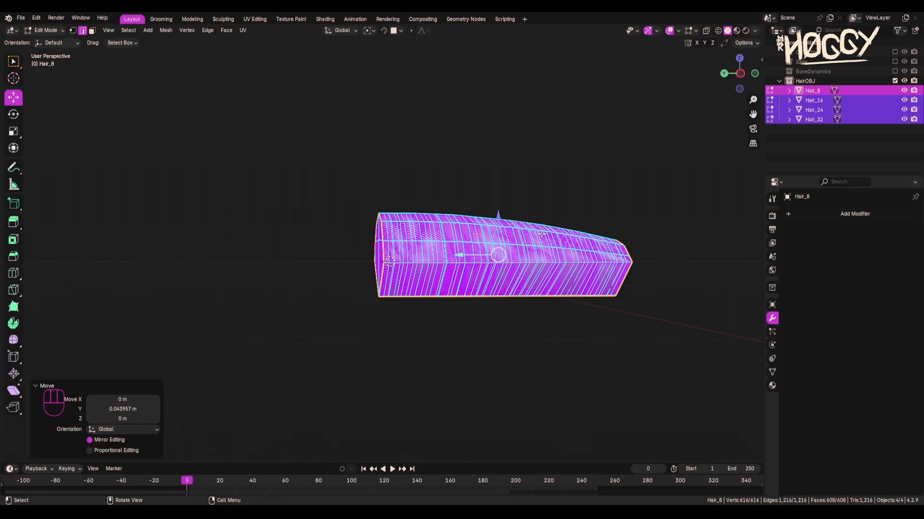
key("KP_1")
key("KP_3")
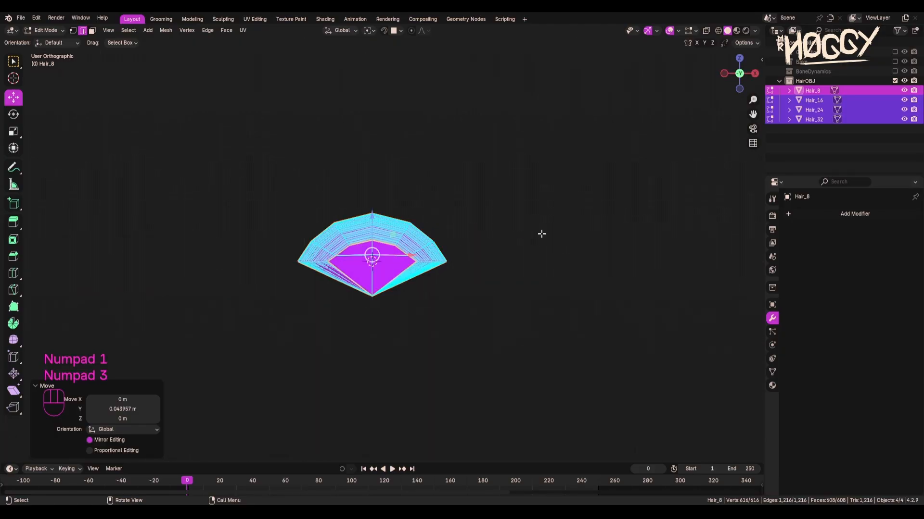
key("g")
key("z")
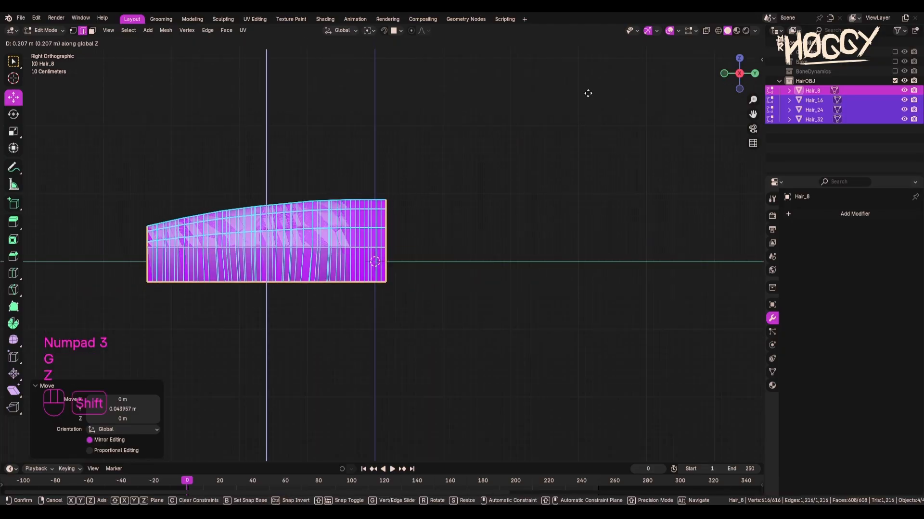
left_click(587, 84)
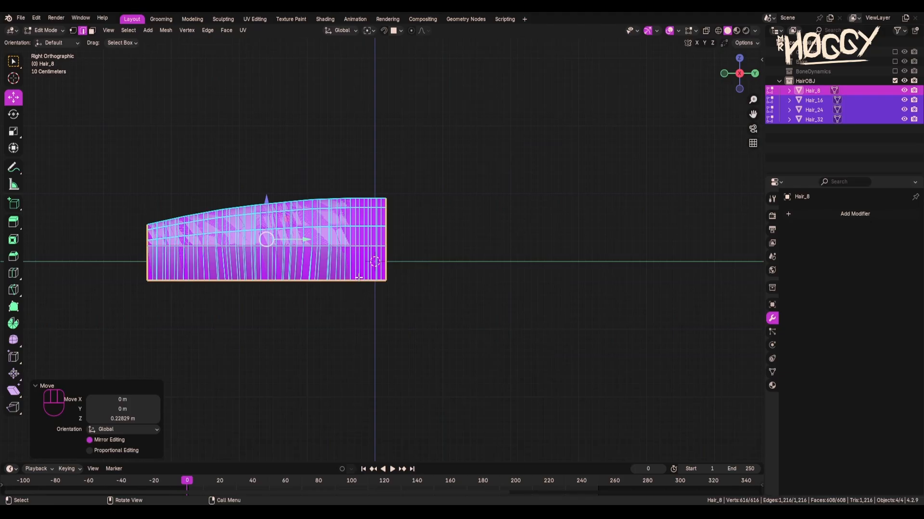
In top view, rotate all the hair geometry 180° about the Z axis.
middle_click_drag(354, 277, 368, 314)
key("KP_7")
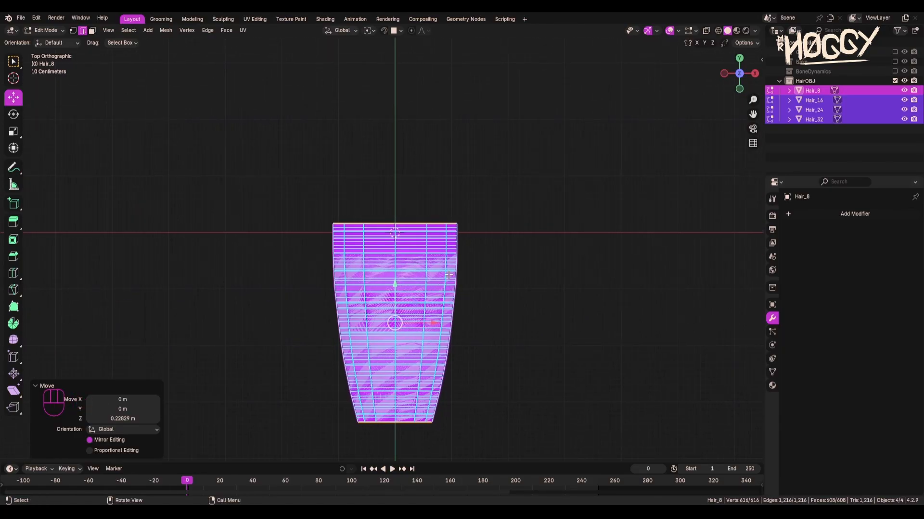
key("r")
key("z")
key("KP_1")
key("KP_8")
key("KP_0")
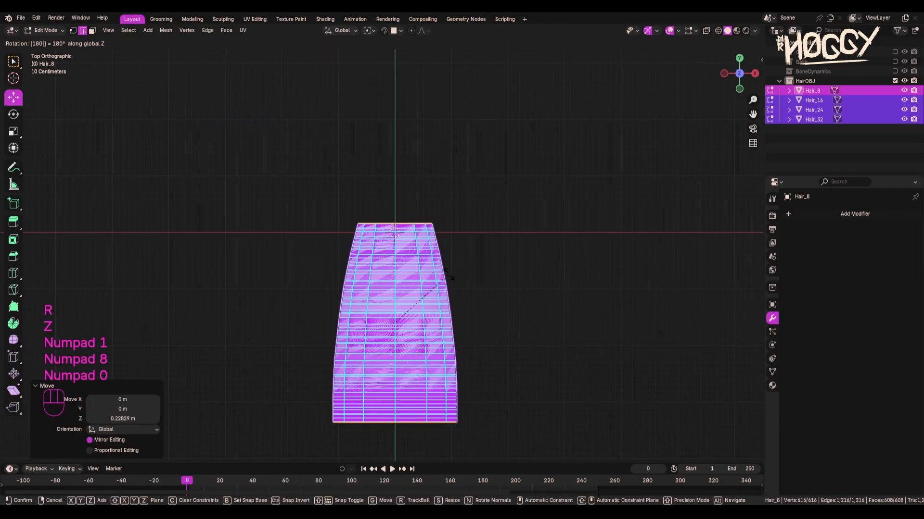
key("KP_Enter")
key("g")
key("z")
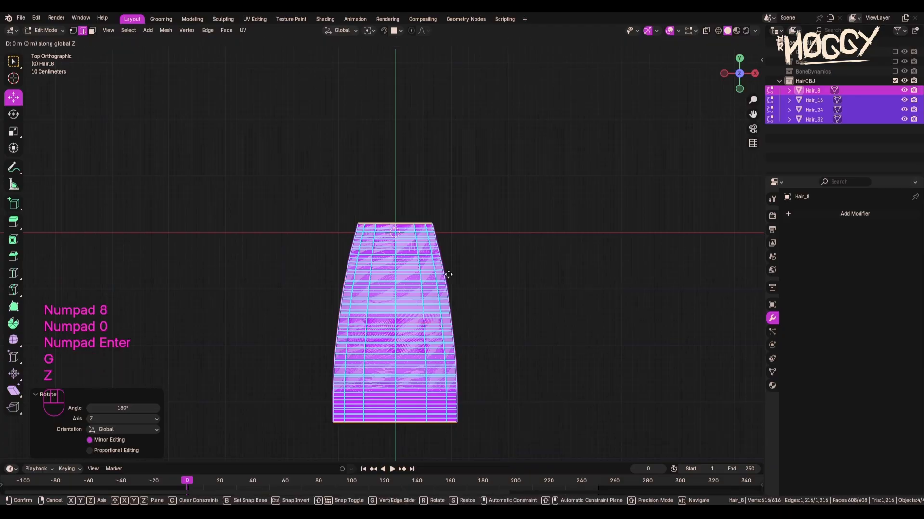
right_click(391, 319)
Move all the hair geometry about 3.23 m along Y to bring the wide end to the origin, then return to Object Mode.
key("g")
key("y")
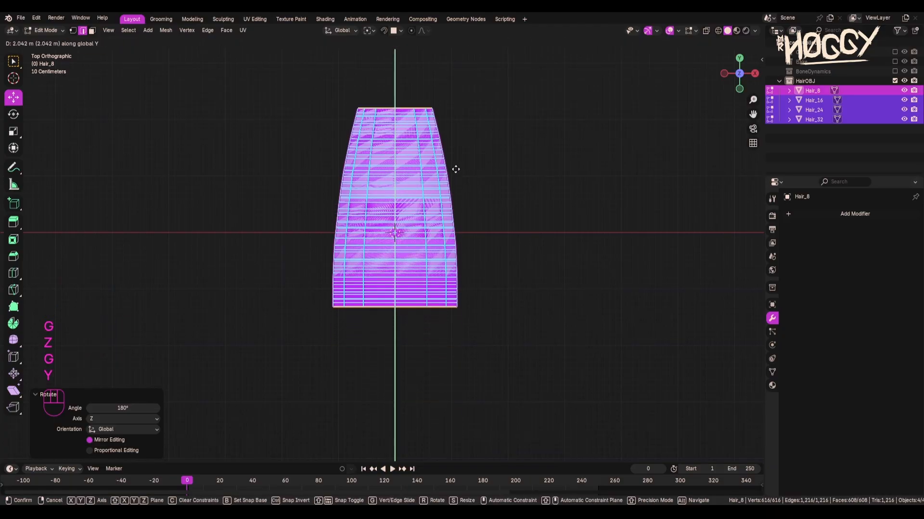
left_click(465, 129)
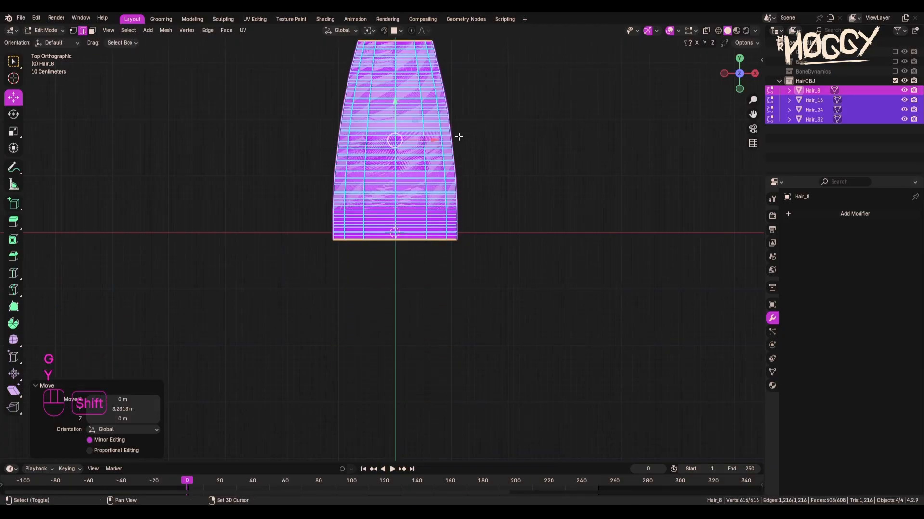
middle_click_drag(475, 126, 466, 303, "shift")
left_click(294, 332)
middle_click_drag(299, 405, 319, 339, "shift")
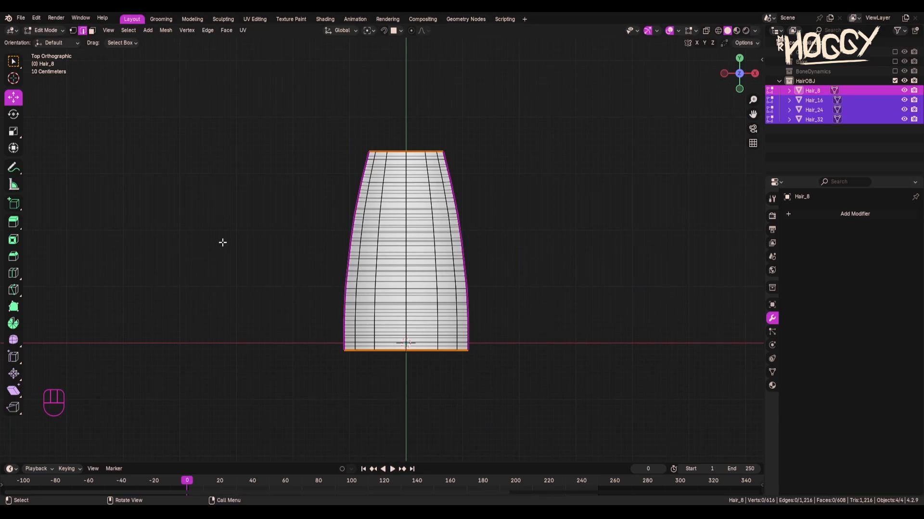
key("Tab")
middle_click_drag(352, 300, 19, 249)
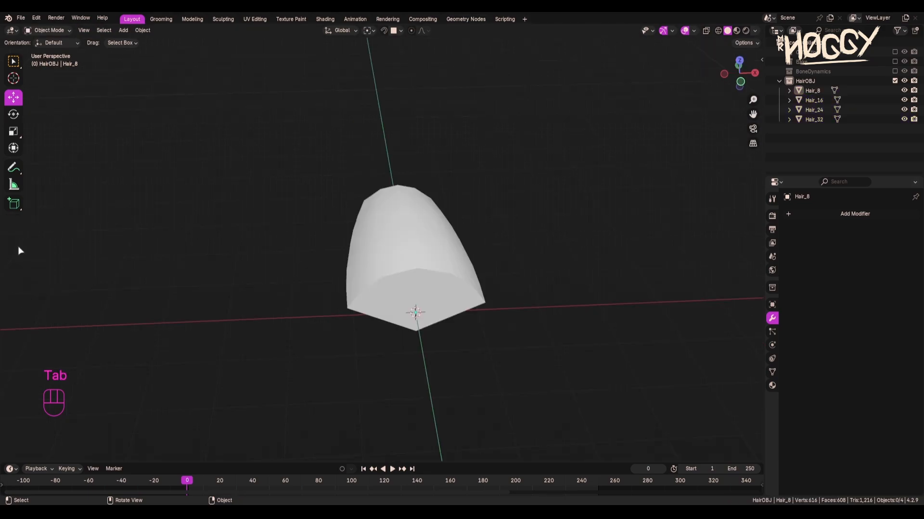
Select all four hair objects, Hair_8 to Hair_32, and export them.
left_click_drag(271, 102, 671, 410)
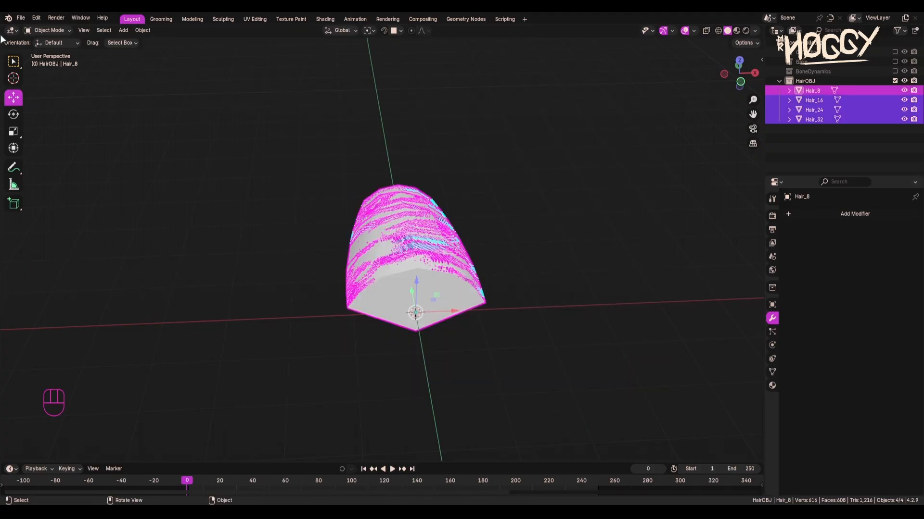
left_click(27, 17)
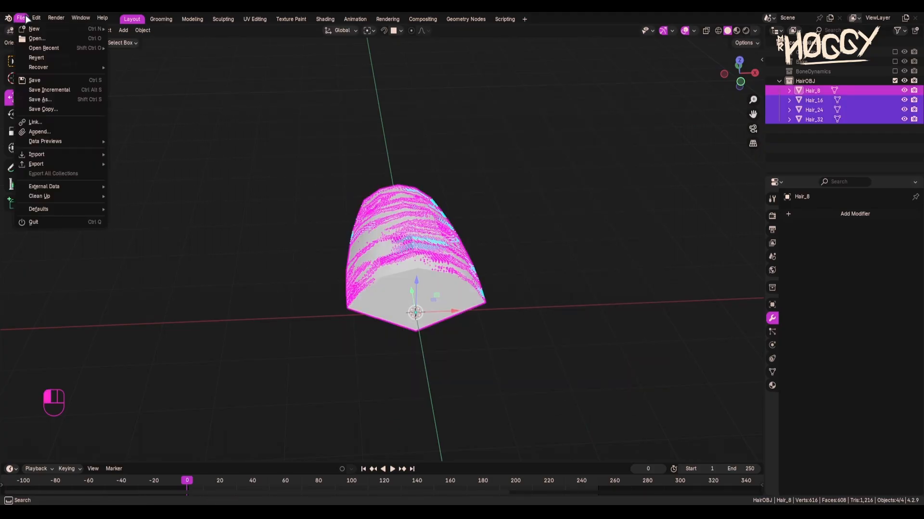
mouse_move(87, 164)
left_click(150, 250)
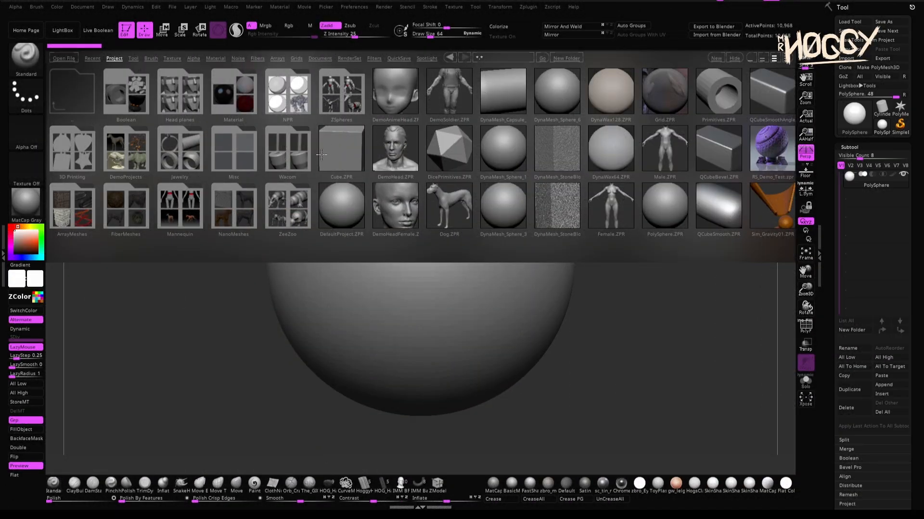
Switch to ZBrush, load DefaultProject.ZPR and import the exported hair segments.
double_click(338, 218)
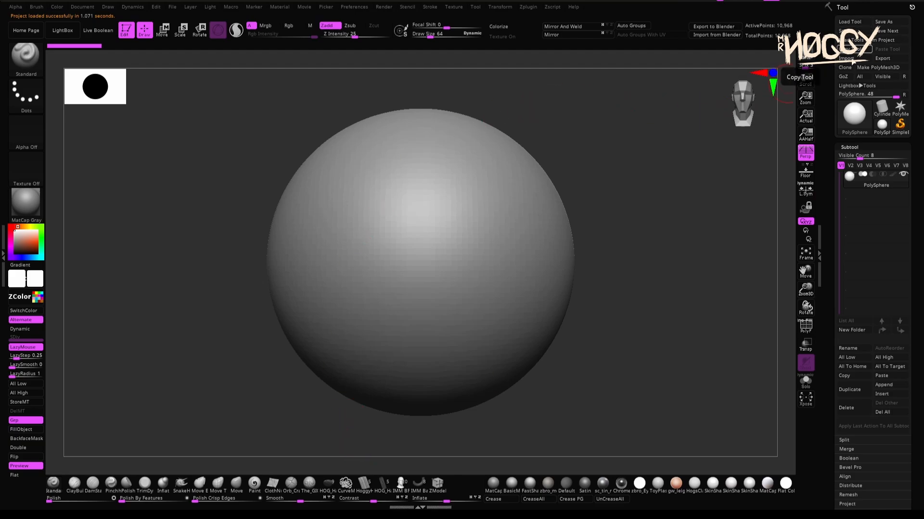
left_click(863, 64)
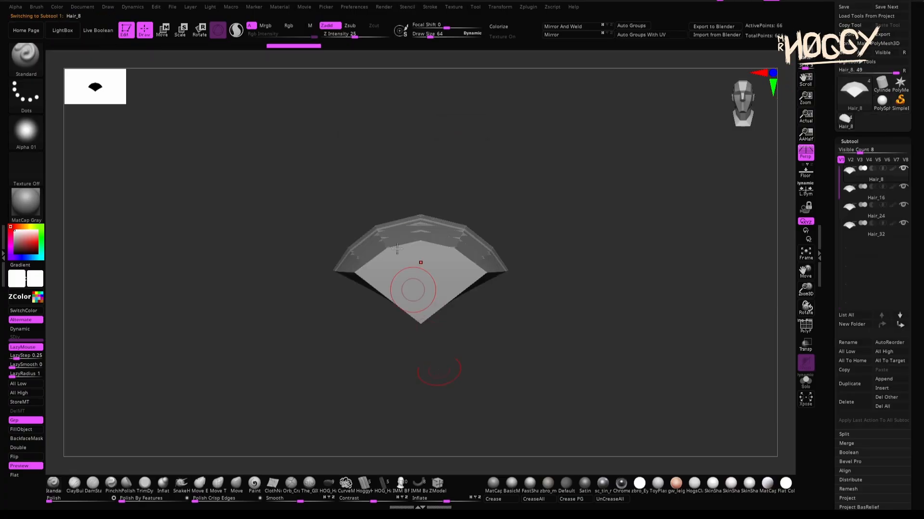
Create an InsertMultiMesh brush from all four hair subtools, Hair_8 to Hair_32.
left_click_drag(537, 317, 473, 312)
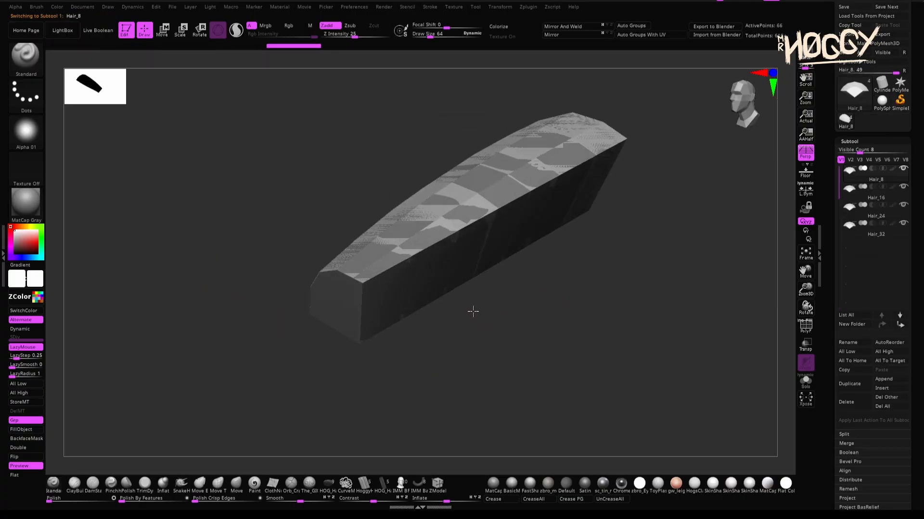
left_click_drag(443, 278, 444, 306)
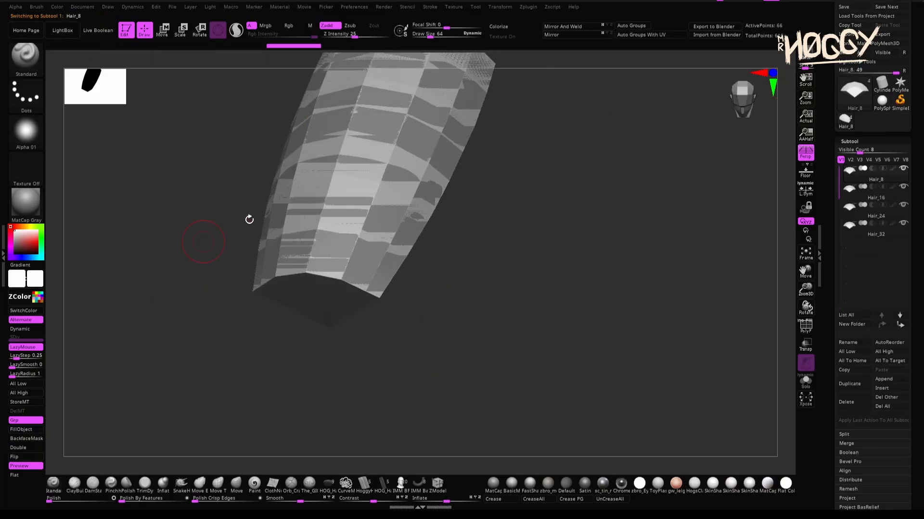
left_click_drag(331, 324, 353, 272)
left_click_drag(250, 283, 336, 311, "alt")
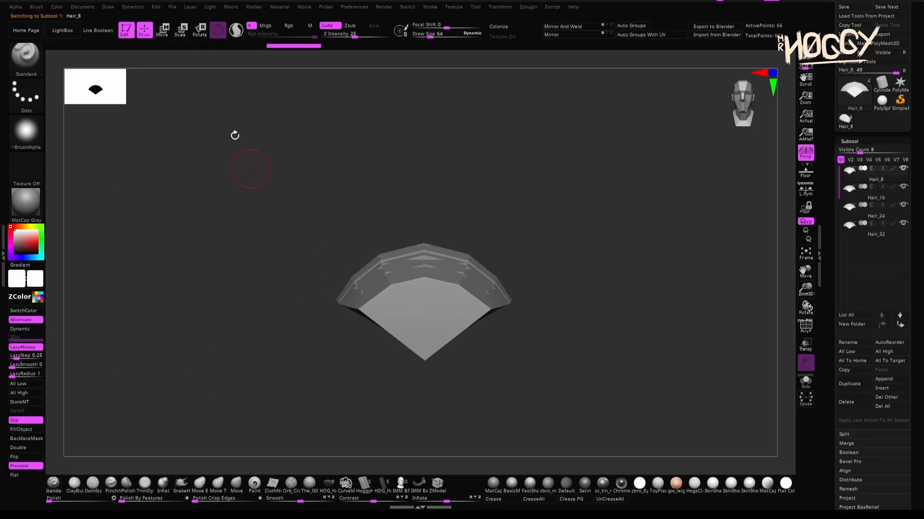
left_click(36, 6)
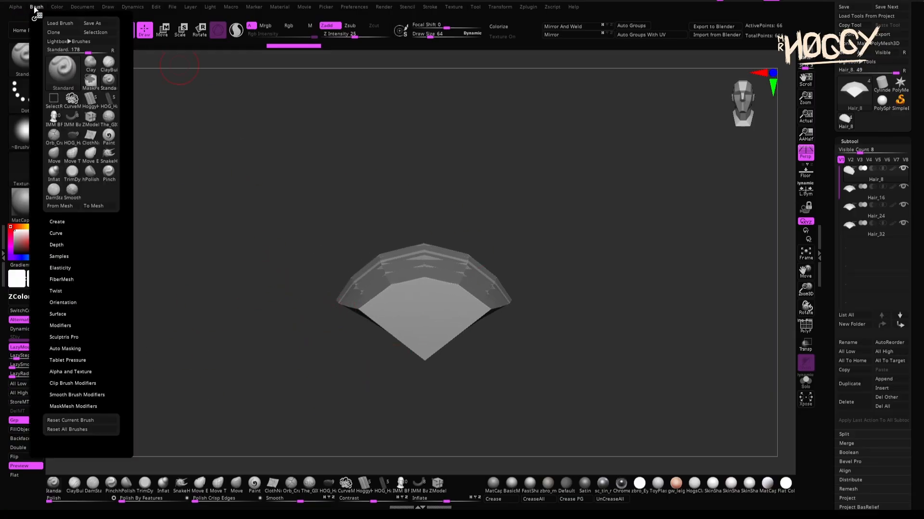
left_click(57, 221)
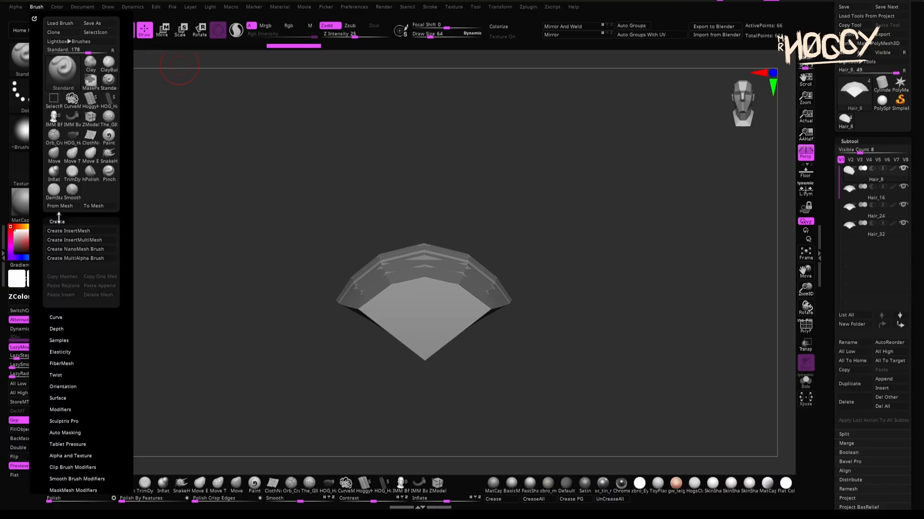
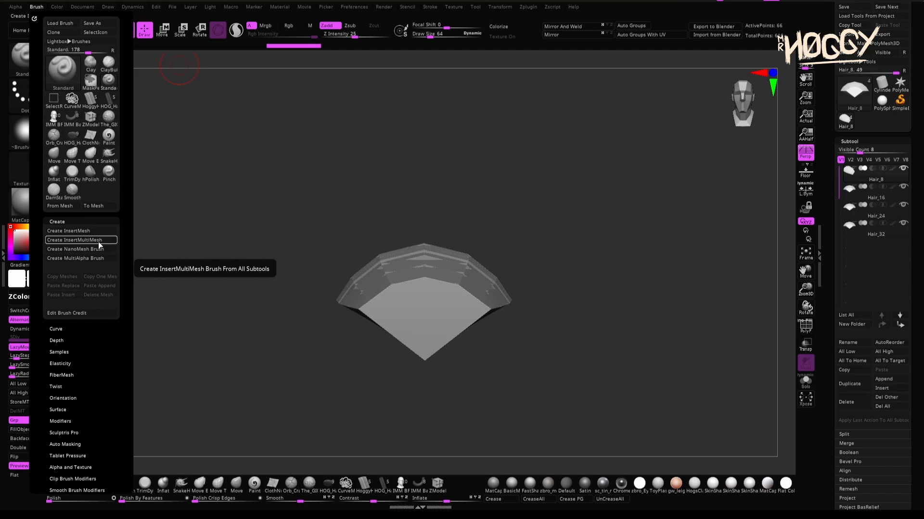
left_click(98, 241)
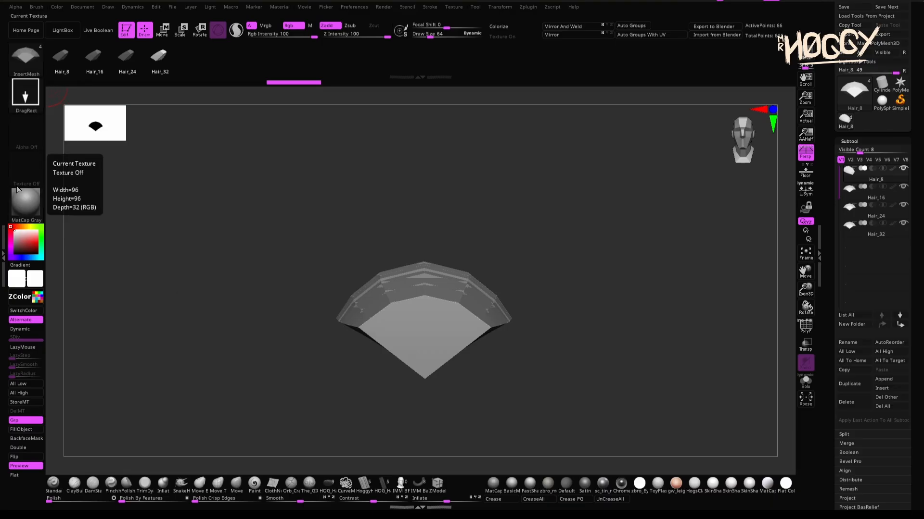
Append a Sphere3D subtool to the hair segments and make it the active subtool.
left_click(883, 379)
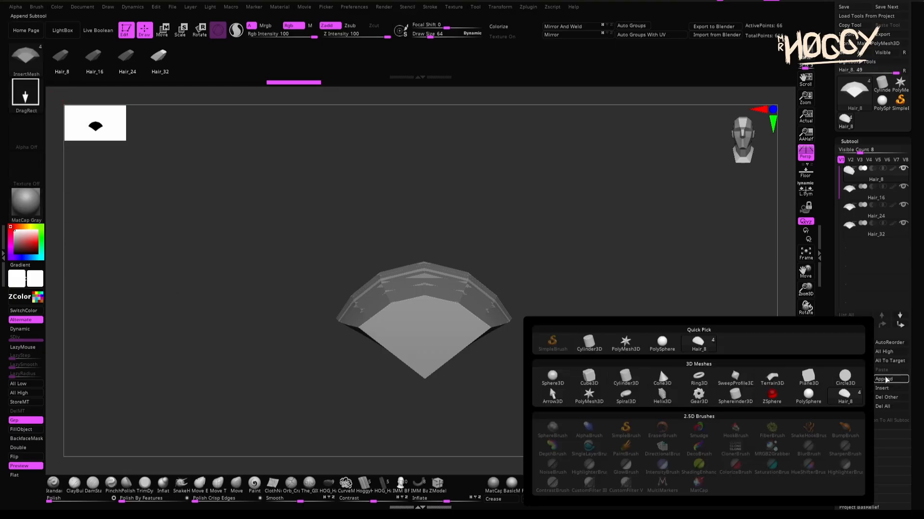
left_click(552, 377)
left_click(866, 252)
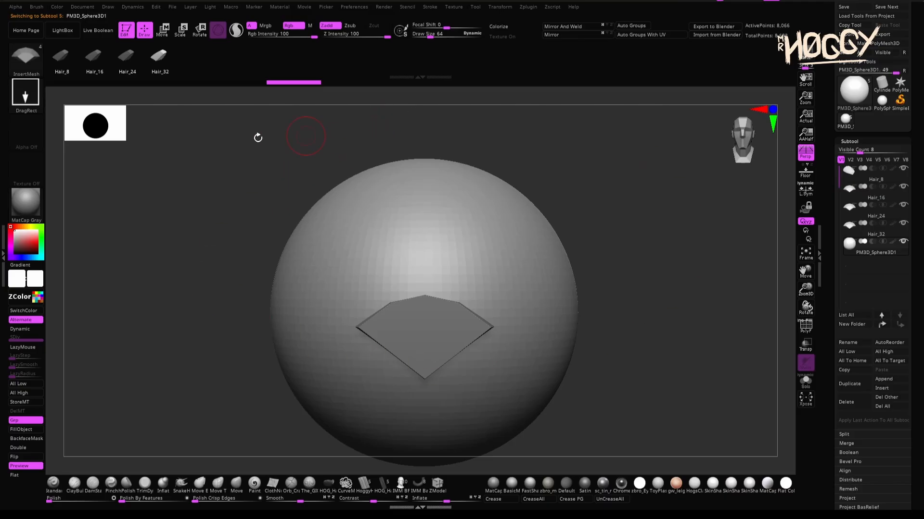
Insert a Hair_8 segment and a Hair_16 segment on the sphere's surface with the new brush.
left_click(61, 56)
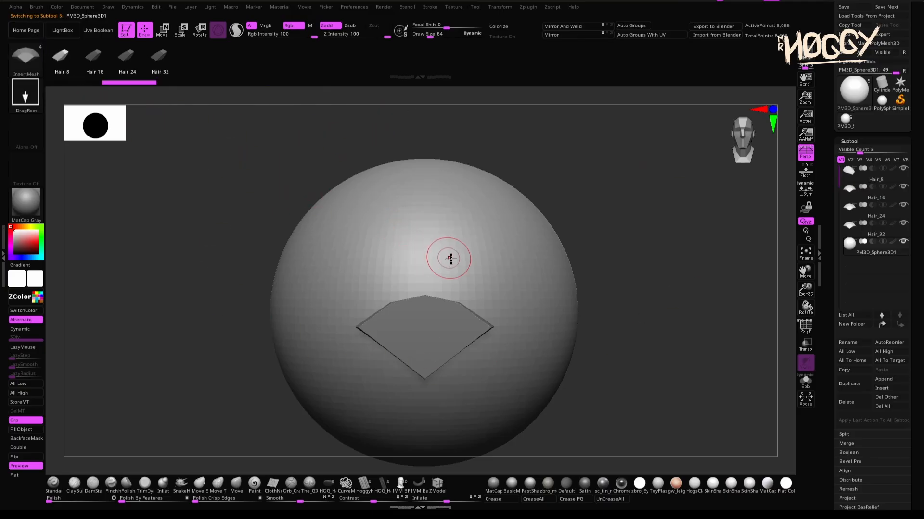
left_click_drag(532, 262, 532, 349)
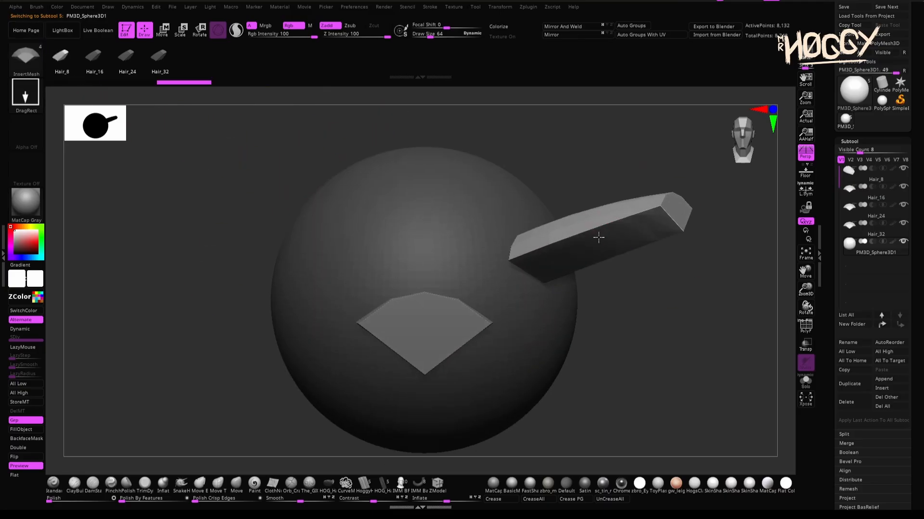
right_click_drag(598, 237, 398, 227)
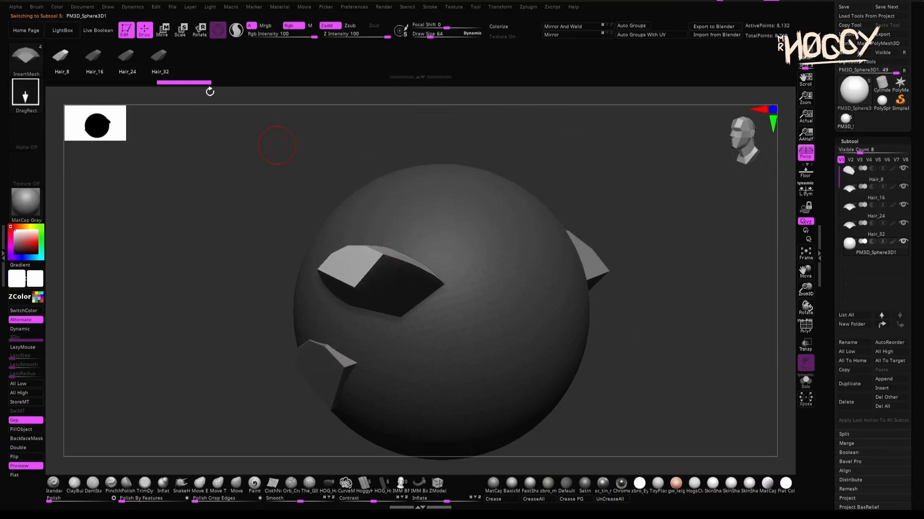
right_click_drag(176, 161, 223, 180)
left_click(101, 63)
left_click_drag(300, 257, 295, 335)
right_click_drag(474, 260, 362, 254)
Insert a Hair_24 segment and a Hair_32 segment at free spots on the sphere's surface.
left_click(126, 56)
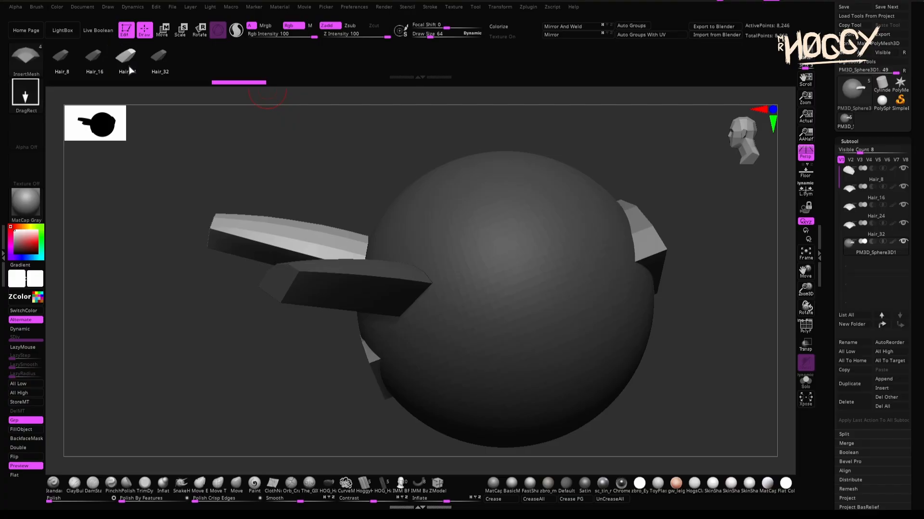
left_click_drag(457, 233, 436, 239)
right_click_drag(436, 240, 385, 349)
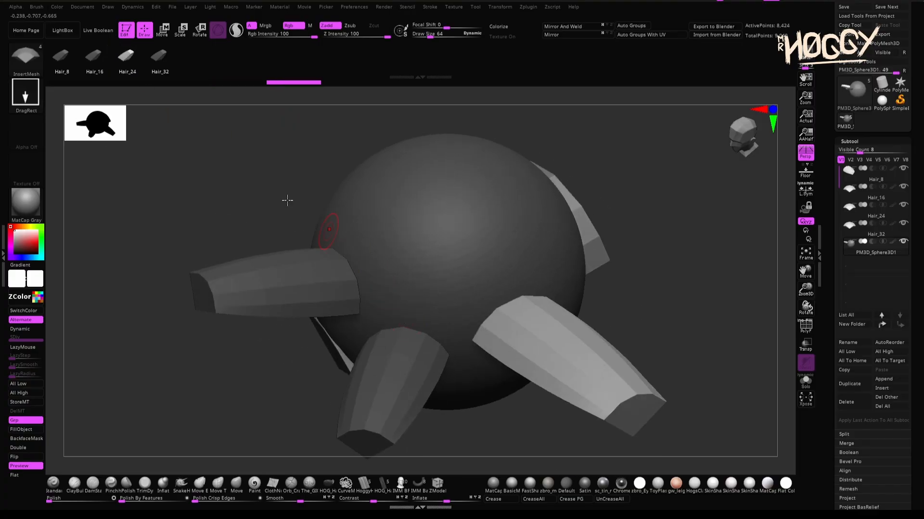
left_click(165, 62)
left_click_drag(433, 210, 404, 315)
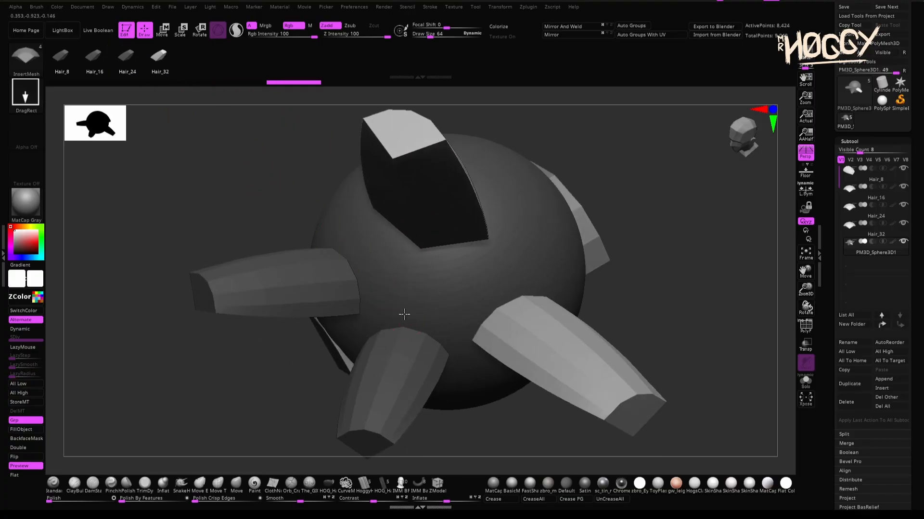
right_click_drag(359, 154, 188, 284)
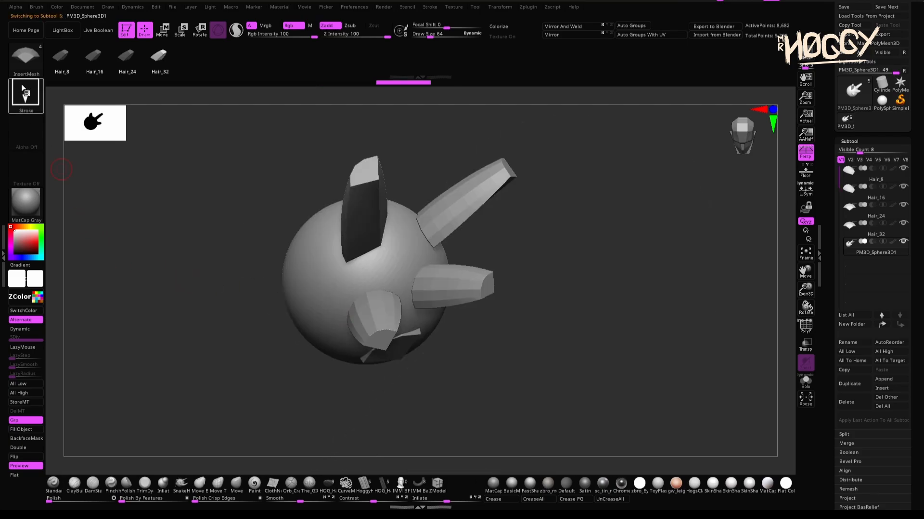
left_click(29, 60)
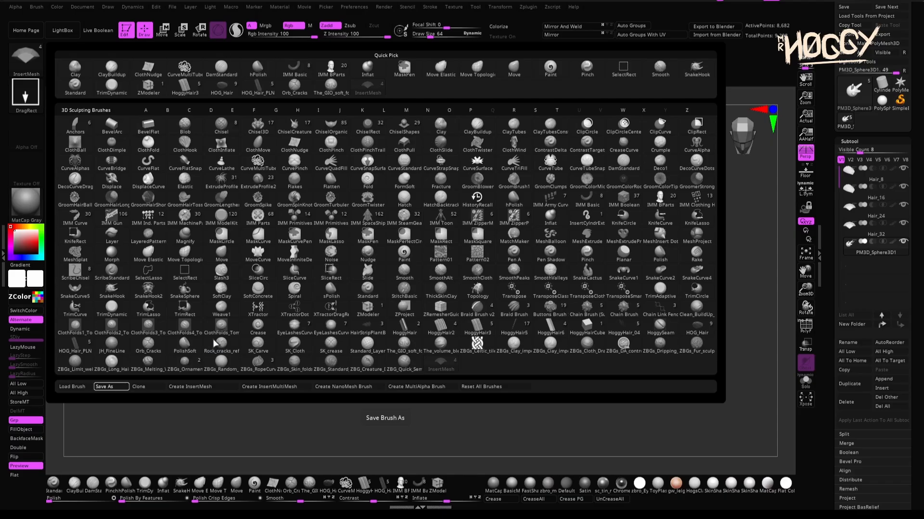
left_click(247, 336)
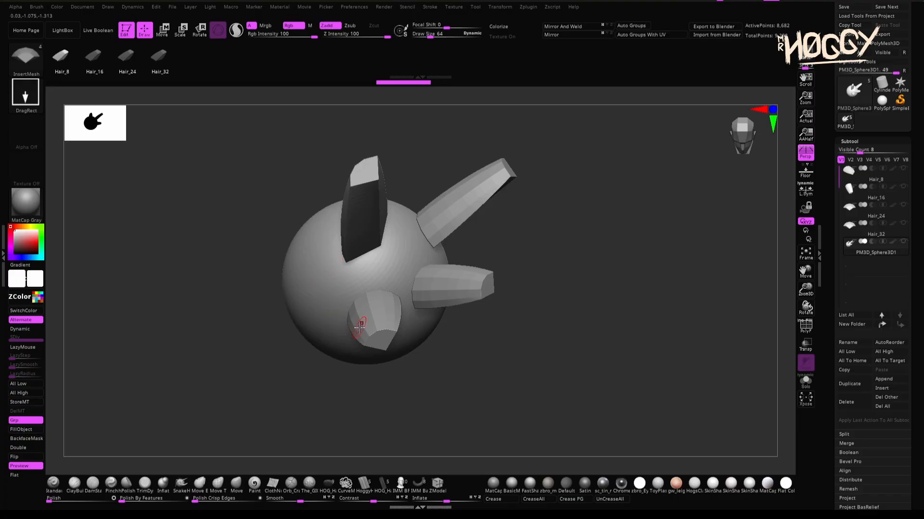
Append a second Sphere3D subtool and make it the active subtool.
left_click(883, 379)
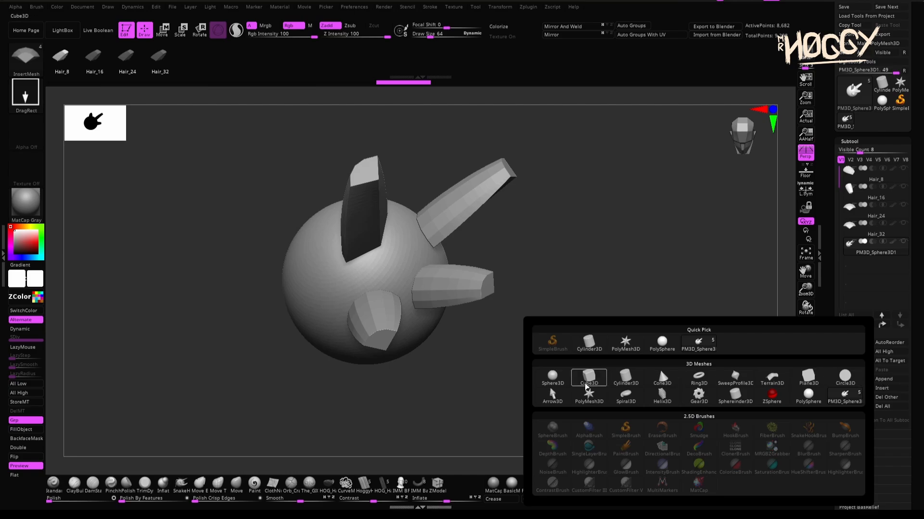
left_click(552, 376)
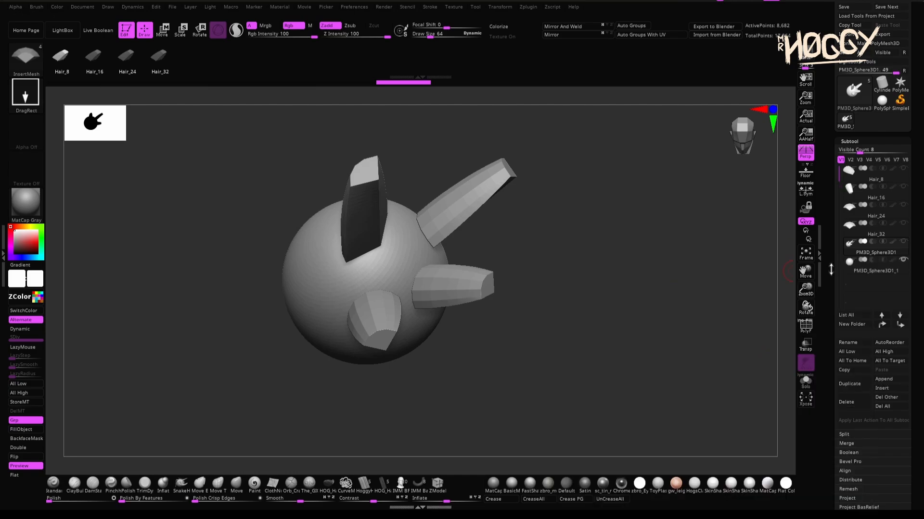
left_click(873, 267)
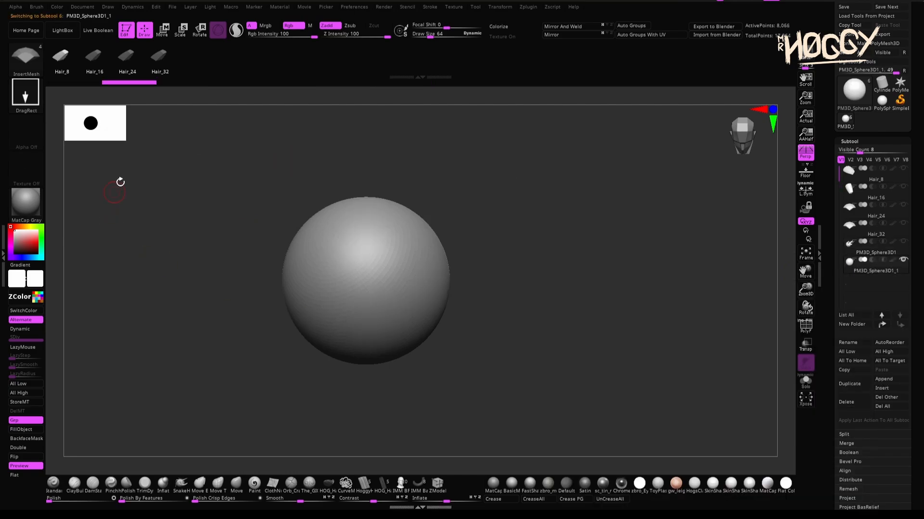
Insert one Hair_16 segment on the clean sphere's side, undoing the first placement and placing it again.
left_click(102, 61)
left_click_drag(462, 284, 452, 235)
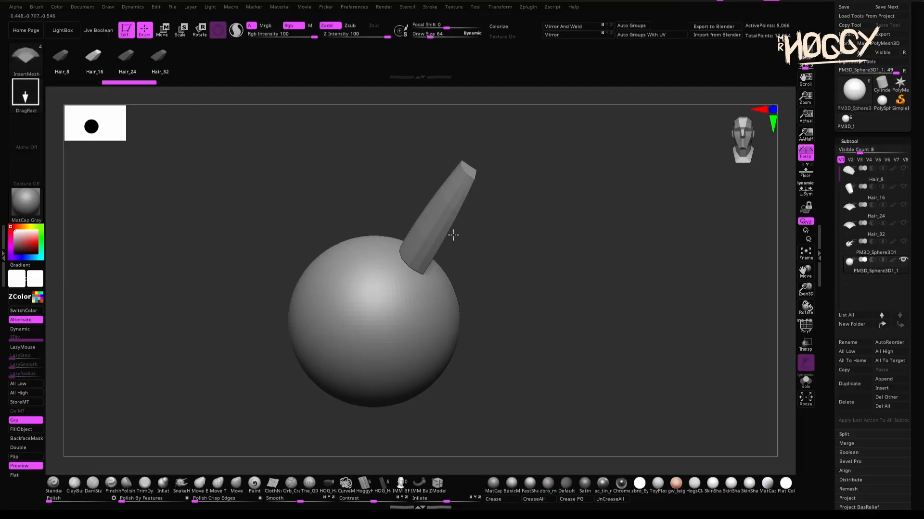
key("ctrl+z")
left_click_drag(490, 284, 494, 251)
right_click_drag(375, 263, 402, 264)
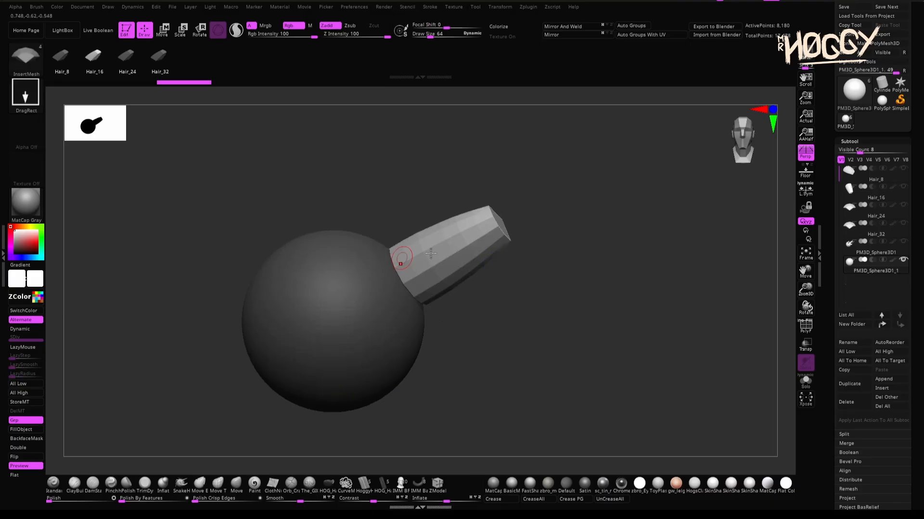
Activate the Move gizmo on the inserted Hair_16 segment and adjust the segment's placement against the sphere.
left_click(163, 30)
right_click_drag(514, 306, 486, 269, "alt")
right_click_drag(479, 325, 423, 315)
left_click_drag(412, 267, 350, 272)
right_click_drag(350, 272, 457, 262)
left_click_drag(442, 248, 439, 264)
right_click_drag(452, 265, 499, 251)
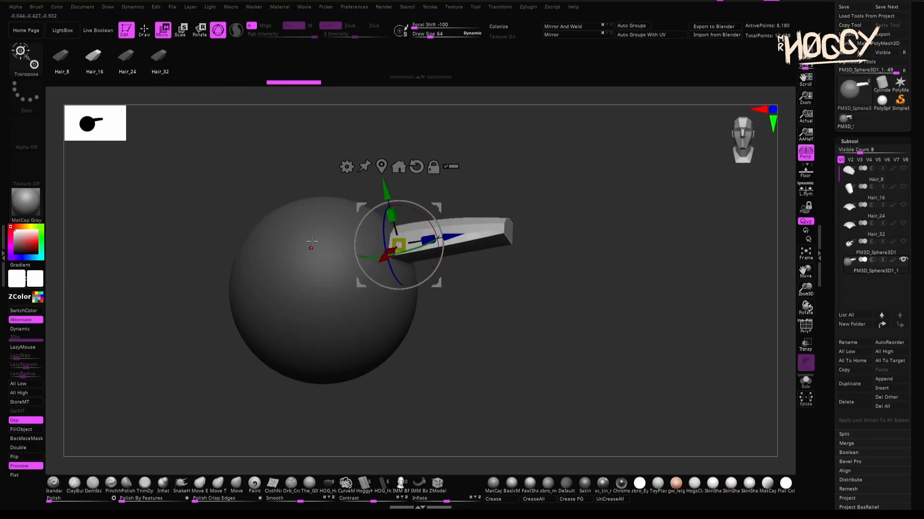
Apply the Bend Curve deformer to the inserted hair segment.
right_click_drag(420, 267, 385, 278, "alt")
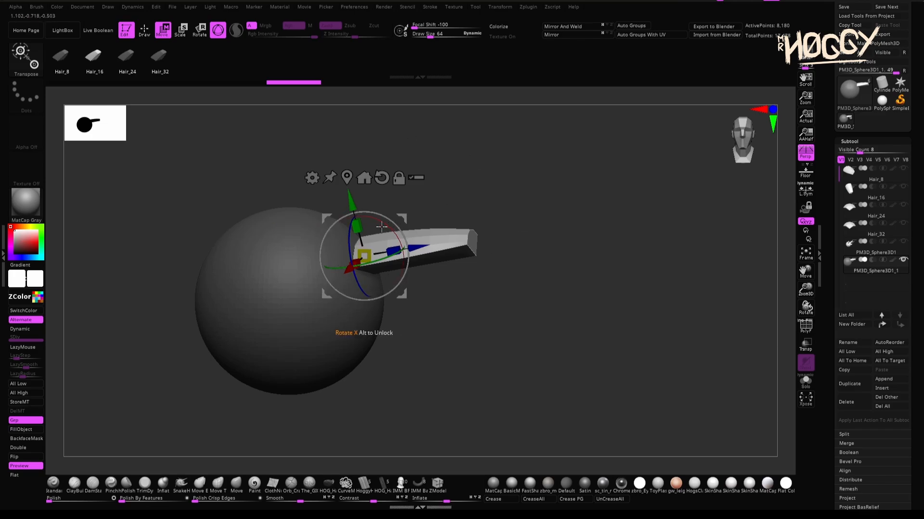
left_click(312, 177)
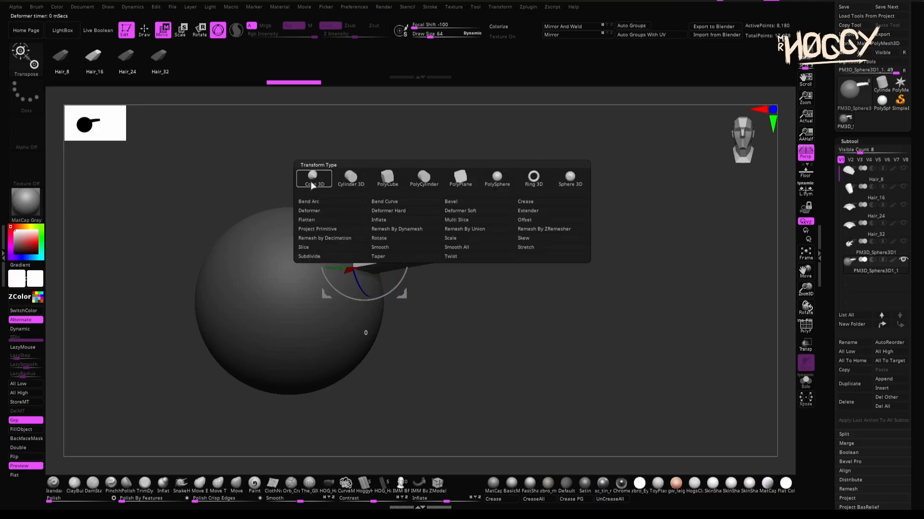
left_click(380, 204)
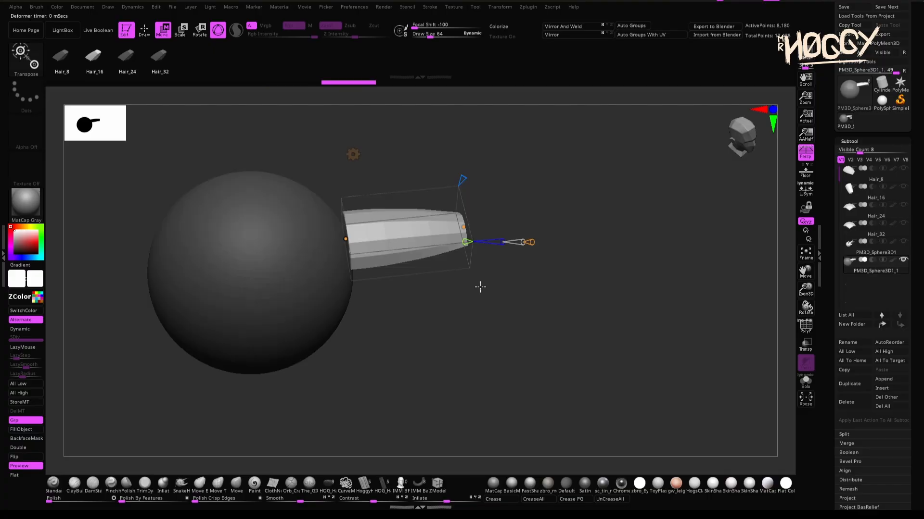
Try stretching the hair outward by its tip control point on the bend curve, and undo the change.
left_click_drag(480, 287, 458, 284)
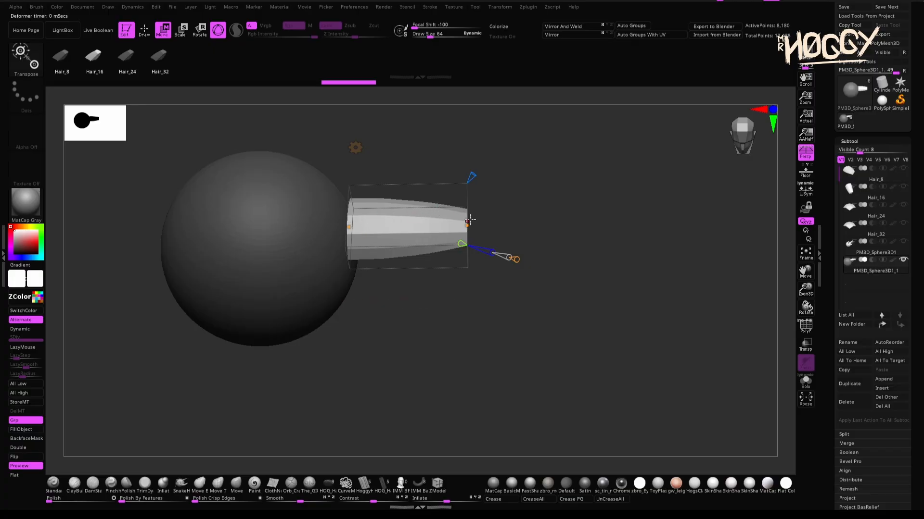
left_click_drag(467, 226, 585, 273)
left_click_drag(537, 348, 535, 302)
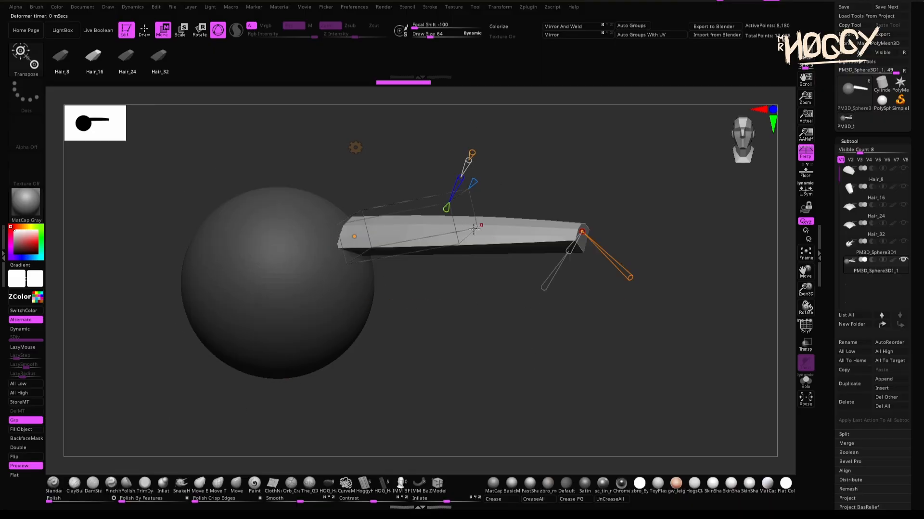
key("ctrl+z")
Switch the Bend Curve axis to 2 (Y) and back to 3 (Z).
left_click_drag(557, 216, 555, 318)
left_click_drag(660, 346, 609, 305, "alt")
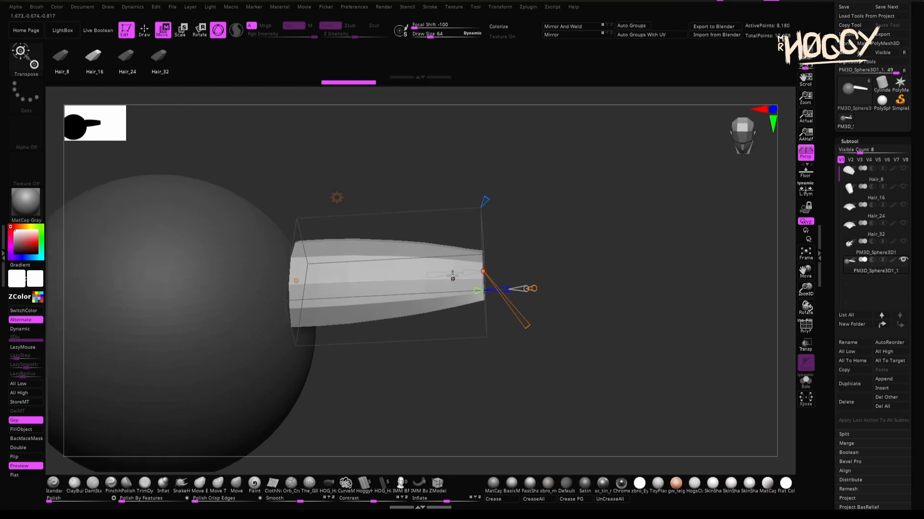
left_click_drag(419, 348, 414, 350)
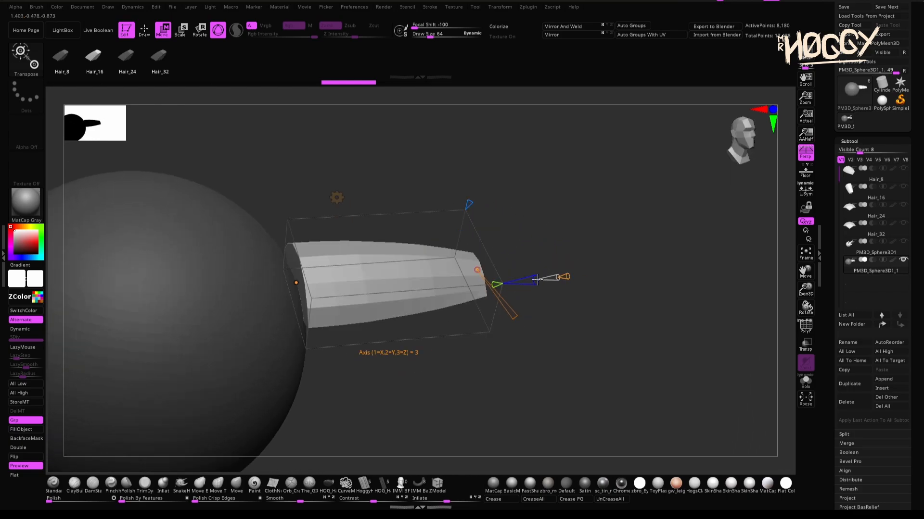
mouse_move(556, 277)
left_mouse_down()
mouse_move(517, 275)
mouse_move(540, 275)
left_mouse_up()
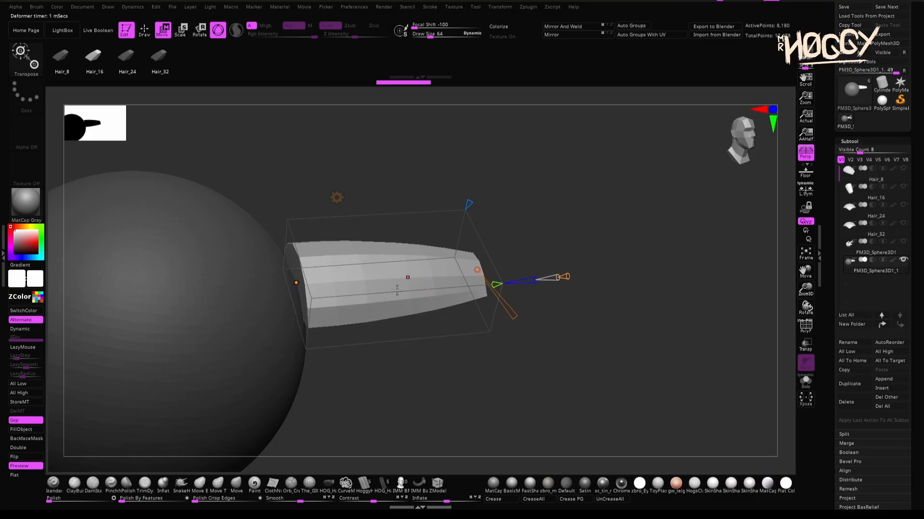
left_click(535, 279)
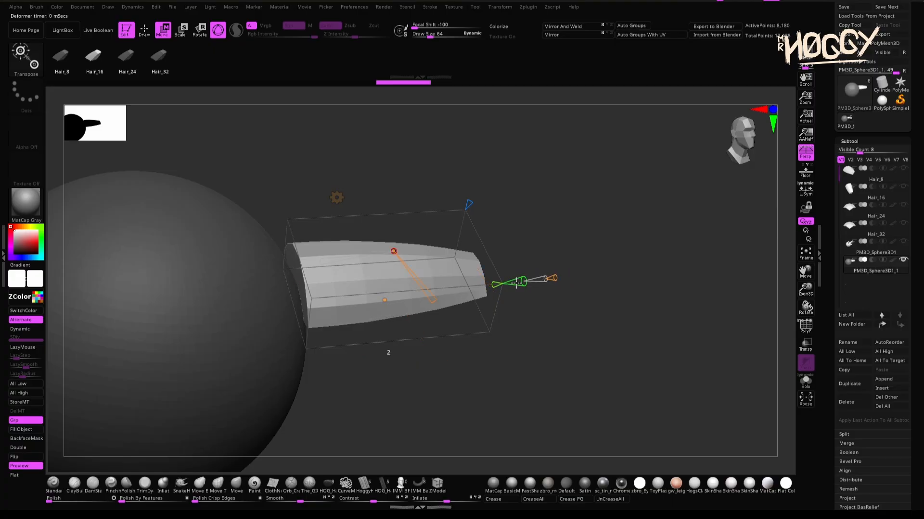
mouse_move(557, 277)
left_mouse_down()
mouse_move(520, 280)
mouse_move(575, 274)
left_mouse_up()
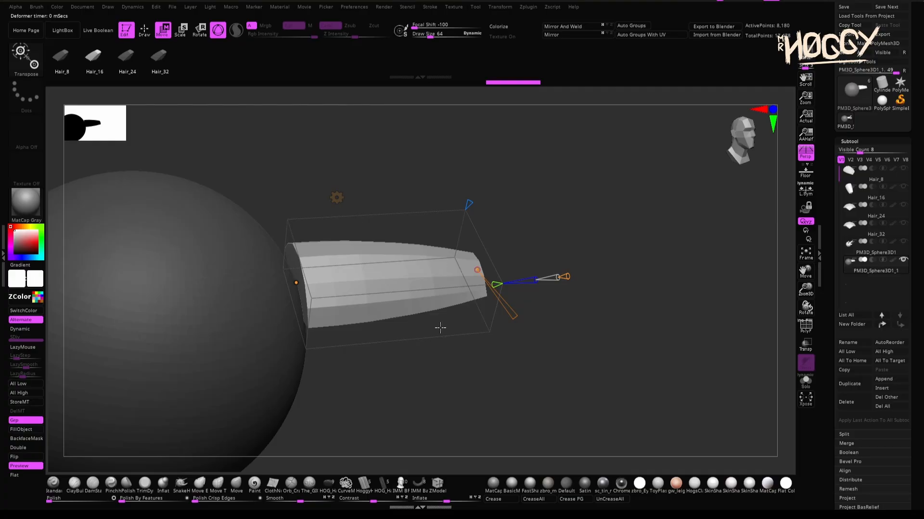
Increase the bend curve to three control points by adding one midway along the hair.
mouse_move(563, 277)
mouse_move(475, 270)
mouse_move(571, 276)
left_mouse_down()
mouse_move(596, 272)
mouse_move(563, 277)
mouse_move(572, 276)
left_mouse_up()
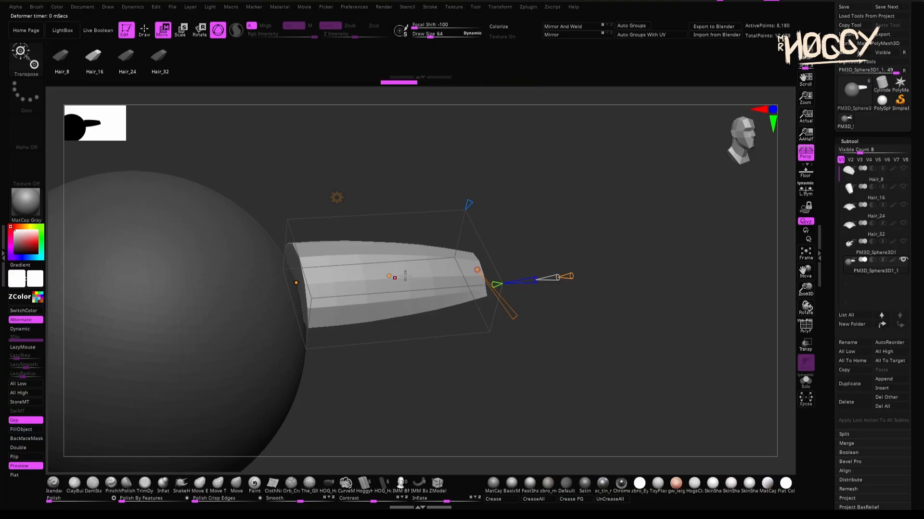
Bend the hair segment down around the sphere by moving the bend curve's tip control point below the base.
left_click_drag(438, 330, 420, 331, "shift")
left_click_drag(479, 264, 324, 462)
left_click_drag(344, 316, 446, 376)
left_click_drag(465, 344, 475, 304, "alt")
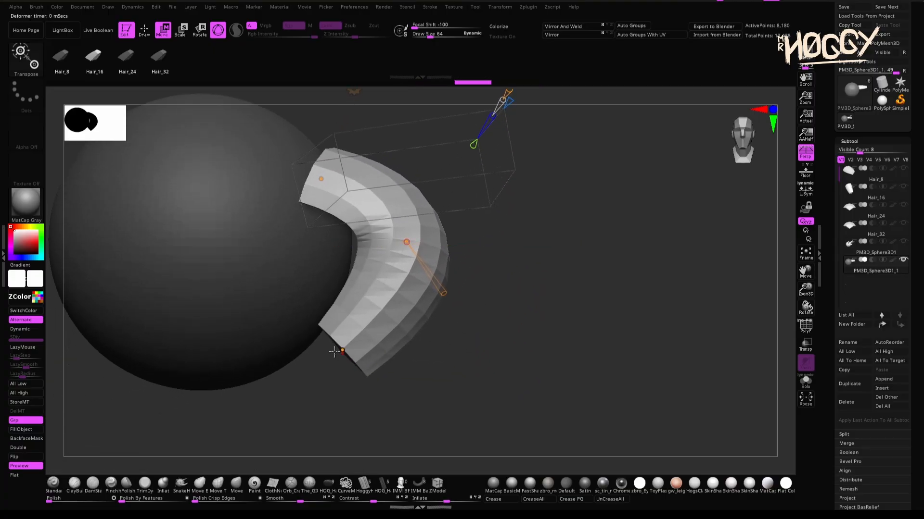
Lengthen the hair by moving its tip farther down, and increase the bend curve to five control points.
left_click_drag(337, 351, 417, 408)
left_click_drag(294, 375, 342, 344)
left_click_drag(440, 406, 393, 408)
left_click_drag(505, 308, 467, 329)
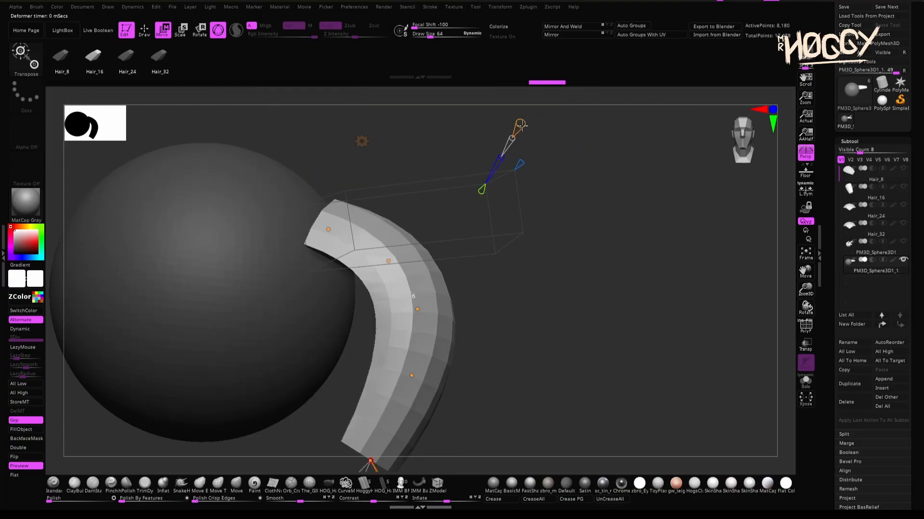
Adjust the hair's curvature with the intermediate control points, and reduce the bend curve to three points.
left_click_drag(406, 371, 430, 381)
left_click_drag(500, 363, 426, 389)
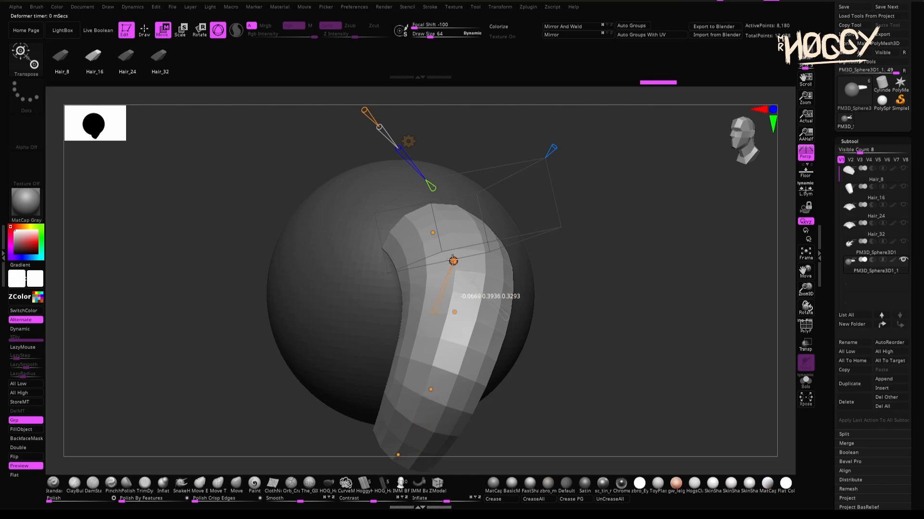
left_click_drag(454, 262, 443, 244)
right_click_drag(447, 340, 433, 322)
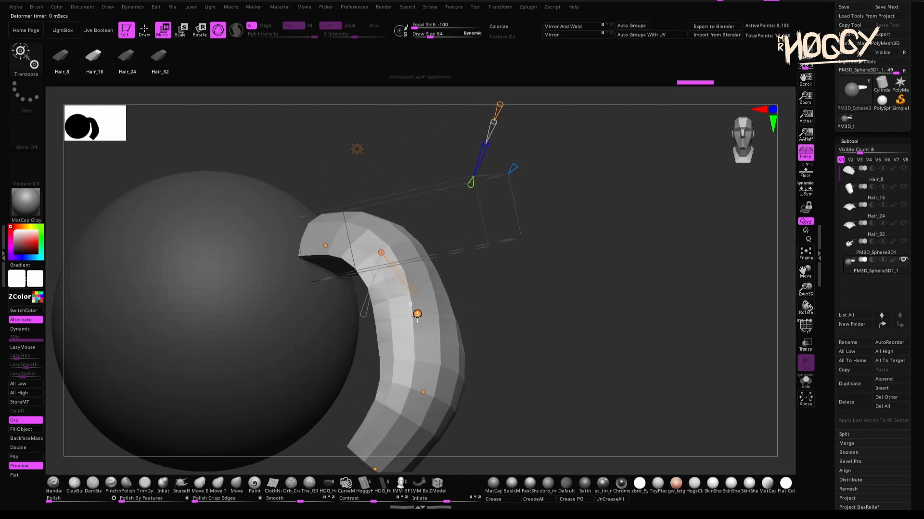
left_click_drag(417, 315, 431, 313)
right_click_drag(447, 332, 501, 361)
left_click_drag(428, 310, 413, 316)
mouse_move(417, 279)
right_mouse_down()
mouse_move(419, 209)
mouse_move(389, 226)
right_mouse_up()
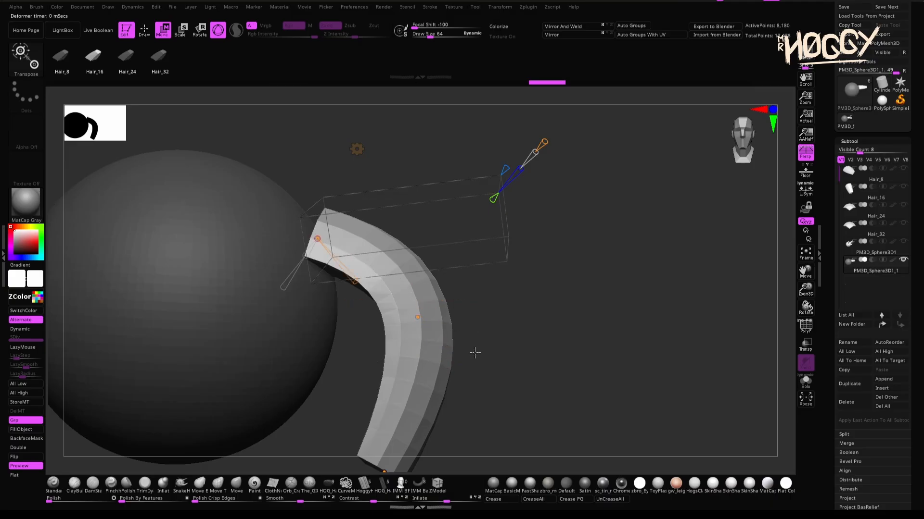
Taper the hair's end to a narrow point by scaling it down at the tip control point.
right_click_drag(327, 364, 324, 291)
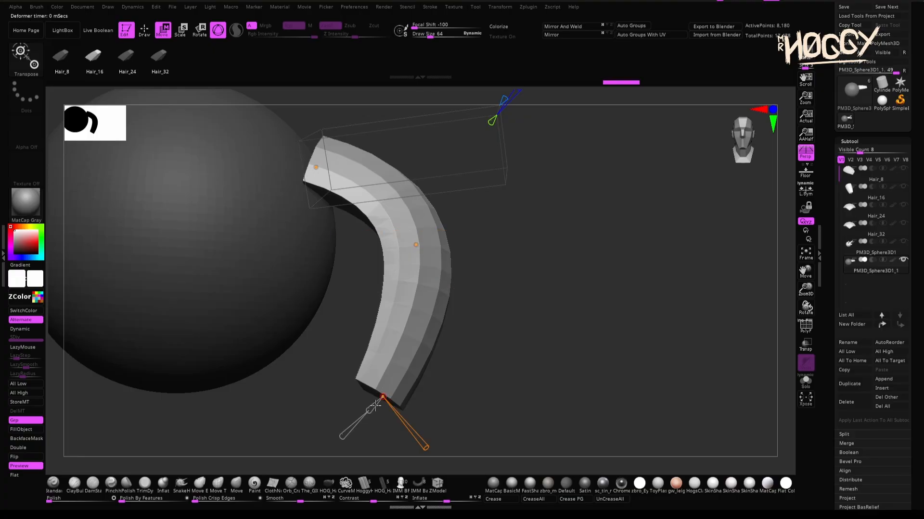
right_click_drag(440, 379, 478, 351)
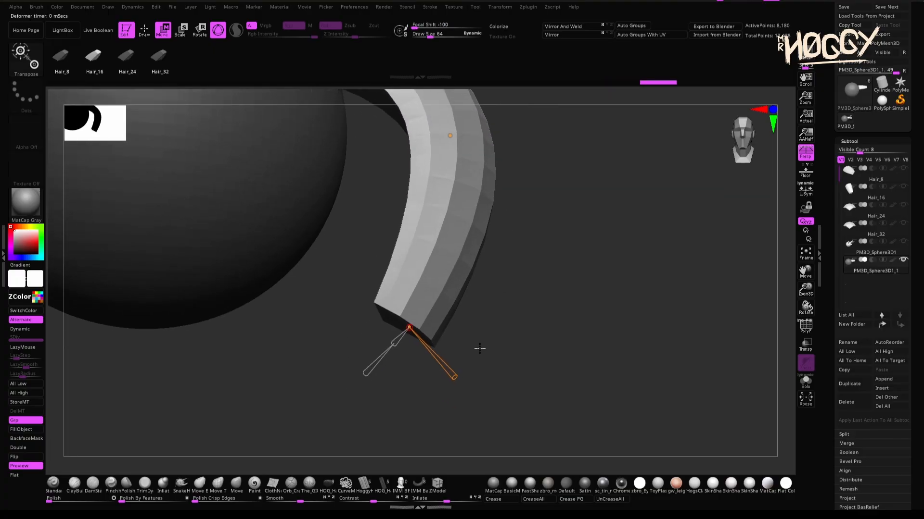
left_click_drag(511, 359, 478, 358)
left_click_drag(367, 382, 396, 377)
left_click_drag(384, 339, 399, 379)
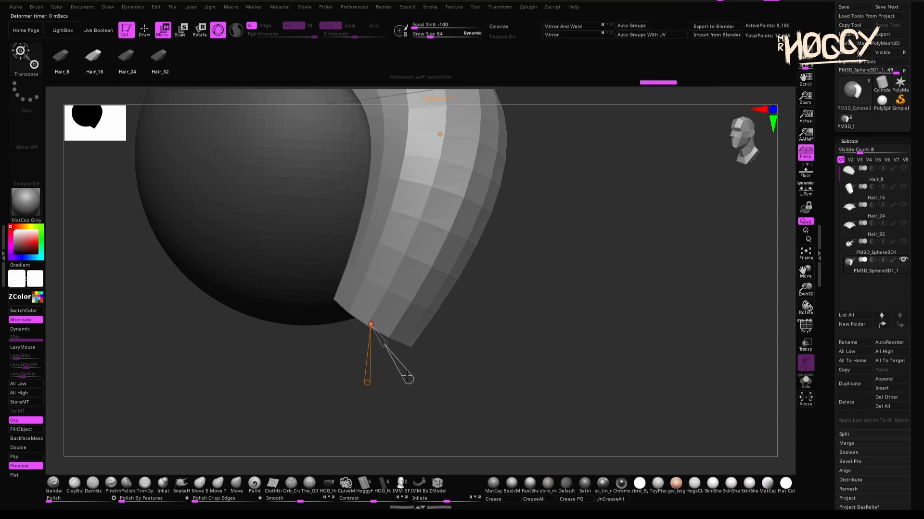
left_click_drag(443, 387, 483, 381)
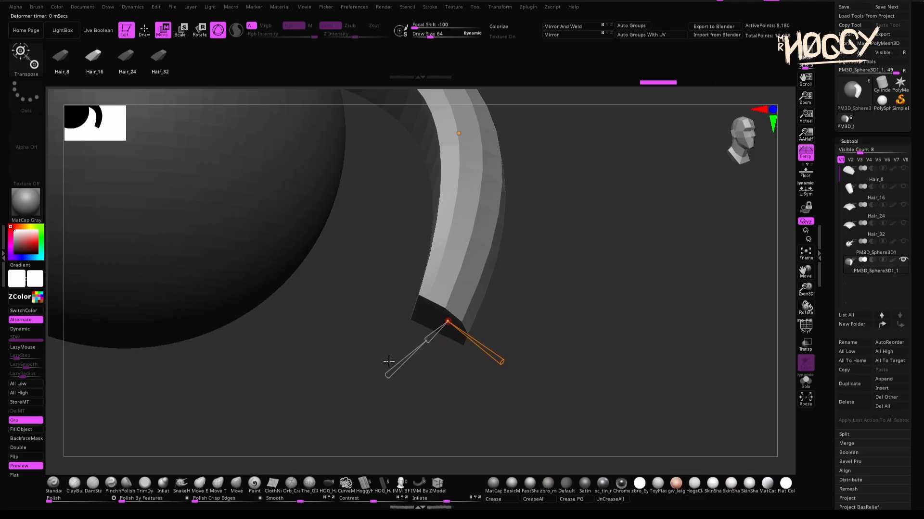
left_click_drag(389, 375, 416, 351)
left_click_drag(581, 314, 436, 201)
left_click_drag(406, 390, 410, 403)
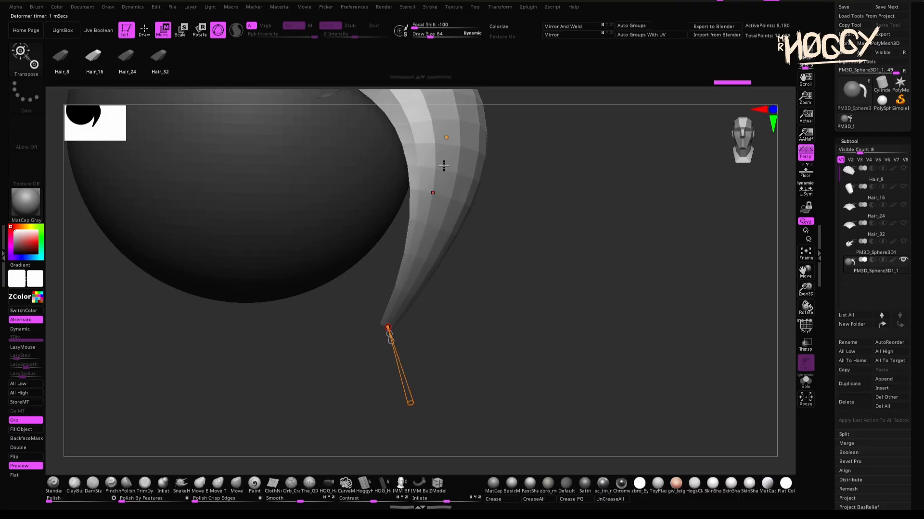
Reshape the hair at its middle control point and scale it down slightly at the root control point.
left_click_drag(446, 138, 402, 281)
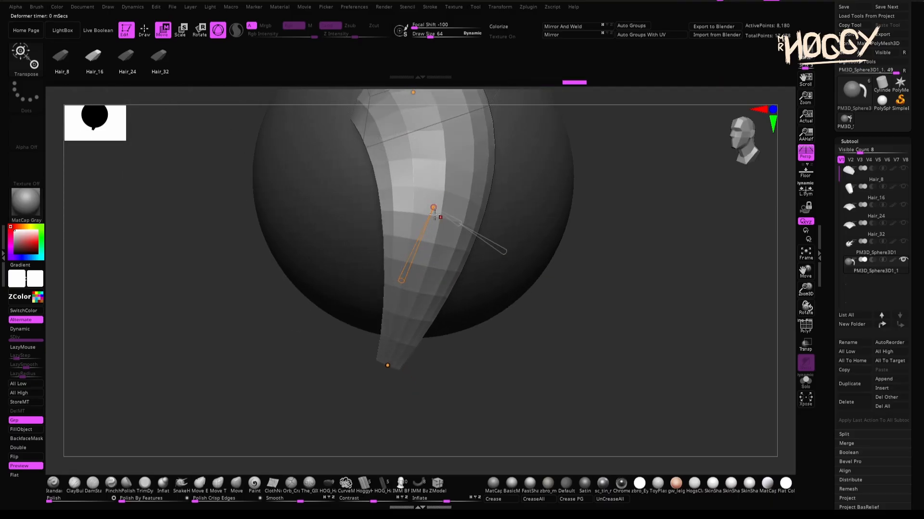
left_click_drag(434, 208, 460, 205)
right_click_drag(441, 205, 501, 299, "alt")
left_click(399, 218)
left_click_drag(372, 245, 379, 244)
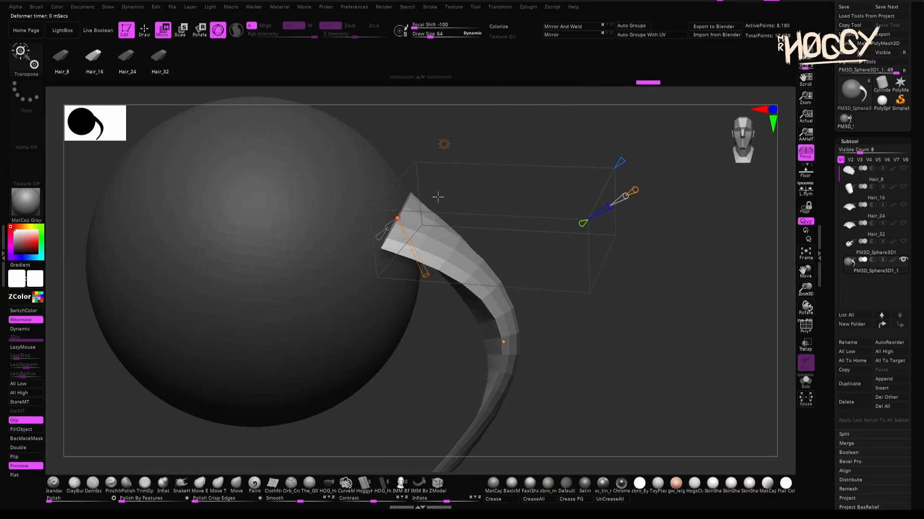
mouse_move(437, 196)
right_mouse_down()
mouse_move(418, 222)
mouse_move(453, 190)
right_mouse_up()
left_click_drag(436, 214, 446, 195)
right_click_drag(446, 195, 409, 212)
left_click_drag(409, 212, 394, 209)
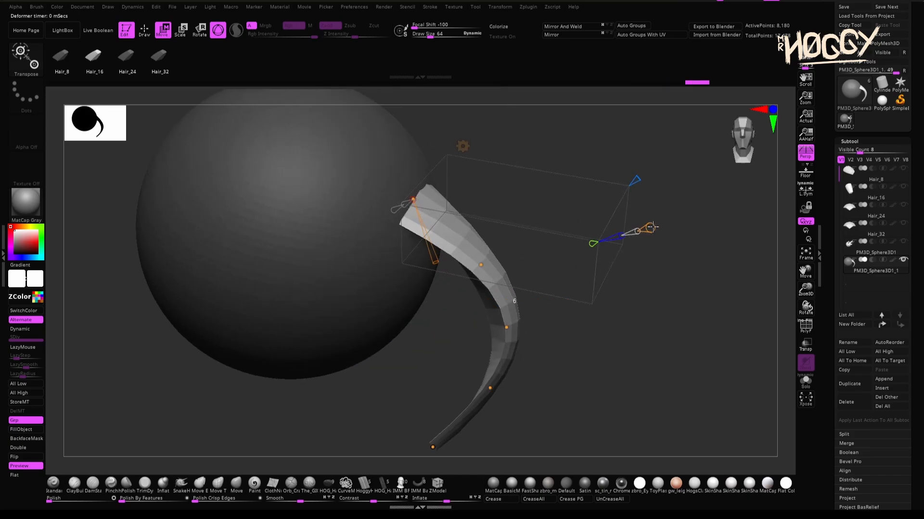
Increase the bend curve to five control points and raise the one nearest the root to arch the hair.
left_click_drag(652, 228, 647, 229)
right_click_drag(591, 240, 522, 284)
left_click_drag(517, 288, 511, 252)
right_click_drag(505, 264, 539, 276)
left_click_drag(478, 292, 474, 293)
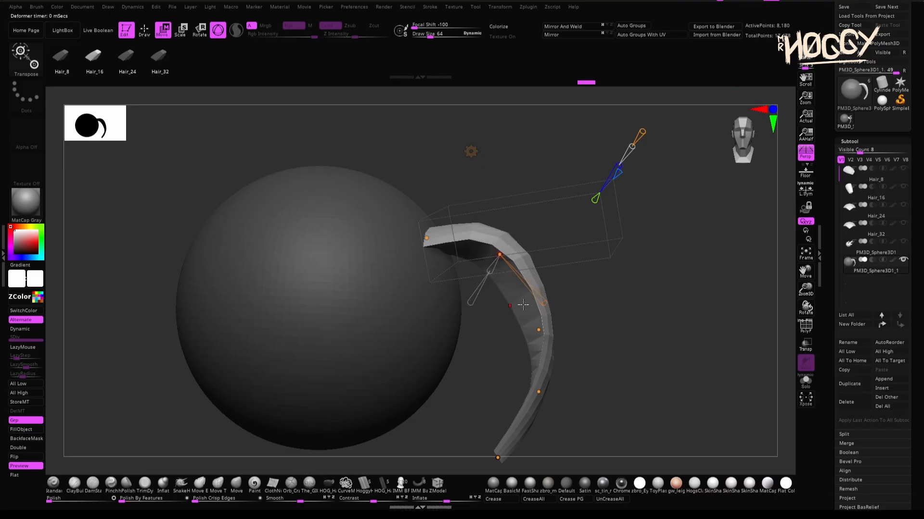
Scale the hair to about 0.87 at the second control point and reposition the control point just above the tip.
right_click_drag(541, 308, 491, 334)
left_click_drag(548, 261, 552, 262)
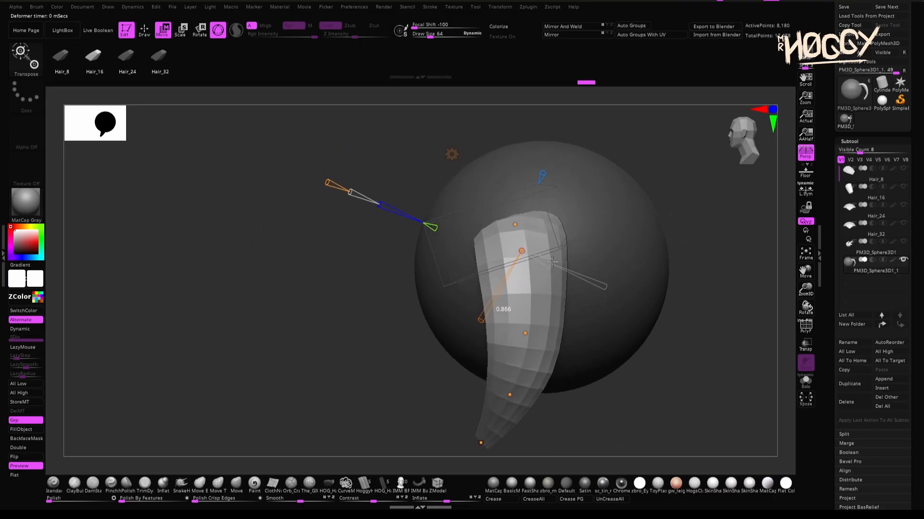
right_click_drag(539, 270, 532, 332)
left_click_drag(520, 389, 518, 392)
right_click_drag(453, 360, 458, 312, "alt")
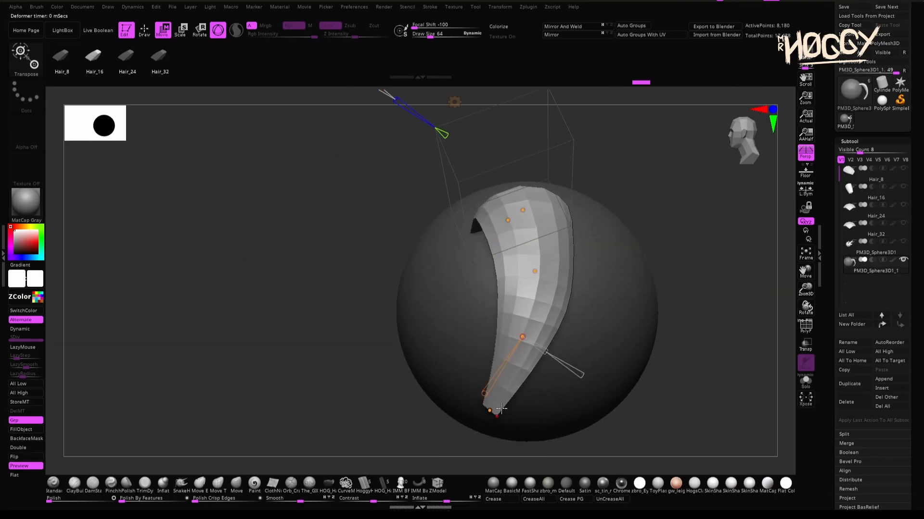
Flick the hair's tip out to the side, and adjust the neighbouring control point and the tip's handles.
left_click_drag(489, 408, 456, 387)
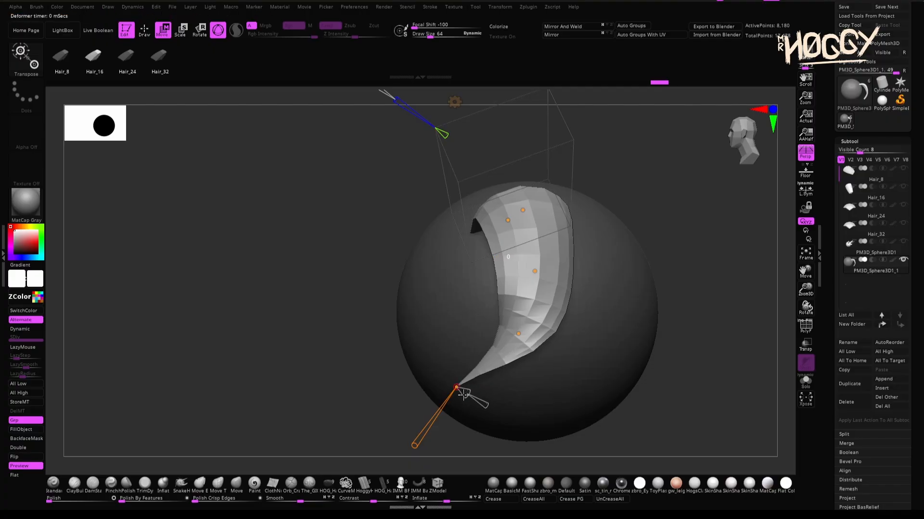
left_click_drag(518, 334, 513, 346)
left_click_drag(475, 406, 468, 415)
left_click(456, 387)
left_click_drag(415, 446, 392, 473)
Refine the scale at the hair's tip and the placement of its lower control points.
right_click_drag(412, 341, 444, 341)
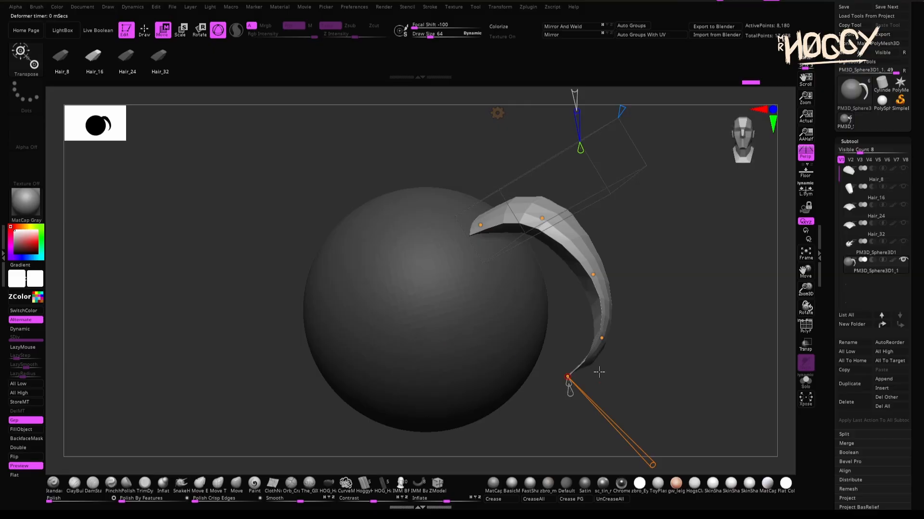
left_click_drag(569, 386, 568, 388)
right_click_drag(614, 383, 557, 365)
left_click_drag(508, 371, 536, 390)
right_click_drag(536, 391, 527, 355)
left_click_drag(528, 357, 528, 347)
mouse_move(580, 320)
left_mouse_down()
mouse_move(573, 313)
mouse_move(584, 316)
left_mouse_up()
Raise the second and middle control points to strengthen the arch of the hair away from the sphere.
right_click_drag(483, 318, 594, 331)
left_click_drag(671, 335, 686, 353)
right_click_drag(685, 352, 540, 302)
left_click_drag(551, 232, 555, 216)
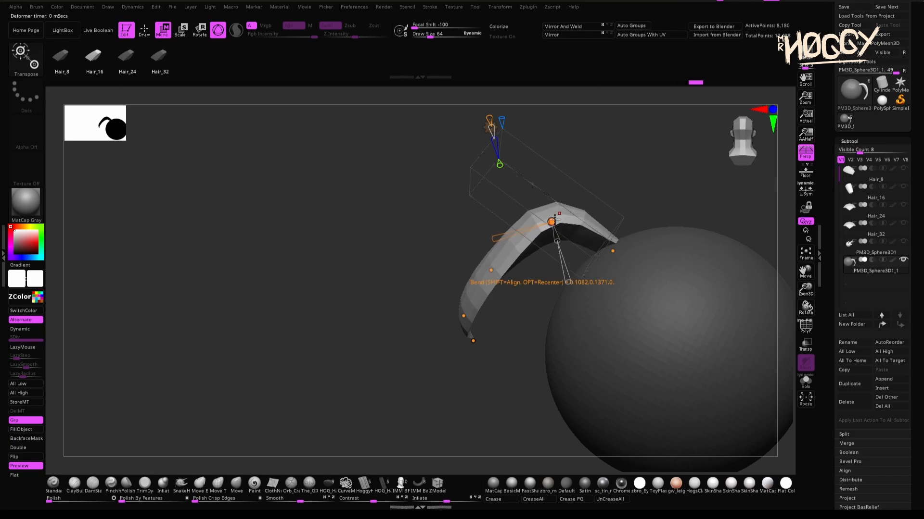
left_click_drag(491, 270, 490, 263)
right_click_drag(451, 278, 505, 276)
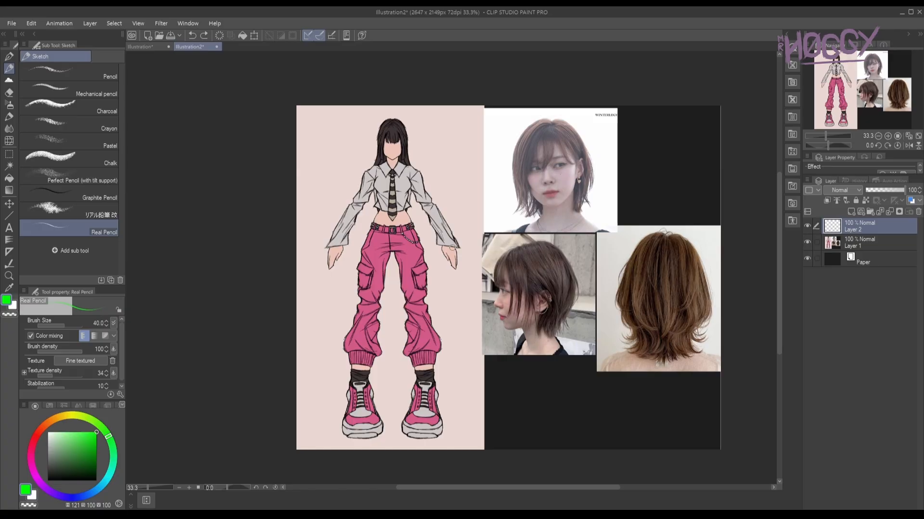
Switch to Clip Studio Paint and examine the character design's hair and outfit beside the hairstyle references.
left_click_drag(436, 316, 432, 312)
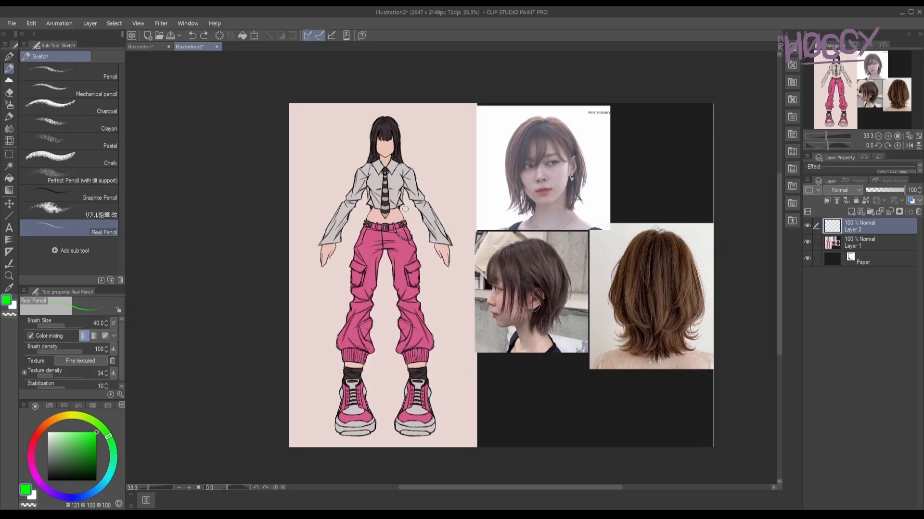
scroll(415, 206, "up", 1)
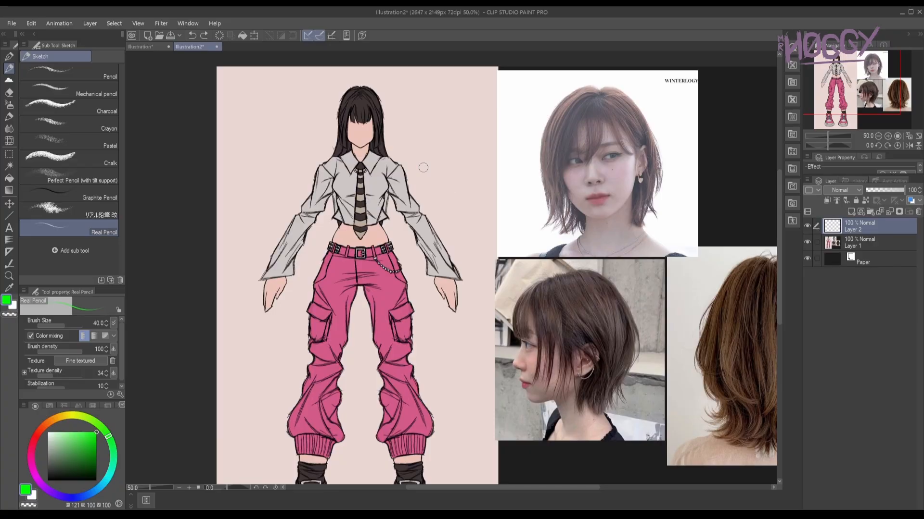
scroll(446, 227, "down", 1)
left_click_drag(460, 337, 444, 325)
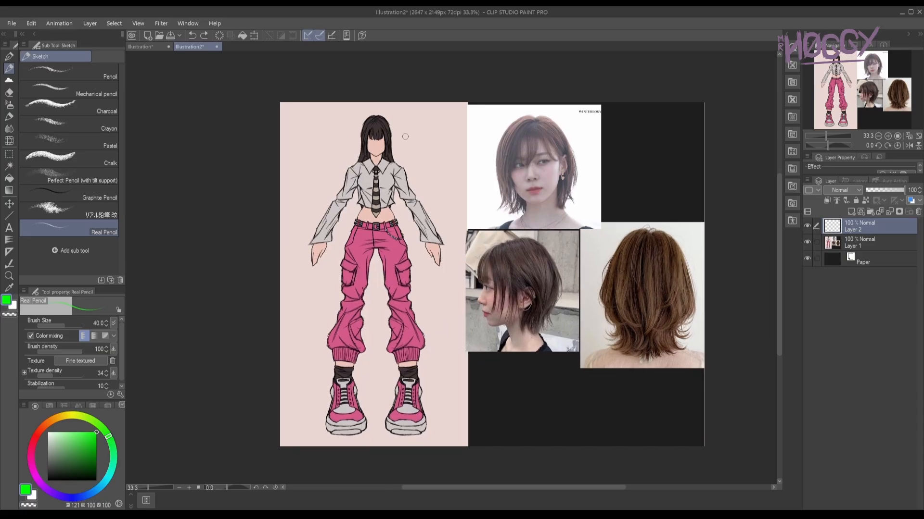
scroll(388, 213, "up", 1)
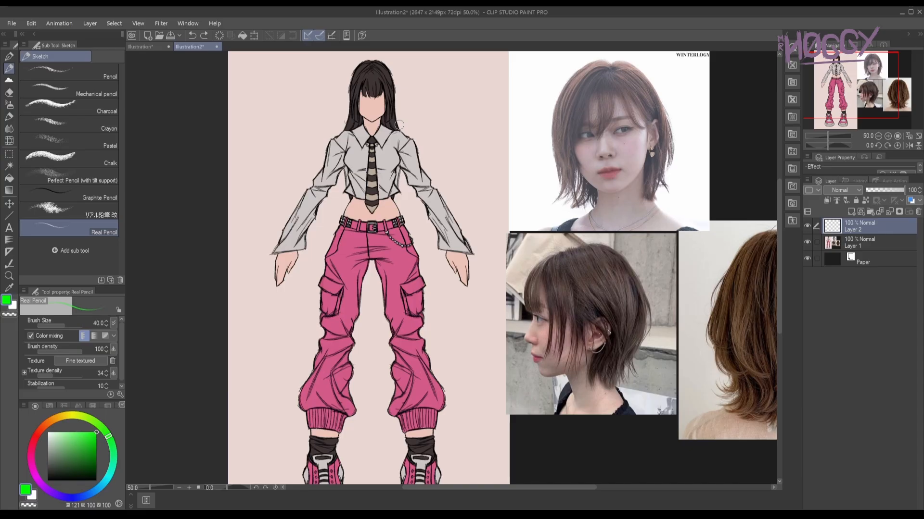
scroll(400, 125, "up", 1)
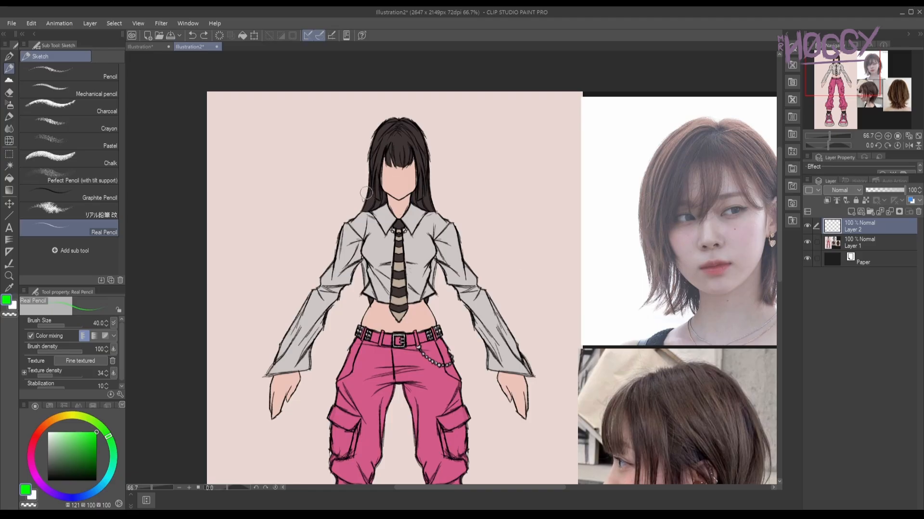
scroll(472, 306, "down", 1)
middle_click_drag(472, 305, 370, 240)
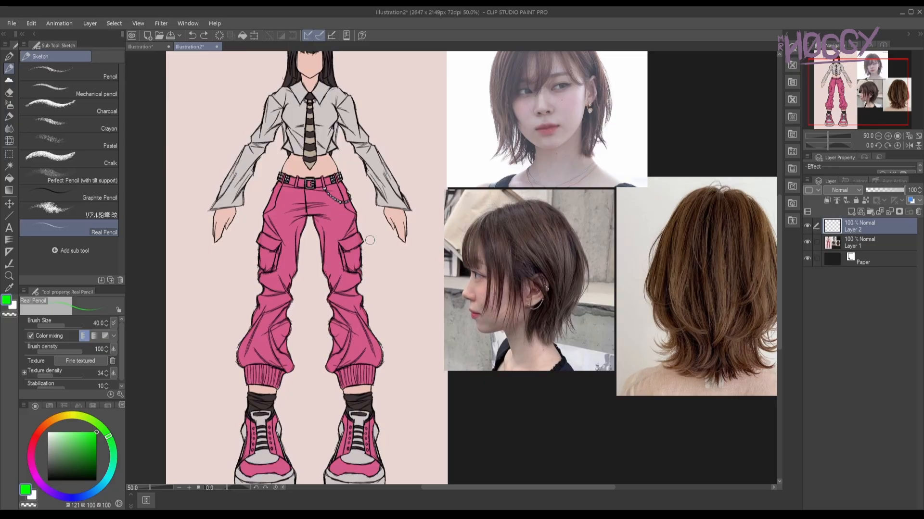
Examine the front, side and back hairstyle photos for the shape and layering of the short cut.
middle_click_drag(342, 312, 255, 359)
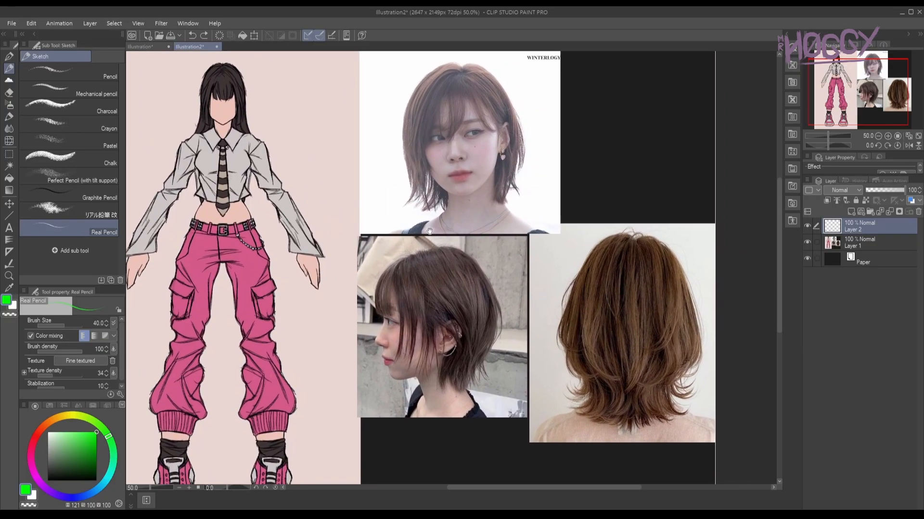
scroll(527, 246, "up", 1)
middle_click_drag(527, 246, 523, 273)
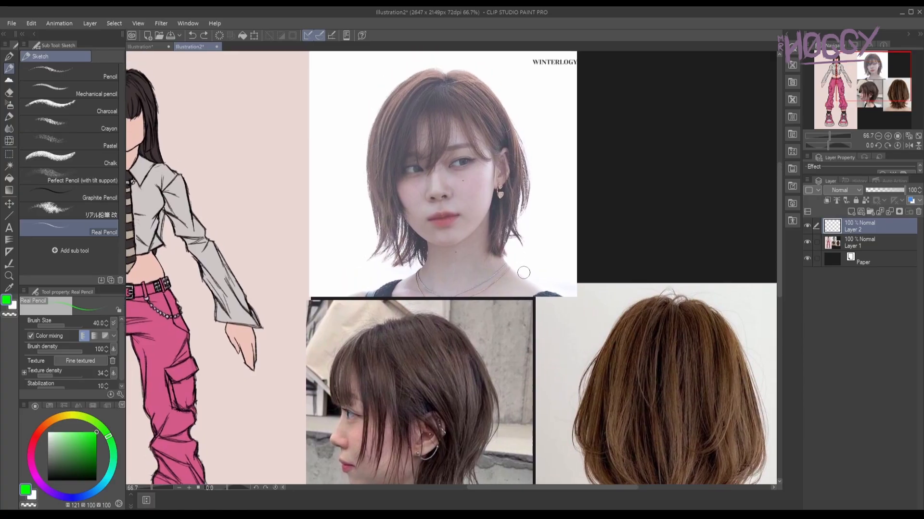
middle_click_drag(523, 272, 460, 244)
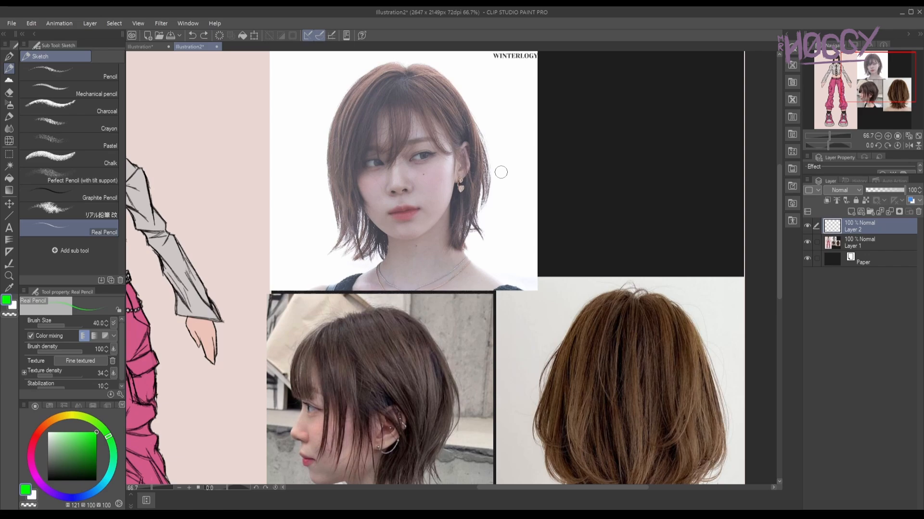
middle_click_drag(525, 231, 516, 226)
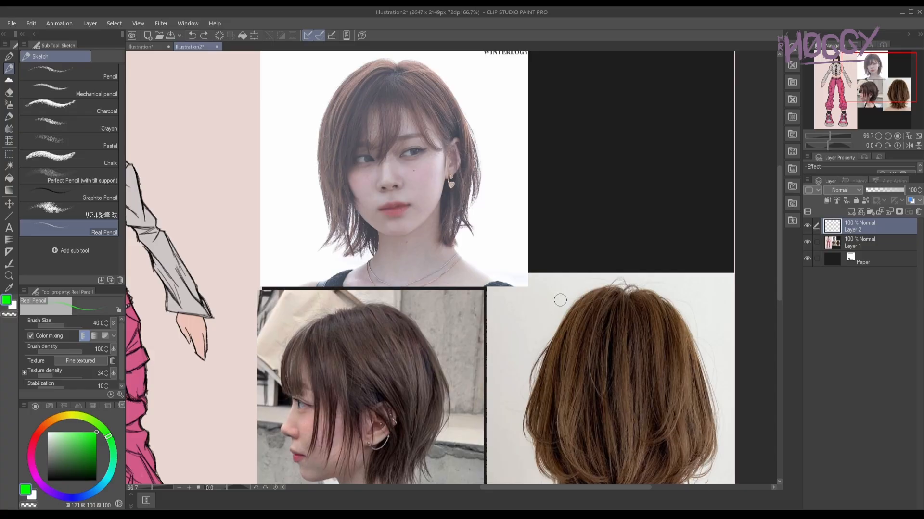
scroll(434, 151, "down", 1)
middle_click_drag(434, 151, 408, 148)
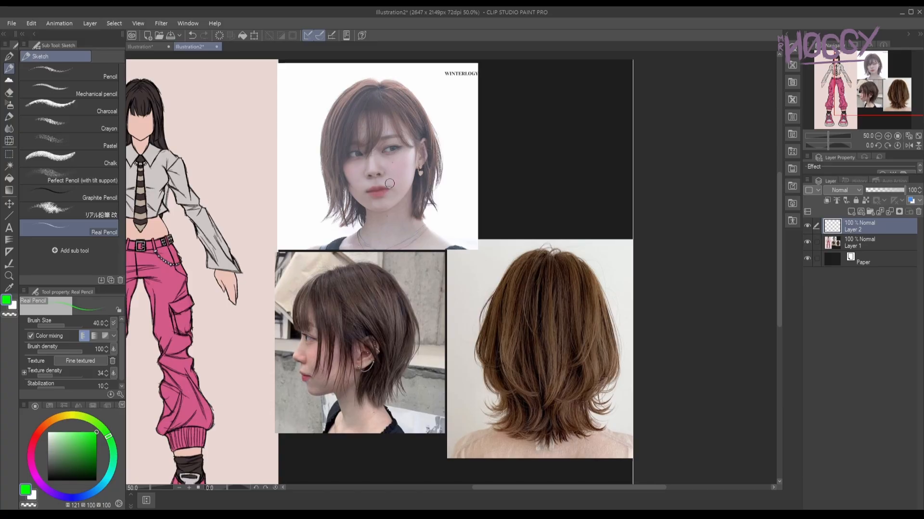
Trace the central fringe strands from the parting in green on the front-view photo, using Real Pencil at brush size 60.
scroll(354, 90, "up", 2)
middle_click_drag(380, 131, 381, 154)
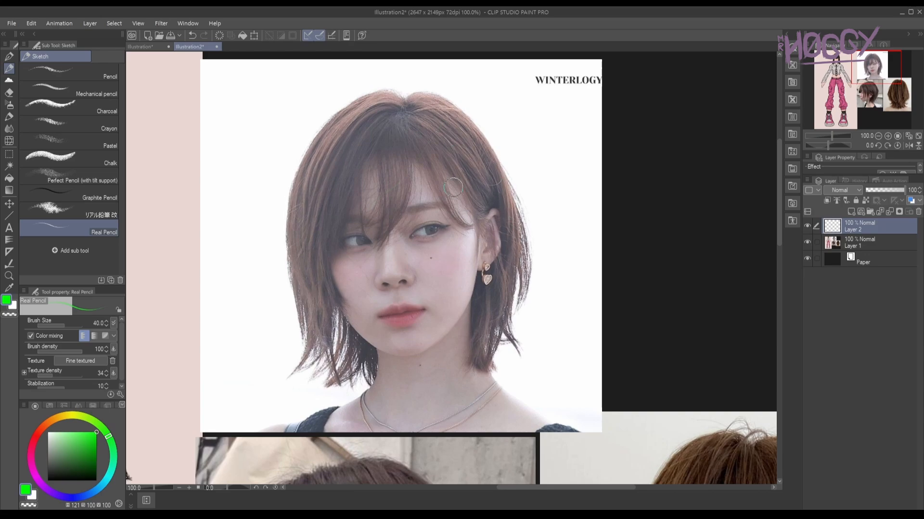
key("]")
left_click_drag(376, 239, 374, 140)
key("]")
mouse_move(374, 243)
left_mouse_down()
mouse_move(397, 221)
mouse_move(387, 125)
left_mouse_up()
key("ctrl+z")
key("ctrl+z")
key("ctrl+z")
mouse_move(387, 245)
left_mouse_down()
mouse_move(408, 184)
mouse_move(401, 118)
mouse_move(384, 247)
mouse_move(380, 196)
mouse_move(396, 119)
left_mouse_up()
key("ctrl+z")
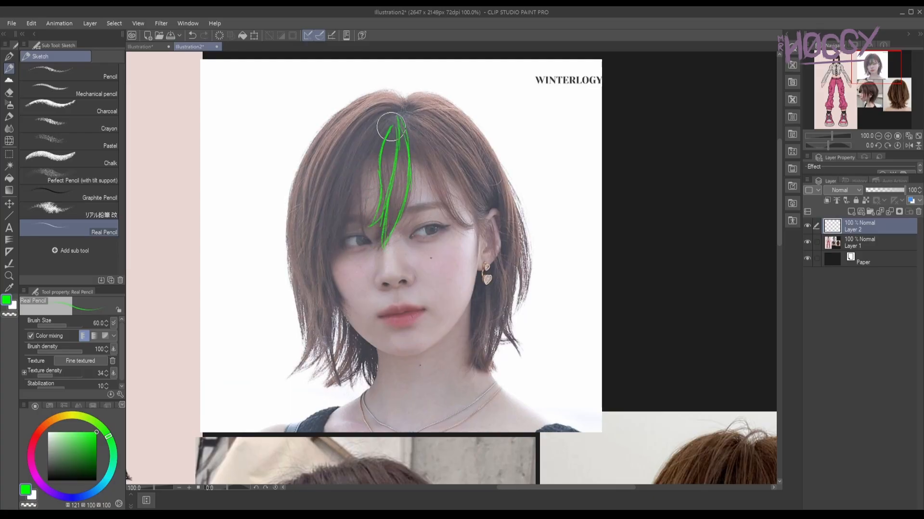
Trace the fringe strands sweeping from the parting to both sides of the forehead in green on the front-view photo.
left_click_drag(423, 161, 404, 131)
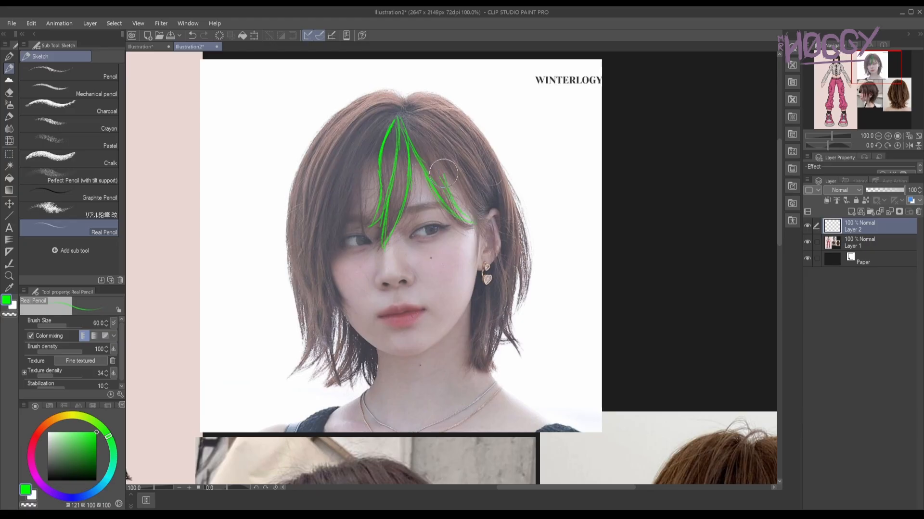
mouse_move(444, 173)
left_mouse_down()
mouse_move(404, 119)
mouse_move(441, 158)
left_mouse_up()
mouse_move(396, 118)
left_mouse_down()
mouse_move(369, 157)
mouse_move(342, 244)
left_mouse_up()
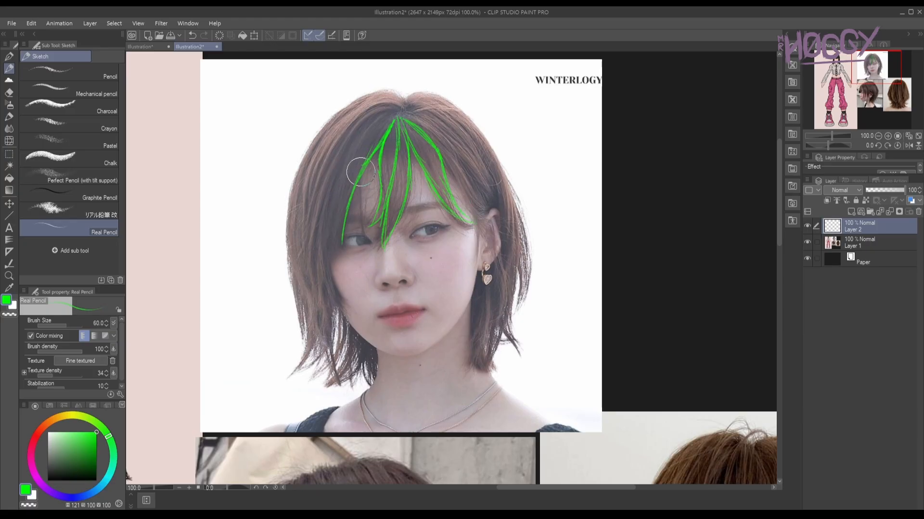
mouse_move(361, 172)
left_mouse_down()
mouse_move(342, 253)
mouse_move(330, 186)
mouse_move(396, 117)
mouse_move(366, 145)
mouse_move(342, 204)
left_mouse_up()
middle_click_drag(435, 205, 468, 199)
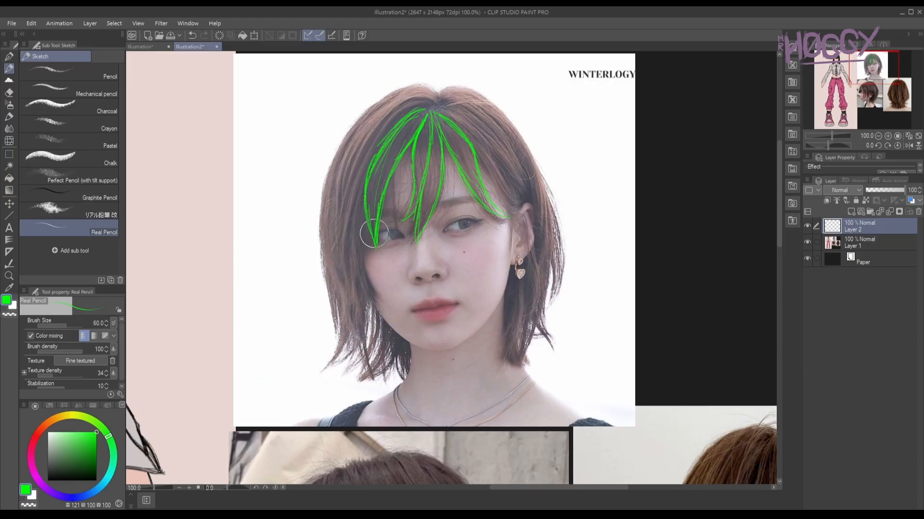
mouse_move(367, 174)
left_mouse_down()
mouse_move(337, 241)
mouse_move(366, 144)
mouse_move(363, 231)
mouse_move(377, 294)
mouse_move(351, 244)
left_mouse_up()
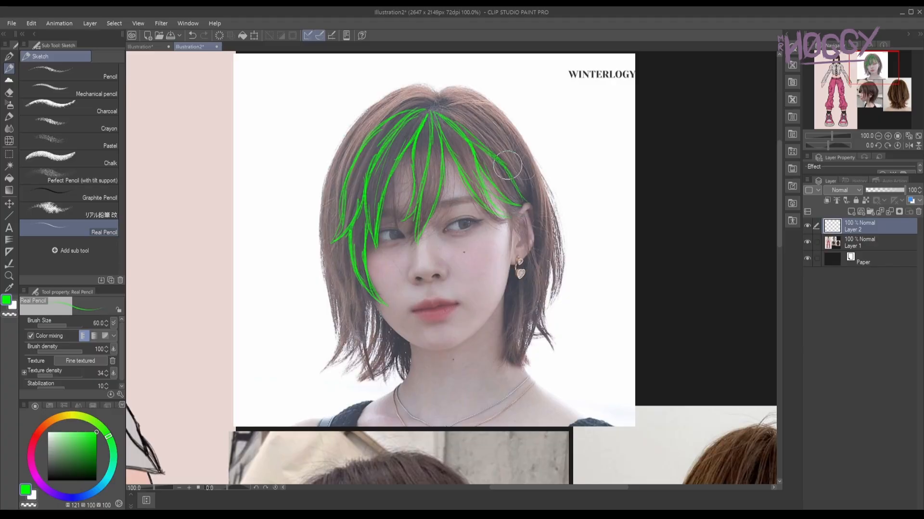
Trace the long face-framing strands beside the cheek down to the hair tips on the left of the front-view photo.
middle_click_drag(445, 278, 486, 259)
left_click_drag(416, 362, 390, 240)
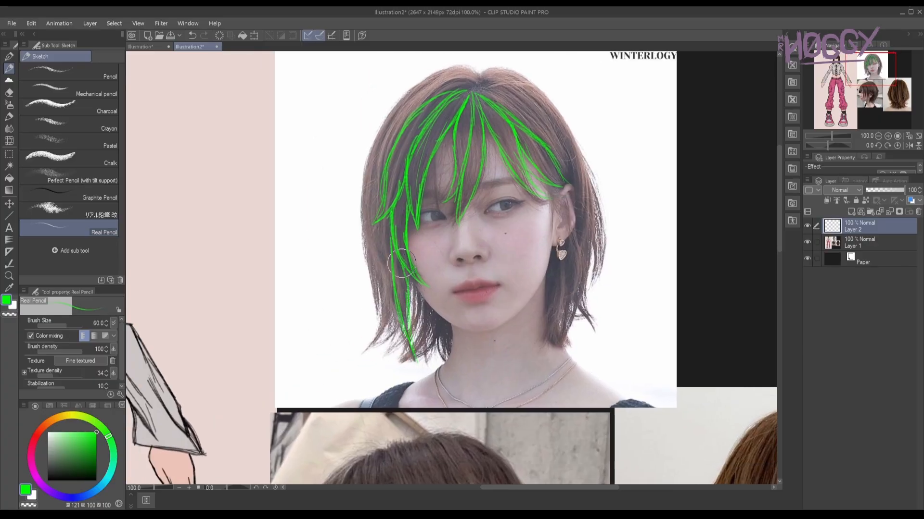
middle_click_drag(459, 358, 439, 327)
left_click_drag(400, 261, 392, 304)
key("ctrl+z")
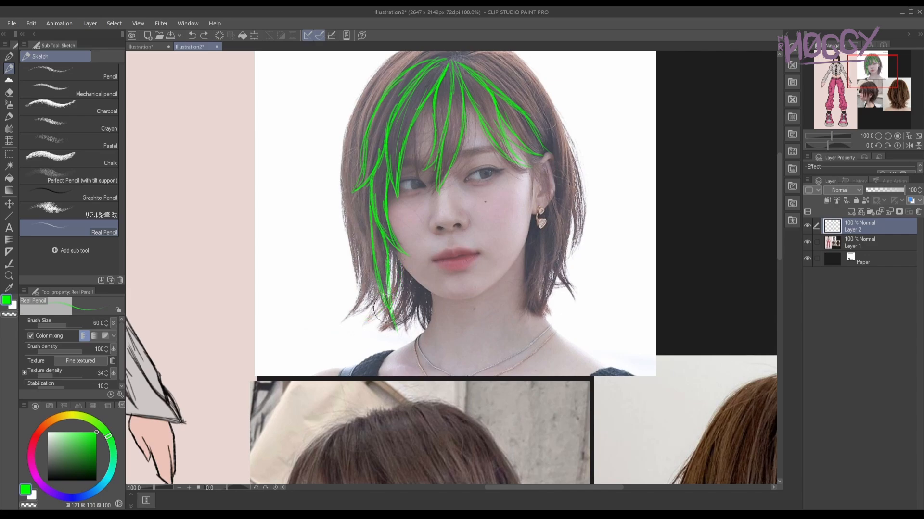
left_click_drag(416, 285, 417, 321)
middle_click_drag(457, 340, 487, 366)
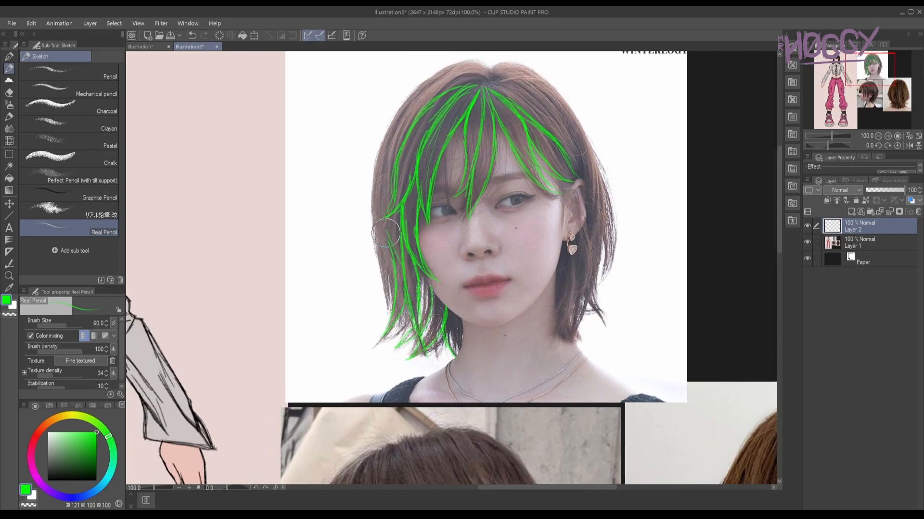
Outline the left edge of the hair and the crown on both sides of the parting on the front-view photo.
left_click_drag(377, 171, 392, 255)
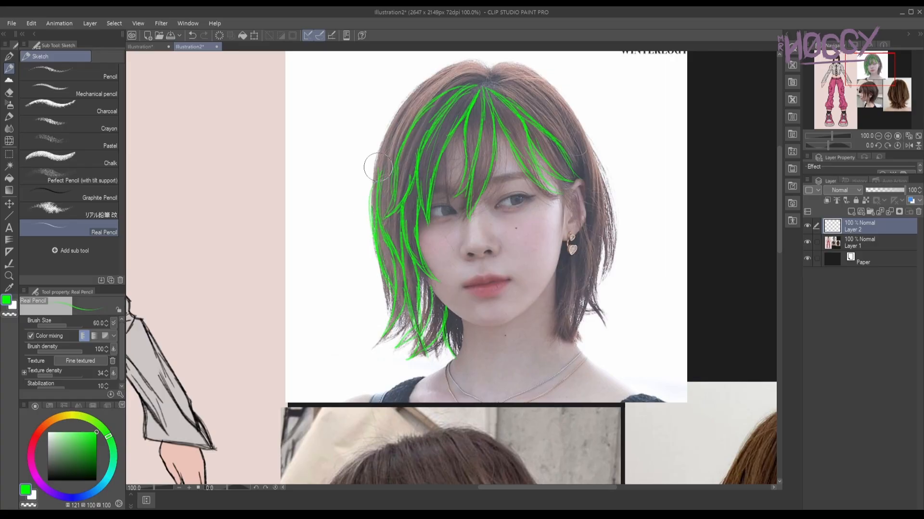
left_click_drag(373, 198, 414, 86)
middle_click_drag(436, 85, 404, 168)
left_click_drag(393, 154, 368, 191)
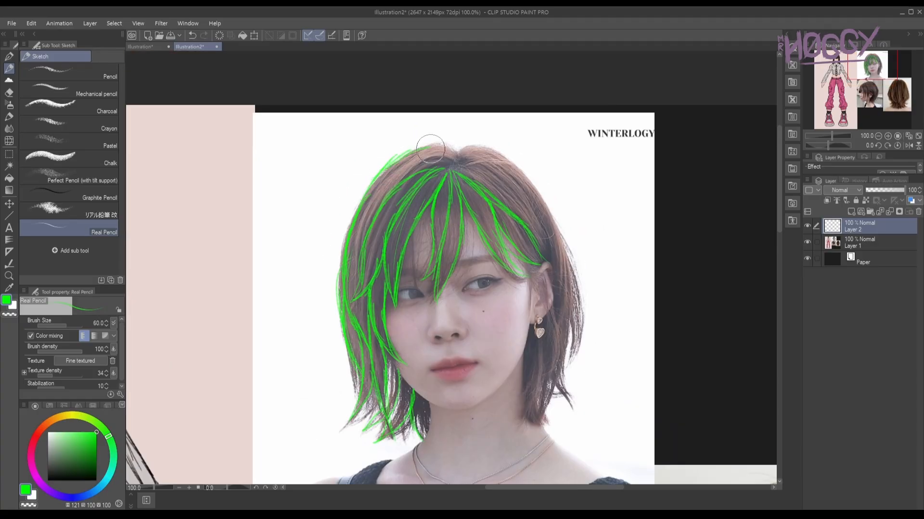
left_click_drag(430, 149, 453, 159)
left_click_drag(392, 163, 332, 260)
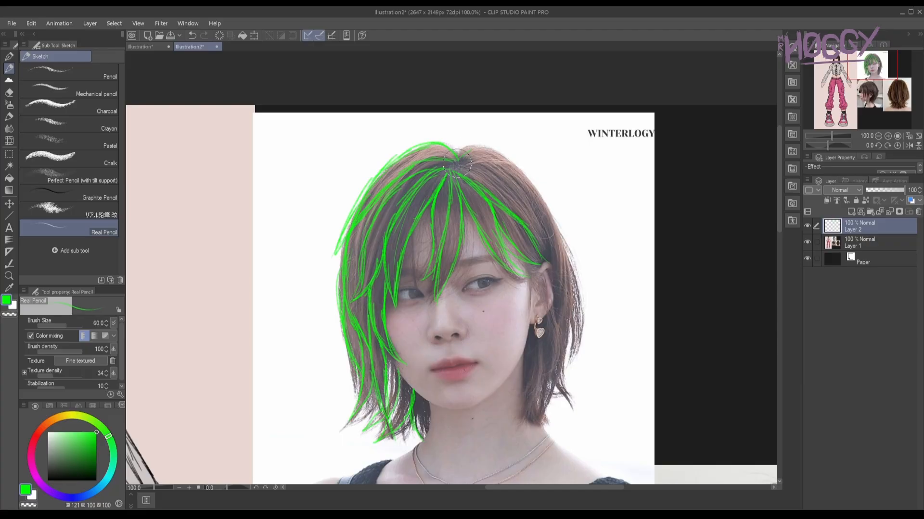
left_click_drag(486, 147, 538, 189)
Trace the strands behind the earring and the right outer side of the hair up to the parting on the front-view photo.
middle_click_drag(554, 317, 503, 256)
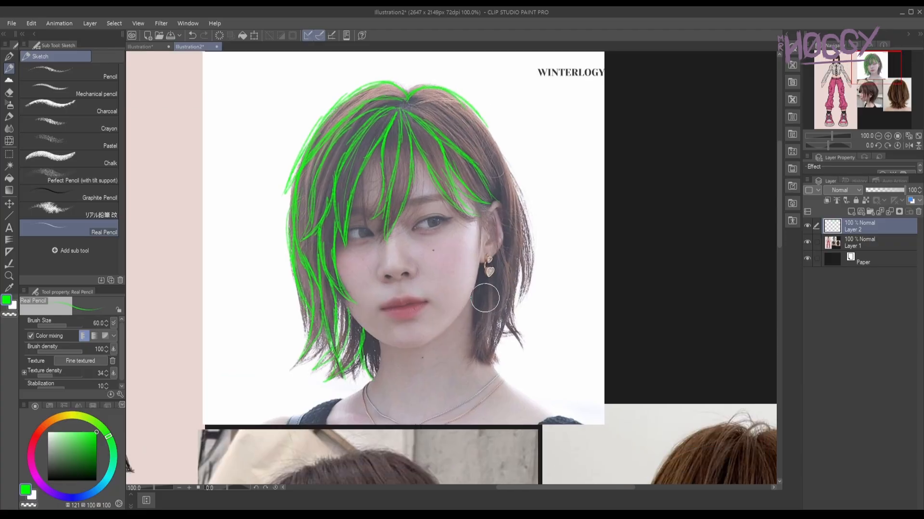
mouse_move(482, 271)
left_mouse_down()
mouse_move(467, 362)
mouse_move(486, 347)
left_mouse_up()
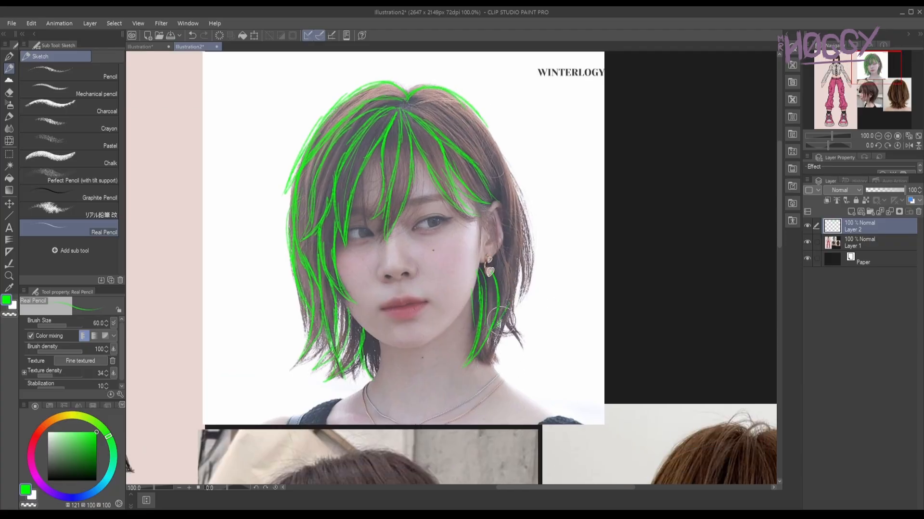
mouse_move(506, 248)
left_mouse_down()
mouse_move(496, 328)
mouse_move(504, 365)
left_mouse_up()
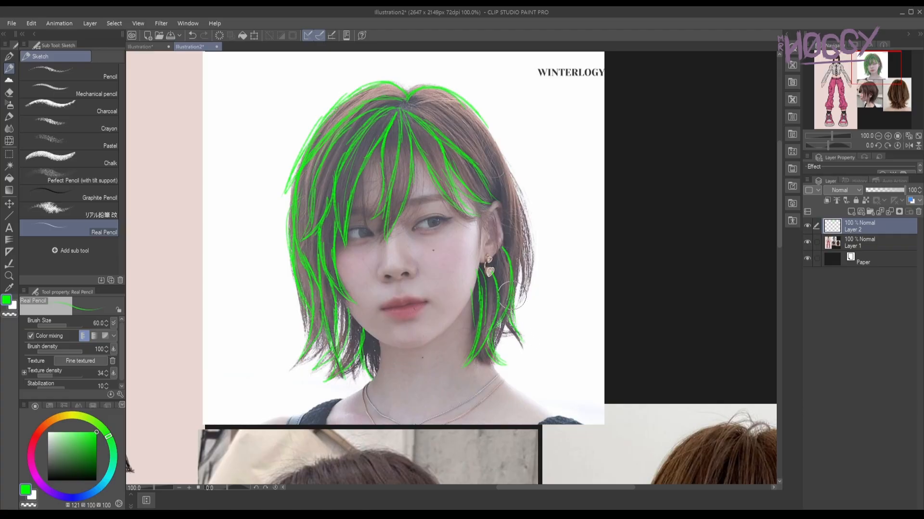
left_click_drag(518, 188, 521, 294)
left_click_drag(513, 186, 514, 269)
left_click_drag(500, 172, 503, 222)
left_click_drag(473, 137, 487, 159)
mouse_move(398, 105)
left_mouse_down()
mouse_move(464, 132)
mouse_move(501, 171)
left_mouse_up()
middle_click_drag(598, 330, 609, 317)
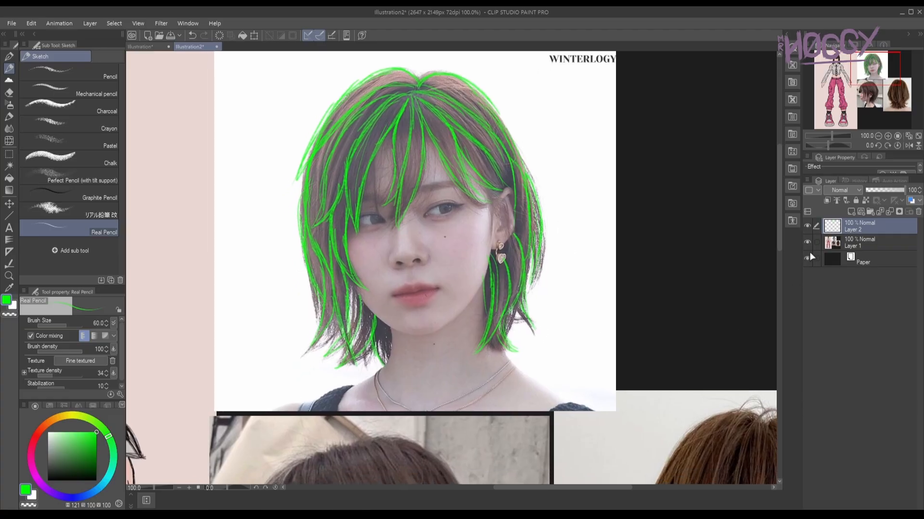
Toggle the visibility of Layer 1 and examine the side-view and back-view hairstyle photos.
left_click(809, 241)
left_click(809, 242)
middle_click_drag(658, 385, 631, 71)
middle_click_drag(529, 362, 599, 324)
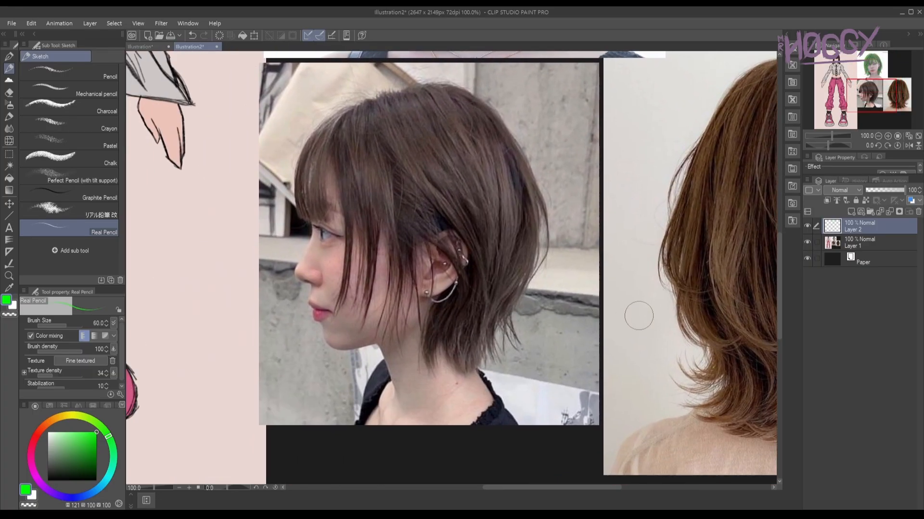
middle_click_drag(661, 317, 447, 342)
middle_click_drag(302, 272, 471, 254)
middle_click_drag(316, 239, 371, 280)
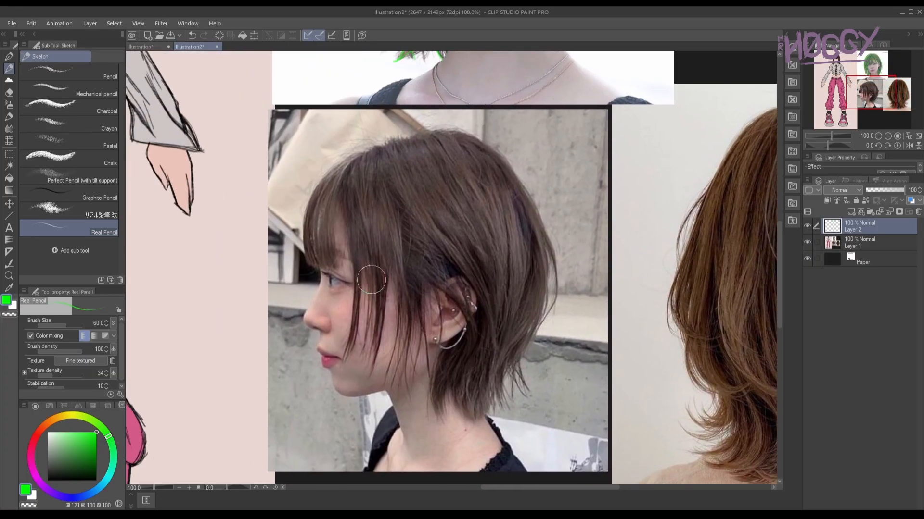
middle_click_drag(429, 155, 408, 365)
middle_click_drag(469, 429, 429, 185)
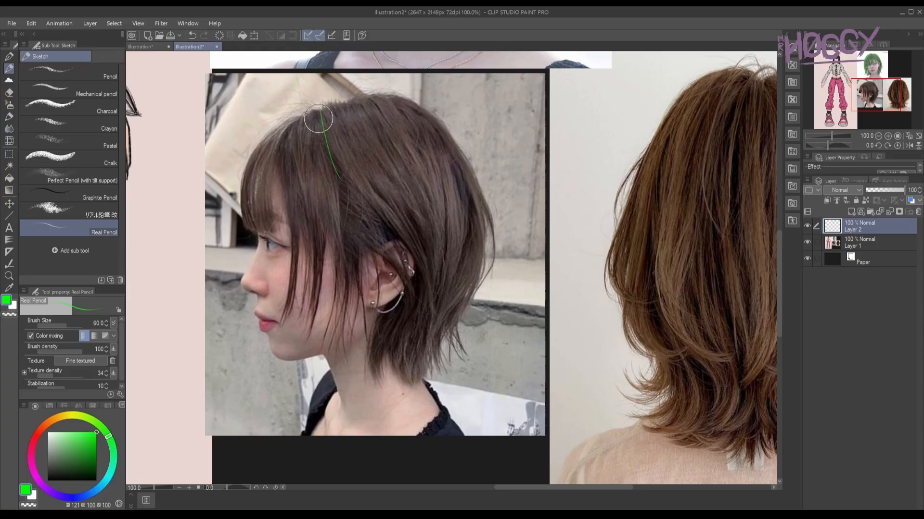
Trace the large strands sweeping from the crown over and behind the ear in green on the side-view photo.
left_click_drag(319, 117, 409, 241)
mouse_move(371, 207)
left_mouse_down()
mouse_move(412, 268)
mouse_move(423, 346)
mouse_move(433, 298)
mouse_move(423, 209)
mouse_move(348, 108)
mouse_move(318, 130)
mouse_move(380, 207)
left_mouse_up()
left_click_drag(441, 109, 391, 119)
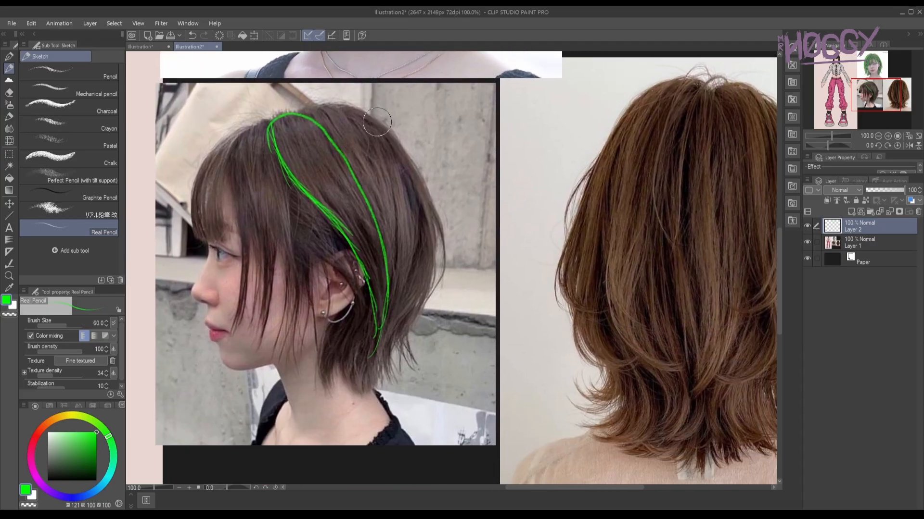
mouse_move(291, 126)
left_mouse_down()
mouse_move(341, 95)
mouse_move(382, 154)
mouse_move(394, 196)
left_mouse_up()
mouse_move(379, 151)
left_mouse_down()
mouse_move(394, 269)
mouse_move(378, 329)
left_mouse_up()
key("ctrl+z")
left_click_drag(397, 270, 381, 343)
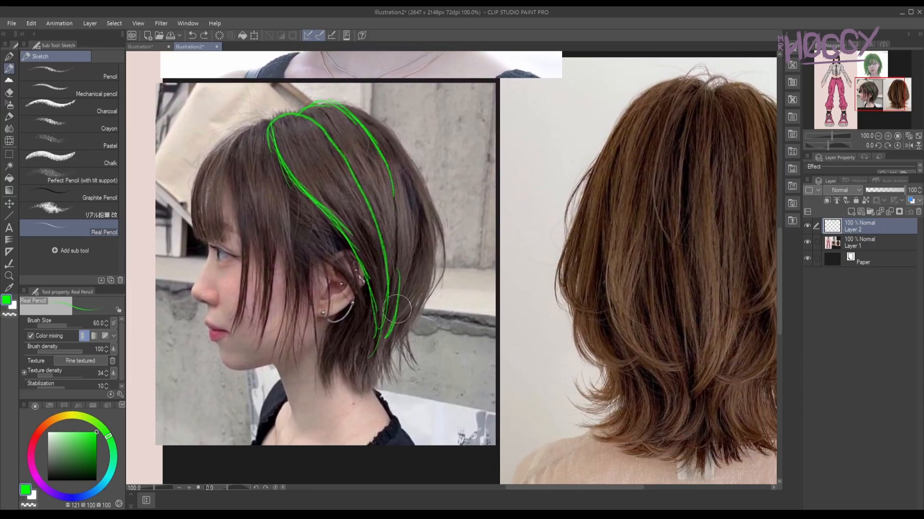
mouse_move(399, 307)
left_mouse_down()
mouse_move(378, 339)
mouse_move(399, 217)
mouse_move(384, 167)
left_mouse_up()
left_click_drag(384, 167, 399, 324)
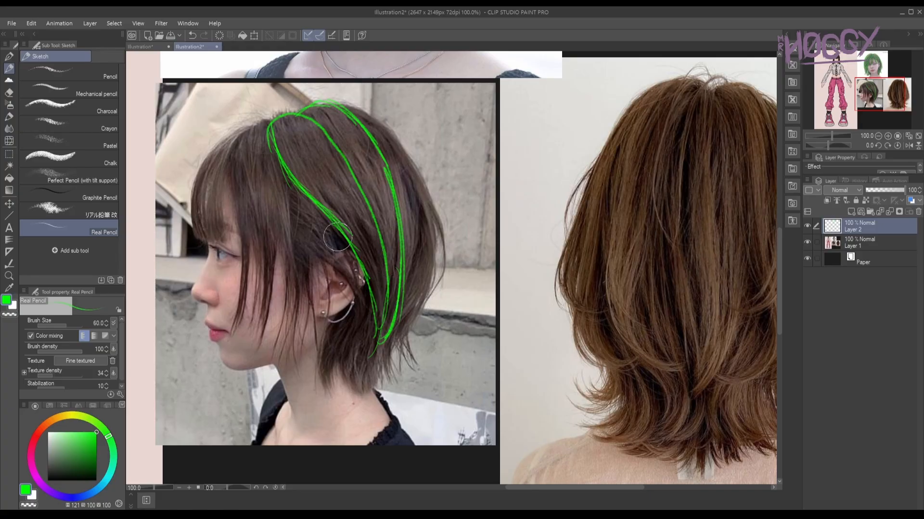
mouse_move(349, 254)
left_mouse_down()
mouse_move(286, 205)
mouse_move(353, 255)
mouse_move(277, 178)
mouse_move(357, 252)
left_mouse_up()
mouse_move(305, 232)
left_mouse_down()
mouse_move(281, 166)
mouse_move(297, 158)
mouse_move(392, 285)
left_mouse_up()
Circle the fringe area around the eyes on the front-view photo and undo the marks.
left_click_drag(368, 129, 320, 236)
left_click_drag(374, 127, 443, 204)
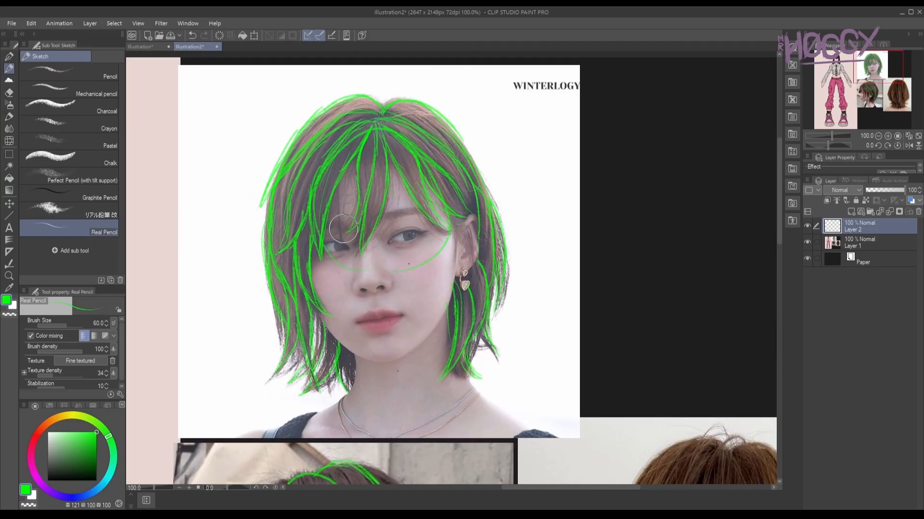
key("ctrl+z")
key("ctrl+z")
left_click_drag(426, 351, 423, 160)
mouse_move(377, 399)
left_mouse_down()
mouse_move(379, 196)
mouse_move(369, 204)
left_mouse_up()
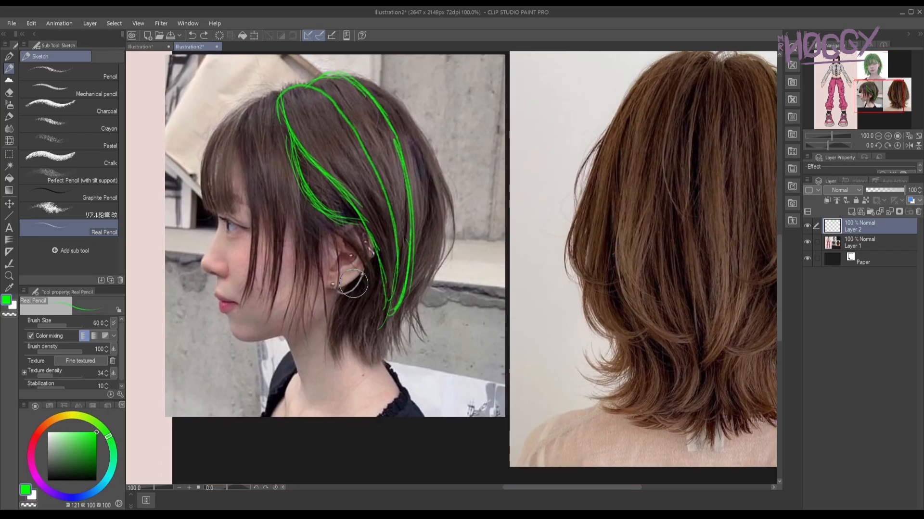
Trace the short strands falling from behind the ear down to the nape on the side-view photo.
left_click_drag(360, 276, 330, 340)
mouse_move(338, 303)
left_mouse_down()
mouse_move(335, 334)
mouse_move(363, 390)
mouse_move(357, 382)
left_mouse_up()
left_click_drag(359, 295, 348, 341)
left_click_drag(373, 256, 359, 317)
mouse_move(372, 280)
left_mouse_down()
mouse_move(354, 331)
mouse_move(371, 373)
left_mouse_up()
left_click_drag(369, 313, 369, 370)
left_click_drag(385, 294, 368, 366)
mouse_move(374, 327)
left_mouse_down()
mouse_move(378, 364)
mouse_move(389, 372)
left_mouse_up()
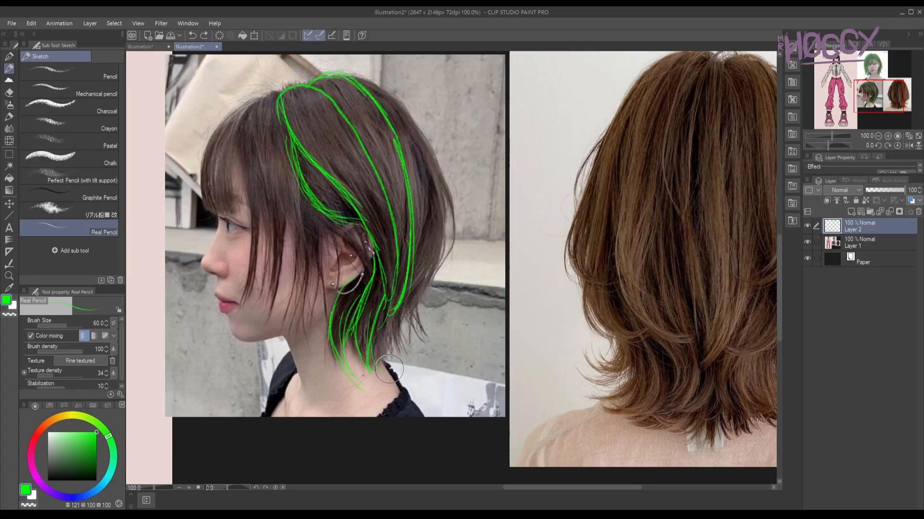
Trace the strands along the back of the head, from the crown to the tips, on the side-view photo.
mouse_move(391, 318)
left_mouse_down()
mouse_move(386, 359)
mouse_move(402, 347)
left_mouse_up()
mouse_move(400, 301)
left_mouse_down()
mouse_move(419, 331)
mouse_move(432, 185)
mouse_move(406, 131)
left_mouse_up()
mouse_move(356, 79)
left_mouse_down()
mouse_move(394, 102)
mouse_move(430, 167)
left_mouse_up()
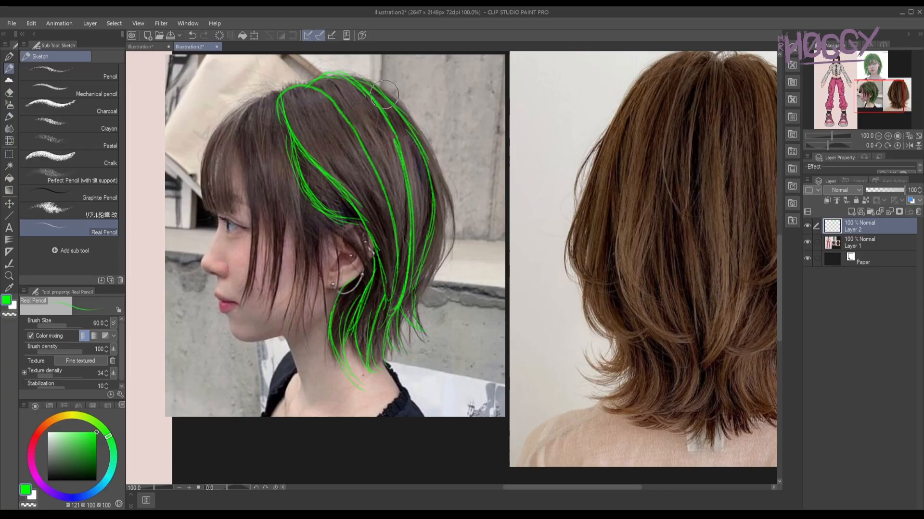
mouse_move(394, 96)
left_mouse_down()
mouse_move(445, 173)
mouse_move(417, 277)
mouse_move(441, 211)
left_mouse_up()
Trace the pointed central strand and the curved outer layer to its right in green on the back-view photo.
middle_click_drag(683, 308, 412, 329)
mouse_move(426, 379)
left_mouse_down()
mouse_move(443, 329)
mouse_move(415, 150)
mouse_move(440, 81)
mouse_move(421, 267)
mouse_move(449, 330)
mouse_move(469, 306)
mouse_move(483, 231)
mouse_move(469, 140)
mouse_move(440, 81)
left_mouse_up()
mouse_move(460, 300)
left_mouse_down()
mouse_move(520, 206)
mouse_move(504, 118)
left_mouse_up()
mouse_move(463, 302)
left_mouse_down()
mouse_move(524, 281)
mouse_move(541, 237)
left_mouse_up()
left_click_drag(513, 279, 543, 245)
mouse_move(502, 301)
left_mouse_down()
mouse_move(547, 204)
mouse_move(546, 154)
left_mouse_up()
mouse_move(544, 239)
left_mouse_down()
mouse_move(547, 178)
mouse_move(522, 123)
left_mouse_up()
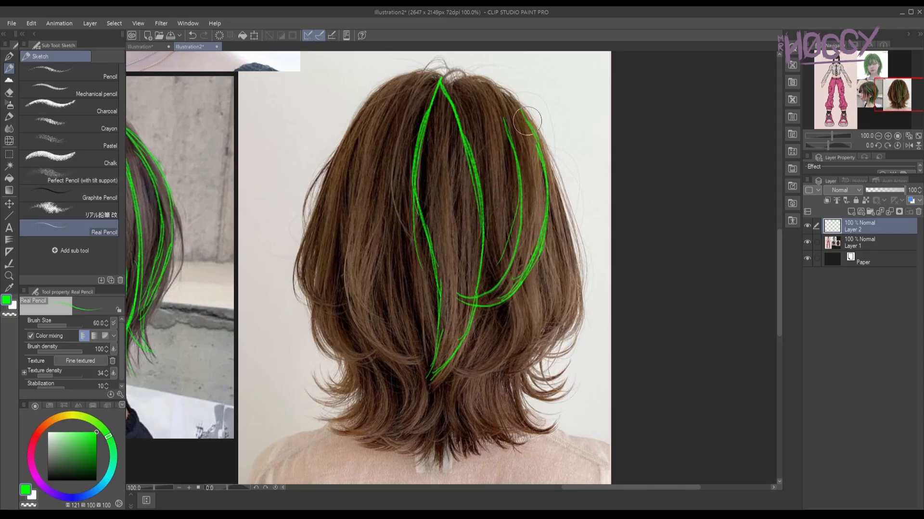
key("ctrl+z")
key("ctrl+z")
left_click_drag(536, 260, 547, 158)
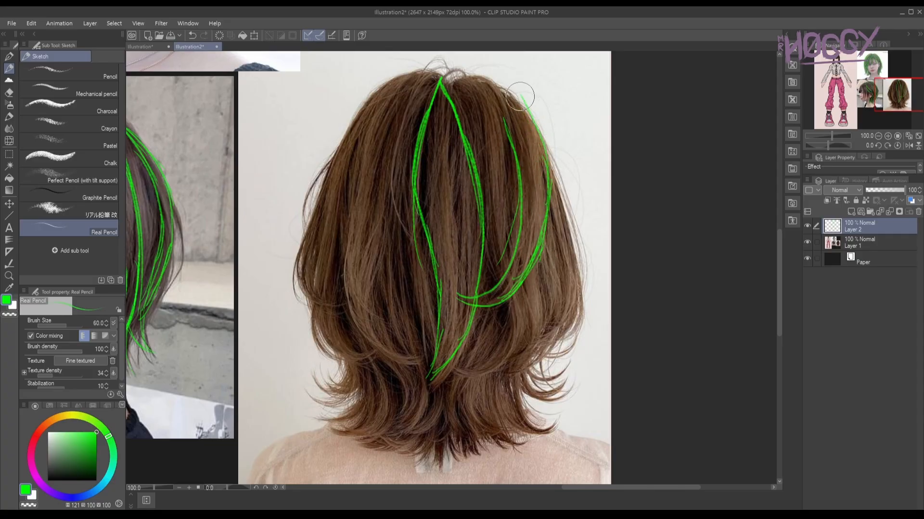
mouse_move(550, 190)
left_mouse_down()
mouse_move(494, 87)
mouse_move(544, 131)
left_mouse_up()
Connect the right-hand strands to the crown and add a lower curved layer beneath them on the back-view photo.
left_click_drag(476, 80, 513, 135)
left_click_drag(480, 81, 507, 140)
mouse_move(474, 78)
left_mouse_down()
mouse_move(500, 90)
mouse_move(470, 79)
mouse_move(510, 238)
mouse_move(492, 270)
left_mouse_up()
mouse_move(487, 222)
left_mouse_down()
mouse_move(494, 283)
mouse_move(476, 376)
mouse_move(538, 300)
left_mouse_up()
left_click_drag(534, 267, 537, 310)
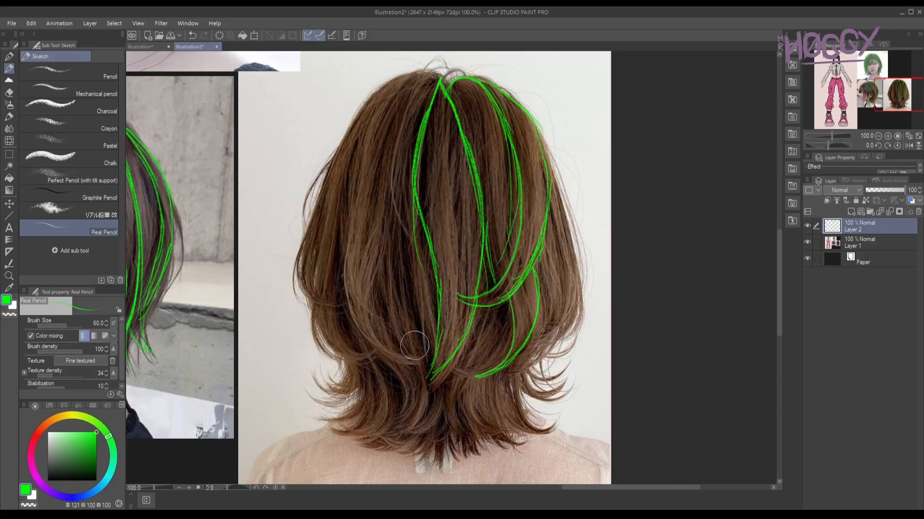
Trace the layered strands left of the central strand, from the crown to their curved tips, on the back-view photo.
left_click_drag(419, 354, 382, 269)
mouse_move(397, 221)
left_mouse_down()
mouse_move(374, 315)
mouse_move(402, 163)
left_mouse_up()
mouse_move(410, 154)
left_mouse_down()
mouse_move(371, 343)
mouse_move(349, 309)
left_mouse_up()
left_click_drag(387, 355, 359, 179)
left_click_drag(343, 277, 386, 135)
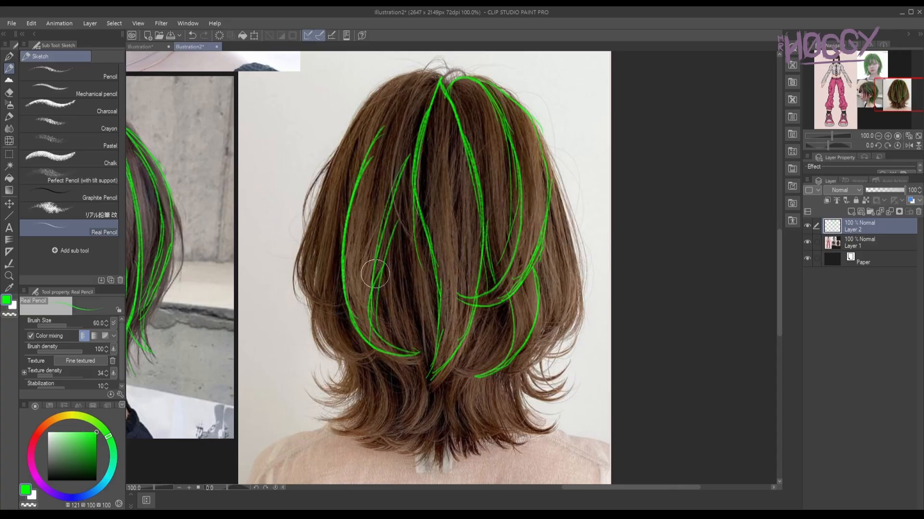
left_click_drag(375, 274, 412, 130)
left_click_drag(366, 166, 415, 73)
left_click_drag(371, 144, 418, 76)
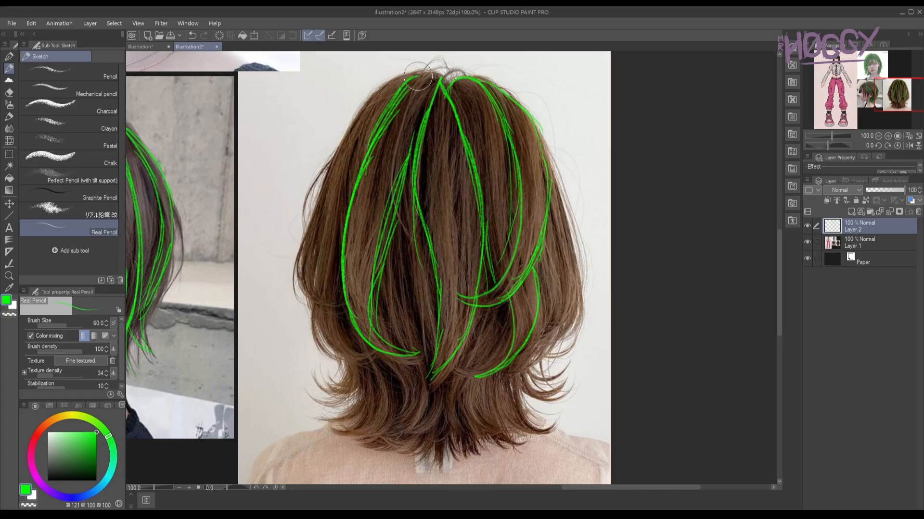
mouse_move(425, 358)
left_mouse_down()
mouse_move(374, 293)
mouse_move(381, 250)
left_mouse_up()
Outline both outer sides of the hair and the flicked-out tips near the neck on the back-view photo.
mouse_move(362, 110)
left_mouse_down()
mouse_move(315, 176)
mouse_move(329, 182)
left_mouse_up()
mouse_move(297, 274)
left_mouse_down()
mouse_move(349, 366)
mouse_move(335, 325)
left_mouse_up()
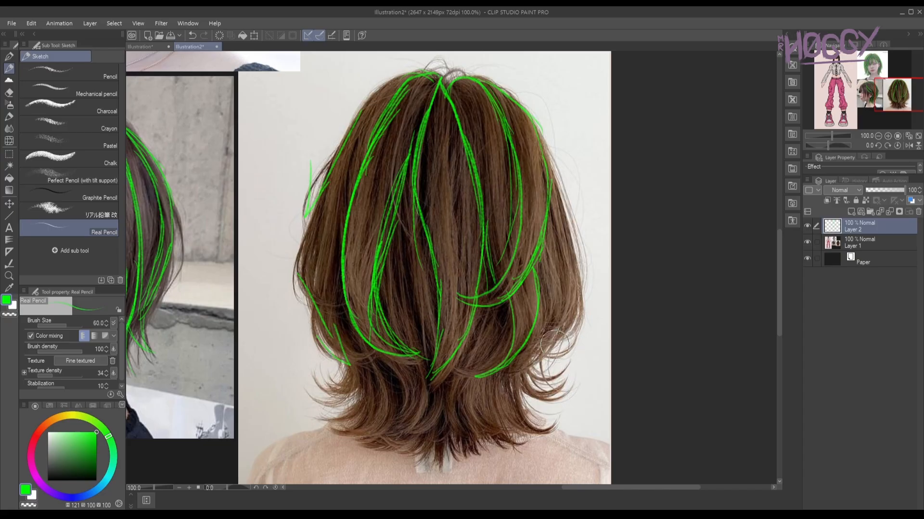
mouse_move(580, 188)
left_mouse_down()
mouse_move(561, 277)
mouse_move(578, 260)
left_mouse_up()
mouse_move(541, 353)
left_mouse_down()
mouse_move(503, 379)
mouse_move(508, 399)
left_mouse_up()
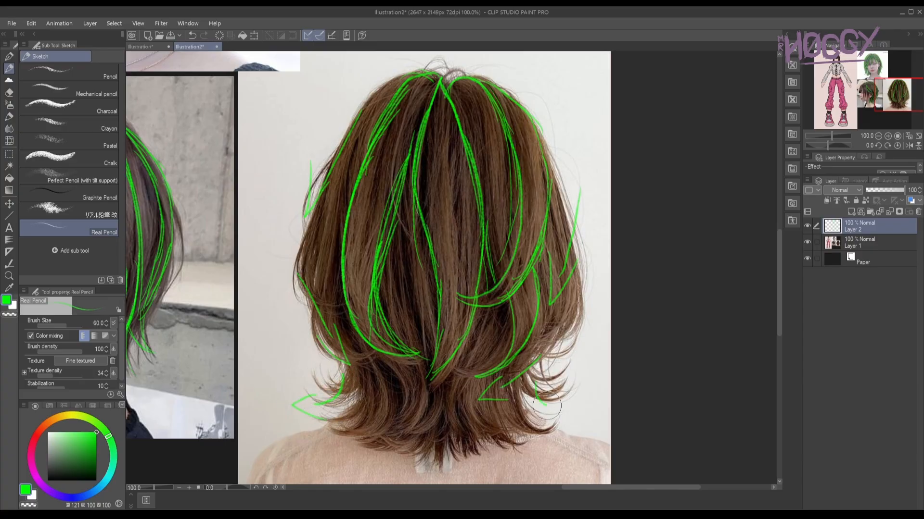
mouse_move(547, 406)
left_mouse_down()
mouse_move(588, 398)
mouse_move(565, 389)
left_mouse_up()
Mark the parting point with a green dot on the front-view photo and review the complete reference sheet.
left_click_drag(457, 185, 574, 389)
left_click_drag(468, 218, 675, 426)
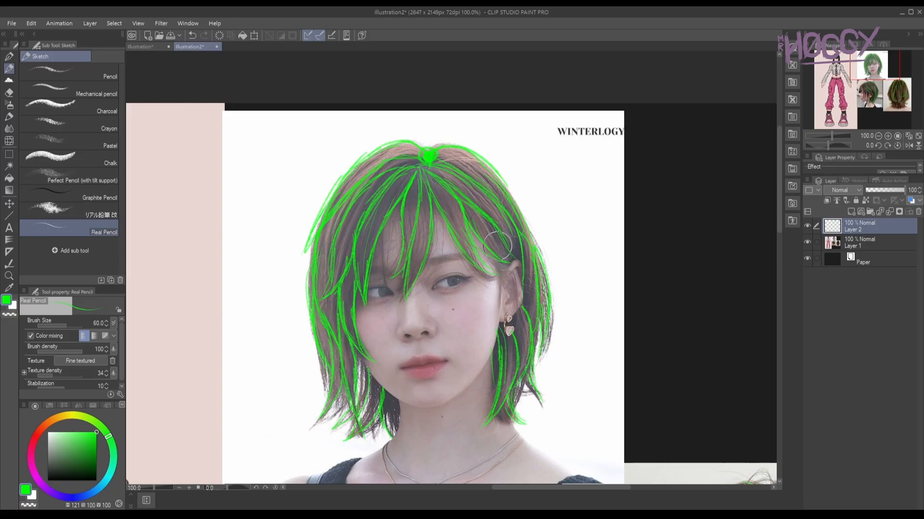
scroll(498, 246, "down", 3)
left_click_drag(492, 319, 504, 235)
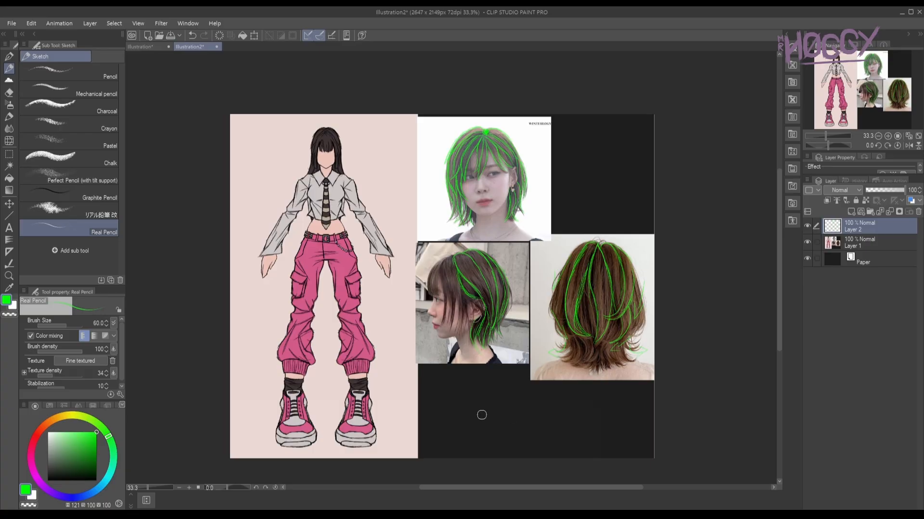
scroll(525, 280, "up", 1)
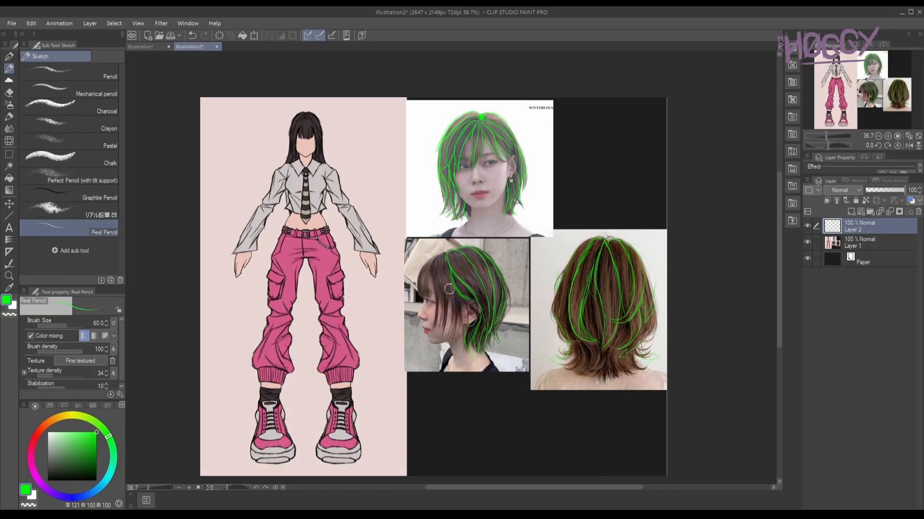
middle_click_drag(449, 289, 467, 280)
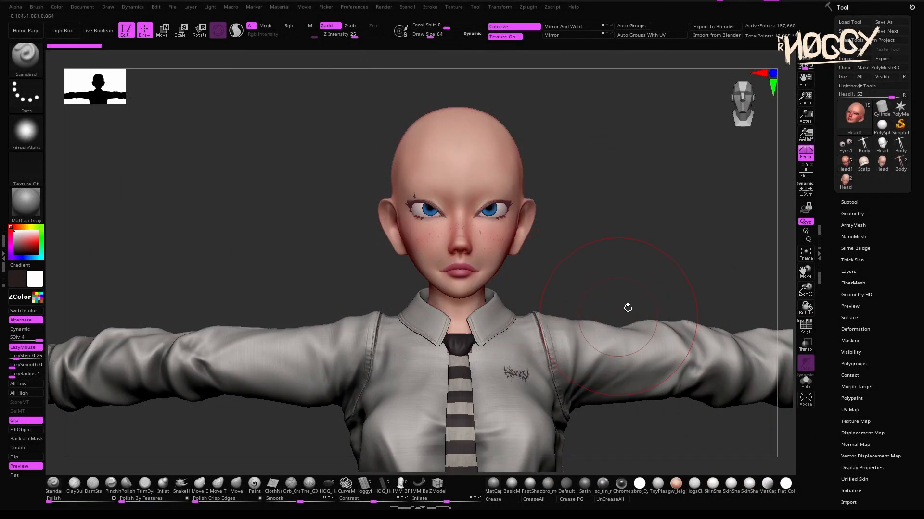
Append a Sphere3D as a new subtool to the character and make it the active subtool.
left_click_drag(617, 249, 580, 244)
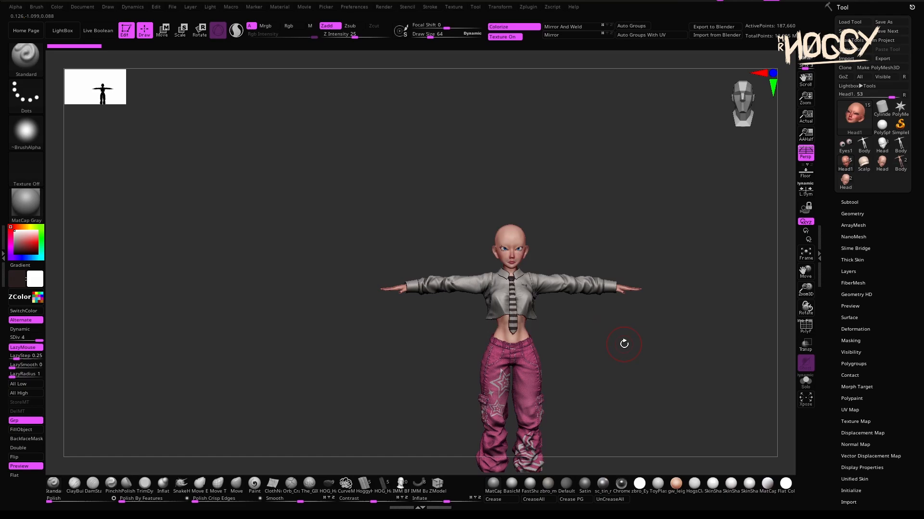
mouse_move(623, 342)
left_mouse_down()
mouse_move(520, 208)
mouse_move(548, 250)
mouse_move(614, 258)
mouse_move(533, 258)
left_mouse_up()
right_click_drag(498, 158, 495, 240, "ctrl")
right_click_drag(315, 84, 341, 188, "alt")
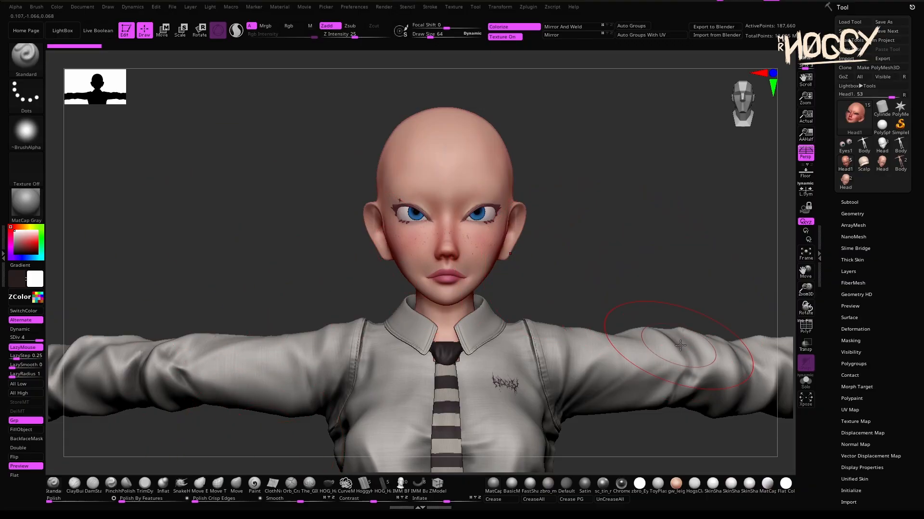
left_click(849, 202)
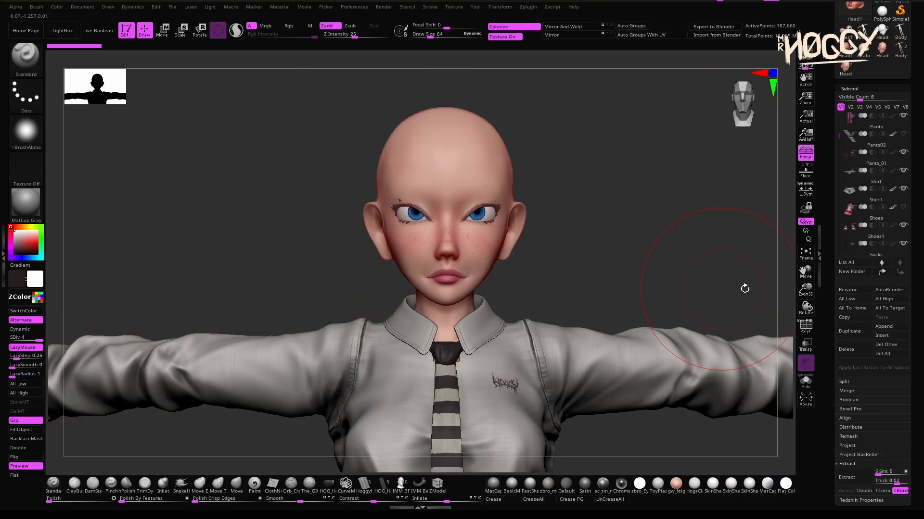
left_click(886, 330)
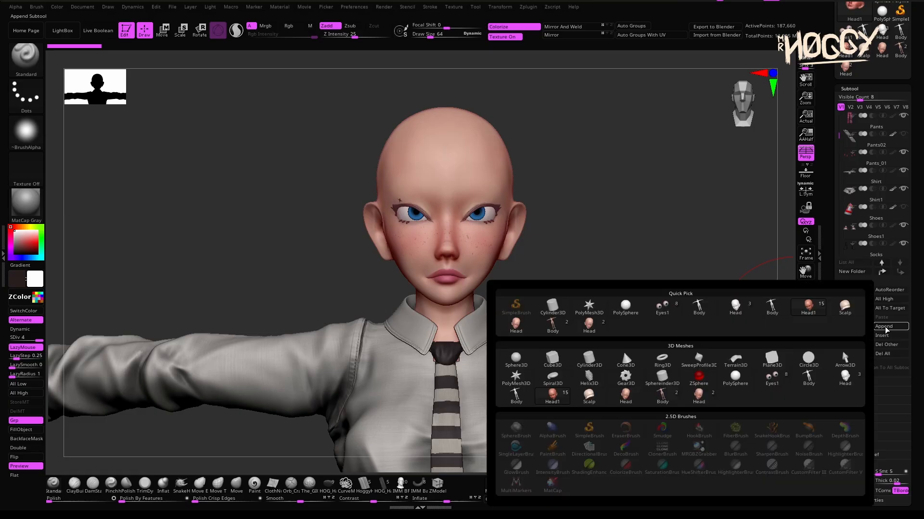
left_click(516, 359)
left_click_drag(839, 135, 843, 198)
left_click(874, 220)
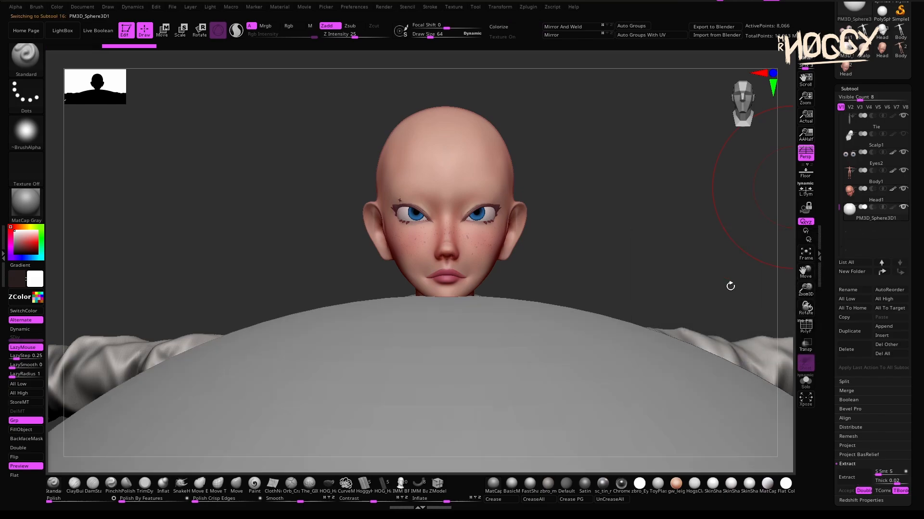
Scale the appended sphere down to smaller than the head and raise it to the height of the forehead.
right_click_drag(683, 276, 571, 204, "ctrl")
right_click_drag(565, 397, 547, 214, "alt")
key("f")
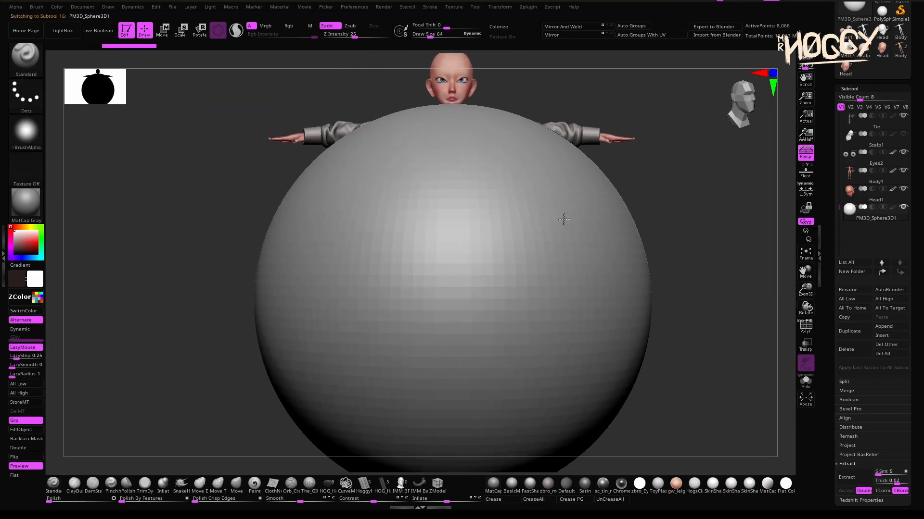
key("w")
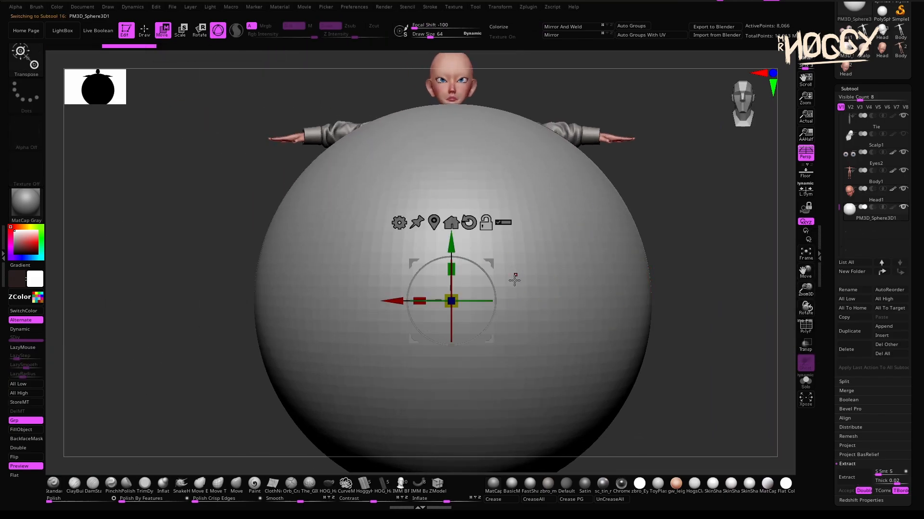
left_click_drag(460, 290, 271, 363)
left_click_drag(451, 252, 454, 11)
Move the sphere back and down in side view until it sits completely hidden inside the skull.
right_click_drag(497, 138, 626, 375, "alt")
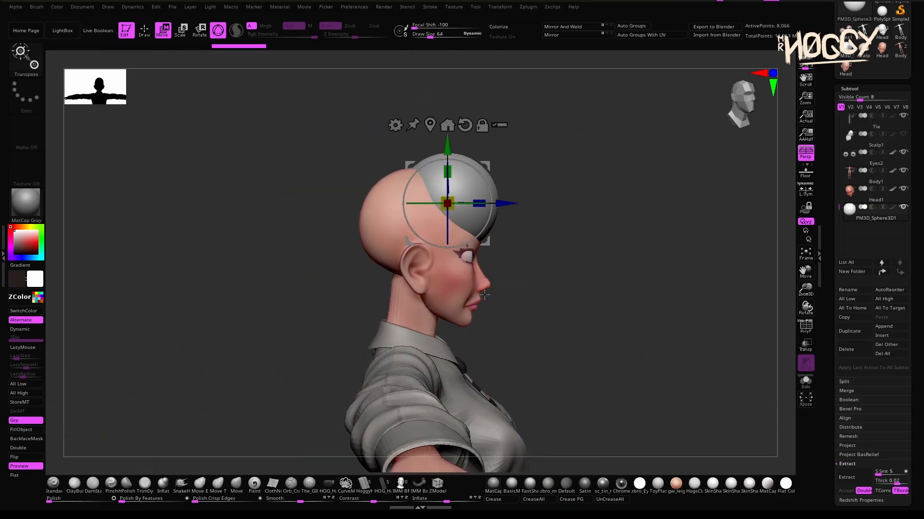
right_click_drag(460, 109, 472, 183, "ctrl")
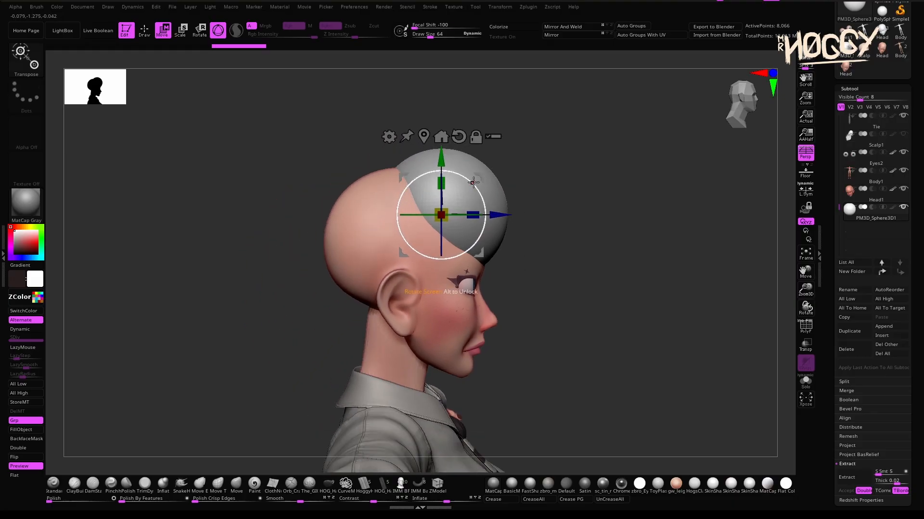
left_click_drag(475, 175, 436, 200)
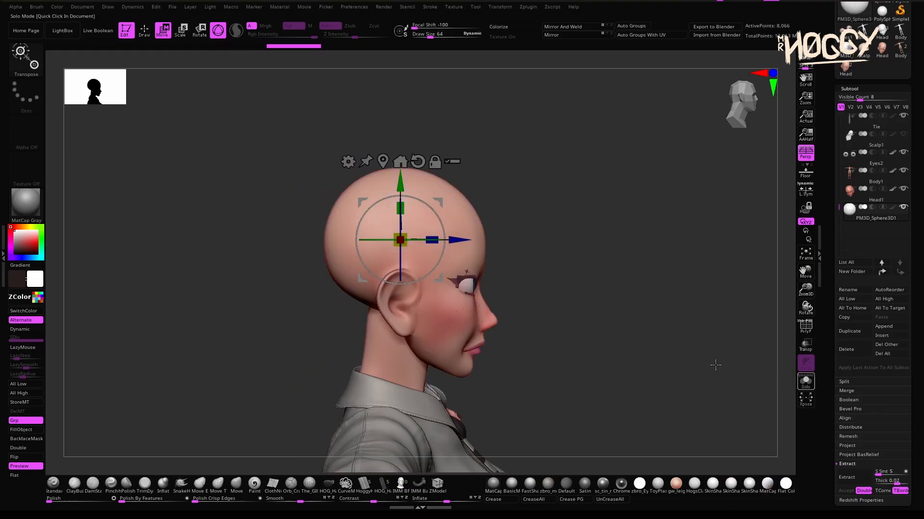
Return to Draw mode with the head in front view and choose the HOG_Hair insert brush.
right_click_drag(716, 367, 493, 324)
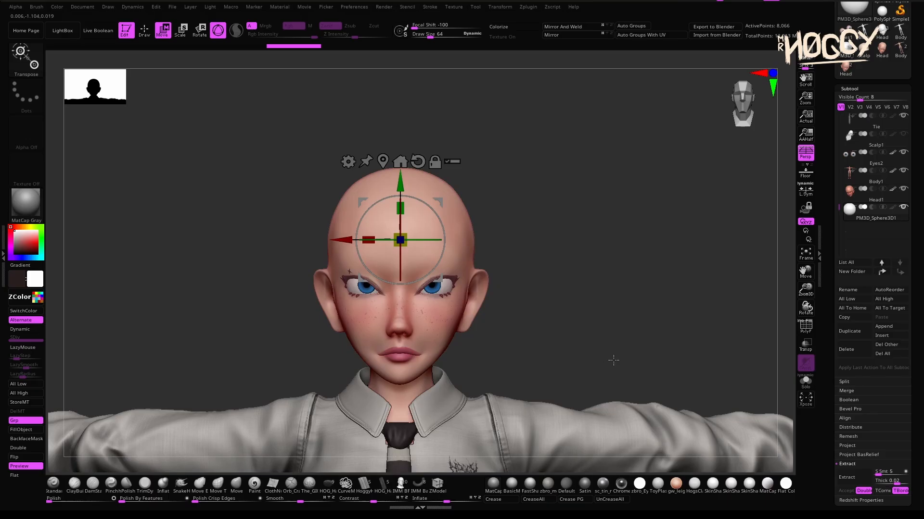
key("q")
right_click_drag(614, 360, 640, 298, "alt")
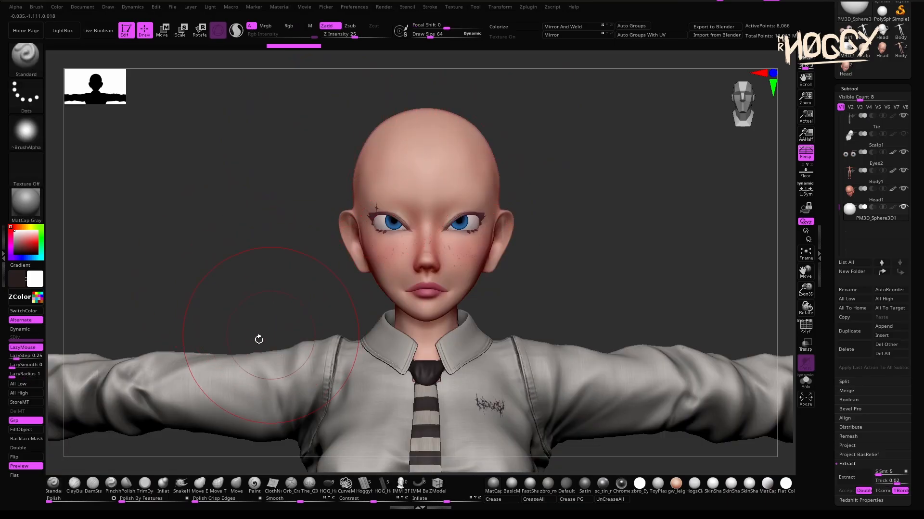
mouse_move(231, 338)
right_mouse_down()
mouse_move(271, 340)
mouse_move(231, 338)
right_mouse_up()
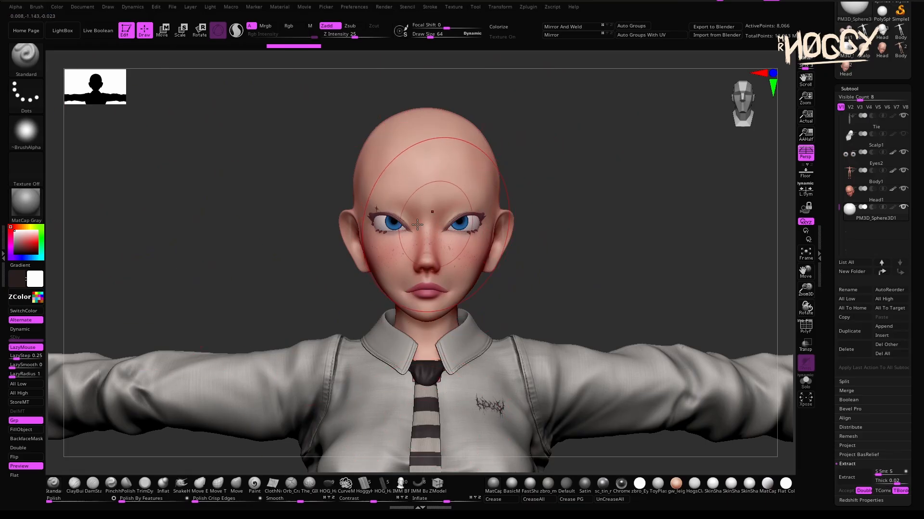
left_click(344, 484)
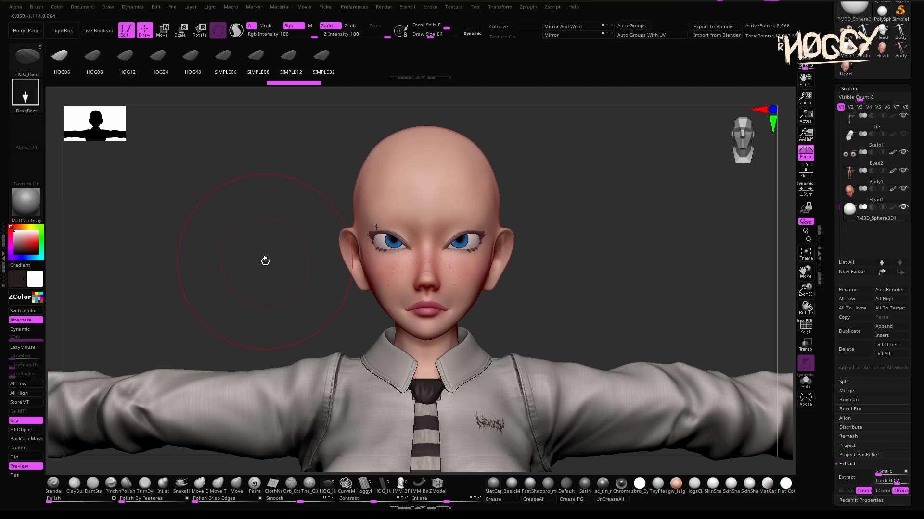
Insert a HOG12 hair strand with the HOG_Hair brush at the centre of the nape on the back of the head.
mouse_move(182, 220)
left_mouse_down()
mouse_move(279, 239)
mouse_move(262, 241)
mouse_move(294, 327)
left_mouse_up()
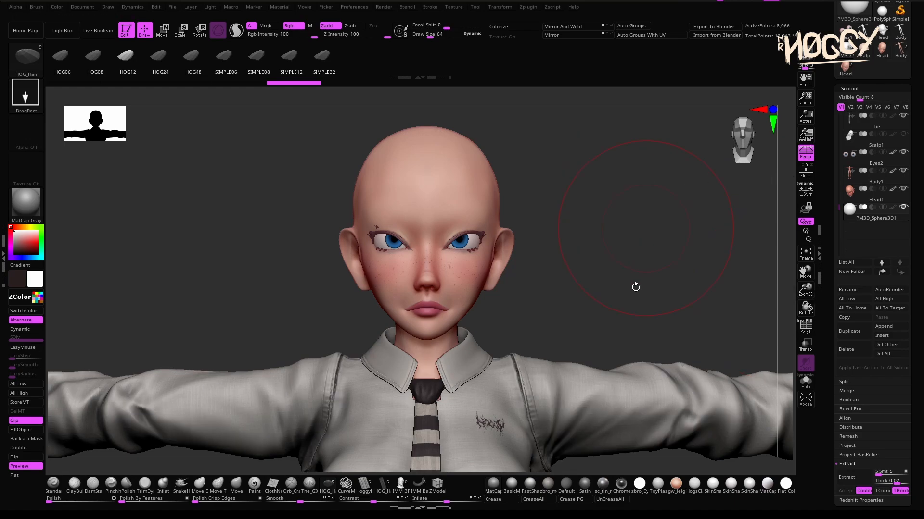
left_click_drag(635, 286, 546, 266, "shift")
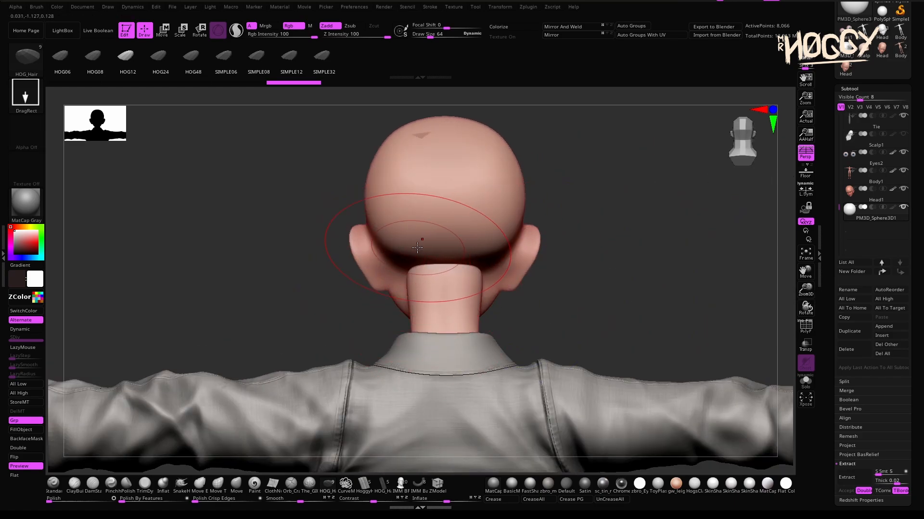
left_click_drag(341, 181, 450, 150)
left_click_drag(642, 246, 541, 270)
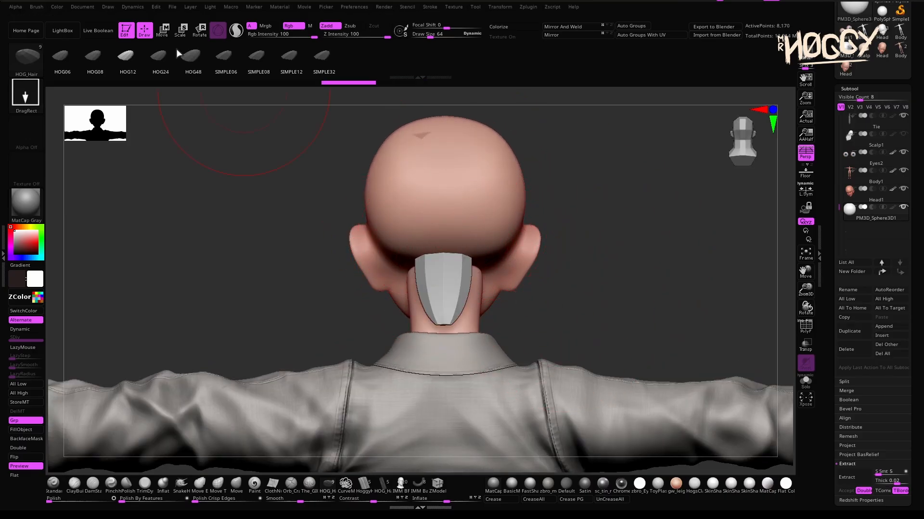
Lengthen the first strand down to the shirt collar using the Bend Curve deformer.
key("w")
left_click(394, 183)
left_click(394, 187)
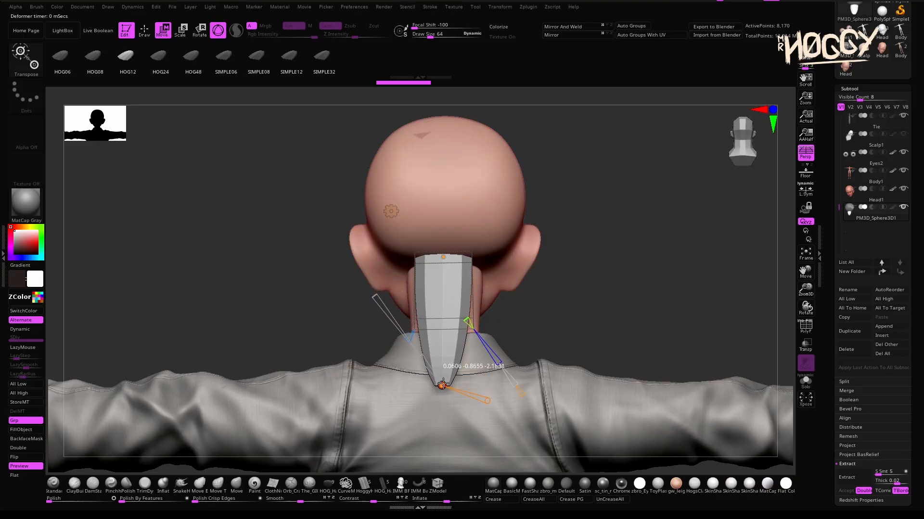
left_click_drag(436, 394, 433, 398)
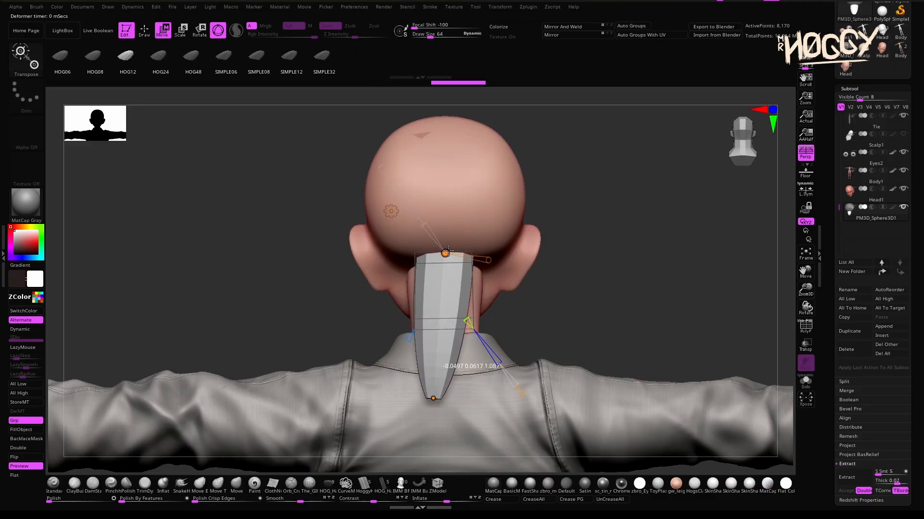
left_click_drag(558, 330, 507, 331)
Curve the first strand's tip sideways with Bend Curve and fit its root under the back of the skull.
left_click_drag(439, 398, 416, 391)
mouse_move(554, 332)
left_mouse_down()
mouse_move(505, 332)
mouse_move(553, 332)
left_mouse_up()
left_click_drag(398, 361, 364, 320)
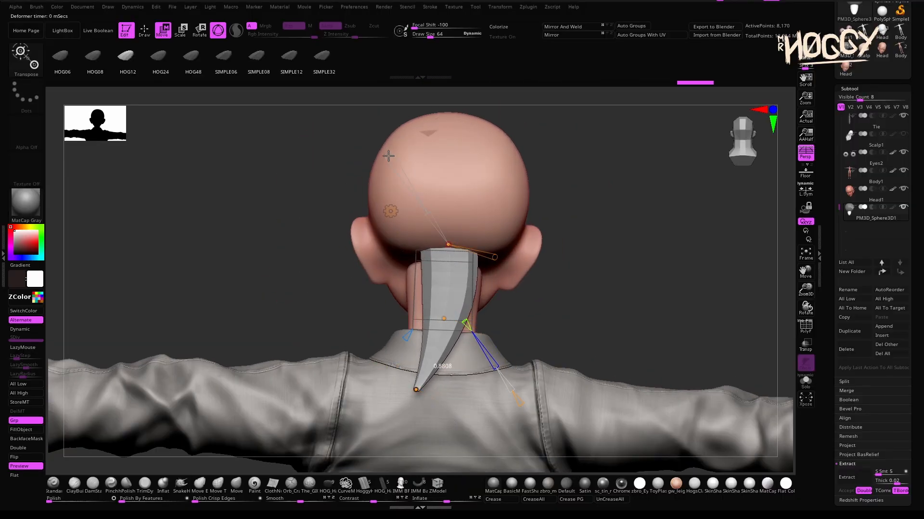
mouse_move(322, 217)
left_mouse_down()
mouse_move(370, 217)
mouse_move(322, 219)
left_mouse_up()
left_click_drag(417, 390, 435, 380)
key("q")
mouse_move(272, 307)
left_mouse_down()
mouse_move(302, 310)
mouse_move(406, 355)
left_mouse_up()
mouse_move(589, 308)
left_mouse_down()
mouse_move(420, 260)
mouse_move(546, 310)
mouse_move(471, 273)
left_mouse_up()
left_click_drag(568, 318, 486, 264)
Insert a second HOG12 strand to the right of the first and pull its tip down to the collar with Bend Curve.
left_click(328, 485)
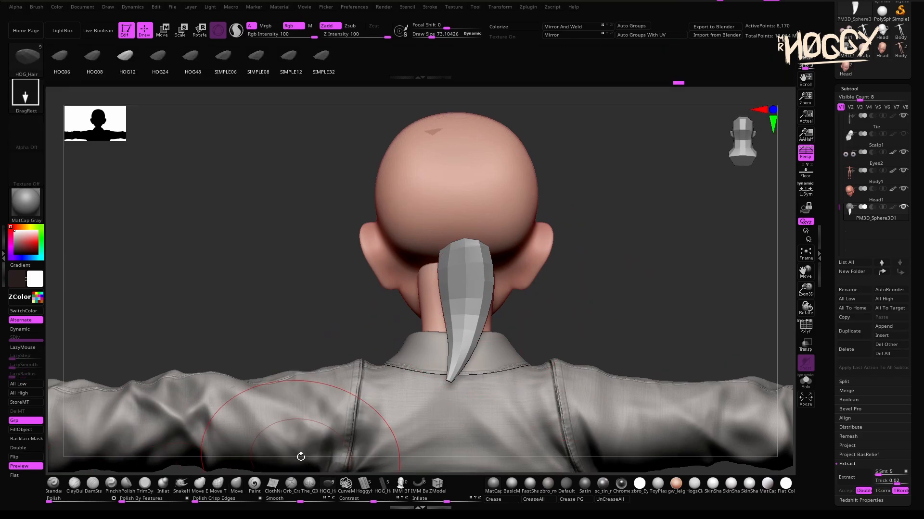
left_click_drag(299, 456, 272, 450)
mouse_move(495, 248)
left_mouse_down()
mouse_move(501, 227)
mouse_move(481, 212)
left_mouse_up()
key("w")
left_click(442, 170)
left_click_drag(522, 288, 471, 376)
left_click_drag(504, 267, 492, 287)
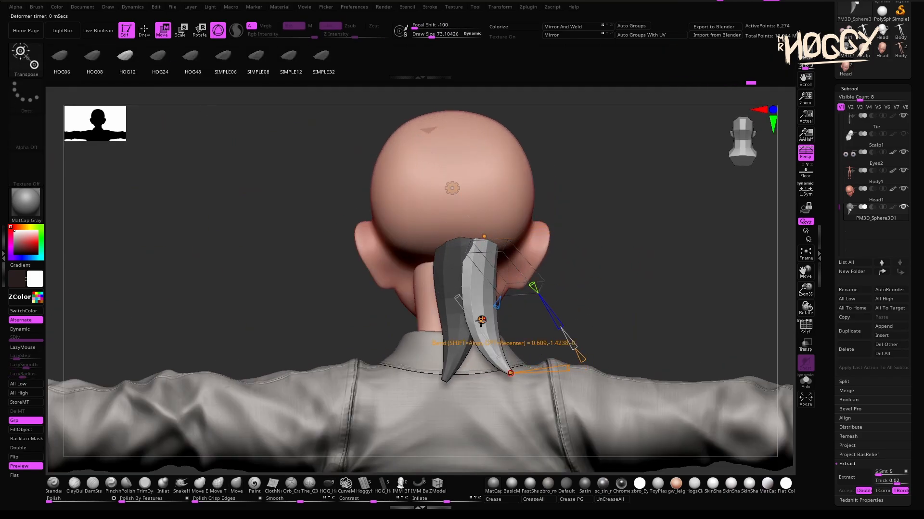
Refine the second strand's root, middle and tip so it follows the neck and curves outward beside the first.
right_click_drag(481, 321, 385, 315)
left_click_drag(506, 314, 515, 317)
right_click_drag(515, 316, 606, 313)
left_click_drag(484, 237, 490, 233)
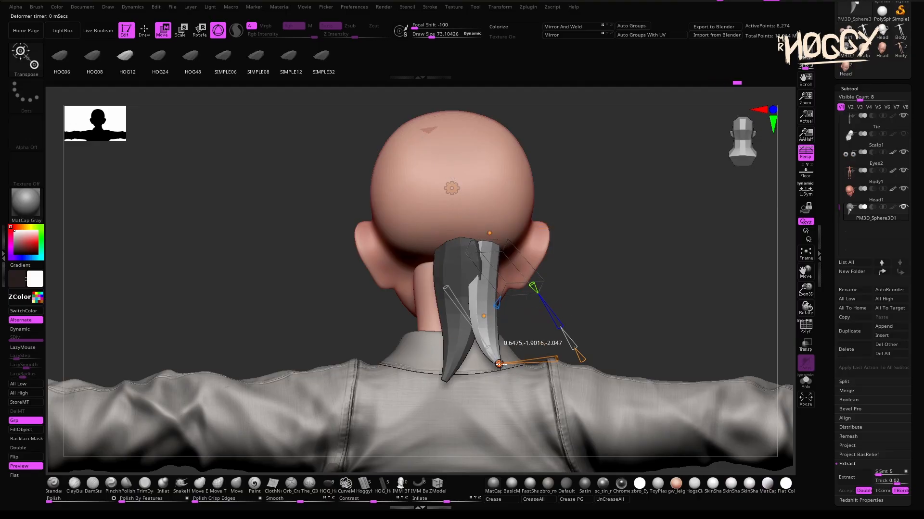
right_click_drag(500, 364, 511, 317)
left_click_drag(492, 312, 488, 312)
right_click_drag(489, 312, 580, 310)
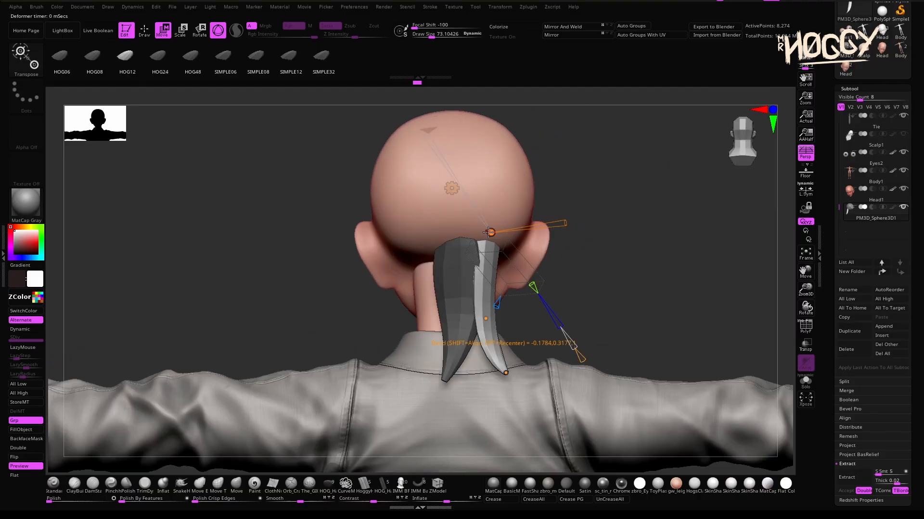
left_click(237, 486)
mouse_move(529, 250)
right_mouse_down()
mouse_move(436, 243)
mouse_move(558, 265)
right_mouse_up()
key("w")
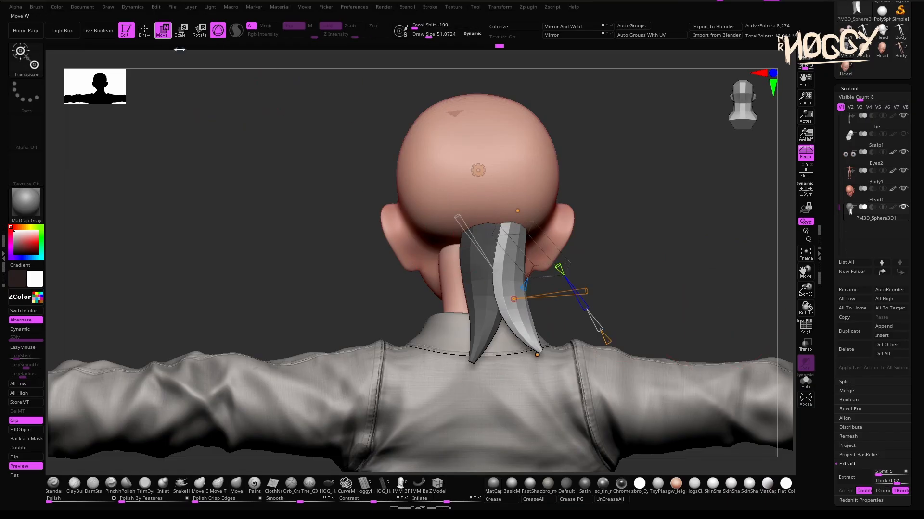
Insert a third HOG12 strand to the left of the central strand on the nape.
left_click(52, 485)
left_click(327, 485)
left_click_drag(469, 257, 462, 225)
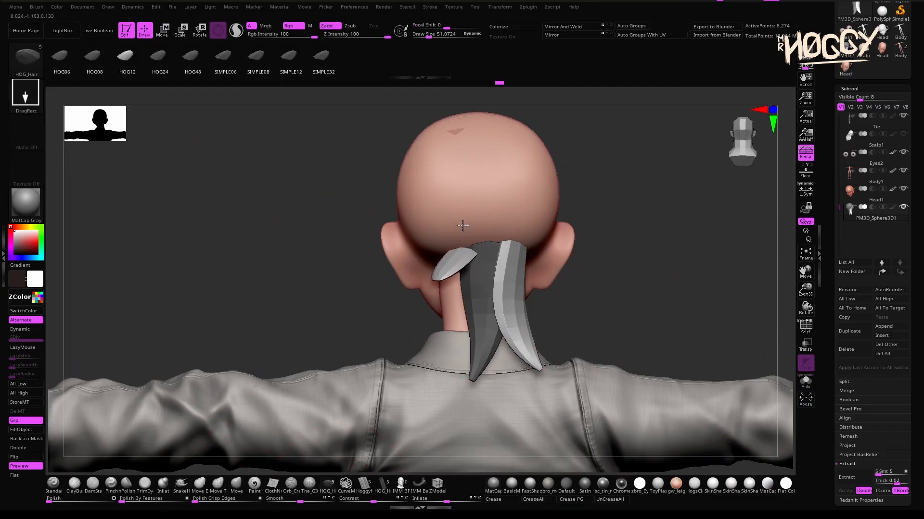
Bend the third strand down along the neck with Bend Curve so its tip sweeps outward to the left.
key("w")
left_click_drag(431, 284, 436, 357)
right_click_drag(529, 288, 695, 291)
left_click_drag(471, 355, 457, 367)
right_click_drag(674, 293, 519, 291)
left_click_drag(438, 366, 410, 293)
mouse_move(534, 320)
right_mouse_down()
mouse_move(685, 327)
mouse_move(537, 324)
right_mouse_up()
key("q")
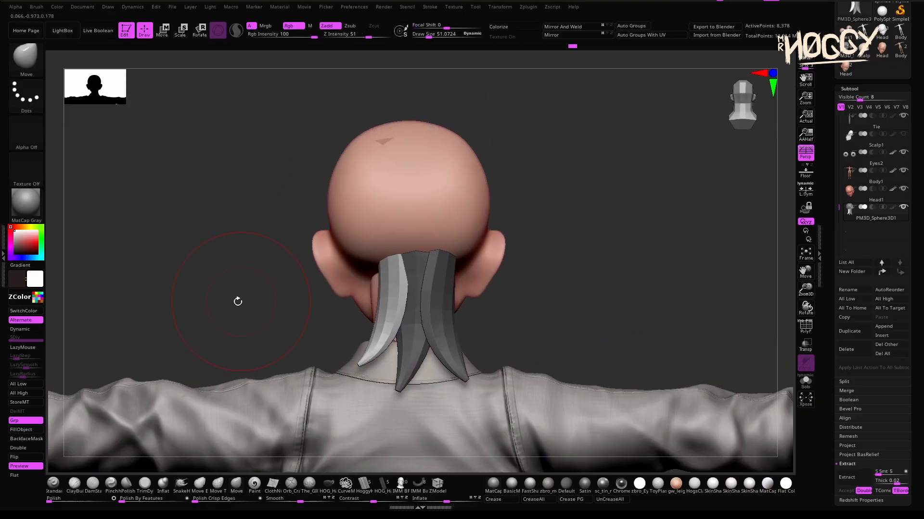
Insert a fourth HOG12 strand outside the third, below the left ear, and pull its tip outward with Bend Curve.
right_click_drag(219, 253, 351, 251)
left_click_drag(350, 251, 351, 250)
key("w")
right_click_drag(635, 288, 510, 296)
left_click_drag(351, 339, 321, 376)
Refine the fourth strand's root and curvature so it hugs the head and its tip flares away from the neck.
mouse_move(529, 318)
right_mouse_down()
mouse_move(683, 320)
mouse_move(529, 320)
right_mouse_up()
left_click_drag(305, 267, 276, 294)
left_click_drag(371, 282, 370, 272)
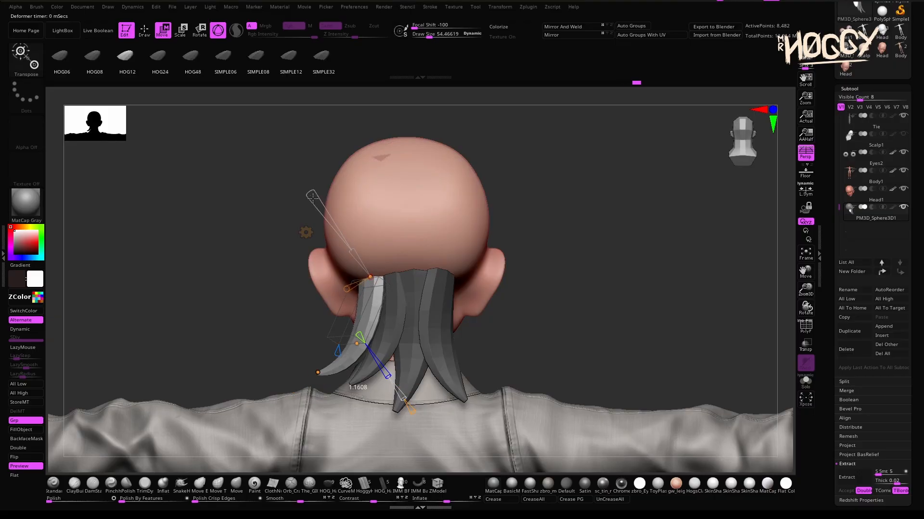
mouse_move(385, 307)
right_mouse_down()
mouse_move(447, 310)
mouse_move(384, 310)
right_mouse_up()
mouse_move(291, 381)
left_mouse_down()
mouse_move(292, 366)
mouse_move(291, 375)
left_mouse_up()
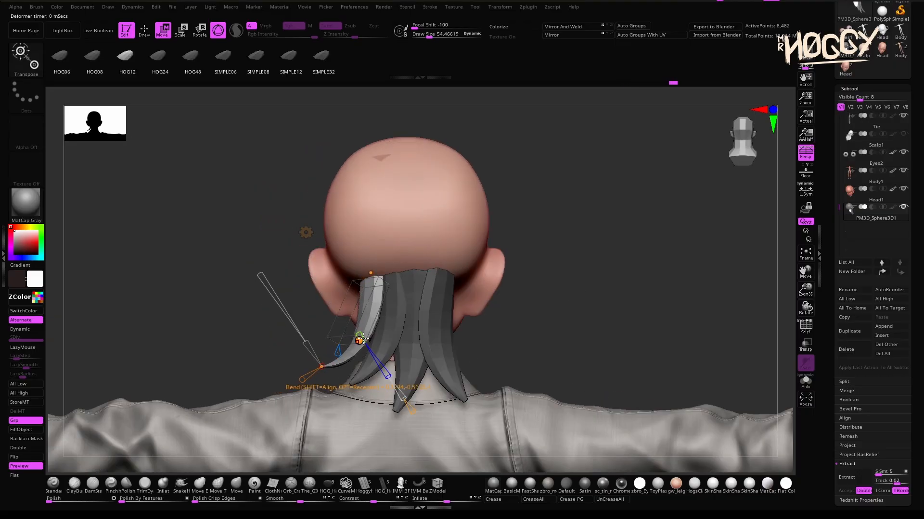
left_click_drag(344, 299, 340, 279)
mouse_move(221, 331)
right_mouse_down()
mouse_move(336, 352)
mouse_move(573, 347)
right_mouse_up()
key("q")
mouse_move(394, 310)
right_mouse_down()
mouse_move(575, 319)
mouse_move(346, 316)
right_mouse_up()
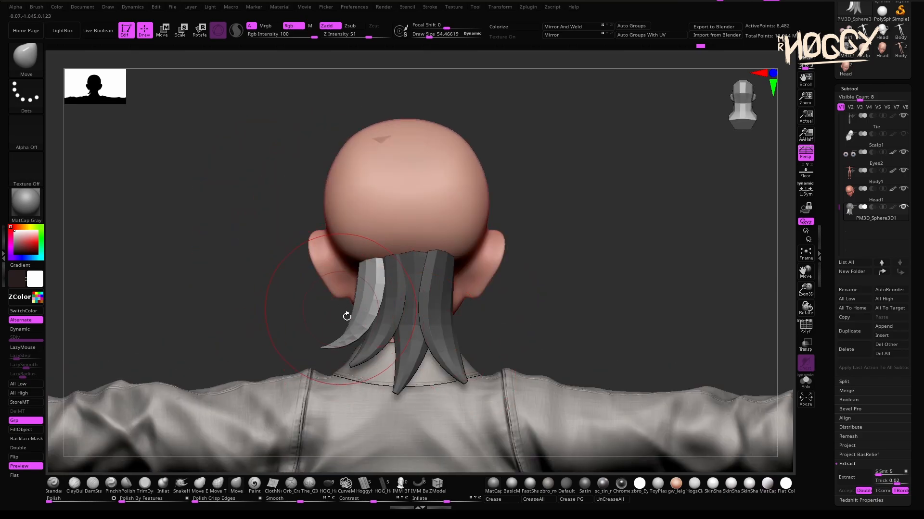
Switch the outermost left strand from Bend Curve to Gizmo 3D, reset the gizmo's orientation and centre it on the unmasked strand.
left_click(163, 29)
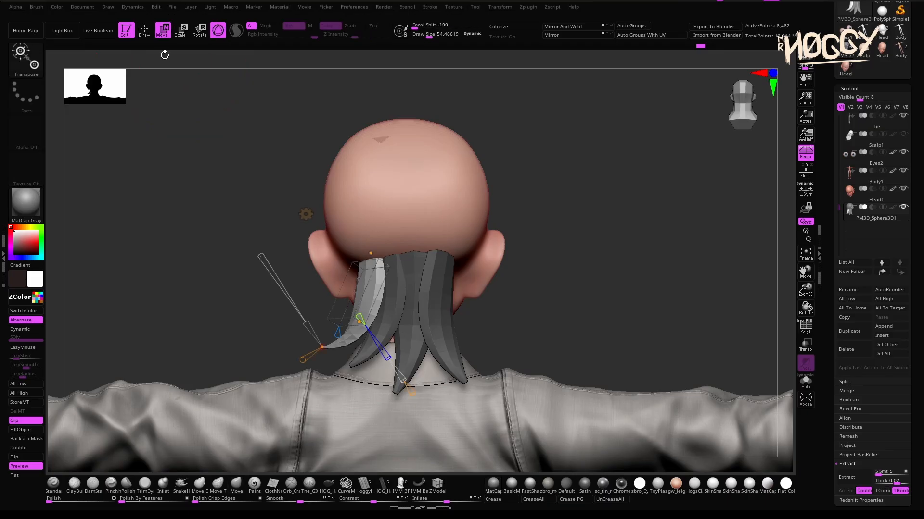
left_click(305, 211)
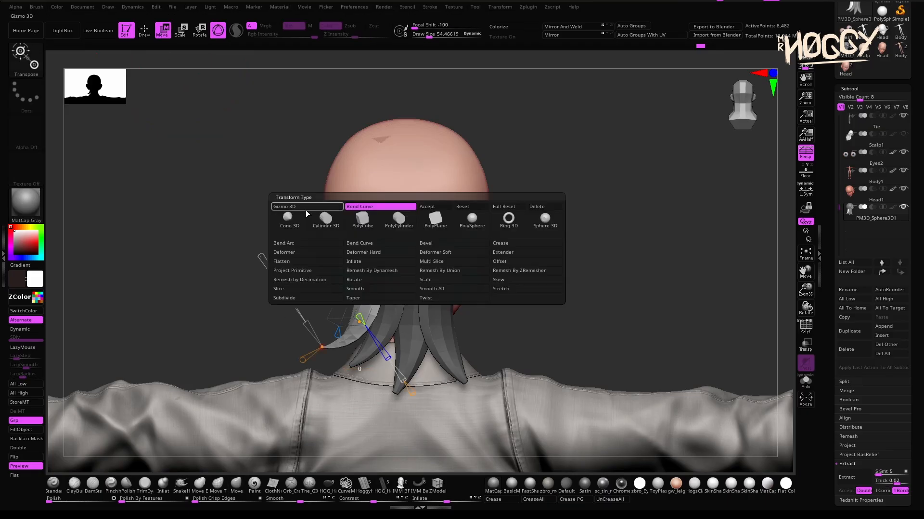
left_click(305, 210)
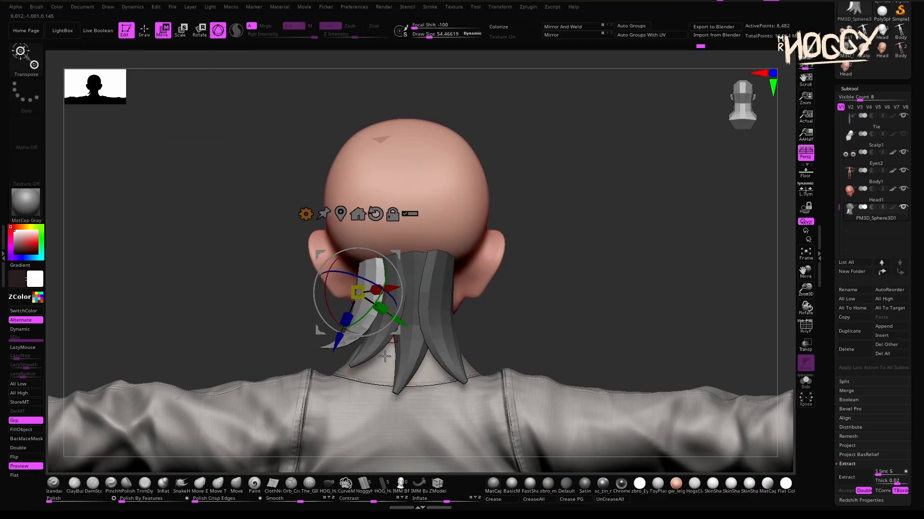
left_click(377, 215)
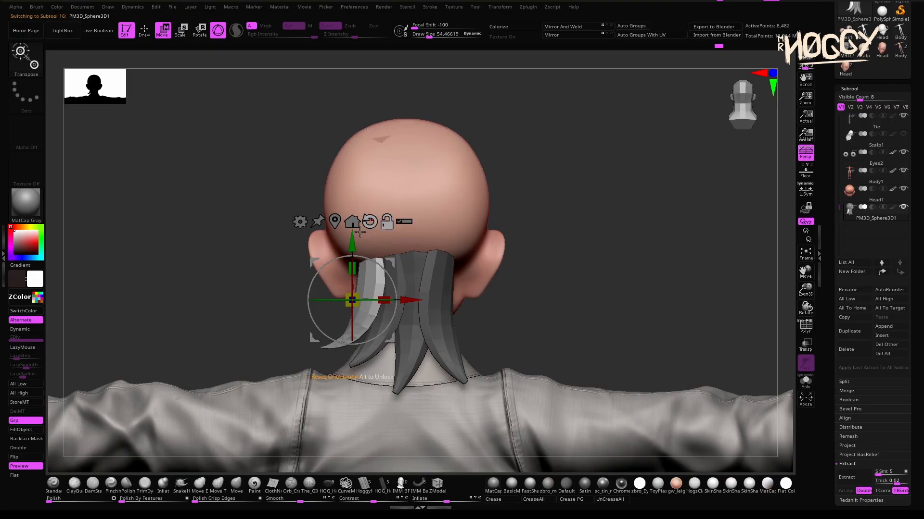
left_click(333, 224, "alt")
left_click(332, 334, "alt")
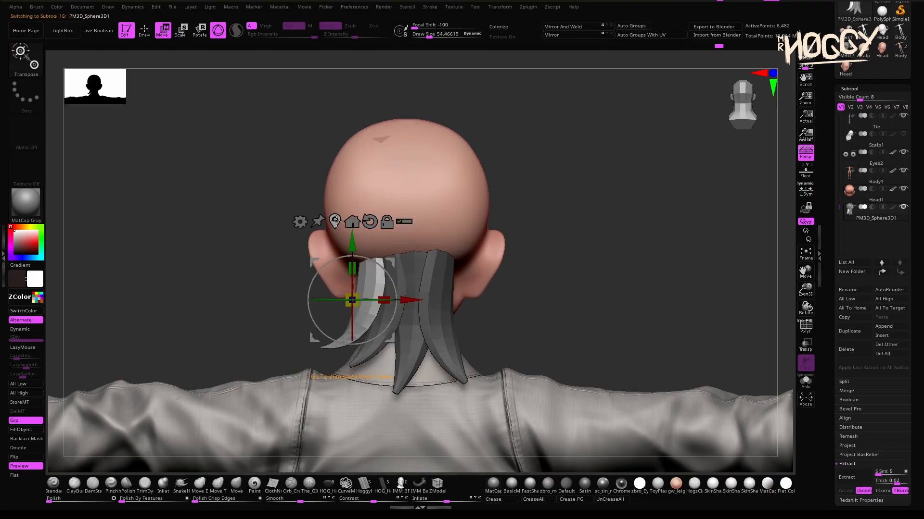
Duplicate the outermost left strand in place and mirror the copy to the right side with the Mirror deformation.
left_click_drag(463, 356, 505, 351)
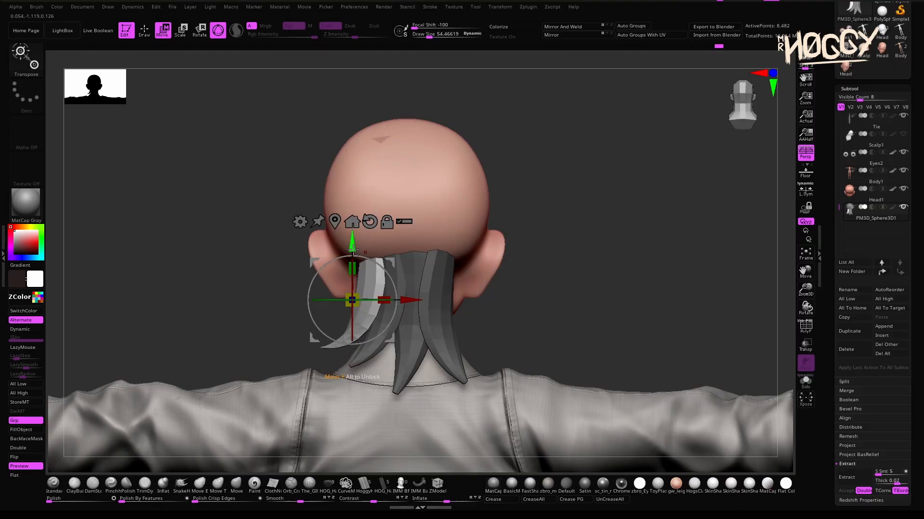
mouse_move(350, 247)
left_mouse_down()
mouse_move(350, 277)
mouse_move(351, 105)
mouse_move(351, 255)
left_mouse_up()
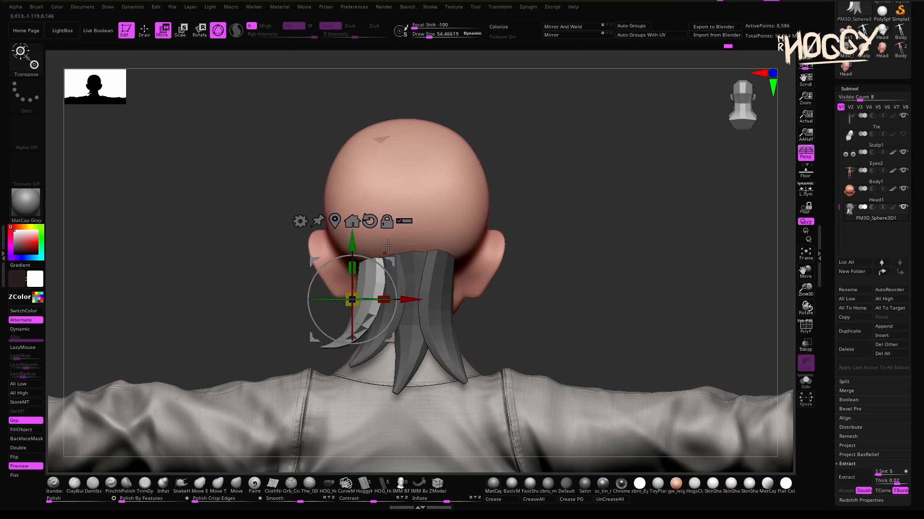
left_click_drag(829, 299, 836, 221)
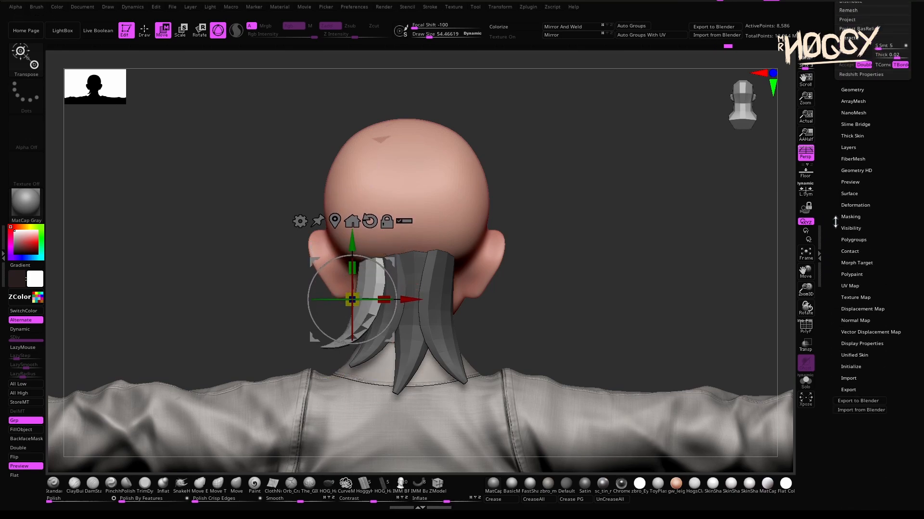
left_click(865, 205)
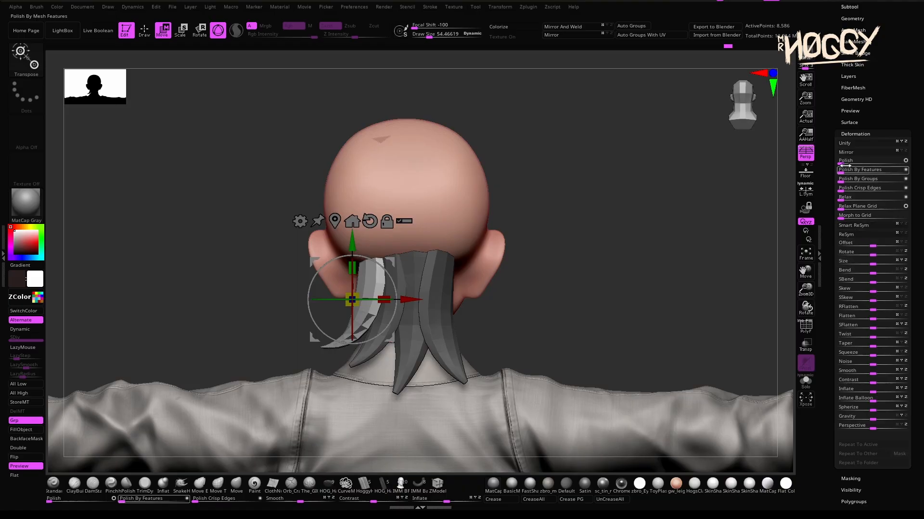
left_click(859, 154)
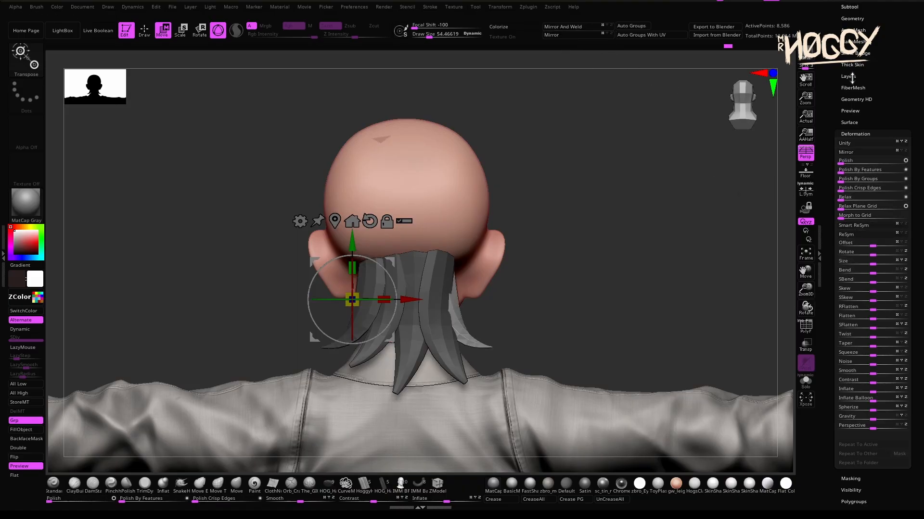
Reopen the Subtool list and fit the mirrored strand against the right side of the nape with the Move brush.
left_click_drag(834, 68, 834, 121)
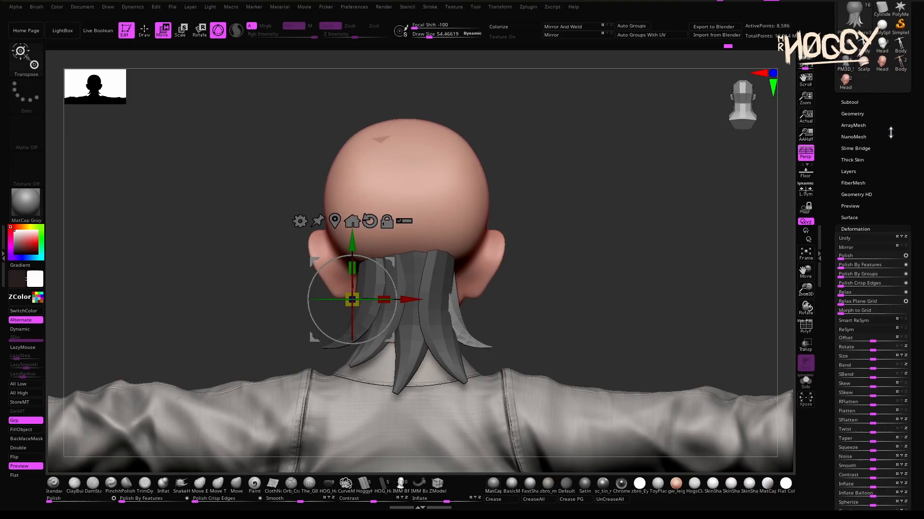
left_click(873, 113)
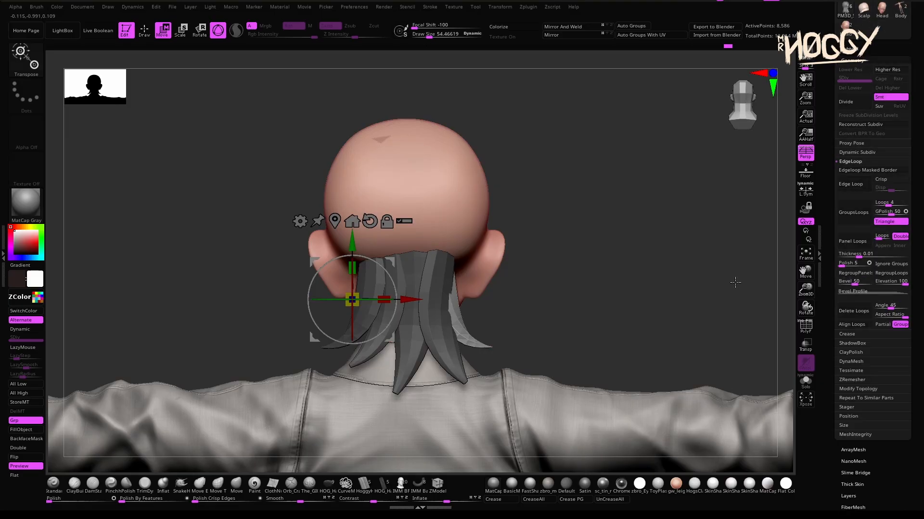
left_click(867, 50)
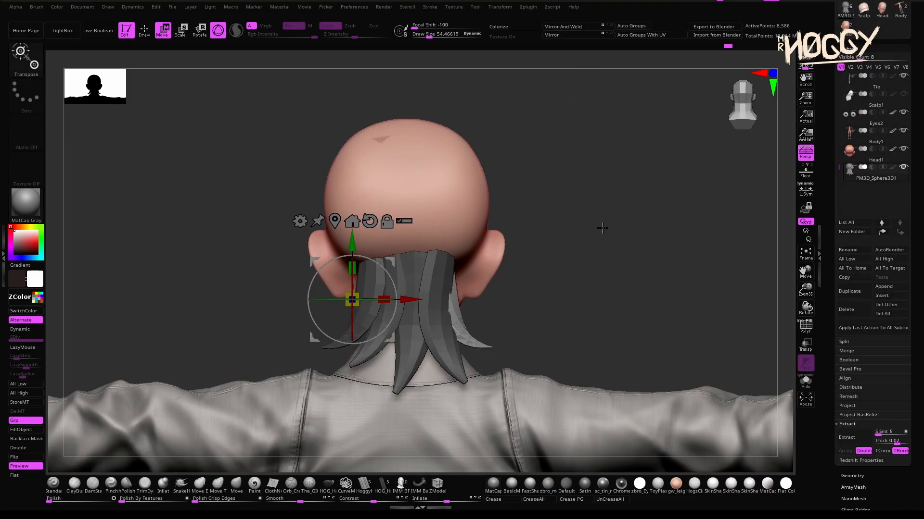
left_click_drag(193, 463, 125, 459)
key("q")
mouse_move(490, 360)
left_mouse_down()
mouse_move(529, 356)
mouse_move(486, 332)
mouse_move(500, 338)
mouse_move(492, 316)
left_mouse_up()
key("s")
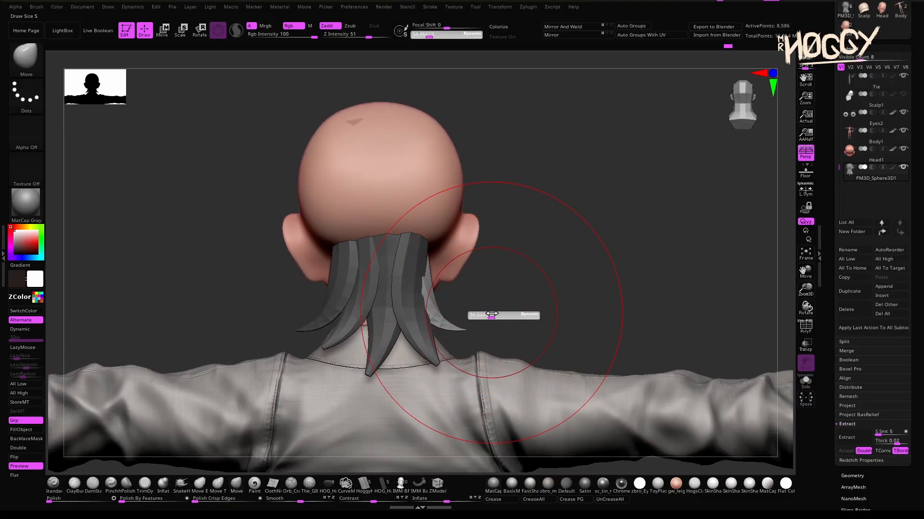
mouse_move(572, 308)
left_mouse_down()
mouse_move(461, 314)
mouse_move(449, 342)
mouse_move(426, 319)
left_mouse_up()
key("s")
mouse_move(378, 277)
left_mouse_down()
mouse_move(480, 284)
mouse_move(486, 309)
left_mouse_up()
Refine the mirrored strand's outward-flaring tip with a resized Move brush and clear the mask from all strands.
key("s")
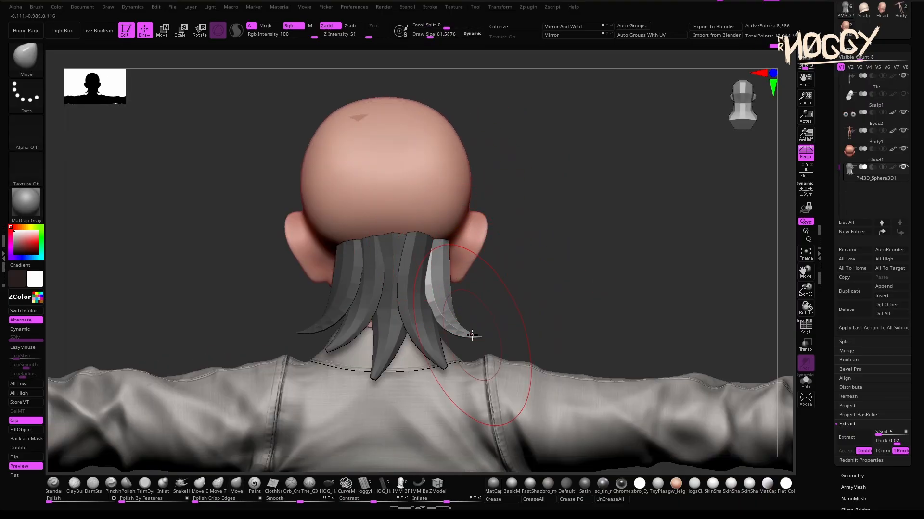
mouse_move(490, 385)
left_mouse_down()
mouse_move(352, 327)
mouse_move(423, 293)
mouse_move(351, 313)
mouse_move(543, 317)
left_mouse_up()
key("s")
left_click_drag(433, 323, 435, 324)
mouse_move(438, 332)
left_mouse_down()
mouse_move(430, 328)
mouse_move(645, 395)
left_mouse_up()
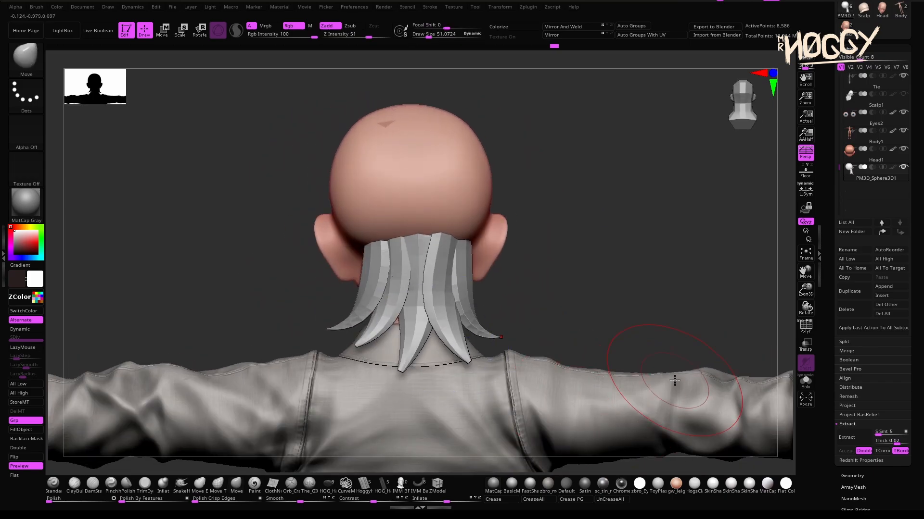
Insert another HOG12 strand behind the right ear and shape it with Bend Curve.
mouse_move(492, 347)
left_mouse_down()
mouse_move(380, 308)
mouse_move(564, 278)
mouse_move(481, 288)
mouse_move(490, 313)
left_mouse_up()
left_click(328, 484)
key("w")
mouse_move(601, 308)
left_mouse_down()
mouse_move(515, 319)
mouse_move(569, 311)
left_mouse_up()
Duplicate and mirror the new strand to the left side, then adjust the copy with the Move brush.
left_click(145, 31)
left_click(236, 484)
left_click(167, 34)
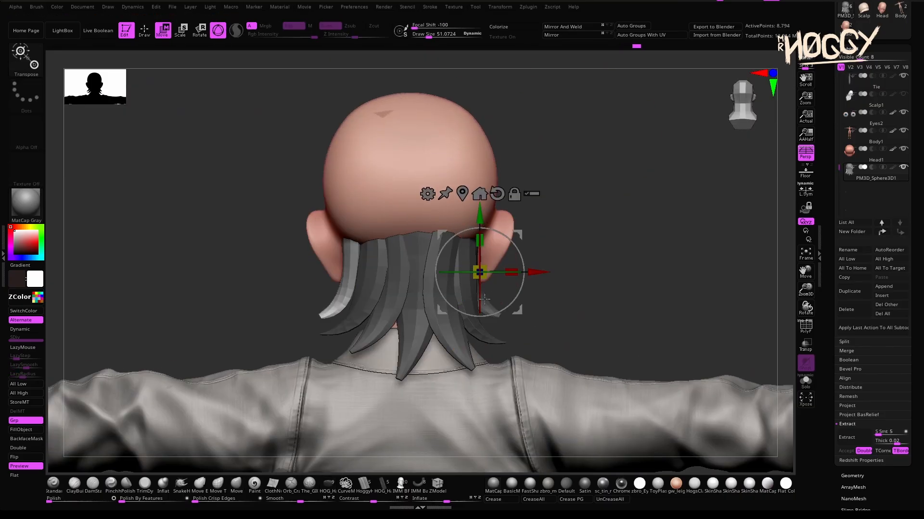
left_click(144, 30)
mouse_move(322, 308)
left_mouse_down()
mouse_move(359, 303)
mouse_move(529, 231)
left_mouse_up()
left_click_drag(322, 332, 258, 330, "shift")
Insert a HOG12 strand behind the left ear above the nape row, shape it with Bend Curve, and duplicate it.
left_click(327, 484)
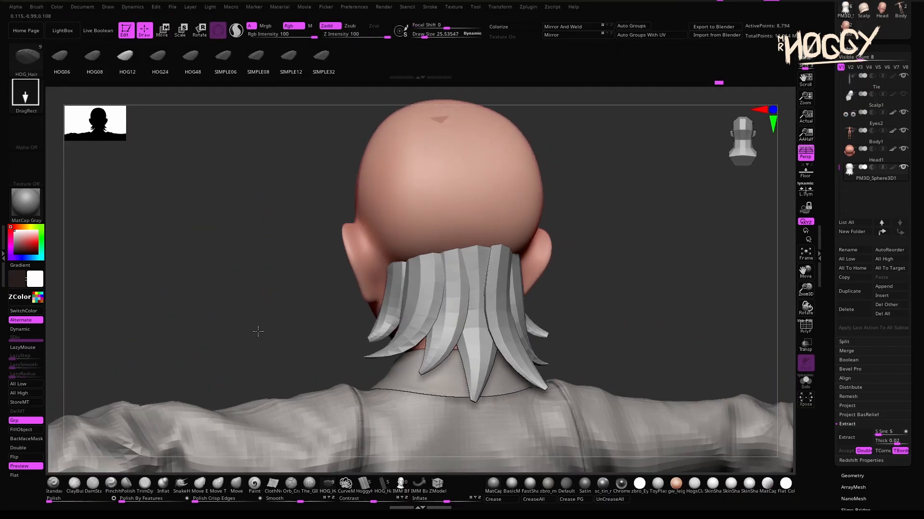
key("w")
left_click_drag(534, 289, 621, 291)
mouse_move(400, 274)
left_mouse_down()
mouse_move(382, 278)
mouse_move(397, 286)
left_mouse_up()
left_click_drag(332, 319, 308, 324)
left_click_drag(391, 223, 398, 215)
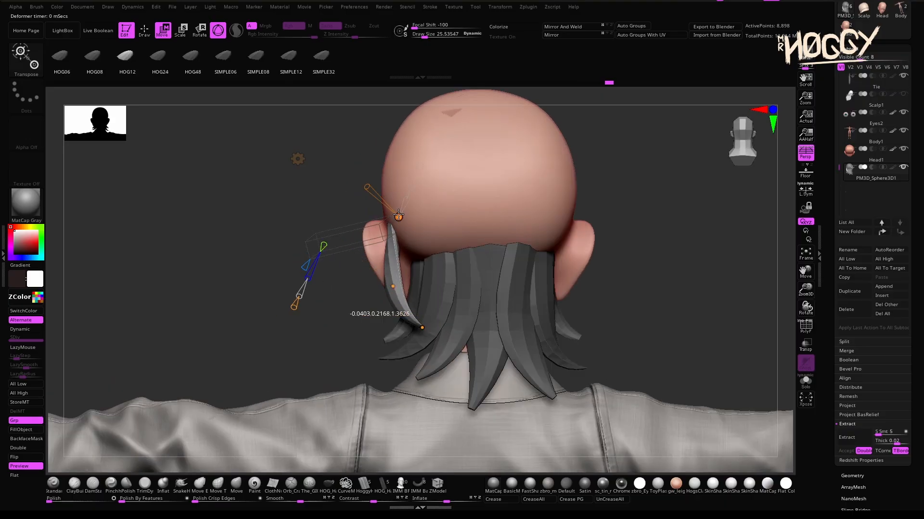
mouse_move(578, 322)
left_mouse_down()
mouse_move(652, 324)
mouse_move(592, 323)
left_mouse_up()
key("w")
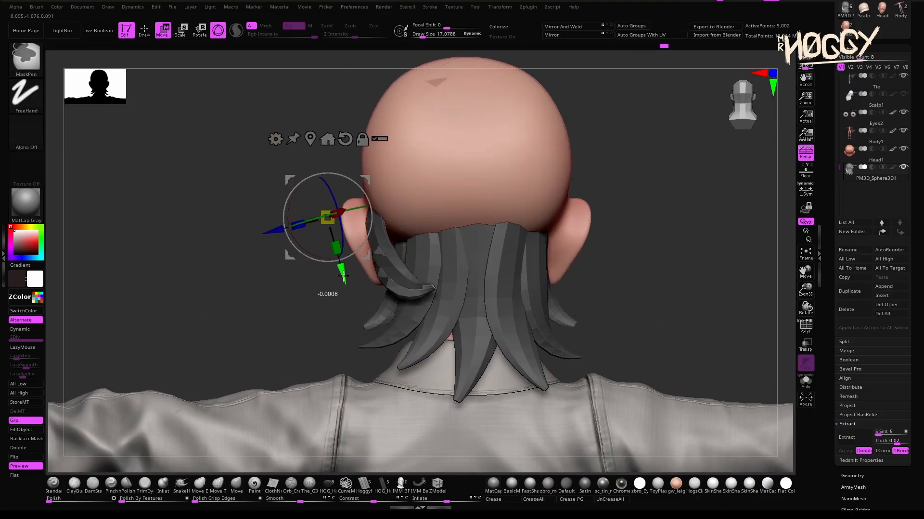
Insert a second upper-row HOG_Hair strand beside the left-ear one, then duplicate and mirror it to the right side.
left_click(327, 484)
left_click_drag(347, 227, 354, 175)
key("w")
mouse_move(553, 288)
left_mouse_down()
mouse_move(611, 288)
mouse_move(553, 288)
left_mouse_up()
key("q")
key("w")
left_click(551, 35)
key("q")
Insert a third upper-row HOG_Hair strand closer to the head's centre and mirror a copy to the opposite side.
left_click(327, 484)
left_click_drag(370, 250, 378, 199)
key("w")
mouse_move(601, 360)
left_mouse_down()
mouse_move(662, 360)
mouse_move(577, 361)
left_mouse_up()
mouse_move(577, 361)
left_mouse_down("shift")
mouse_move(607, 361)
mouse_move(659, 336)
left_mouse_up("shift")
left_click_drag(659, 336, 601, 336, "shift")
key("q")
left_click(551, 34)
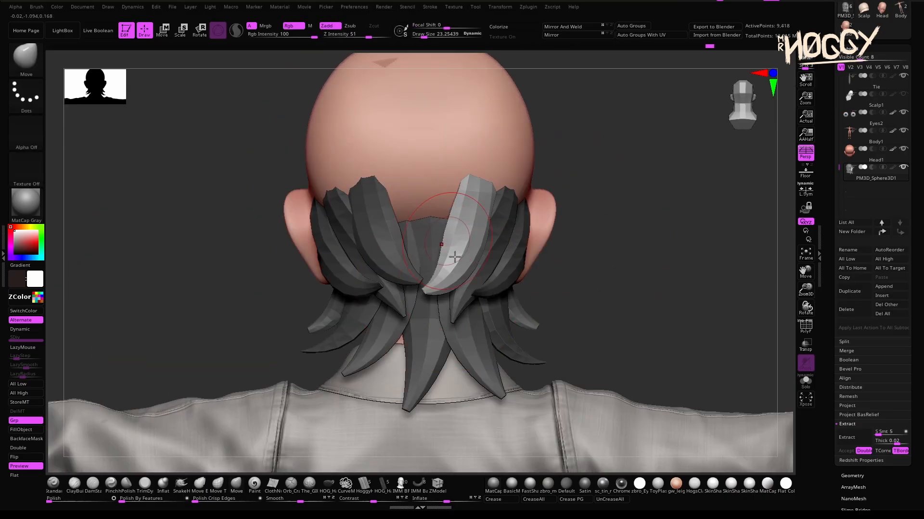
Insert a wide HOG_Hair strand at the centre of the upper row, filling the gap between the mirrored strands.
left_click(328, 484)
left_click_drag(440, 179, 437, 140)
key("w")
key("q")
left_click_drag(495, 337, 440, 330)
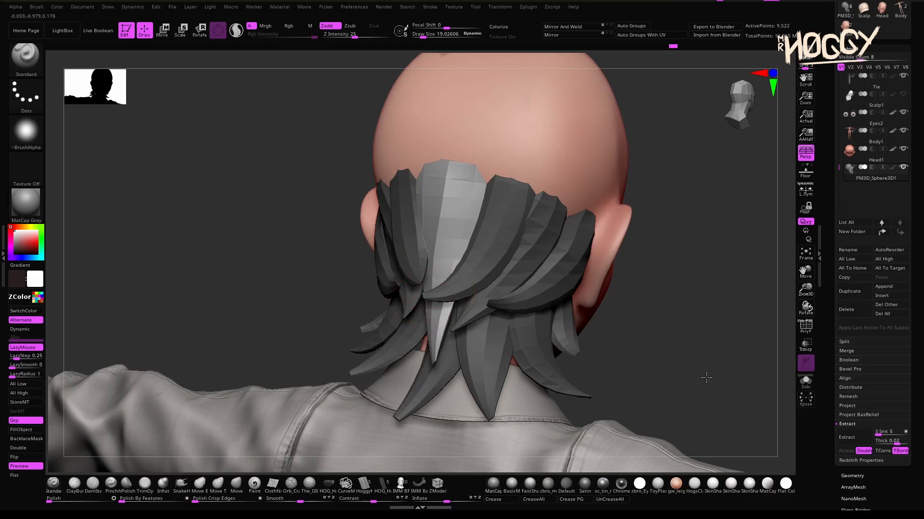
Adjust the central strand with the Move brush and clear the mask from all strands.
left_click_drag(705, 377, 750, 375)
right_click_drag(478, 374, 441, 318)
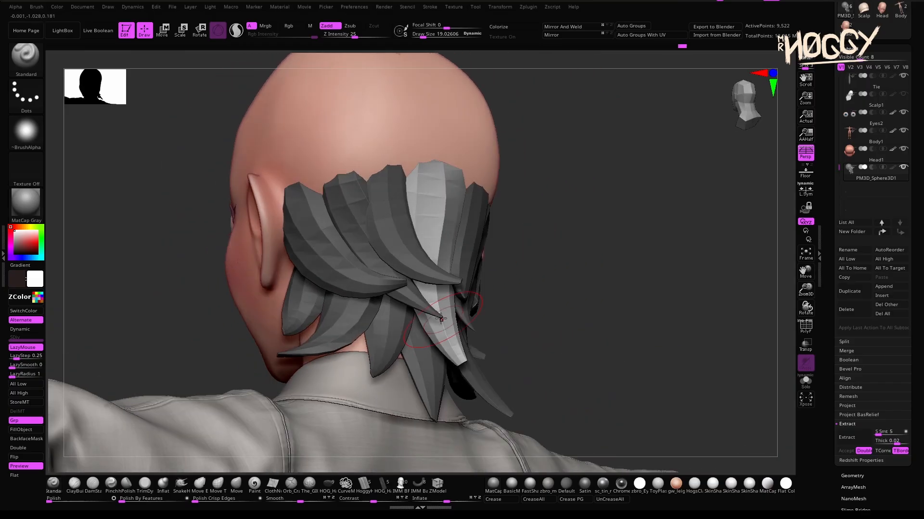
right_click_drag(443, 180, 482, 182)
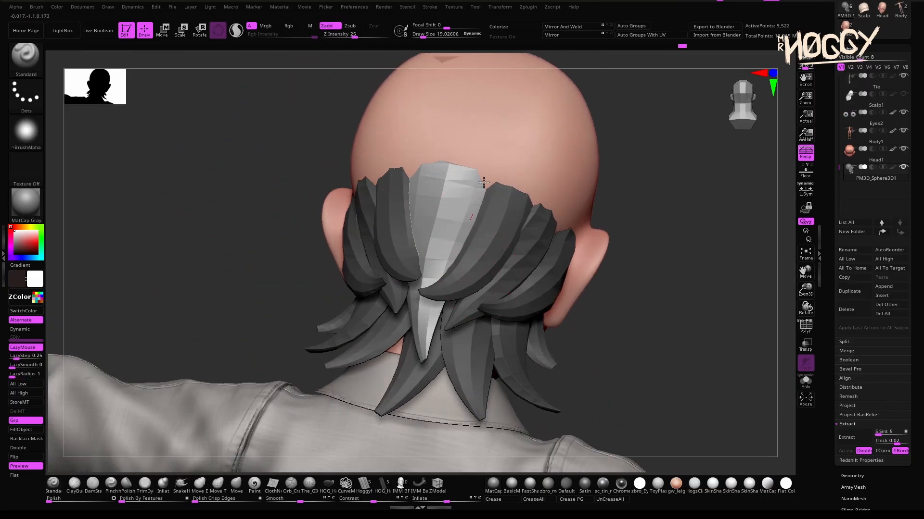
mouse_move(595, 396)
right_mouse_down()
mouse_move(663, 399)
mouse_move(539, 395)
right_mouse_up()
key("b")
key("m")
key("v")
right_click_drag(359, 323, 316, 324)
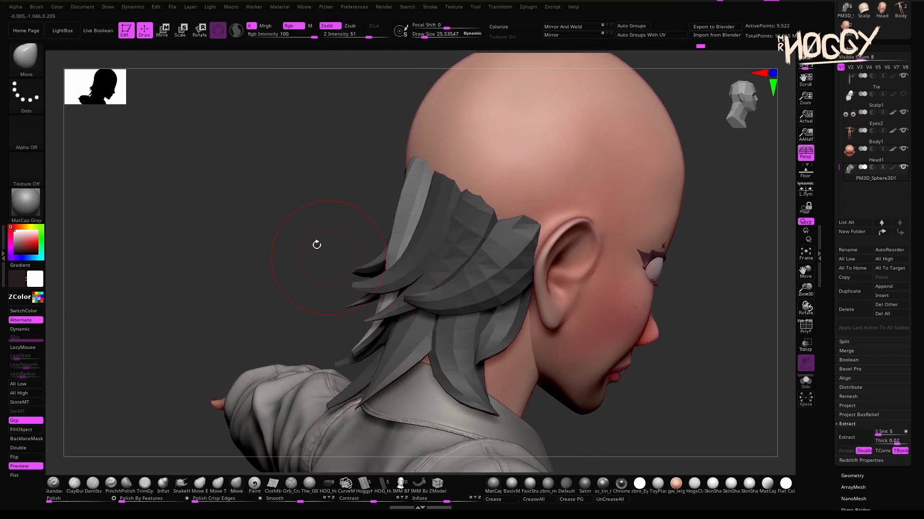
right_click_drag(316, 243, 387, 362)
left_click(604, 334, "ctrl")
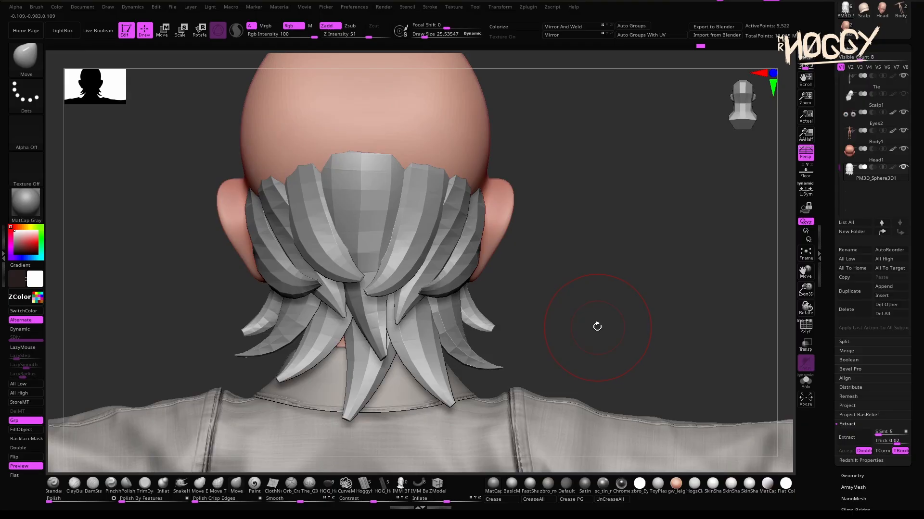
Enable Dynamic Subdiv in the Geometry settings to smooth the hair strands.
right_click_drag(317, 244, 377, 238)
right_click_drag(435, 256, 97, 174)
scroll(834, 330, "down", 3)
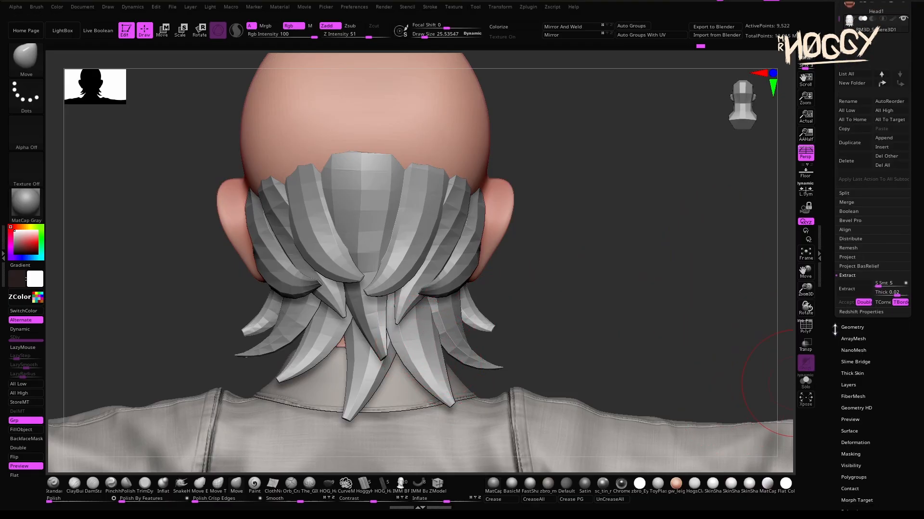
left_click(852, 326)
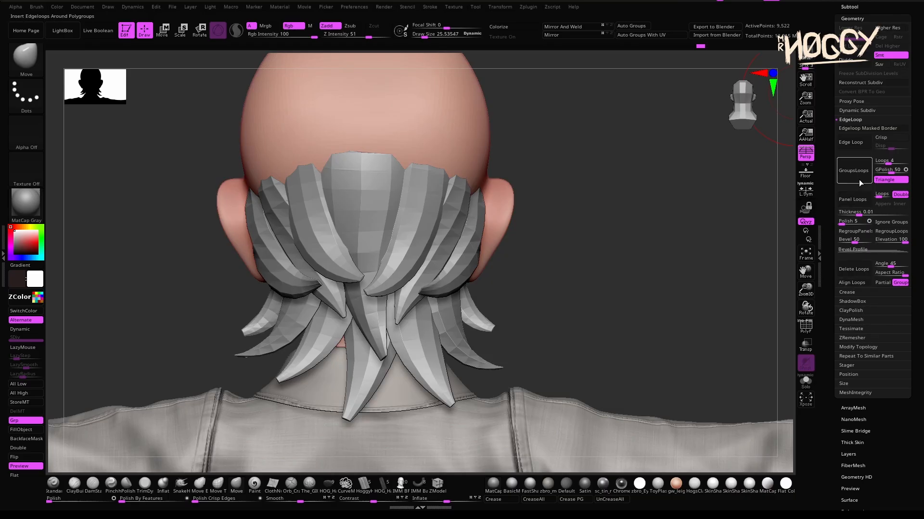
left_click(856, 111)
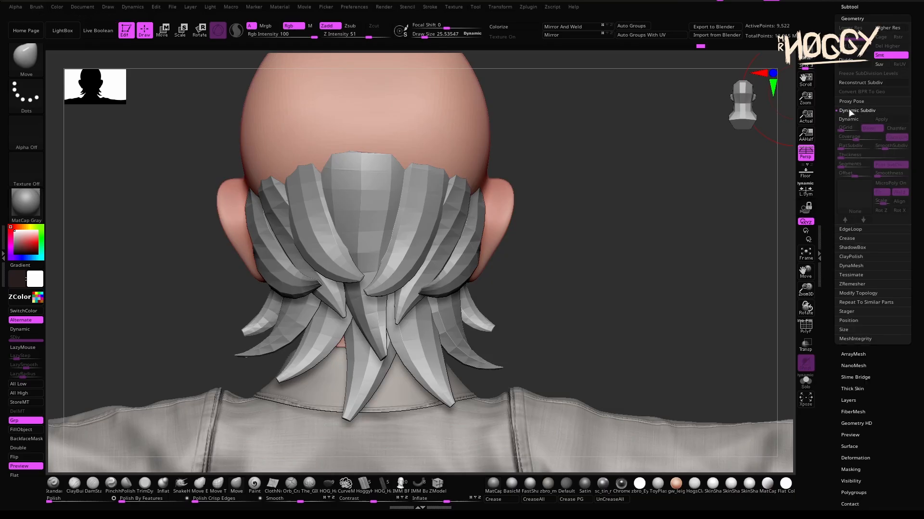
left_click(852, 119)
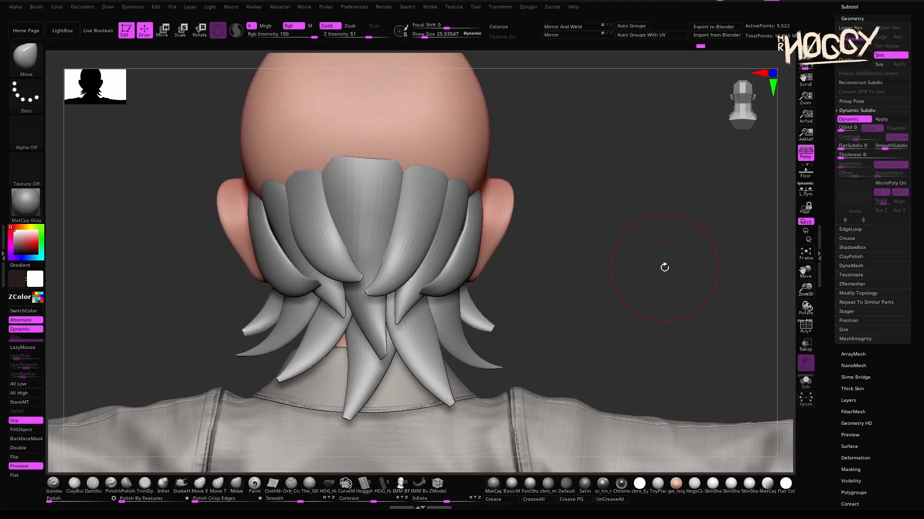
Examine the smoothed hair from the sides and back, both close up and against the whole figure.
right_click_drag(664, 268, 447, 192, "ctrl")
right_click_drag(447, 192, 468, 270, "ctrl")
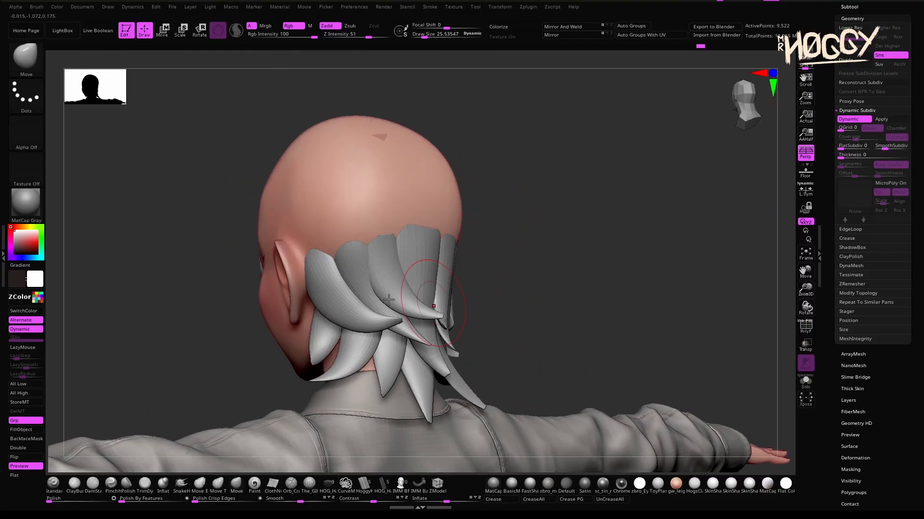
right_click_drag(389, 299, 267, 268)
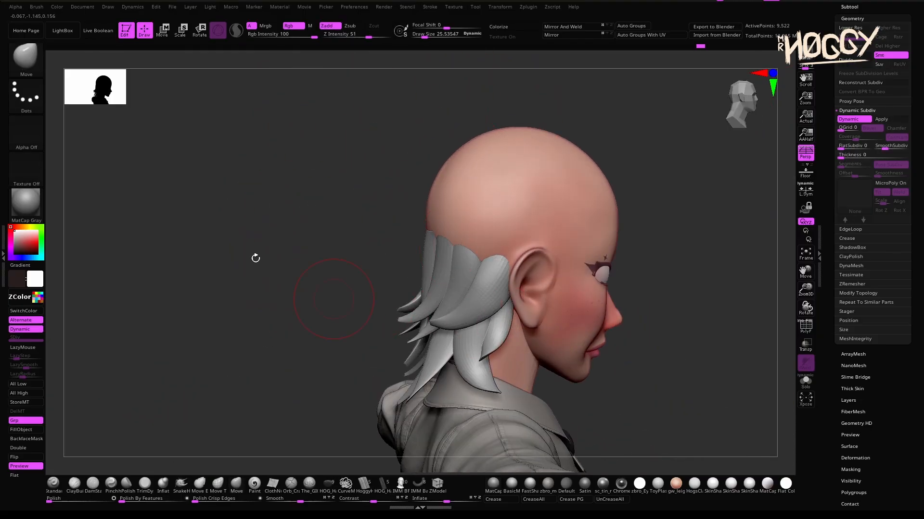
right_click_drag(289, 212, 386, 190, "shift")
right_click_drag(305, 260, 321, 308, "ctrl")
right_click_drag(457, 358, 416, 266, "alt")
right_click_drag(272, 277, 551, 241)
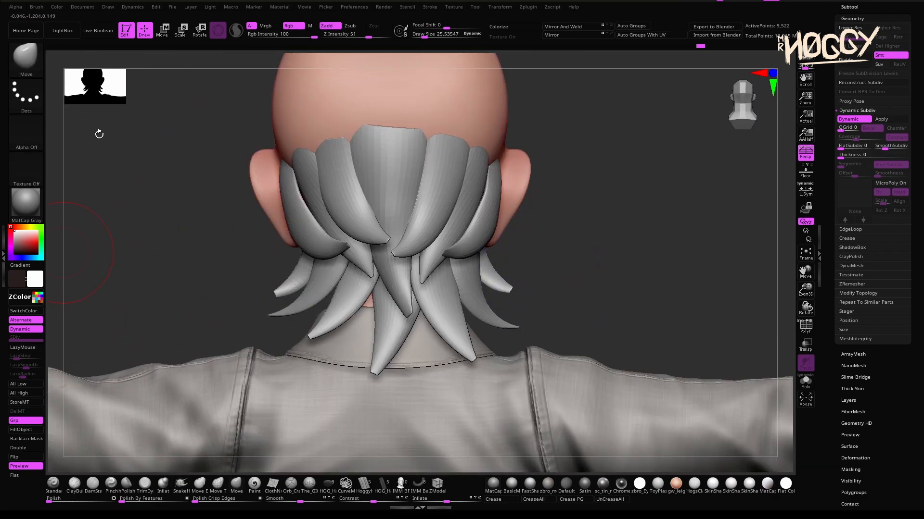
right_click_drag(436, 263, 446, 163)
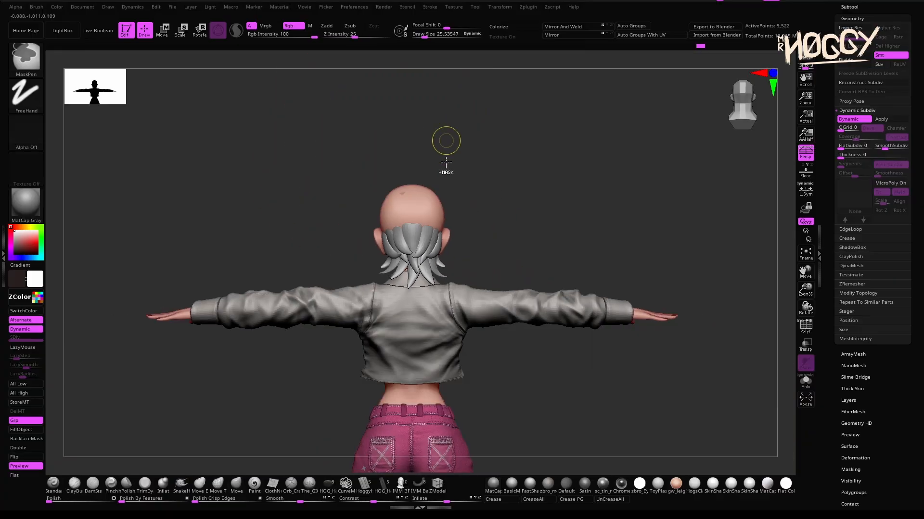
right_click_drag(384, 159, 354, 303, "ctrl")
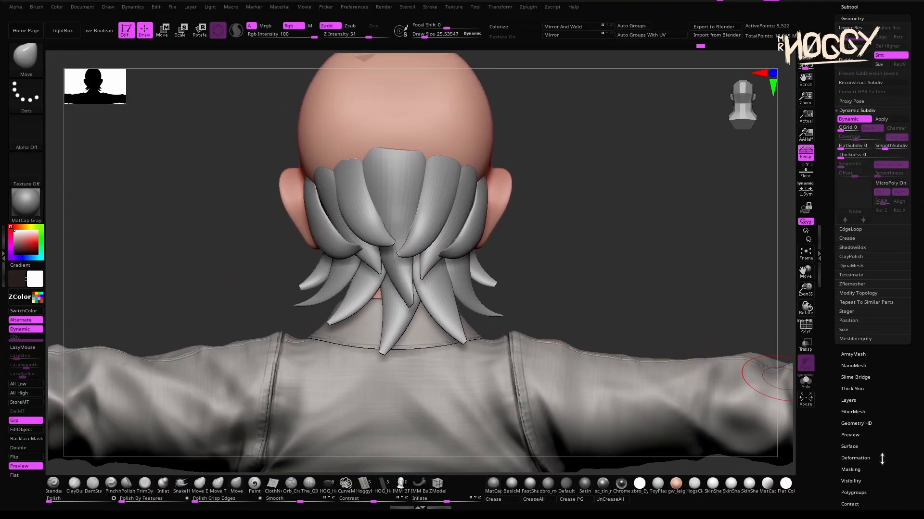
Add surface noise to the hair subtool and frame the strands in the NoiseMaker preview.
left_click(859, 447)
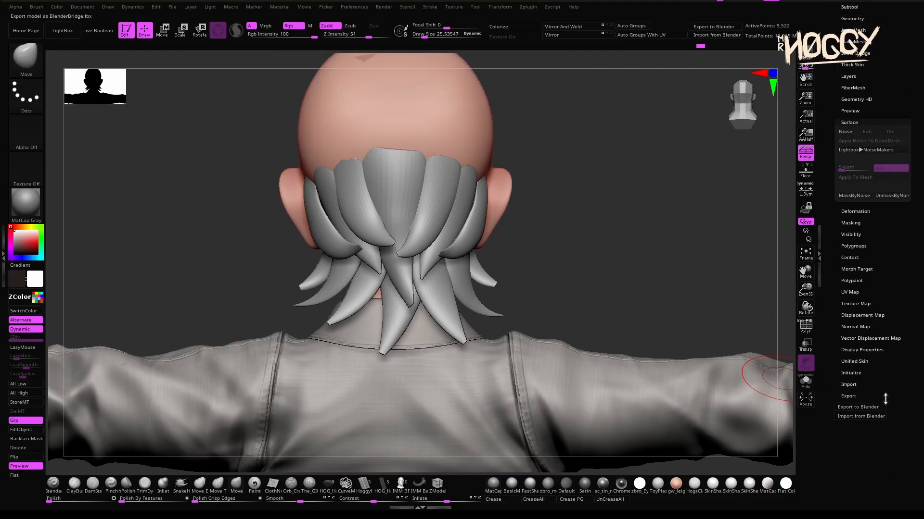
left_click(848, 132)
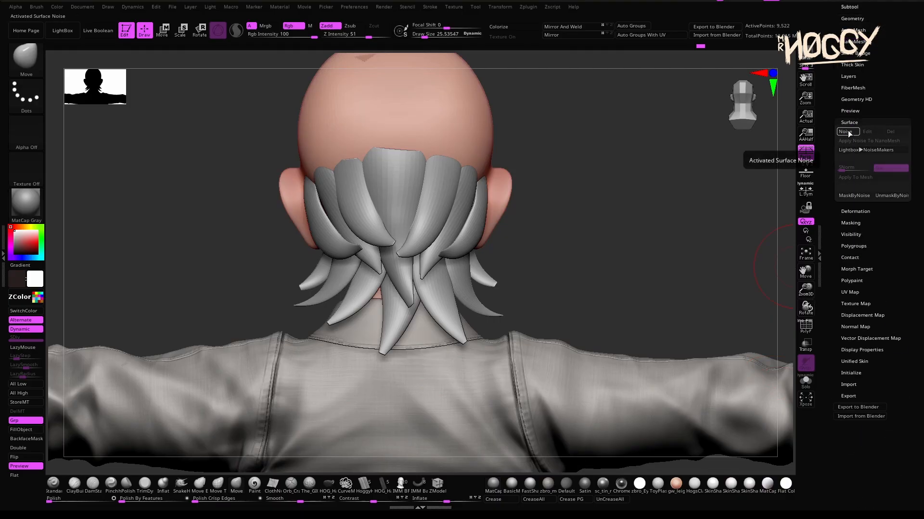
left_click(867, 132)
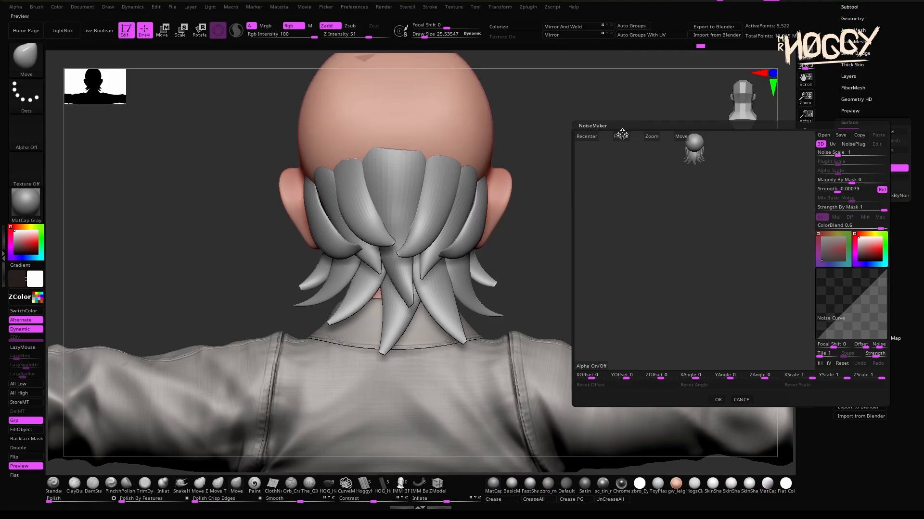
left_click(616, 138)
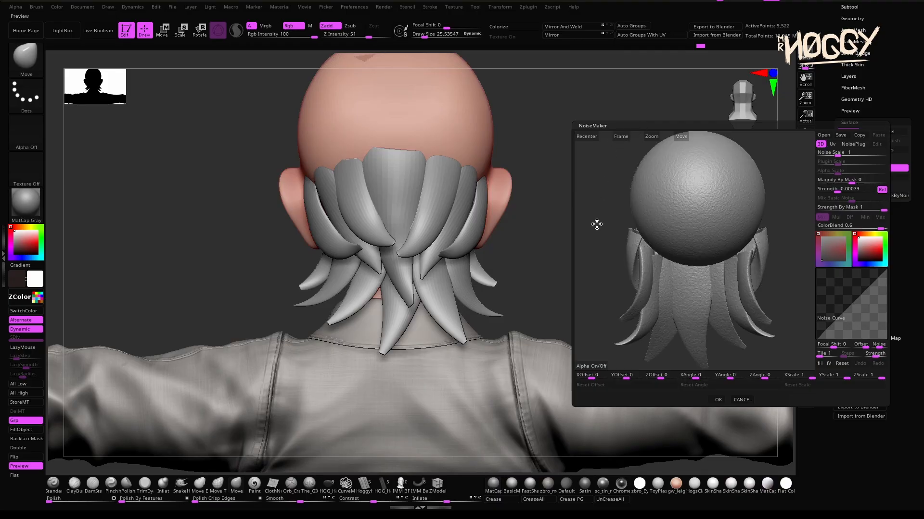
left_click_drag(596, 225, 693, 275)
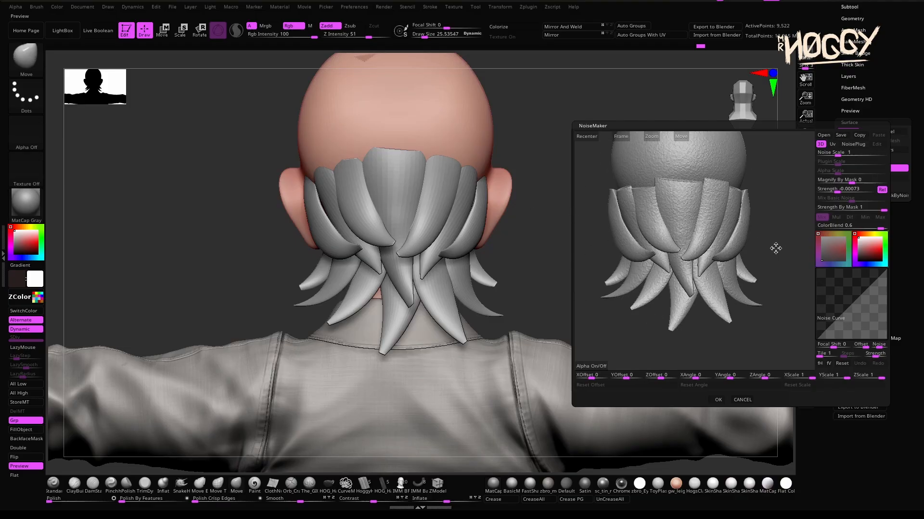
Set the noise to UV mapping and choose Perlin Noise as the NoisePlug pattern.
left_click(832, 145)
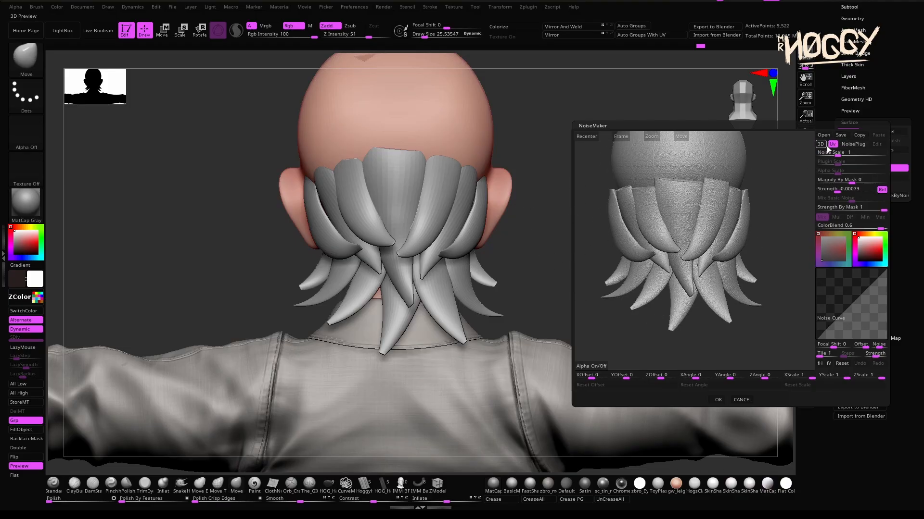
left_click(853, 144)
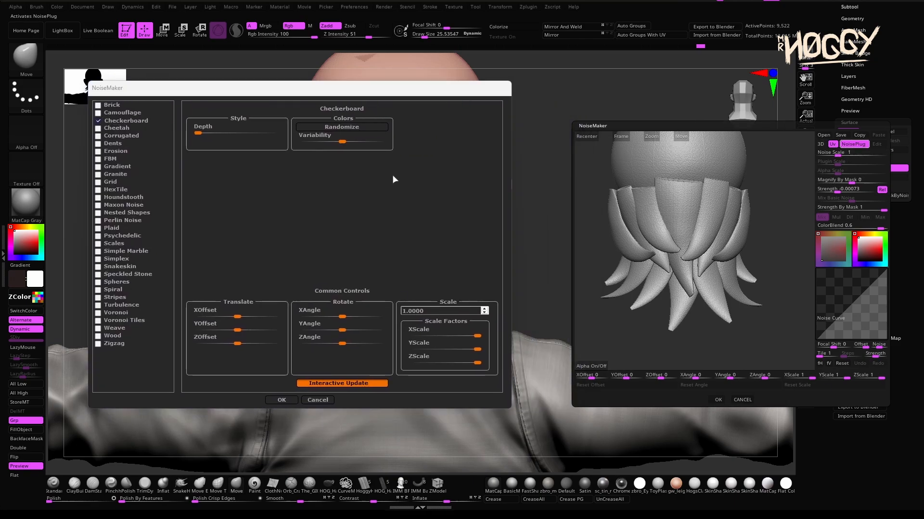
left_click_drag(323, 91, 350, 92)
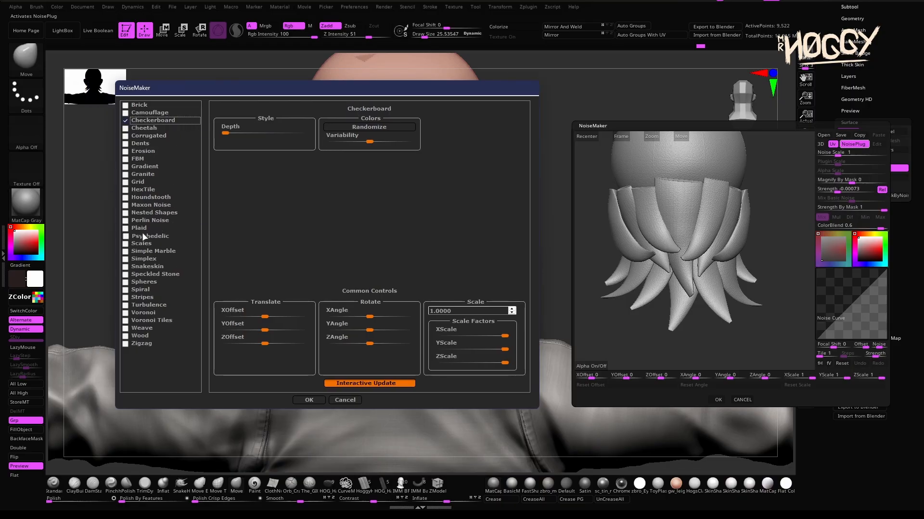
left_click(126, 221)
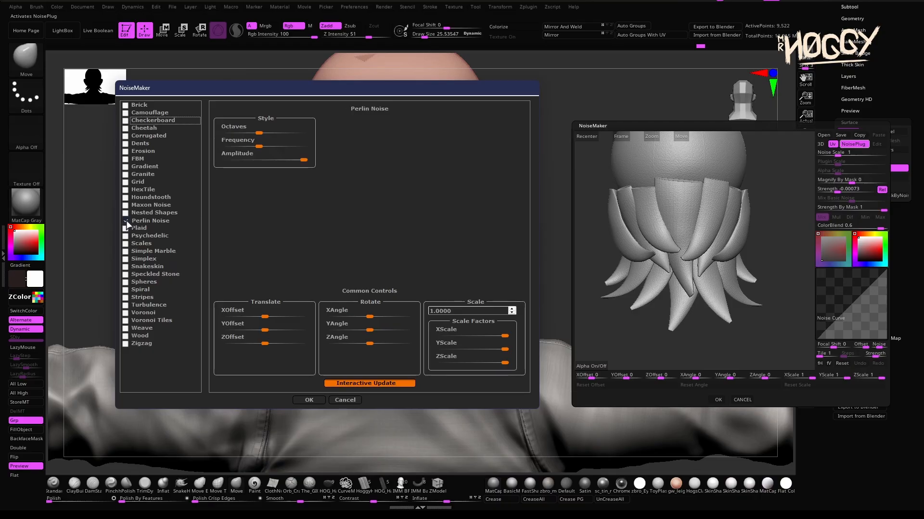
key("Return")
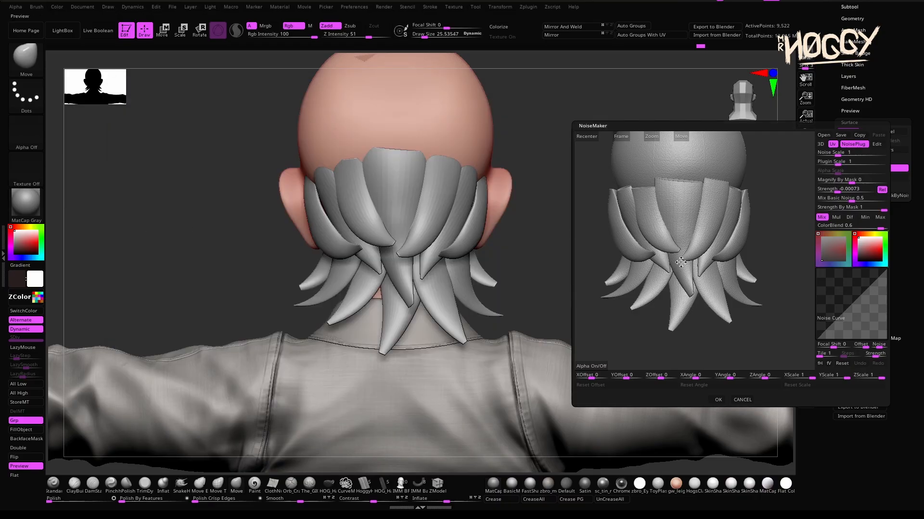
Set Mix Basic Noise to 0 and enlarge the strands in the noise preview.
key("ctrl")
left_click(849, 199)
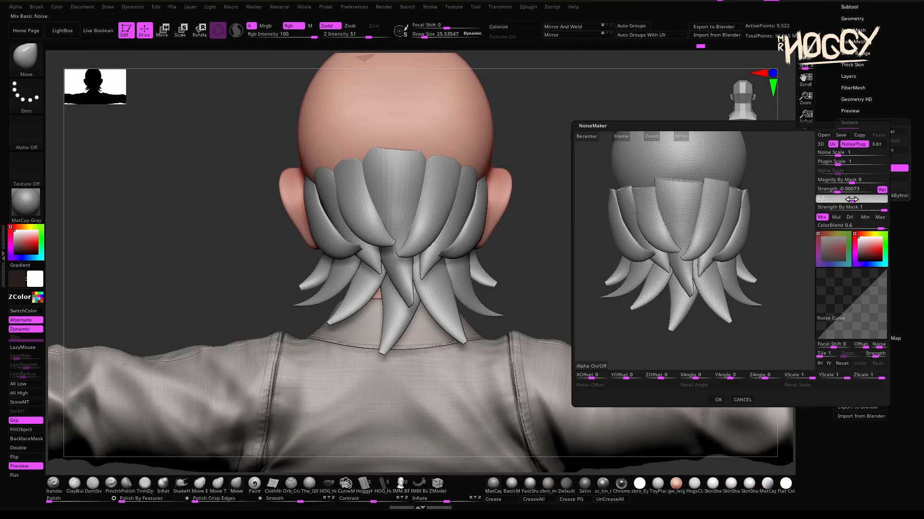
type("0")
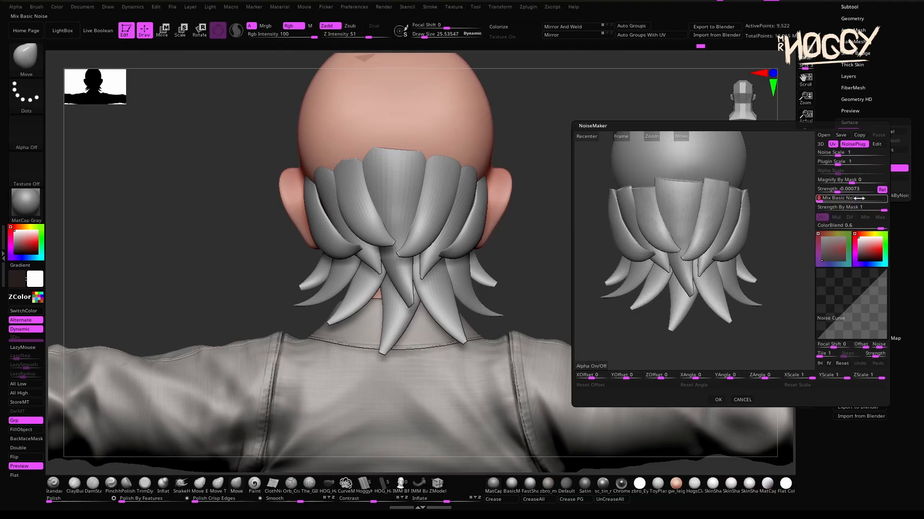
key("Return")
left_click_drag(639, 322, 625, 319)
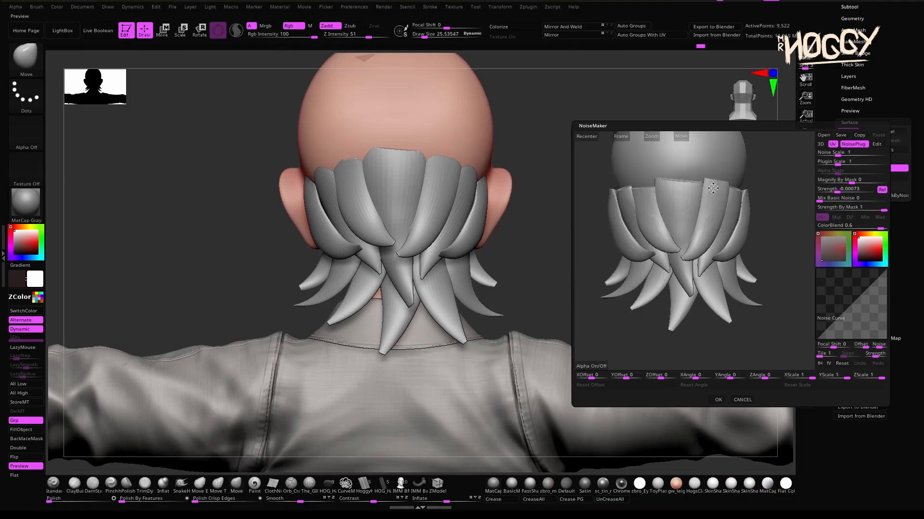
left_click_drag(714, 189, 697, 211, "shift")
mouse_move(643, 238)
right_mouse_down("ctrl")
mouse_move(646, 275)
mouse_move(627, 268)
right_mouse_up("ctrl")
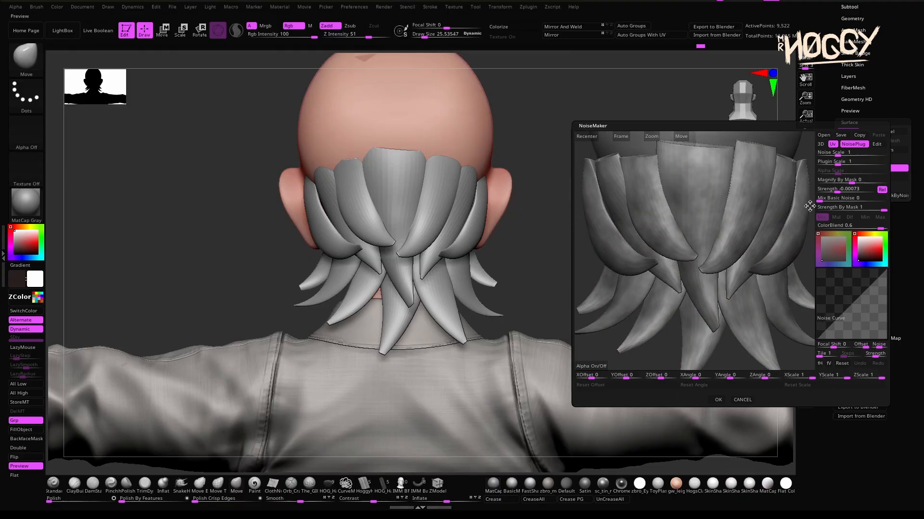
Set the Perlin Noise scale to 4 and reduce its XScale to about 0.06 for fine lengthwise hair streaks.
left_click(876, 145)
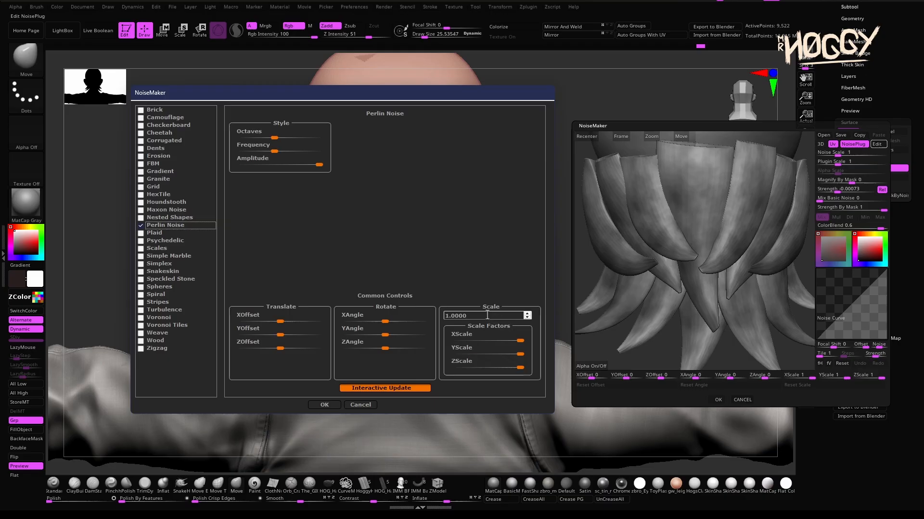
scroll(488, 313, "down", 8)
scroll(489, 312, "up", 4)
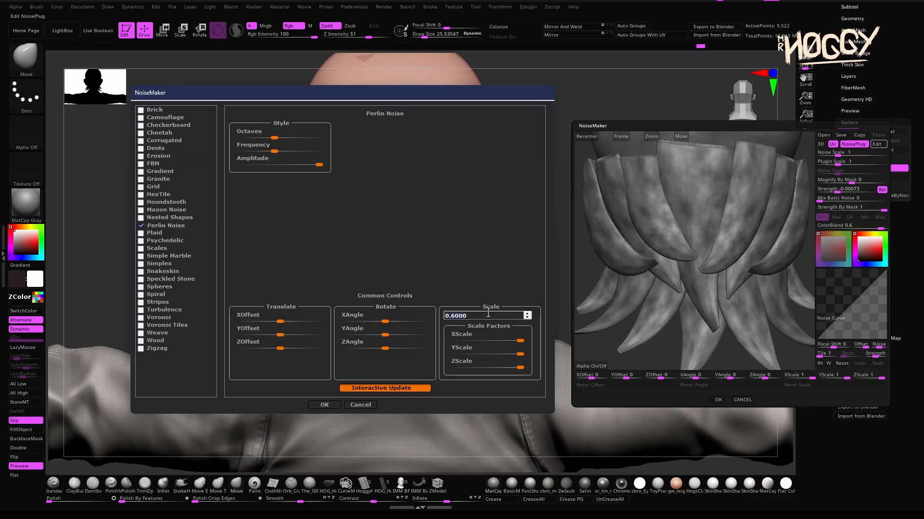
scroll(489, 313, "up", 2)
scroll(488, 313, "up", 13)
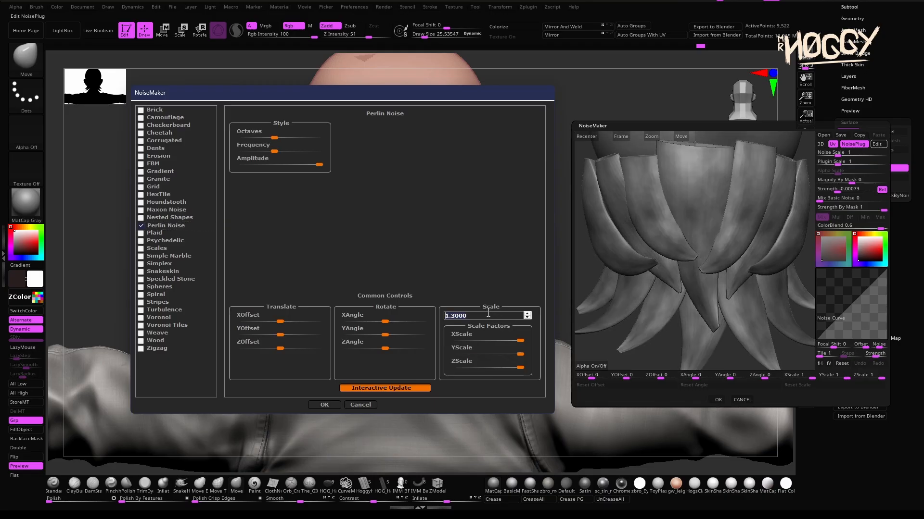
scroll(488, 313, "up", 4)
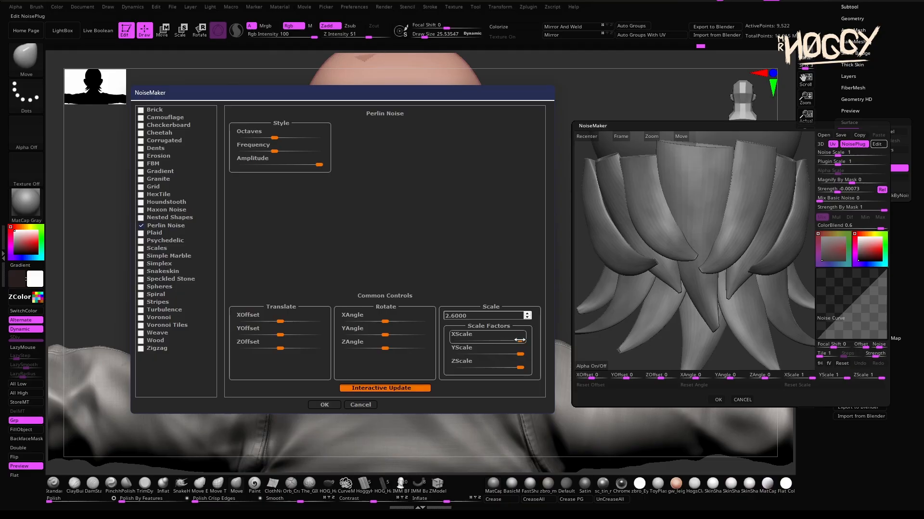
left_click_drag(519, 341, 460, 340)
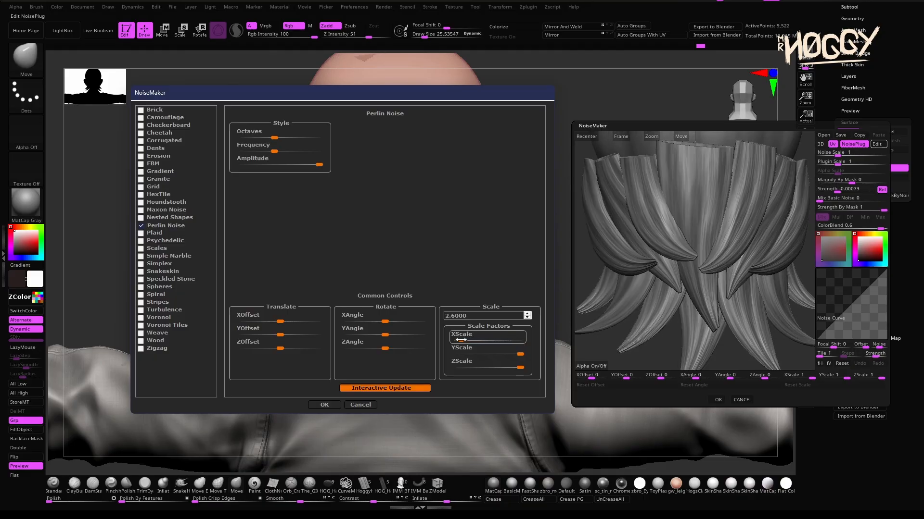
left_click(526, 312)
left_click_drag(462, 341, 458, 341)
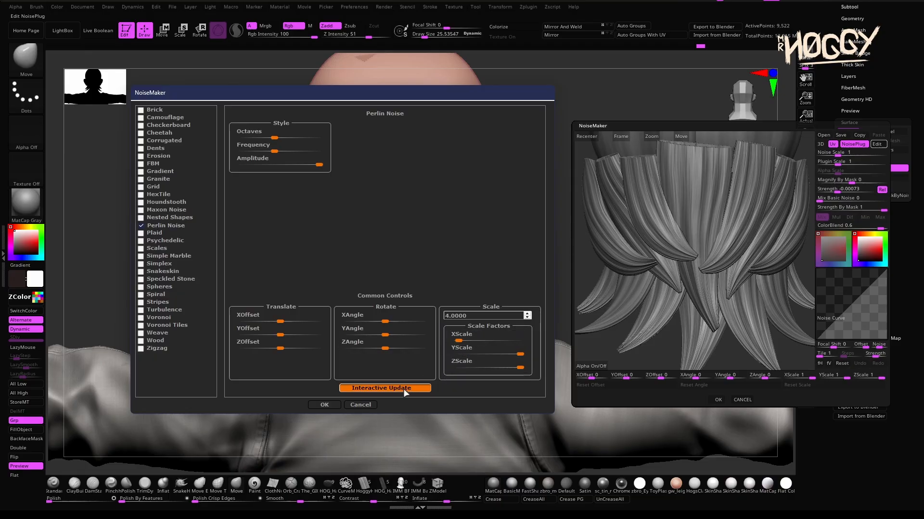
left_click(324, 405)
Set the noise ColorBlend to 0 and accept the noise on the hair strands.
left_click(852, 228)
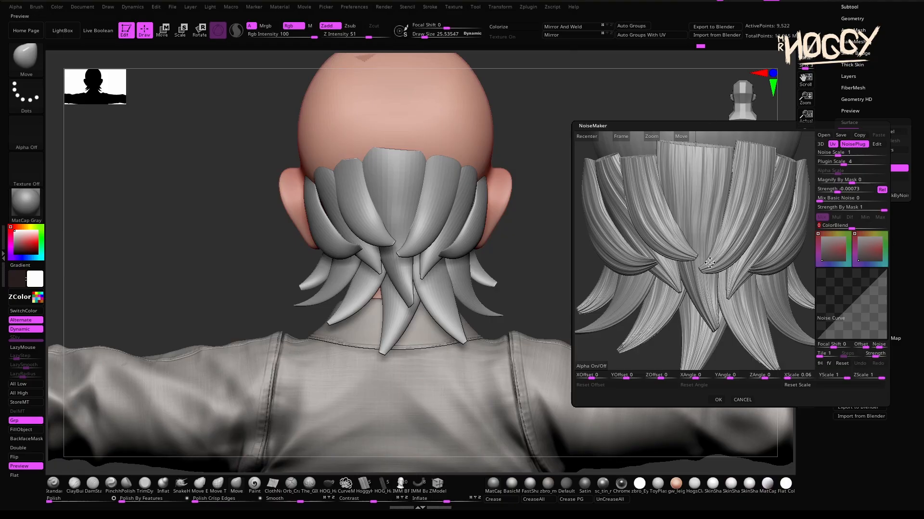
left_click_drag(808, 257, 774, 280)
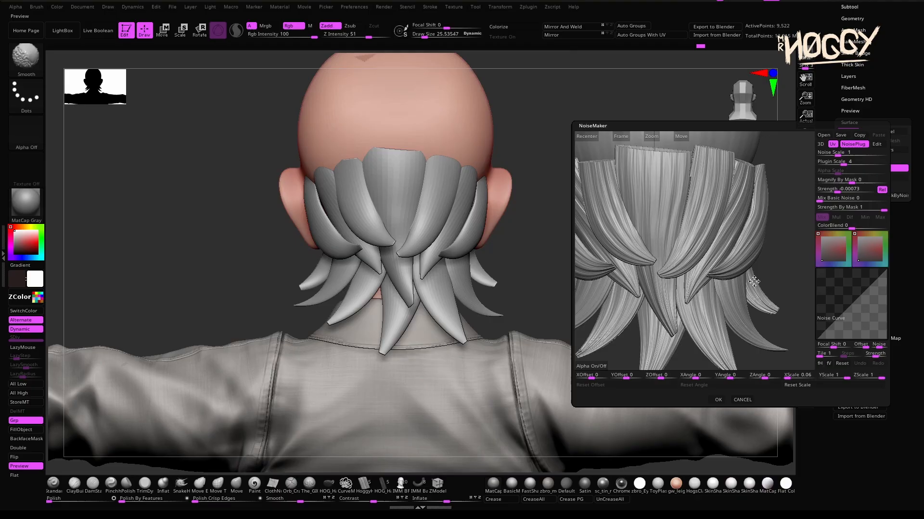
left_click(717, 401)
left_click_drag(643, 266, 447, 290)
right_click_drag(447, 290, 567, 289, "shift")
right_click_drag(402, 304, 571, 332)
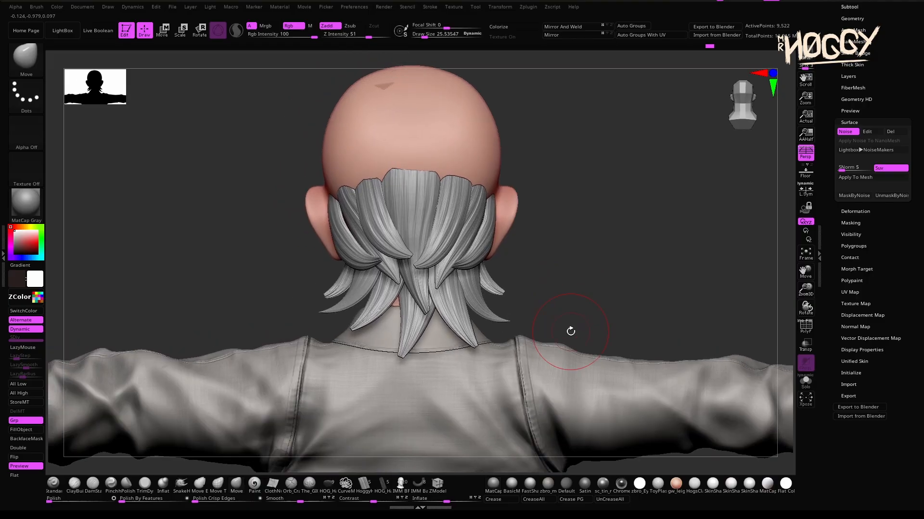
Give the hair the BasicMaterial and swap the main colour with the dark secondary colour.
left_click(529, 482)
left_click(512, 482)
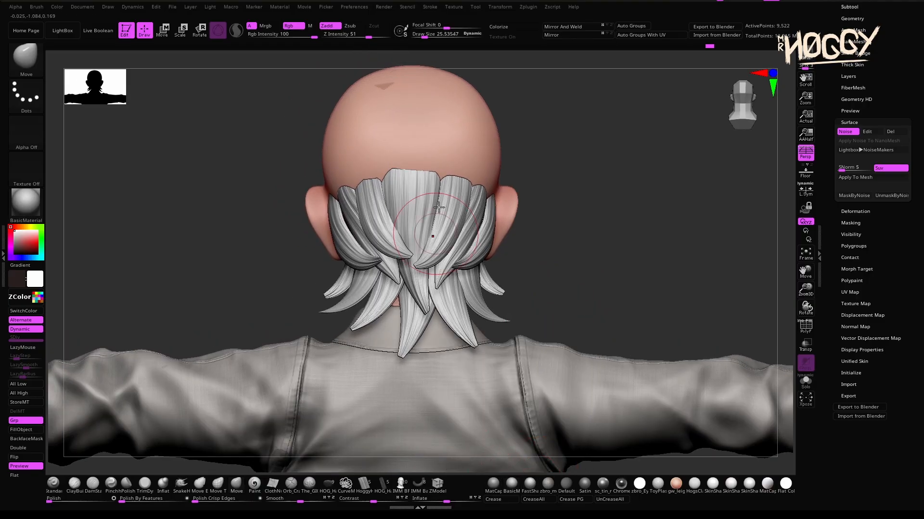
key("v")
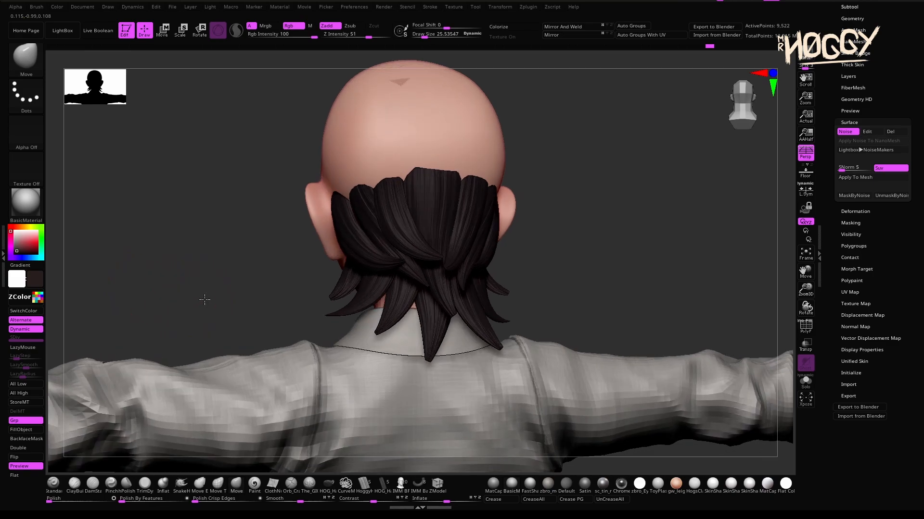
Try dark reddish-brown and near-black shades on the hair.
left_click(18, 251)
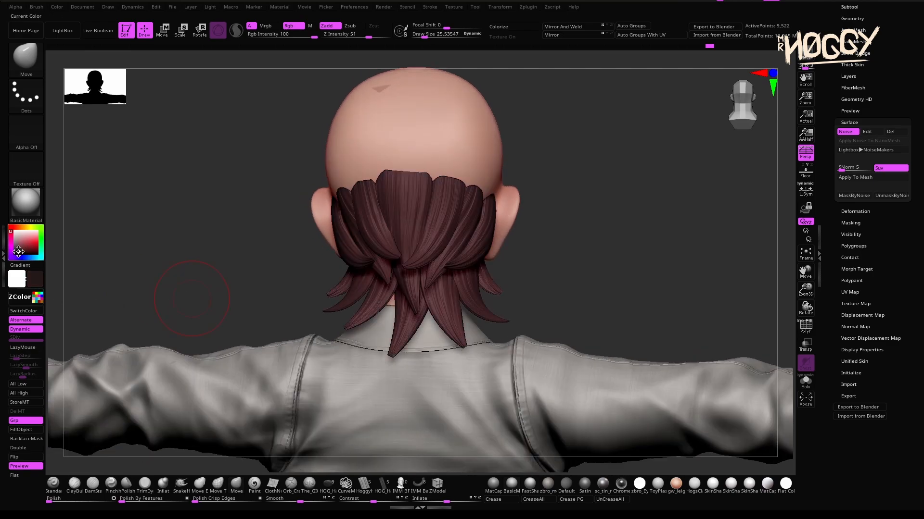
left_click(17, 253)
left_click(17, 252)
left_click(16, 252)
left_click_drag(279, 265, 354, 275)
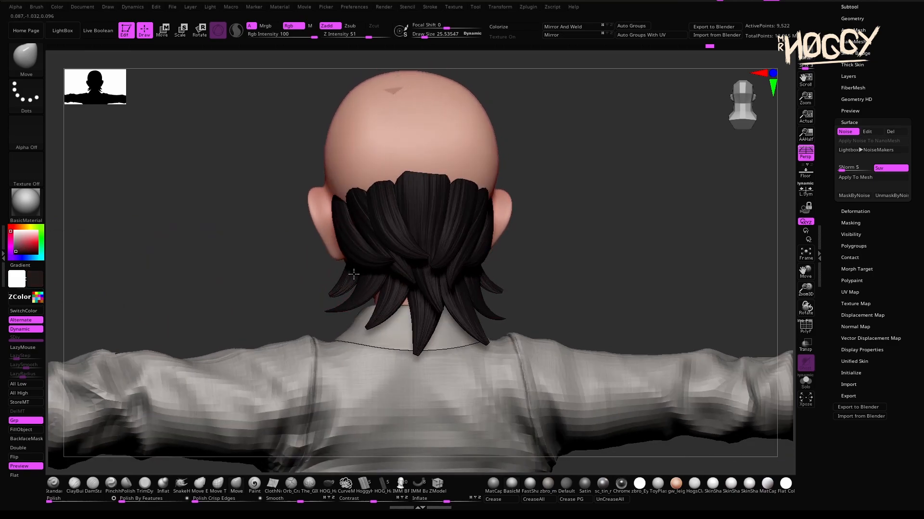
right_click_drag(452, 289, 361, 335)
Shift the hair colour to an orange hue and darken it to a medium warm brown.
left_click(28, 236)
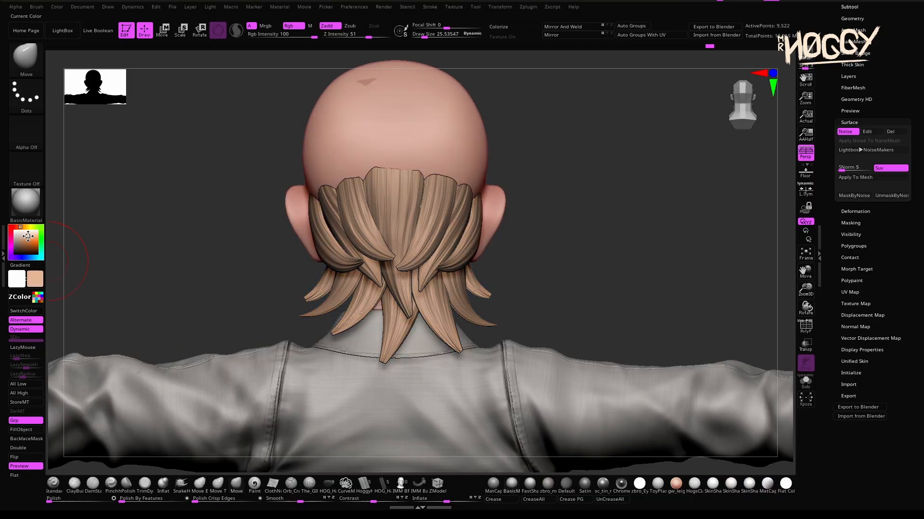
left_click(34, 237)
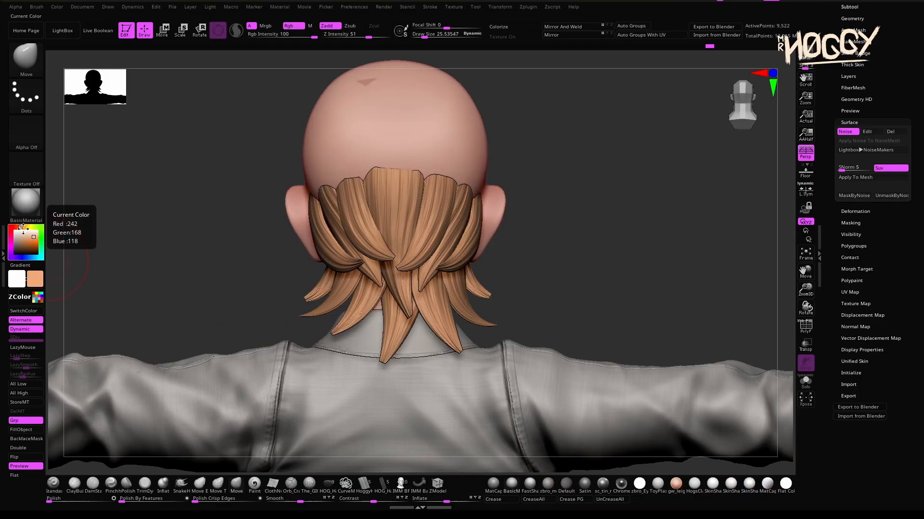
left_click(24, 228)
left_click(19, 227)
left_click(24, 240)
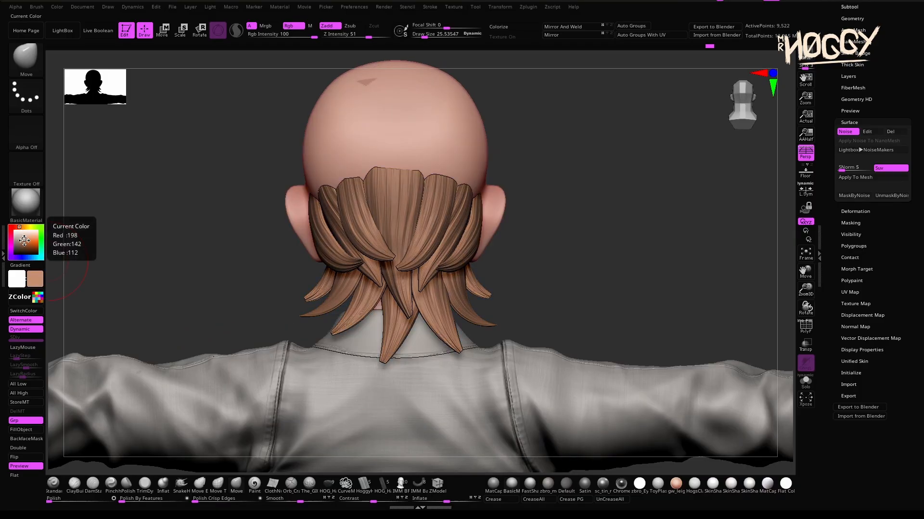
left_click(23, 241)
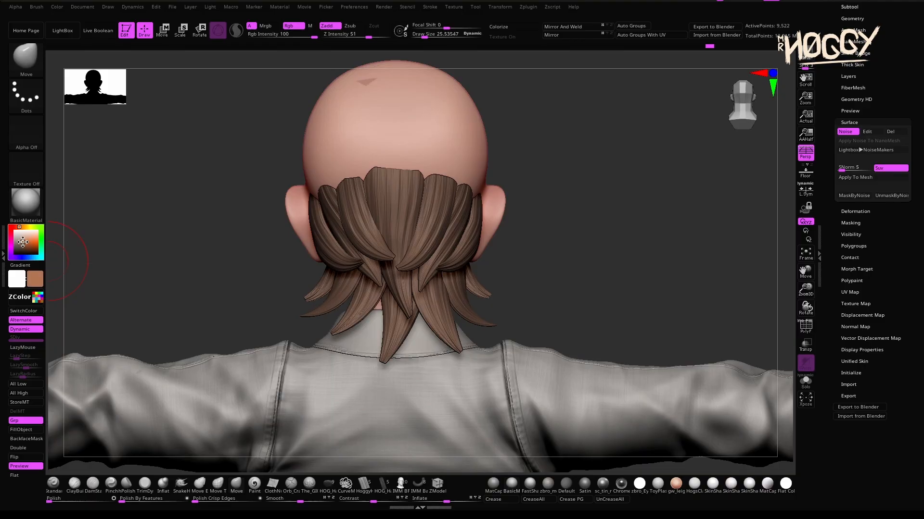
left_click(23, 244)
mouse_move(466, 308)
right_mouse_down()
mouse_move(543, 313)
mouse_move(370, 318)
mouse_move(467, 312)
right_mouse_up()
Compare the hair with and without Dynamic Subdiv, leaving Dynamic Subdiv turned off.
left_click(852, 19)
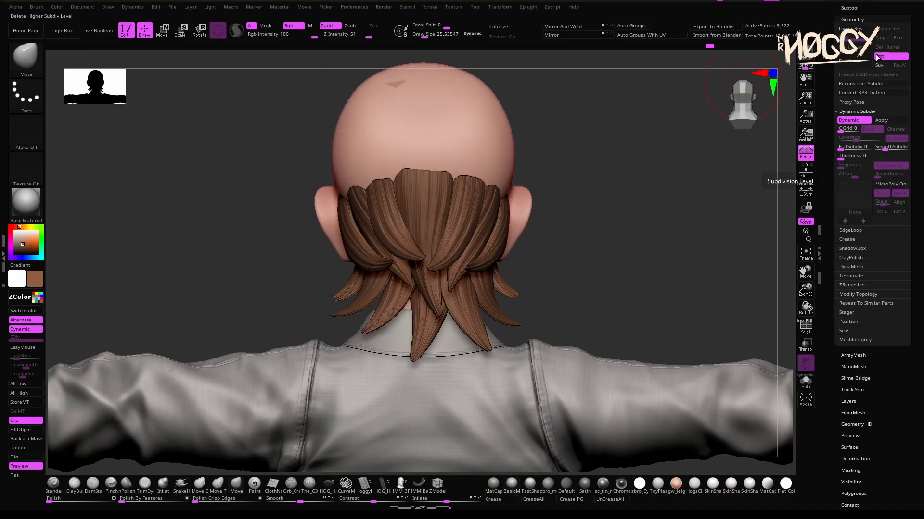
left_click(849, 120)
right_click_drag(670, 238, 265, 209)
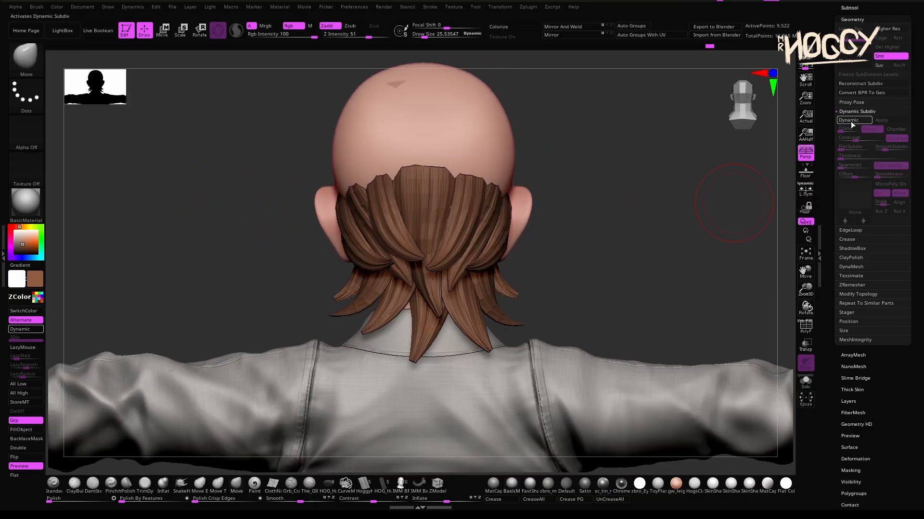
left_click(852, 121)
right_click_drag(626, 236, 505, 237)
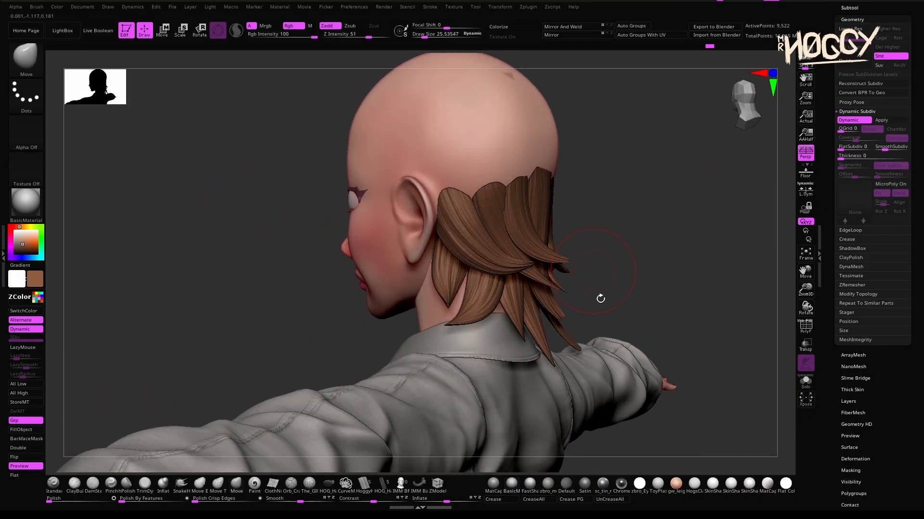
right_click_drag(600, 299, 550, 303)
left_click(848, 120)
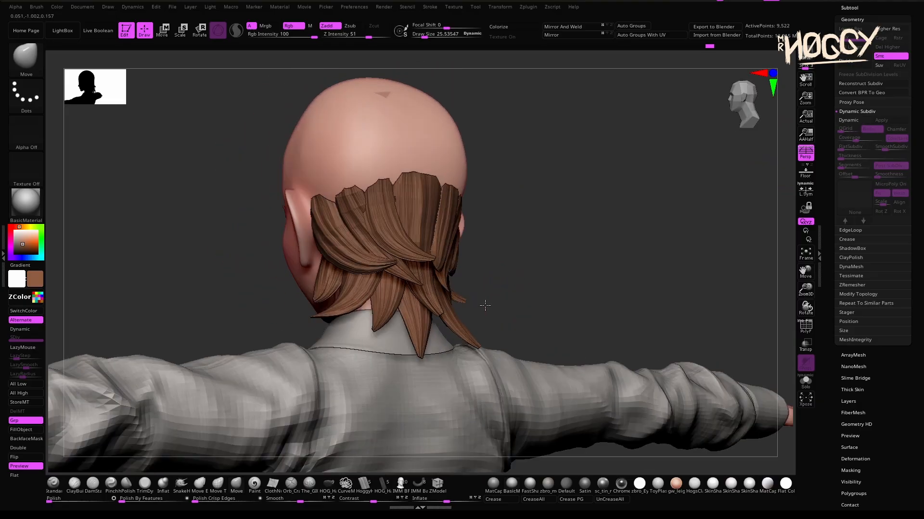
mouse_move(485, 305)
right_mouse_down()
mouse_move(243, 274)
mouse_move(481, 299)
right_mouse_up()
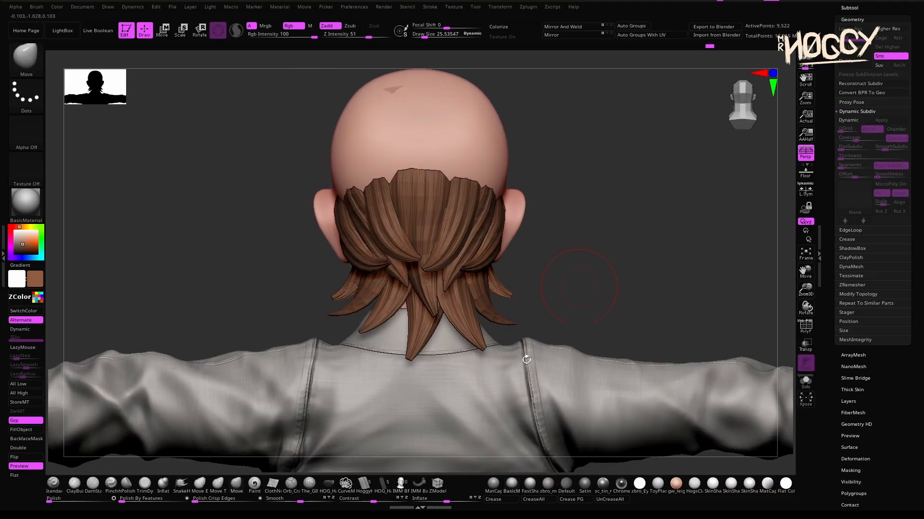
Insert a HOG_Hair strand on the temple above the ear and apply a Bend Curve deformer to it.
left_click(328, 484)
mouse_move(226, 313)
right_mouse_down()
mouse_move(273, 270)
mouse_move(327, 255)
right_mouse_up()
mouse_move(212, 255)
right_mouse_down()
mouse_move(285, 249)
mouse_move(422, 175)
mouse_move(619, 165)
mouse_move(402, 175)
right_mouse_up()
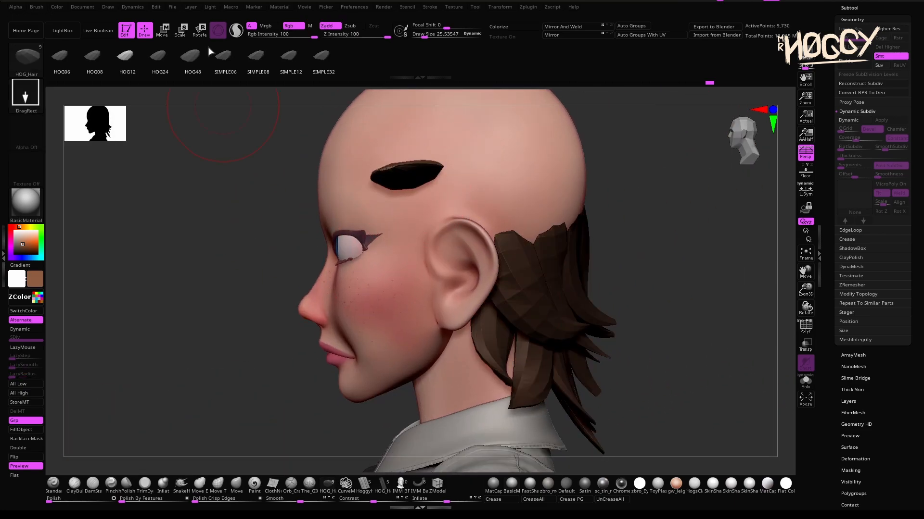
left_click(162, 30)
left_click(348, 95)
left_click(417, 115)
Bend the temple strand back over the top of the ear toward the rear hair.
left_click_drag(442, 167, 548, 258)
right_click_drag(698, 255, 544, 257)
left_click_drag(474, 231, 470, 260)
right_click_drag(298, 288, 457, 288)
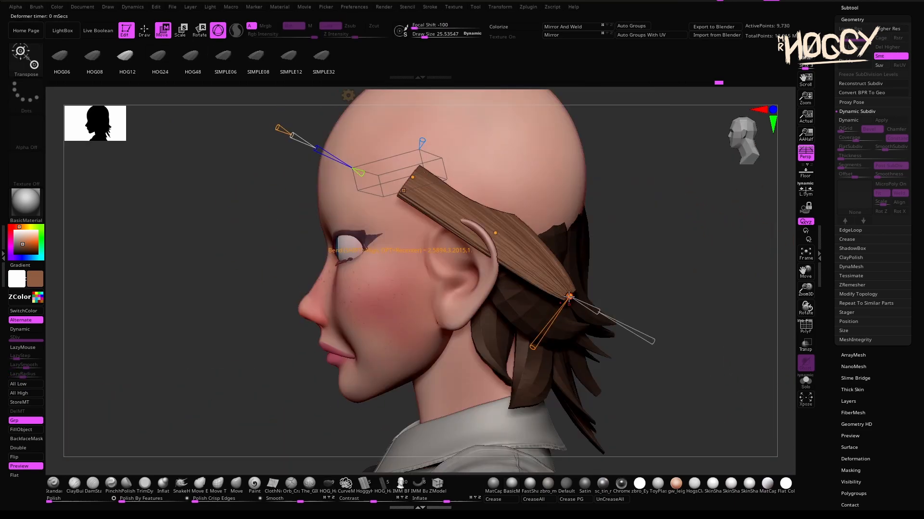
left_click_drag(569, 297, 478, 279)
left_click_drag(368, 233, 385, 219)
mouse_move(722, 303)
right_mouse_down()
mouse_move(616, 307)
mouse_move(712, 306)
right_mouse_up()
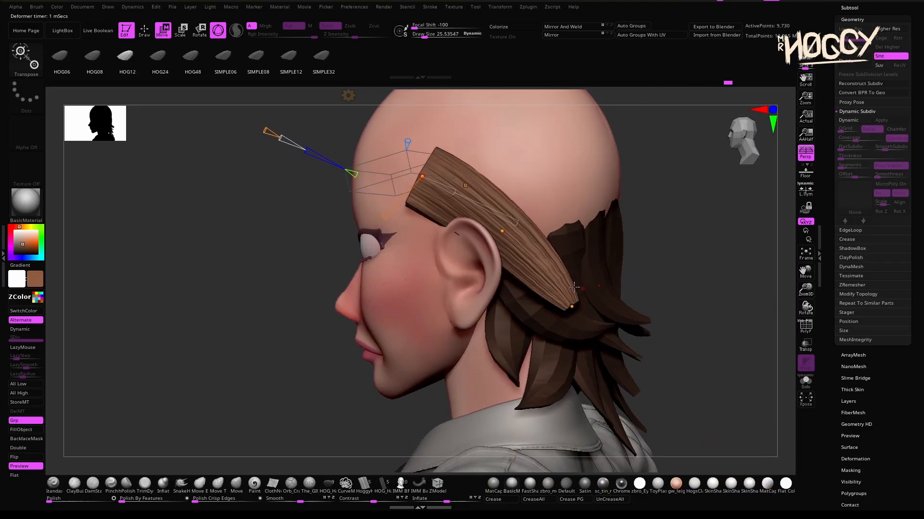
Curve the temple strand's tip down behind the ear, shorten it and adjust its twist with the Bend Curve.
left_click_drag(572, 307, 567, 336)
left_click_drag(645, 377, 686, 396)
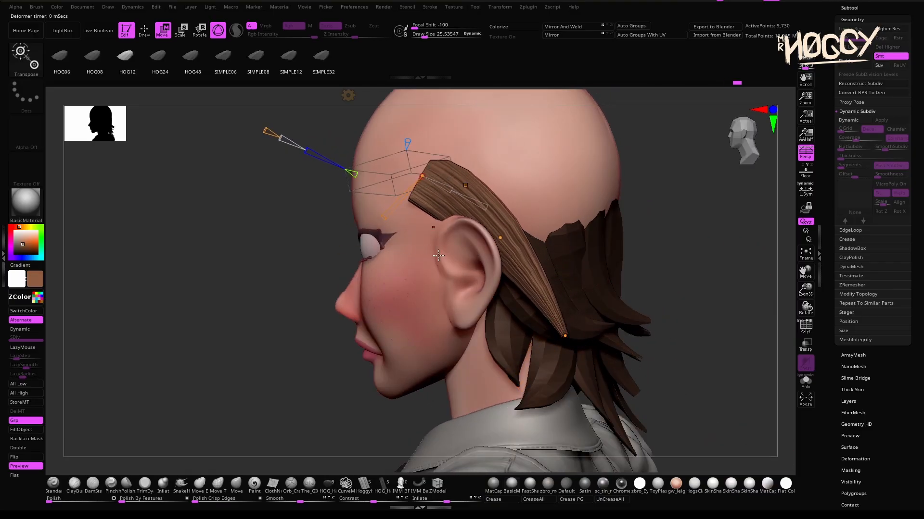
right_click_drag(711, 299, 611, 301)
left_click_drag(419, 284, 427, 295)
right_click_drag(610, 301, 717, 301)
left_click_drag(445, 281, 455, 269)
left_click_drag(562, 334, 525, 302)
left_click_drag(446, 274, 442, 279)
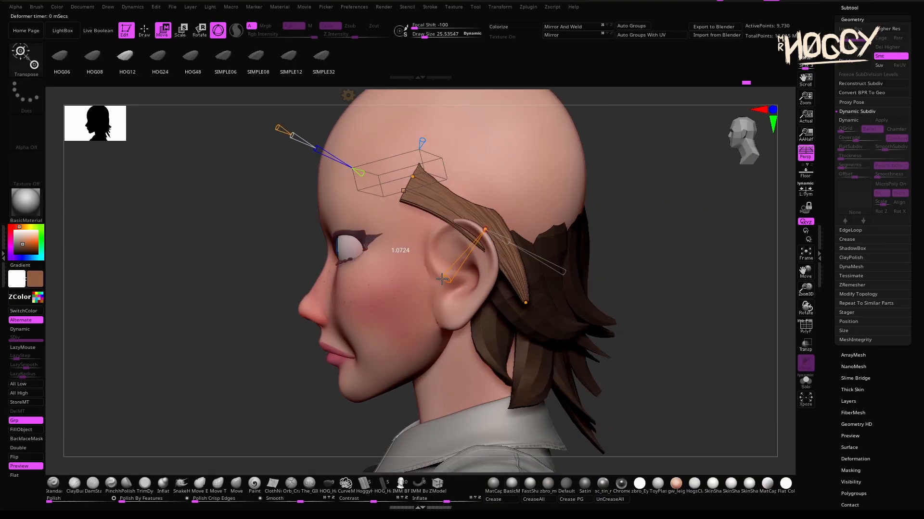
Reshape the temple strand's root and tip with the Move brush so it hugs the head behind the ear.
key("q")
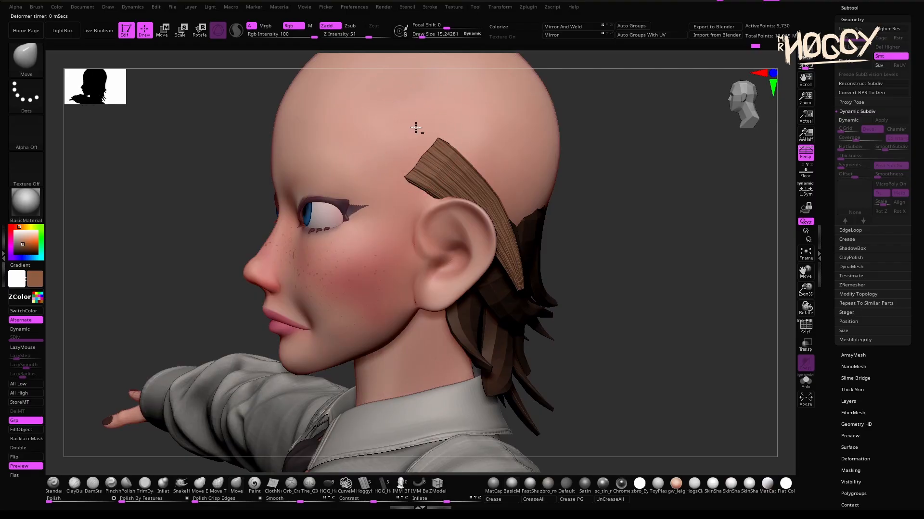
left_click_drag(416, 127, 385, 161)
left_click_drag(722, 247, 625, 252)
mouse_move(365, 152)
left_mouse_down()
mouse_move(343, 165)
mouse_move(406, 211)
left_mouse_up()
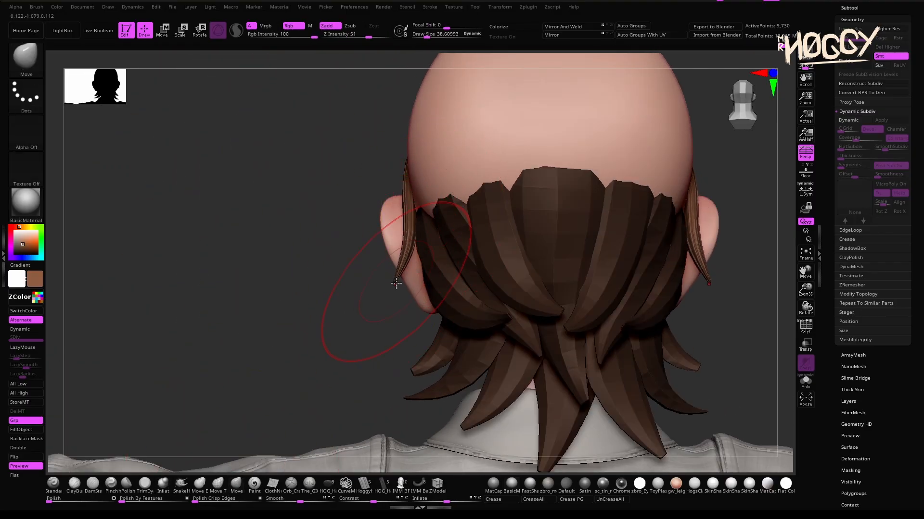
left_click_drag(395, 283, 393, 166)
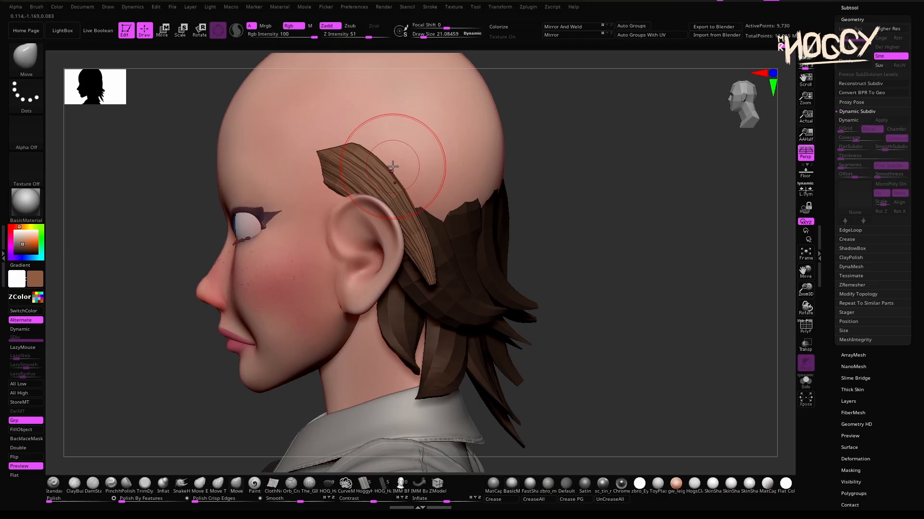
mouse_move(585, 359)
left_mouse_down()
mouse_move(633, 369)
mouse_move(589, 361)
left_mouse_up()
Insert a second HOG_Hair strand at the front of the temple and give it a Bend Curve deformer.
left_click(328, 483)
left_click_drag(366, 156, 373, 116)
key("w")
left_click(394, 138)
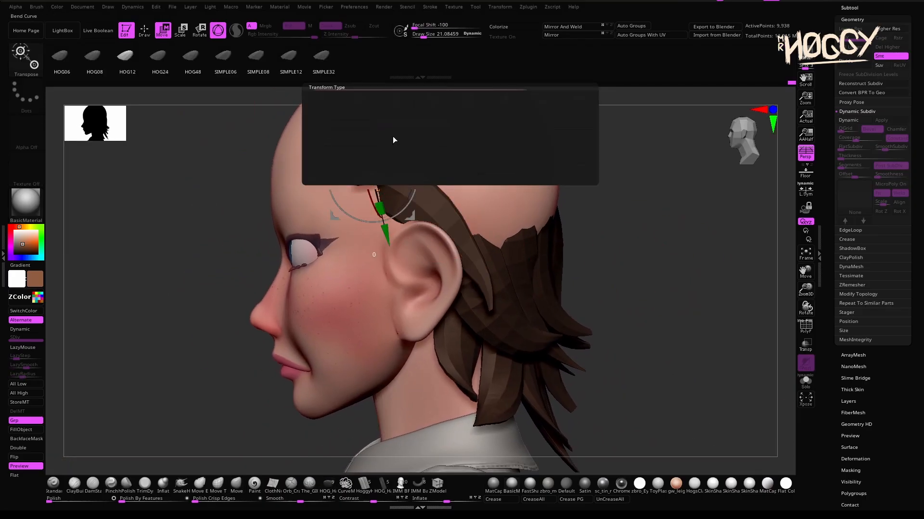
left_click(394, 138)
Bend and twist the second strand so it sweeps back across the upper ear into the rear hair.
left_click_drag(625, 308, 602, 294)
left_click_drag(486, 308, 494, 294)
left_click_drag(668, 301, 717, 293)
left_click_drag(538, 251, 547, 200)
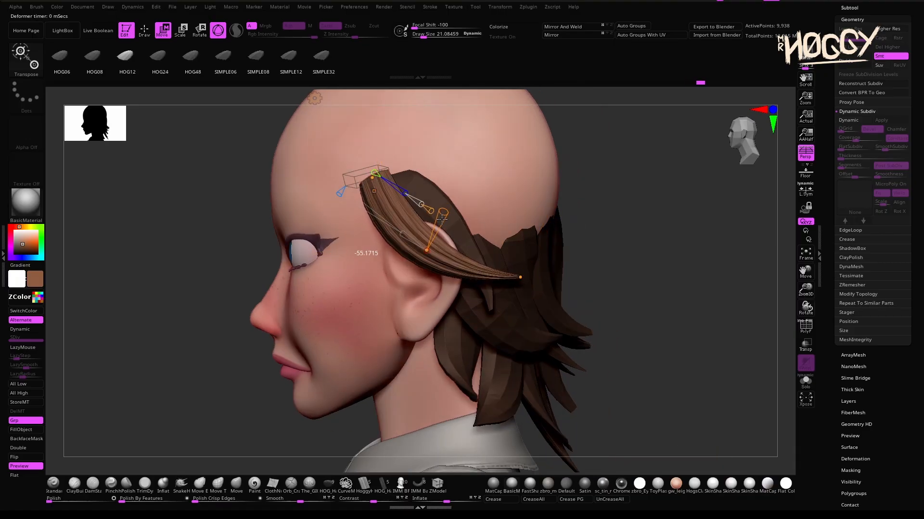
left_click_drag(610, 308, 709, 305)
left_click_drag(377, 254, 372, 256)
Pull the second strand's root and body into a smooth curve over the ear with the Move brush.
key("q")
left_click_drag(635, 241, 471, 231)
left_click_drag(212, 260, 274, 260)
mouse_move(603, 310)
left_mouse_down()
mouse_move(692, 308)
mouse_move(558, 305)
mouse_move(639, 294)
left_mouse_up()
key("s")
left_click_drag(525, 263, 530, 264)
left_click_drag(473, 259, 480, 258)
left_click_drag(601, 279, 539, 270)
left_click_drag(620, 231, 563, 226, "shift")
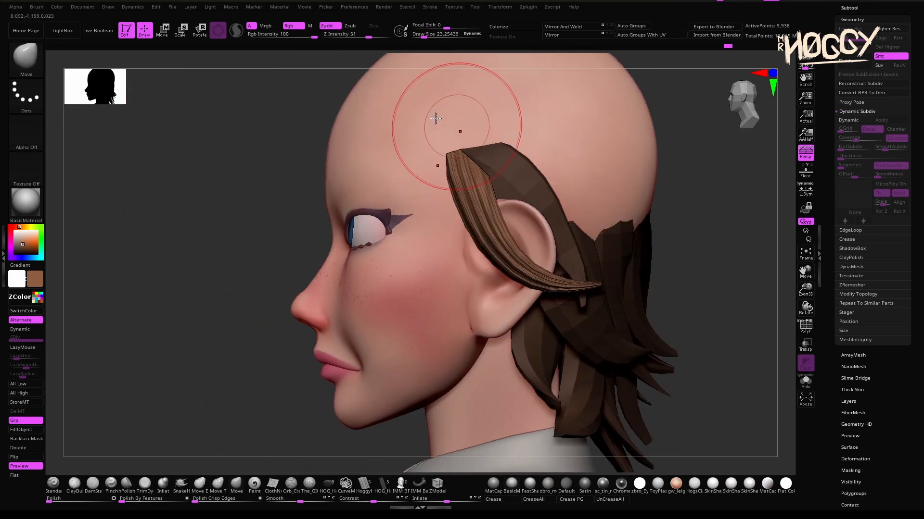
Refine the mirrored front temple strands from the front and both sides with the Move brush so they lie against the ears.
mouse_move(589, 294)
left_mouse_down("shift")
mouse_move(645, 305)
mouse_move(589, 308)
left_mouse_up("shift")
left_click_drag(159, 337, 245, 307)
key("s")
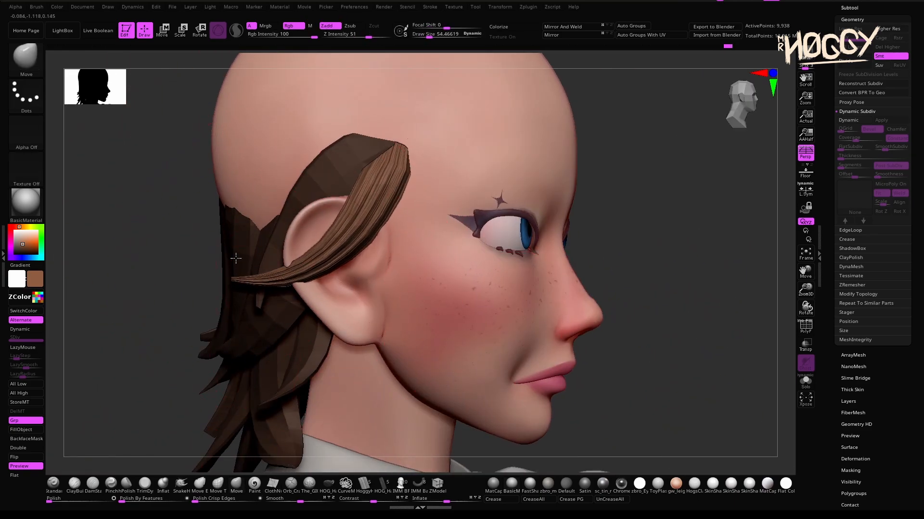
left_click_drag(168, 274, 241, 308)
left_click_drag(462, 318, 394, 288)
key("s")
left_click_drag(287, 336, 282, 339)
left_click_drag(620, 288, 553, 286, "shift")
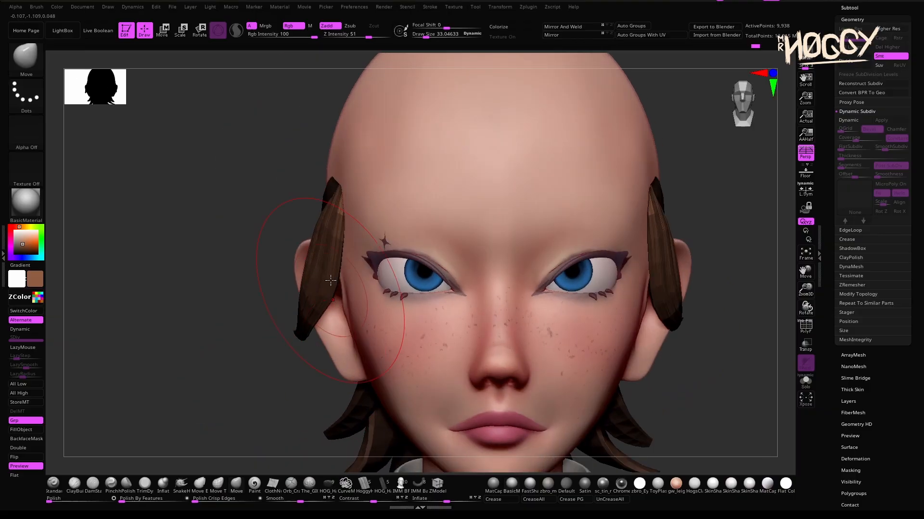
left_click_drag(330, 278, 323, 277)
left_click_drag(144, 307, 269, 313)
left_click_drag(539, 288, 481, 283, "shift")
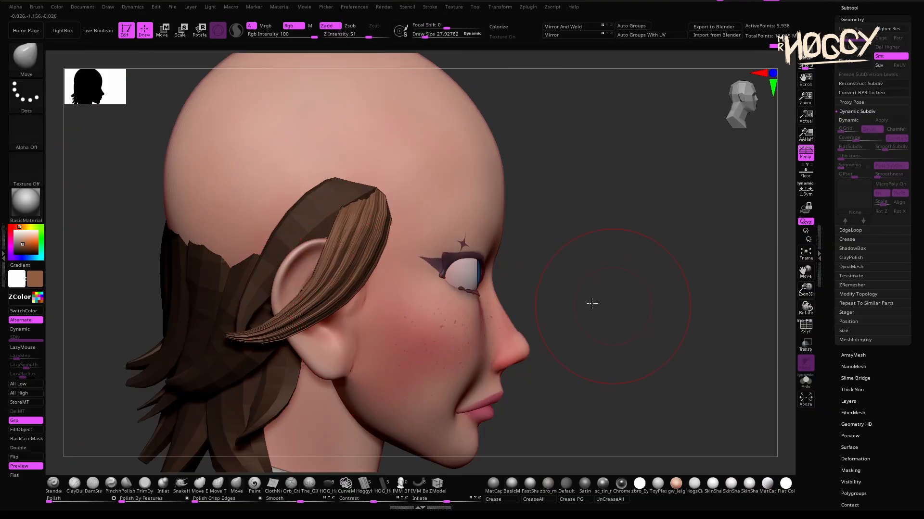
left_click_drag(592, 303, 481, 298)
mouse_move(673, 251)
left_mouse_down()
mouse_move(674, 274)
mouse_move(548, 298)
left_mouse_up()
Insert a mirrored HOG12 strand at the temple in front of the ear and lengthen it downward with a Bend Curve deformer.
left_click(327, 485)
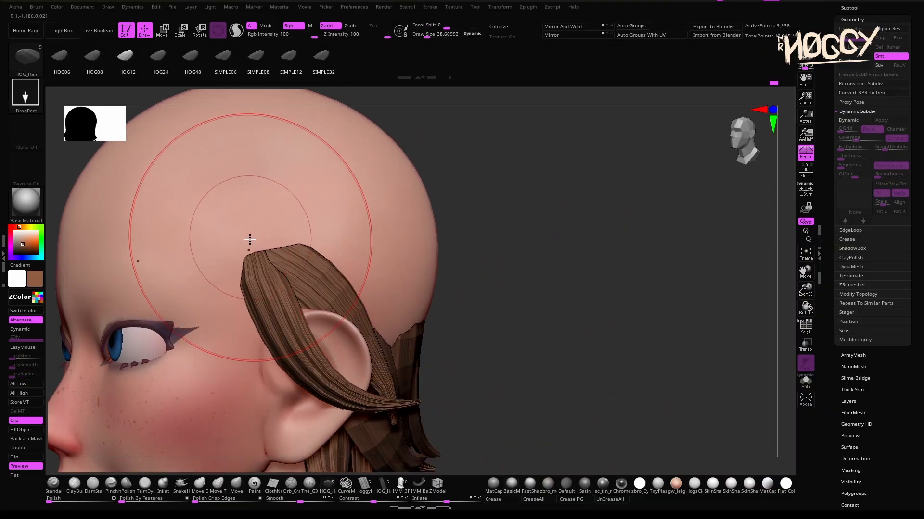
left_click_drag(250, 240, 241, 269)
key("w")
left_click(192, 159)
left_click_drag(235, 308, 241, 419)
Bend the sideburn strand's middle and tip so it hangs beside the cheek and flares outward below the ear.
left_click_drag(544, 414, 587, 289, "alt")
left_click_drag(549, 361, 659, 368)
left_click_drag(410, 437, 441, 440)
left_click_drag(445, 312, 453, 315)
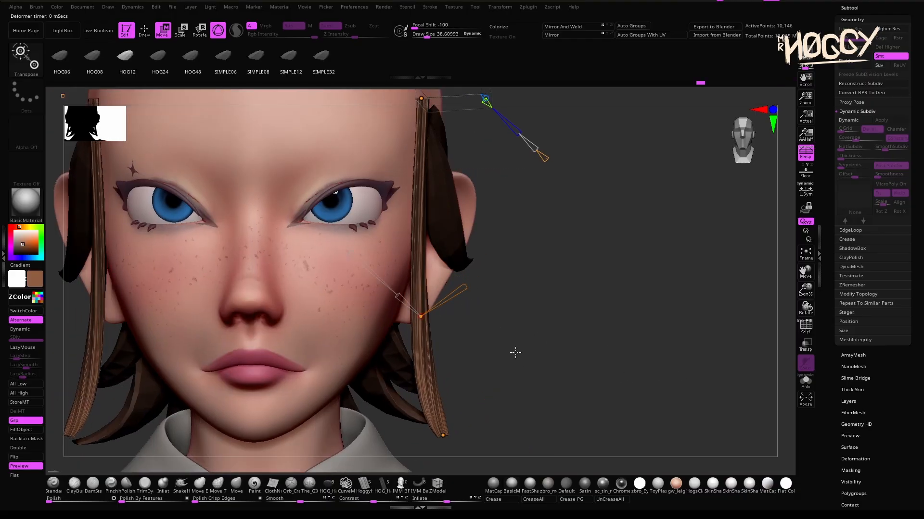
left_click_drag(516, 353, 428, 356)
left_click_drag(654, 267, 638, 332, "alt")
left_click_drag(568, 385, 654, 385)
left_click_drag(625, 385, 625, 291, "alt")
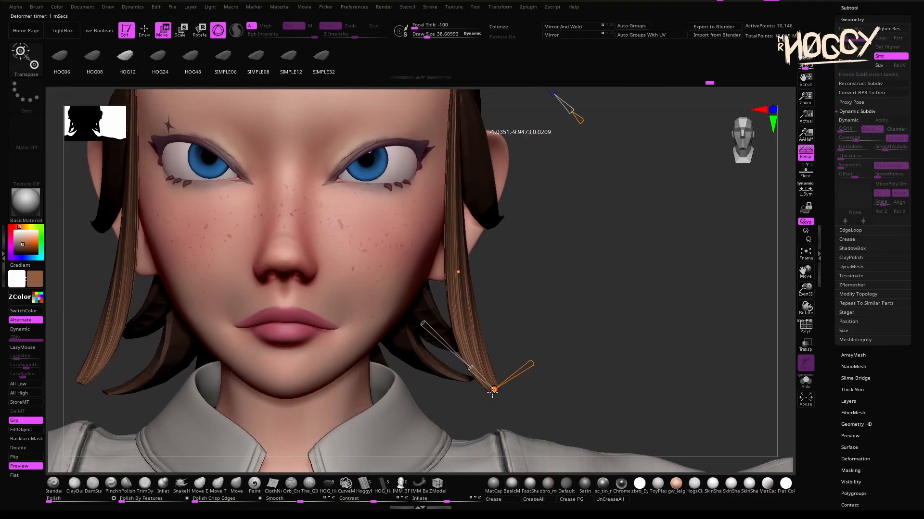
left_click_drag(495, 387, 487, 385)
left_click_drag(578, 376, 491, 373)
left_click_drag(506, 267, 516, 264)
left_click_drag(466, 371, 523, 363)
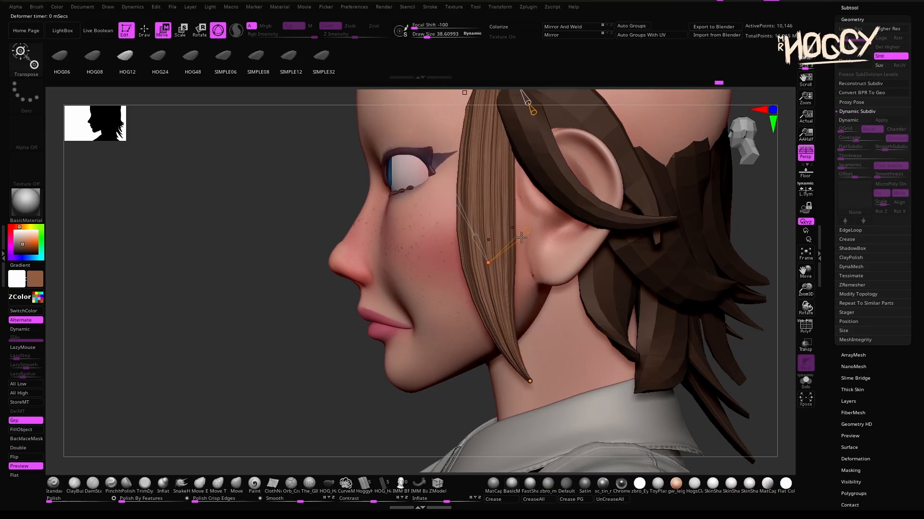
Fine-tune the sideburn strand's curve points and widen its upper section so it follows the side of the face.
left_click_drag(498, 271, 487, 267)
left_click_drag(567, 385, 664, 380)
left_click_drag(601, 375, 612, 307, "alt")
left_click_drag(476, 272, 469, 273)
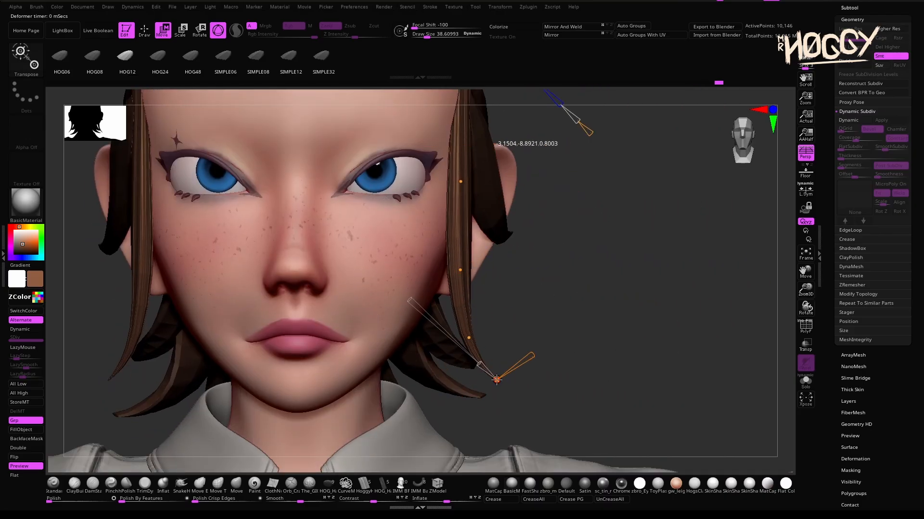
left_click_drag(461, 181, 469, 169)
left_click_drag(611, 288, 534, 335, "alt")
left_click_drag(520, 204, 513, 202)
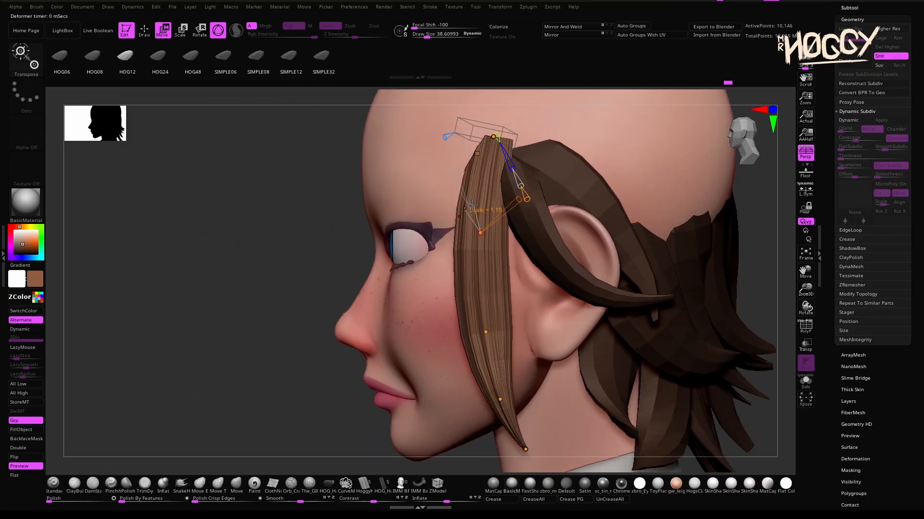
left_click_drag(554, 380, 644, 380, "shift")
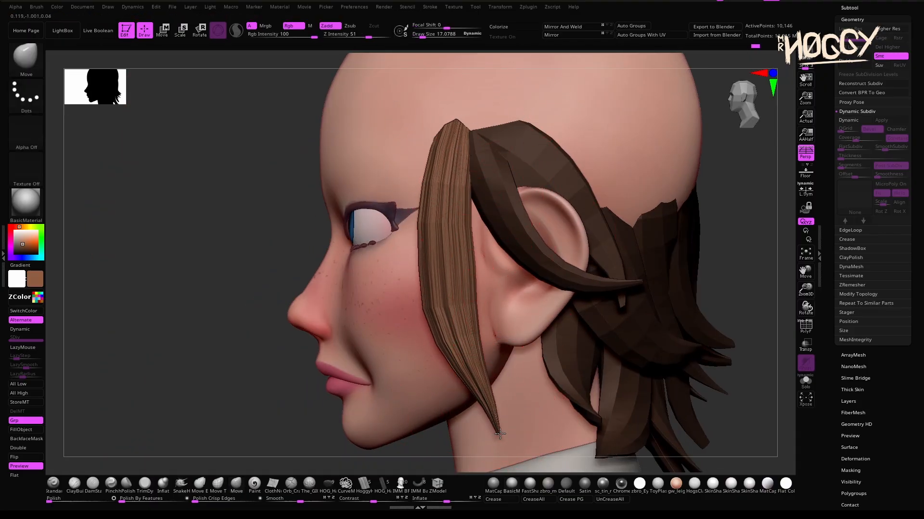
Reshape the sideburn strand's tip and outline with the Move brush at varying draw sizes.
left_click_drag(498, 434, 469, 435)
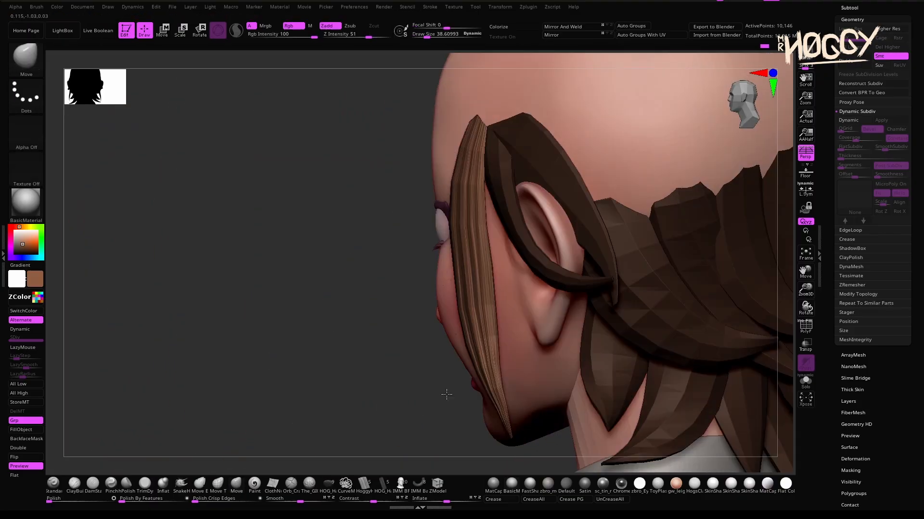
key("s")
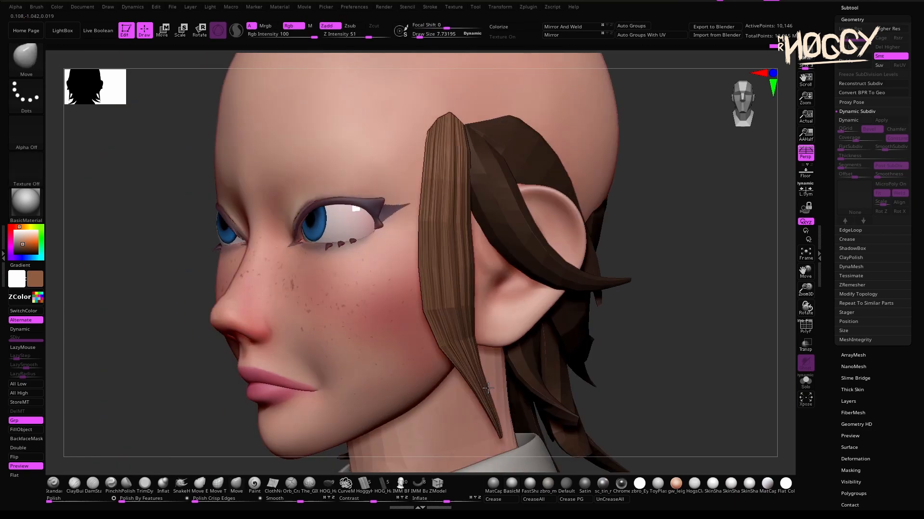
key("s")
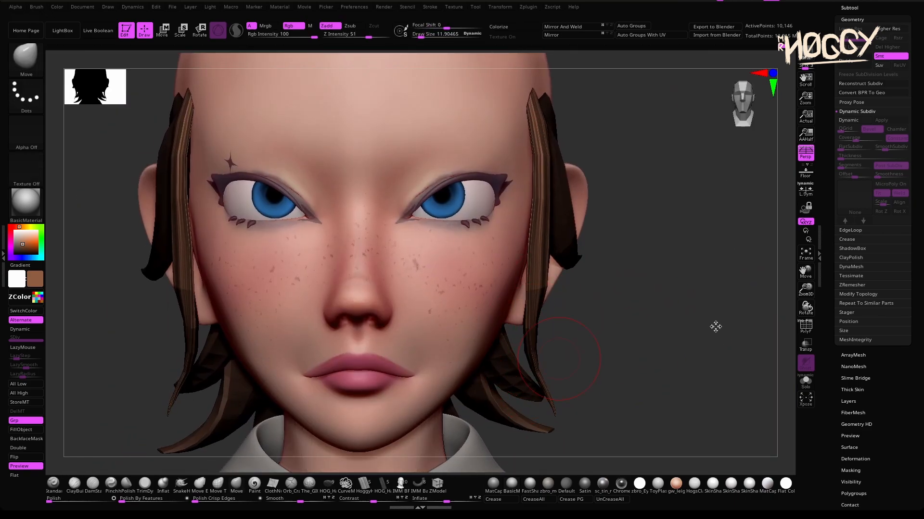
key("s")
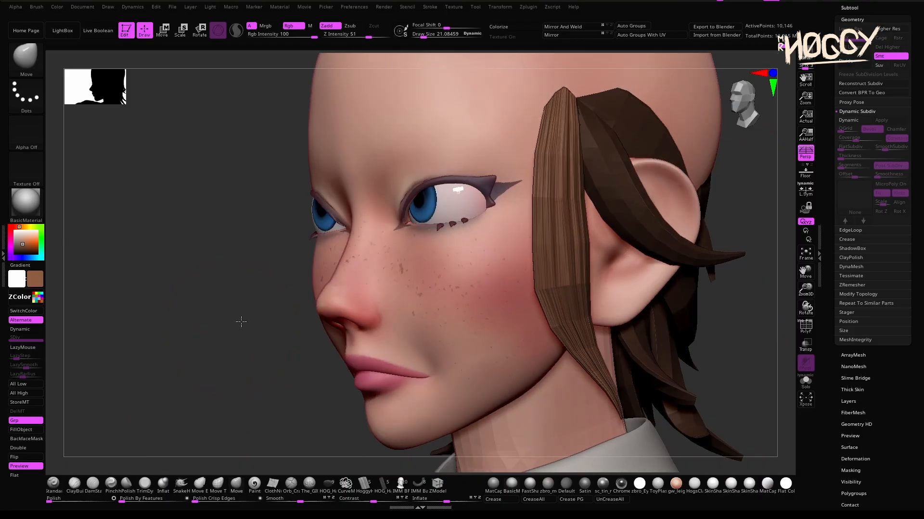
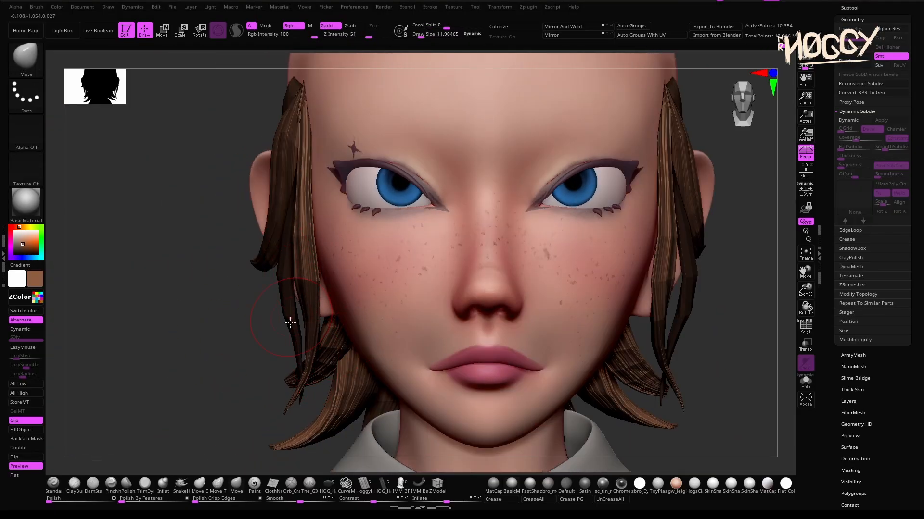
Adjust the second sideburn strand beside it with the Move brush and clear the mask from the hair.
left_click_drag(290, 323, 305, 326)
right_click_drag(304, 325, 648, 387)
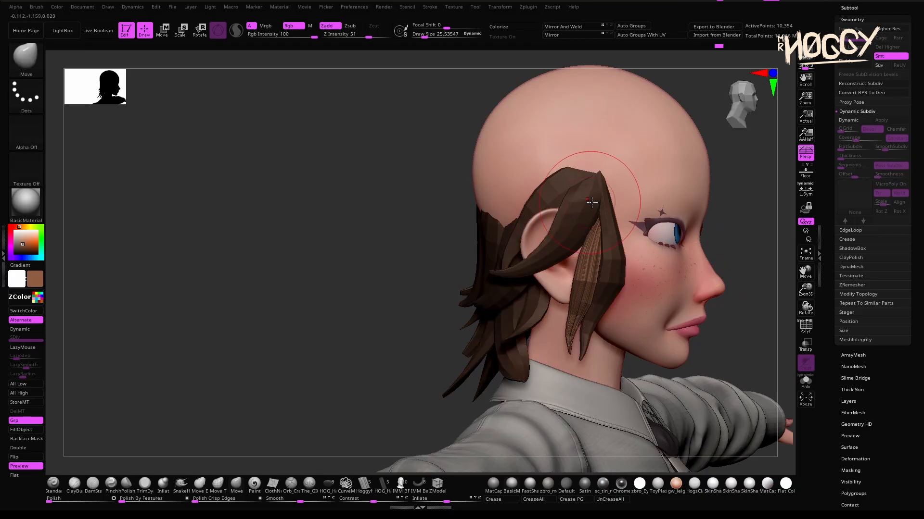
right_click_drag(769, 269, 577, 288)
left_click_drag(274, 158, 290, 174, "ctrl")
right_click_drag(750, 385, 629, 228)
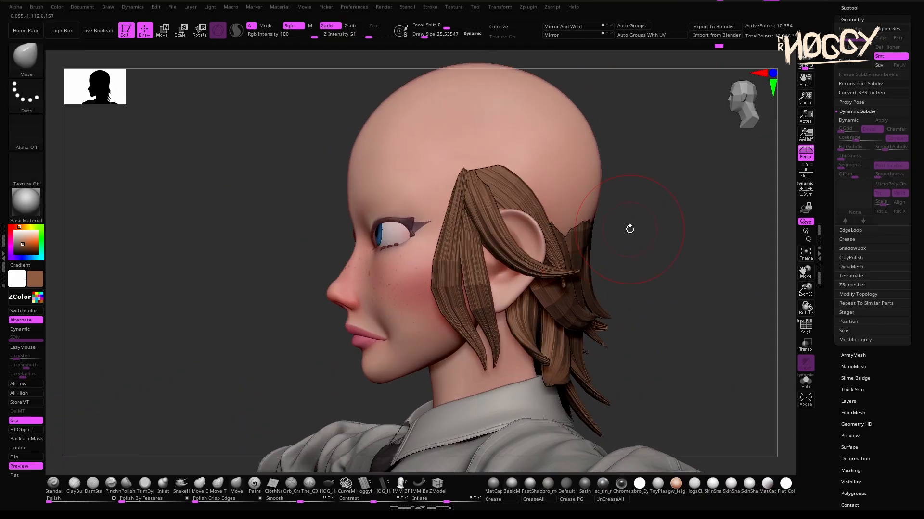
Insert a HOG12 strand above the ear, running from the temple toward the back hair, and add a Bend Curve deformer.
left_click(328, 484)
right_click_drag(255, 115, 203, 163, "alt")
mouse_move(426, 211)
left_mouse_down()
mouse_move(418, 179)
mouse_move(575, 293)
left_mouse_up()
key("w")
left_click(374, 131)
left_click(378, 139)
Bend the strand above the ear around the side of the skull toward the back hair.
right_click_drag(601, 192, 741, 192)
left_click_drag(484, 291, 462, 284)
right_click_drag(543, 154, 299, 158)
mouse_move(512, 310)
left_mouse_down()
mouse_move(537, 318)
mouse_move(524, 315)
left_mouse_up()
right_click_drag(424, 216, 497, 227)
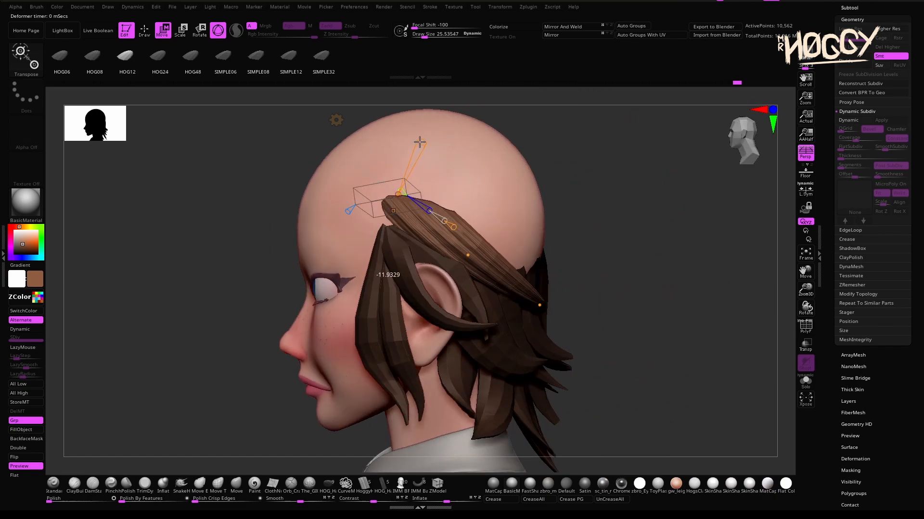
Twist the root and reposition the tip of the strand above the ear so it blends into the rear hair.
left_click_drag(419, 142, 418, 145)
right_click_drag(519, 279, 476, 289)
left_click_drag(553, 267, 561, 278)
right_click_drag(560, 279, 620, 289)
mouse_move(741, 298)
right_mouse_down()
mouse_move(628, 312)
mouse_move(693, 269)
right_mouse_up()
key("q")
right_click_drag(577, 125, 643, 120)
right_click_drag(750, 317, 633, 330)
mouse_move(731, 375)
right_mouse_down()
mouse_move(651, 387)
mouse_move(775, 380)
right_mouse_up()
right_click_drag(577, 344, 662, 346)
Insert an unmirrored HOG12 strand from the hairline parting down the character's right side, with a Bend Curve deformer.
left_click(329, 484)
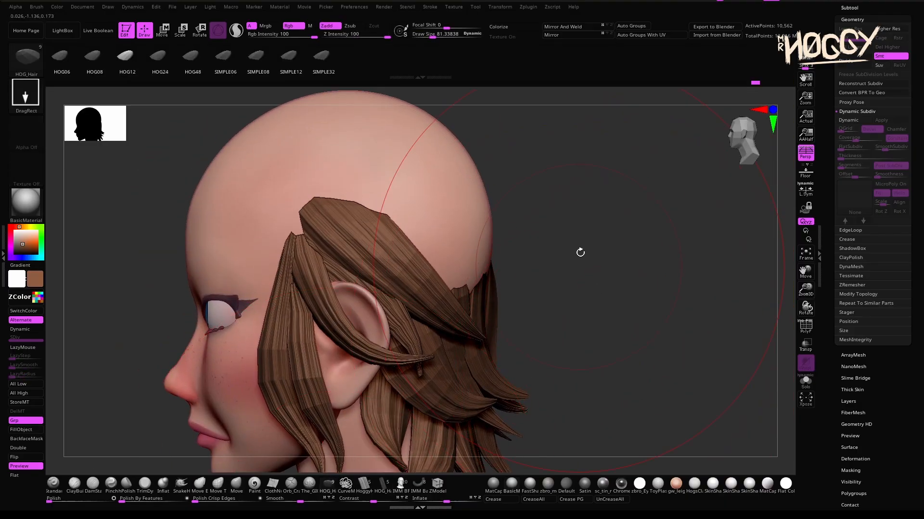
right_click_drag(626, 263, 629, 333, "alt")
right_click_drag(510, 299, 620, 356, "shift")
key("w")
left_click(409, 193)
left_click_drag(422, 195, 388, 167)
left_click(461, 157)
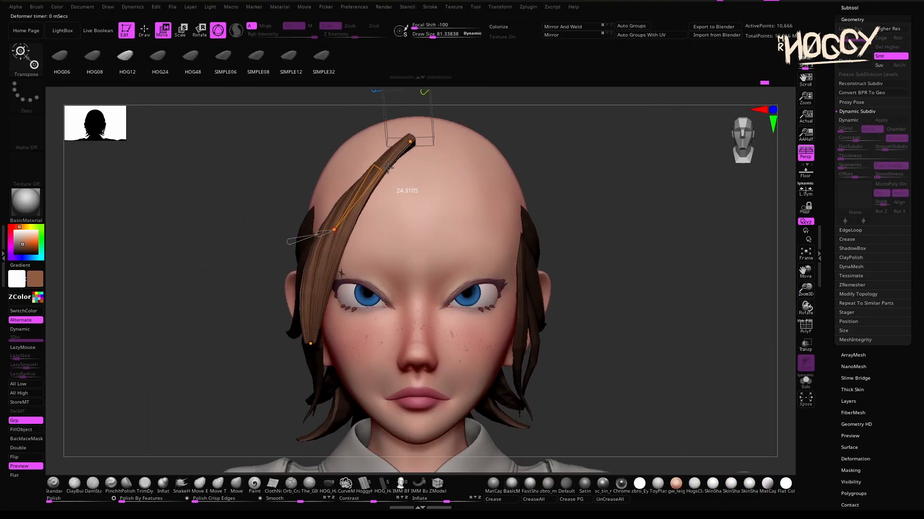
Bend the right fringe strand around the forehead and cheek, clear the mask, and switch to the Move brush.
right_click_drag(596, 308, 692, 308)
left_click_drag(419, 178, 436, 176)
right_click_drag(673, 308, 601, 308)
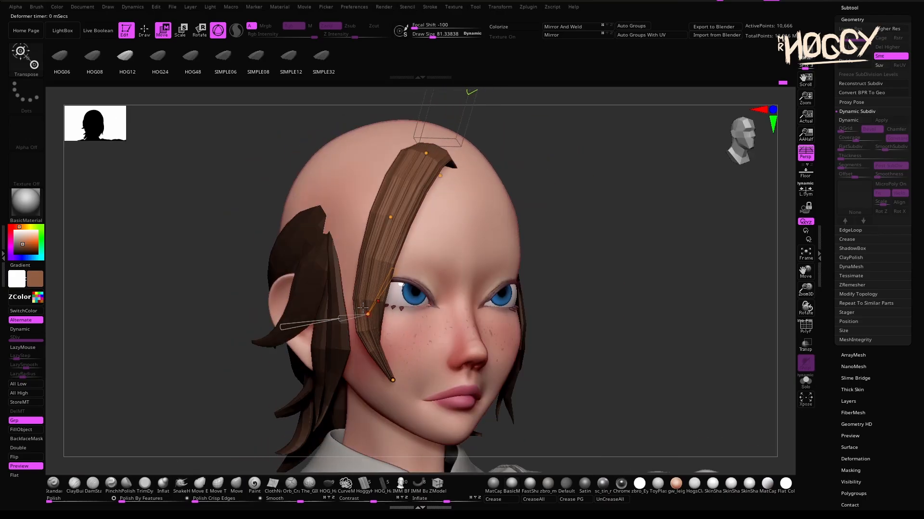
key("q")
left_click_drag(597, 332, 635, 356, "ctrl")
key("b")
key("m")
key("v")
mouse_move(604, 398)
right_mouse_down()
mouse_move(674, 397)
mouse_move(605, 394)
right_mouse_up()
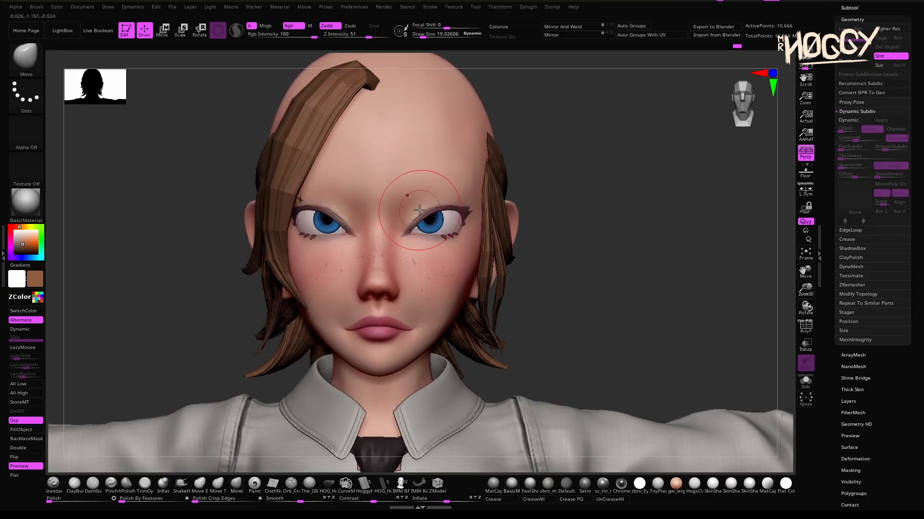
Insert a HOG12 strand from the parting, bend it across the character's left forehead to the temple, and clear the mask.
left_click(328, 483)
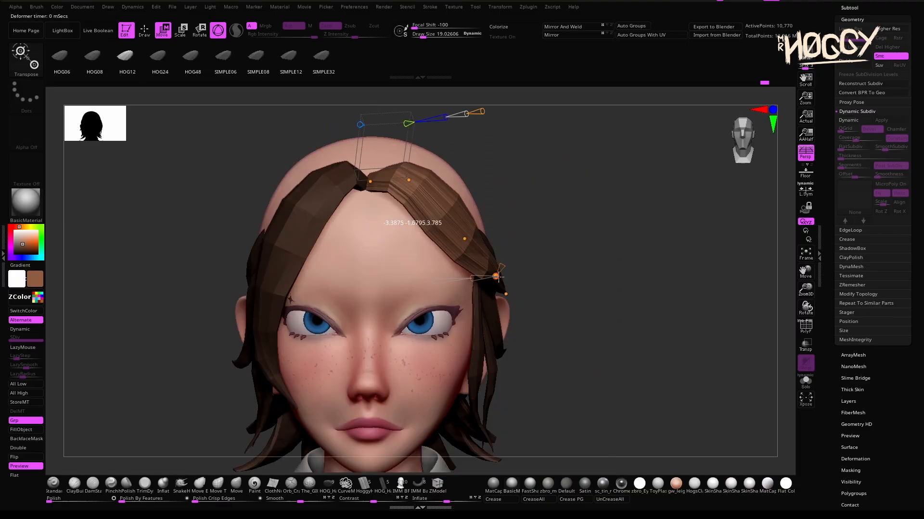
key("q")
left_click_drag(596, 332, 639, 366, "ctrl")
key("b")
key("m")
key("v")
mouse_move(625, 308)
right_mouse_down()
mouse_move(543, 307)
mouse_move(625, 308)
right_mouse_up()
right_click_drag(554, 240, 647, 251, "alt")
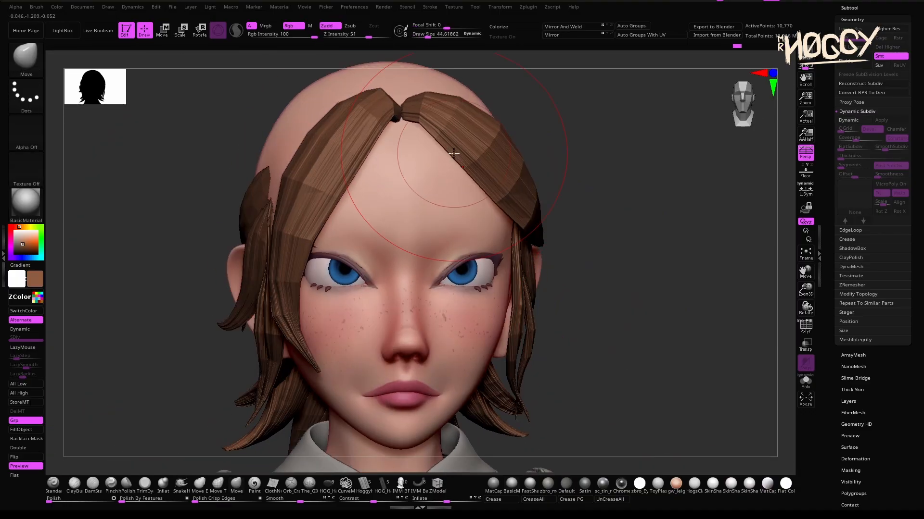
Insert a HOG08 strand at the centre parting, bend and twist it down over the forehead, and clear the mask.
left_click(328, 483)
left_click_drag(394, 166, 414, 181)
key("w")
right_click_drag(625, 308, 543, 307)
left_click_drag(418, 356, 426, 362)
right_click_drag(543, 308, 625, 308)
left_click_drag(513, 238, 528, 256)
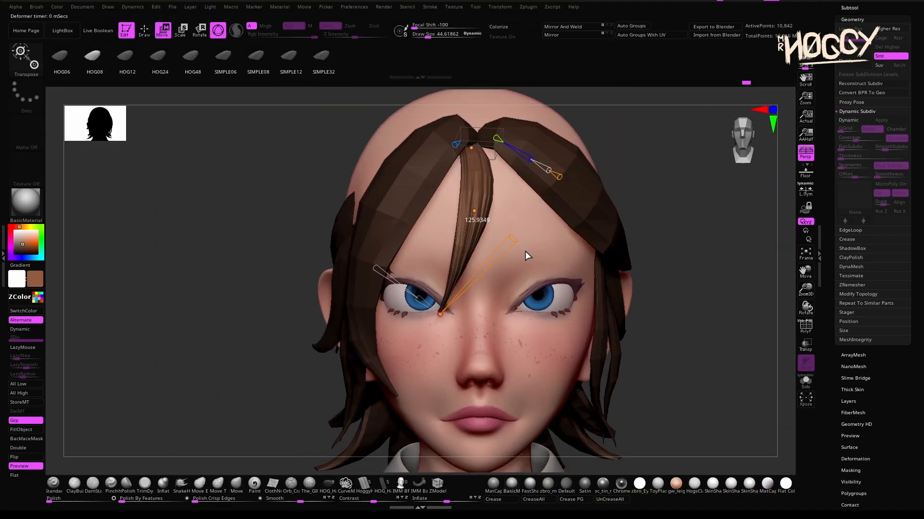
key("q")
left_click_drag(664, 183, 698, 217, "ctrl")
mouse_move(650, 197)
right_mouse_down()
mouse_move(736, 196)
mouse_move(650, 197)
right_mouse_up()
right_click_drag(697, 216, 635, 349, "alt")
Duplicate the centre fringe strand, rotate and shift the copy beside the original, and clear the mask.
key("w")
left_click(481, 289, "ctrl")
left_click_drag(516, 189, 511, 185, "ctrl")
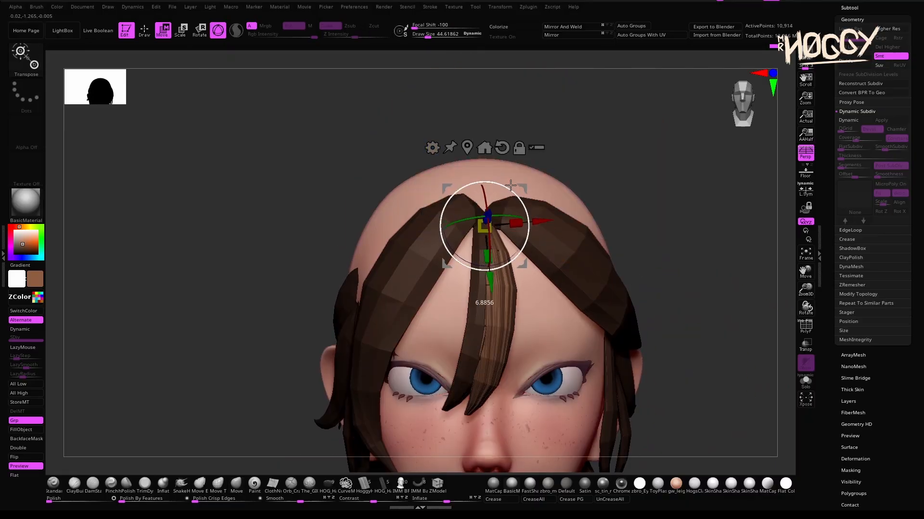
right_click_drag(673, 308, 664, 321, "alt")
left_click_drag(481, 221, 494, 217)
right_click_drag(673, 289, 601, 289)
right_click_drag(601, 288, 674, 289)
left_click_drag(664, 370, 693, 403, "ctrl")
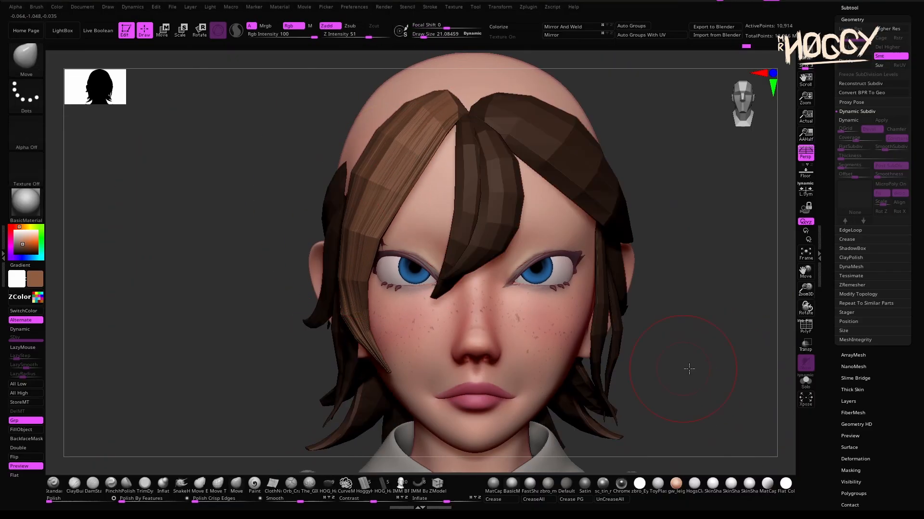
left_click_drag(689, 369, 707, 390, "ctrl")
right_click_drag(683, 240, 680, 260)
Insert a HOG08 strand beneath the character's left fringe and bend it outward toward the temple.
left_click(328, 484)
left_click_drag(448, 223, 427, 124)
key("w")
right_click_drag(673, 289, 700, 289)
right_click_drag(700, 289, 630, 255, "alt")
left_click_drag(575, 290, 576, 288)
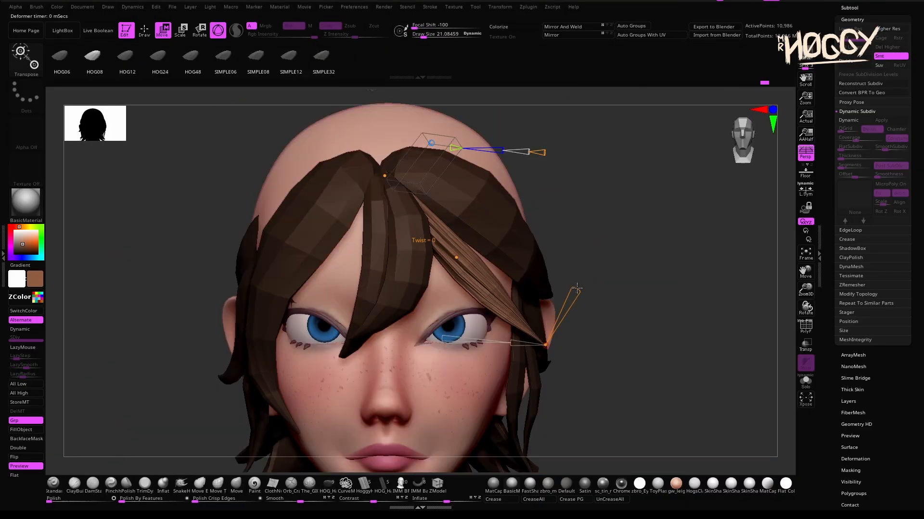
Curve the left inner fringe strand upward at its tip, switch to the Move brush, and clear the mask.
mouse_move(674, 289)
right_mouse_down()
mouse_move(591, 289)
mouse_move(674, 289)
right_mouse_up()
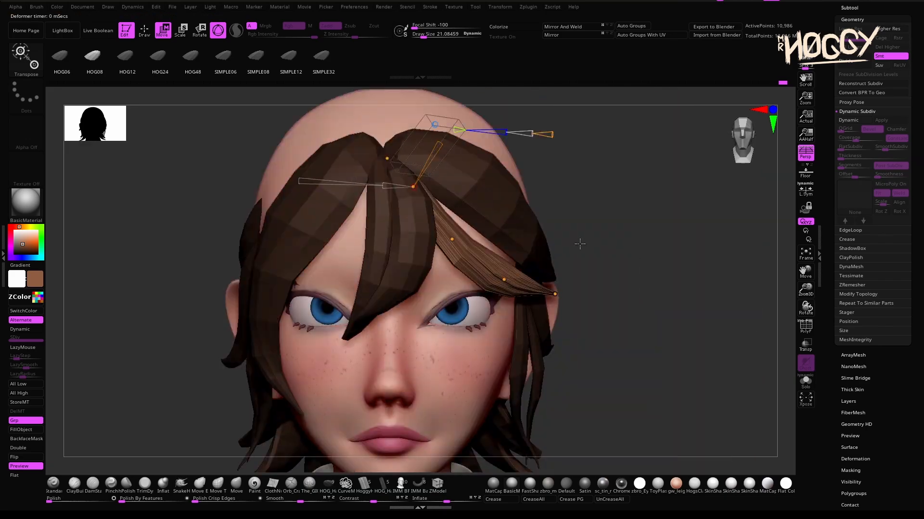
right_click_drag(580, 244, 591, 203, "alt")
key("b")
key("m")
key("v")
mouse_move(626, 250)
right_mouse_down()
mouse_move(440, 249)
mouse_move(625, 250)
right_mouse_up()
left_click_drag(674, 336, 697, 361, "ctrl")
right_click_drag(626, 192, 625, 303, "alt")
Insert a narrow HOG08 strand along the inner edge of the character's right fringe and bend it past the eye.
left_click(328, 484)
left_click_drag(426, 178, 418, 255)
key("w")
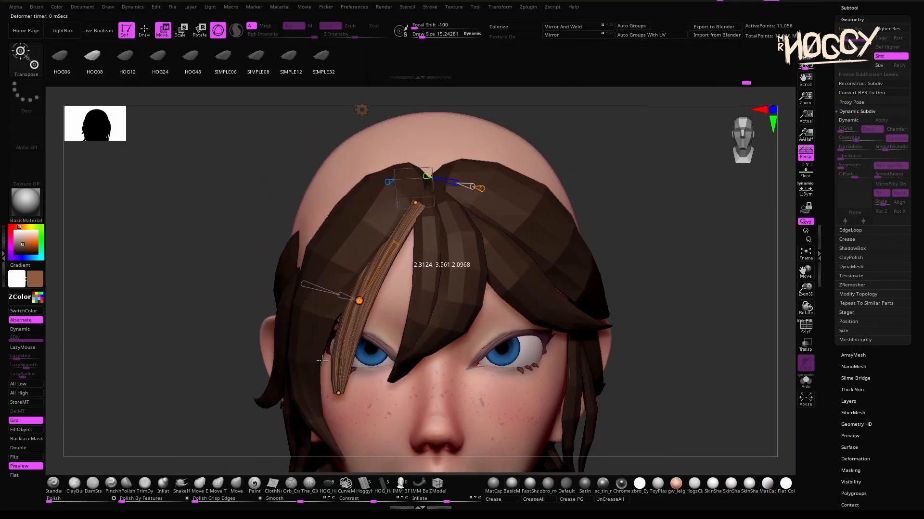
mouse_move(347, 299)
right_mouse_down()
mouse_move(414, 304)
mouse_move(356, 332)
right_mouse_up()
right_click_drag(289, 308, 289, 269)
left_click_drag(347, 336, 364, 344)
Sharpen the narrow right fringe strand's tip with the Pinch brush and clear the mask.
key("b")
key("p")
key("i")
right_click_drag(365, 345, 414, 317, "alt")
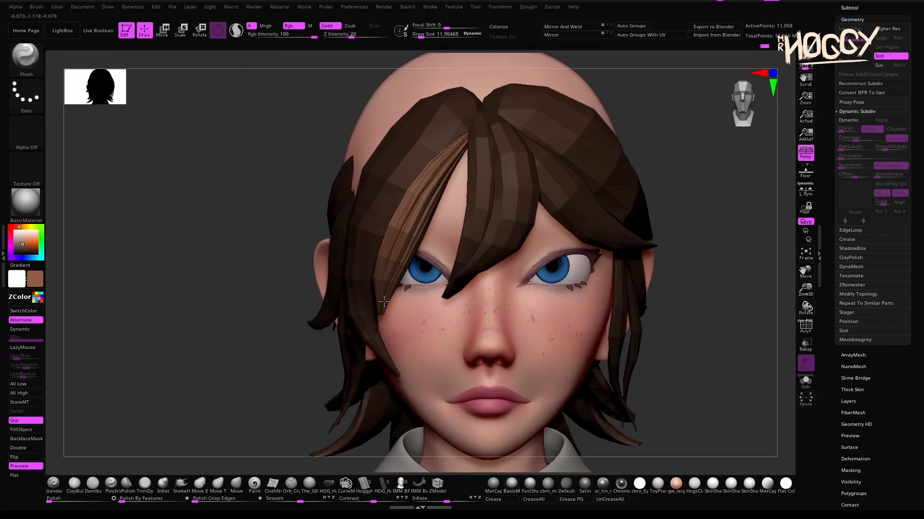
right_click_drag(626, 288, 616, 269)
mouse_move(577, 308)
right_mouse_down()
mouse_move(433, 317)
mouse_move(674, 288)
mouse_move(544, 289)
right_mouse_up()
right_click_drag(577, 312, 577, 216, "ctrl")
left_click_drag(577, 192, 601, 216, "ctrl")
Adjust the overall hair silhouette from the front and back using the Move brush at larger draw sizes.
right_click_drag(463, 228, 493, 337, "ctrl")
key("s")
left_click_drag(493, 341, 497, 341)
right_click_drag(673, 307, 481, 308)
right_click_drag(481, 308, 473, 334, "ctrl")
key("s")
left_click_drag(473, 334, 475, 334)
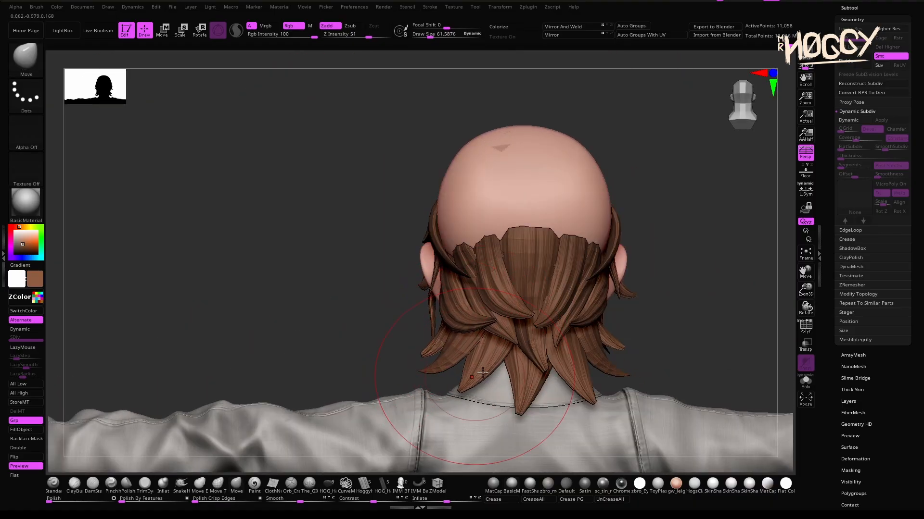
mouse_move(656, 419)
right_mouse_down()
mouse_move(707, 376)
mouse_move(789, 380)
right_mouse_up()
left_click_drag(558, 327, 540, 300)
right_click_drag(693, 313, 380, 298)
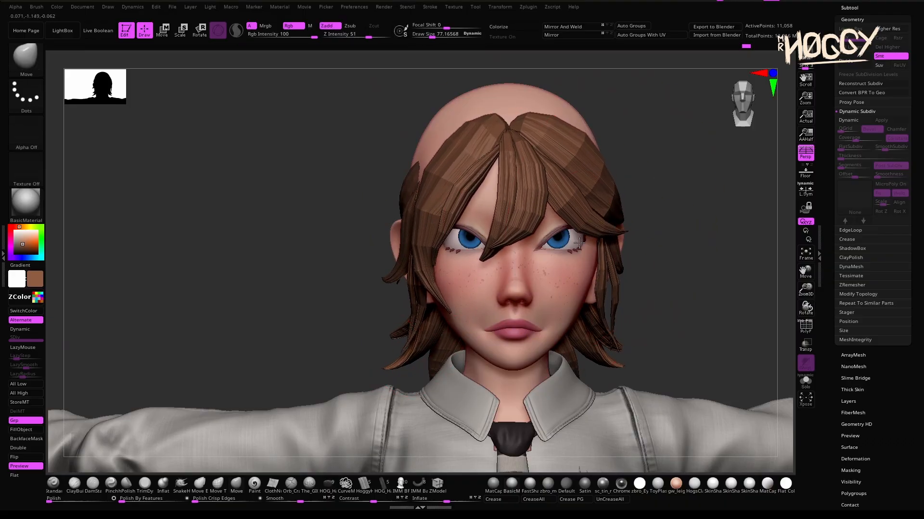
Insert a HOG24 strand at the top of the hair parting and apply the Bend Curve deformer to it.
mouse_move(509, 241)
right_mouse_down()
mouse_move(385, 246)
mouse_move(510, 269)
mouse_move(517, 257)
right_mouse_up()
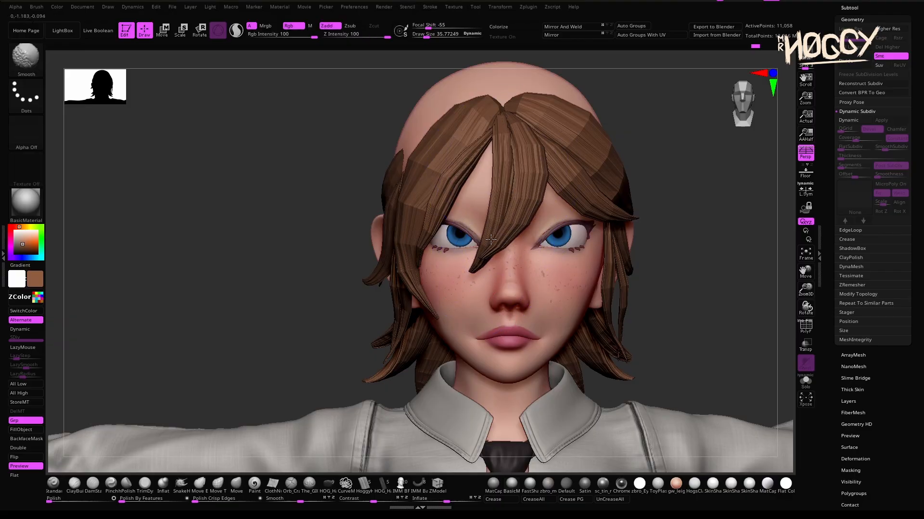
mouse_move(642, 310)
right_mouse_down("ctrl")
mouse_move(621, 260)
mouse_move(546, 245)
mouse_move(649, 251)
mouse_move(539, 260)
right_mouse_up("ctrl")
left_click(328, 484)
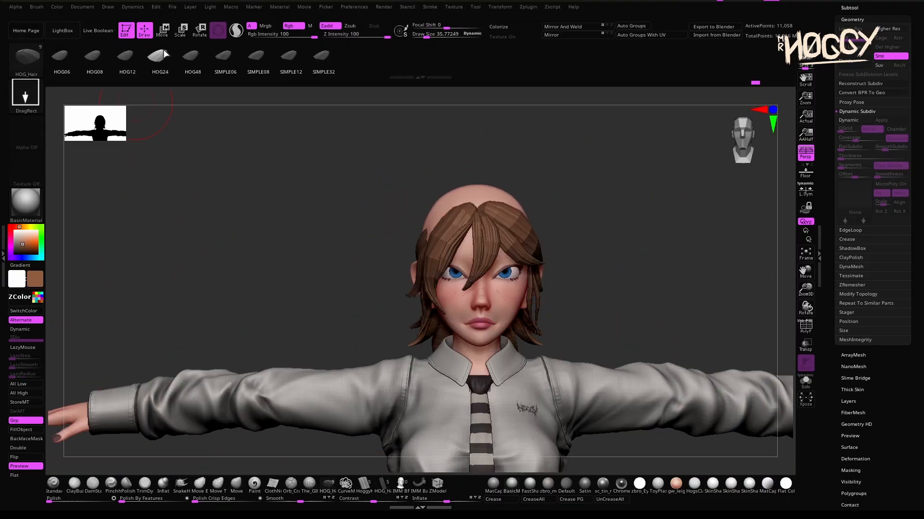
mouse_move(351, 128)
right_mouse_down("ctrl")
mouse_move(362, 258)
mouse_move(404, 233)
mouse_move(460, 245)
right_mouse_up("ctrl")
key("w")
right_click_drag(229, 215, 231, 164)
left_click(395, 139)
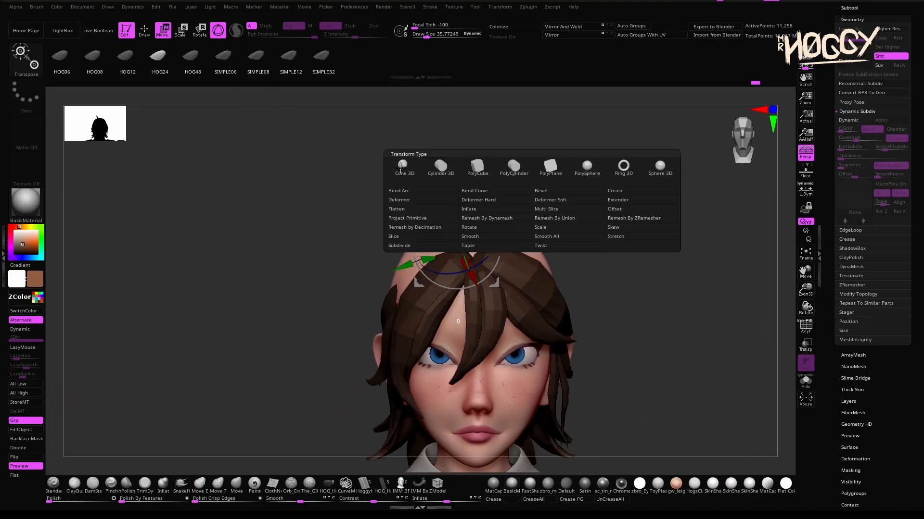
left_click(476, 192)
Bend the new strand outward and down along the character's right side so it follows the head toward the back of the ear.
right_click_drag(655, 288, 647, 260, "alt")
left_click_drag(440, 146, 337, 322)
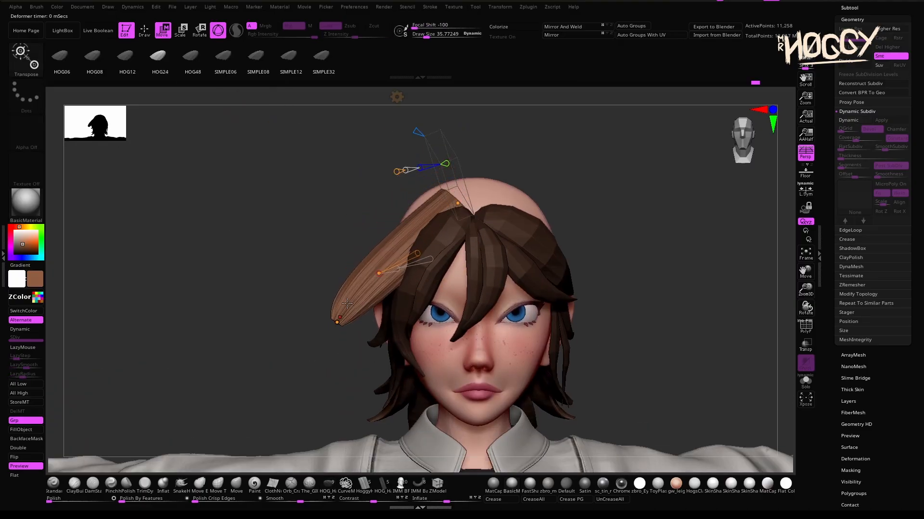
right_click_drag(346, 303, 540, 386)
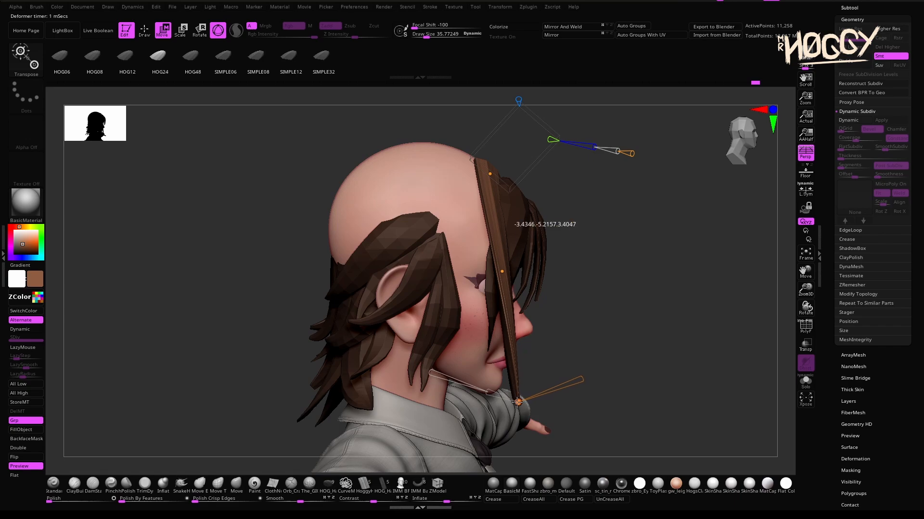
left_click_drag(517, 401, 436, 386)
right_click_drag(484, 263, 469, 249)
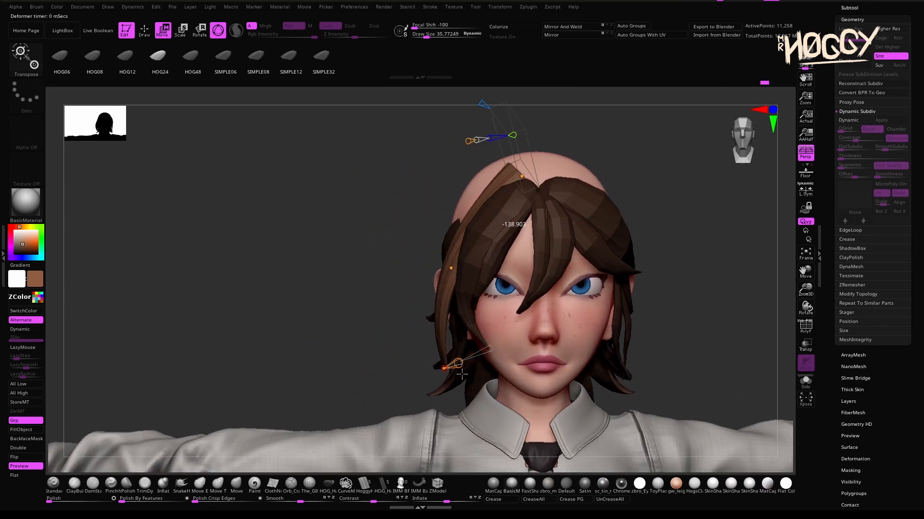
right_click_drag(461, 374, 529, 270)
left_click_drag(418, 387, 451, 399)
mouse_move(451, 400)
right_mouse_down()
mouse_move(412, 409)
mouse_move(433, 356)
mouse_move(460, 328)
right_mouse_up()
left_click_drag(459, 328, 474, 332)
mouse_move(473, 332)
right_mouse_down()
mouse_move(513, 340)
mouse_move(469, 337)
right_mouse_up()
Refine the character's right side strand against the head with the Move brush.
key("q")
left_click_drag(459, 354, 452, 354)
mouse_move(452, 269)
right_mouse_down()
mouse_move(466, 239)
mouse_move(534, 231)
mouse_move(595, 99)
mouse_move(470, 154)
mouse_move(562, 282)
mouse_move(481, 289)
mouse_move(518, 321)
mouse_move(758, 359)
mouse_move(296, 323)
mouse_move(459, 209)
mouse_move(423, 102)
mouse_move(578, 202)
mouse_move(513, 205)
mouse_move(529, 270)
right_mouse_up()
key("s")
key("w")
key("q")
key("s")
key("s")
Insert another HOG_Hair strand near the parting and shape it over the bare front of the scalp.
left_click(328, 484)
left_click_drag(534, 226, 549, 288)
key("w")
mouse_move(549, 289)
right_mouse_down()
mouse_move(379, 216)
mouse_move(515, 427)
mouse_move(457, 160)
mouse_move(440, 330)
mouse_move(412, 272)
mouse_move(337, 307)
mouse_move(433, 270)
mouse_move(512, 345)
mouse_move(575, 131)
mouse_move(619, 212)
mouse_move(614, 268)
mouse_move(534, 269)
mouse_move(481, 241)
mouse_move(422, 272)
mouse_move(520, 279)
mouse_move(636, 266)
right_mouse_up()
key("q")
key("s")
key("s")
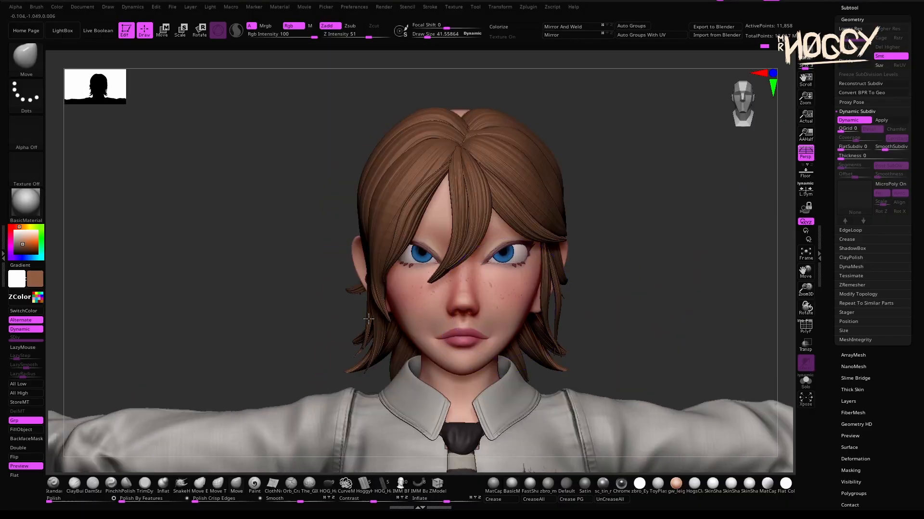
Turn off the subdivision preview, insert a HOG24 strand from the crown, and bend it down the left back of the head.
mouse_move(368, 319)
right_mouse_down()
mouse_move(336, 256)
mouse_move(453, 245)
right_mouse_up()
key("shift+d")
left_click(327, 485)
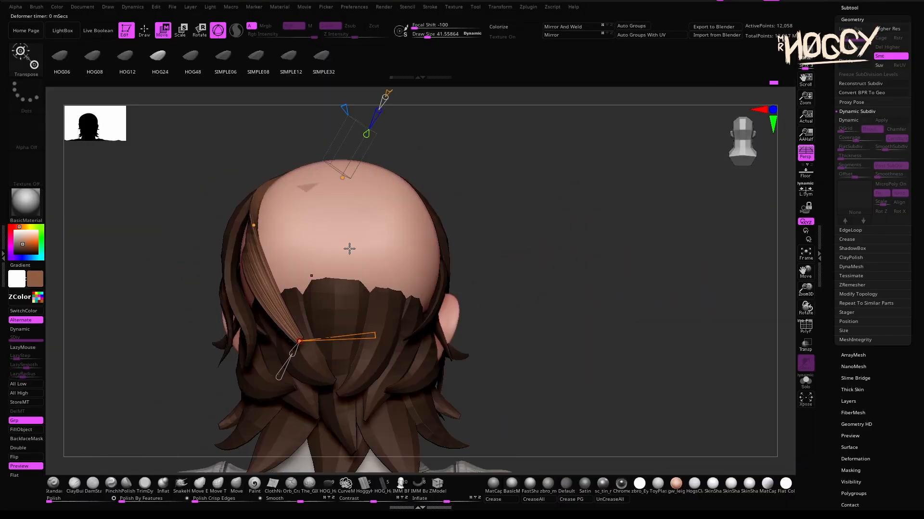
mouse_move(349, 249)
right_mouse_down()
mouse_move(596, 361)
mouse_move(542, 316)
mouse_move(351, 216)
mouse_move(399, 304)
mouse_move(245, 255)
mouse_move(385, 308)
right_mouse_up()
key("q")
key("s")
Duplicate the back side strand and mirror it to the opposite side of the head.
right_click_drag(323, 245, 317, 308)
key("w")
left_click_drag(390, 216, 391, 216, "ctrl")
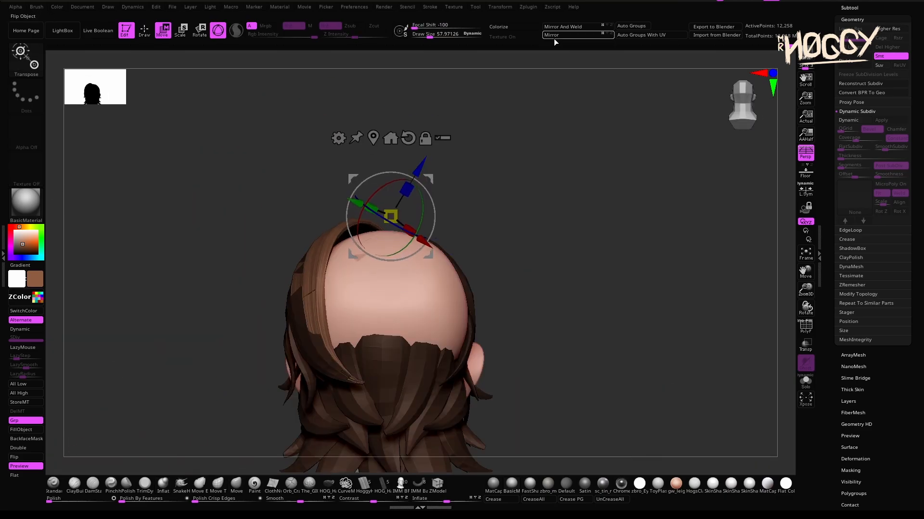
Insert a HOG24 strand at the crown and bend it down the centre of the back of the head.
mouse_move(473, 345)
right_mouse_down()
mouse_move(456, 290)
mouse_move(538, 238)
mouse_move(736, 286)
mouse_move(154, 241)
mouse_move(491, 250)
mouse_move(346, 196)
right_mouse_up()
key("w")
left_click_drag(346, 197, 518, 361)
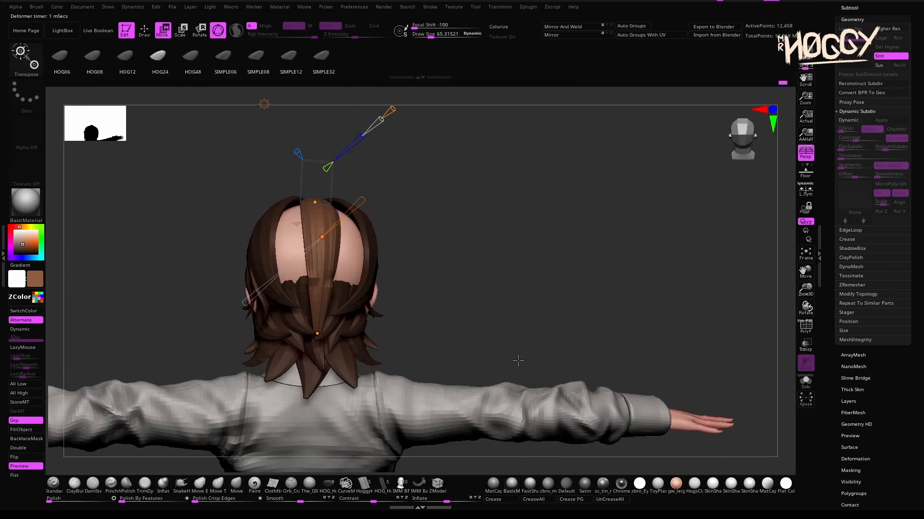
key("q")
mouse_move(517, 360)
right_mouse_down()
mouse_move(409, 237)
mouse_move(412, 289)
mouse_move(385, 330)
mouse_move(462, 260)
mouse_move(591, 295)
mouse_move(288, 210)
right_mouse_up()
Bend another HOG24 strand from the crown to the nape to fill the gap left of the central back strand.
key("w")
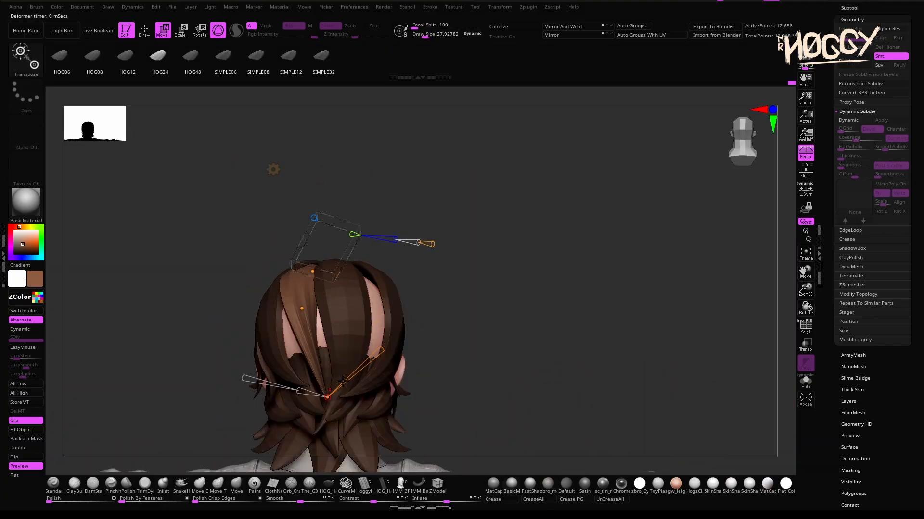
key("q")
key("s")
mouse_move(342, 381)
right_mouse_down()
mouse_move(324, 355)
mouse_move(383, 320)
mouse_move(439, 353)
mouse_move(553, 356)
right_mouse_up()
key("w")
key("q")
key("s")
Isolate the crown strand, restore the full hair, and check the top coverage from above.
mouse_move(551, 120)
right_mouse_down()
mouse_move(472, 318)
mouse_move(528, 270)
right_mouse_up()
right_click_drag(557, 313, 521, 231)
right_click_drag(663, 330, 555, 329)
left_click(441, 178, "ctrl+shift")
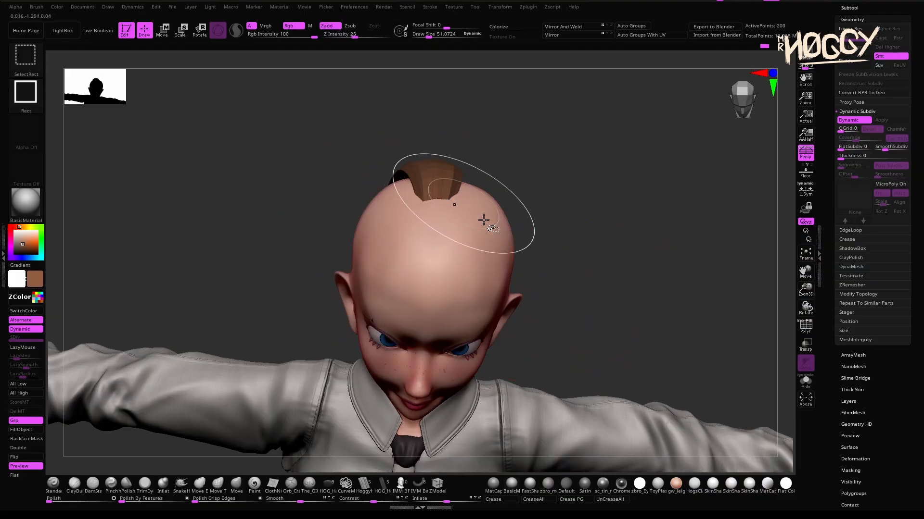
left_click(541, 302, "ctrl+shift")
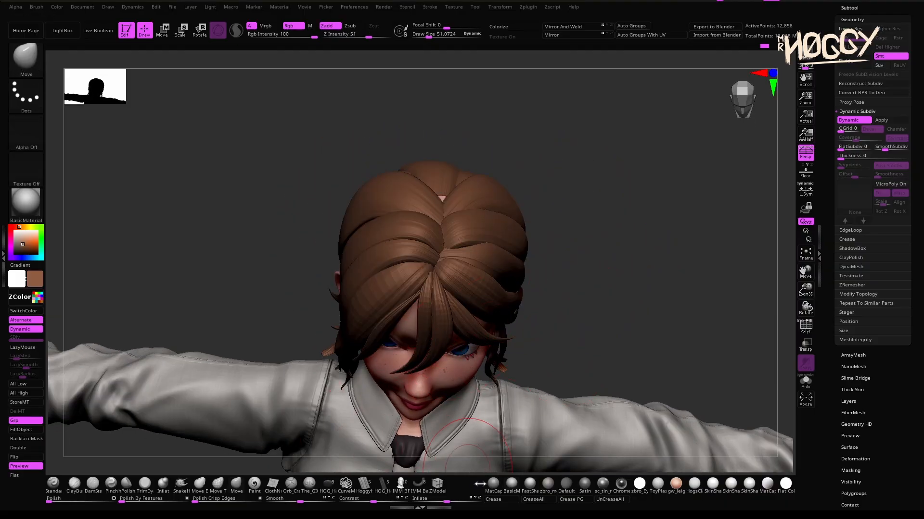
right_click_drag(466, 457, 662, 379)
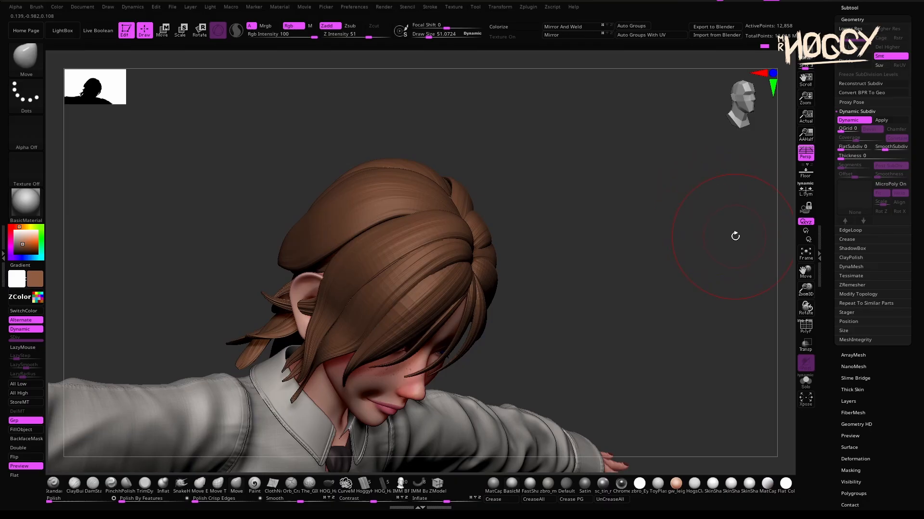
Open the crease settings and examine the hair from the back and side.
left_click_drag(826, 92, 826, 96)
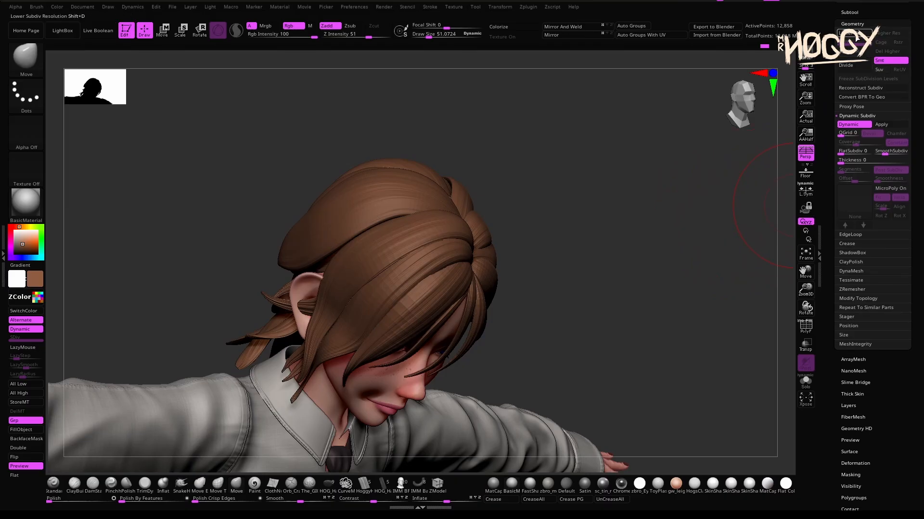
left_click(848, 244)
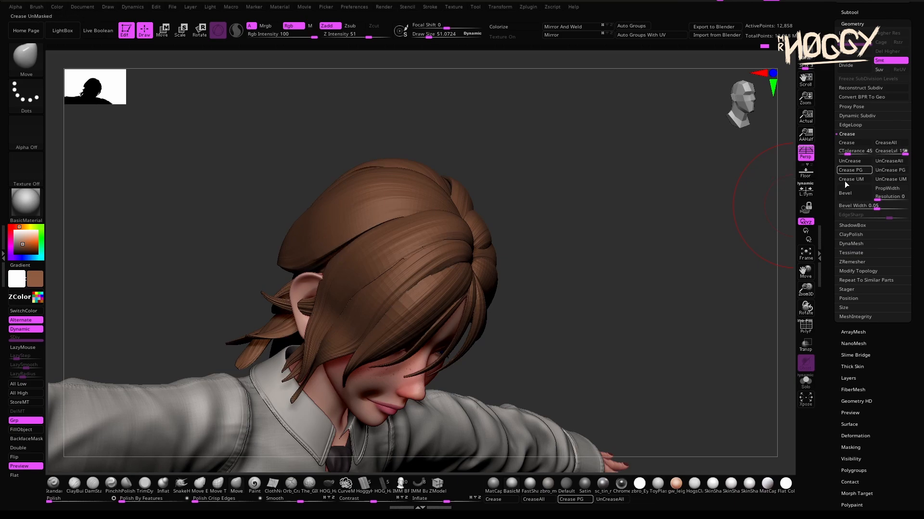
right_click_drag(605, 288, 685, 321)
left_click_drag(644, 301, 422, 354)
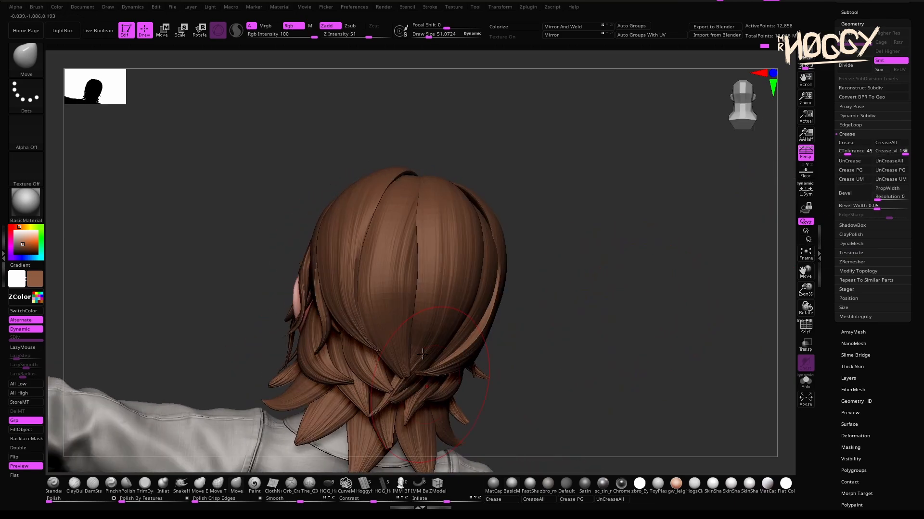
left_click_drag(544, 407, 576, 409)
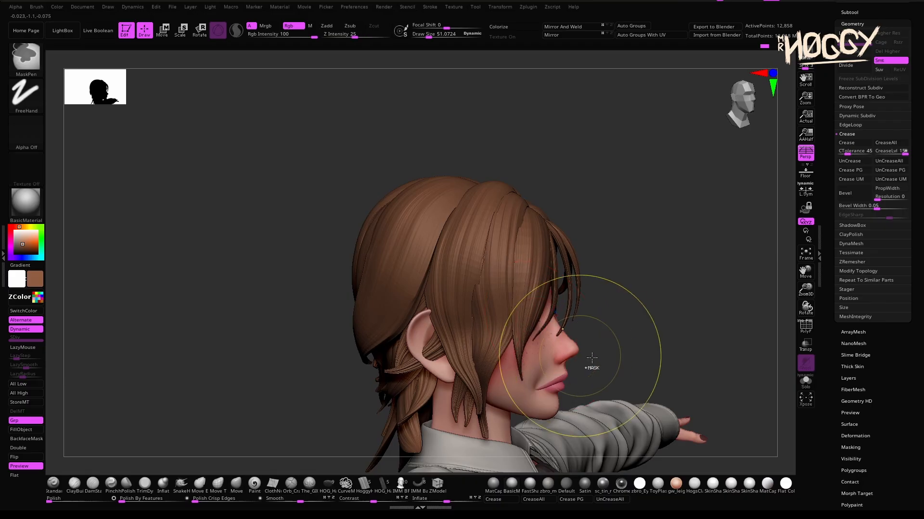
Mask everything except selected side strands, then adjust the strands around the ears with the Move brush.
left_click_drag(592, 365, 476, 308)
left_click(324, 358, "ctrl")
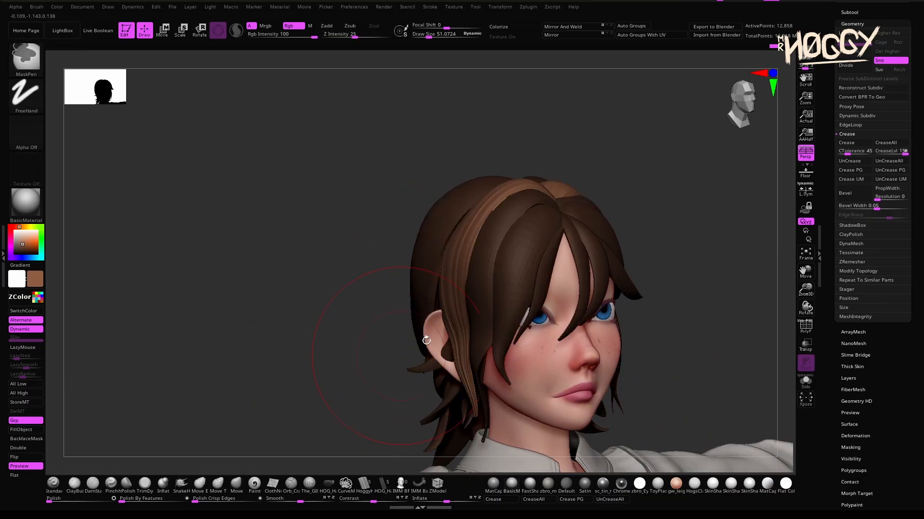
left_click_drag(673, 345, 767, 336)
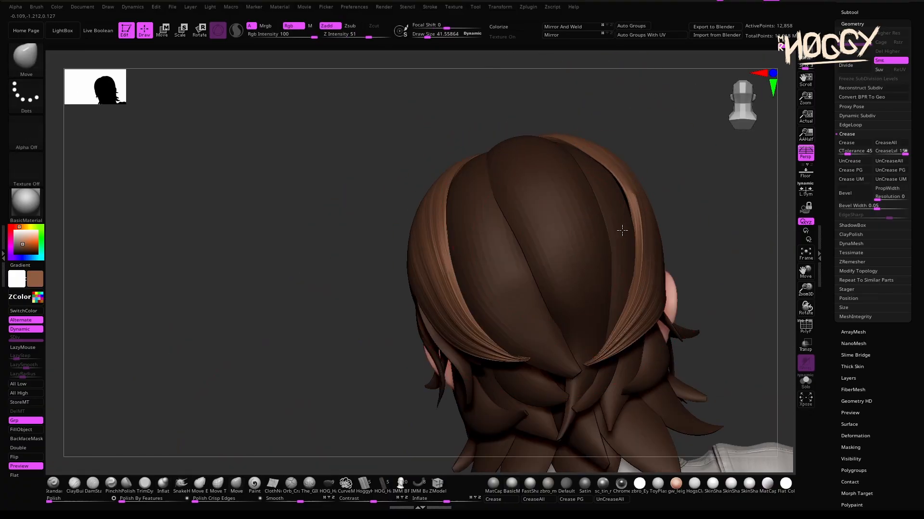
left_click_drag(714, 295, 731, 323, "ctrl")
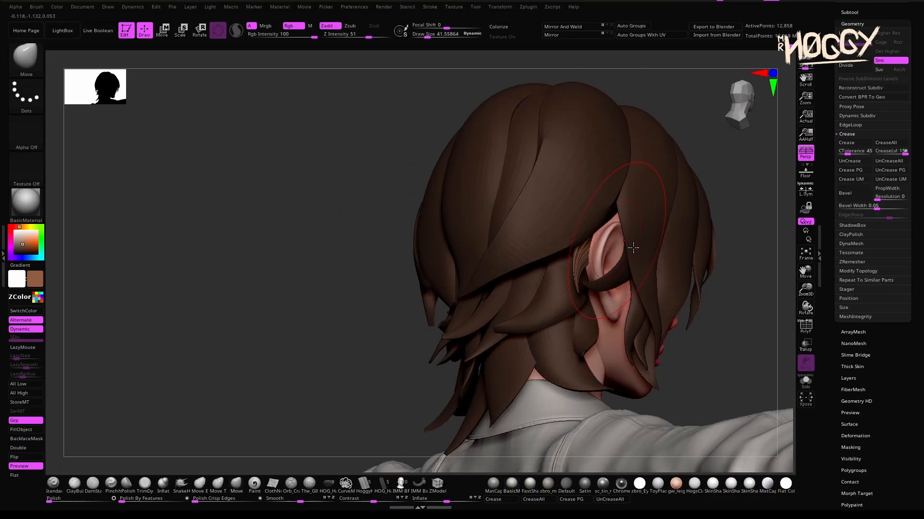
mouse_move(633, 247)
left_mouse_down()
mouse_move(691, 466)
mouse_move(621, 291)
mouse_move(596, 278)
mouse_move(660, 237)
mouse_move(664, 314)
mouse_move(657, 276)
left_mouse_up()
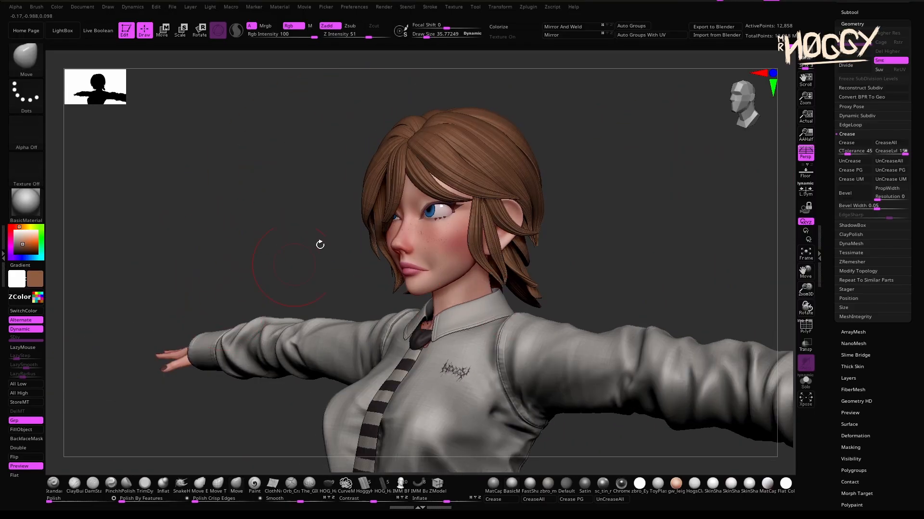
left_click_drag(337, 228, 600, 303, "shift")
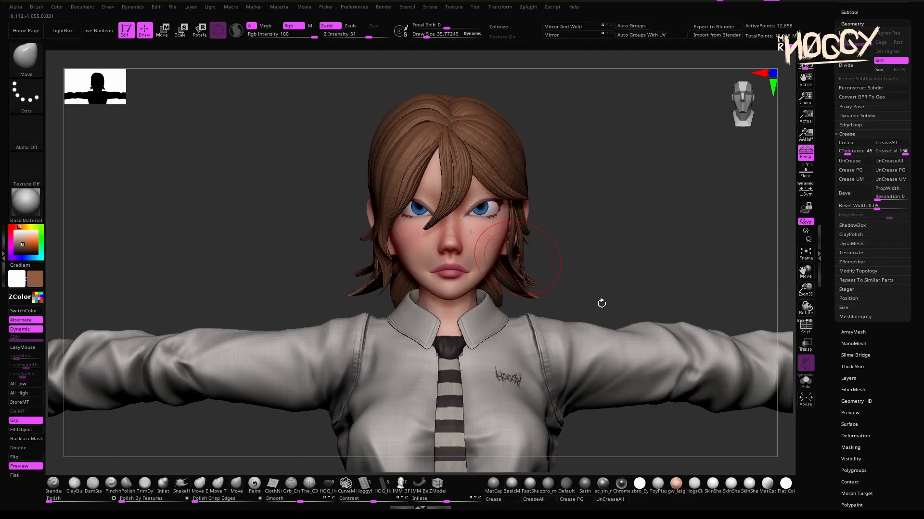
Solo the hair and display its polygroup wireframe to expose the inner scalp from below.
left_click(805, 384)
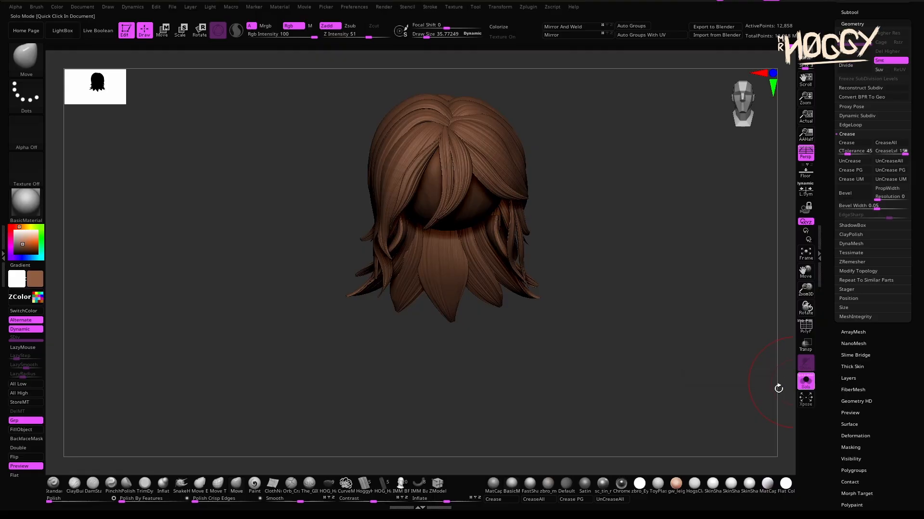
left_click_drag(691, 338, 705, 304)
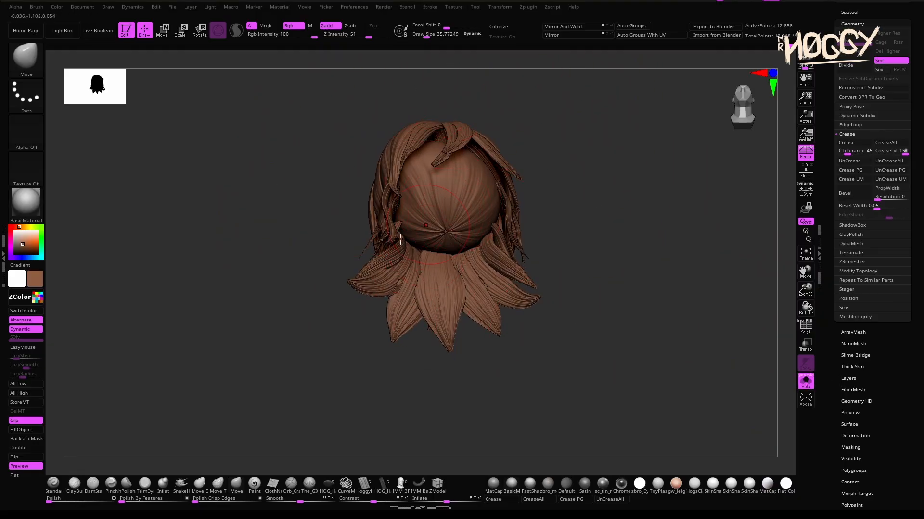
key("f")
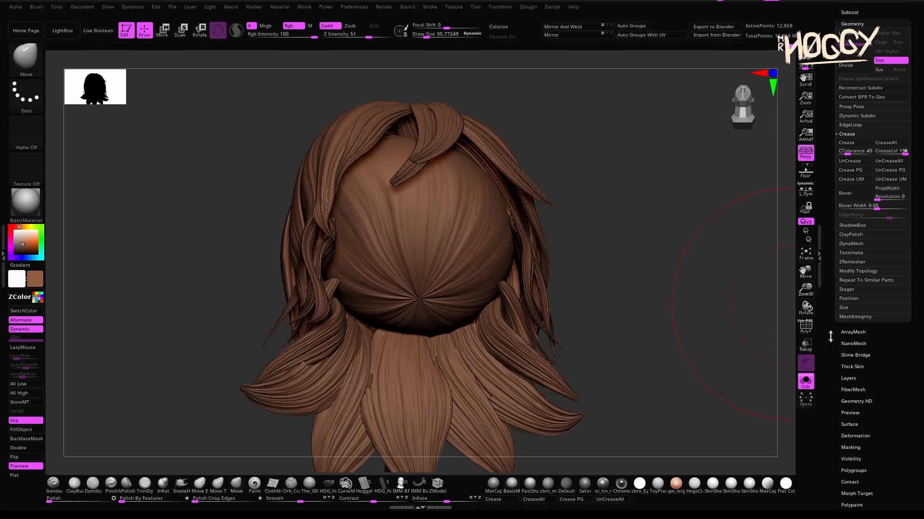
left_click(805, 327)
mouse_move(517, 213)
left_mouse_down()
mouse_move(418, 211)
mouse_move(500, 211)
left_mouse_up()
left_click_drag(334, 204, 351, 386, "alt")
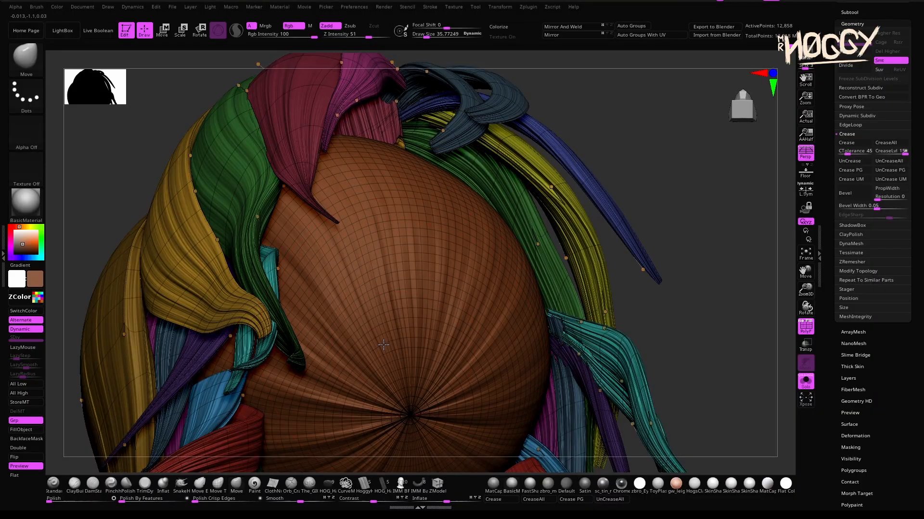
left_click_drag(384, 344, 442, 295)
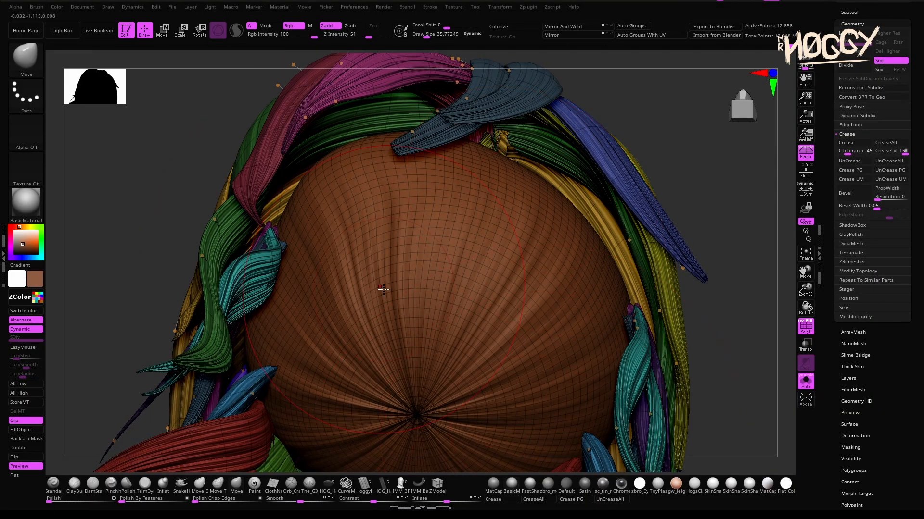
Delete the inner scalp mesh with ZModeler's polygon Delete action set to Polygroup All.
left_click(437, 484)
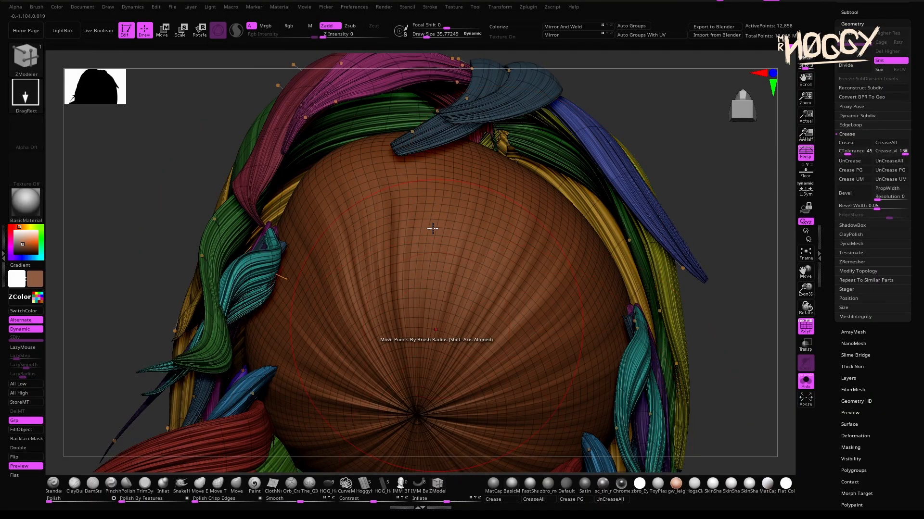
right_click_drag(443, 250, 443, 379, "ctrl")
key("space")
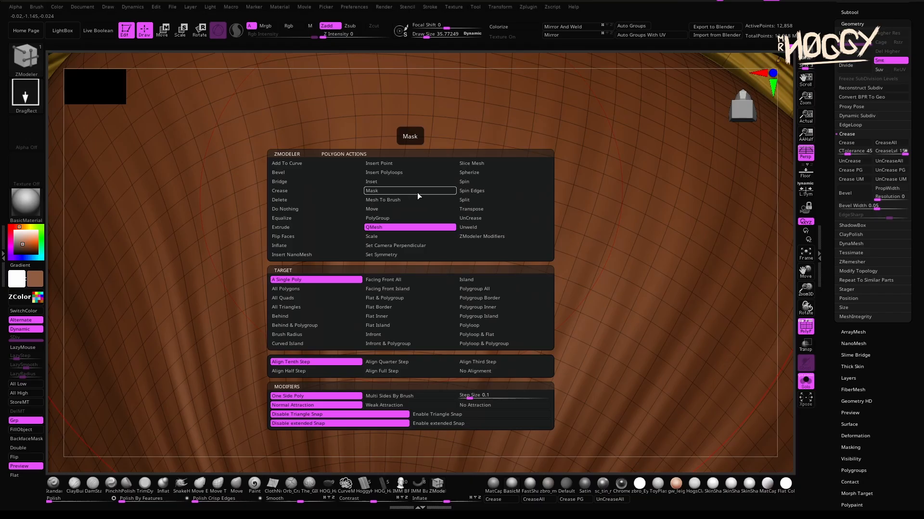
left_click(307, 201)
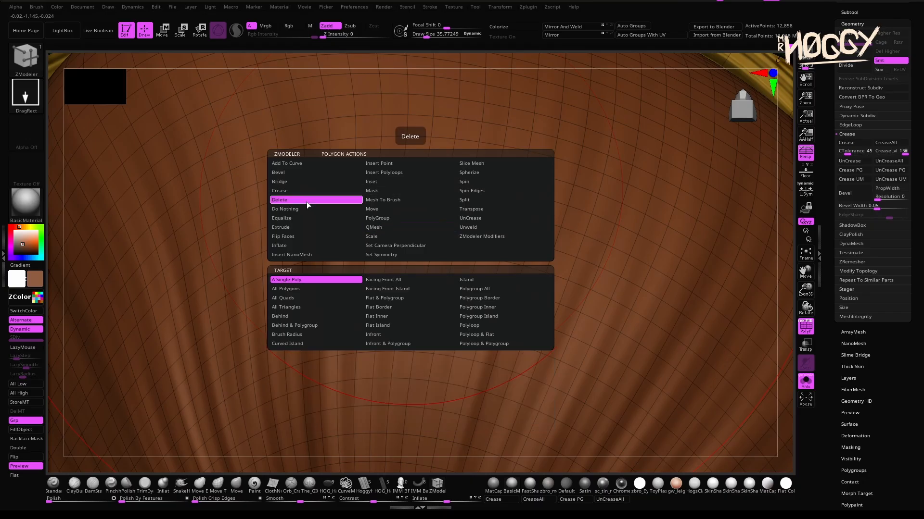
left_click(470, 291)
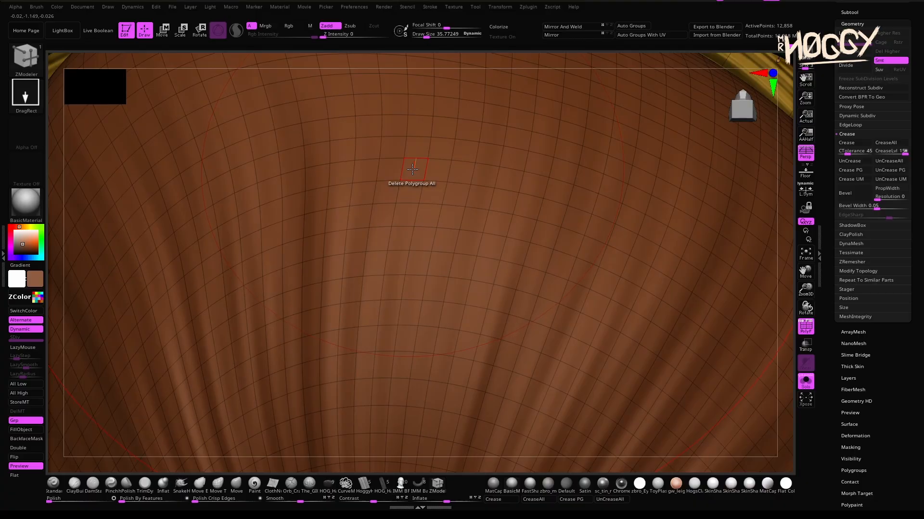
left_click(412, 169)
right_click_drag(386, 293, 493, 147, "ctrl")
mouse_move(510, 240)
right_mouse_down()
mouse_move(536, 321)
mouse_move(519, 274)
mouse_move(594, 257)
mouse_move(614, 415)
mouse_move(525, 294)
right_mouse_up()
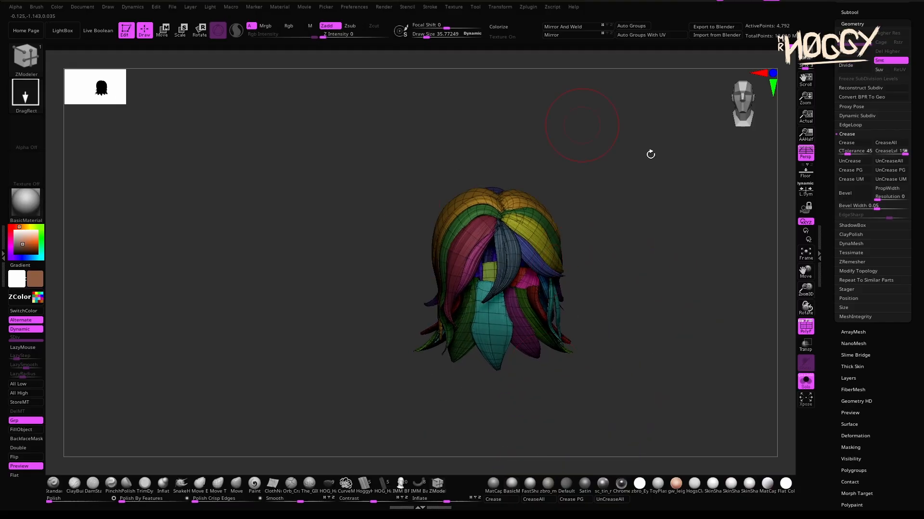
Hide the wireframe, bring back the full character, and turn off dynamic subdivision on the hair.
right_click_drag(650, 154, 845, 300, "ctrl")
left_click(807, 331)
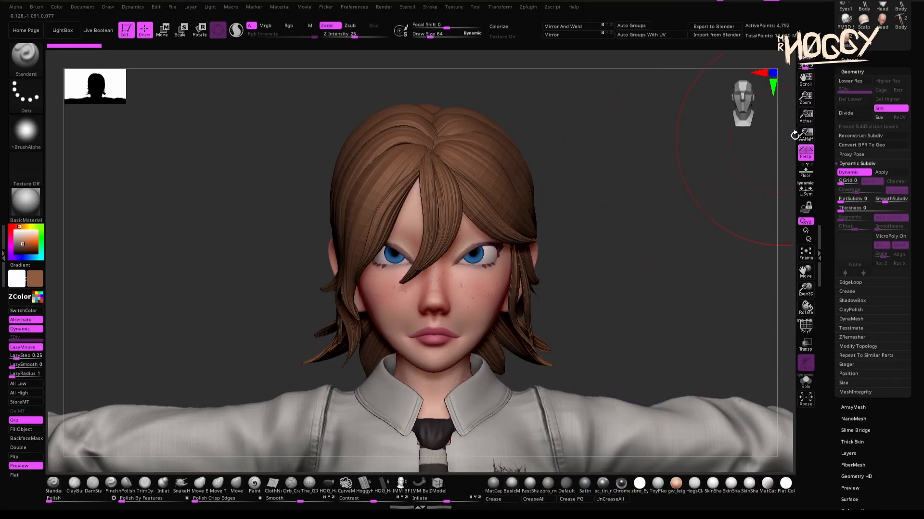
left_click(848, 172)
mouse_move(773, 206)
left_mouse_down()
mouse_move(695, 228)
mouse_move(723, 231)
mouse_move(629, 229)
left_mouse_up()
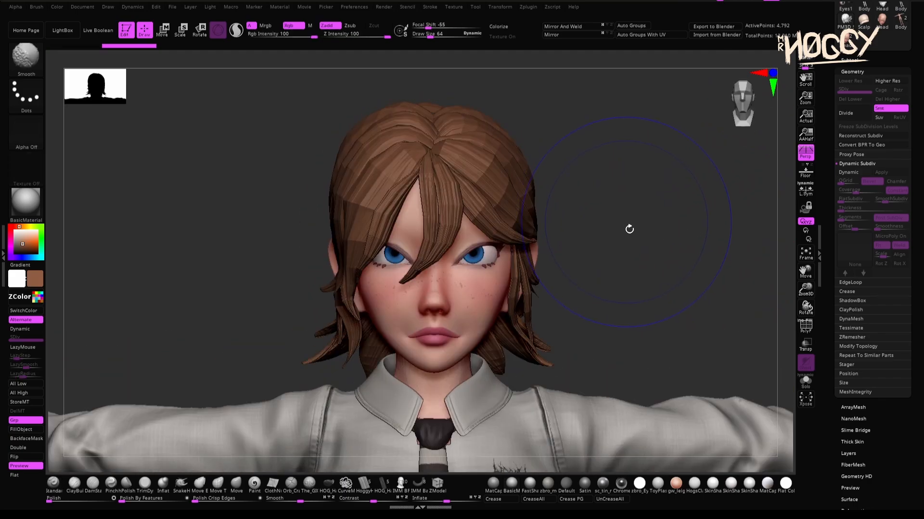
Insert a HOG06 hair strand on top of the head at the parting with the HOG_Hair brush.
mouse_move(572, 202)
left_mouse_down()
mouse_move(579, 295)
mouse_move(647, 260)
mouse_move(574, 197)
left_mouse_up()
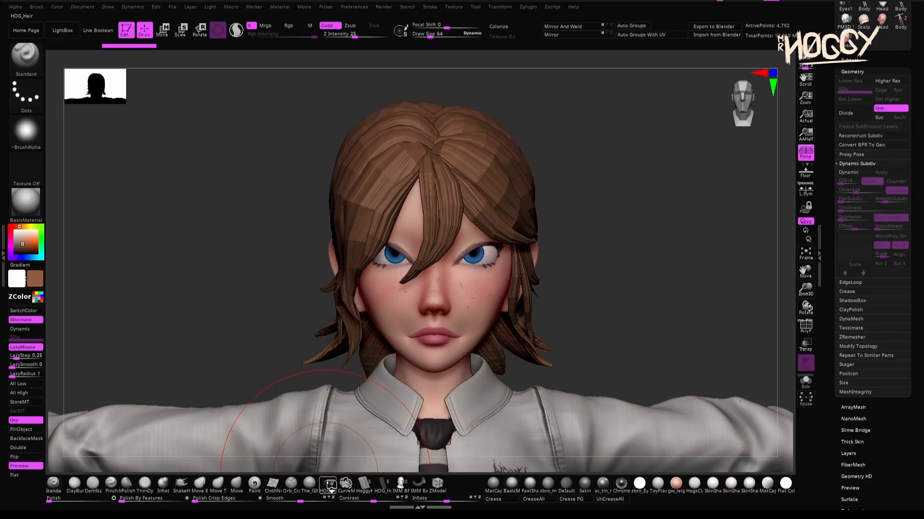
left_click(329, 485)
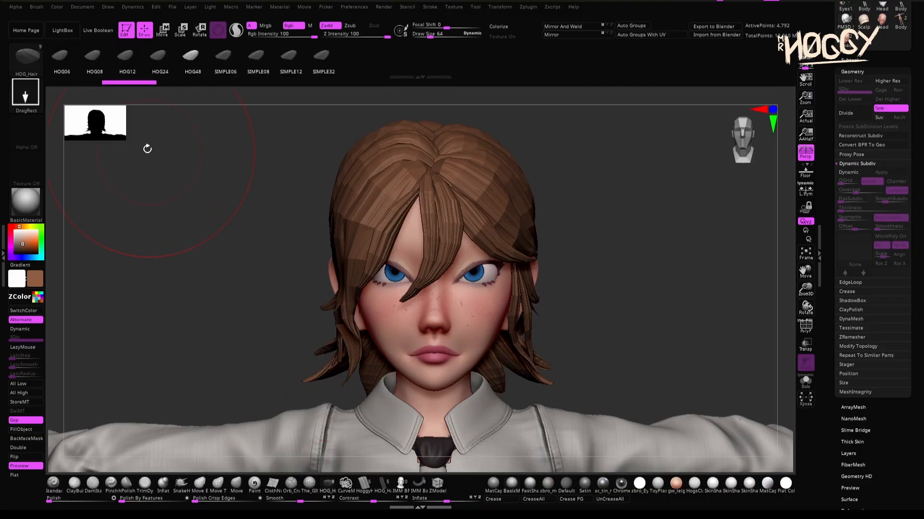
left_click(57, 53)
left_click_drag(171, 125, 162, 199, "alt")
left_click(99, 57)
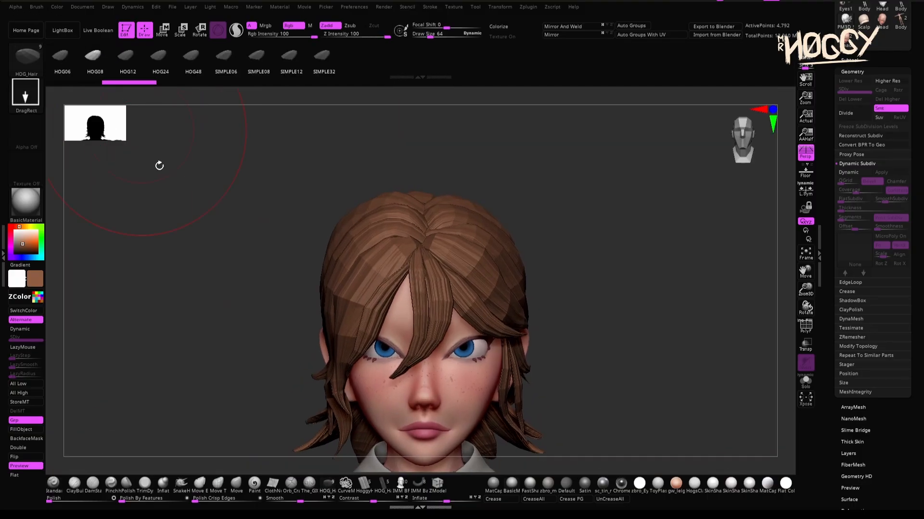
left_click(62, 55)
left_click_drag(144, 206, 513, 314)
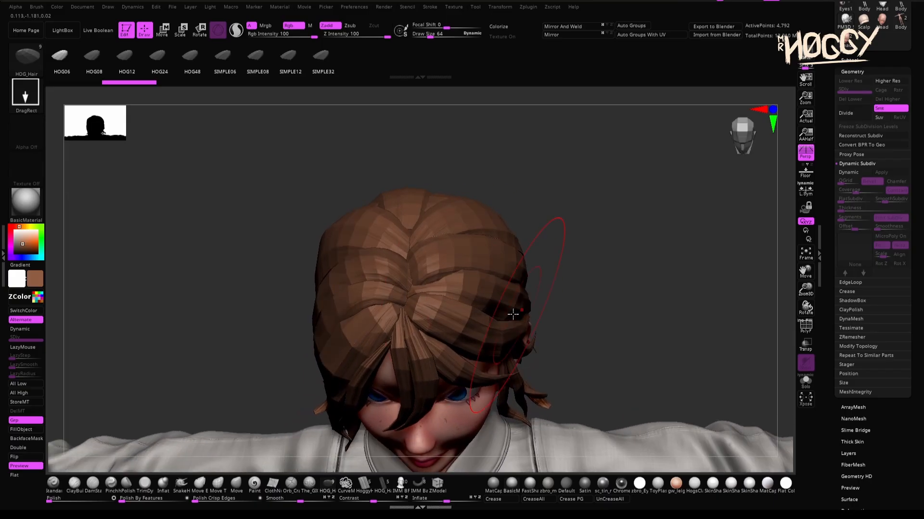
left_click_drag(422, 264, 425, 261)
left_click_drag(559, 337, 268, 128)
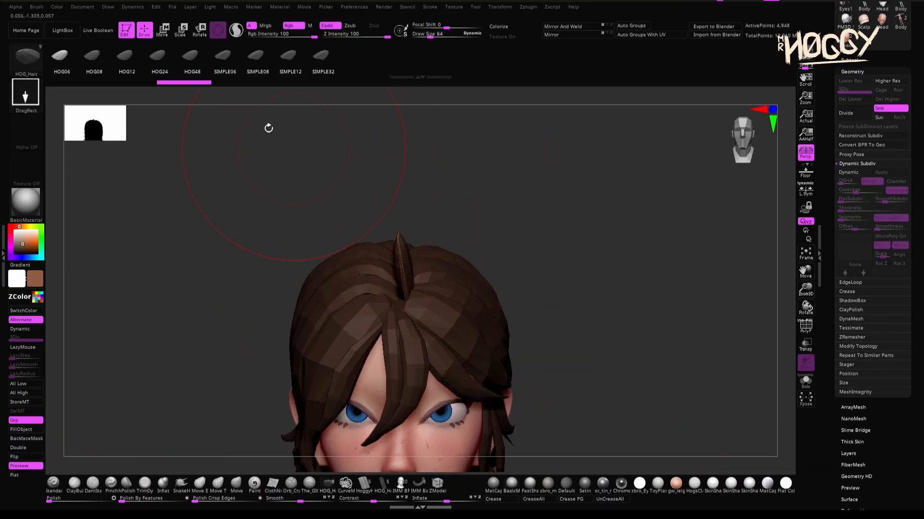
Apply a Bend Curve deformer to the new strand and bend it from the parting sideways over the crown.
left_click(170, 29)
left_click(354, 209)
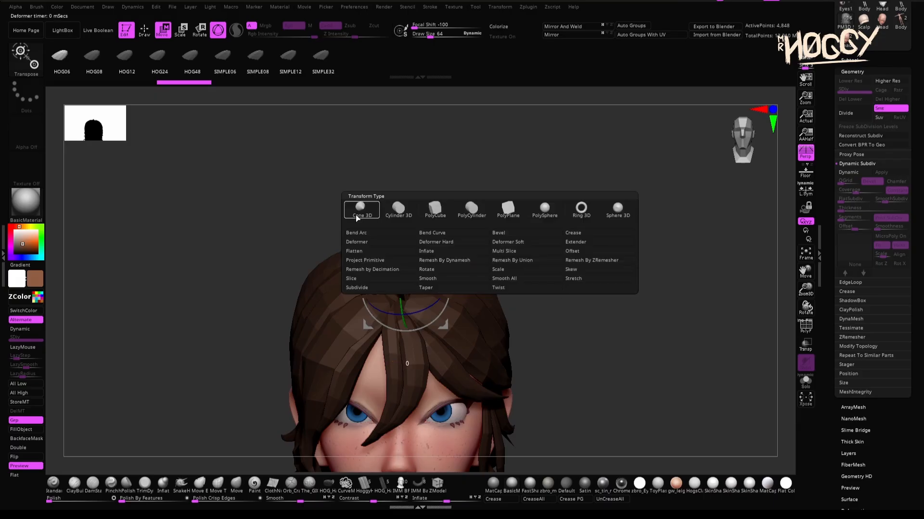
left_click(439, 233)
left_click_drag(405, 315, 400, 289)
left_click_drag(289, 240, 308, 236)
left_click_drag(392, 269, 485, 260)
left_click_drag(269, 241, 375, 226)
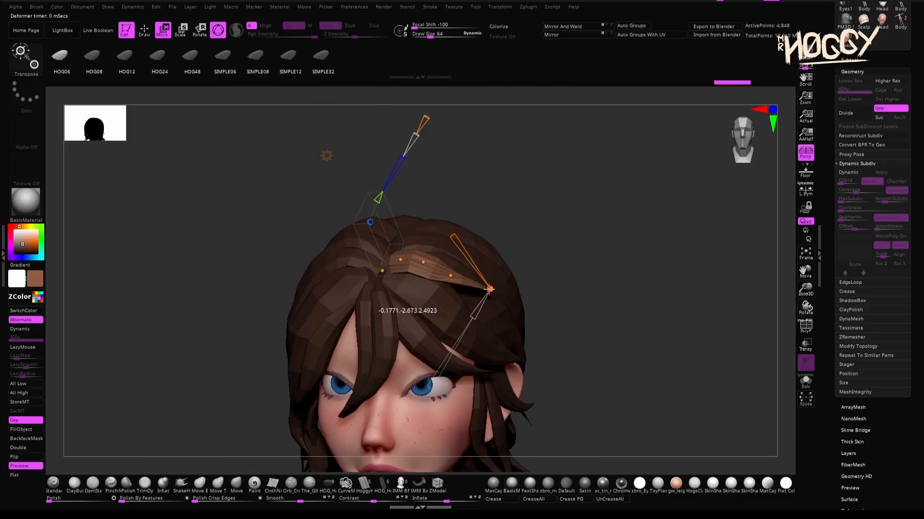
left_click_drag(299, 240, 192, 245)
left_click_drag(269, 231, 308, 303)
left_click_drag(231, 298, 289, 231)
left_click_drag(414, 276, 421, 259)
left_click_drag(477, 280, 465, 305)
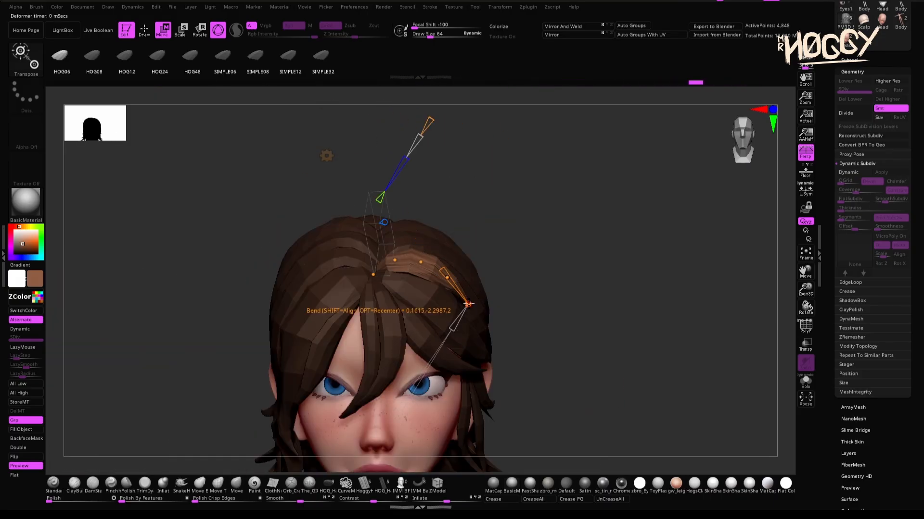
Reposition the bent strand with the gizmo and refine its shape against the surrounding hair.
key("q")
key("w")
left_click_drag(392, 158, 390, 151, "ctrl")
key("q")
mouse_move(212, 231)
left_mouse_down()
mouse_move(308, 289)
mouse_move(192, 231)
mouse_move(288, 298)
mouse_move(193, 231)
left_mouse_up()
key("s")
key("w")
left_click_drag(476, 143, 462, 142)
key("q")
left_click_drag(211, 231, 192, 240)
Shape another strand along the front parting beside the long central fringe with the Move brush, and clear the mask.
left_click_drag(688, 307, 717, 342, "ctrl")
key("w")
left_click(454, 226, "ctrl")
left_click_drag(504, 82, 504, 79, "ctrl")
key("q")
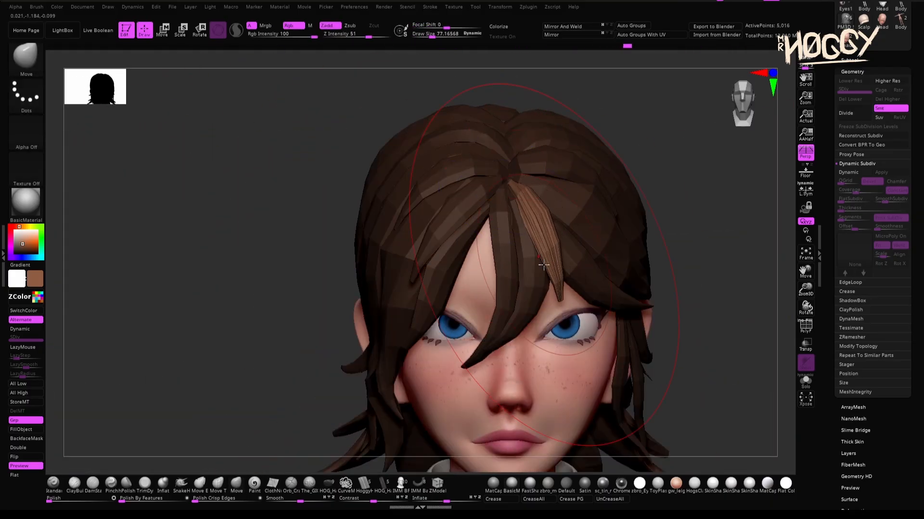
left_click_drag(712, 231, 567, 241)
left_click_drag(269, 240, 414, 230)
left_click_drag(683, 144, 712, 173, "ctrl")
Insert another HOG06 strand at the crown and curve it over the head with a Bend Curve deformer.
mouse_move(673, 120)
left_mouse_down()
mouse_move(675, 201)
mouse_move(675, 120)
left_mouse_up()
left_click(328, 483)
left_click_drag(481, 301, 481, 337)
key("w")
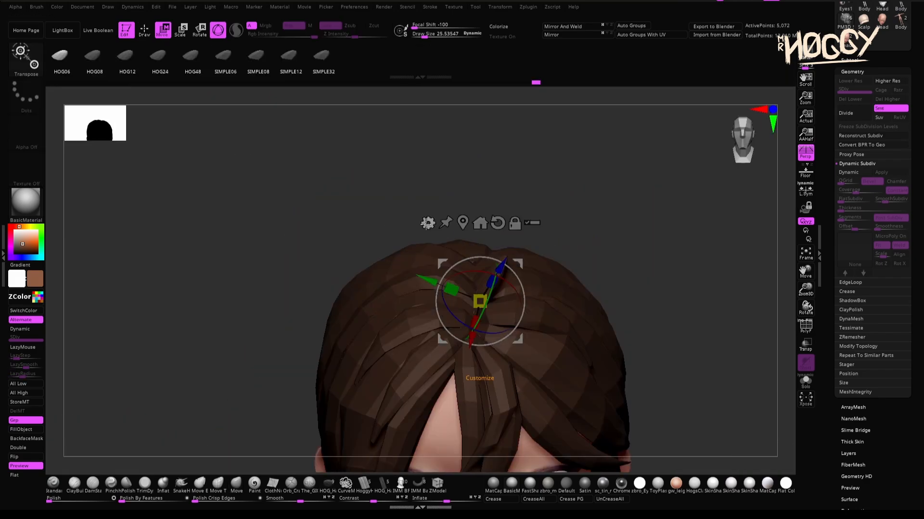
left_click(427, 221)
left_click_drag(446, 286, 447, 279)
mouse_move(365, 206)
left_mouse_down()
mouse_move(455, 209)
mouse_move(298, 226)
left_mouse_up()
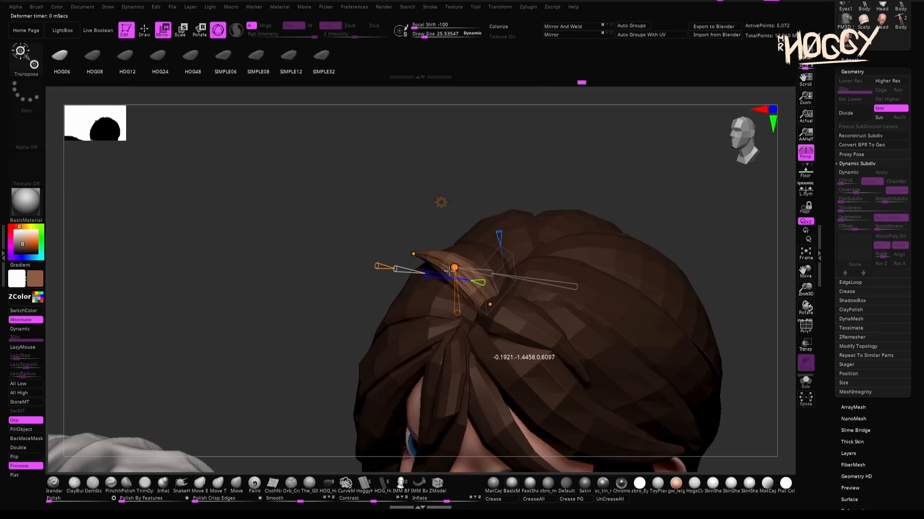
mouse_move(486, 206)
left_mouse_down()
mouse_move(572, 202)
mouse_move(572, 284)
left_mouse_up()
left_click(384, 136)
left_click(384, 136)
Blend the curved crown strand into the hair with the Move brush and clear the mask.
key("q")
left_click_drag(457, 188, 524, 174)
key("b")
key("m")
key("v")
mouse_move(673, 193)
left_mouse_down()
mouse_move(577, 159)
mouse_move(673, 192)
left_mouse_up()
left_click_drag(606, 164, 573, 183, "ctrl")
Add one more strand at the crown, fit it to the hair behind the parting, and clear the mask.
left_click(328, 483)
left_click_drag(444, 217, 462, 245)
mouse_move(488, 222)
left_mouse_down()
mouse_move(489, 142)
mouse_move(356, 144)
left_mouse_up()
left_click_drag(673, 202, 597, 270)
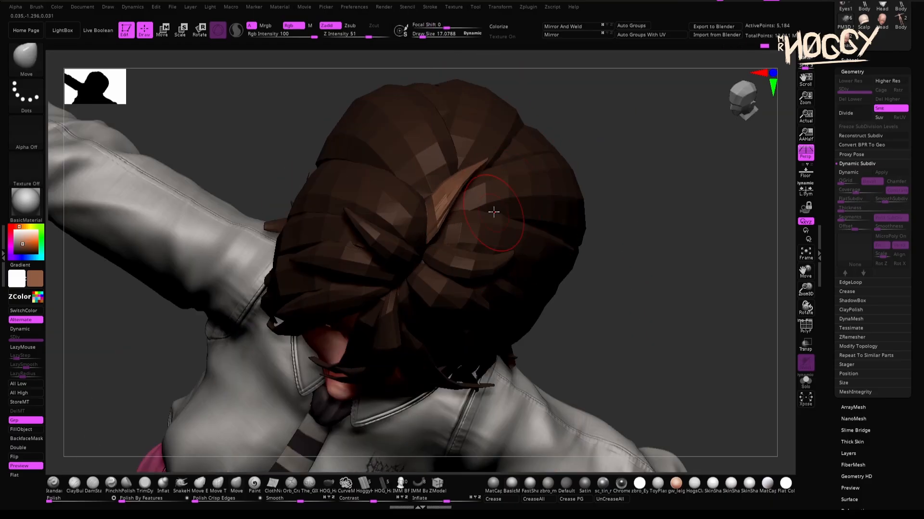
mouse_move(674, 269)
left_mouse_down()
mouse_move(674, 184)
mouse_move(722, 207)
left_mouse_up()
mouse_move(683, 212)
left_mouse_down("ctrl")
mouse_move(657, 237)
mouse_move(766, 250)
left_mouse_up("ctrl")
Switch to the Inflat brush, review the hair's overall silhouette on the character, and show the subtool list.
key("b")
key("i")
key("n")
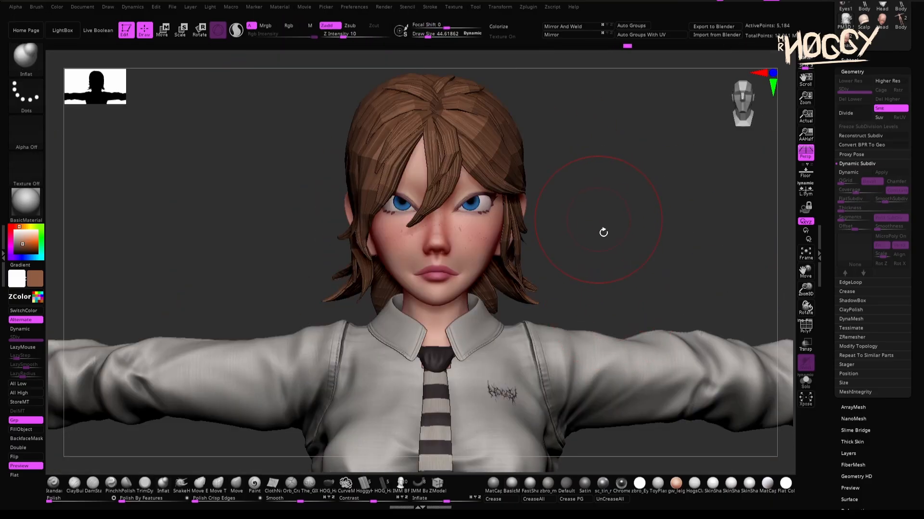
left_click_drag(602, 231, 547, 278)
left_click_drag(241, 250, 340, 275)
left_click_drag(688, 317, 621, 357)
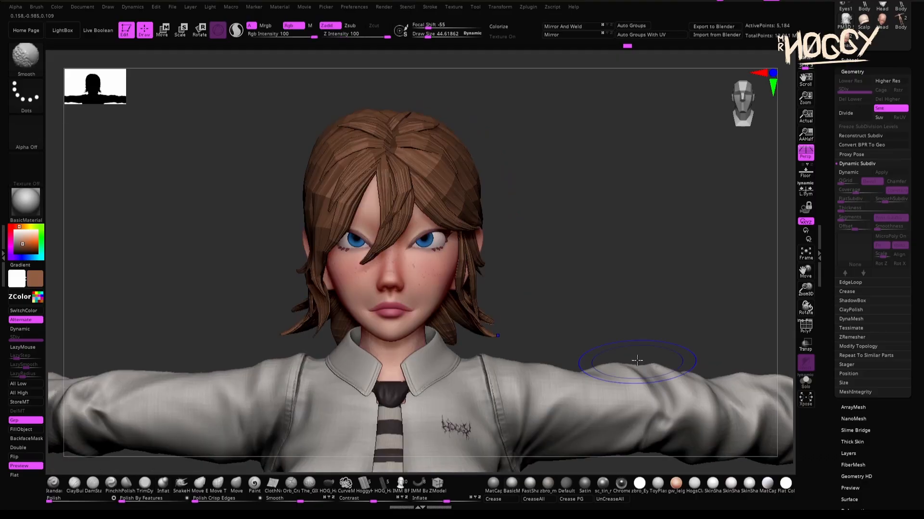
left_click_drag(568, 311, 620, 303, "alt")
left_click_drag(620, 303, 618, 368)
left_click(857, 59)
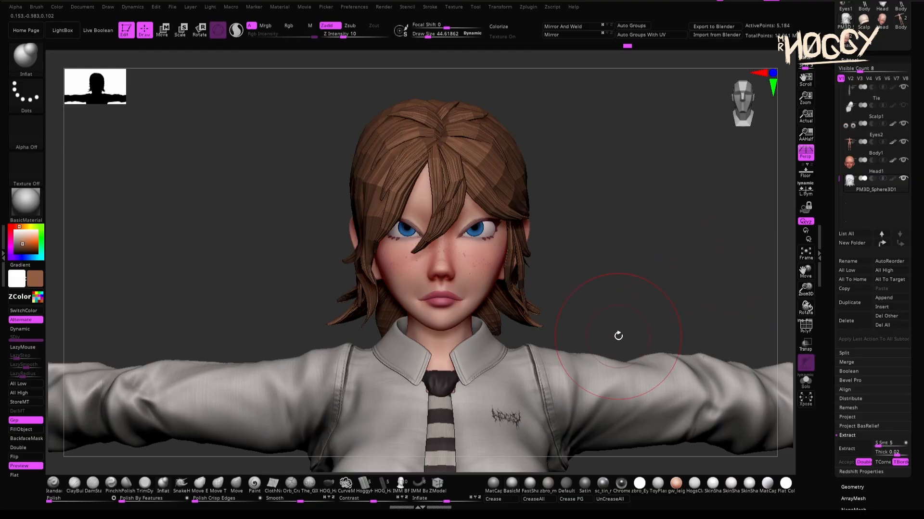
Switch to Blender and rename the imported PM3D_Sphere3D1 hair object as Hair_New.
scroll(876, 57, "up", 3)
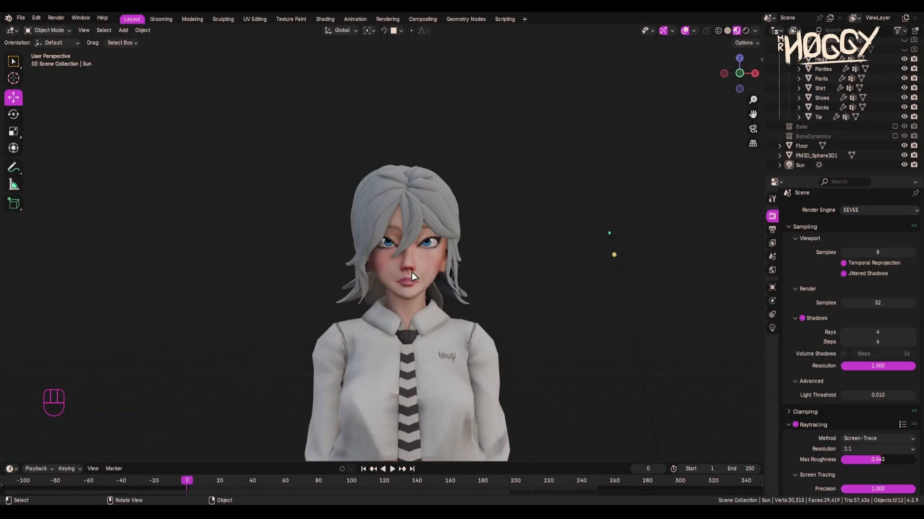
middle_click_drag(411, 273, 653, 184)
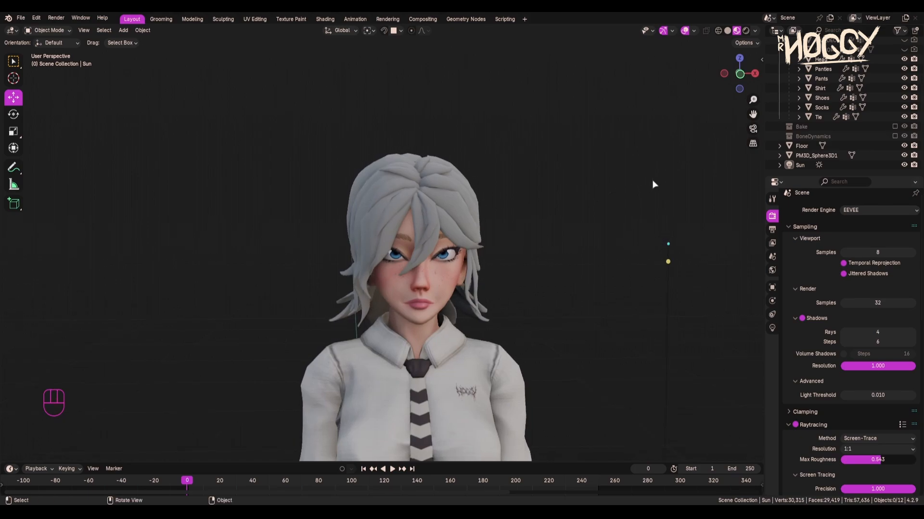
left_click(817, 155)
double_click(813, 158)
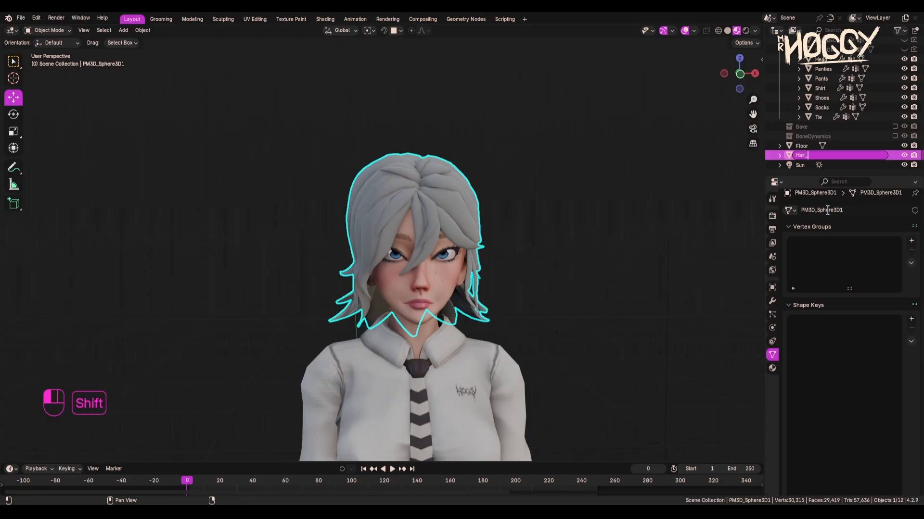
left_click(827, 210)
left_click(582, 277)
Add a Subdivision Surface modifier to the Hair_New object.
middle_click_drag(433, 297, 547, 295)
scroll(415, 270, "up", 3)
scroll(553, 303, "down", 3)
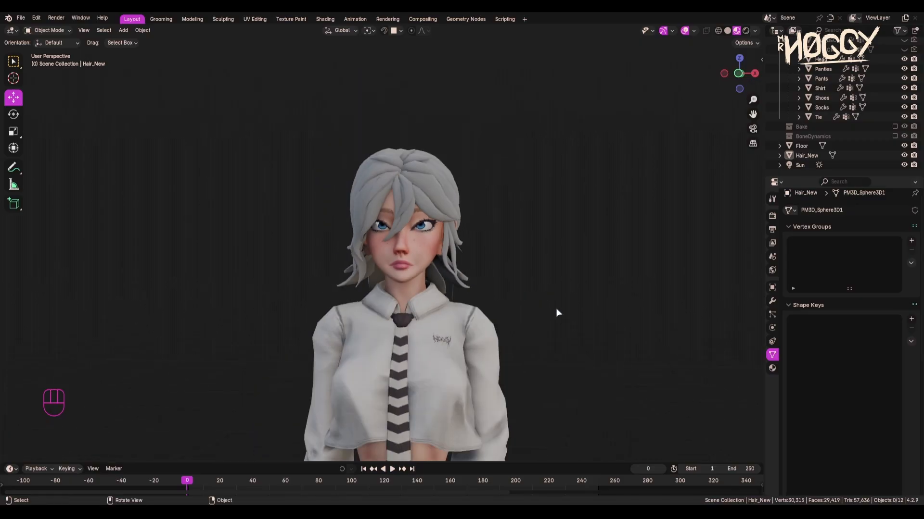
scroll(312, 192, "up", 4)
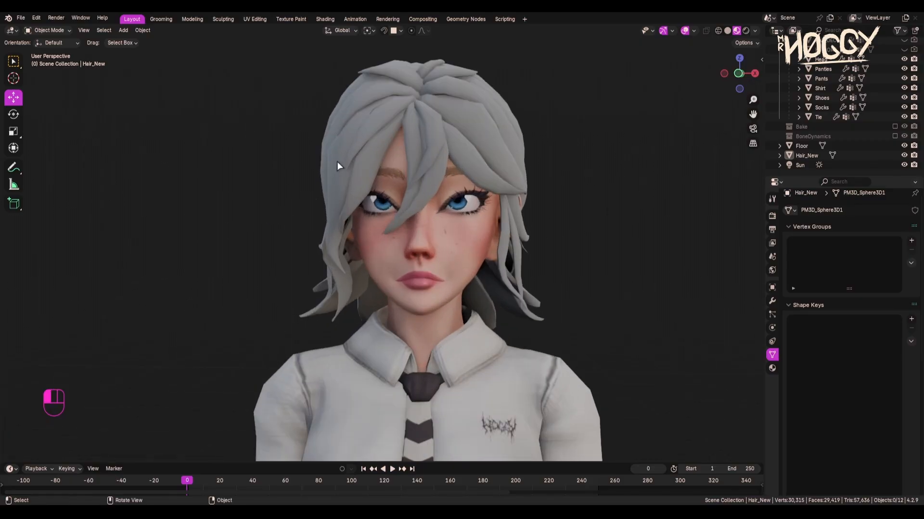
left_click(443, 130)
left_click(772, 300)
left_click(813, 213)
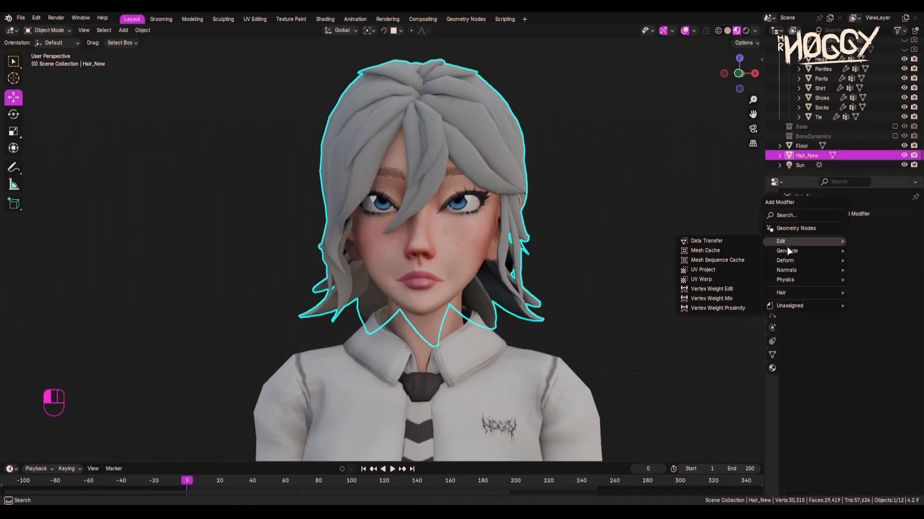
mouse_move(789, 251)
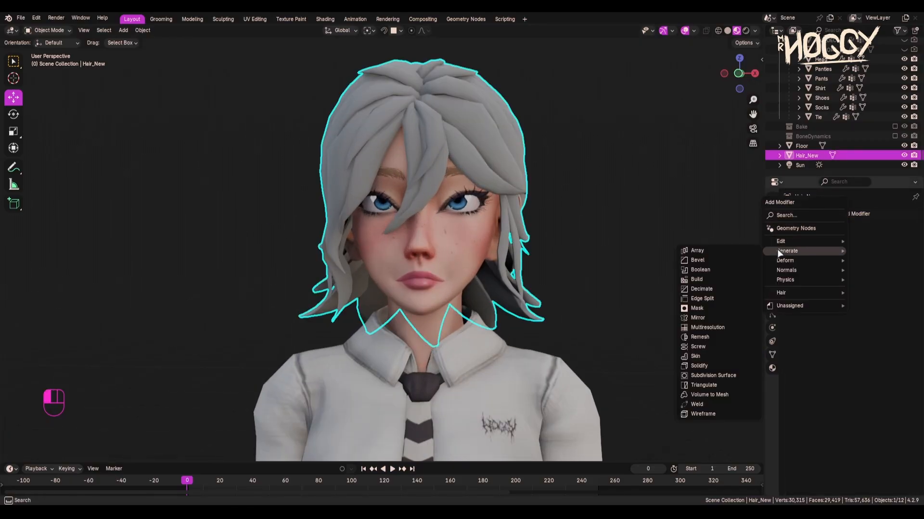
left_click(712, 376)
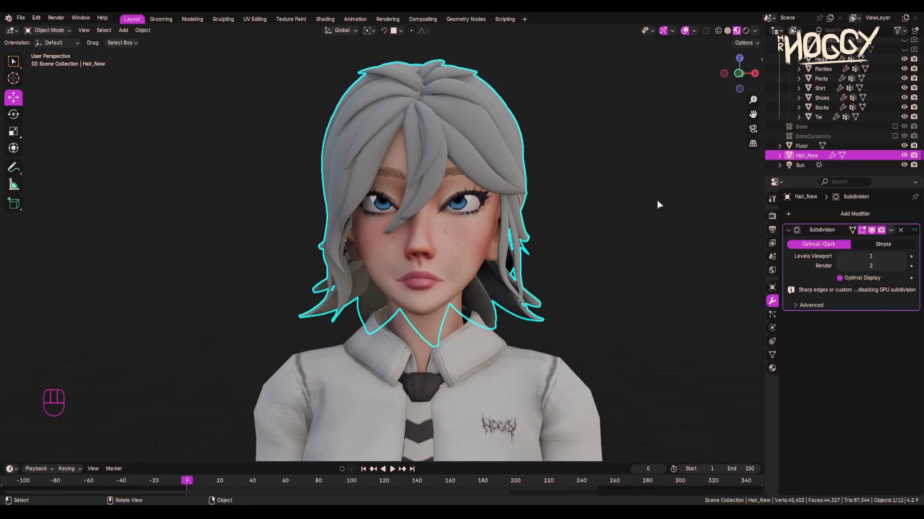
Check the smoothed hair from all sides, split the 3D viewport in two, and turn one half into a Shader Editor.
left_click(630, 225)
middle_click_drag(630, 226, 346, 175)
middle_click_drag(289, 139, 192, 205)
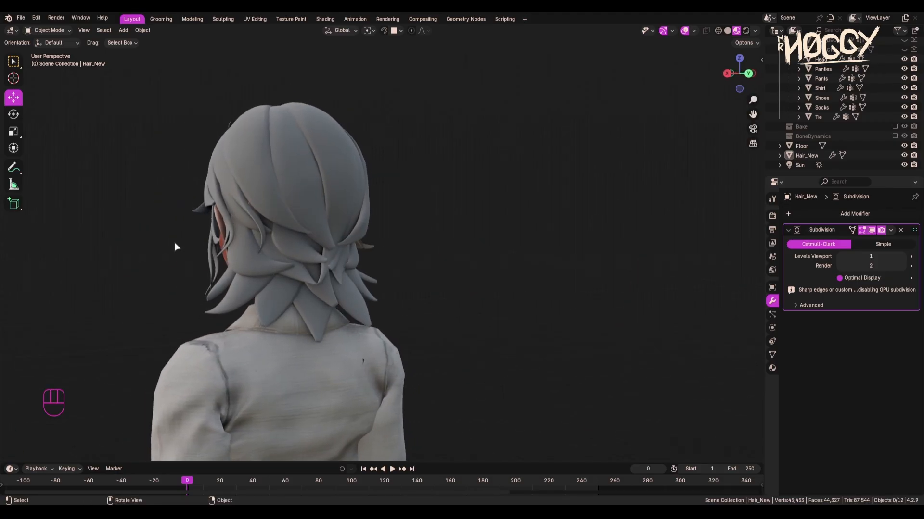
middle_click_drag(175, 247, 459, 299)
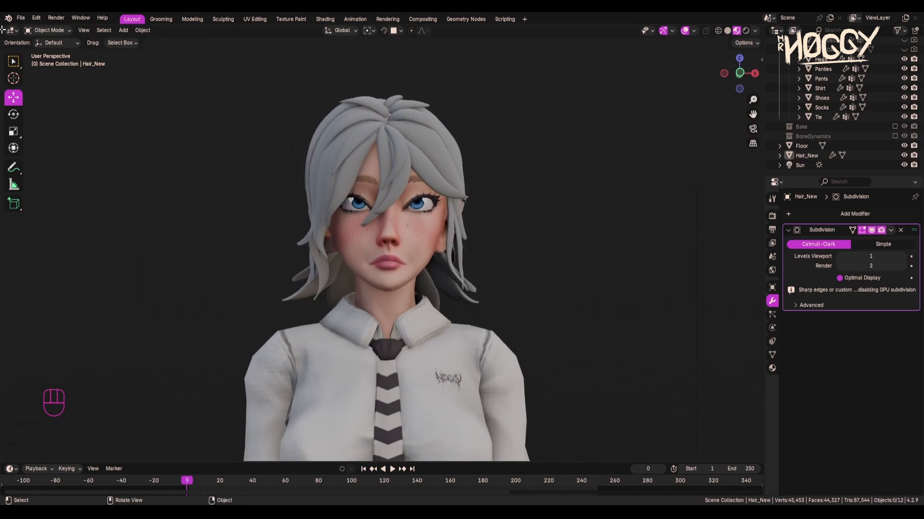
left_click_drag(3, 29, 399, 226)
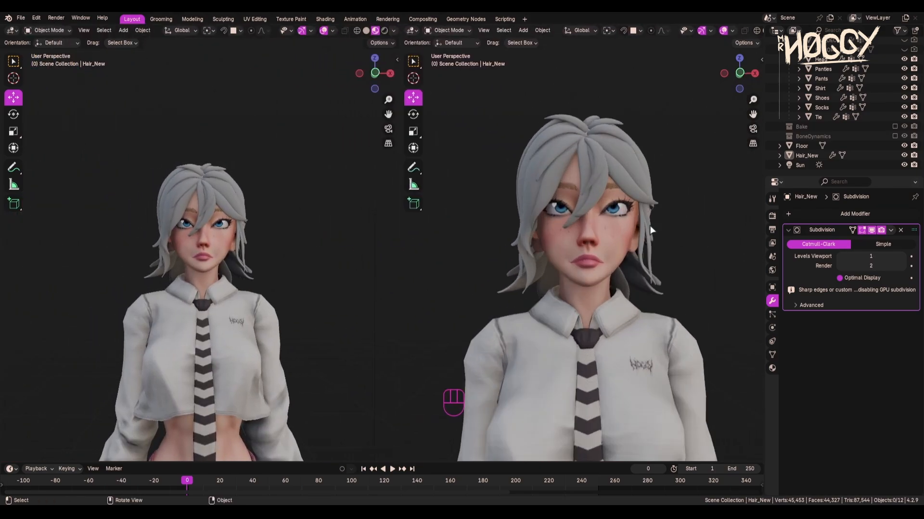
left_click(11, 30)
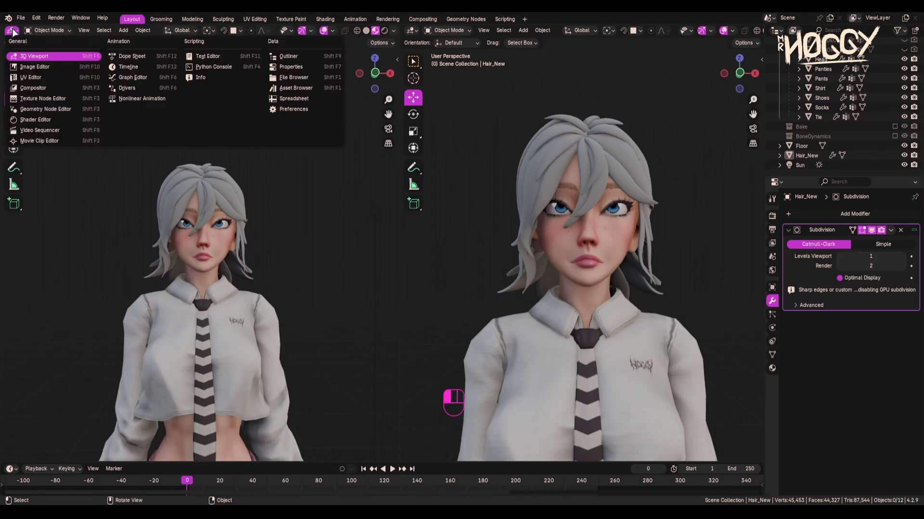
left_click(48, 120)
left_click(111, 144)
key("n")
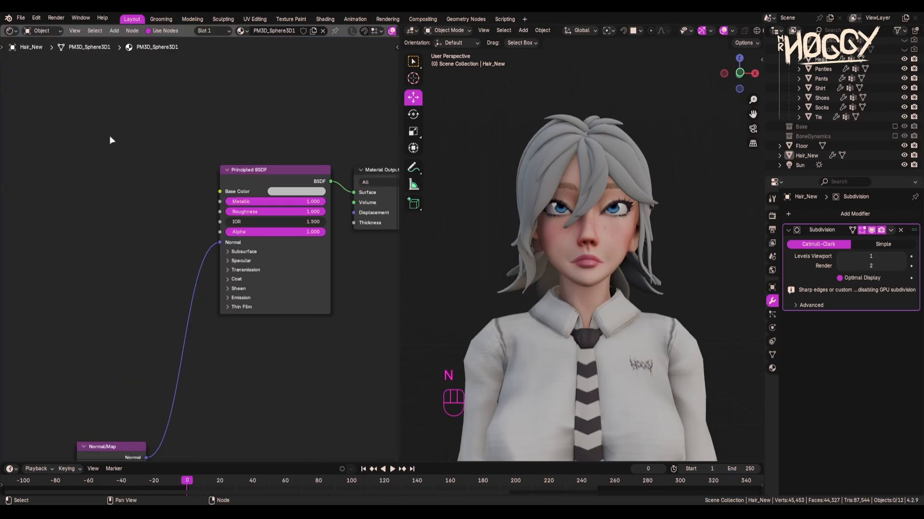
Remove the imported material from the hair and create a new material named M_Hair.
left_click(772, 369)
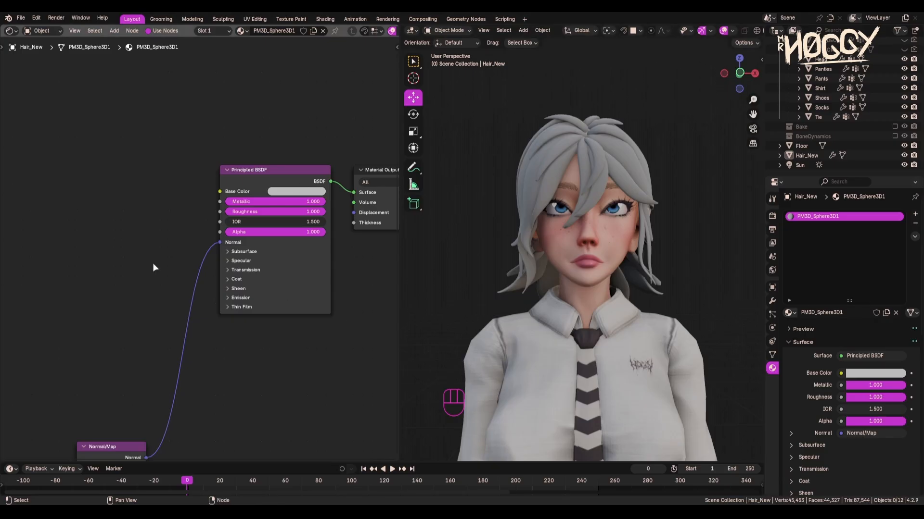
left_click(915, 223)
left_click_drag(856, 295, 855, 256)
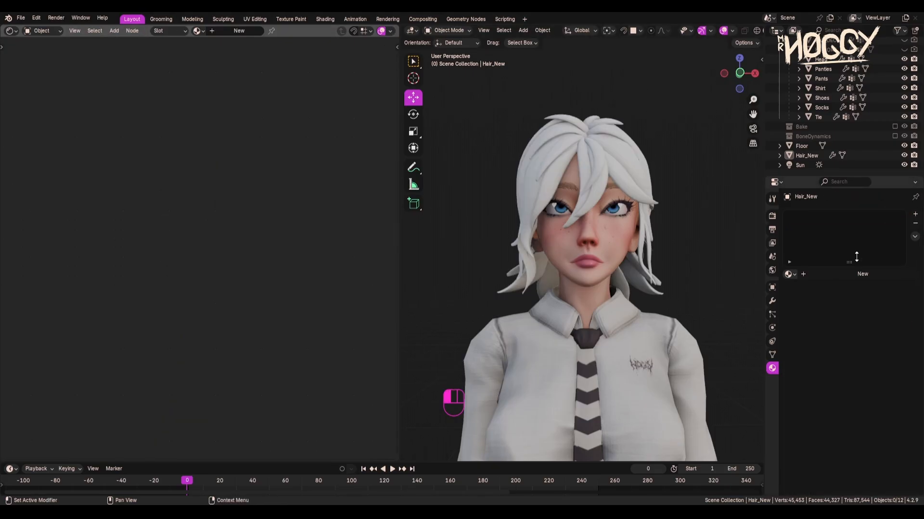
left_click(846, 272)
double_click(827, 275)
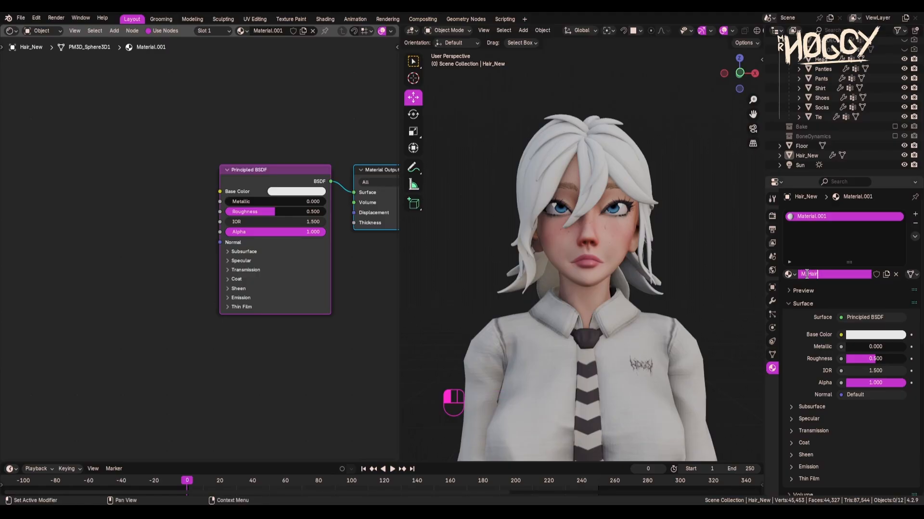
type("M_Hair")
key("Return")
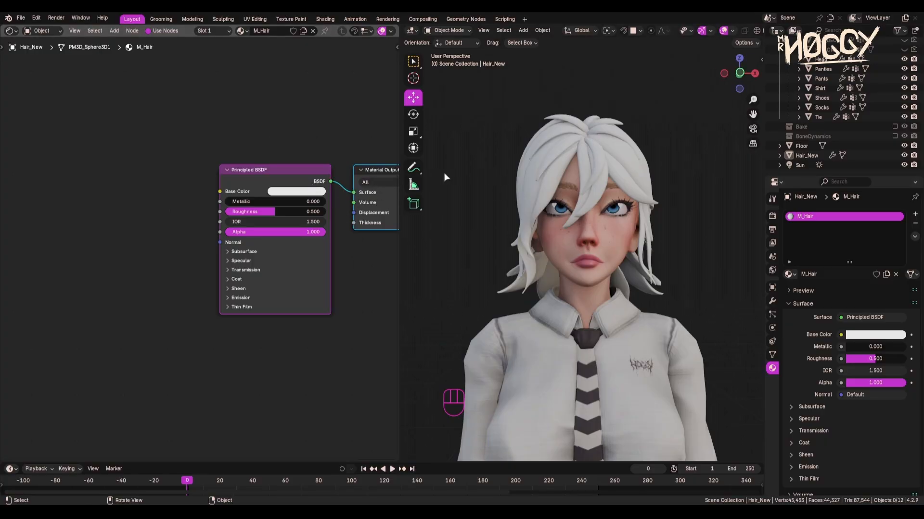
Add a Noise Texture node to the M_Hair material, placed before the Principled BSDF.
mouse_move(495, 216)
middle_mouse_down()
mouse_move(561, 239)
mouse_move(497, 219)
middle_mouse_up()
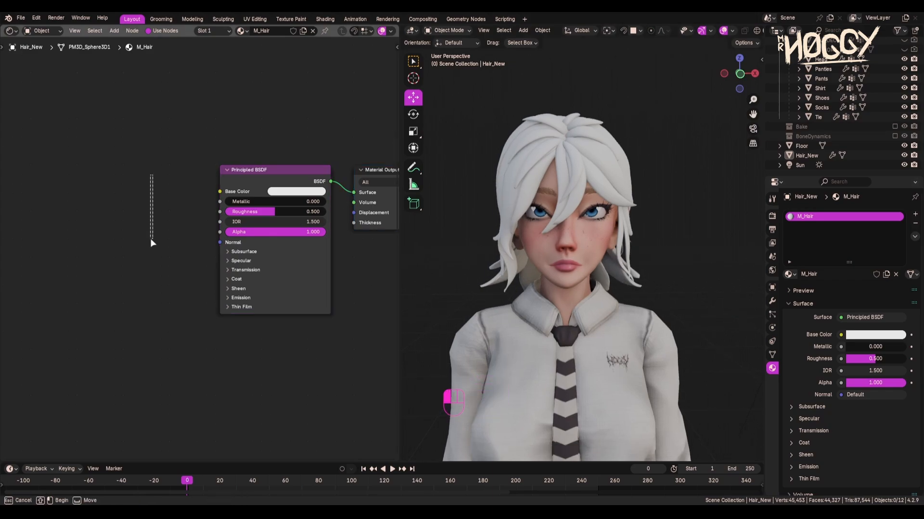
key("shift+a")
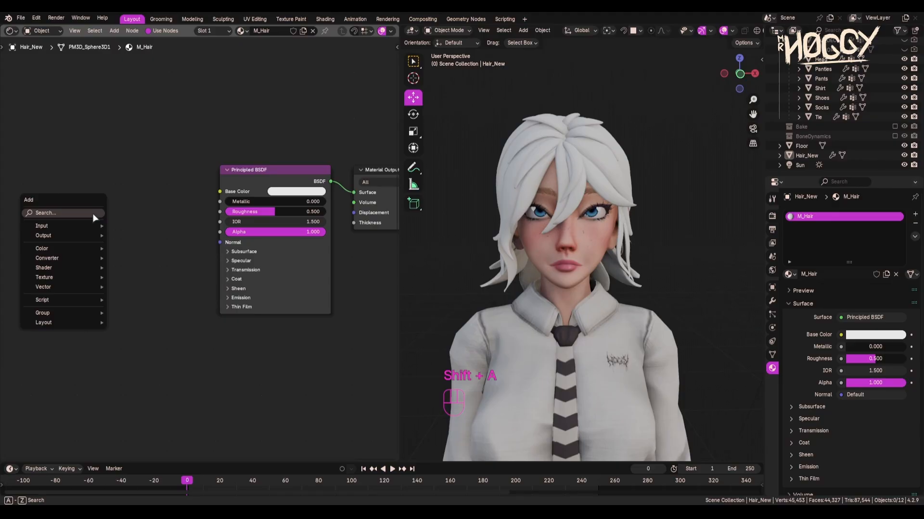
left_click(93, 213)
type("noise")
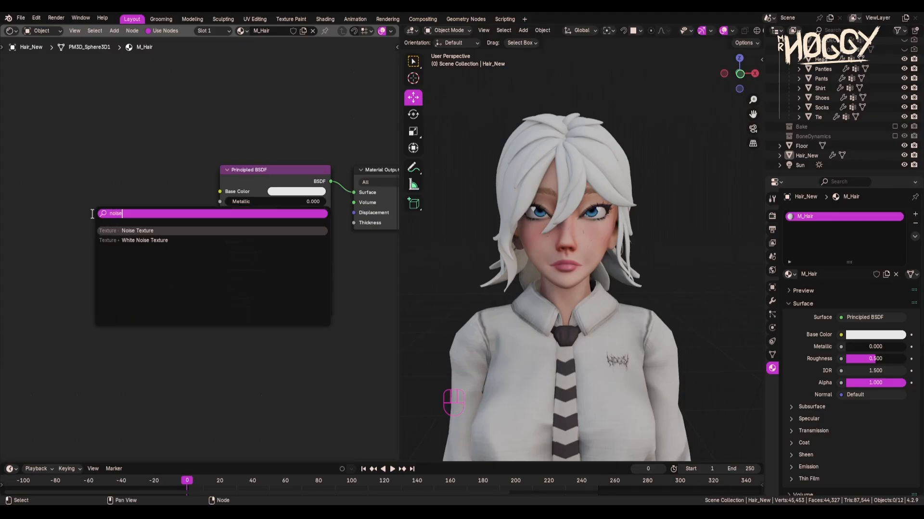
key("Return")
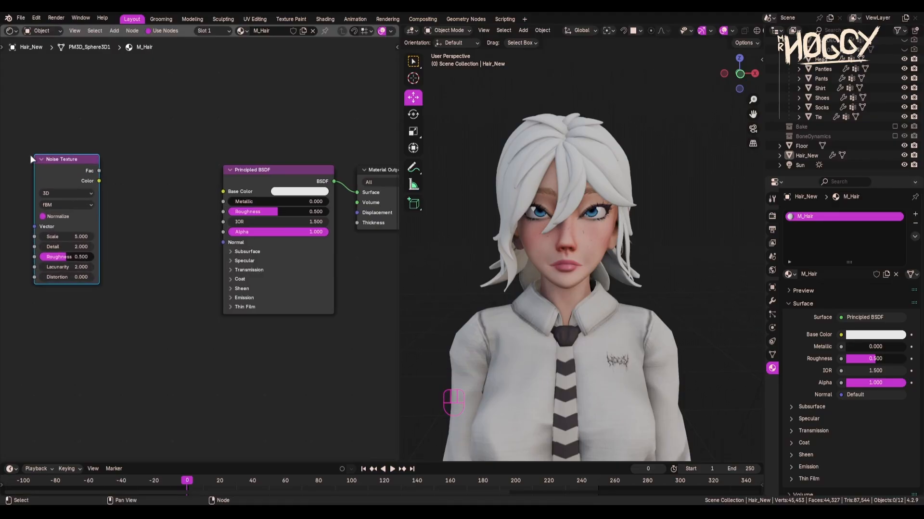
left_click_drag(71, 159, 90, 164)
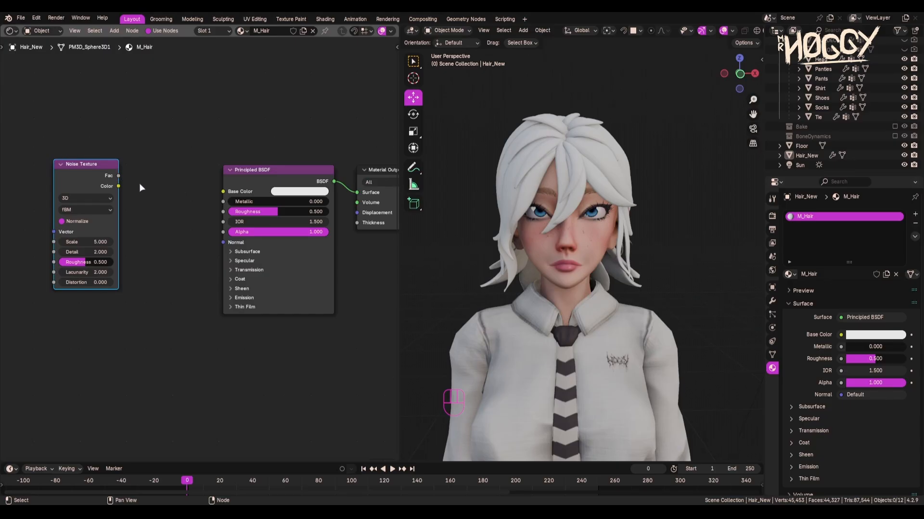
Preview the Noise Texture directly on the hair and set its Roughness to 0.
left_click(106, 181, "ctrl+shift")
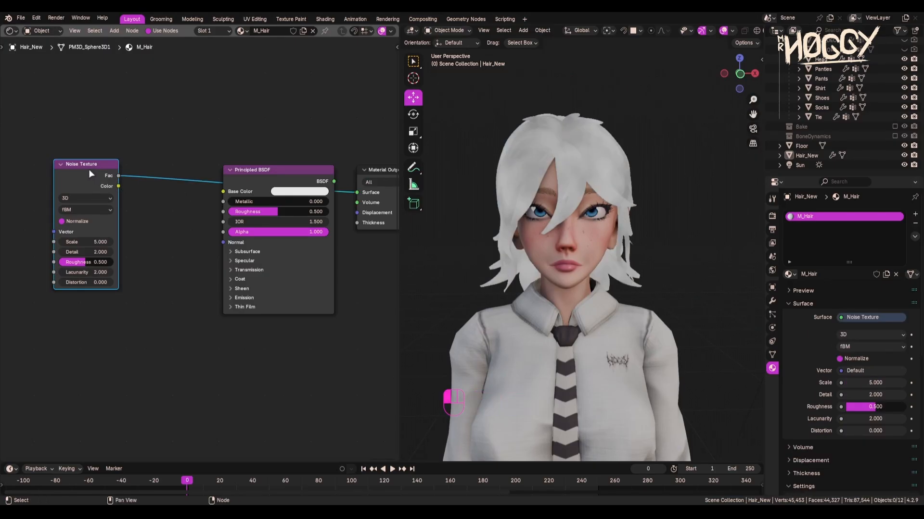
left_click_drag(93, 164, 125, 152)
middle_click_drag(559, 235, 588, 254)
mouse_move(111, 250)
left_mouse_down()
mouse_move(92, 250)
mouse_move(171, 250)
mouse_move(116, 251)
left_mouse_up()
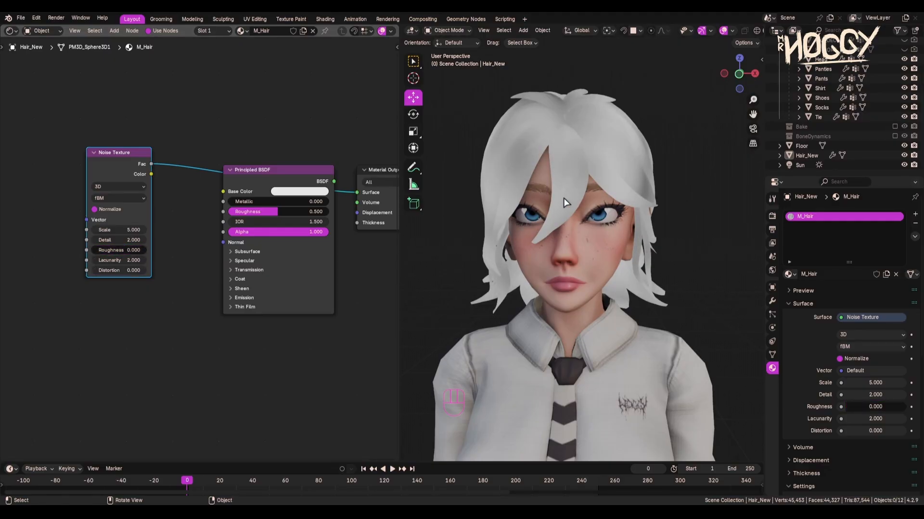
middle_click_drag(565, 203, 607, 234)
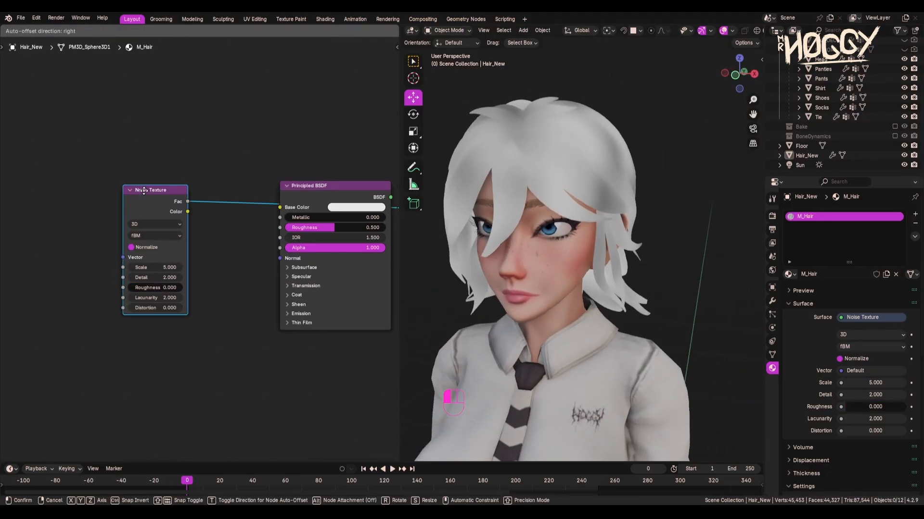
left_click_drag(148, 190, 153, 173)
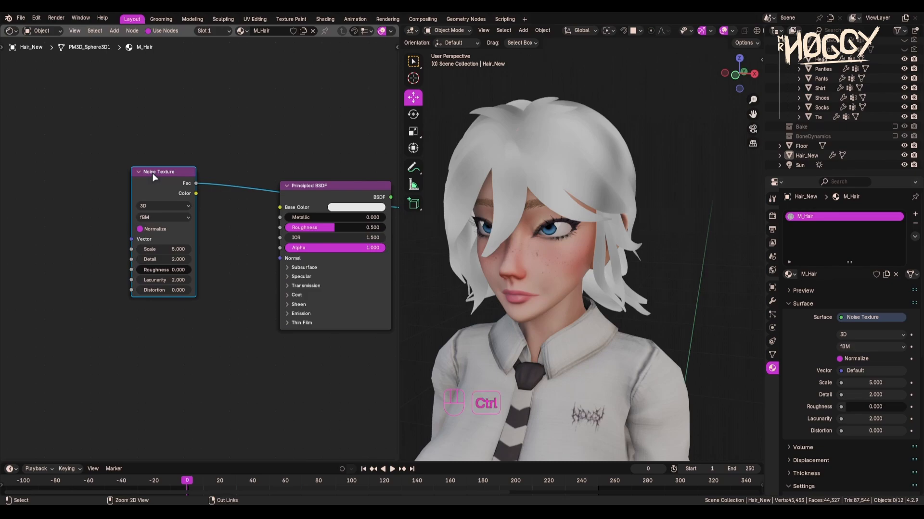
Add Texture Coordinate and Mapping nodes that drive the Noise Texture's vector from the UV coordinates.
key("ctrl+t")
middle_click_drag(96, 207, 217, 212)
left_click_drag(140, 199, 122, 199)
mouse_move(182, 201)
left_mouse_down()
mouse_move(173, 188)
mouse_move(169, 202)
mouse_move(196, 231)
mouse_move(226, 205)
left_mouse_up()
left_click(160, 183)
scroll(229, 229, "up", 2)
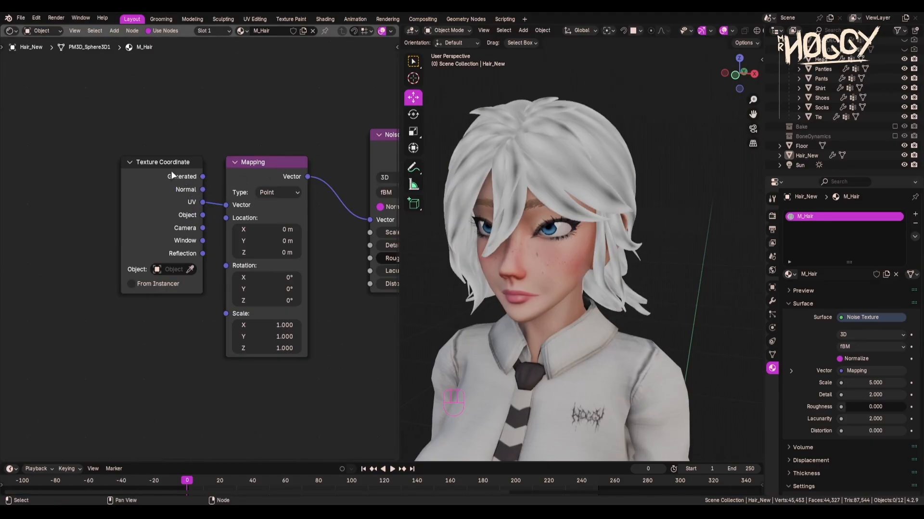
left_click_drag(203, 177, 231, 206)
middle_click_drag(276, 177, 144, 179)
Set the Noise Texture's Scale to 3 and check the pattern around the hair.
middle_click_drag(520, 274, 619, 166)
middle_click_drag(675, 196, 664, 178)
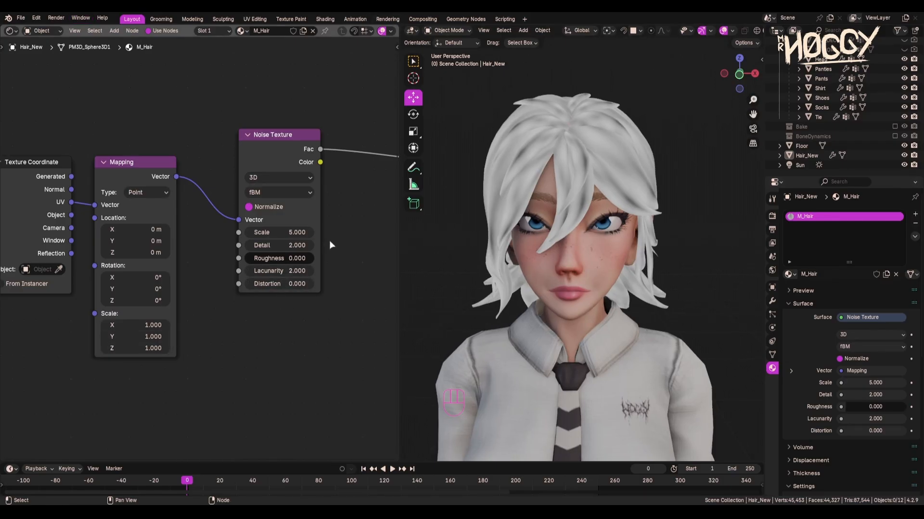
left_click_drag(292, 230, 250, 233)
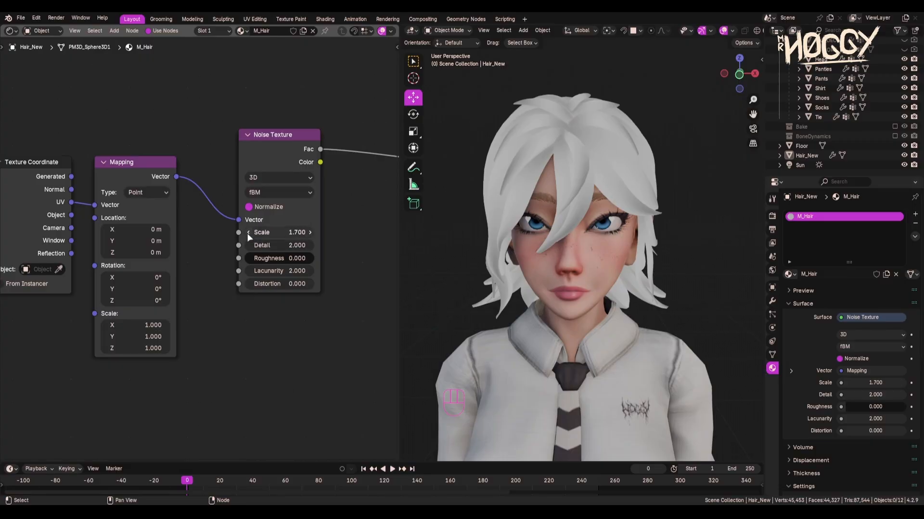
left_click(249, 233)
left_click(249, 232)
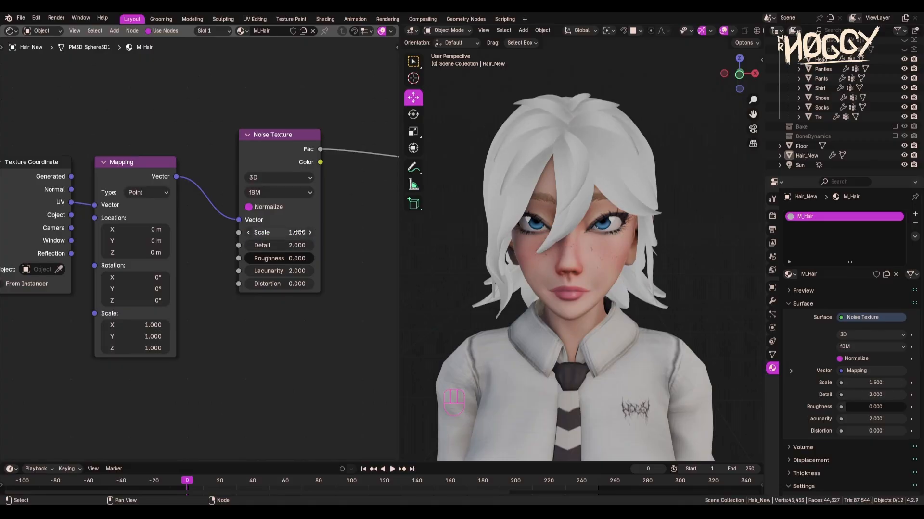
left_click_drag(279, 232, 297, 233)
middle_click_drag(491, 217, 568, 215)
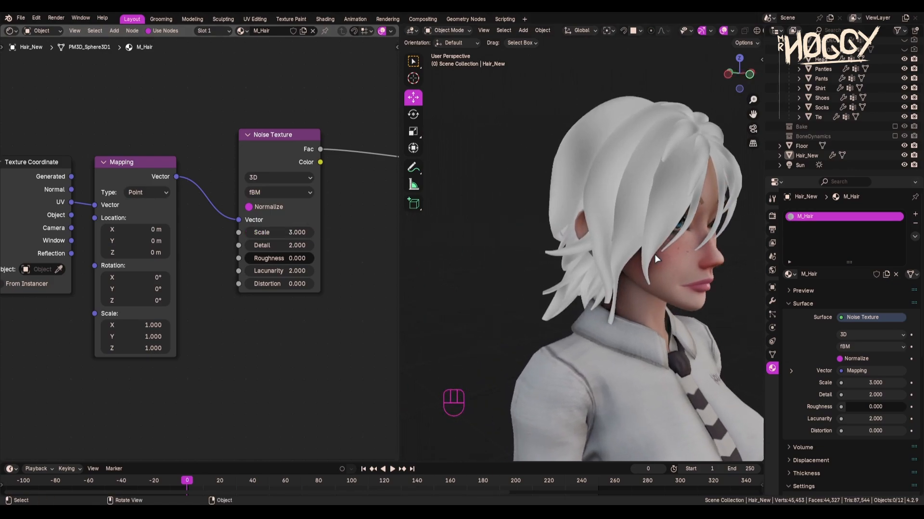
middle_click_drag(656, 260, 486, 226)
middle_click_drag(537, 116, 565, 188)
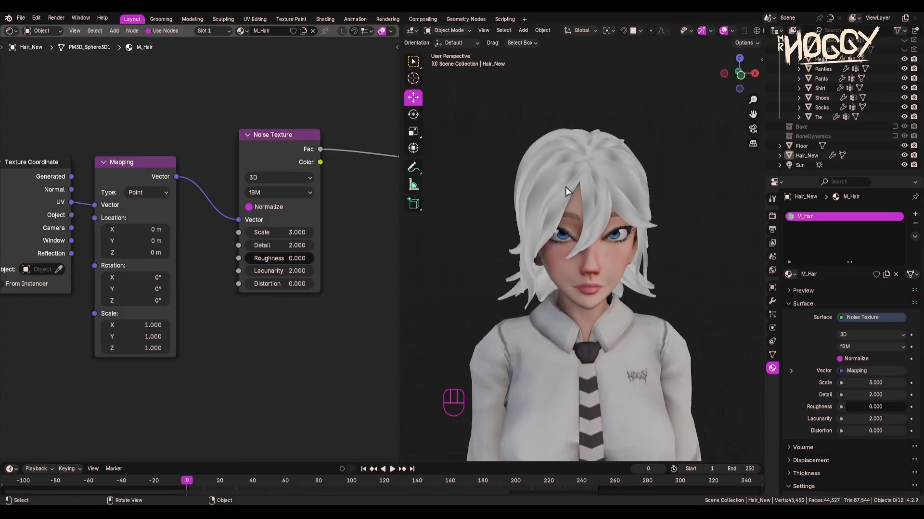
scroll(566, 191, "up", 2)
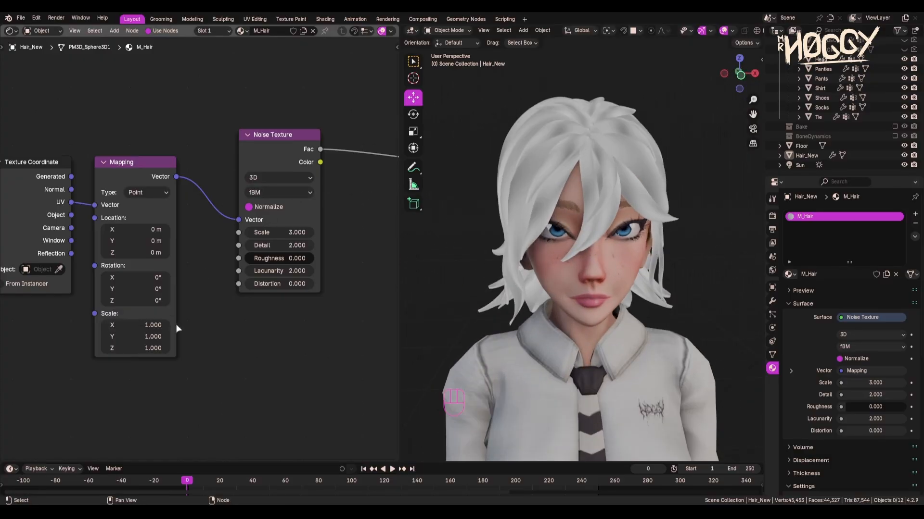
Stretch the noise into fine strands by setting the Mapping node's X scale to 19.9.
left_click_drag(166, 329, 283, 325)
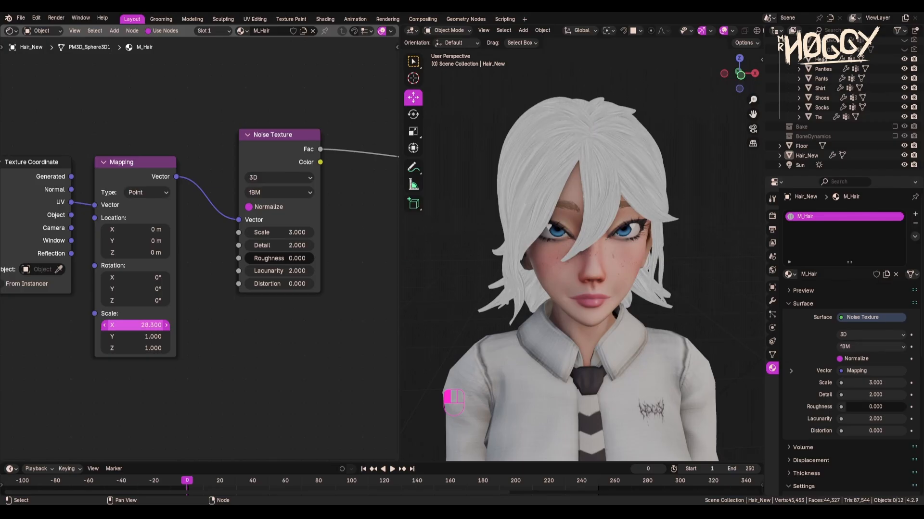
left_click_drag(166, 325, 137, 325)
middle_click_drag(539, 303, 475, 368)
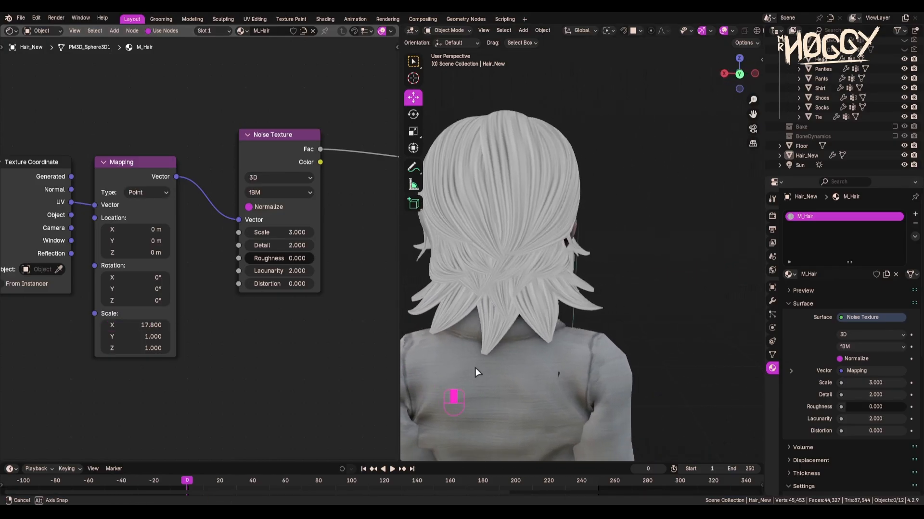
left_click_drag(133, 326, 145, 325)
middle_click_drag(481, 241, 540, 116)
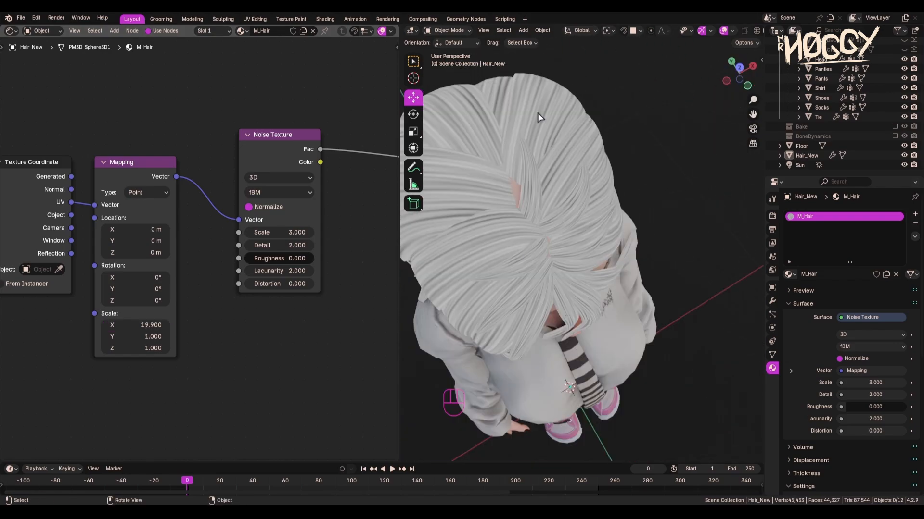
middle_click_drag(553, 302, 519, 222)
Insert a Color Ramp between the Noise Texture and the Material Output, and move the Principled BSDF clear of it.
middle_click_drag(360, 320, 177, 353)
key("shift+a")
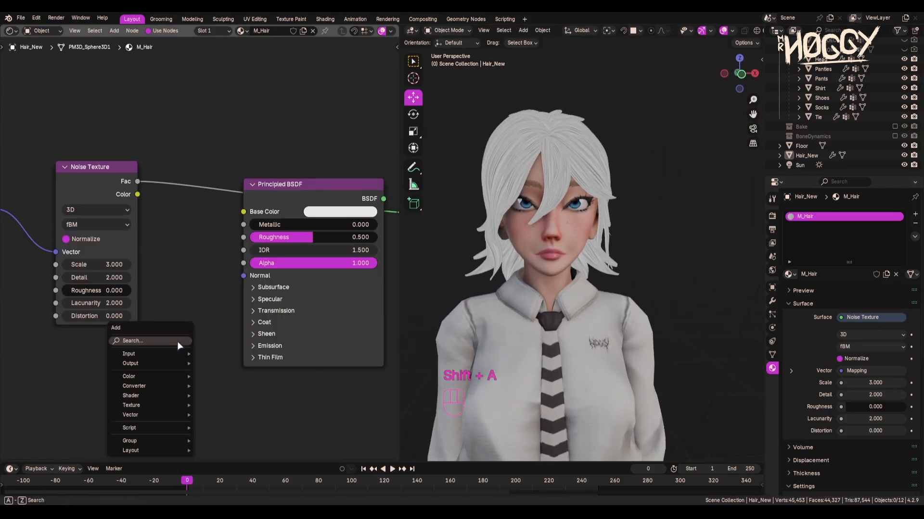
type("ram")
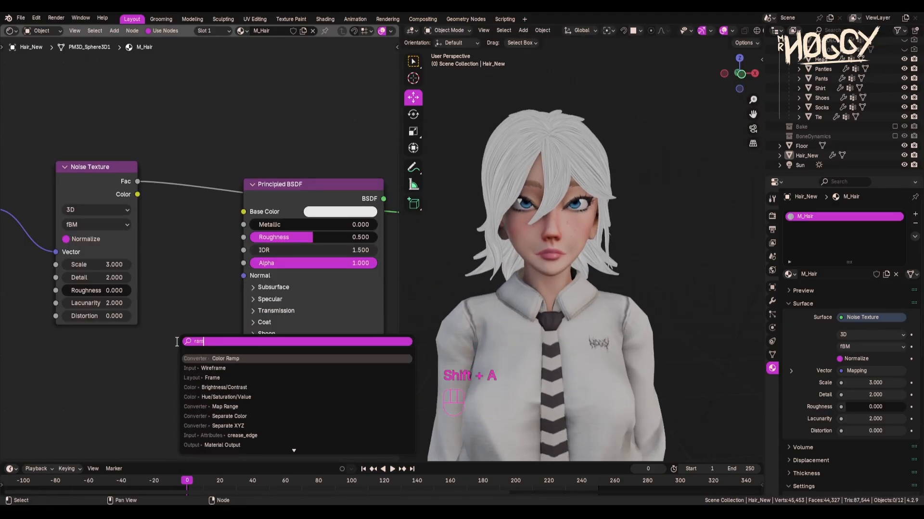
key("Return")
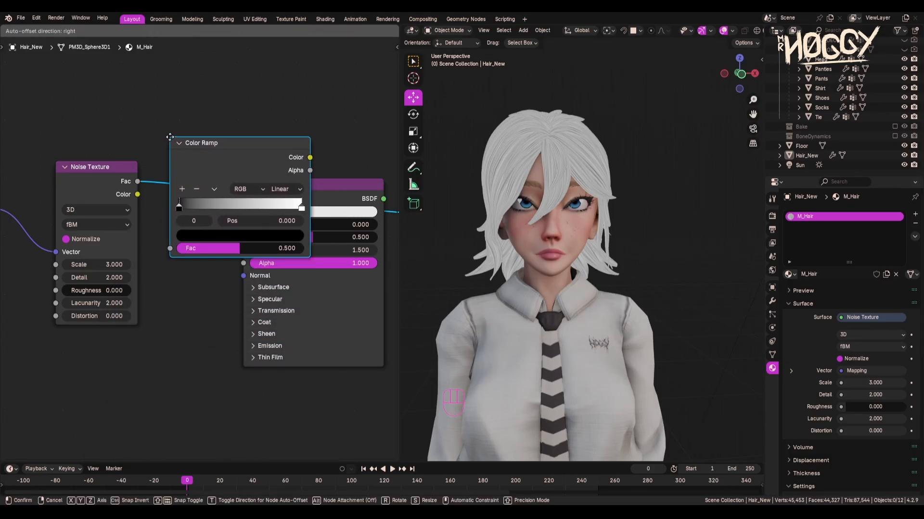
left_click(182, 137)
middle_click_drag(346, 179, 234, 180)
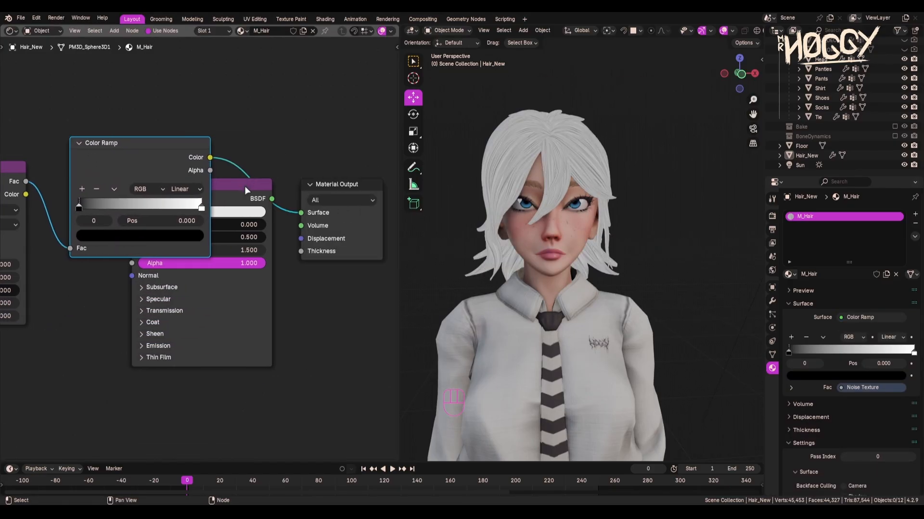
left_click_drag(245, 187, 371, 309)
middle_click_drag(68, 240, 190, 254)
mouse_move(103, 180)
left_mouse_down()
mouse_move(77, 173)
mouse_move(96, 180)
left_mouse_up()
Set the Color Ramp's interpolation to Ease and its black stop to position 0.050.
scroll(338, 251, "up", 2)
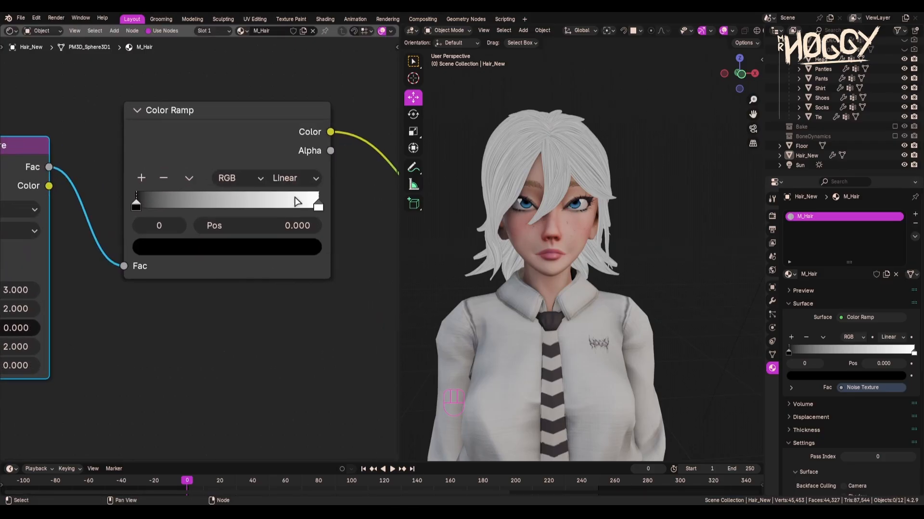
left_click(293, 178)
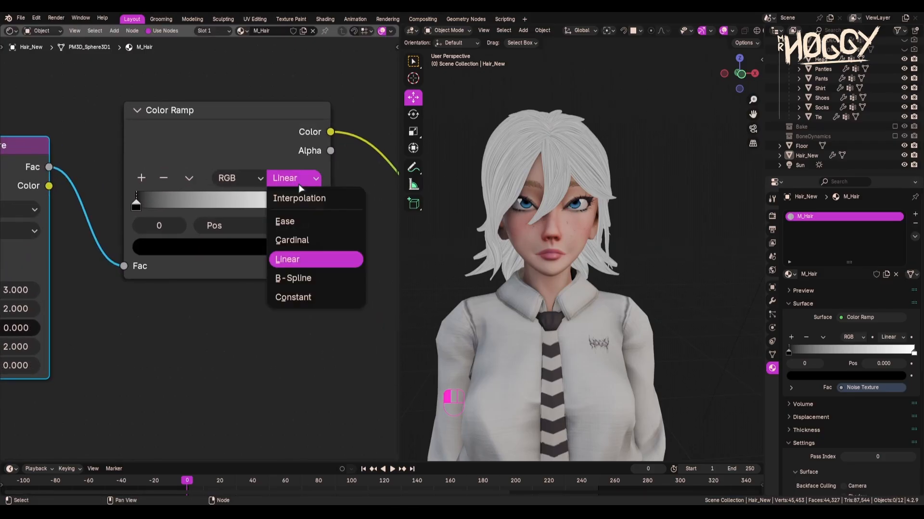
left_click(289, 222)
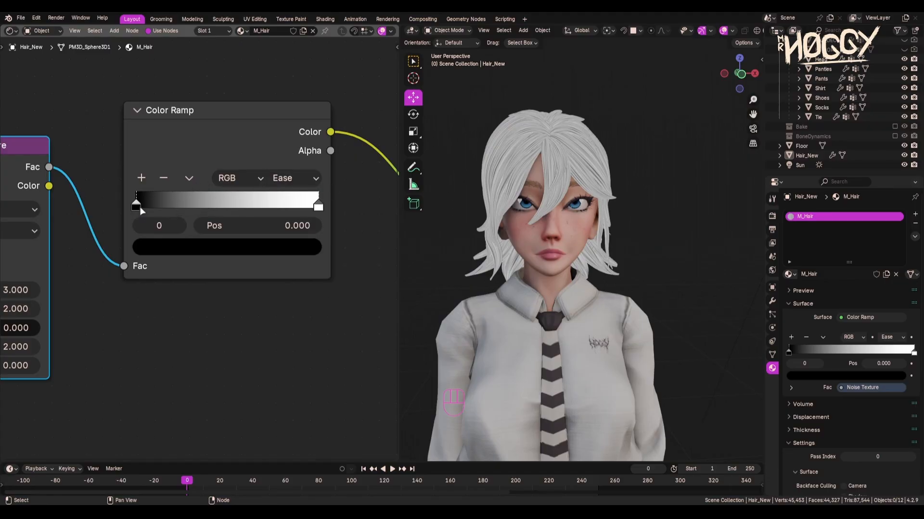
left_click_drag(140, 207, 159, 209)
left_click(317, 207)
middle_click_drag(609, 186, 423, 251)
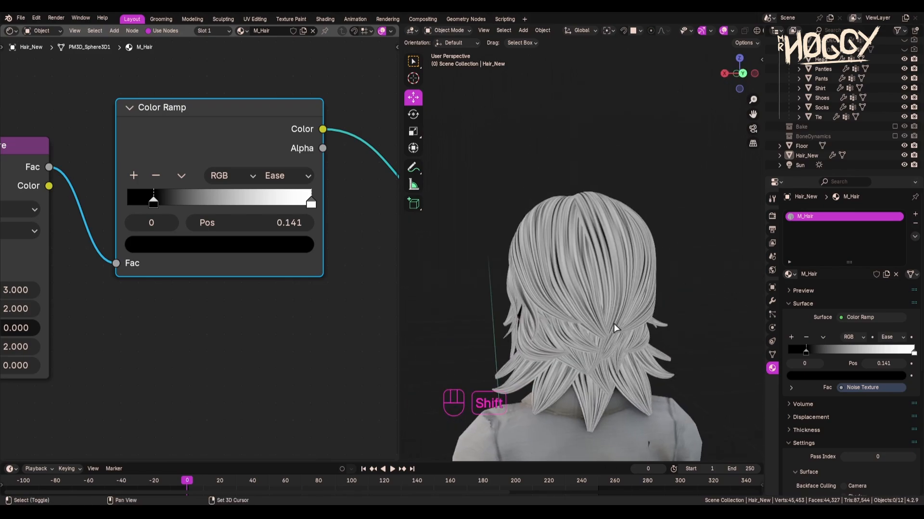
middle_click_drag(612, 326, 610, 285, "shift")
left_click_drag(153, 205, 137, 206)
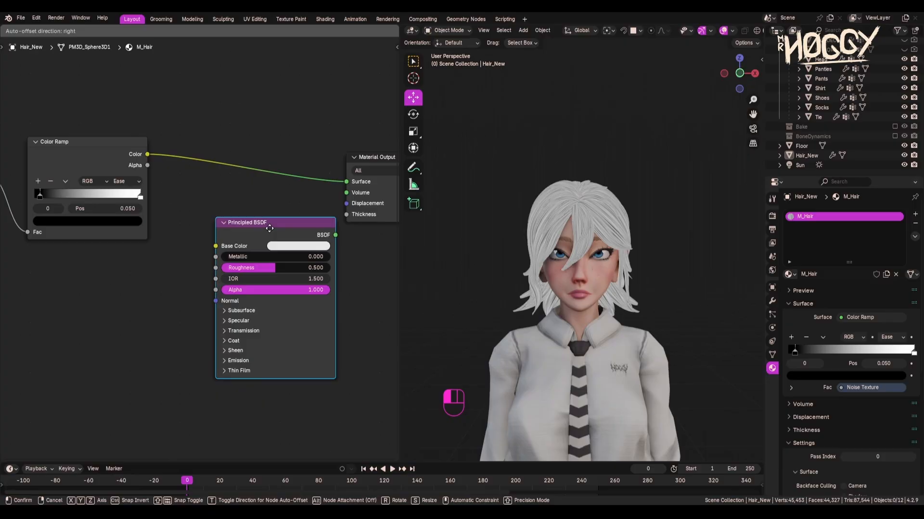
Add a Bump node between the Color Ramp and the Principled BSDF.
left_click_drag(271, 224, 277, 218)
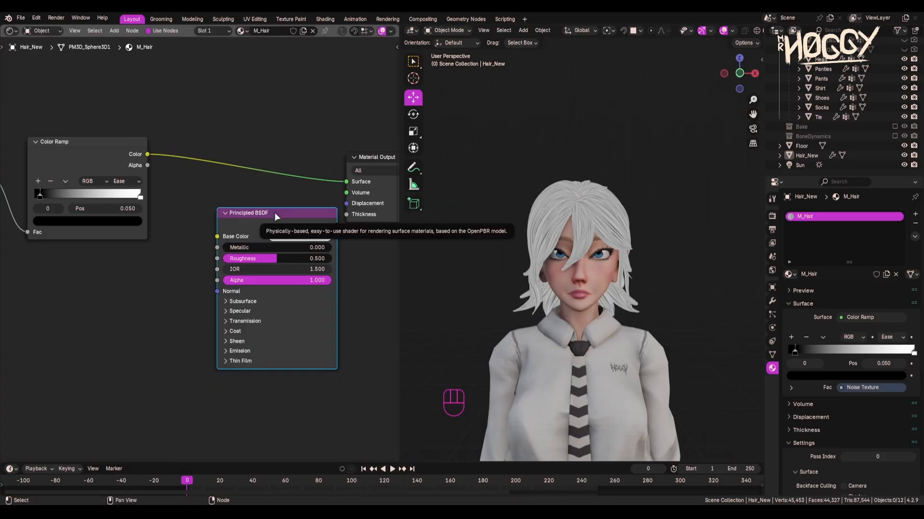
key("shift+a")
type("b")
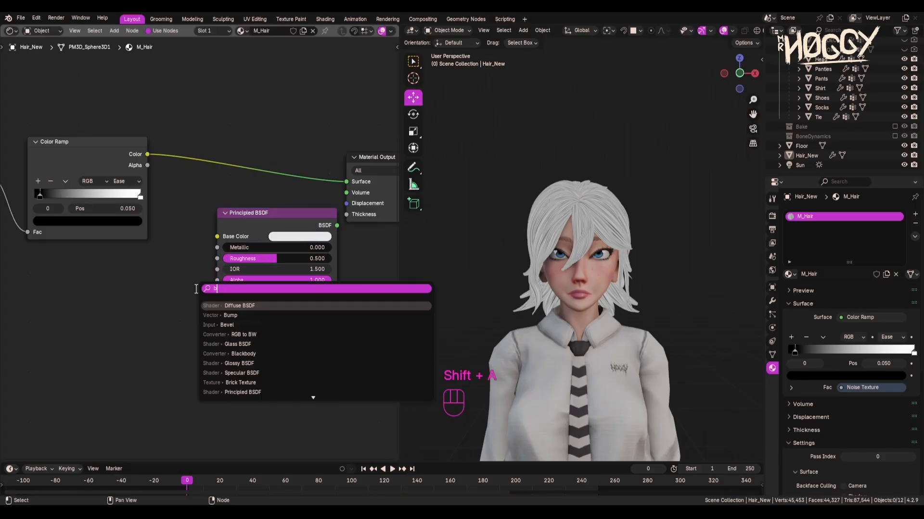
type("ump")
key("Return")
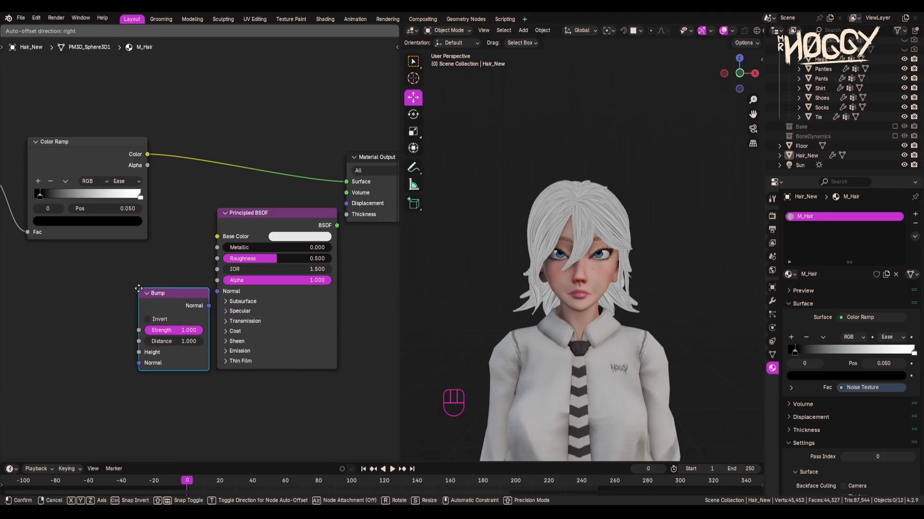
left_click(139, 288)
scroll(660, 243, "up", 4)
left_click_drag(179, 301, 203, 276)
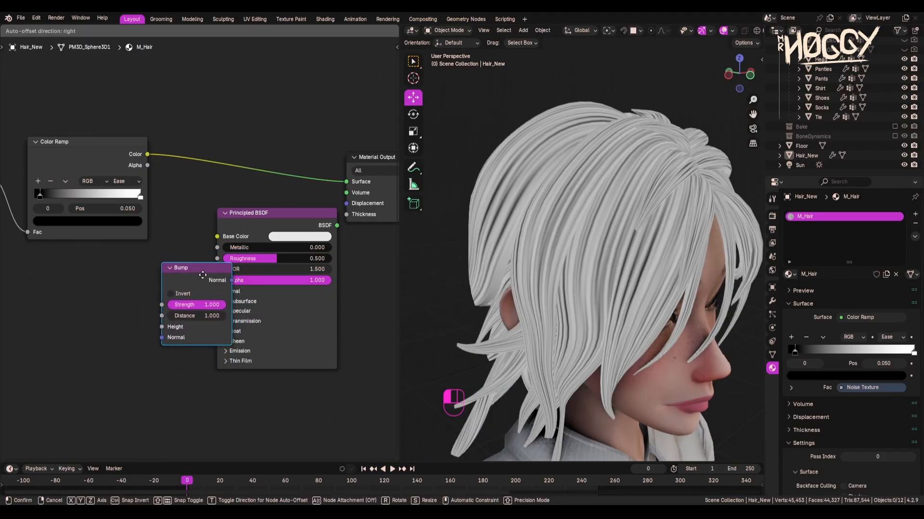
middle_click_drag(616, 202, 481, 288)
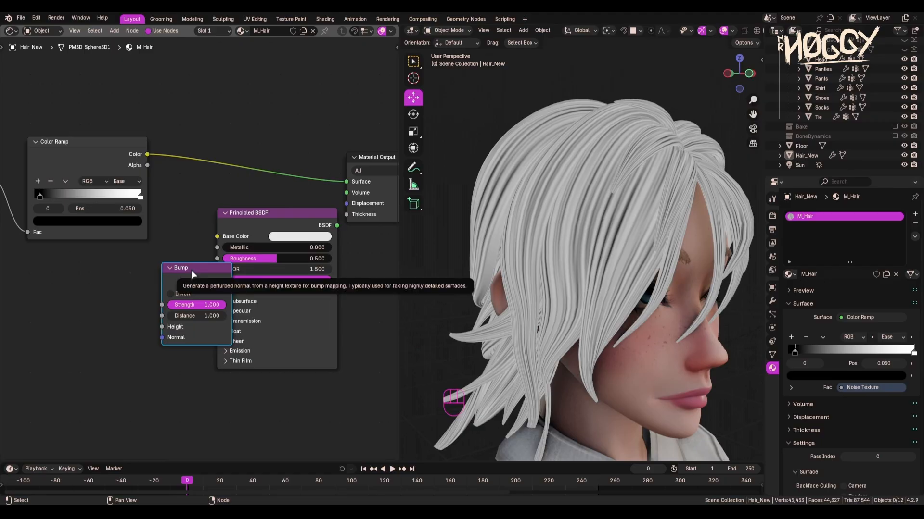
left_click_drag(193, 275, 210, 236)
Connect the Color Ramp's color to the Bump height and the Bump normal to the Principled BSDF's Normal, spacing the nodes apart.
left_click_drag(147, 157, 157, 163)
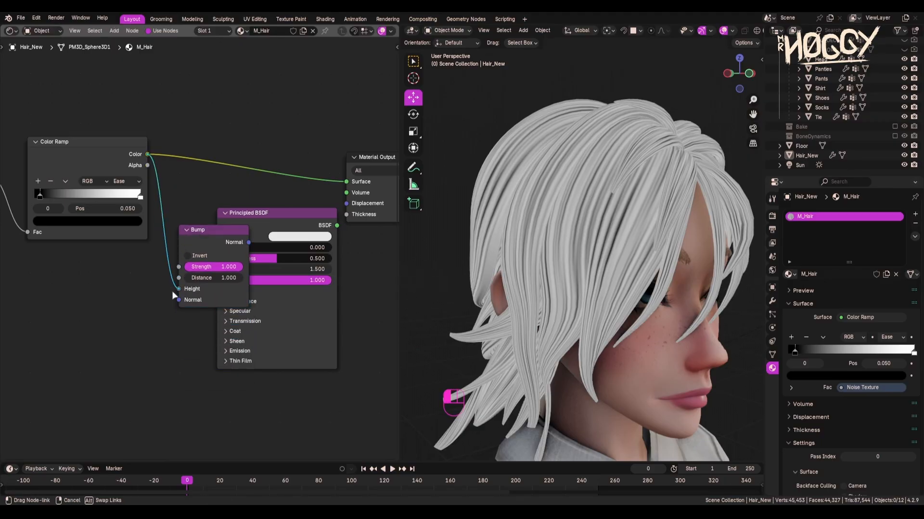
left_click_drag(179, 293, 180, 292)
middle_click_drag(239, 240, 172, 241)
left_click_drag(199, 217, 325, 251)
left_click_drag(155, 231, 171, 285)
left_click_drag(284, 325, 279, 326)
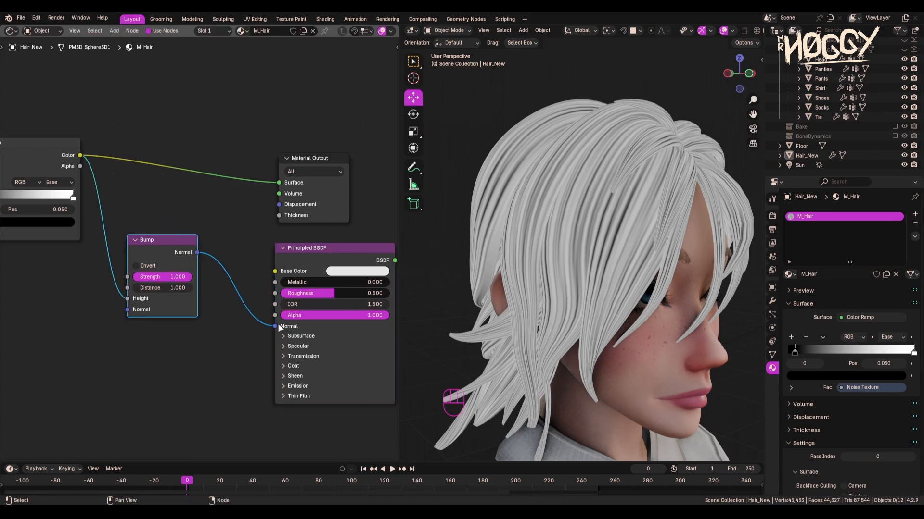
Connect the Principled BSDF to the Material Output's Surface and align the Bump and Principled BSDF nodes in a row before it.
middle_click_drag(250, 262, 187, 259)
left_click_drag(274, 241, 220, 241)
left_click_drag(279, 257, 351, 207)
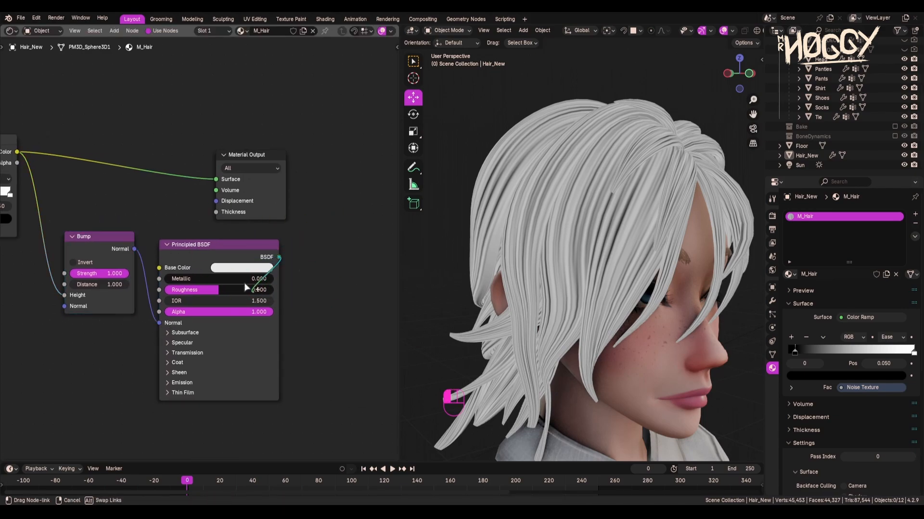
left_click_drag(212, 183, 372, 156)
left_click_drag(234, 249, 233, 180)
left_click_drag(100, 238, 96, 164)
middle_click_drag(578, 317, 527, 255)
middle_click_drag(597, 263, 514, 204)
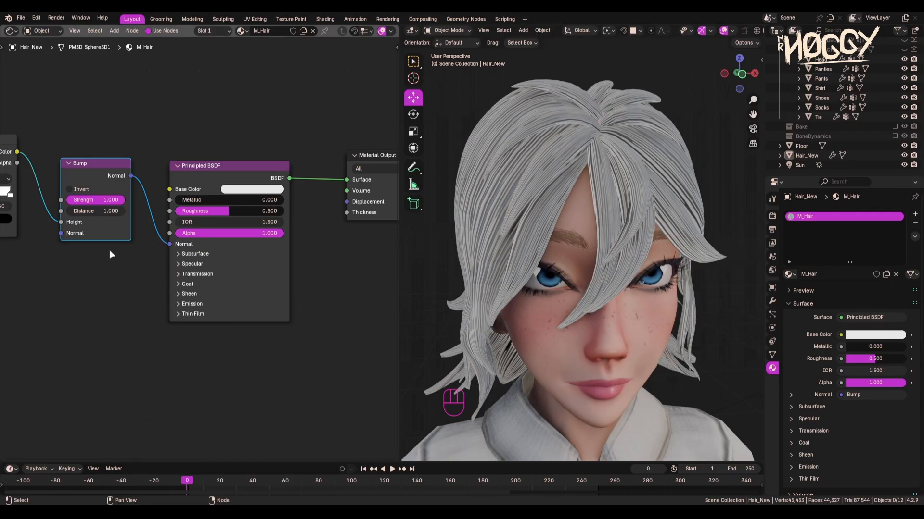
Reduce the Bump node's strength to 0.383.
middle_click_drag(112, 255, 220, 277)
scroll(315, 380, "up", 3)
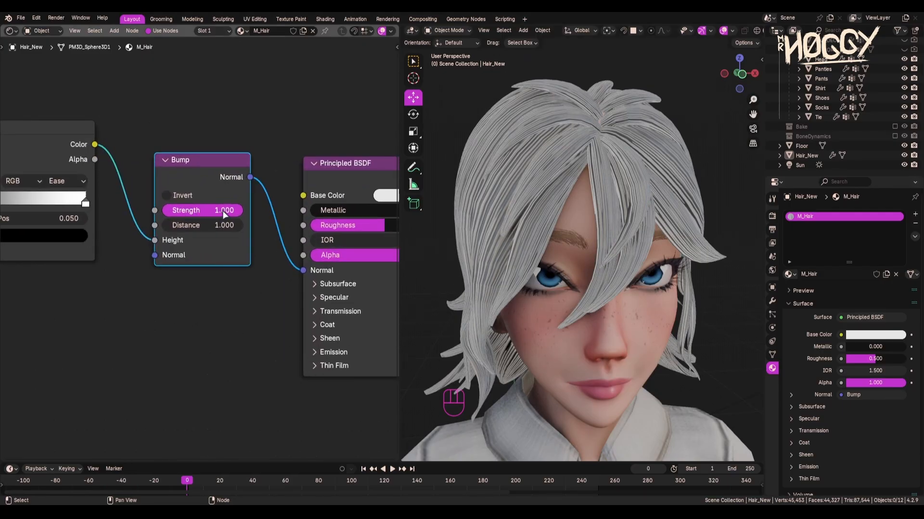
left_click_drag(236, 210, 183, 210)
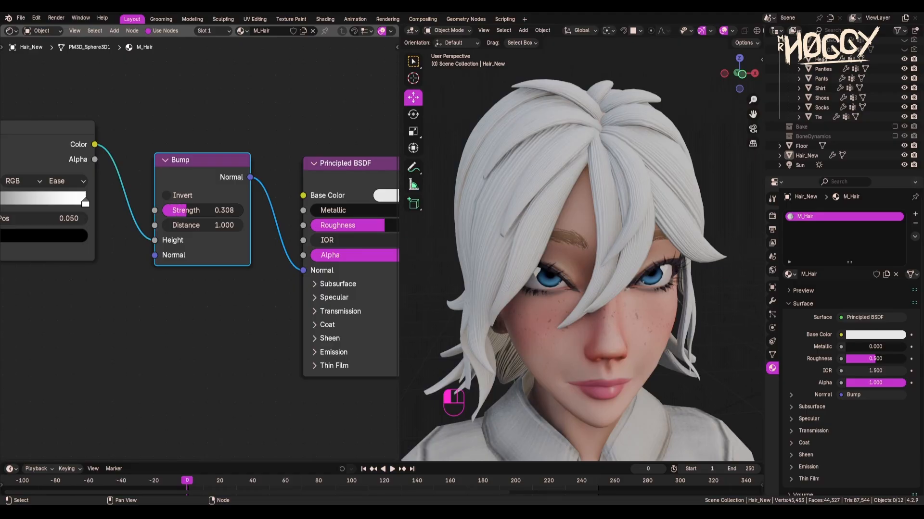
left_click_drag(182, 210, 173, 210)
middle_click_drag(543, 219, 481, 218)
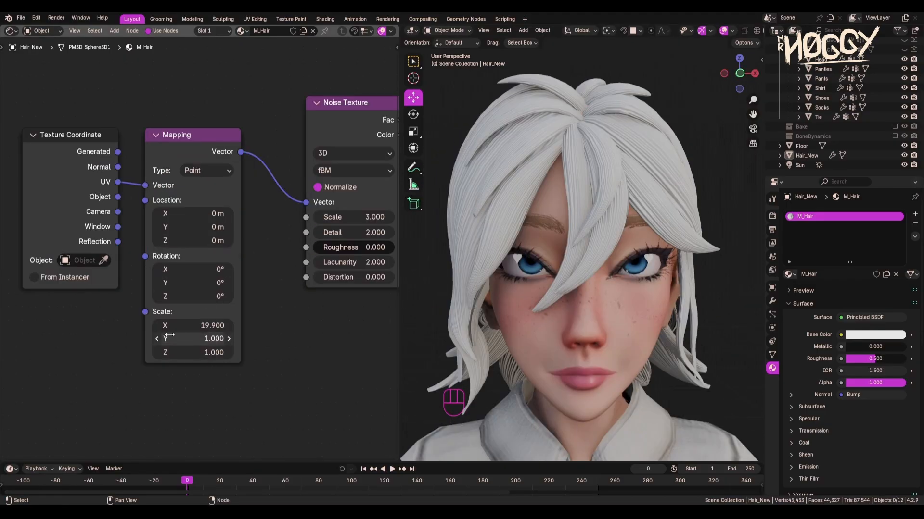
Set the X scale of the Noise Texture's Mapping node to 16.100.
left_click_drag(169, 325, 147, 326)
middle_click_drag(591, 301, 486, 292)
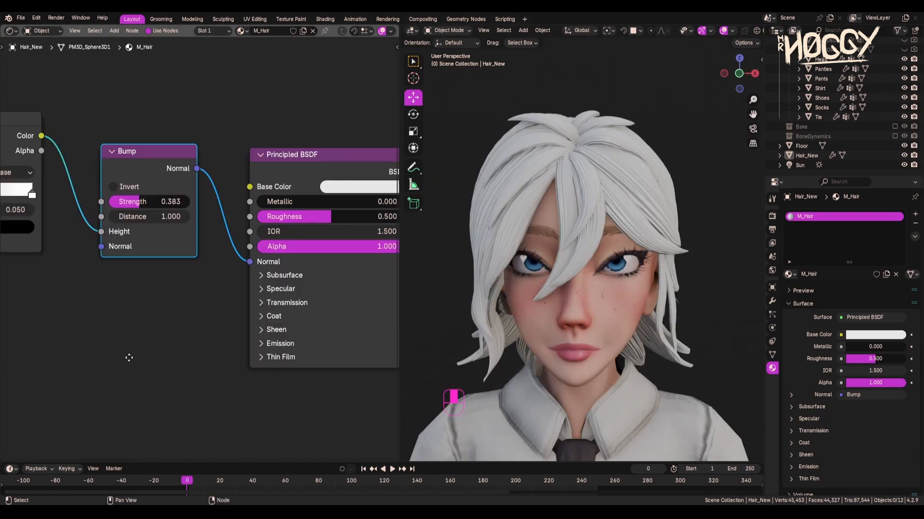
middle_click_drag(128, 355, 263, 372)
left_click(260, 323)
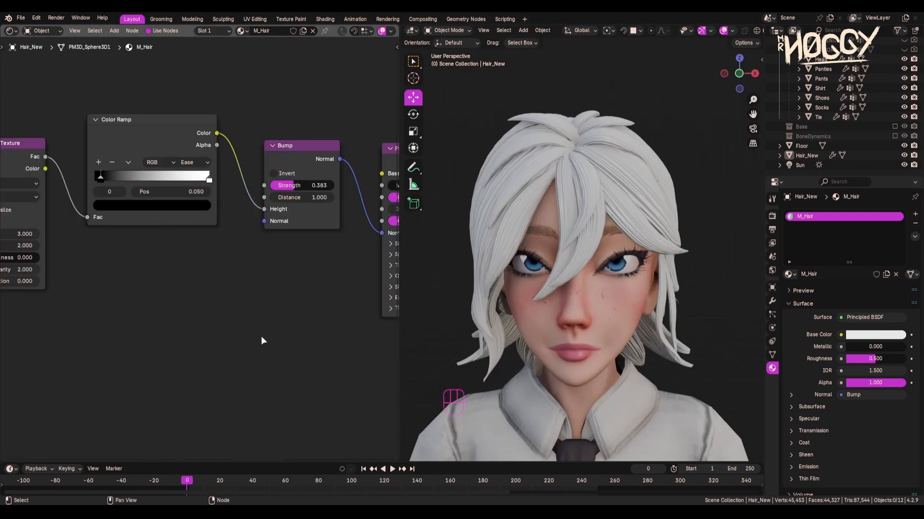
Add a Gradient Texture node above the bump chain and preview its color through the Material Output.
scroll(238, 337, "down", 4)
middle_click_drag(161, 313, 213, 326)
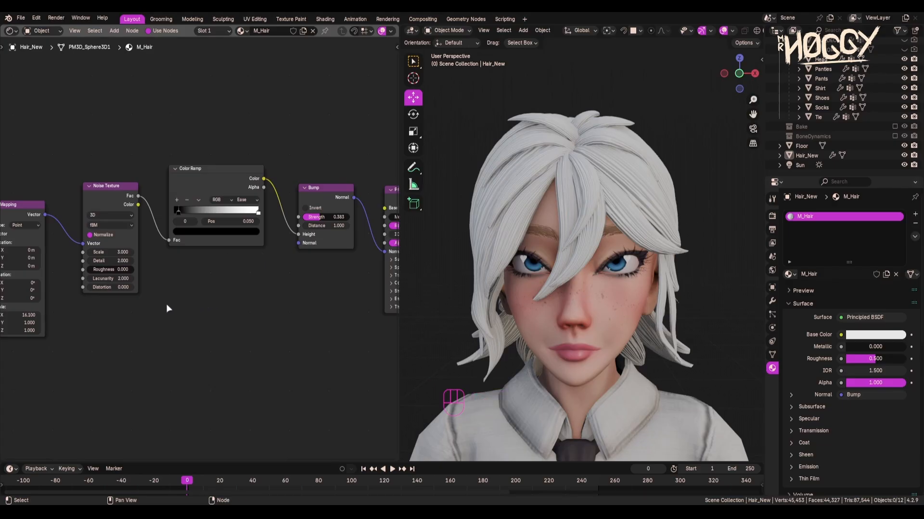
key("shift+a")
type("gradien")
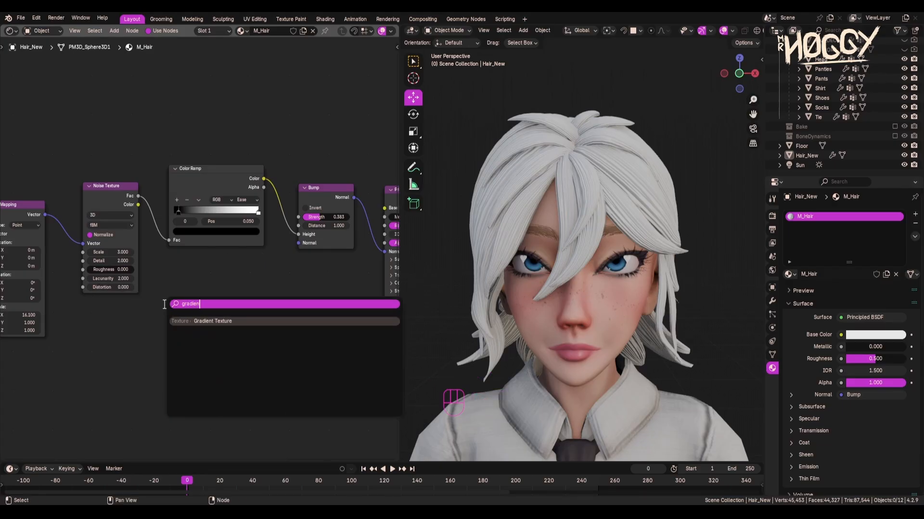
key("Return")
middle_click_drag(284, 223, 159, 249)
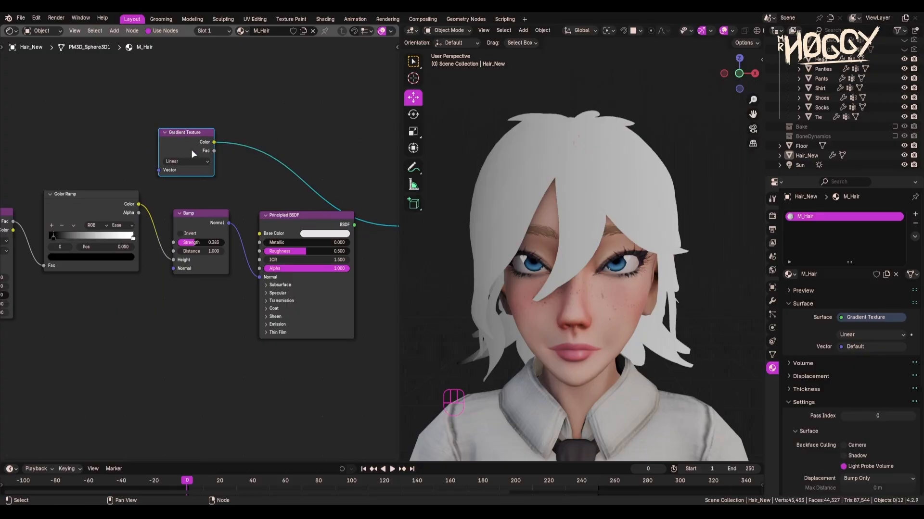
left_click_drag(193, 154, 251, 167)
middle_click_drag(252, 168, 308, 186)
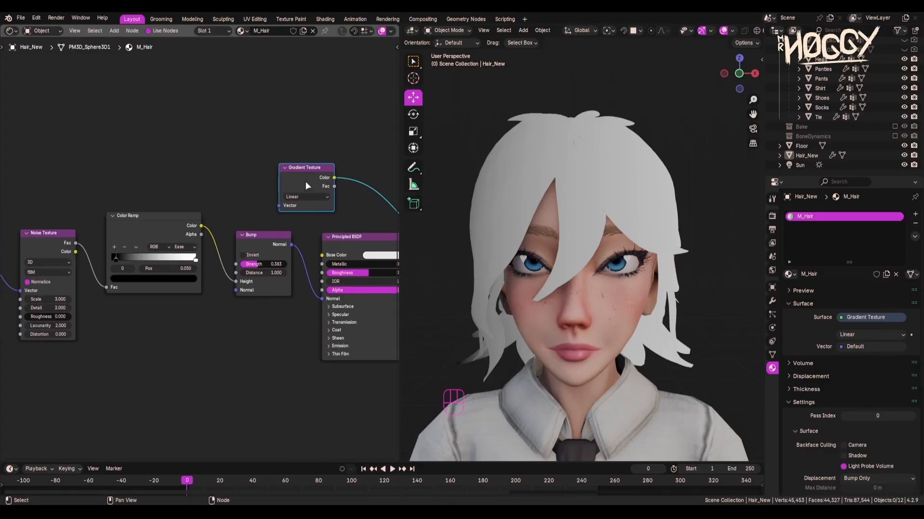
left_click_drag(308, 186, 255, 165)
Add Texture Coordinate and Mapping nodes to the Gradient Texture using the UV output, and arrange the group above the noise nodes.
middle_click_drag(133, 252, 215, 252)
key("ctrl+t")
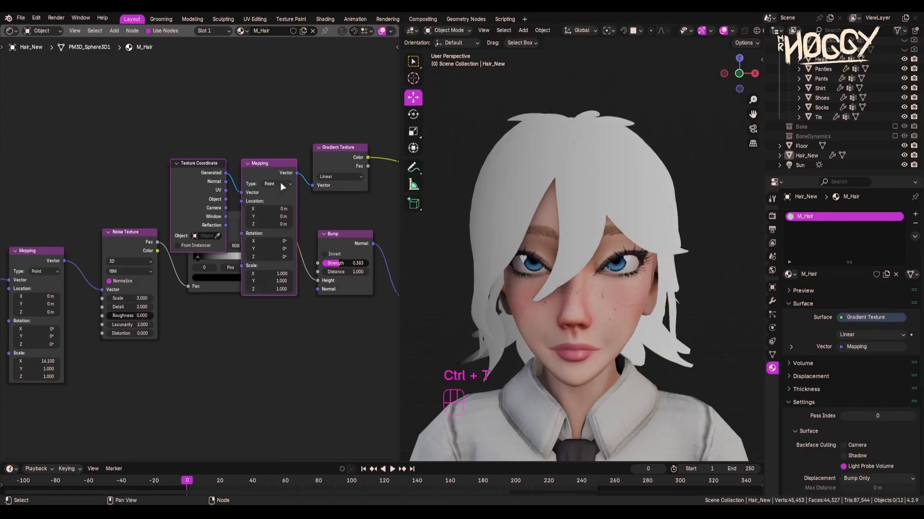
left_click(127, 84)
left_click_drag(336, 147, 209, 141)
left_click_drag(85, 107, 104, 108)
middle_click_drag(58, 108, 134, 158)
scroll(133, 157, "up", 4)
middle_click_drag(529, 298, 653, 265)
middle_click_drag(585, 307, 476, 308)
middle_click_drag(638, 263, 693, 287)
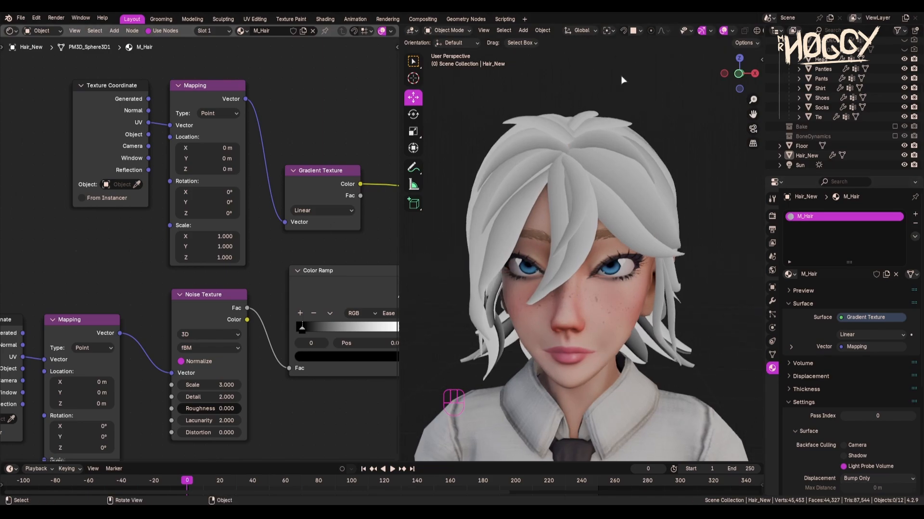
middle_click_drag(517, 212, 544, 224)
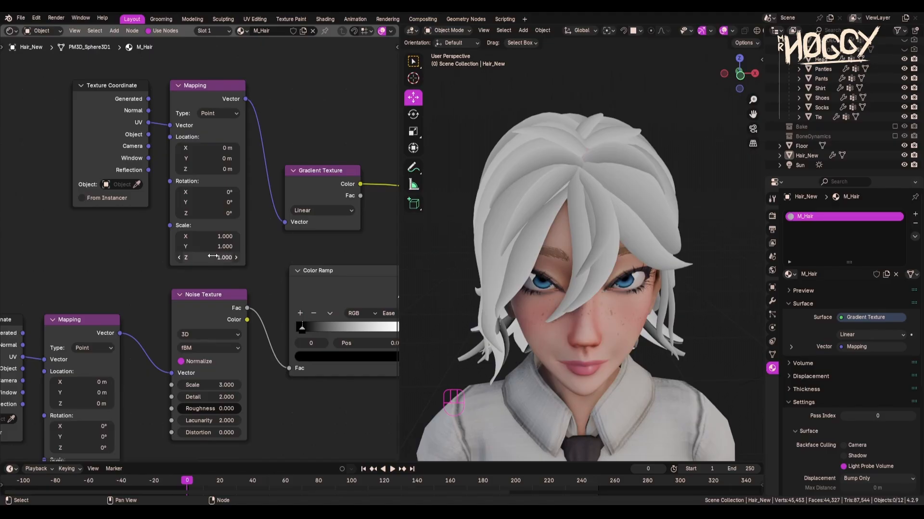
Set the gradient Mapping node's rotation to 90° on X, 90° on Y and 0° on Z.
middle_click_drag(212, 256, 205, 247)
left_click(205, 182)
type("90")
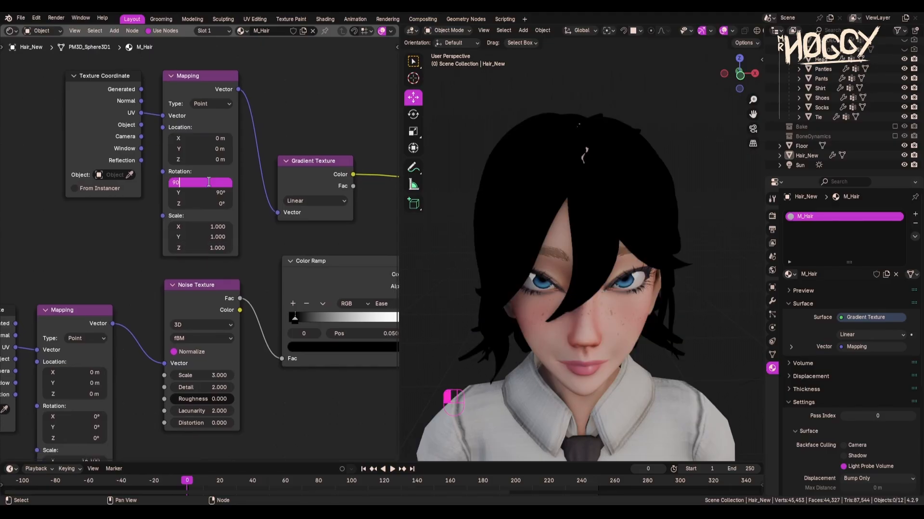
key("Return")
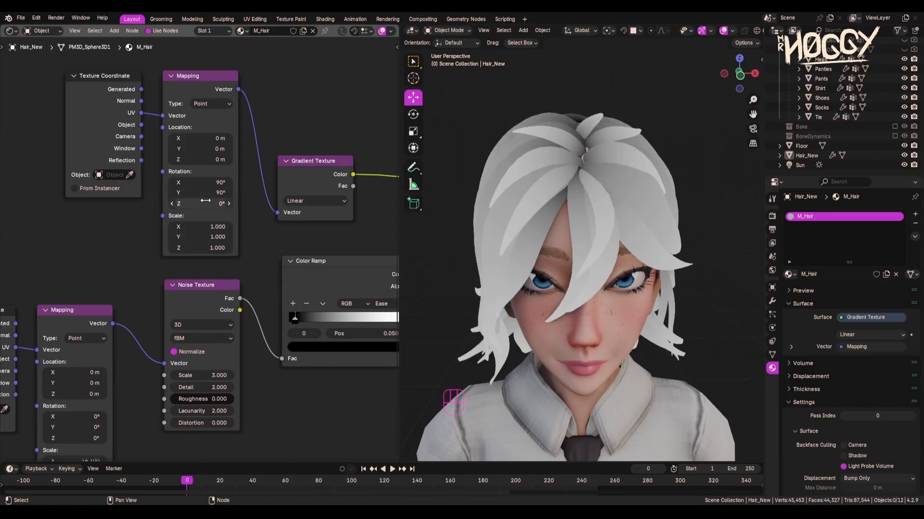
key("Return")
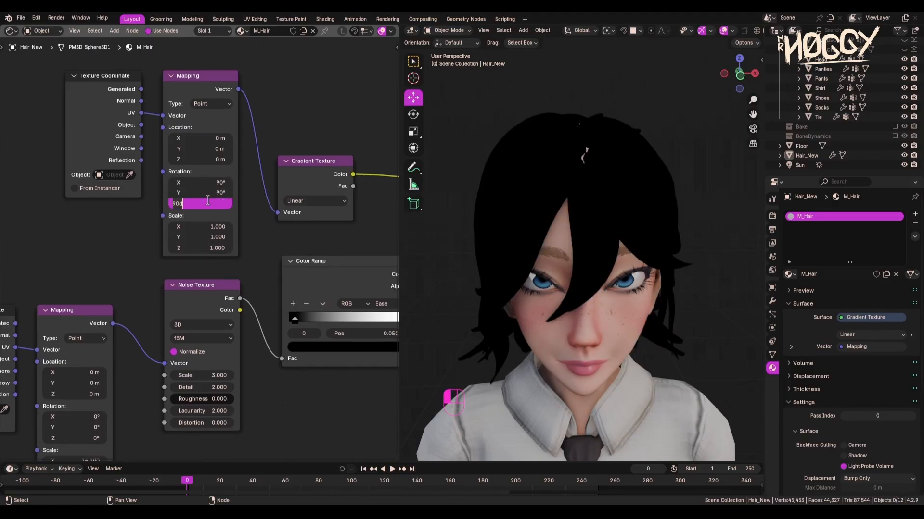
left_click(207, 203)
type("0")
key("Return")
middle_click_drag(575, 291, 471, 318)
Spread the gradient's Texture Coordinate and Mapping nodes apart, away from the Gradient Texture.
middle_click_drag(214, 228, 228, 245)
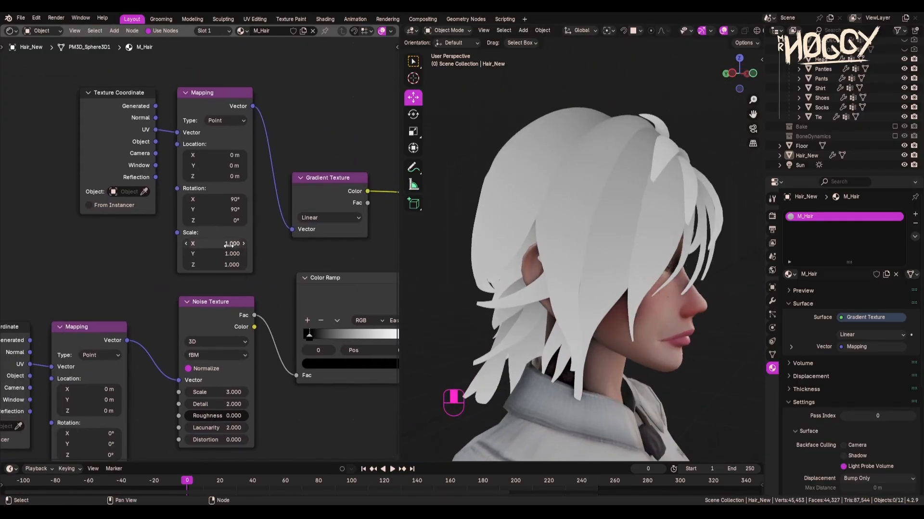
left_click_drag(117, 107, 47, 134)
left_click(207, 123)
Select the Hair_New object and open it in the UV Editing workspace, with the head and the UV layout framed.
middle_click_drag(647, 190, 548, 297)
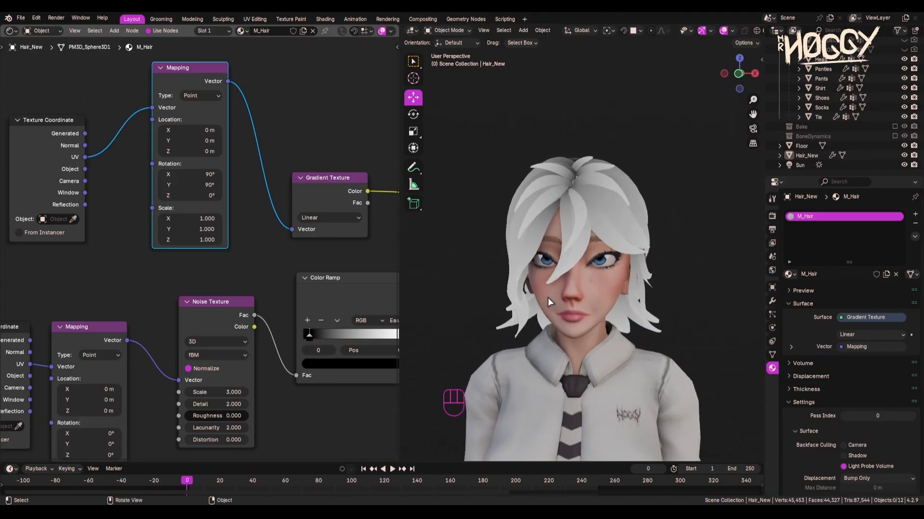
left_click(634, 213)
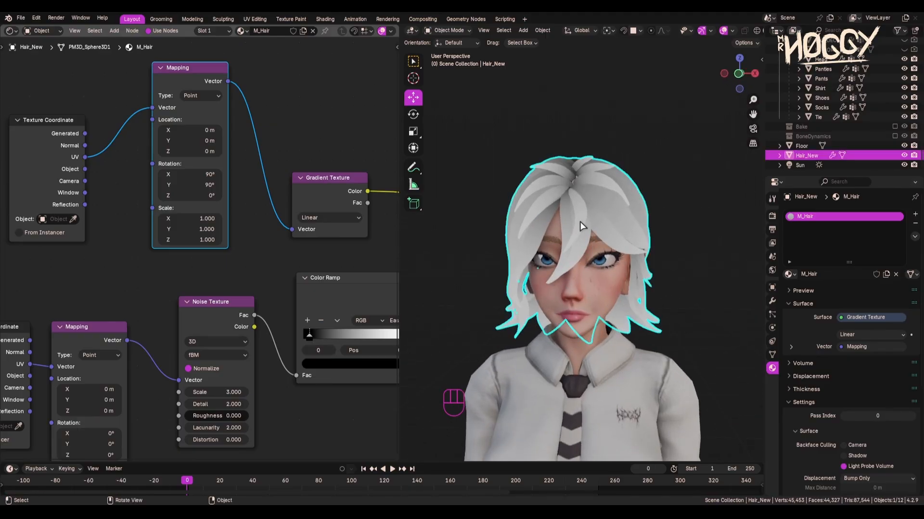
left_click(254, 19)
scroll(562, 296, "up", 2)
middle_click_drag(562, 297, 608, 343)
middle_click_drag(296, 373, 341, 263)
middle_click_drag(613, 255, 513, 251)
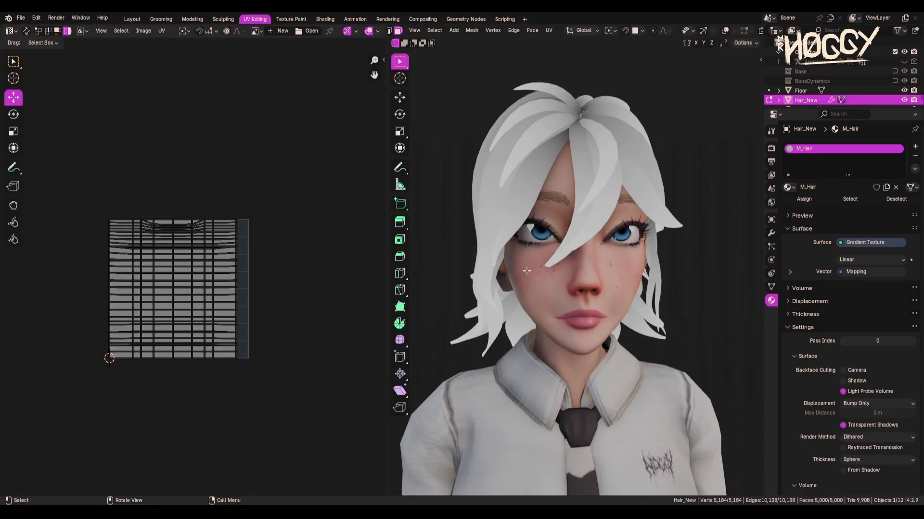
scroll(185, 371, "up", 2)
middle_click_drag(185, 371, 223, 343)
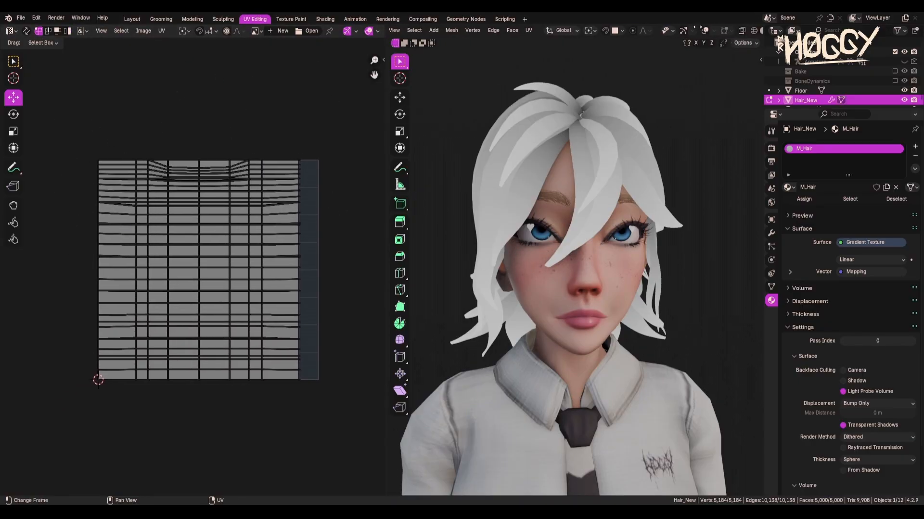
Turn on proportional editing for the UVs and move the front strands' lower UV row upward along Y.
left_click(702, 31)
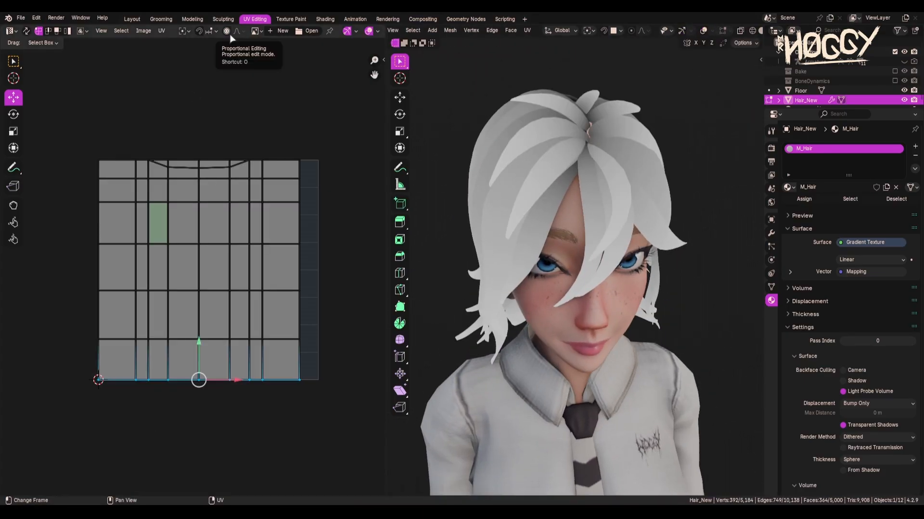
left_click(227, 30)
key("g")
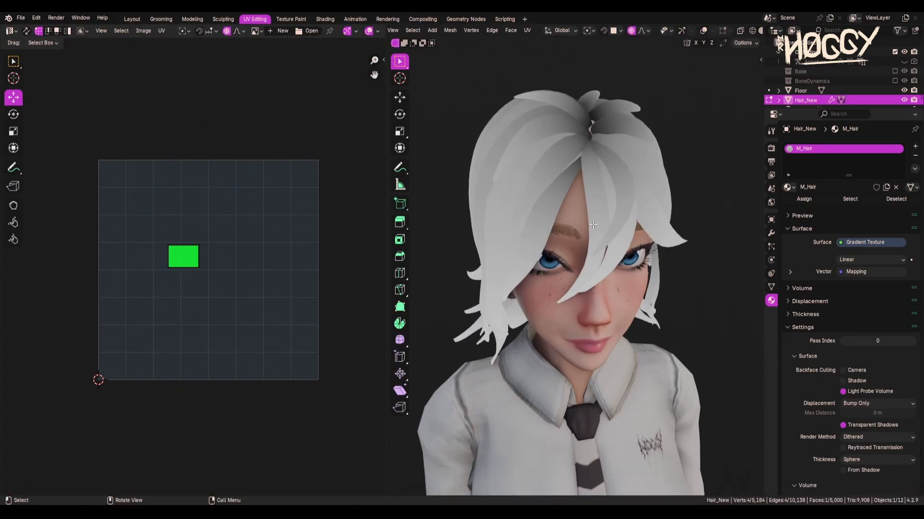
key("g")
key("g")
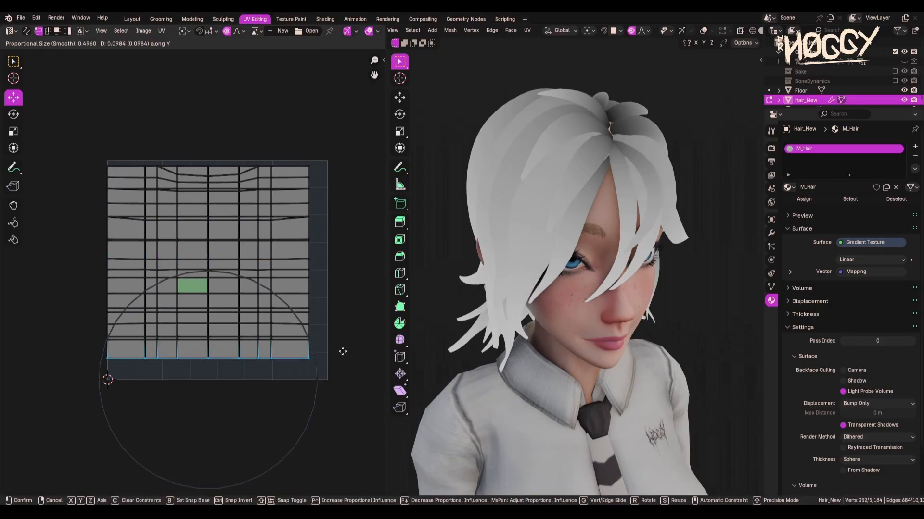
Shift the end rows of the side and crown strands' UVs vertically with proportional editing to vary their gradient.
key("g")
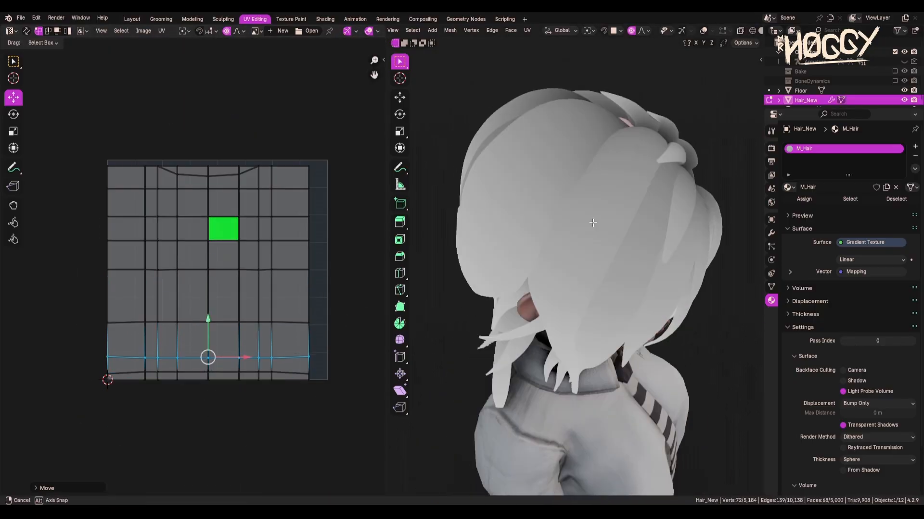
key("g")
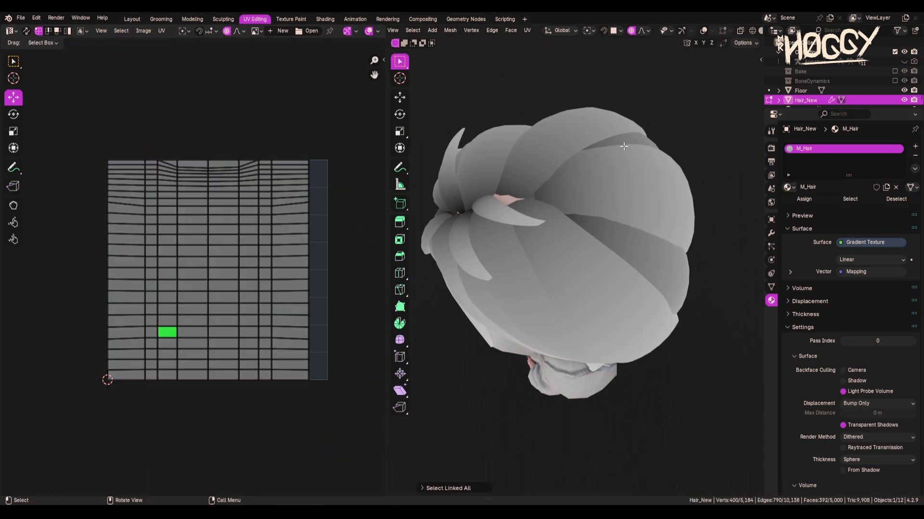
key("g")
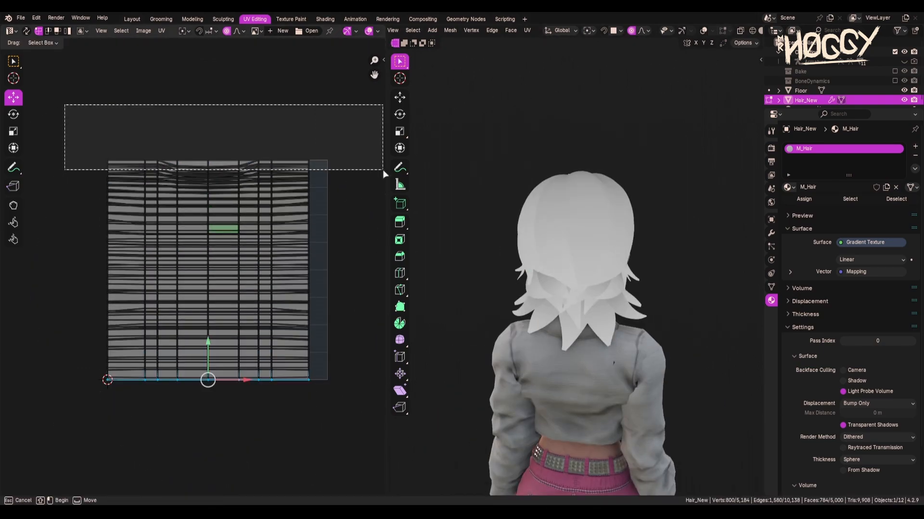
key("g")
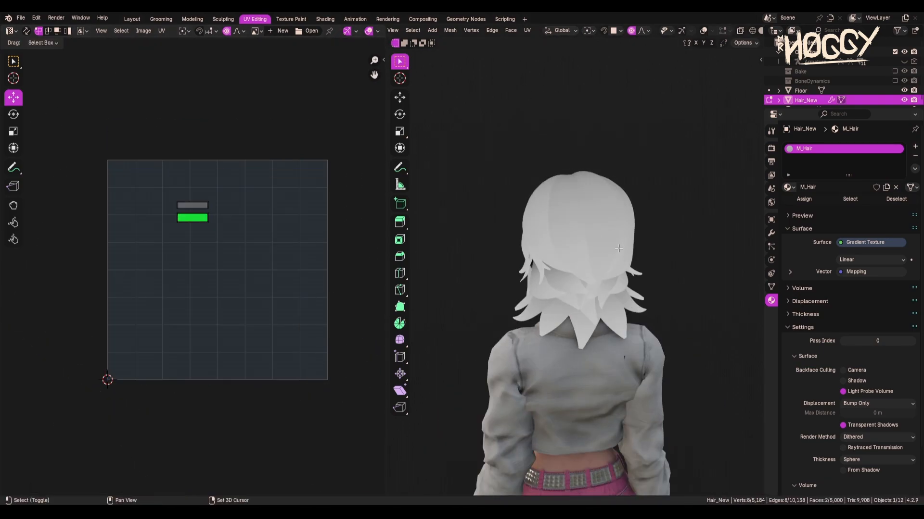
Move the end rows of the back and nape strands' UVs along Y with proportional editing to vary their gradient.
key("ctrl+l")
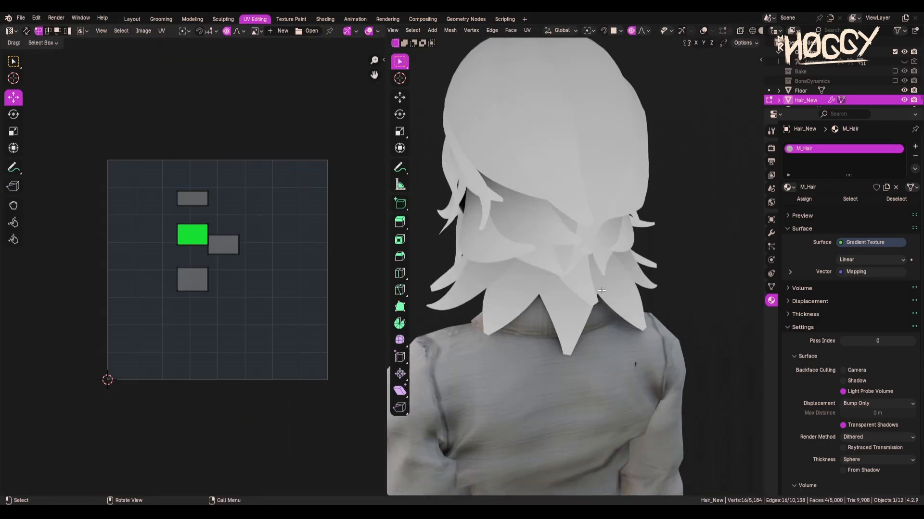
key("g")
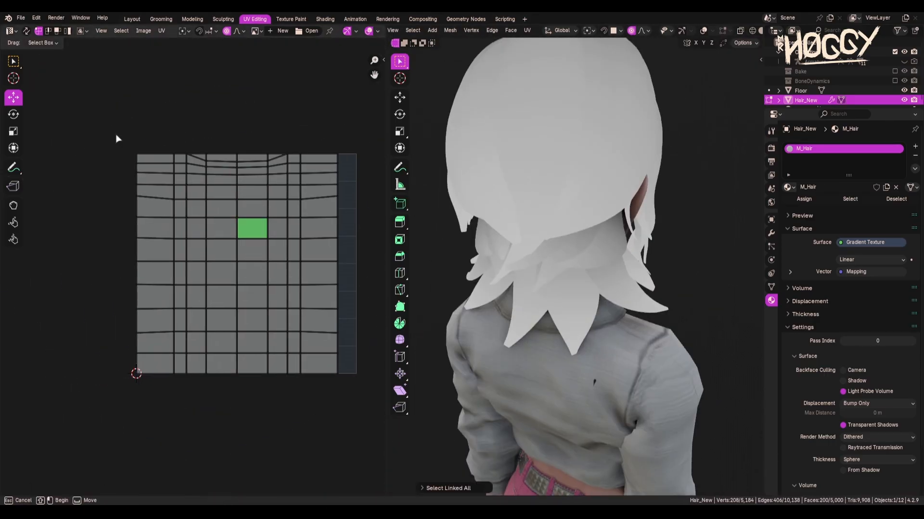
key("g")
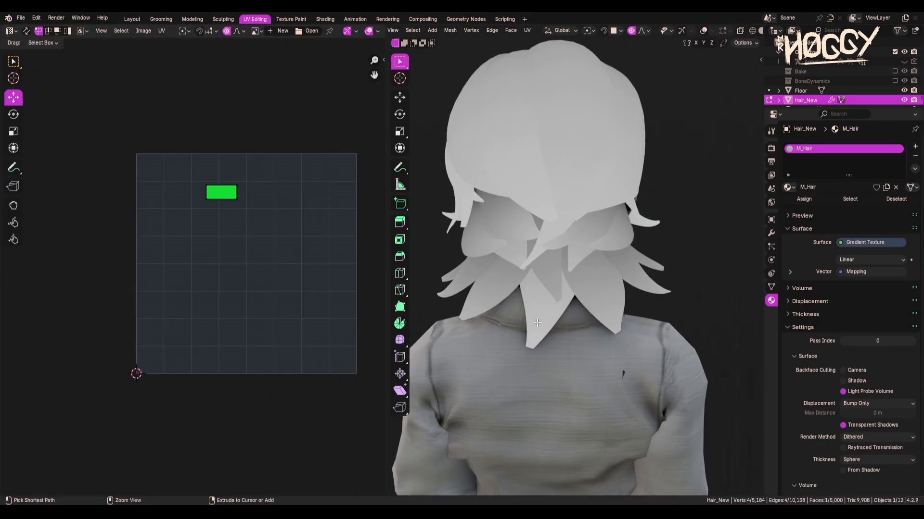
key("g")
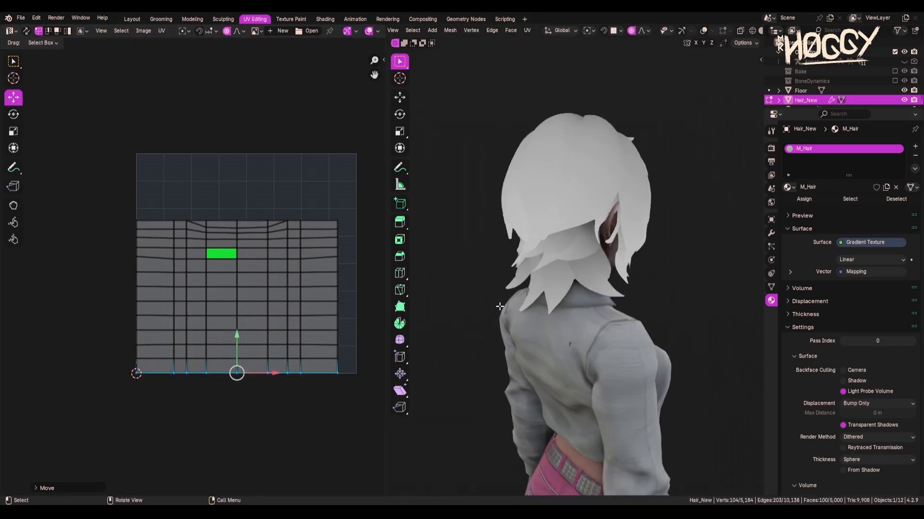
key("g")
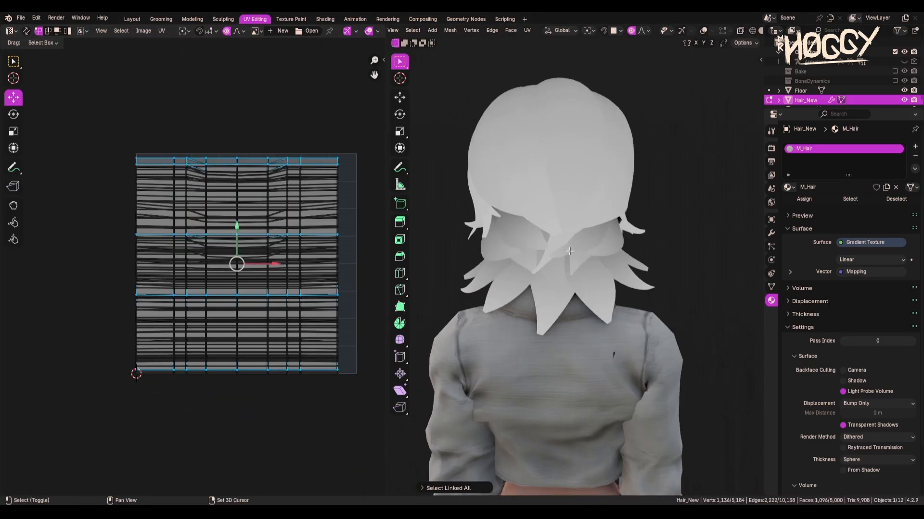
key("g")
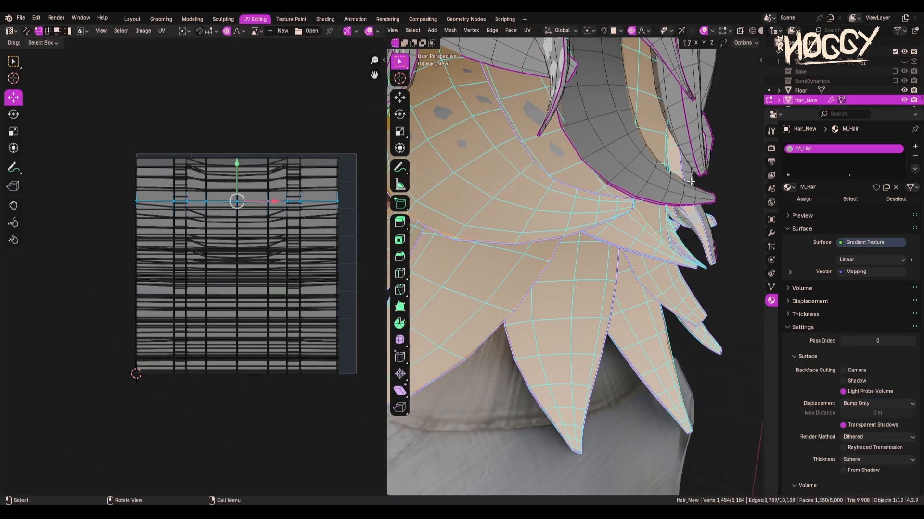
key("g")
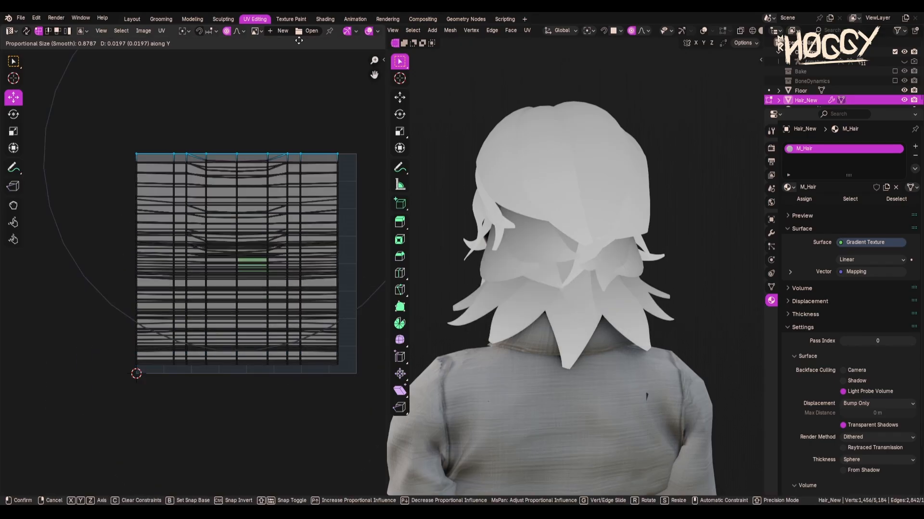
left_click(229, 367)
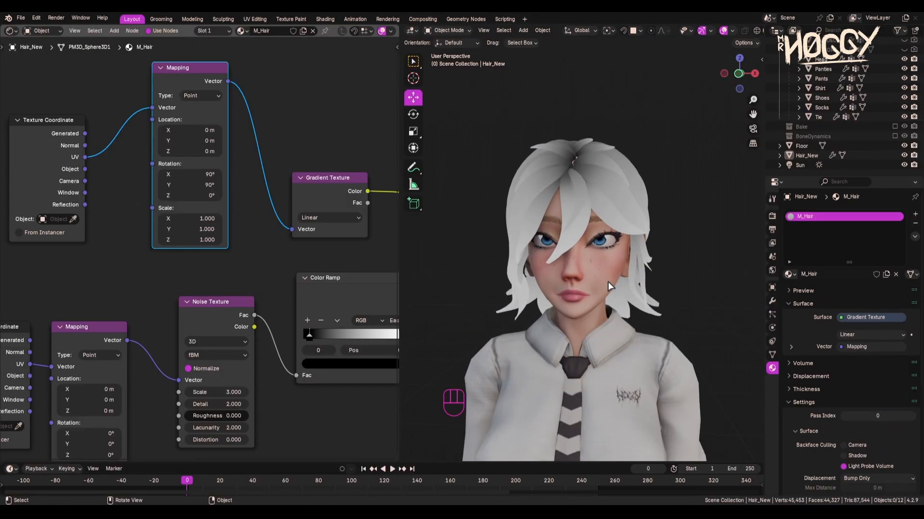
Add a Mix Color node to the M_Hair material, placed after the Gradient Texture.
middle_click_drag(609, 286, 631, 284)
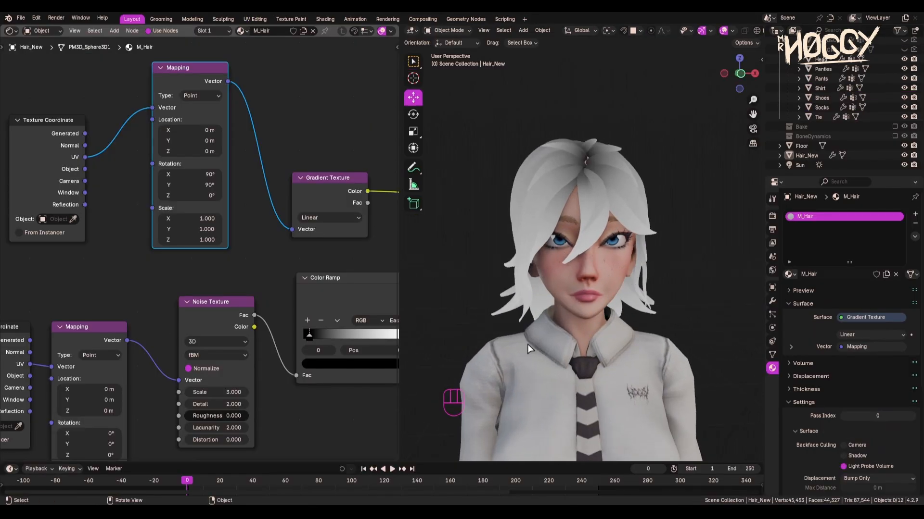
middle_click_drag(395, 197, 135, 188)
left_click(202, 131)
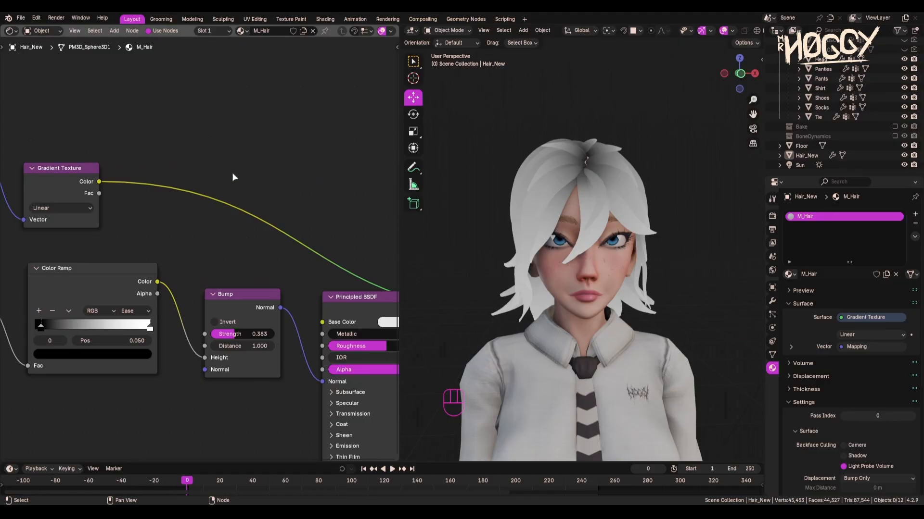
middle_click_drag(700, 244, 613, 251)
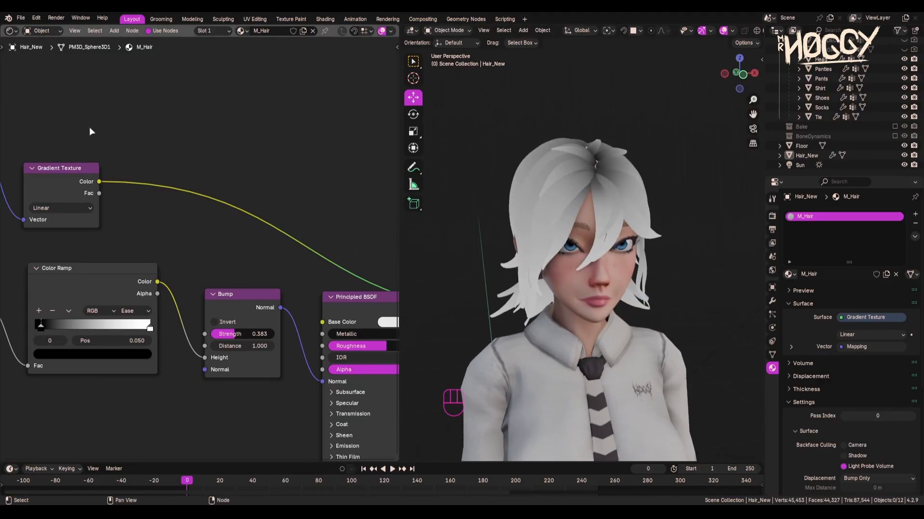
key("shift+a")
type("mi")
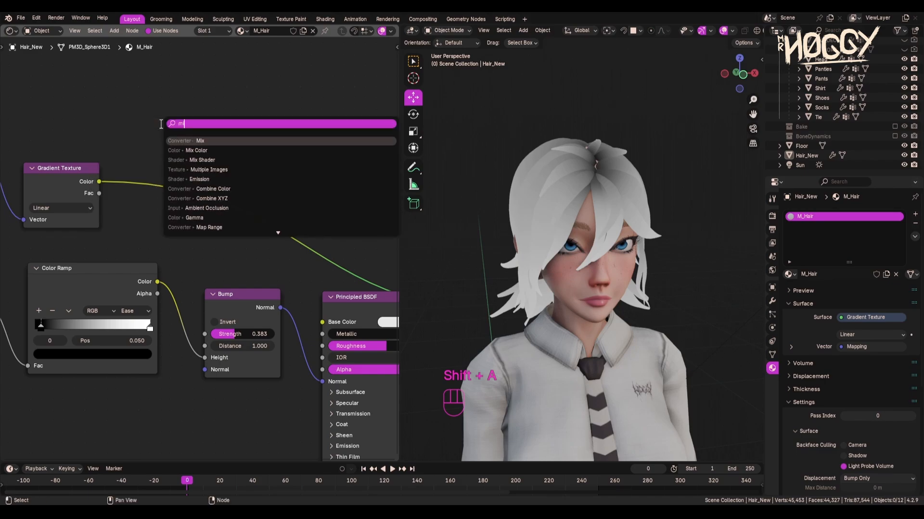
key("Return")
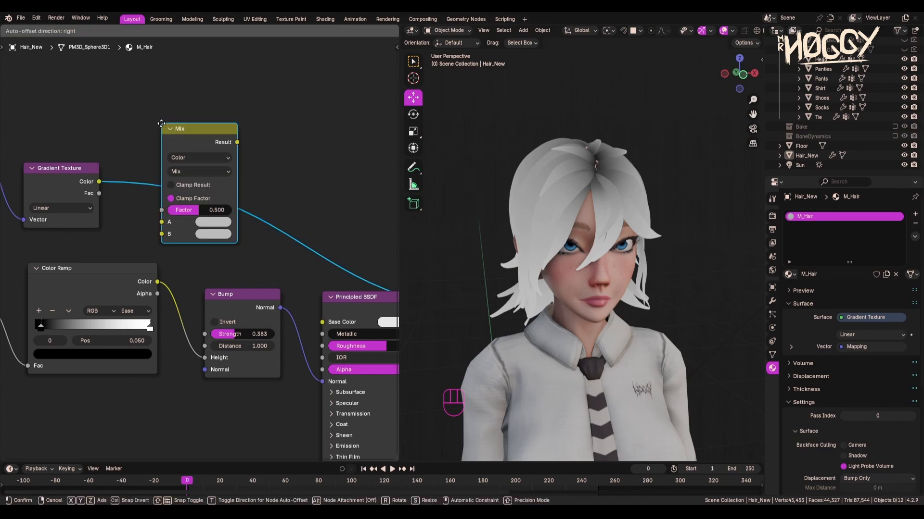
left_click(290, 65)
Connect the Gradient Texture's Color to the Mix node's Factor and preview the Mix Result on the hair.
left_click_drag(98, 182, 144, 149)
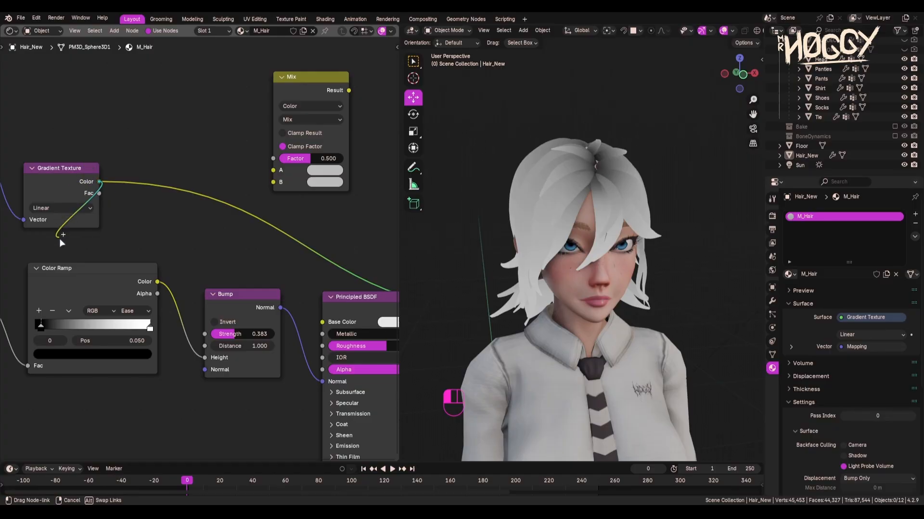
left_click_drag(277, 164, 276, 163)
left_click_drag(327, 81, 231, 122)
left_click(265, 91, "ctrl+shift")
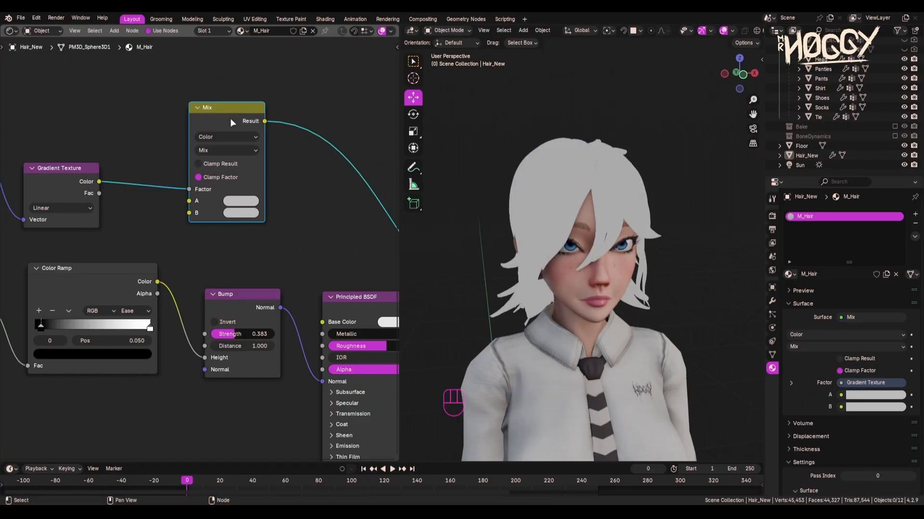
Test the gradient with a saturated red for the Mix node's A color and blue for B, viewing the hair from several sides.
left_click(239, 201)
left_click_drag(275, 76, 273, 125)
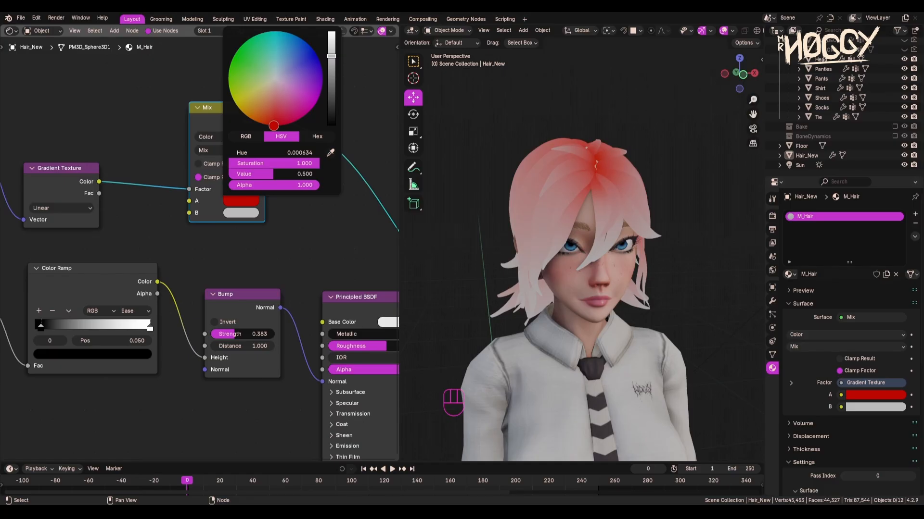
middle_click_drag(588, 215, 613, 114)
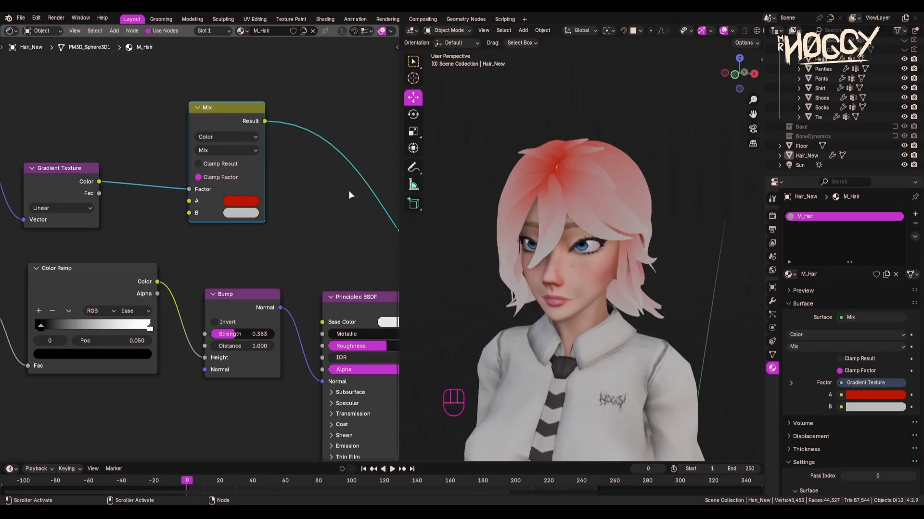
left_click(245, 214)
left_click_drag(274, 96, 255, 82)
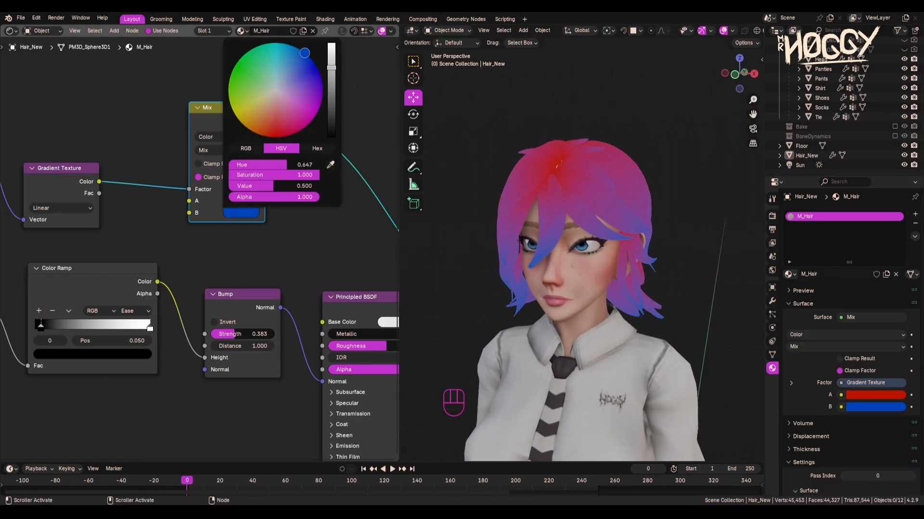
middle_click_drag(601, 207, 717, 218)
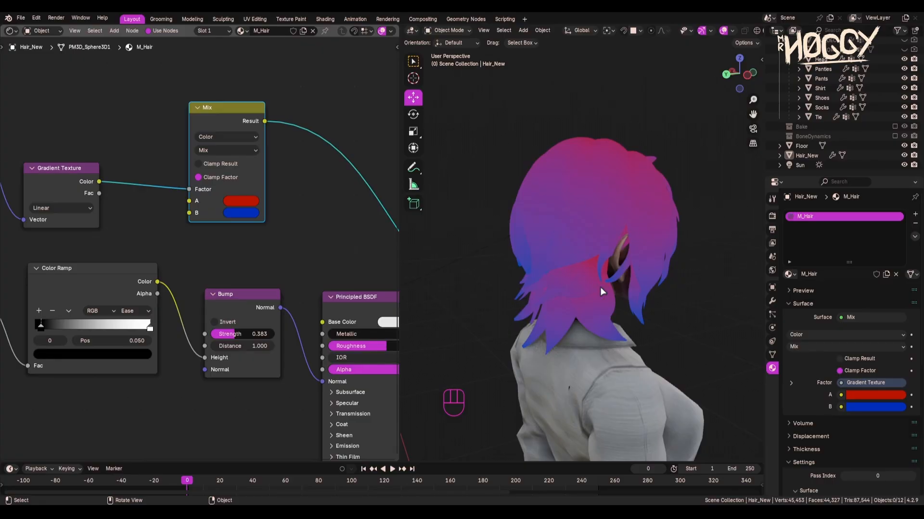
middle_click_drag(599, 287, 707, 288)
Set the Mix node's A color to a very dark purple with value 0.013 and B to a very dark brown.
left_click(240, 201)
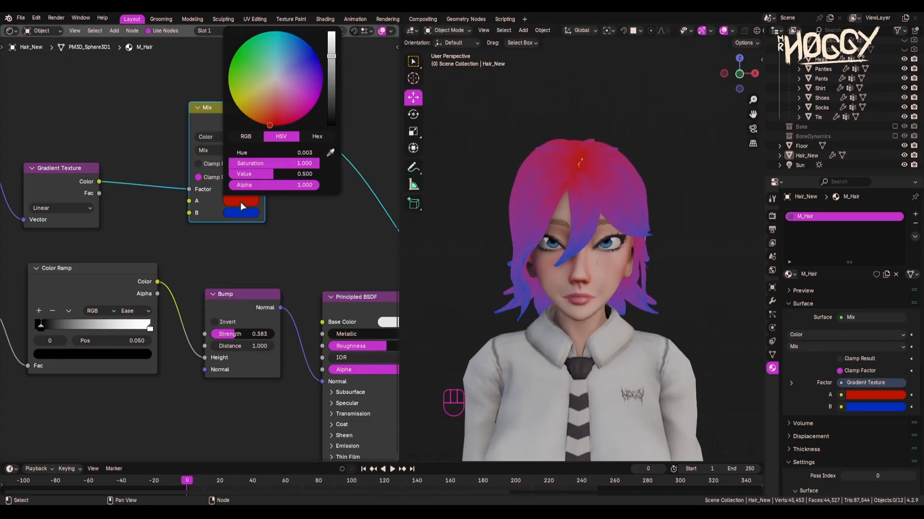
left_click(332, 104)
mouse_move(292, 92)
left_mouse_down()
mouse_move(284, 81)
mouse_move(276, 102)
left_mouse_up()
left_click(240, 212)
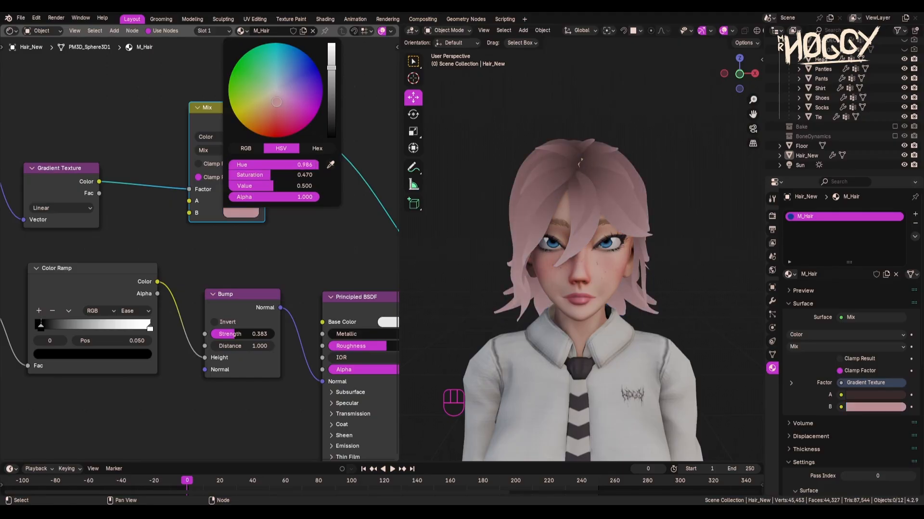
left_click(332, 122)
left_click(282, 93)
left_click(240, 201)
left_click(331, 115)
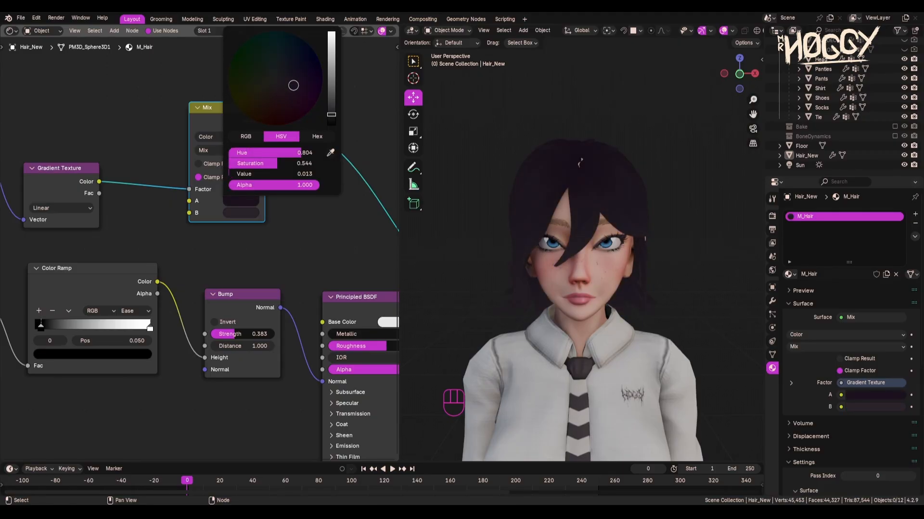
left_click(240, 213)
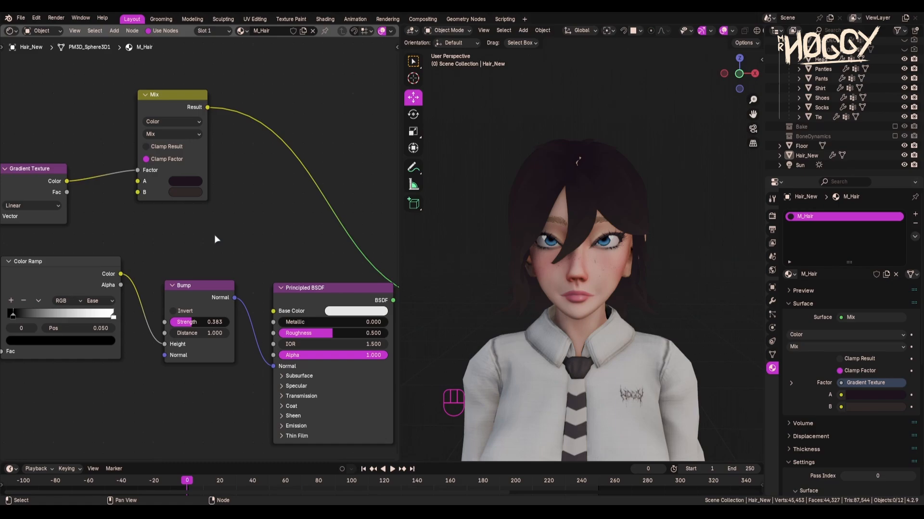
Add a second Mix Color node fed by the first Mix's Result in its A input, and preview its output.
key("shift+a")
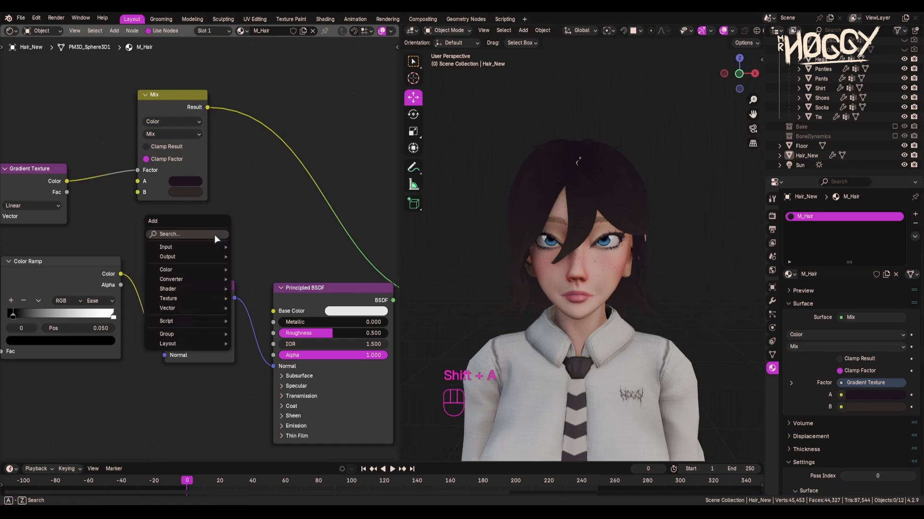
type("mi")
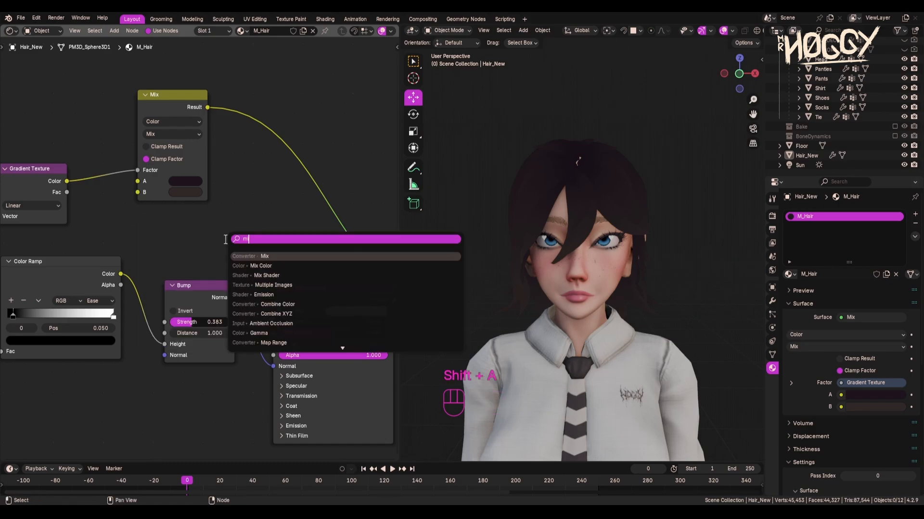
left_click(285, 265)
left_click(216, 165)
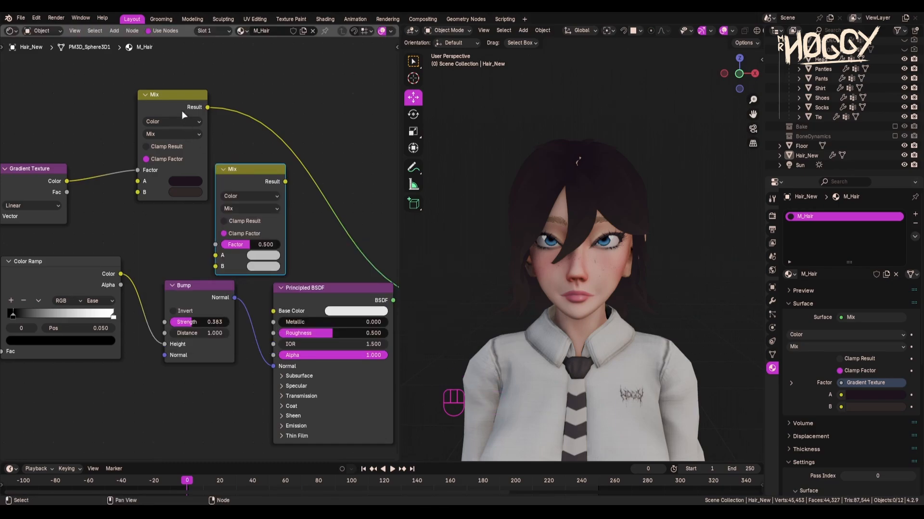
left_click_drag(183, 111, 222, 174)
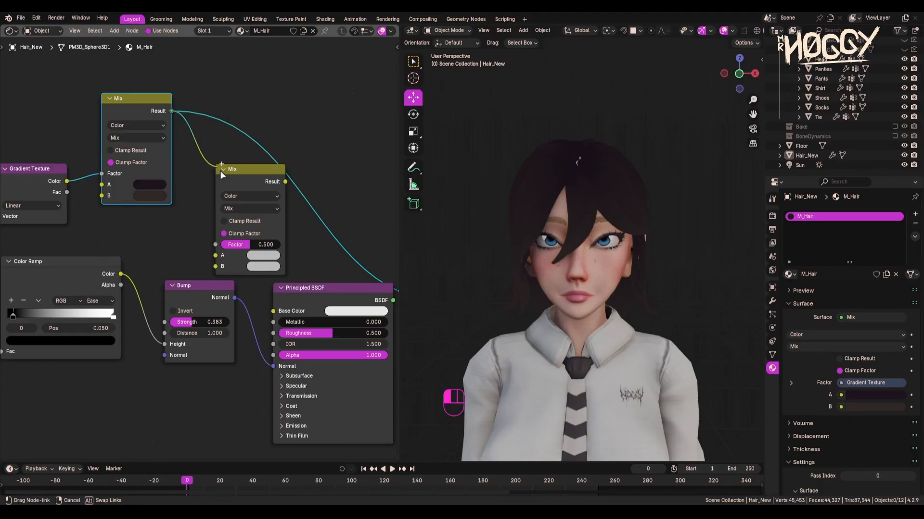
left_click_drag(223, 258, 221, 256)
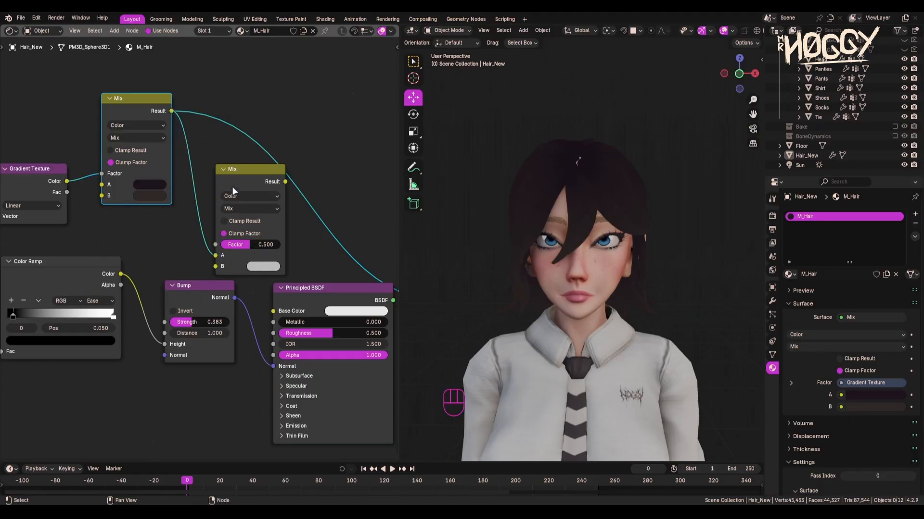
left_click_drag(244, 181, 234, 166)
left_click_drag(234, 165, 306, 129)
middle_click_drag(185, 222, 227, 231)
scroll(227, 231, "up", 1)
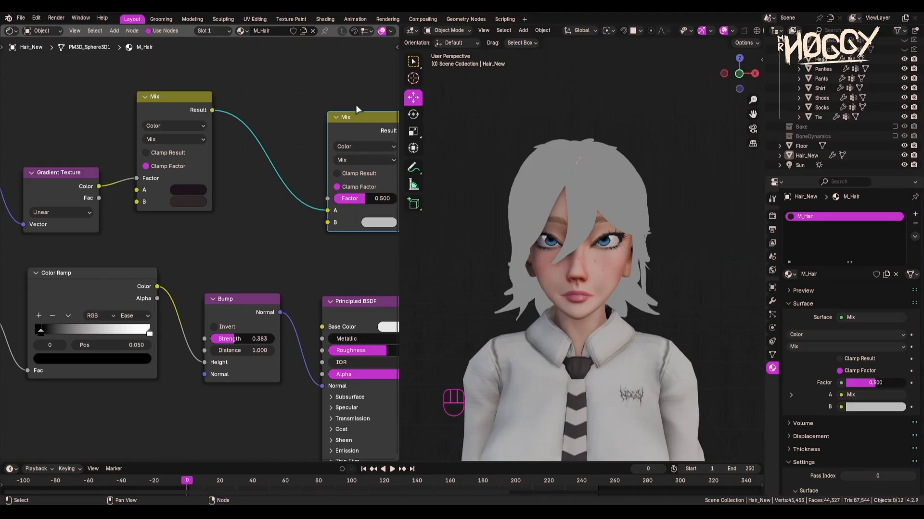
Connect the noise Color Ramp's Color to the second Mix node's Factor and inspect the strands on the hair.
left_click_drag(357, 116, 330, 115)
left_click_drag(103, 286, 99, 310)
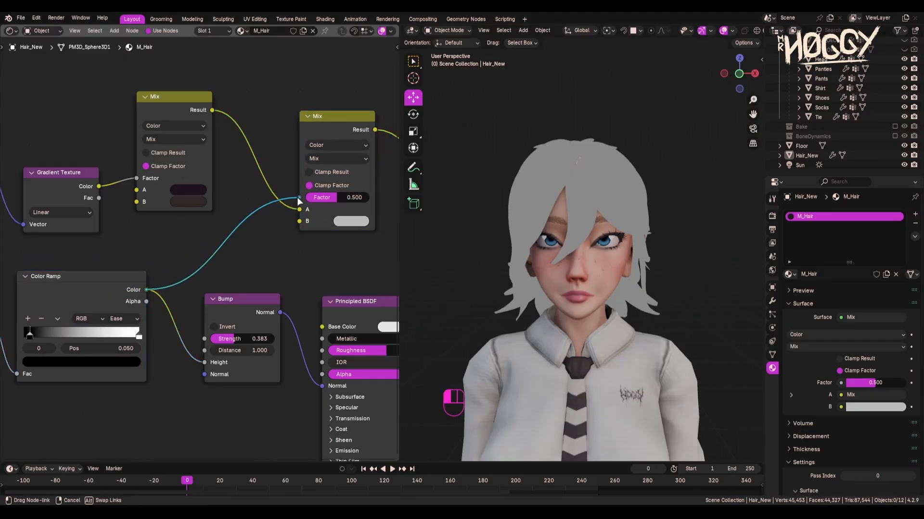
left_click_drag(299, 200, 299, 198)
middle_click_drag(598, 222, 527, 102)
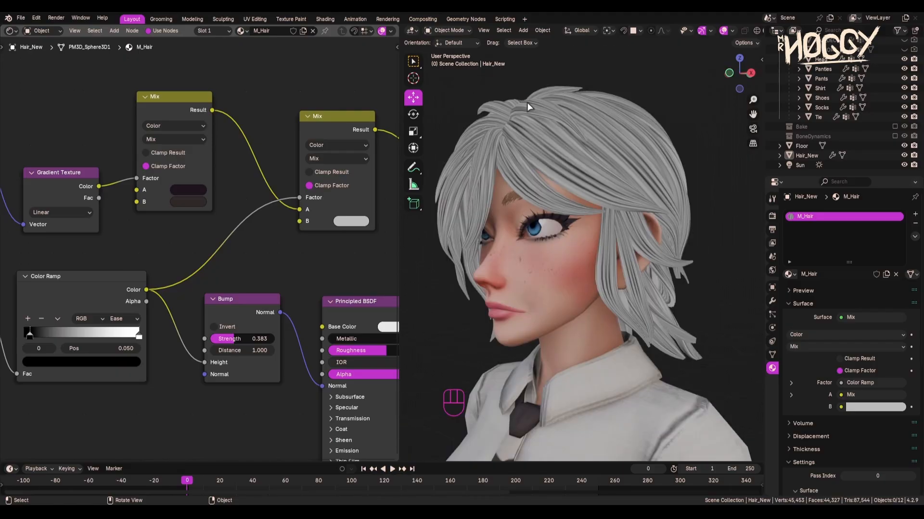
middle_click_drag(586, 207, 598, 227)
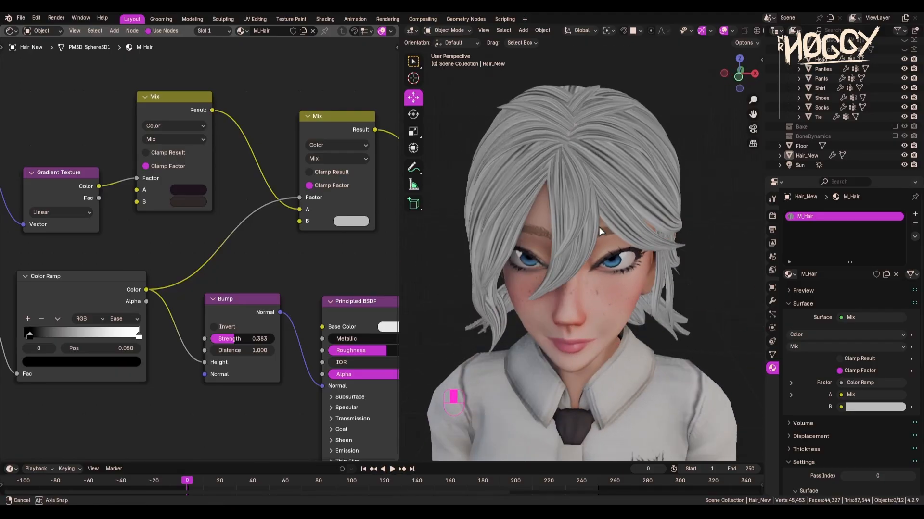
Set the second Mix node's blending mode to Darken and its B color to a near-black grey with value 0.015.
middle_click_drag(350, 253, 257, 255)
left_click(226, 161)
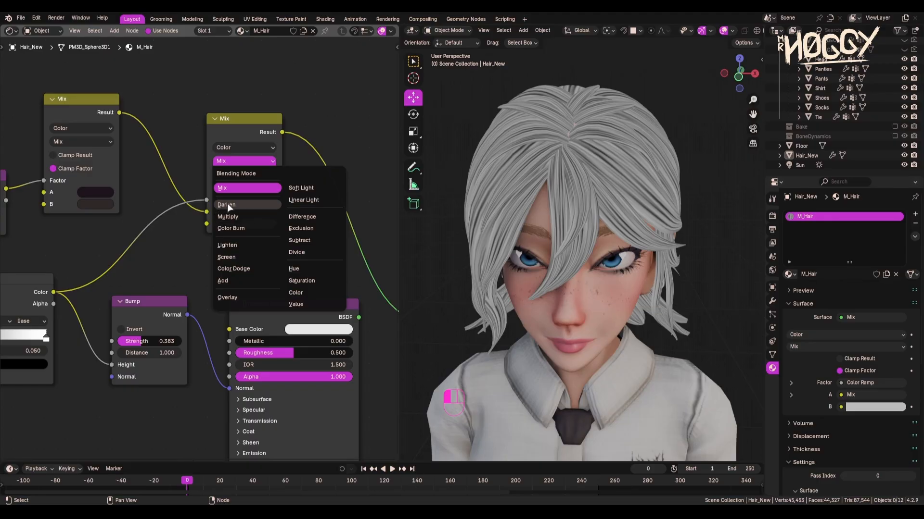
left_click(249, 206)
left_click(258, 223)
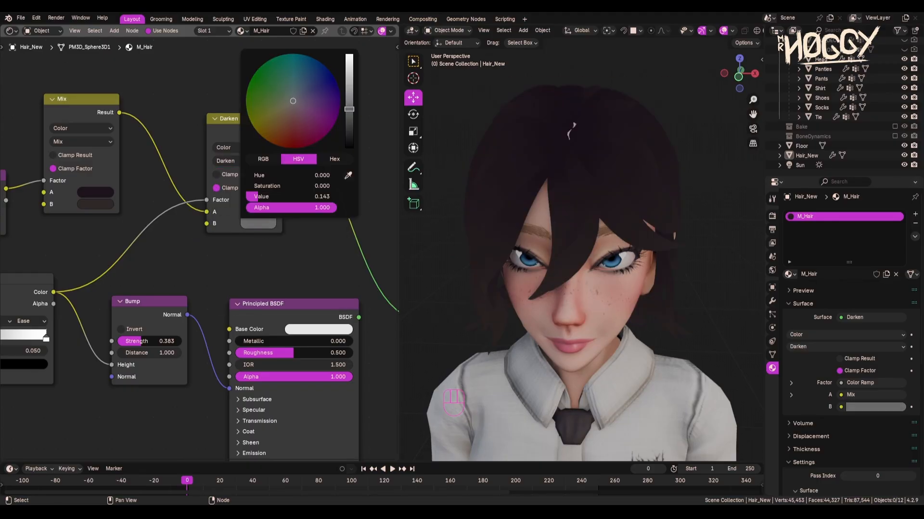
left_click_drag(349, 57, 349, 144)
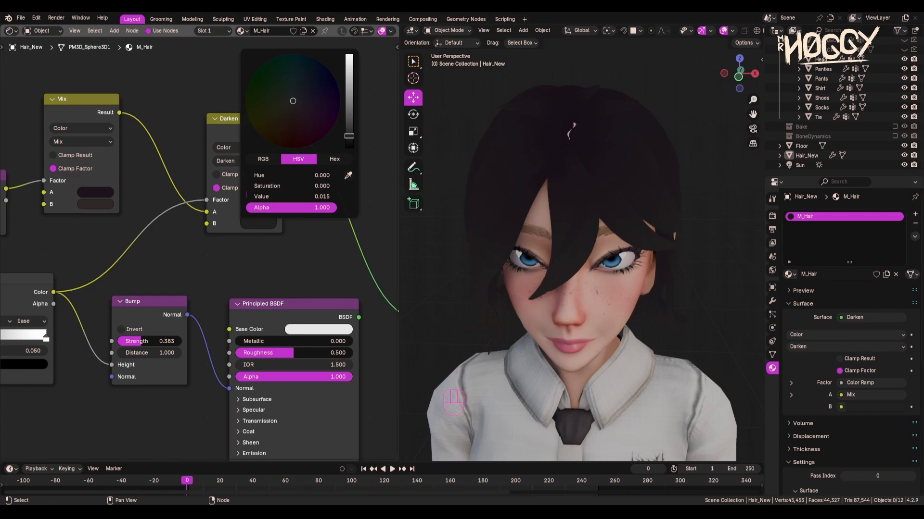
Tint the Darken node's B color to a bluish near-black with hue 0.684, saturation 0.288 and value 0.013.
left_click_drag(293, 101, 303, 105)
middle_click_drag(457, 289, 568, 274)
left_click(258, 223)
left_click_drag(350, 133, 350, 139)
scroll(522, 299, "down", 4)
middle_click_drag(424, 299, 642, 262)
scroll(642, 262, "up", 4)
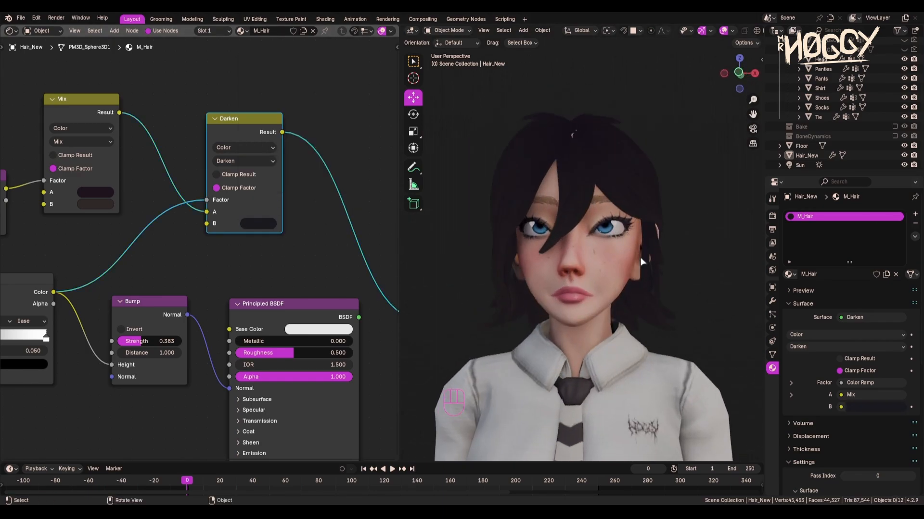
middle_click_drag(680, 324, 689, 334)
Connect the Darken node's Result to the Principled BSDF's Base Color and output the BSDF to the material surface.
scroll(279, 270, "down", 3)
middle_click_drag(279, 270, 194, 225)
left_click_drag(345, 240, 416, 196)
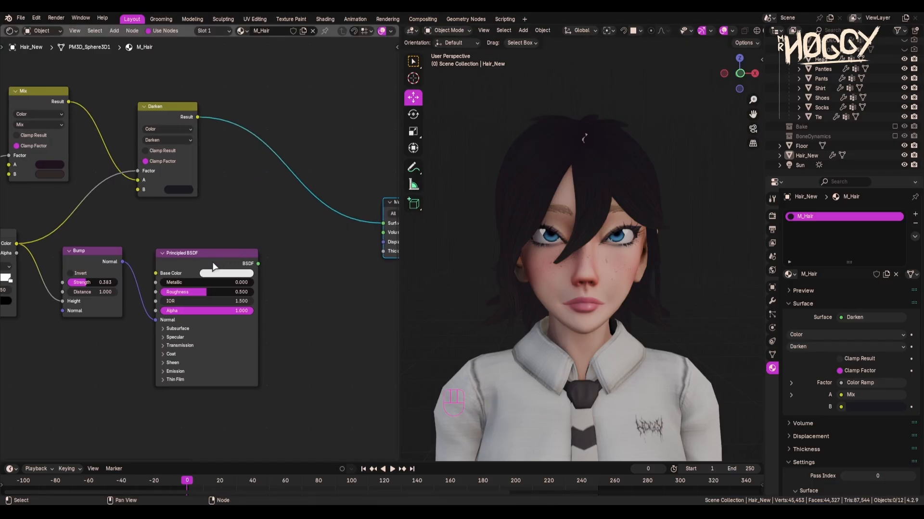
left_click_drag(215, 268, 314, 258)
left_click_drag(160, 107, 156, 104)
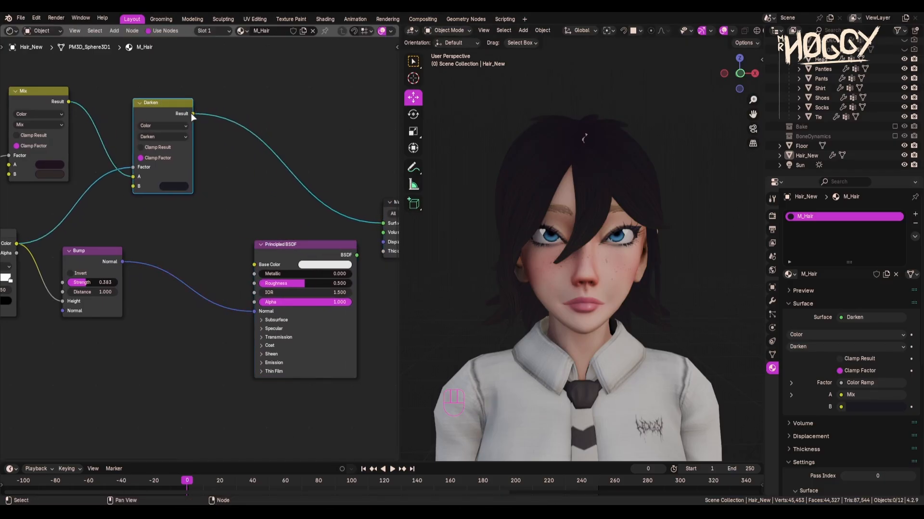
left_click_drag(224, 254, 254, 264)
left_click_drag(309, 245, 315, 198)
left_click(304, 247, "ctrl+shift")
scroll(664, 311, "down", 5)
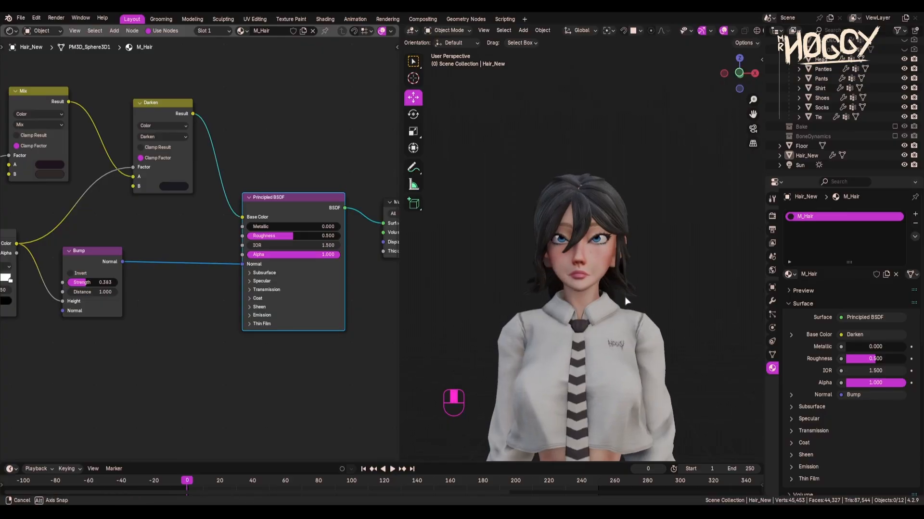
Lower the hair's Principled BSDF Roughness to 0.309.
scroll(665, 309, "up", 4)
mouse_move(665, 310)
middle_mouse_down()
mouse_move(570, 291)
mouse_move(659, 308)
middle_mouse_up()
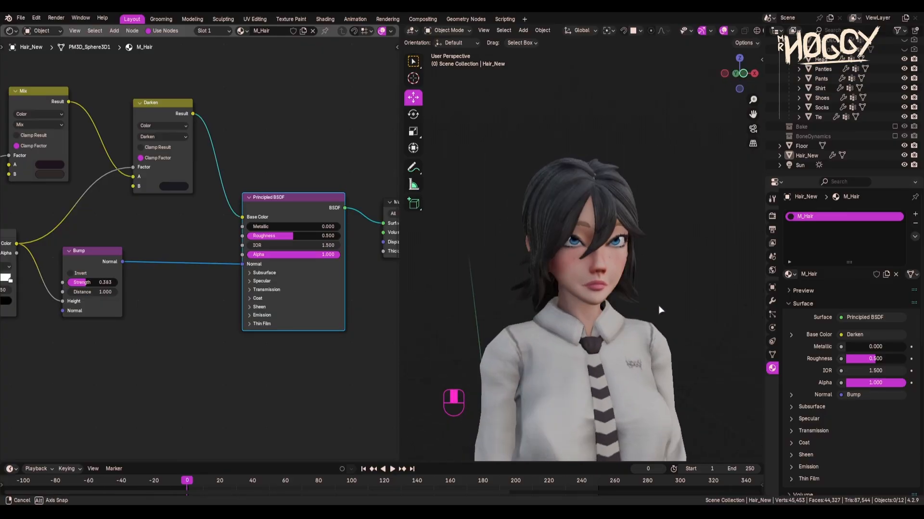
scroll(659, 307, "up", 4)
scroll(659, 308, "down", 5)
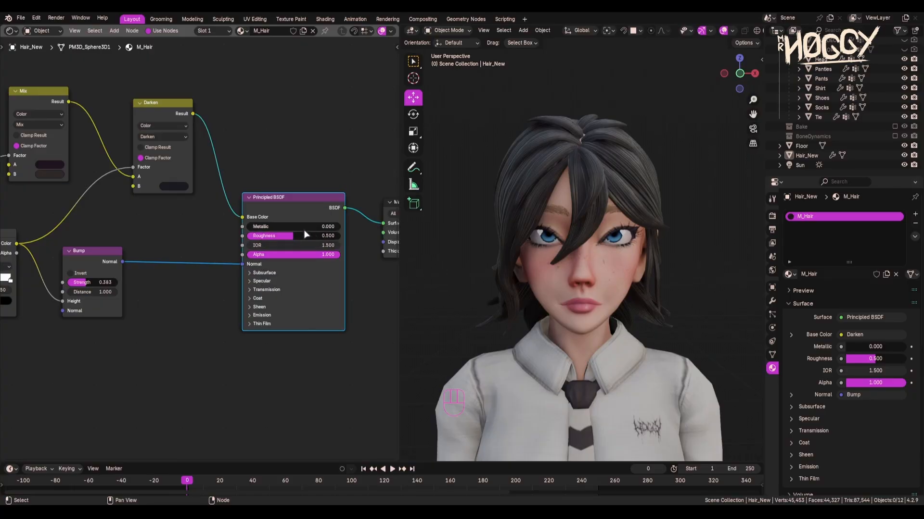
middle_click_drag(481, 271, 576, 270)
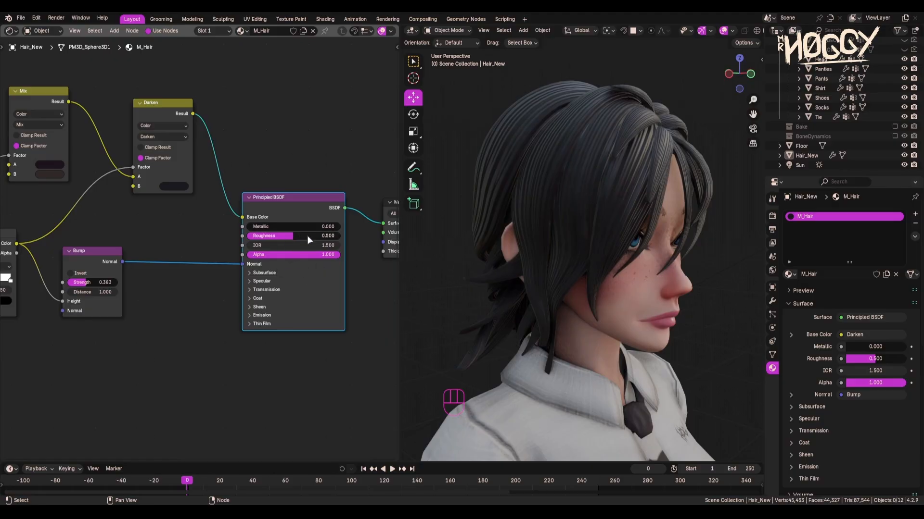
left_click_drag(870, 358, 867, 359)
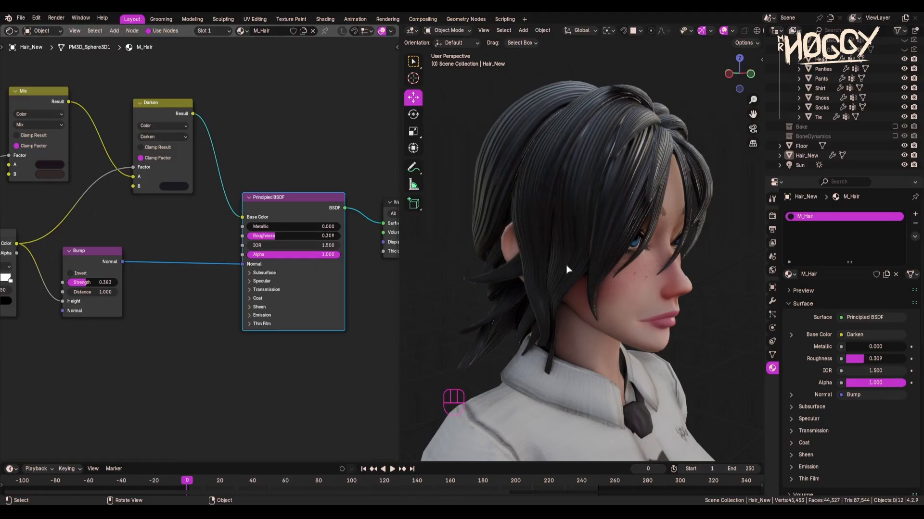
middle_click_drag(568, 270, 544, 270)
Try a Transmission weight of 0.305 on the hair's Principled BSDF.
left_click(318, 290)
left_click_drag(319, 300, 332, 300)
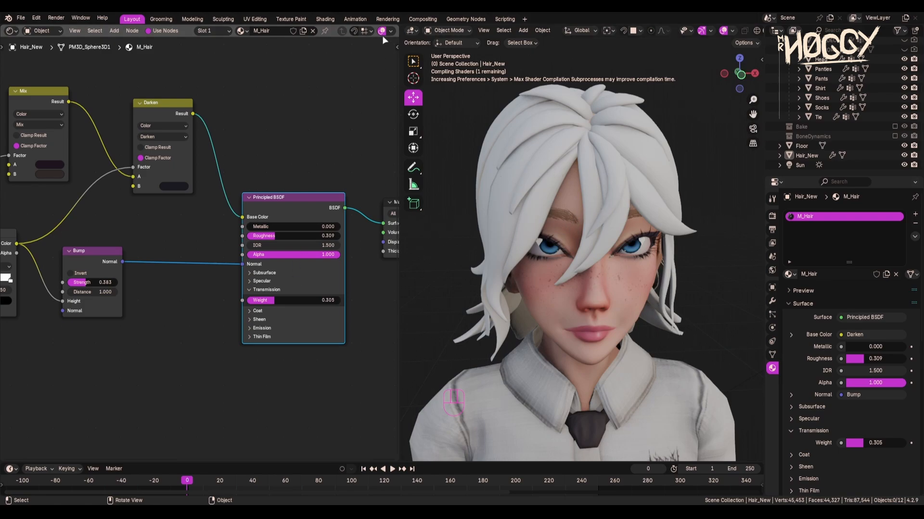
middle_click_drag(565, 345, 568, 204)
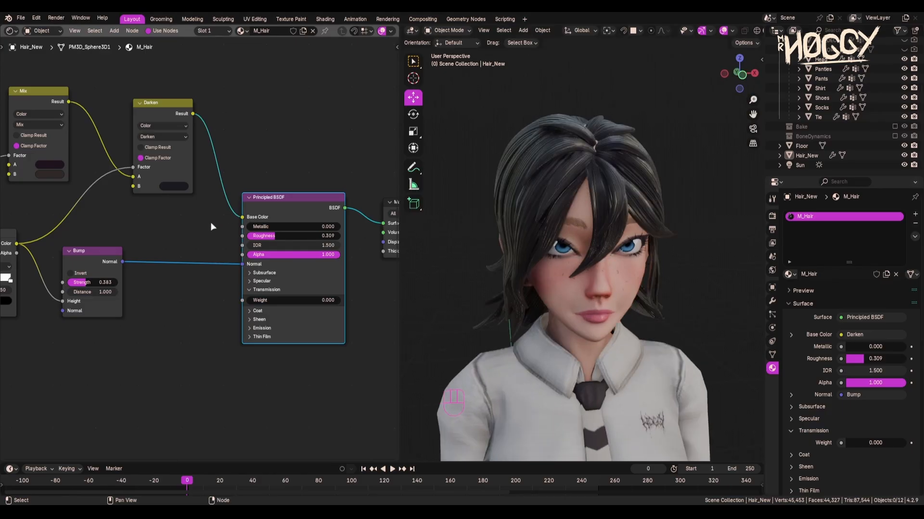
Set the hair's Principled BSDF Roughness to 0.627 and Metallic to 0.282.
mouse_move(279, 240)
left_mouse_down()
mouse_move(340, 236)
mouse_move(306, 235)
left_mouse_up()
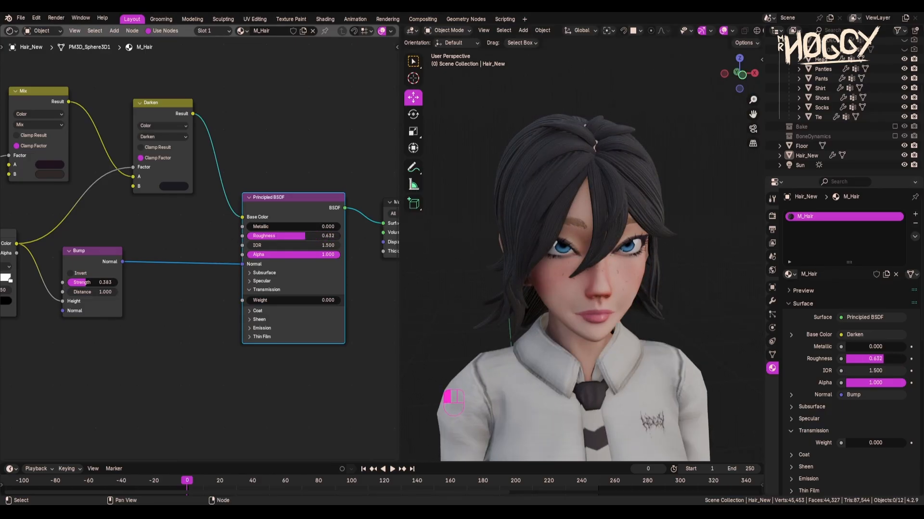
mouse_move(505, 260)
middle_mouse_down()
mouse_move(601, 259)
mouse_move(611, 251)
mouse_move(592, 308)
mouse_move(539, 263)
mouse_move(516, 267)
middle_mouse_up()
middle_click_drag(504, 303, 684, 305)
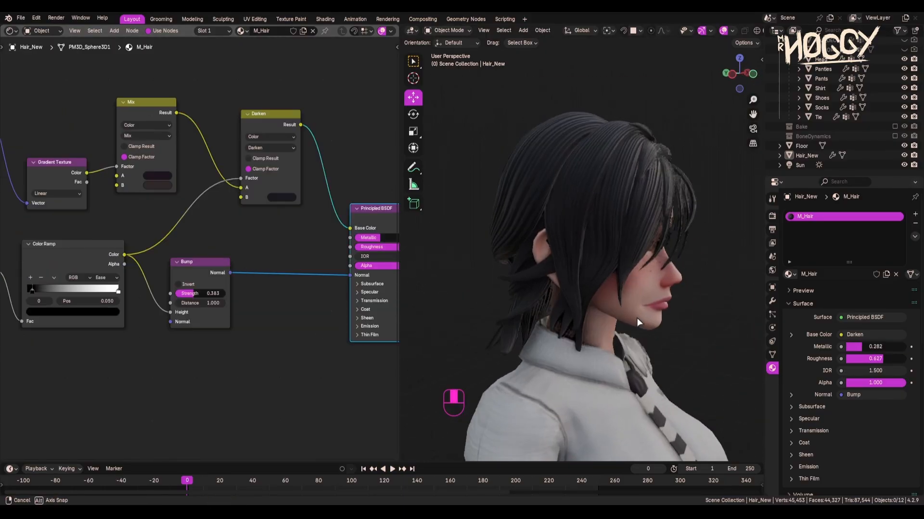
middle_click_drag(553, 337, 454, 315)
middle_click_drag(268, 318, 242, 318)
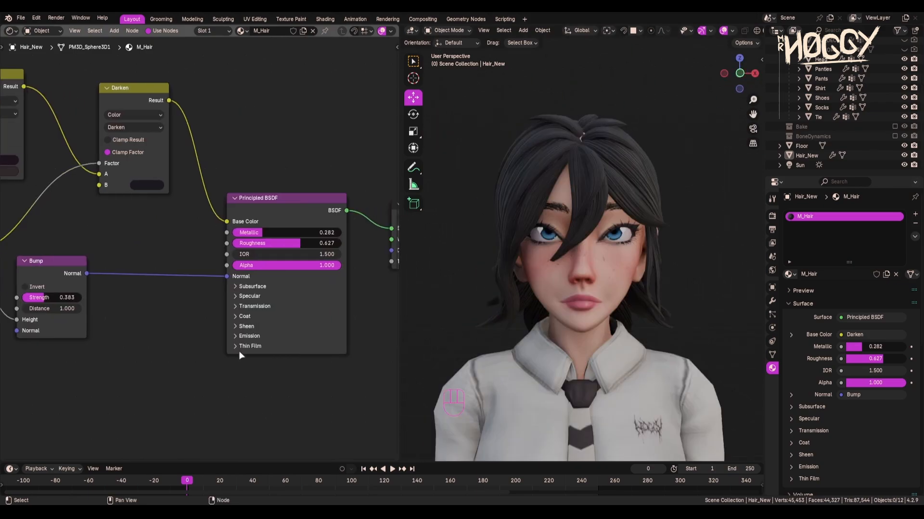
Add sheen to the hair shader with weight 0.127, roughness 0.259 and a pale pink tint.
left_click(246, 327)
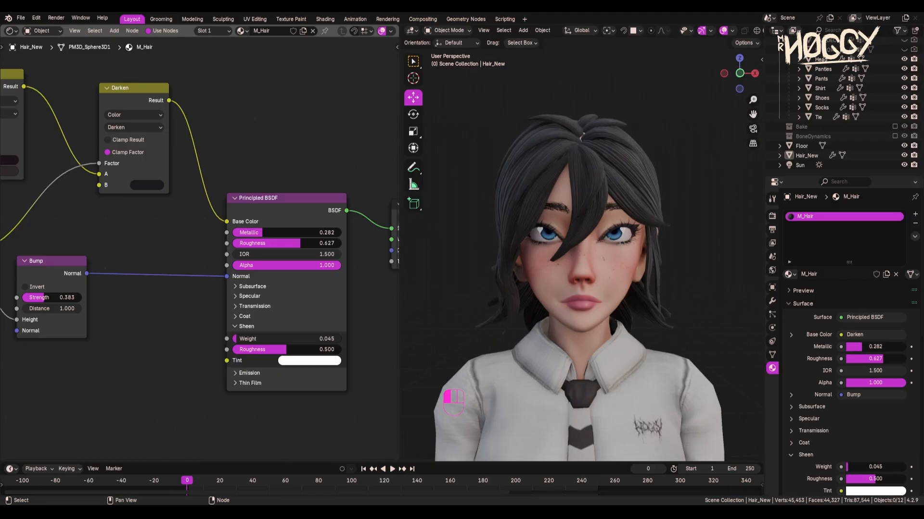
middle_click_drag(506, 329, 546, 329)
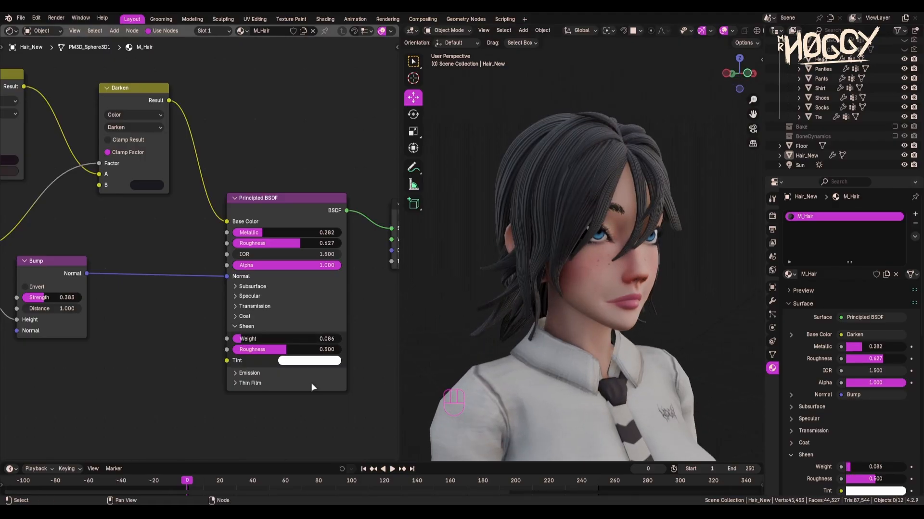
mouse_move(276, 345)
left_mouse_down()
mouse_move(289, 343)
mouse_move(265, 346)
left_mouse_up()
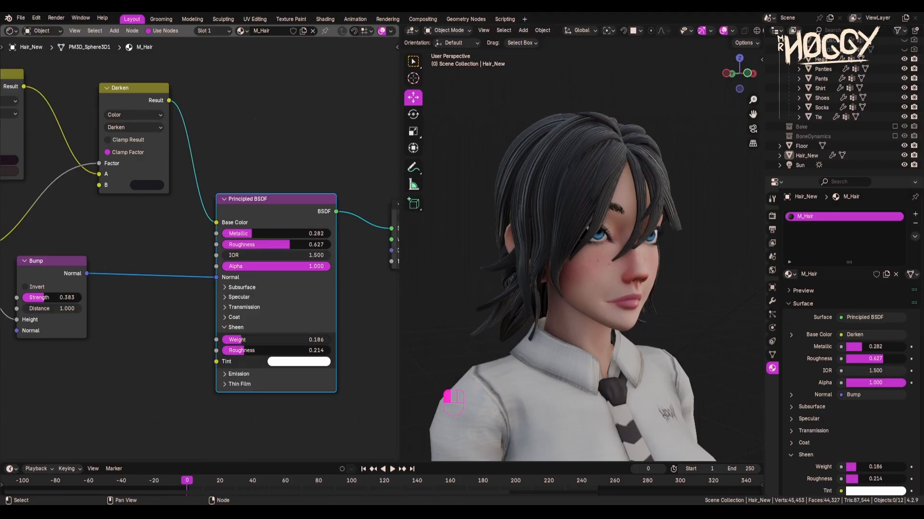
middle_click_drag(529, 315, 509, 315)
left_click(302, 360)
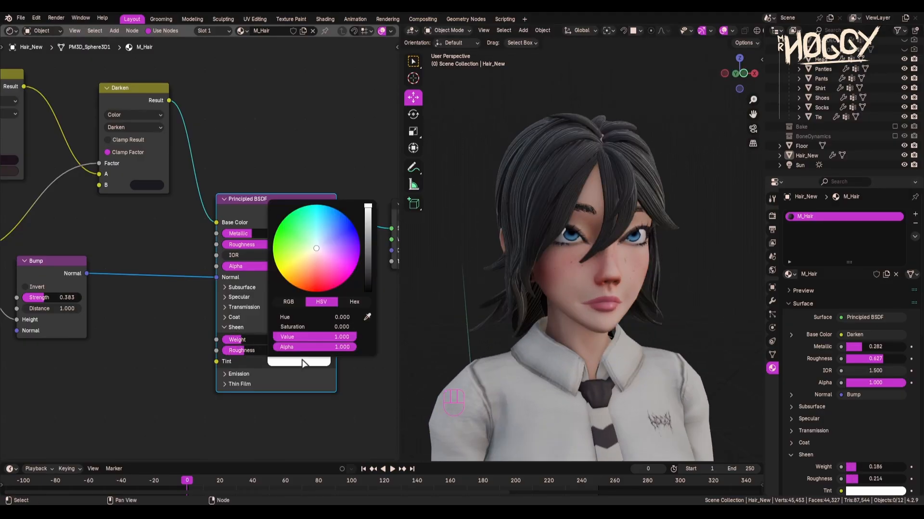
mouse_move(330, 236)
left_mouse_down()
mouse_move(309, 261)
mouse_move(320, 251)
left_mouse_up()
scroll(558, 302, "down", 2)
middle_click_drag(558, 302, 432, 358)
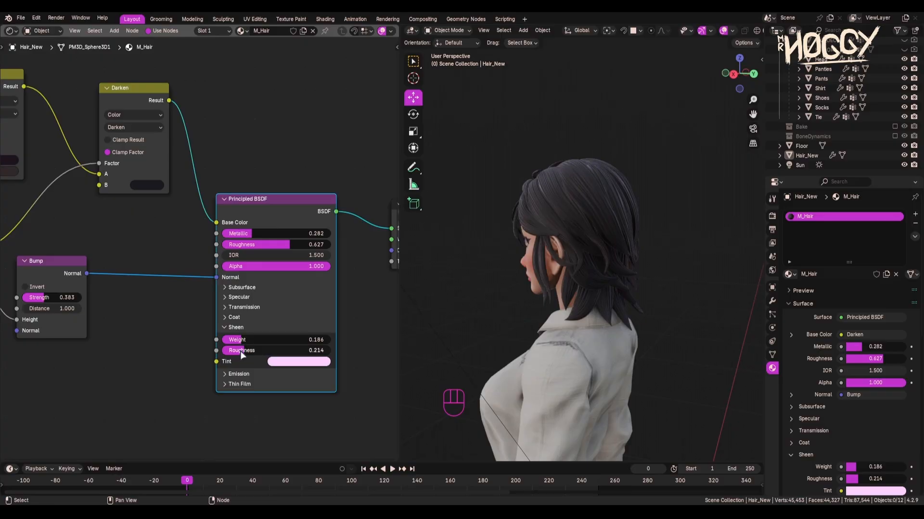
left_click_drag(276, 350, 248, 350)
middle_click_drag(479, 310, 567, 300)
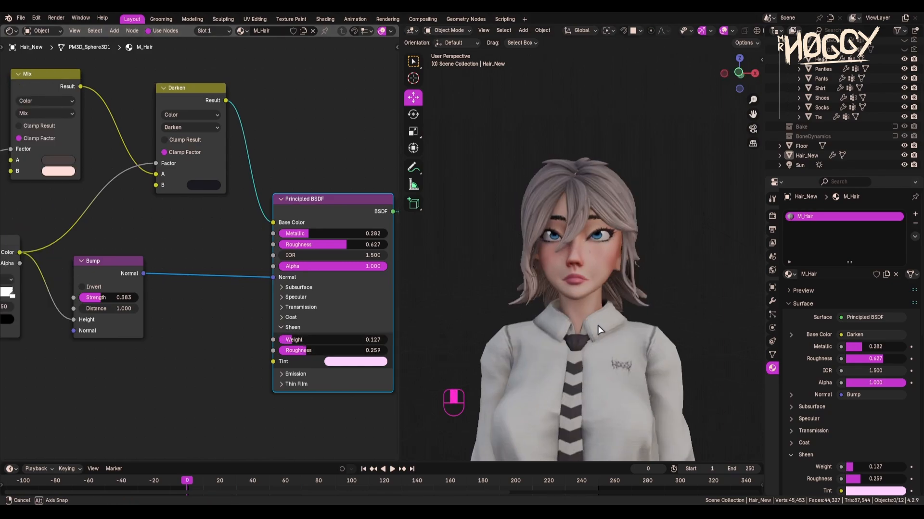
Lighten the Darken node's B color to a brownish pink.
middle_click_drag(529, 336, 600, 266)
scroll(600, 266, "up", 4)
left_click(213, 188)
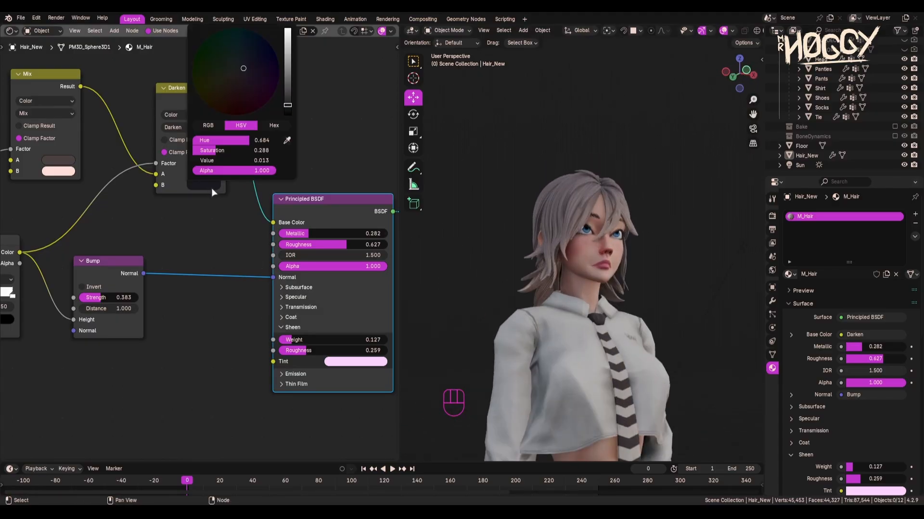
mouse_move(291, 85)
left_mouse_down()
mouse_move(288, 34)
mouse_move(288, 81)
left_mouse_up()
left_click(237, 95)
middle_click_drag(620, 277, 581, 277)
left_click(58, 160)
middle_click_drag(471, 327, 448, 336)
left_click(204, 186)
mouse_move(287, 81)
left_mouse_down()
mouse_move(288, 48)
mouse_move(288, 64)
left_mouse_up()
middle_click_drag(524, 150, 558, 173)
Recolor the Mix node's B input to a terracotta orange and set its A input to a dark shade.
left_click(58, 161)
middle_click_drag(144, 212, 297, 227)
mouse_move(601, 269)
middle_mouse_down()
mouse_move(520, 269)
mouse_move(602, 269)
middle_mouse_up()
scroll(577, 269, "up", 3)
left_click(212, 186)
mouse_move(246, 97)
left_mouse_down()
mouse_move(294, 72)
mouse_move(240, 91)
left_mouse_up()
left_click(212, 176)
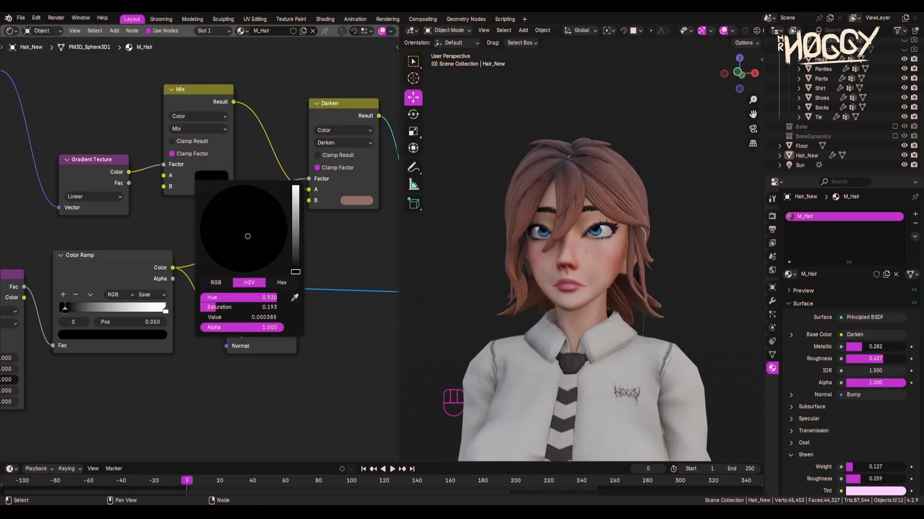
left_click_drag(295, 270, 295, 260)
Adjust the brightness of the Darken node's B color for a muted reddish brown.
left_click(356, 200)
left_click_drag(440, 99, 440, 89)
scroll(582, 281, "down", 5)
middle_click_drag(582, 281, 611, 283)
scroll(611, 283, "up", 6)
Set the Mix node's A color to a dark red with hue 0.975, saturation 0.667 and value 0.061.
left_click(211, 176)
left_click_drag(295, 241, 294, 249)
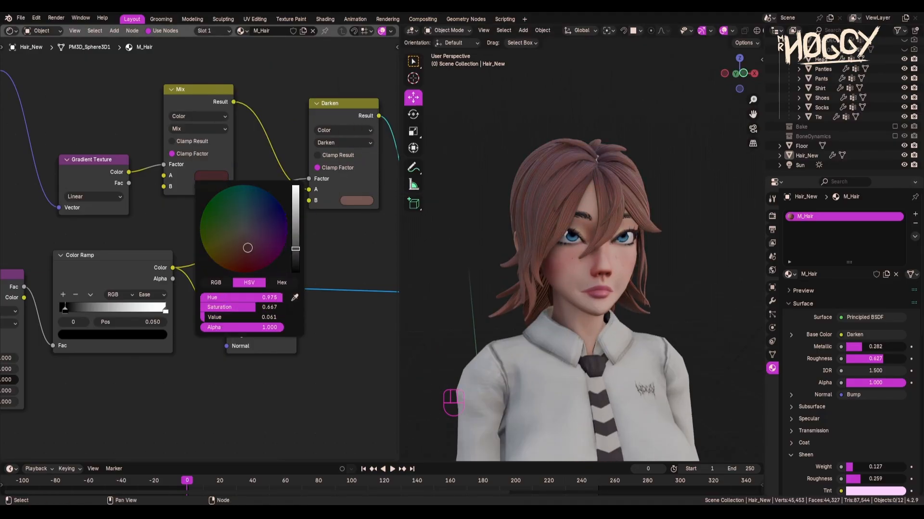
middle_click_drag(308, 241, 250, 247)
scroll(582, 288, "down", 9)
middle_click_drag(621, 385, 593, 395)
scroll(594, 395, "up", 9)
Select the Hair_New mesh and join the shader editor area into the 3D viewport.
middle_click_drag(304, 211, 150, 243)
left_click(595, 241)
middle_click_drag(594, 240, 484, 203)
left_click(623, 218)
middle_click_drag(623, 219, 427, 47)
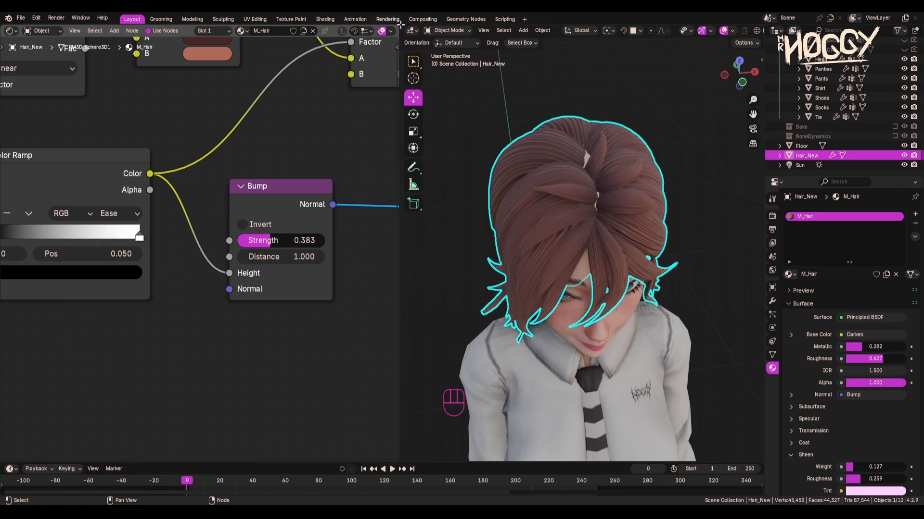
left_click_drag(404, 27, 228, 209)
scroll(418, 236, "down", 4)
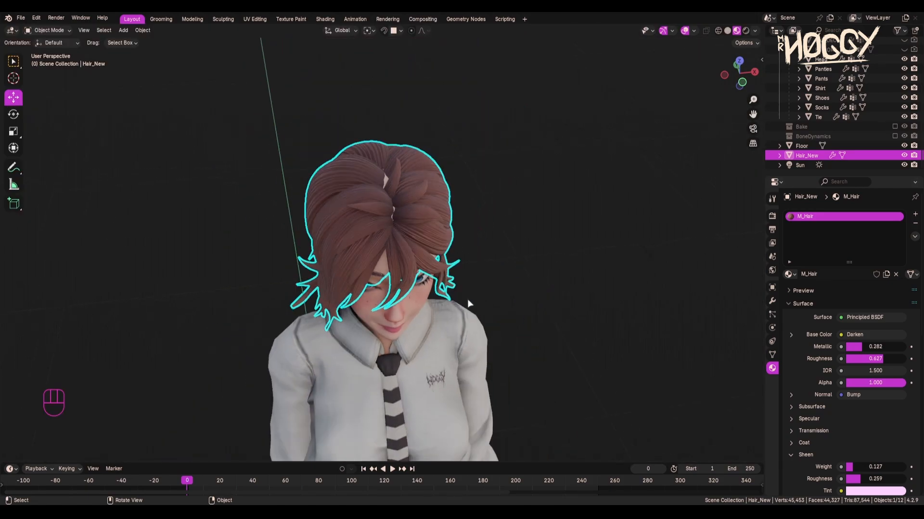
In Edit Mode, select the hair faces overlapping the character's right ear and limit proportional editing to connected geometry.
mouse_move(469, 302)
middle_mouse_down()
mouse_move(568, 267)
mouse_move(466, 261)
mouse_move(526, 270)
mouse_move(486, 298)
middle_mouse_up()
scroll(476, 307, "up", 3)
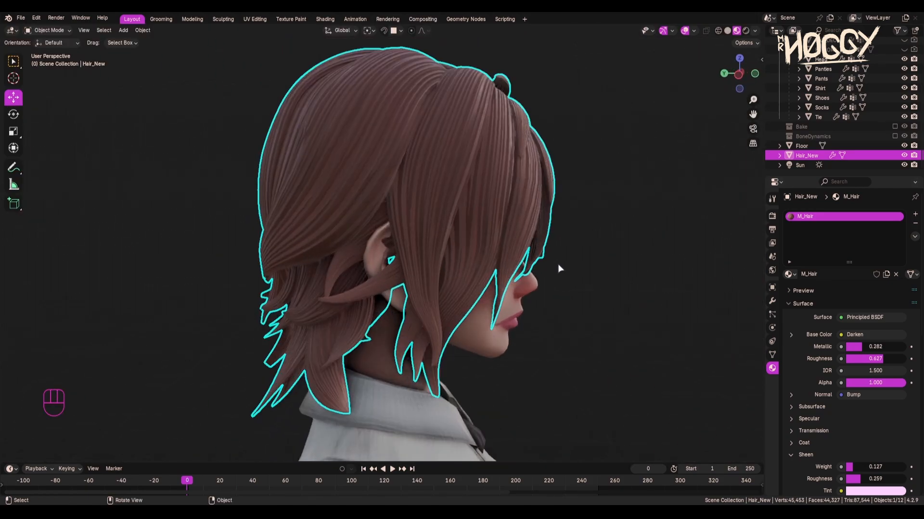
key("Tab")
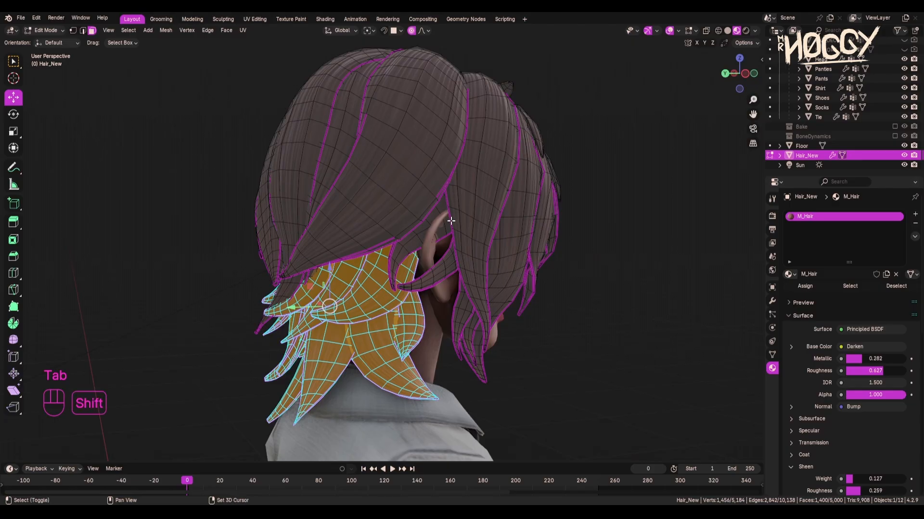
scroll(421, 221, "up", 3)
left_click(453, 204)
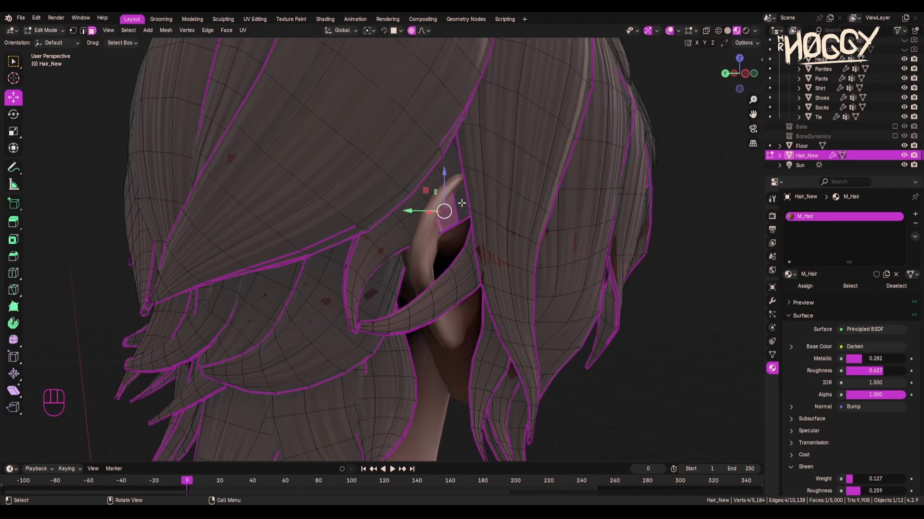
middle_click_drag(432, 260, 457, 253)
left_click(471, 139, "shift")
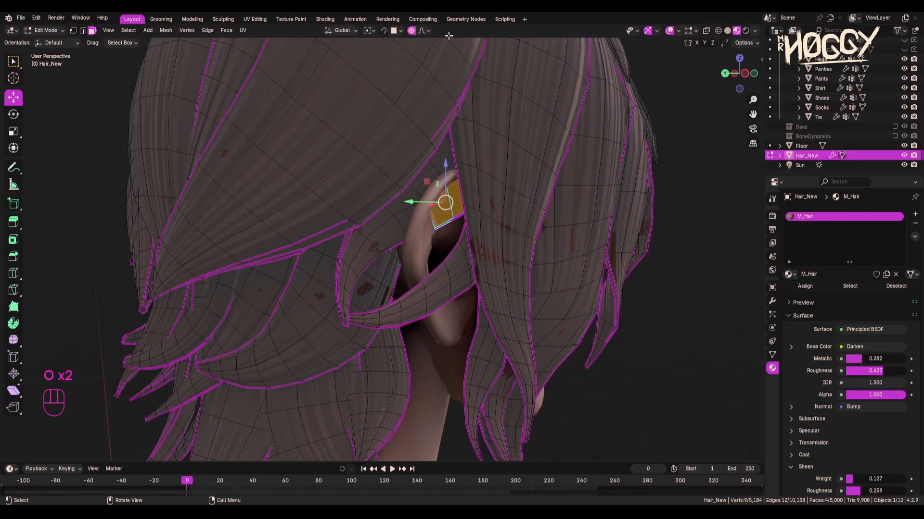
left_click(422, 31)
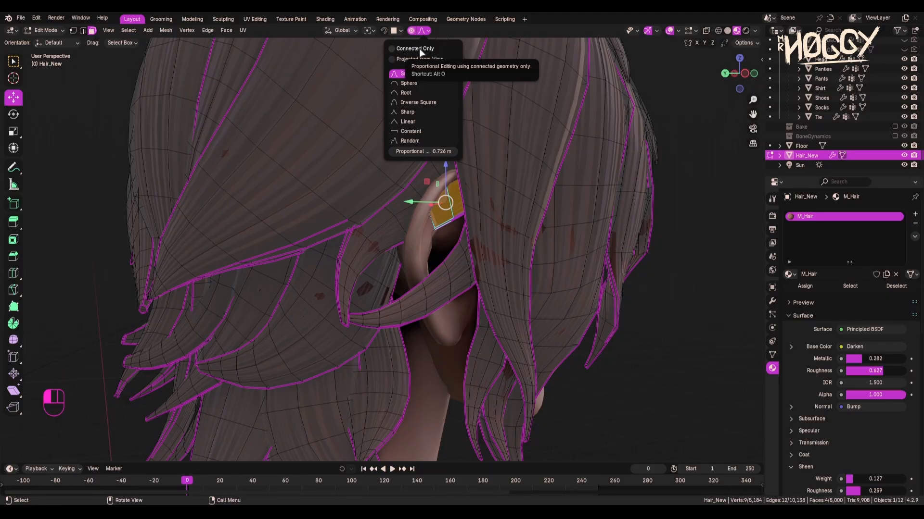
left_click(420, 49)
Move the selected faces at the right ear backward along Y with a proportional size of about 0.019 m.
middle_click_drag(481, 207, 462, 212, "shift")
key("g")
key("y")
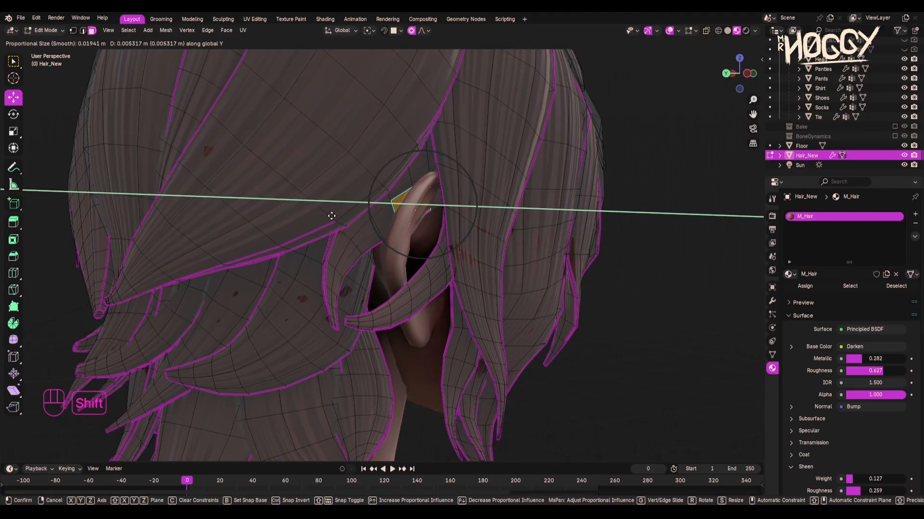
left_click(355, 185)
middle_click_drag(355, 188, 379, 219)
middle_click_drag(394, 182, 412, 181)
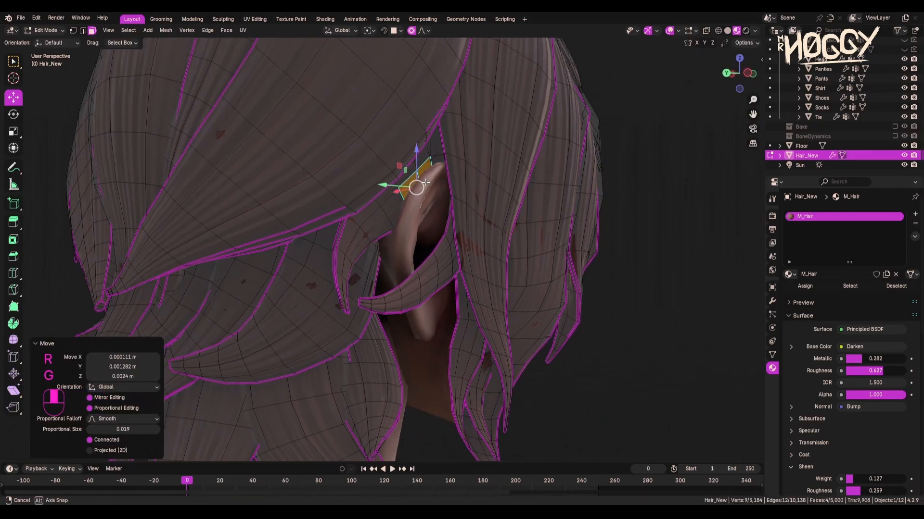
Reposition the hair faces around the top of the right ear so they tuck behind it.
key("g")
left_click(426, 176)
left_click(444, 161)
key("g")
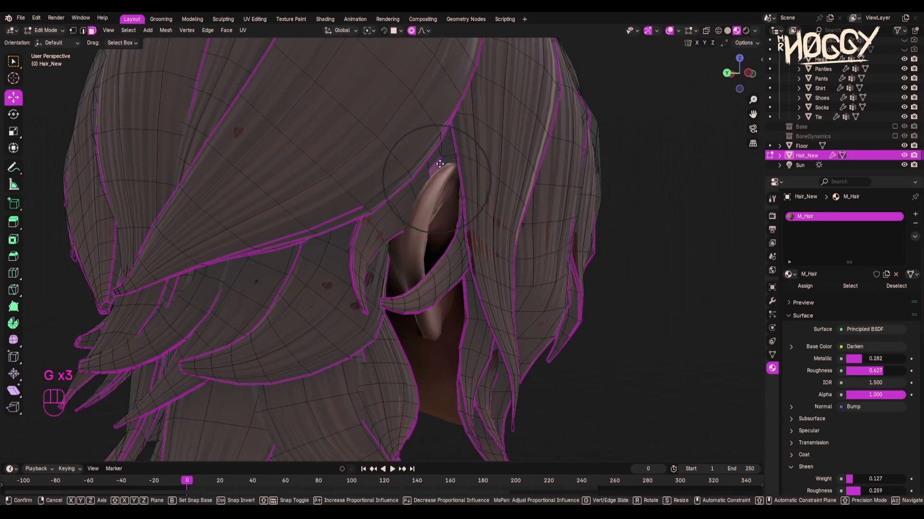
left_click(465, 156)
Select the hair face poking through the character's left ear and move it up and back behind the ear.
middle_click_drag(437, 247, 414, 214)
scroll(373, 242, "down", 6)
scroll(439, 225, "up", 4)
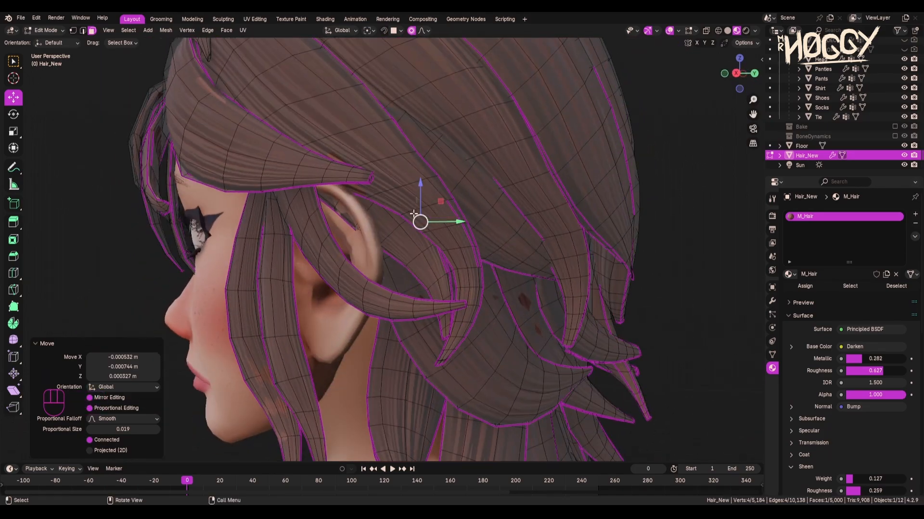
left_click(339, 213)
key("g")
left_click(392, 156)
Turn off Connected Only for proportional editing and shift the hair face at the upper back parting along Z to cover the scalp gap.
middle_click_drag(337, 166, 385, 293)
left_click(353, 165)
left_click(426, 31)
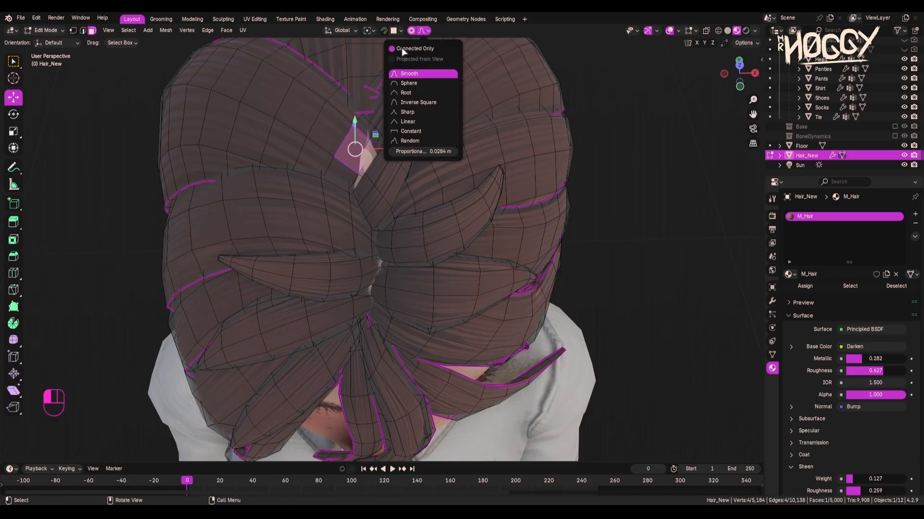
key("g")
key("z")
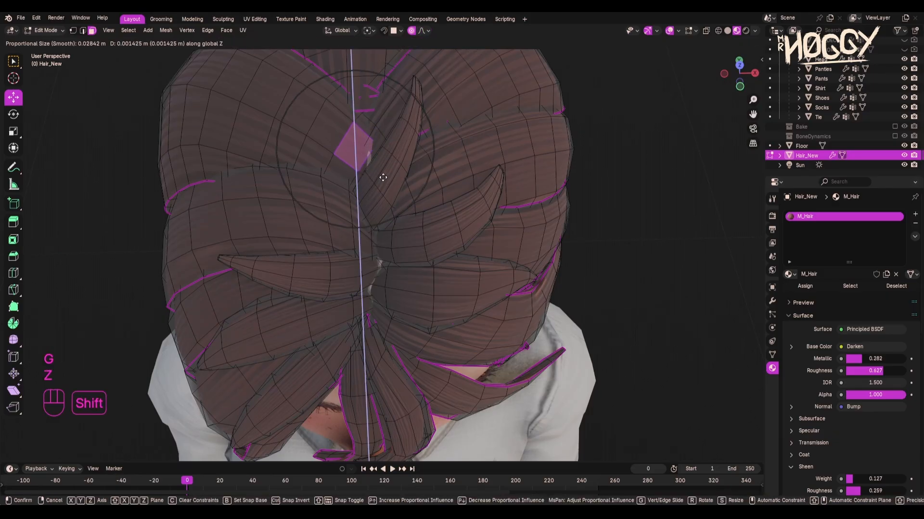
scroll(383, 177, "down", 5)
left_click(384, 176)
Fatten the hair face at the lower back parting by about 0.0011 m with proportional editing to close the scalp gap.
left_click(371, 291)
key("s")
key("s")
key("x")
key("alt+s")
left_click(508, 284)
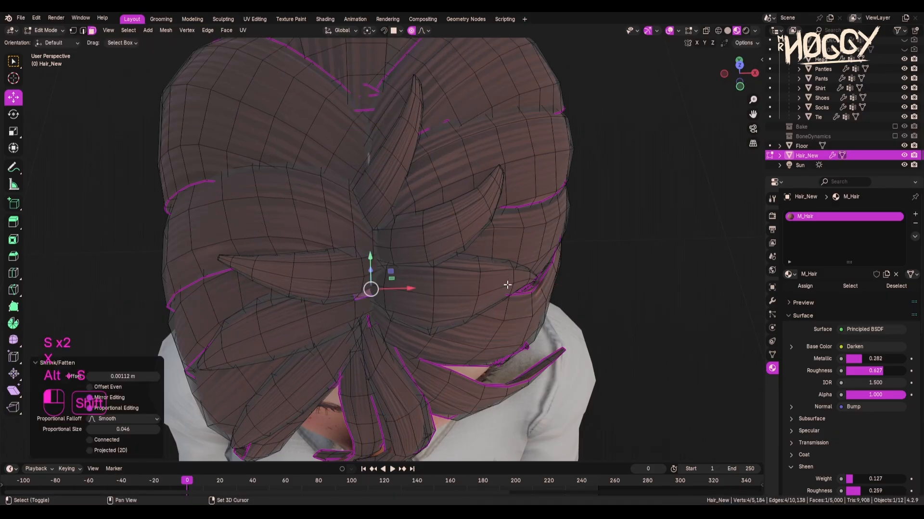
Fatten the hair faces around the upper and middle back parting, turn off proportional editing, and return to Object Mode.
left_click(353, 146)
key("alt+s")
left_click(424, 207)
left_click(364, 219)
key("alt+s")
left_click(385, 214)
middle_click_drag(385, 214, 410, 215)
key("o")
key("Tab")
left_click(484, 323)
scroll(483, 325, "down", 5)
middle_click_drag(483, 325, 422, 206, "shift")
scroll(369, 339, "up", 3)
scroll(422, 205, "up", 4)
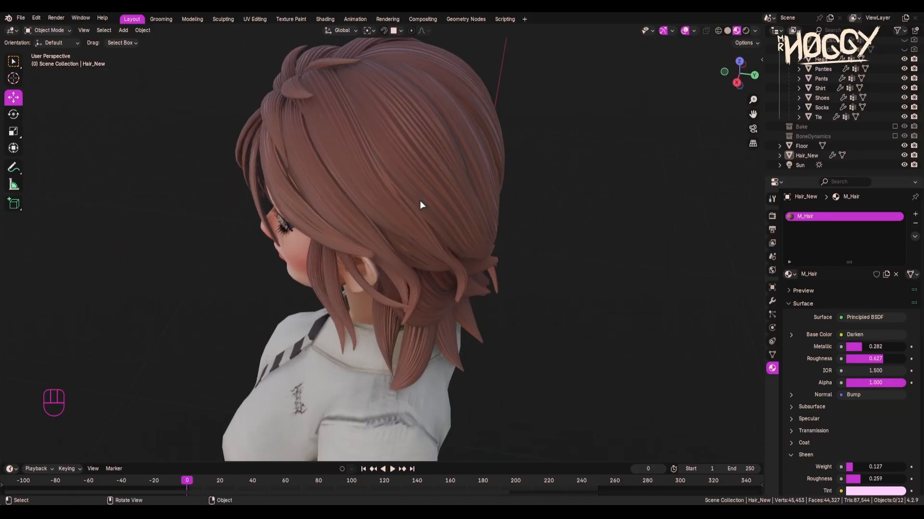
In Edit Mode on Hair_New, select one face on each large strand along the front and left side of the head.
key("Tab")
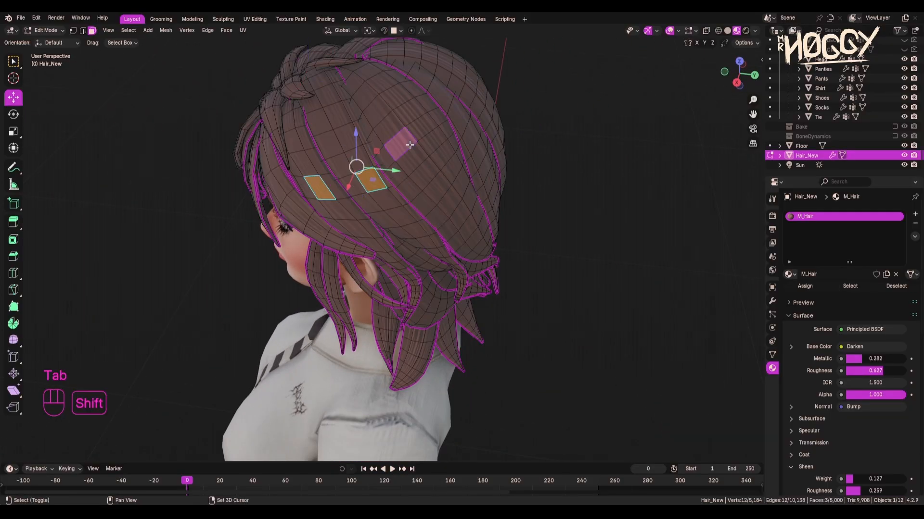
middle_click_drag(409, 144, 335, 192)
left_click(438, 166, "shift")
left_click(394, 215, "shift")
left_click(403, 228, "shift")
middle_click_drag(439, 246, 383, 212)
left_click(398, 189, "shift")
Add a face from each strand at the back and nape, and extend the selection to the whole strands, delimited by seam.
middle_click_drag(476, 273, 314, 136)
left_click(381, 235, "shift")
left_click(436, 211, "shift")
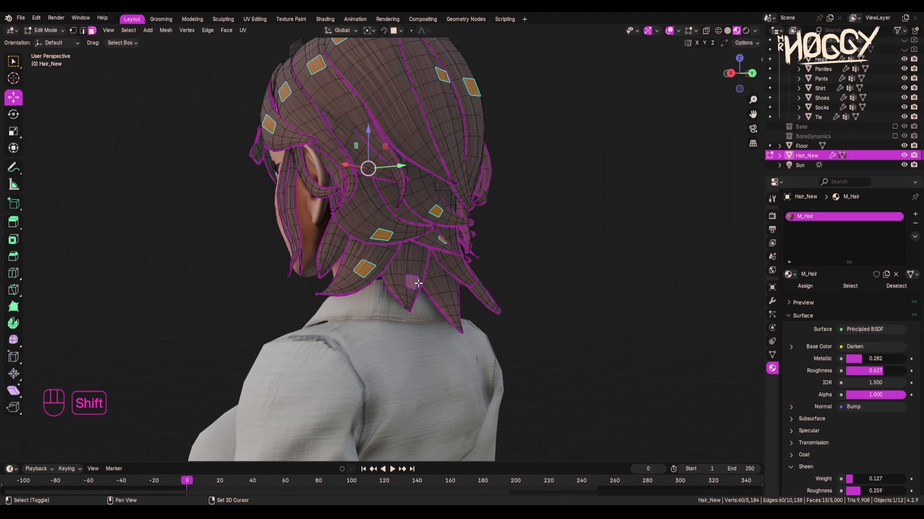
left_click(447, 294, "shift")
middle_click_drag(447, 294, 385, 284)
middle_click_drag(406, 163, 425, 270, "shift")
left_click(406, 258, "shift")
key("ctrl+l")
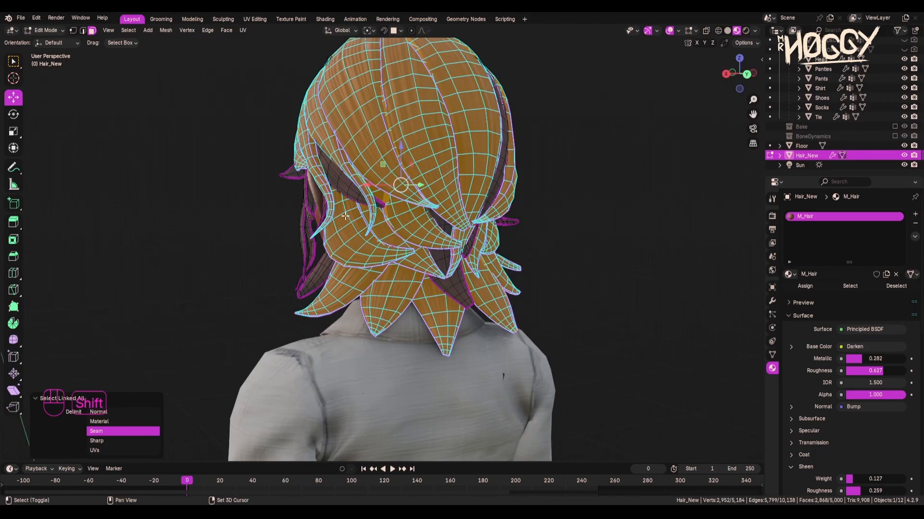
Duplicate the selected strands in place, separate them into their own object, and return to Object Mode.
key("shift+d")
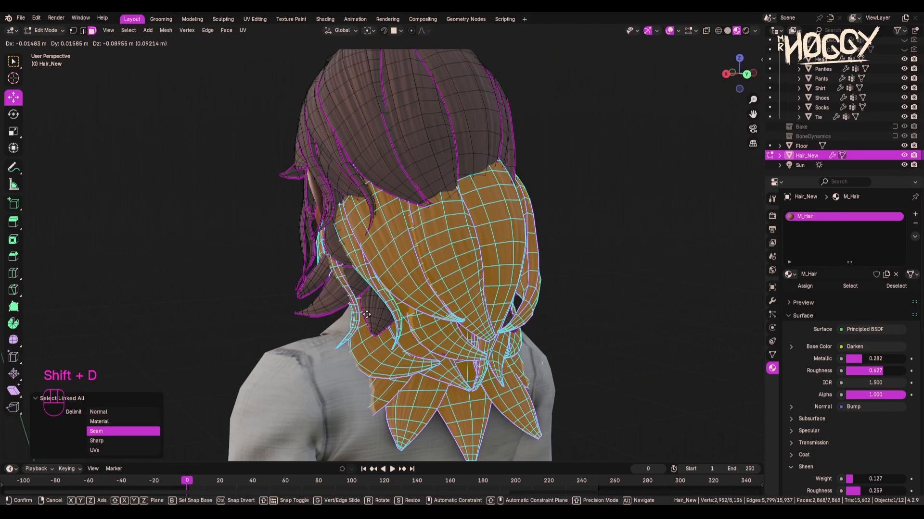
right_click(269, 245)
middle_click_drag(551, 249, 515, 260, "shift")
key("p")
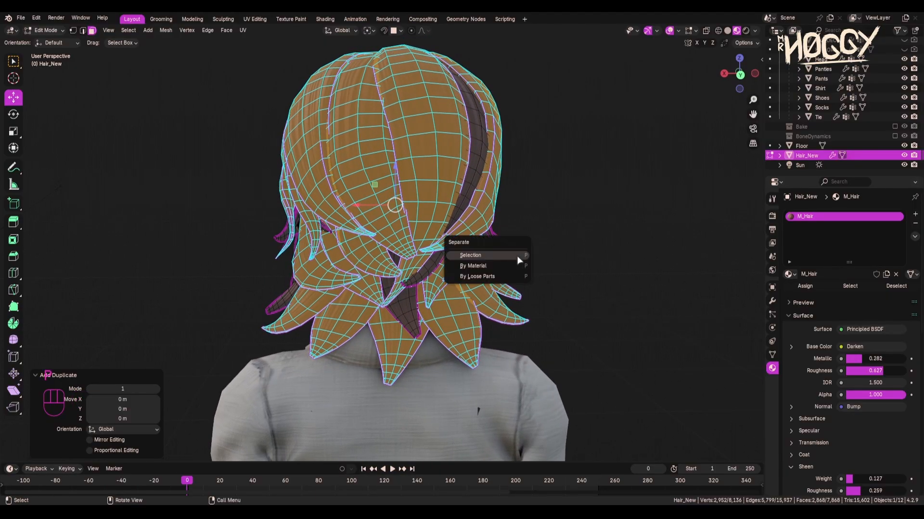
left_click(518, 260)
key("Tab")
middle_click_drag(330, 227, 417, 269)
key("g")
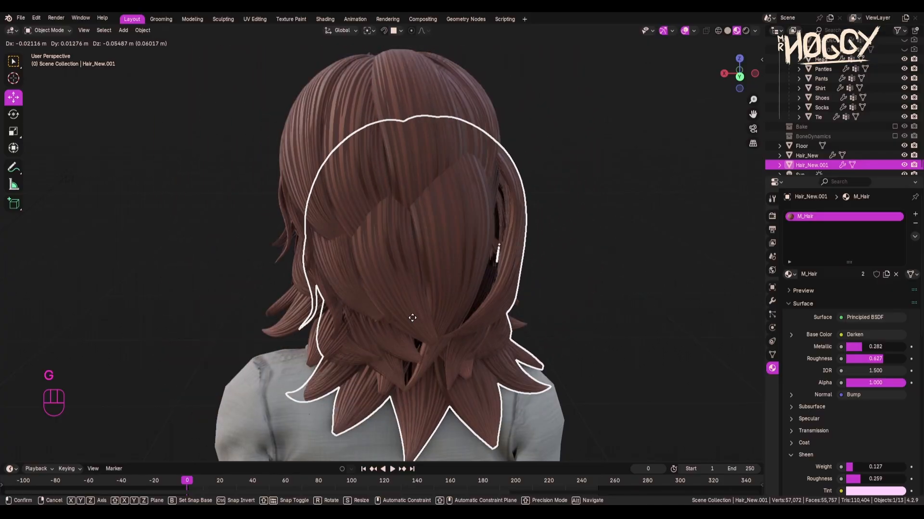
right_click(412, 318)
Select the entire Hair_New.001 mesh in Edit Mode and apply Smooth Vertices.
middle_click_drag(324, 319, 367, 315)
key("Tab")
middle_click_drag(528, 219, 313, 218)
key("a")
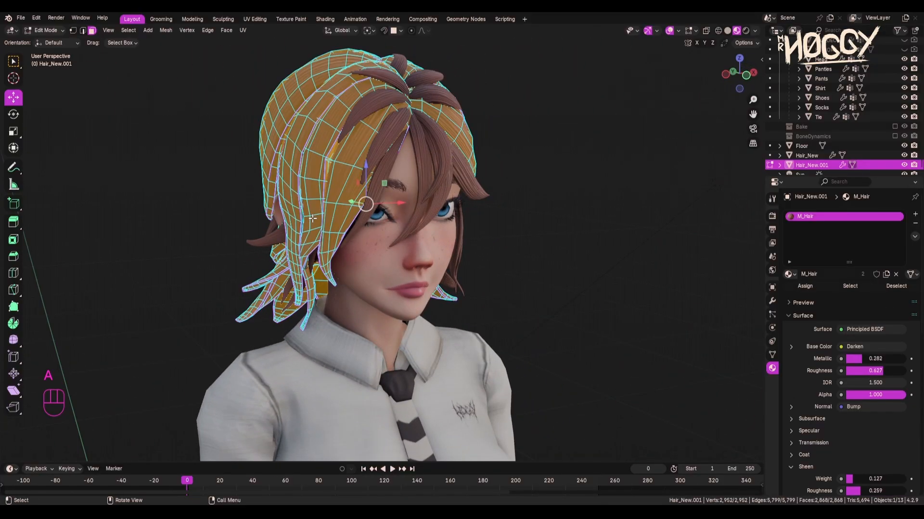
left_click(186, 31)
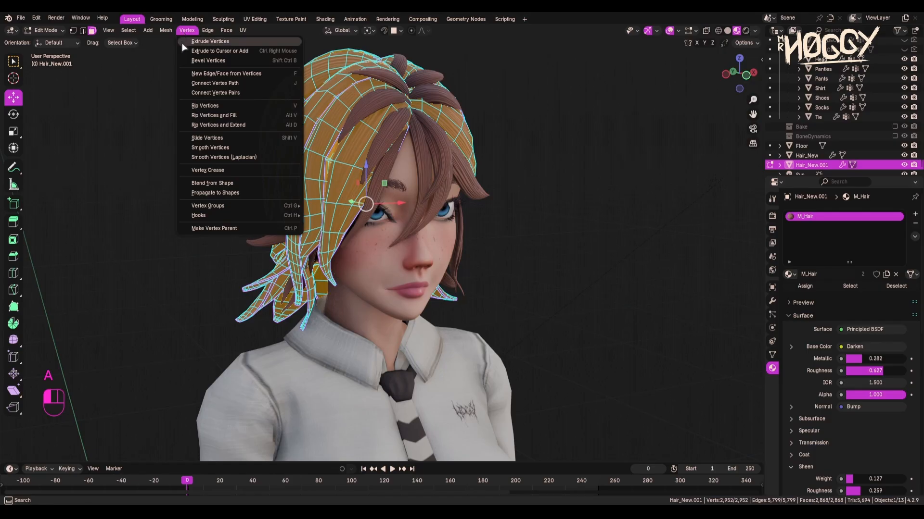
left_click(248, 148)
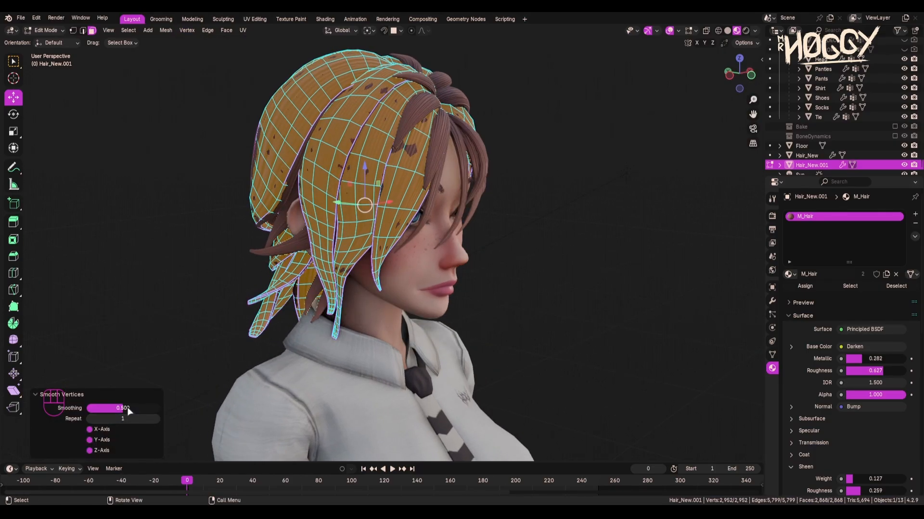
Set the vertex smoothing to 1.000 with 7 repeats to slim the duplicated strands.
left_click_drag(127, 408, 165, 409)
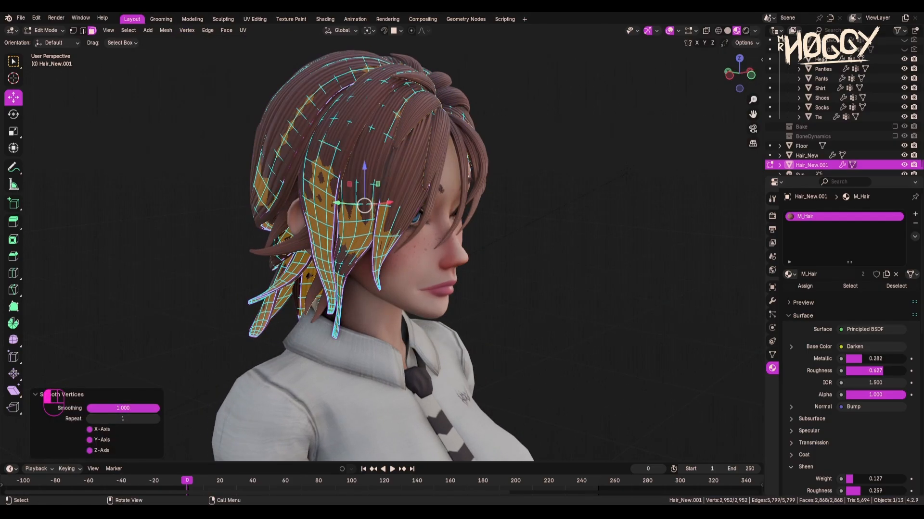
middle_click_drag(161, 413, 235, 396)
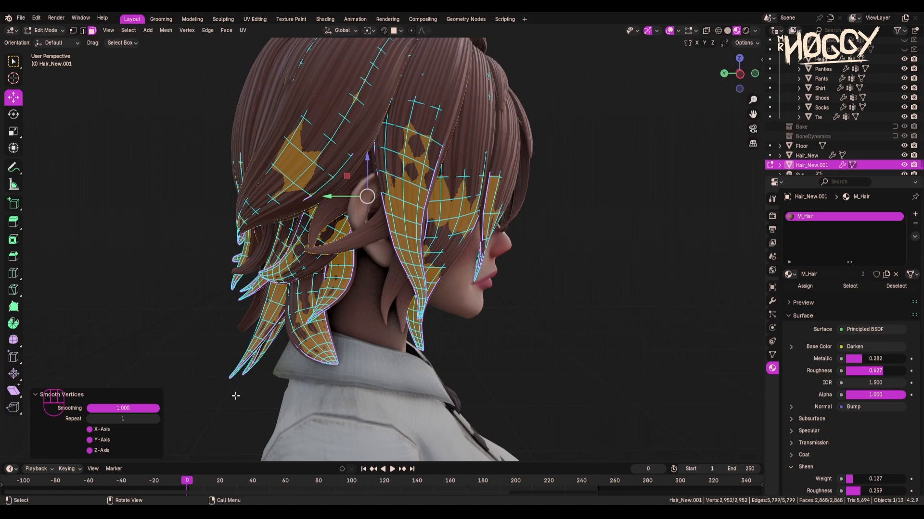
left_click(156, 419)
left_click(157, 419)
left_click(157, 419)
left_click(157, 419)
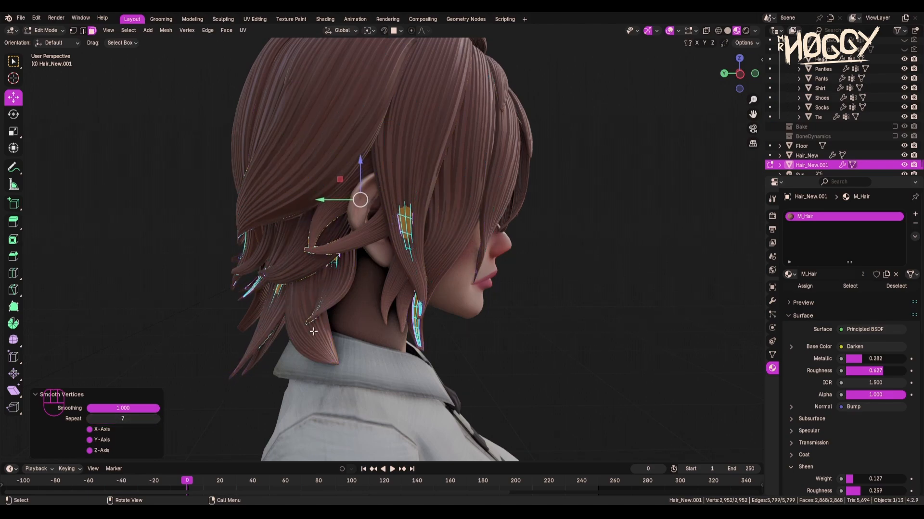
Scale the smoothed strands up uniformly to about 1.08 so they sit above the original hair, and return to Object Mode.
middle_click_drag(313, 331, 448, 320)
key("s")
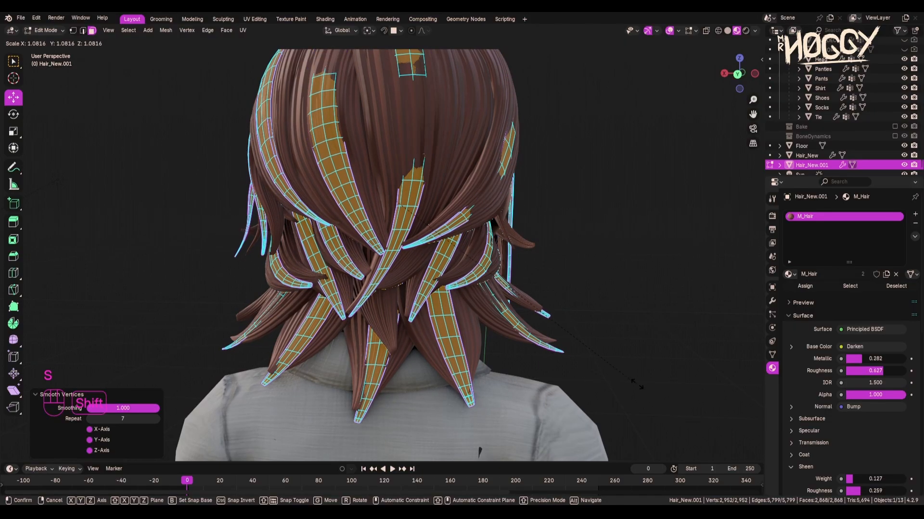
left_click(642, 387)
middle_click_drag(392, 190, 334, 312)
key("Tab")
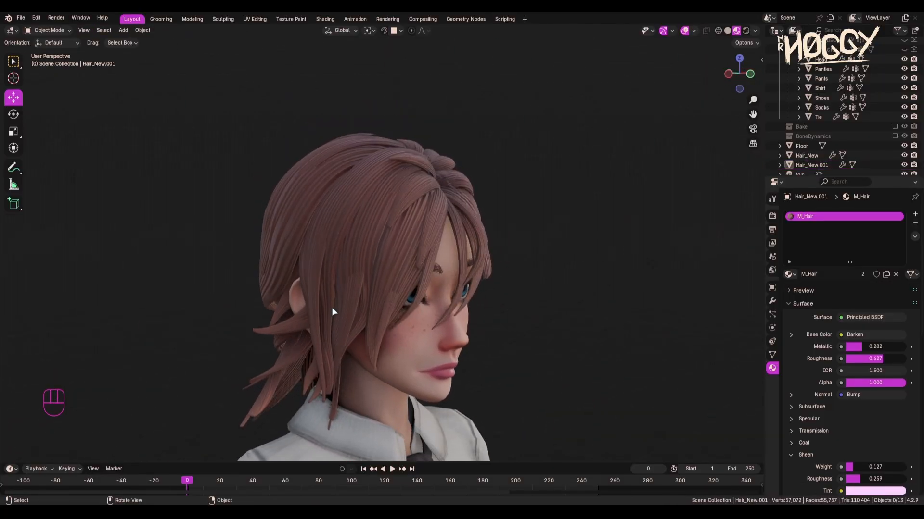
middle_click_drag(346, 274, 485, 380)
middle_click_drag(485, 380, 458, 338, "shift")
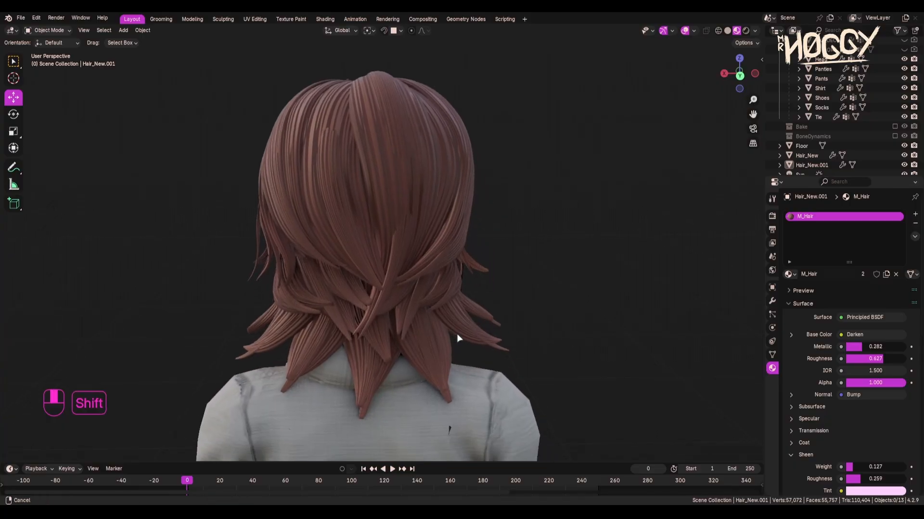
Switch Hair_New.001 to Sculpt Mode and choose the Grab brush with a 300 px radius.
key("Tab")
key("Tab")
left_click(67, 31)
left_click(51, 63)
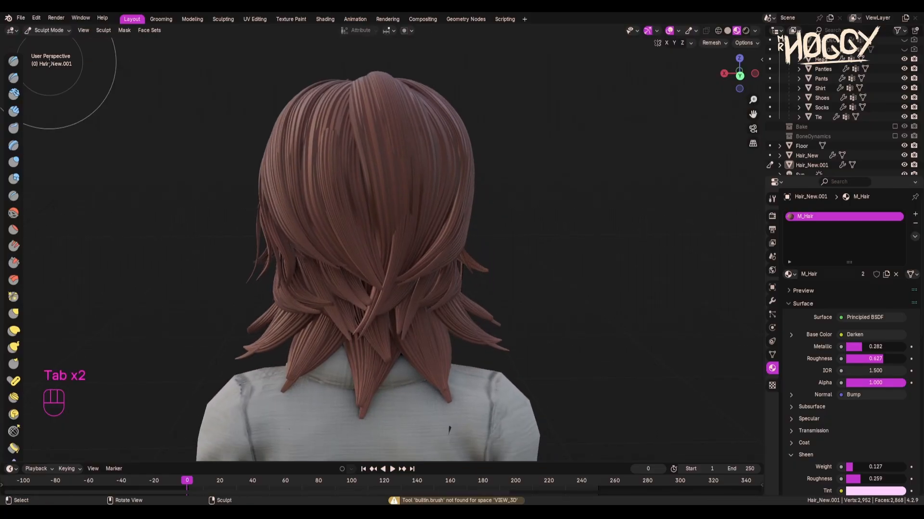
key("g")
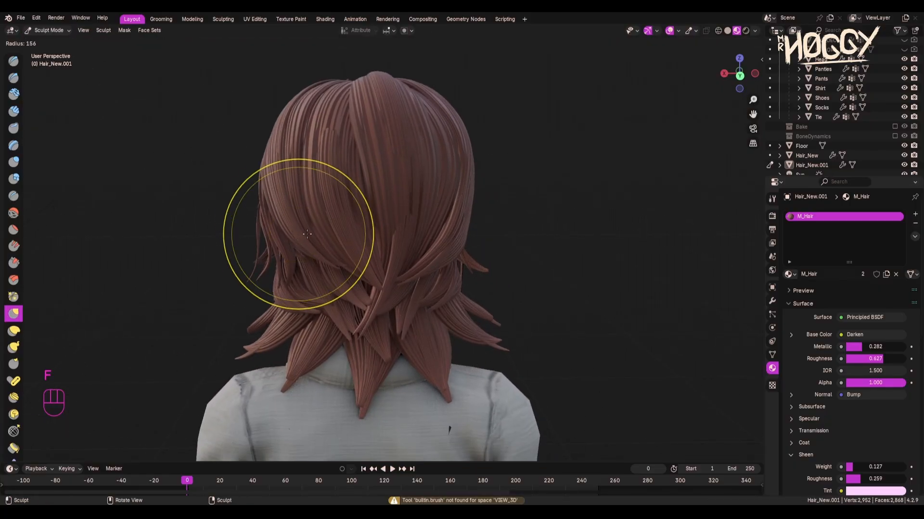
key("f")
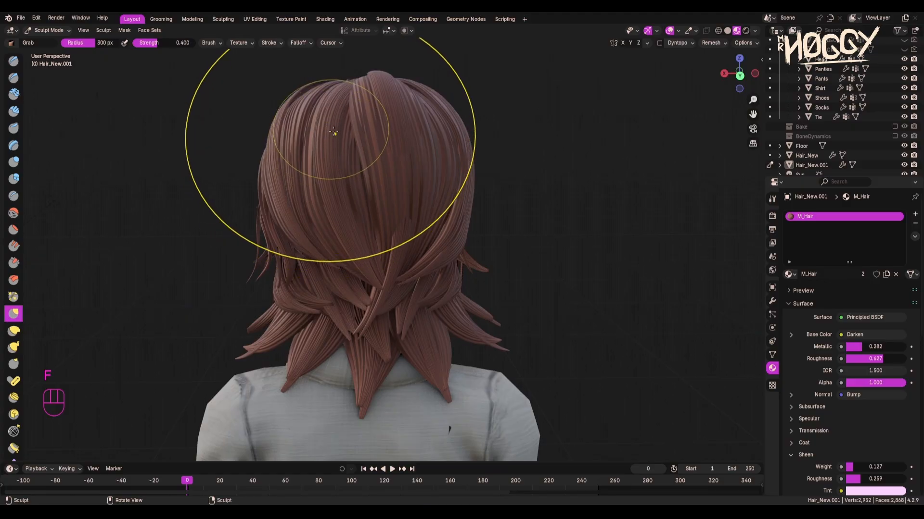
Pull the duplicated strands at the back and nape outward with the Grab brush, undoing the last stroke.
left_click_drag(407, 249, 413, 205, "ctrl")
left_click_drag(430, 249, 449, 246)
left_click_drag(369, 402, 386, 398)
left_click_drag(284, 334, 272, 328)
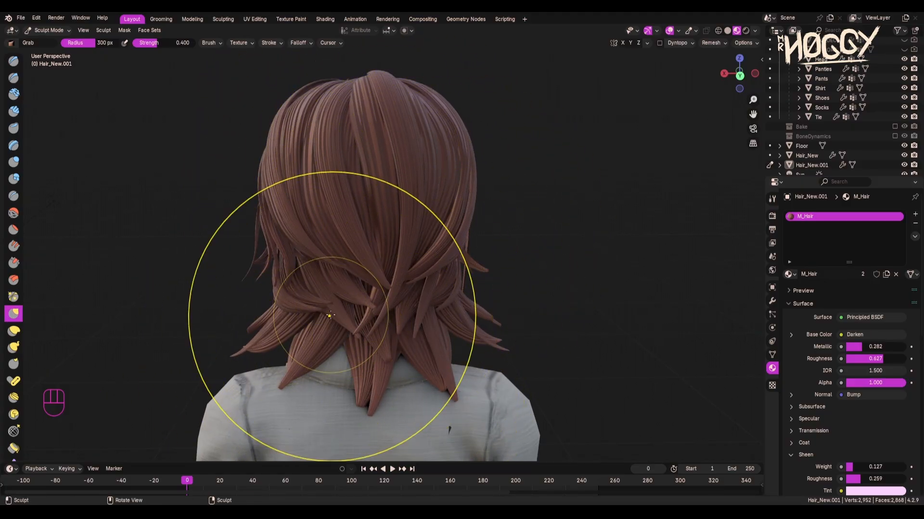
middle_click_drag(344, 321, 500, 317)
key("ctrl+z")
Reduce the Grab brush radius to 188 px and enable Topology automasking.
mouse_move(456, 255)
middle_mouse_down()
mouse_move(506, 244)
mouse_move(440, 240)
middle_mouse_up()
key("f")
left_click(509, 263)
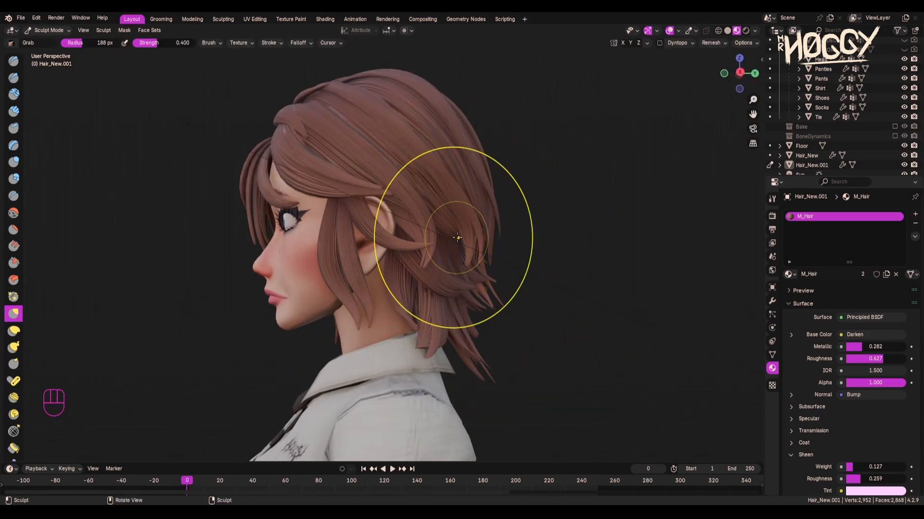
key("alt+a")
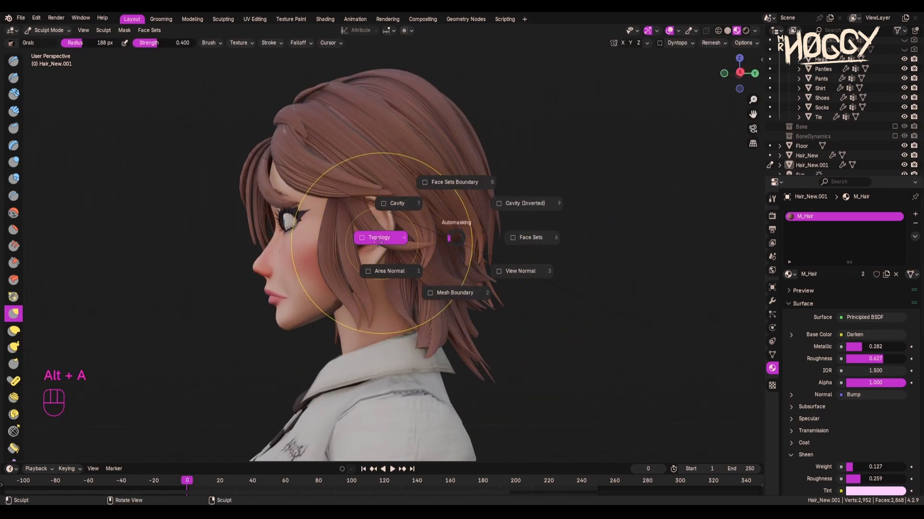
key("ctrl+z")
Reposition the duplicated strands on the left side of the head with the Grab brush at varying radii.
mouse_move(354, 188)
middle_mouse_down()
mouse_move(388, 185)
mouse_move(363, 175)
mouse_move(359, 157)
mouse_move(386, 151)
mouse_move(308, 128)
mouse_move(366, 179)
middle_mouse_up()
key("f")
left_click(341, 166)
key("f")
left_click(514, 219)
key("f")
left_click(413, 188)
middle_click_drag(413, 188, 327, 234)
Adjust the duplicated strands across the back of the head with the Grab brush, enlarging its radius to 309 px.
mouse_move(417, 234)
middle_mouse_down()
mouse_move(501, 270)
mouse_move(339, 241)
middle_mouse_up()
key("f")
left_click(368, 257)
key("ctrl+z")
key("f")
left_click(522, 213)
left_click_drag(420, 211, 413, 217, "shift")
key("f")
left_click(358, 353)
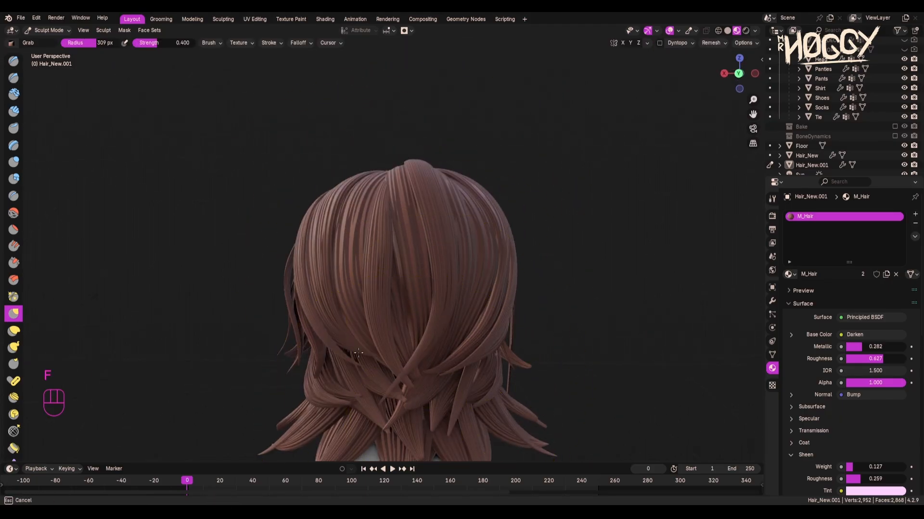
Rearrange the strands from the back toward the right ear with the Grab brush at radii of 276 to 311 px.
middle_click_drag(448, 363, 380, 246)
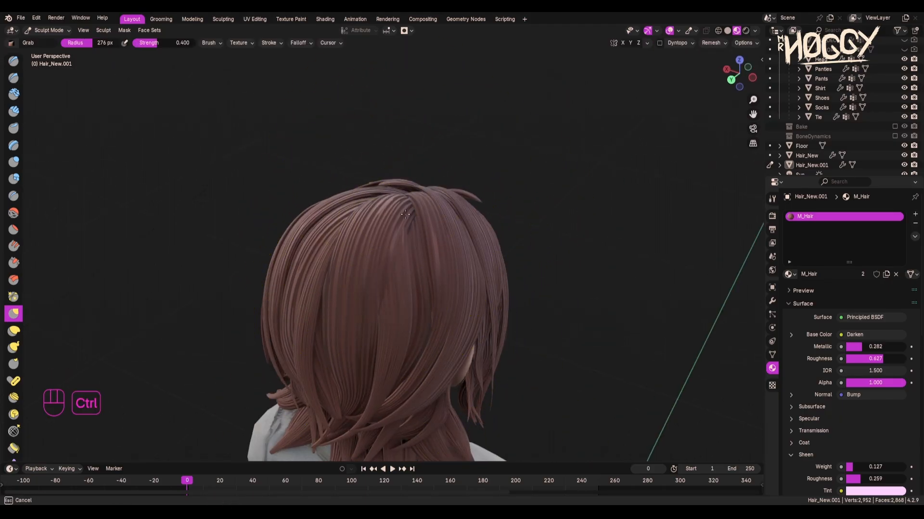
mouse_move(358, 356)
middle_mouse_down()
mouse_move(385, 385)
mouse_move(421, 212)
mouse_move(424, 125)
mouse_move(437, 234)
mouse_move(372, 244)
middle_mouse_up()
key("ctrl+z")
middle_click_drag(428, 342, 385, 337)
key("f")
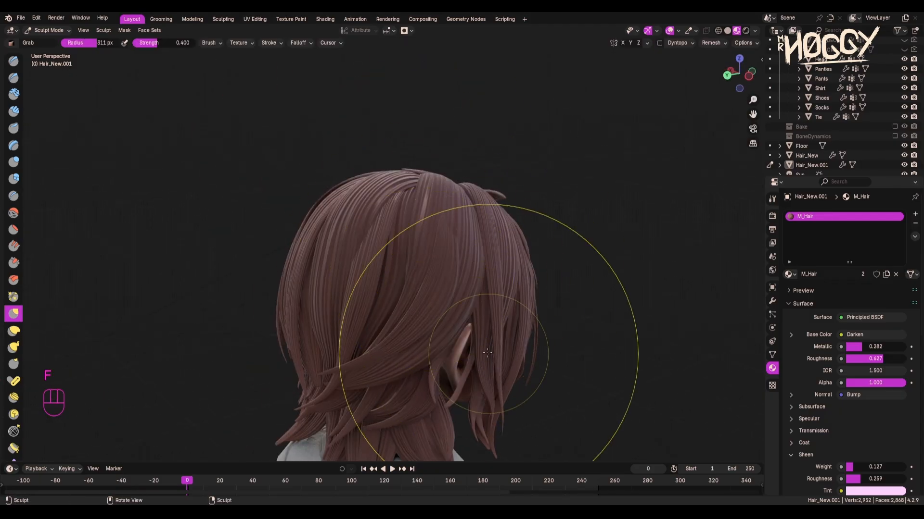
left_click(320, 322)
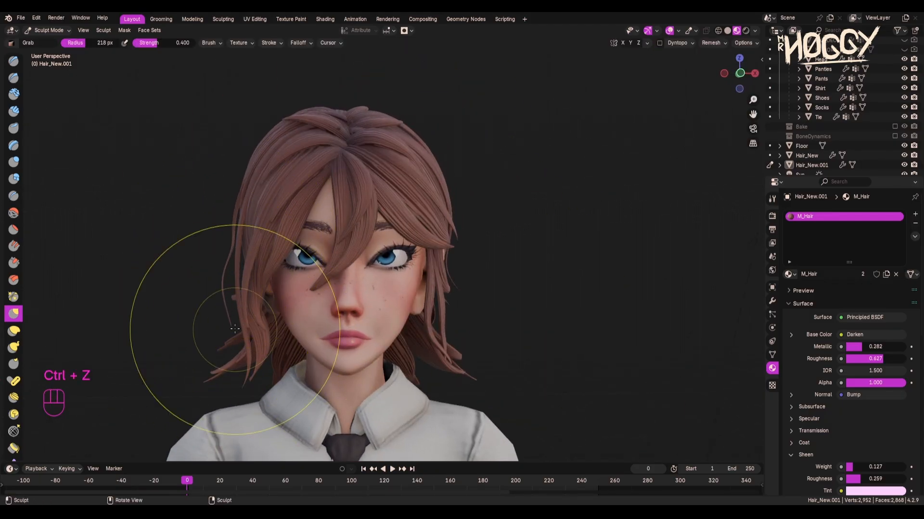
Reduce the Grab brush radius to 125 px and reshape the thin strands beside the right side of the face.
key("f")
left_click(198, 328)
middle_click_drag(313, 171, 415, 187)
middle_click_drag(409, 222, 433, 289)
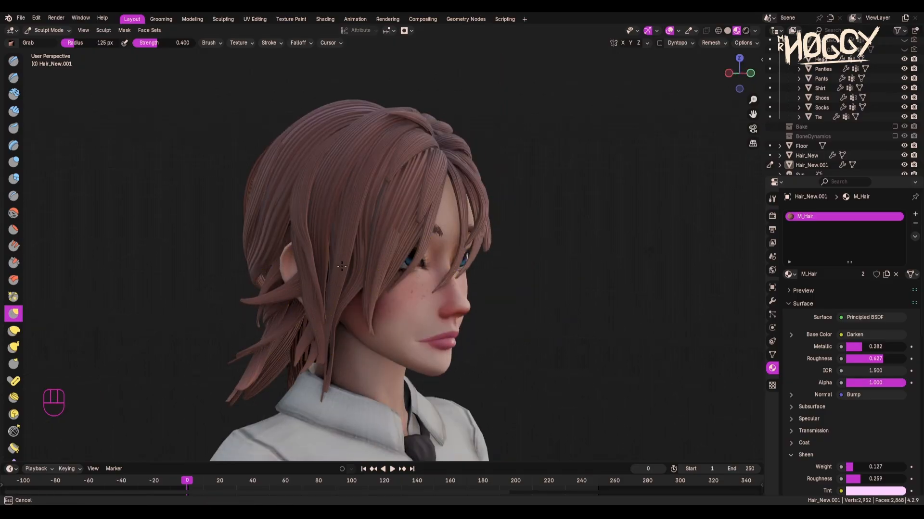
Adjust the loose strands framing the face with the Grab brush at 196 px, undoing the last two strokes.
key("f")
mouse_move(459, 195)
middle_mouse_down()
mouse_move(385, 251)
mouse_move(442, 192)
middle_mouse_up()
key("f")
left_click(385, 241)
key("ctrl+z")
middle_click_drag(500, 241, 422, 312)
key("f")
left_click(452, 311)
key("ctrl+z")
key("ctrl+z")
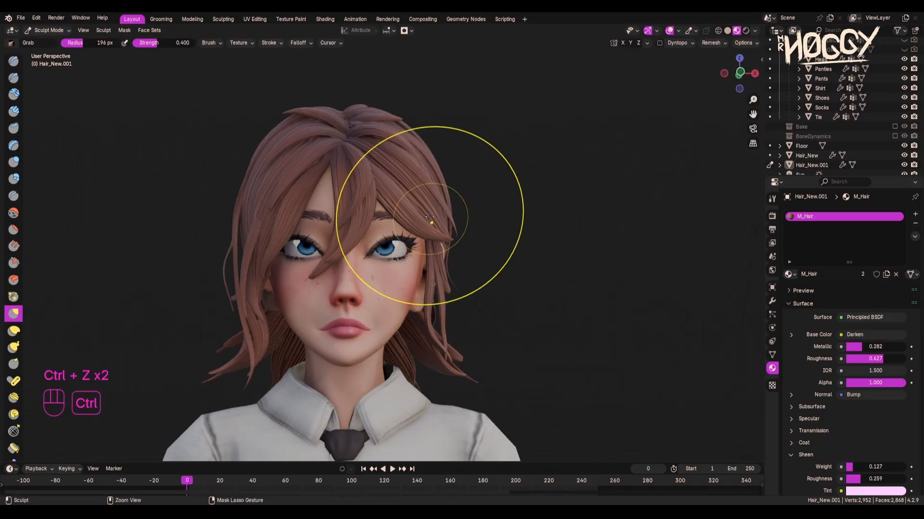
Refine the placement of the remaining loose strands toward the back of the head, resizing the Grab brush between strokes.
mouse_move(512, 277)
middle_mouse_down()
mouse_move(468, 287)
mouse_move(377, 184)
mouse_move(430, 395)
middle_mouse_up()
mouse_move(504, 385)
middle_mouse_down()
mouse_move(428, 347)
mouse_move(476, 353)
mouse_move(369, 369)
mouse_move(510, 337)
mouse_move(527, 347)
middle_mouse_up()
key("ctrl+z")
key("f")
left_click(404, 370)
key("f")
left_click(483, 334)
mouse_move(415, 409)
middle_mouse_down()
mouse_move(457, 404)
mouse_move(409, 377)
middle_mouse_up()
In Edit Mode, select the unwanted duplicate strands at the nape as whole seam-delimited pieces and delete them.
key("Tab")
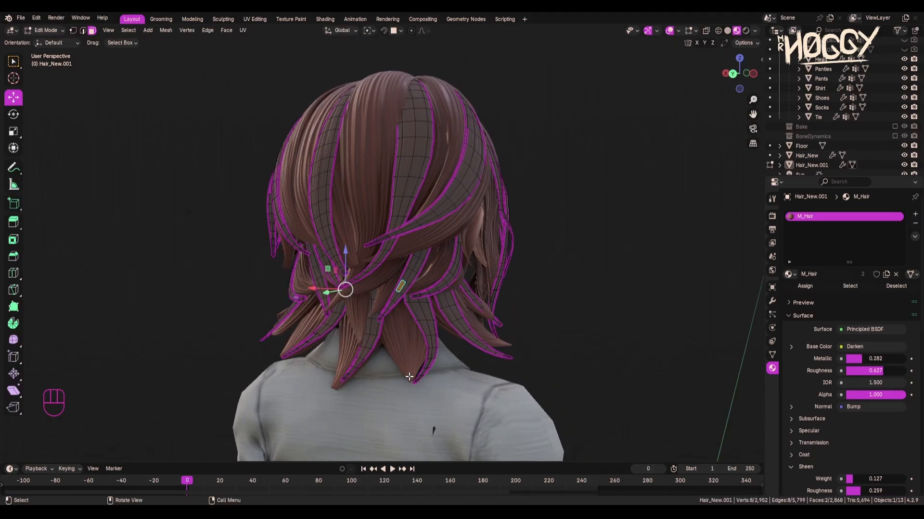
middle_click_drag(350, 264, 408, 287)
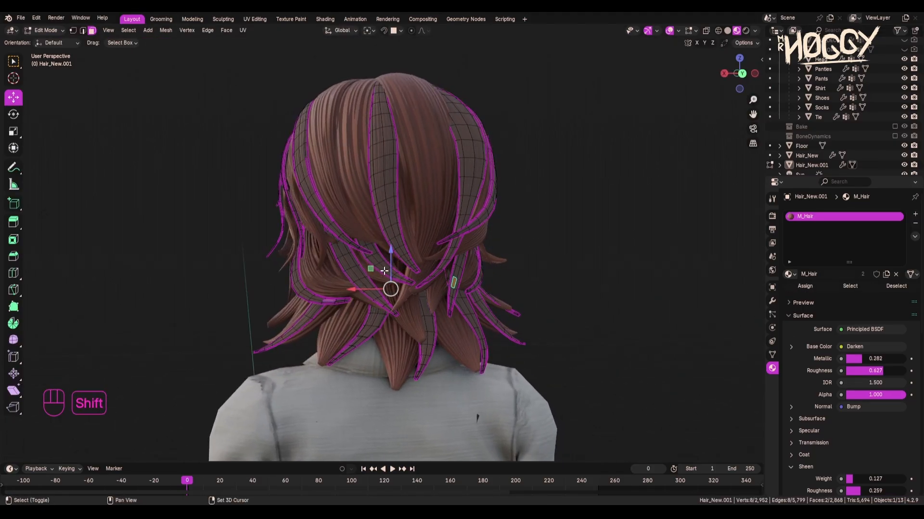
key("ctrl+l")
middle_click_drag(409, 320, 464, 320)
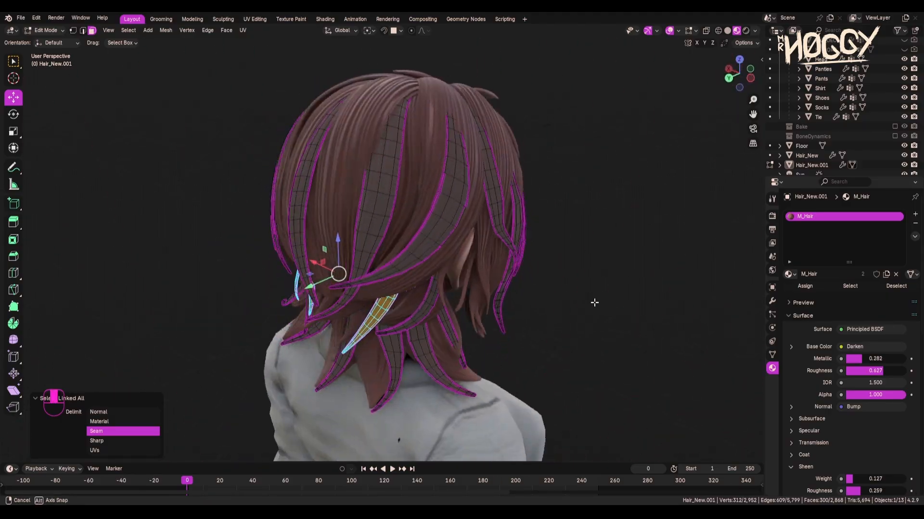
key("x")
left_click(624, 307)
Fatten a face loop on one of the duplicated strands and move it along Z.
middle_click_drag(624, 309, 380, 178)
left_click(363, 234, "alt+shift")
key("alt+s")
left_click(385, 193)
key("g")
key("z")
Scale up a face loop on the duplicated strand above the forehead with proportional editing and reposition it.
middle_click_drag(337, 250, 439, 101)
left_click(351, 187, "alt")
key("s")
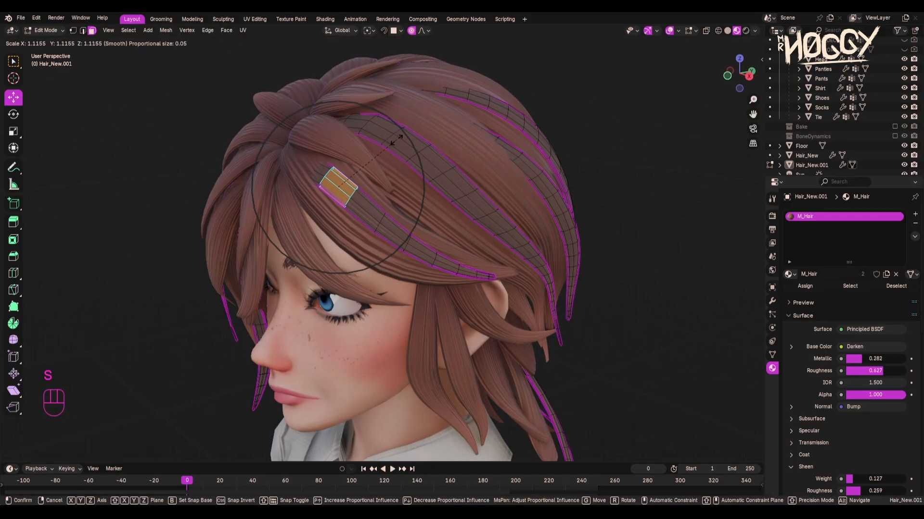
left_click(397, 140)
key("g")
mouse_move(396, 140)
middle_mouse_down()
mouse_move(309, 186)
mouse_move(626, 206)
middle_mouse_up()
Nudge the loose strand beside the character's right cheek in Sculpt Mode with the Grab brush at 203 px.
key("Tab")
scroll(295, 261, "down", 4)
scroll(295, 262, "up", 5)
left_click_drag(232, 264, 227, 265)
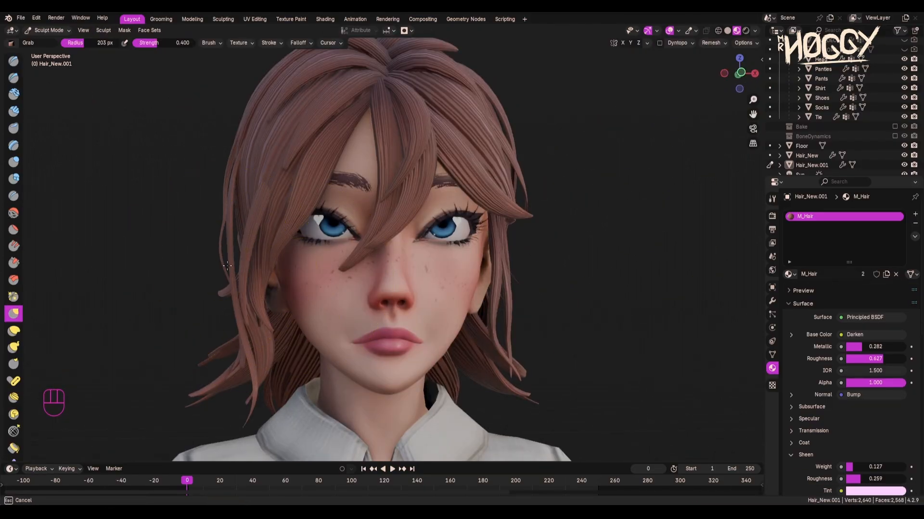
scroll(227, 265, "down", 2)
In Edit Mode, move a face loop on the lower part of the strand beside the right cheek with proportional editing.
key("Tab")
key("Tab")
left_click(50, 30)
left_click(51, 41)
middle_click_drag(260, 226, 354, 239)
key("Tab")
left_click(308, 262, "alt")
key("g")
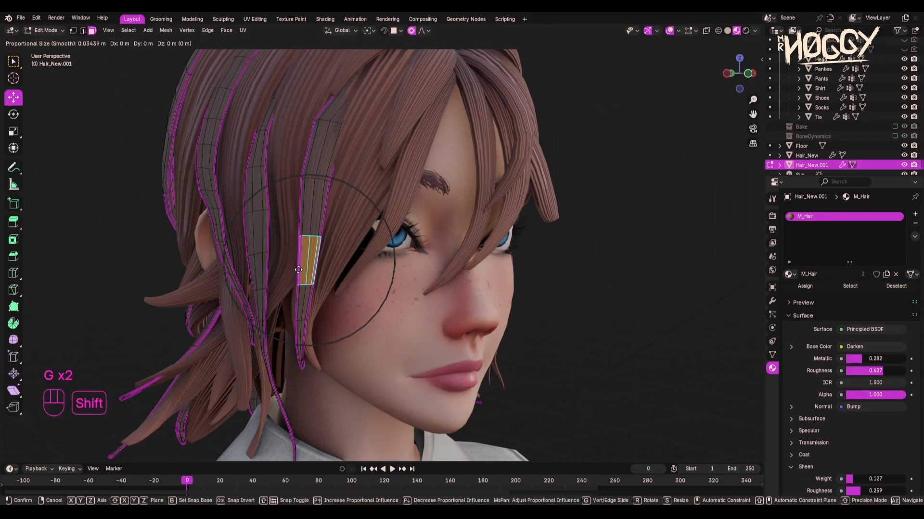
left_click(298, 270)
middle_click_drag(298, 270, 229, 275)
Rotate and move a face loop on the outer strand beside the right ear with proportional editing.
key("Tab")
key("Tab")
left_click(245, 310, "alt")
key("r")
key("g")
key("r")
key("g")
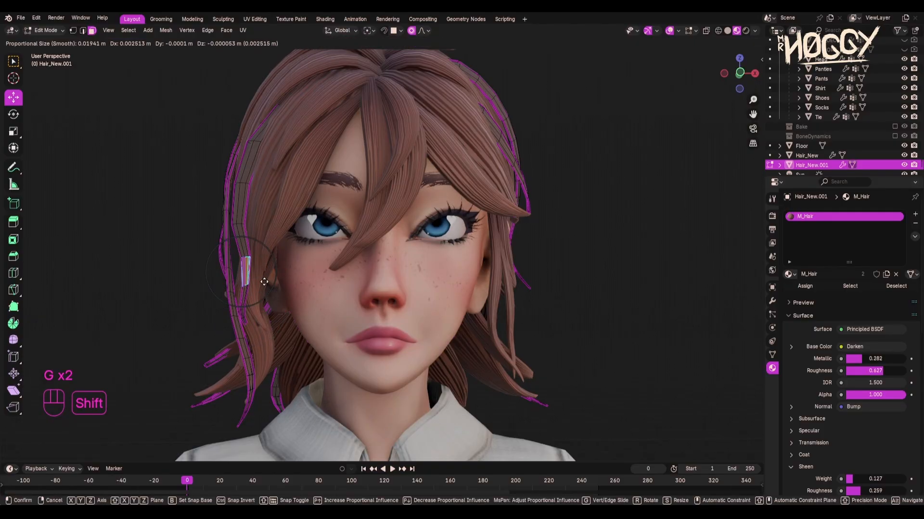
Duplicate the linked front bang strands of Hair_New, separate the copies into their own object and select its whole mesh.
key("Tab")
left_click(377, 224)
key("Tab")
key("ctrl+l")
key("shift+d")
key("p")
key("a")
Smooth the vertices of the duplicated bangs and move them along Y.
left_click(187, 30)
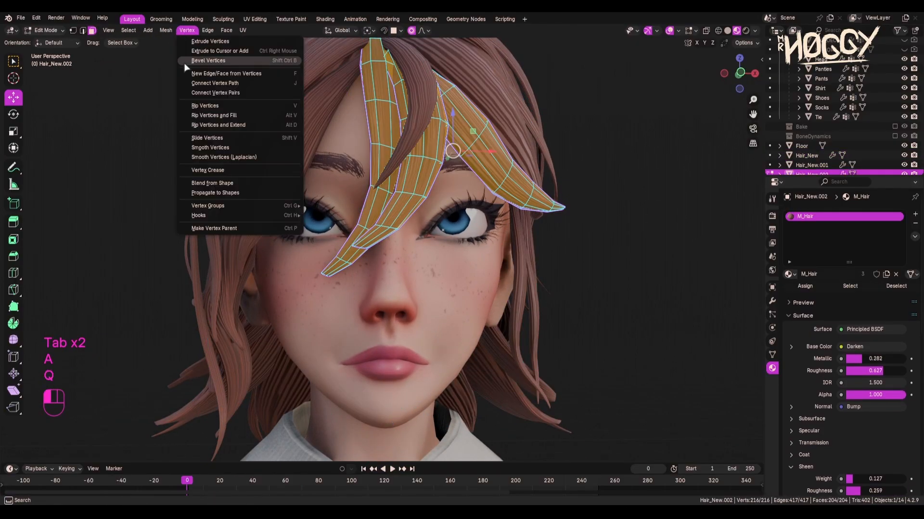
left_click(210, 148)
key("g")
key("y")
mouse_move(414, 231)
middle_mouse_down()
mouse_move(269, 236)
mouse_move(380, 255)
middle_mouse_up()
Reshape the duplicated bangs in Sculpt Mode with the Grab brush, resizing the brush to 296 px.
key("Tab")
left_click(50, 30)
left_click(51, 63)
key("f")
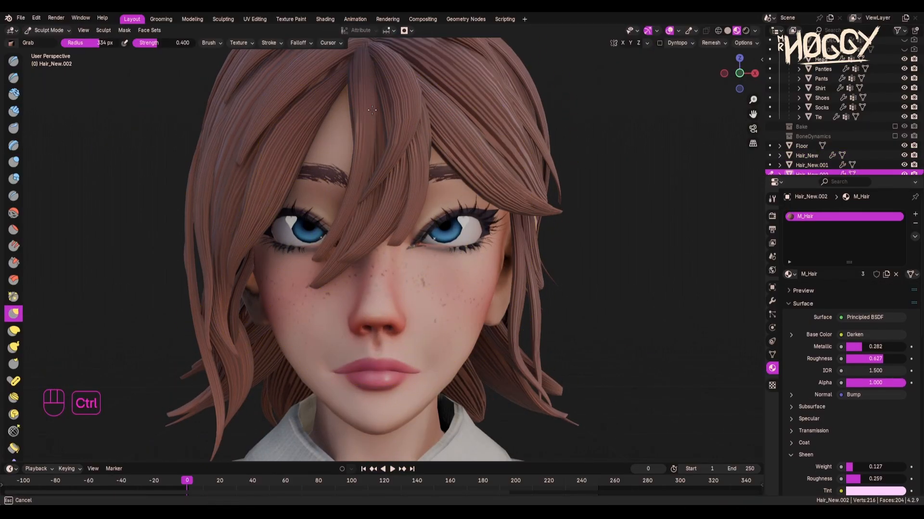
left_click(655, 270)
mouse_move(619, 270)
middle_mouse_down()
mouse_move(278, 216)
mouse_move(513, 248)
middle_mouse_up()
In Edit Mode, fatten and scale a face loop near the tip of the duplicated middle bang strand.
key("Tab")
left_click(427, 221, "alt")
key("alt+s")
key("s")
left_click(636, 309)
Move and rotate the tip of the duplicated bang strand beside the right eye, returning to Sculpt Mode.
left_click(324, 243)
key("g")
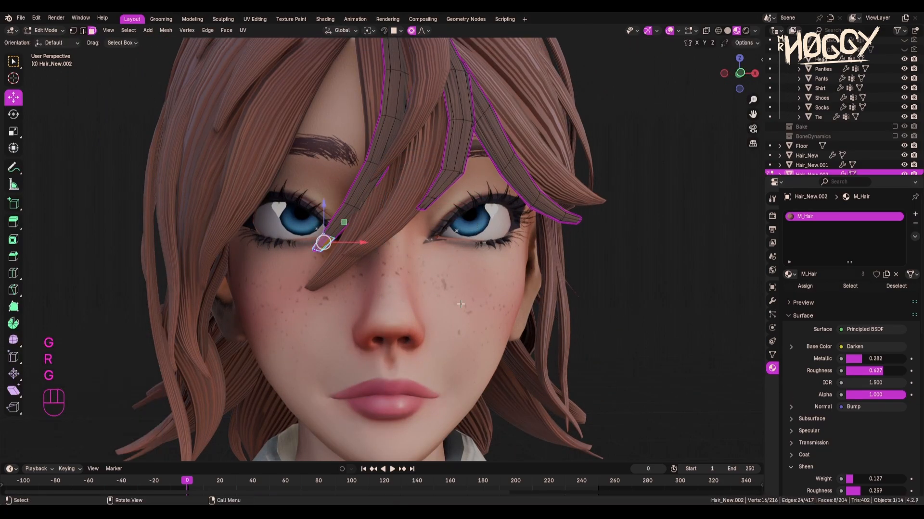
key("r")
key("g")
mouse_move(481, 222)
middle_mouse_down()
mouse_move(342, 221)
mouse_move(610, 201)
mouse_move(598, 206)
middle_mouse_up()
key("Tab")
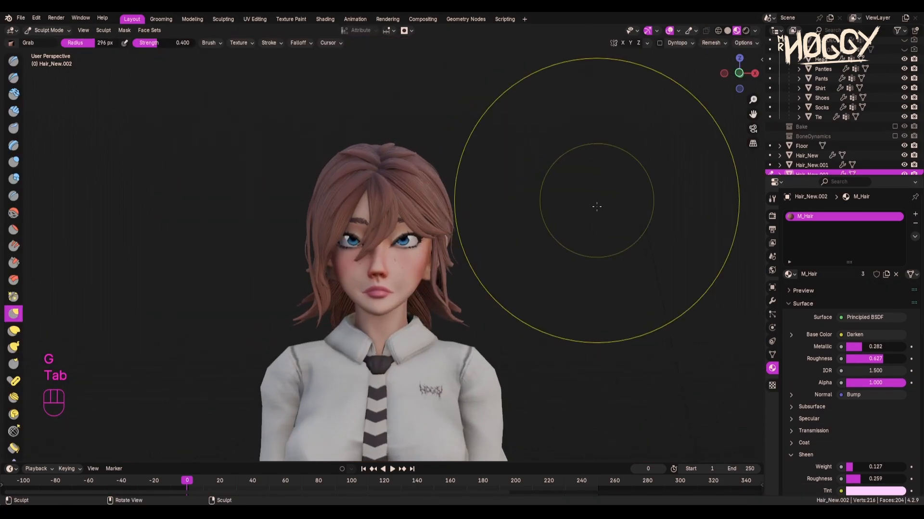
In Object Mode, join Hair_New.001 and the duplicated bangs into Hair_New, keeping Hair_New as the active object.
scroll(598, 206, "down", 1)
left_click(49, 31)
left_click(46, 43)
scroll(307, 149, "up", 4)
left_click(321, 153, "shift")
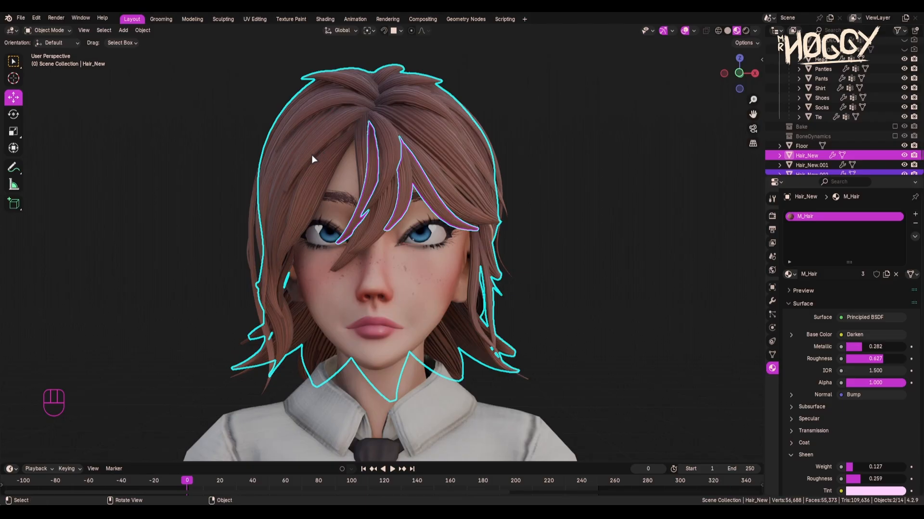
middle_click_drag(313, 159, 285, 266)
left_click(212, 386, "shift")
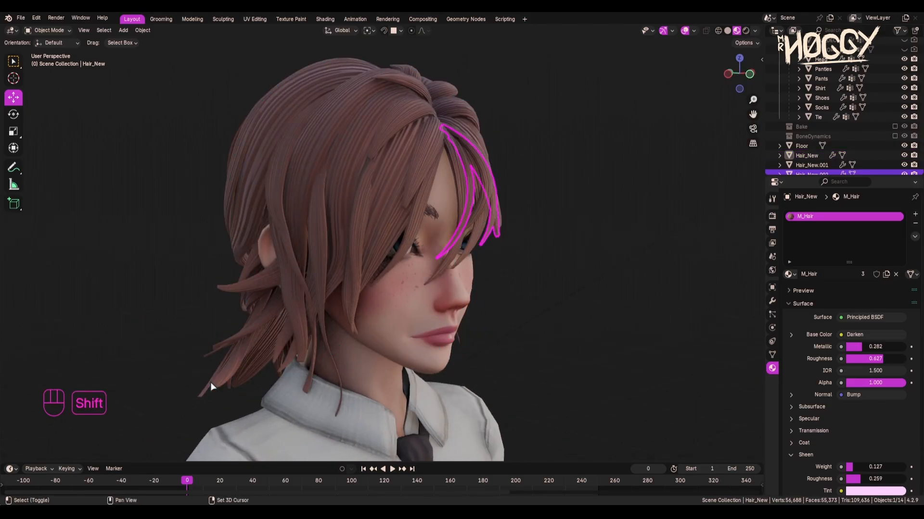
left_click(223, 235, "shift")
left_click(228, 221)
left_click(469, 211, "shift")
left_click(231, 340, "shift")
right_click(207, 348)
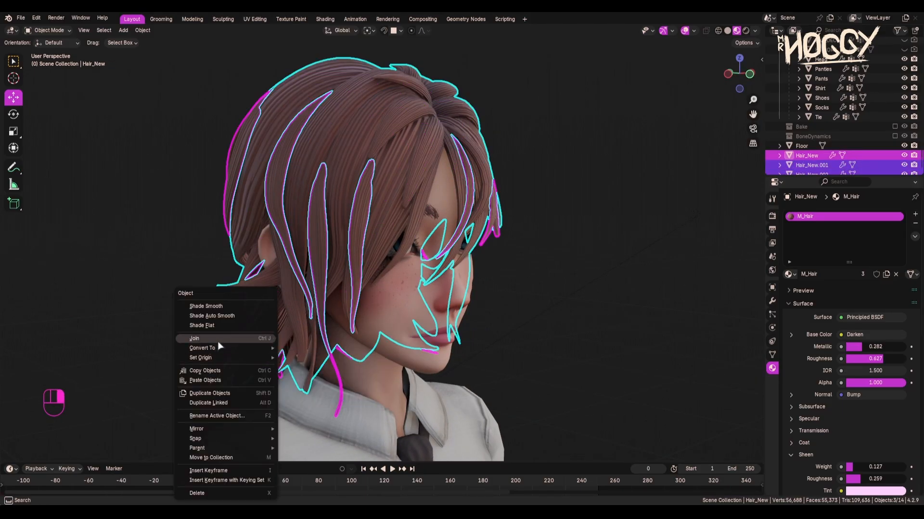
left_click(210, 339)
Test-move the joined hair as one piece, cancel the move and deselect everything.
middle_click_drag(672, 268, 572, 250)
scroll(572, 250, "down", 4)
key("g")
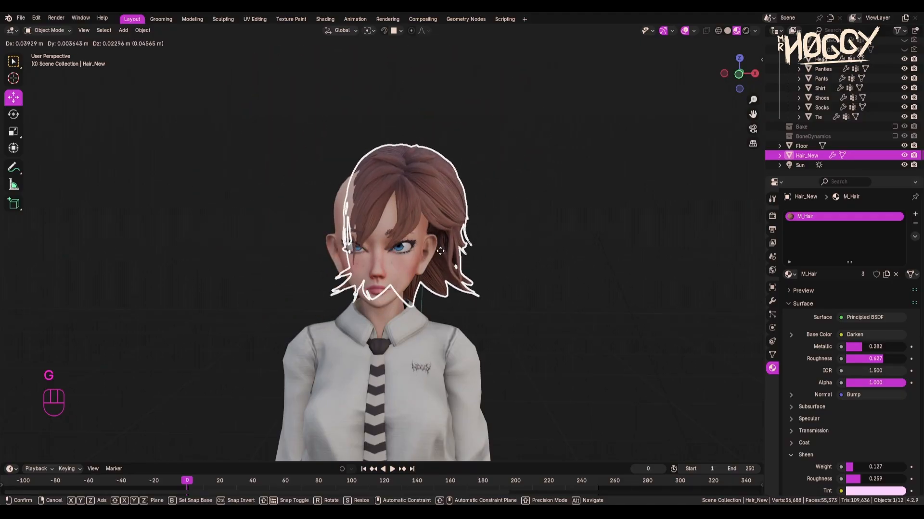
right_click(538, 118)
left_click(494, 133)
mouse_move(492, 133)
middle_mouse_down()
mouse_move(391, 150)
mouse_move(494, 140)
middle_mouse_up()
Switch the viewport to Rendered shading and frame the character's upper body.
left_click(746, 30)
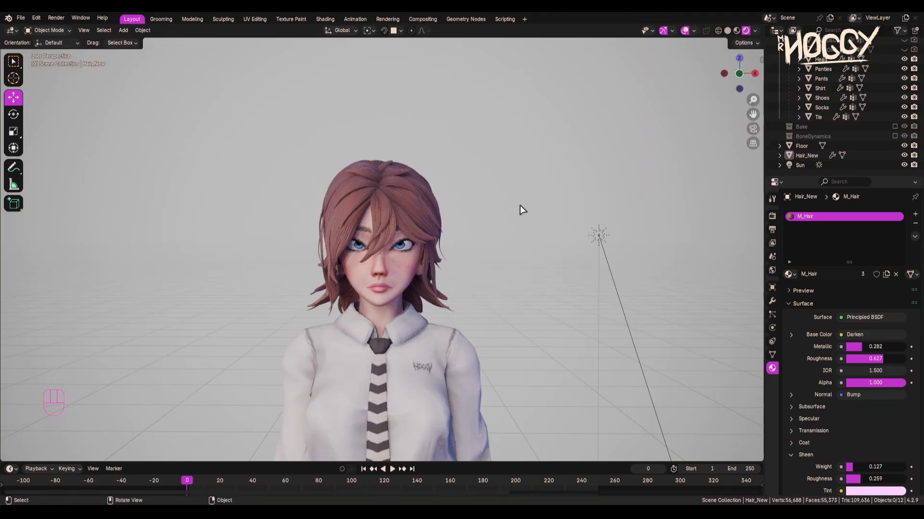
scroll(437, 288, "down", 4)
middle_click_drag(415, 227, 464, 207)
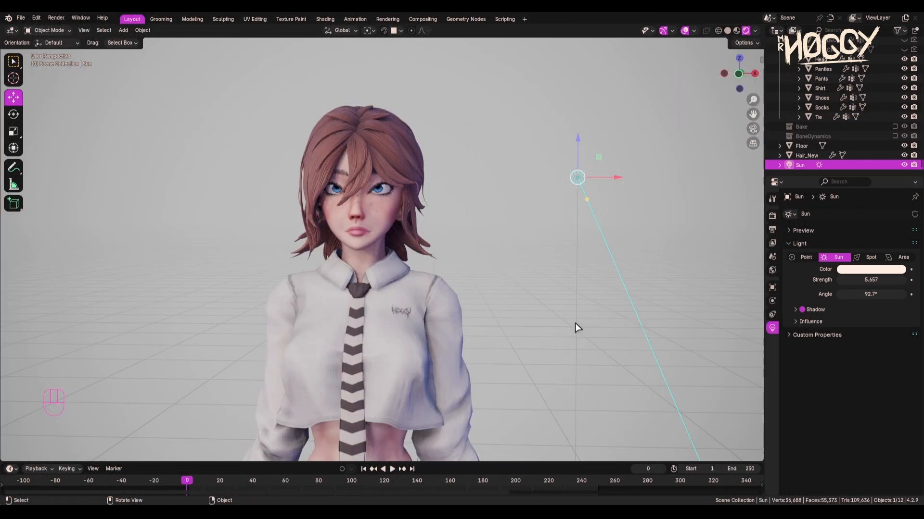
Try different light directions on the hair by freely rotating the Sun light with the trackball, cancelling the rotation.
key("r")
key("r")
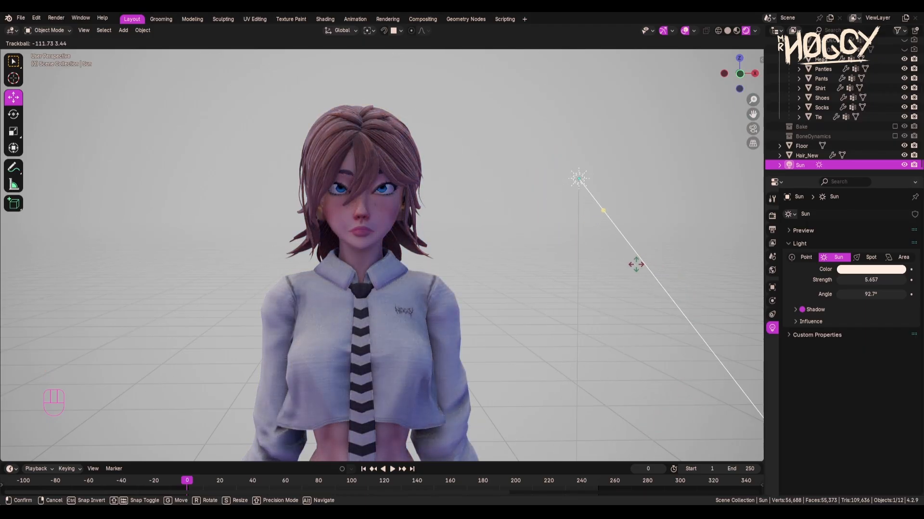
right_click(502, 288)
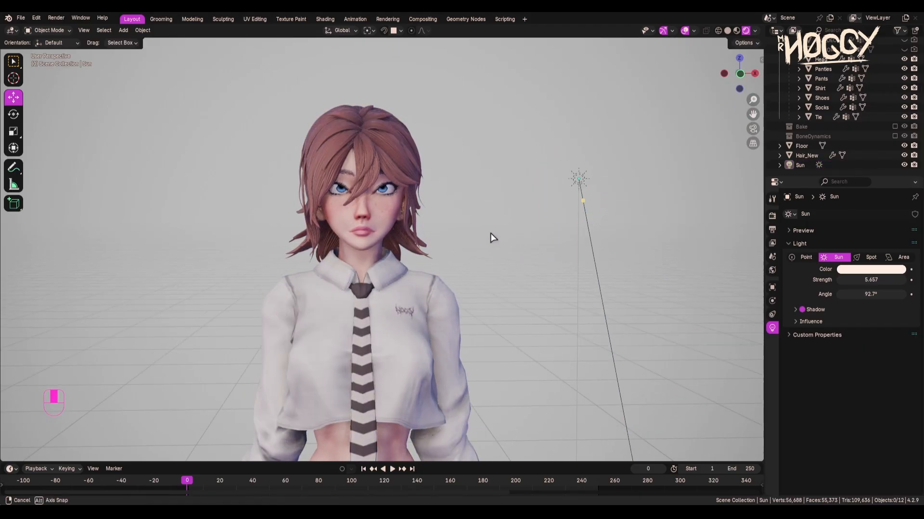
mouse_move(490, 237)
middle_mouse_down()
mouse_move(553, 244)
mouse_move(492, 237)
middle_mouse_up()
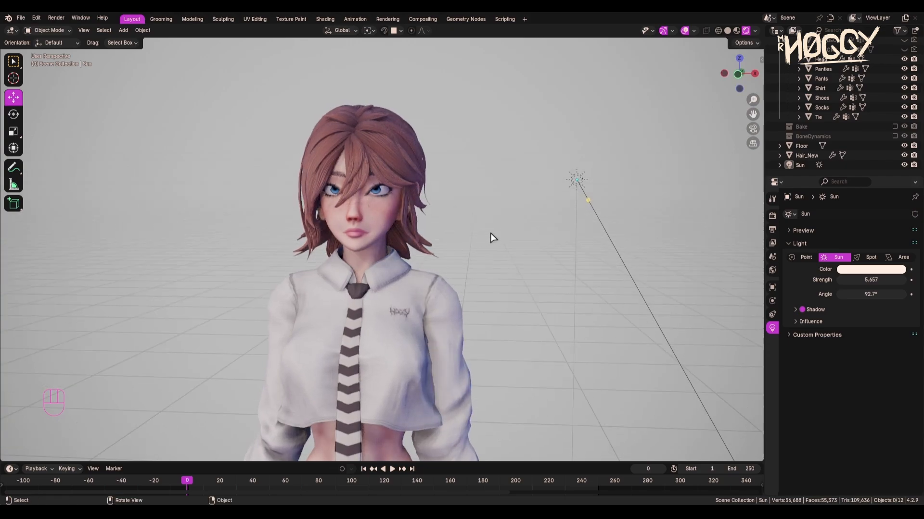